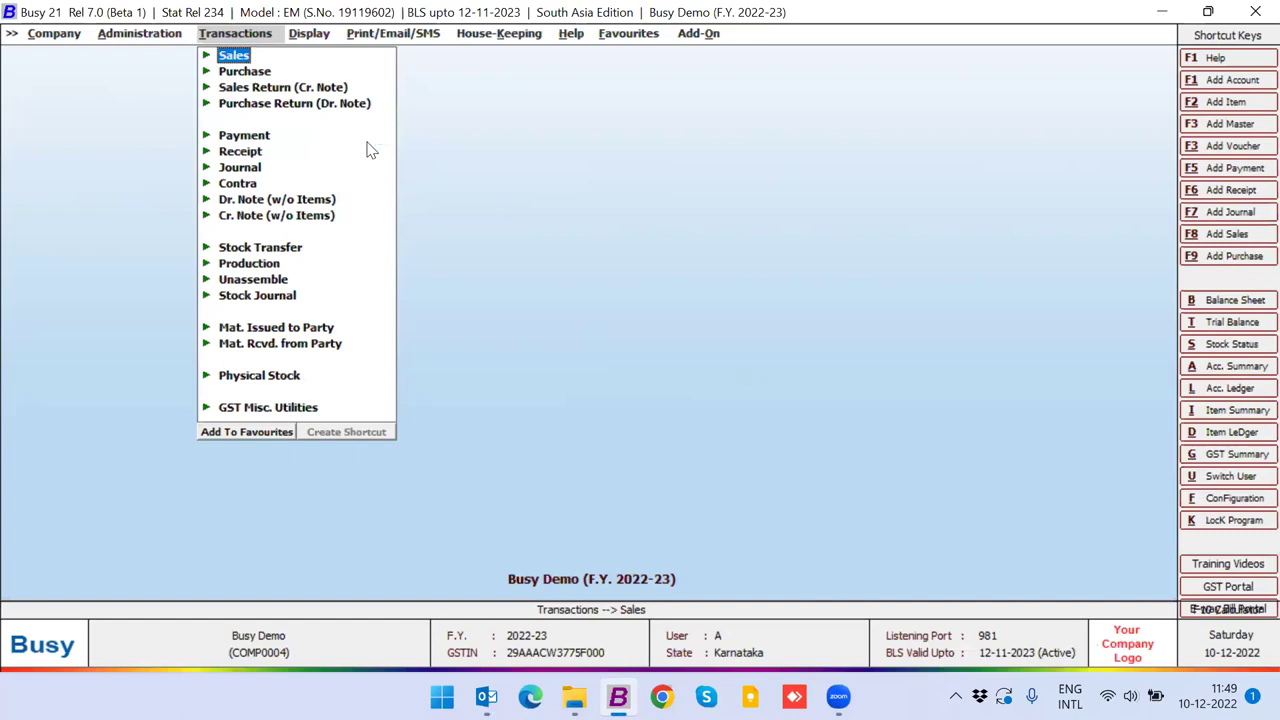
Open the digital signature configuration from the General section of the company's features and options
key(Left)
key(Down)
key(Right)
key(Return)
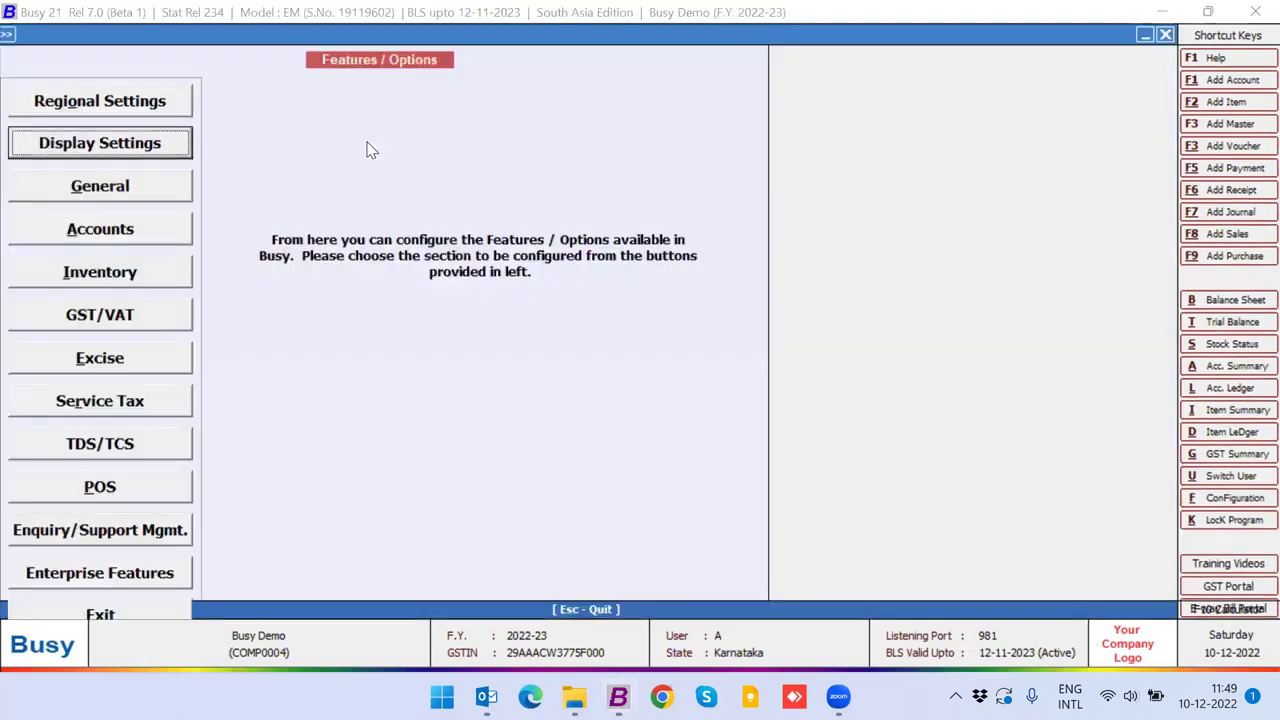
key(Down)
key(Down)
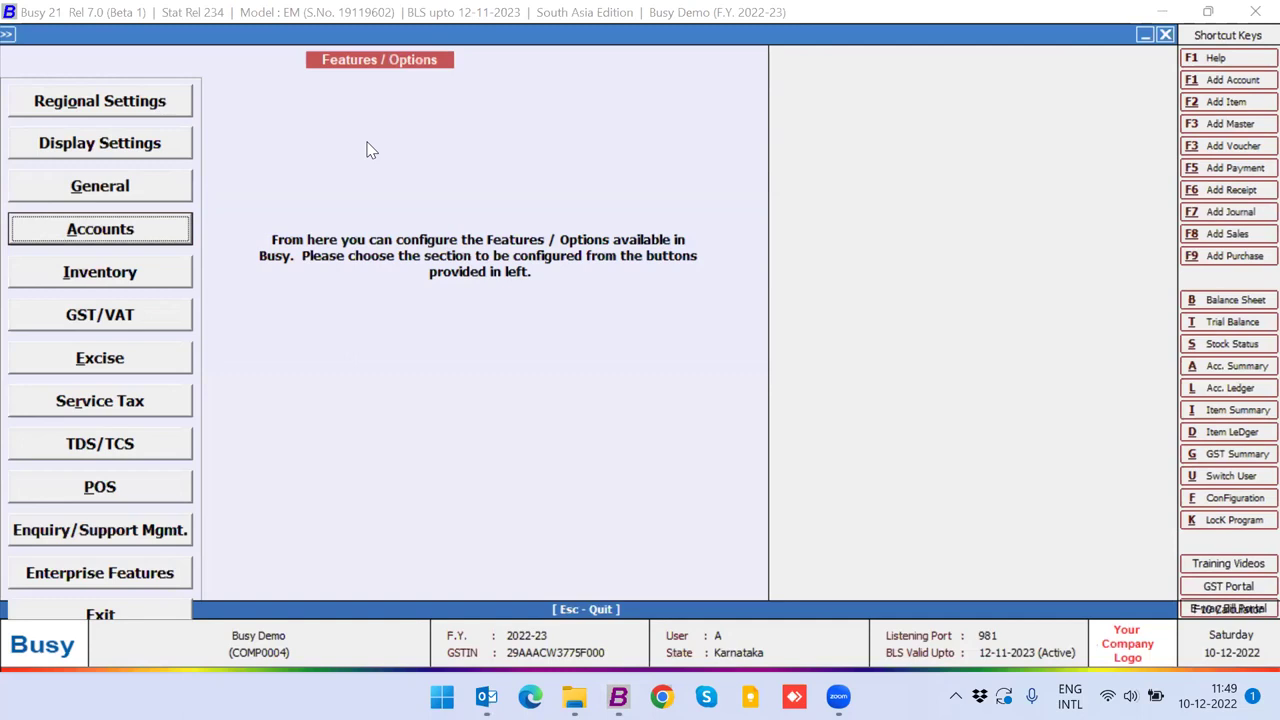
key(Up)
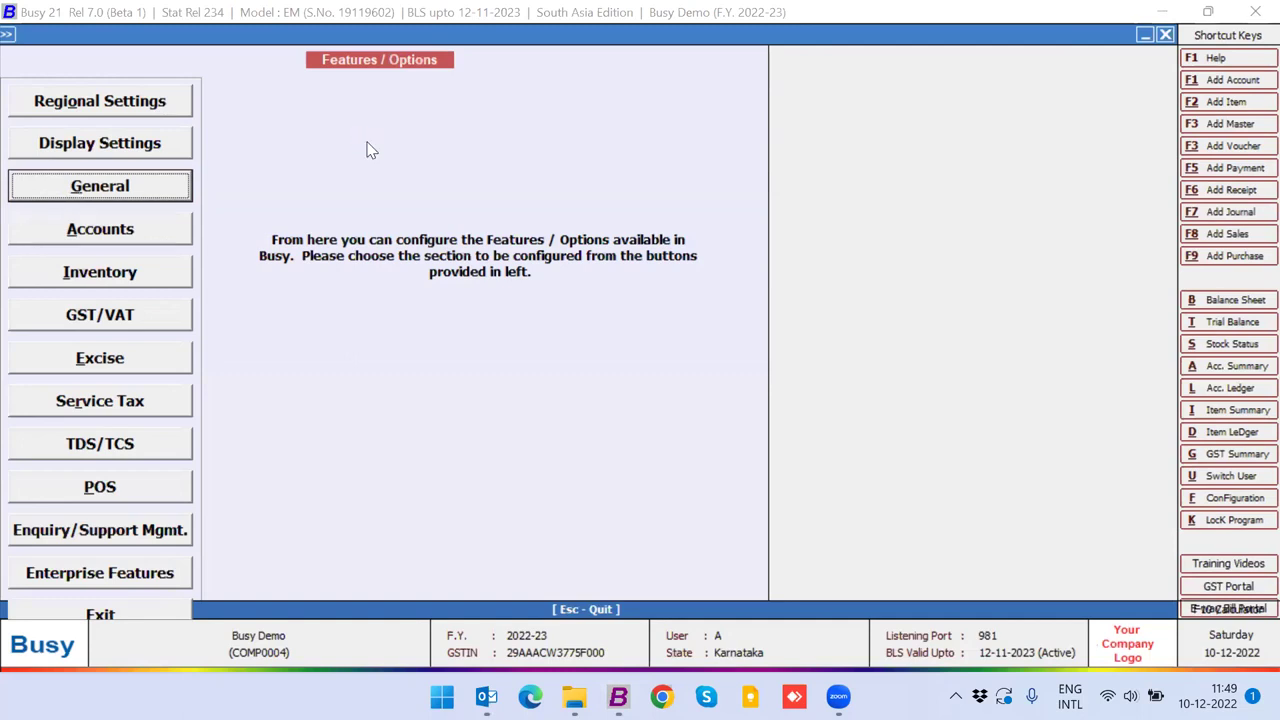
key(Return)
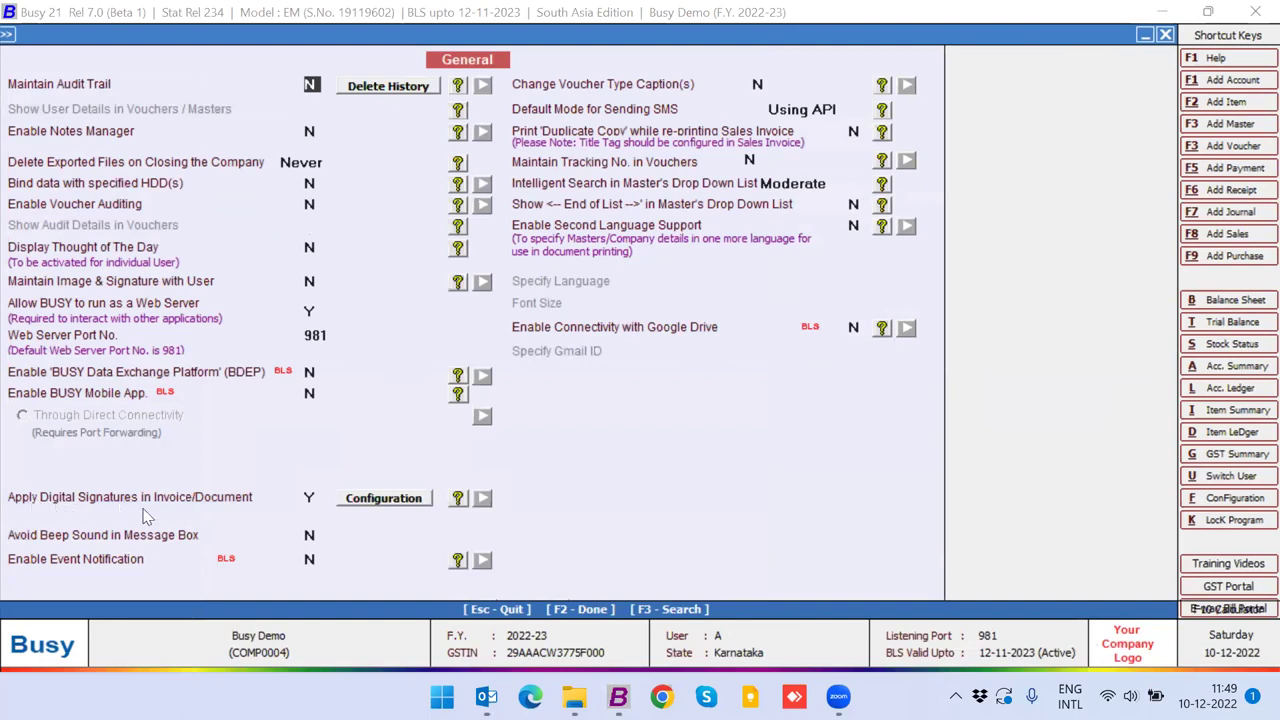
click(396, 497)
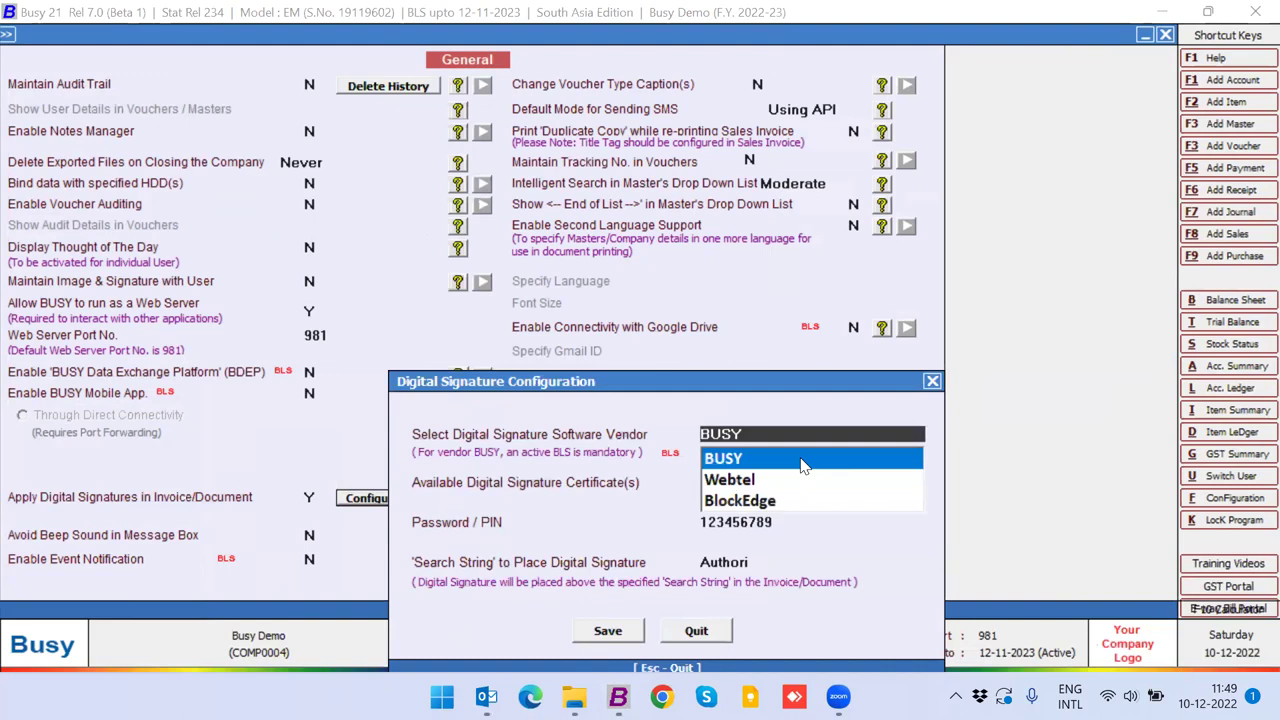
Choose BUSY as the digital signature software vendor with the available certificate, and save the configuration
key(Down)
key(Down)
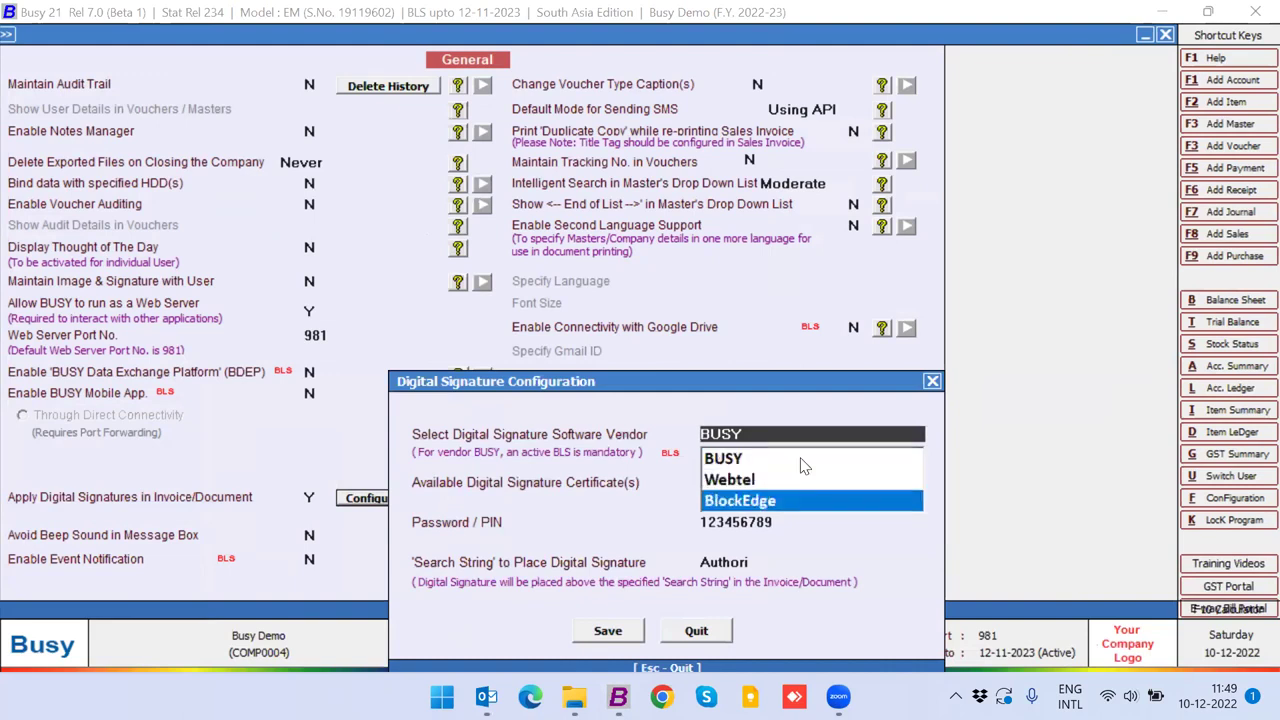
key(Up)
key(Up)
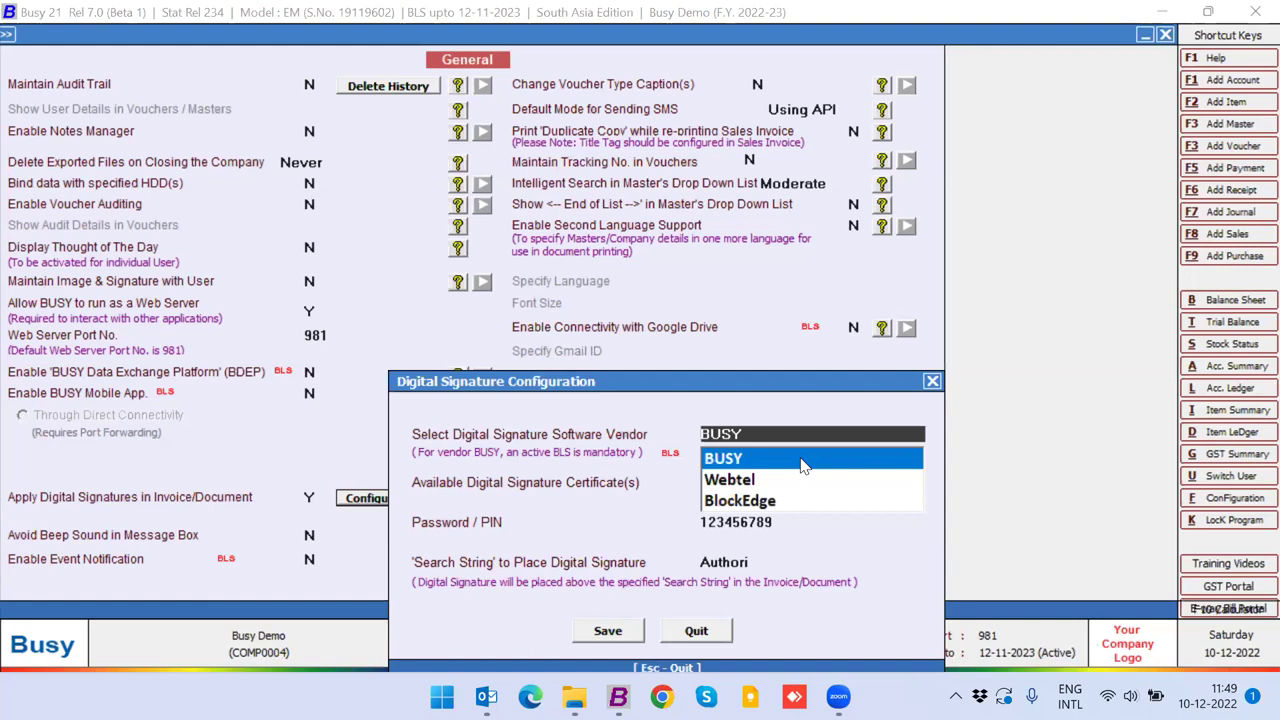
click(803, 465)
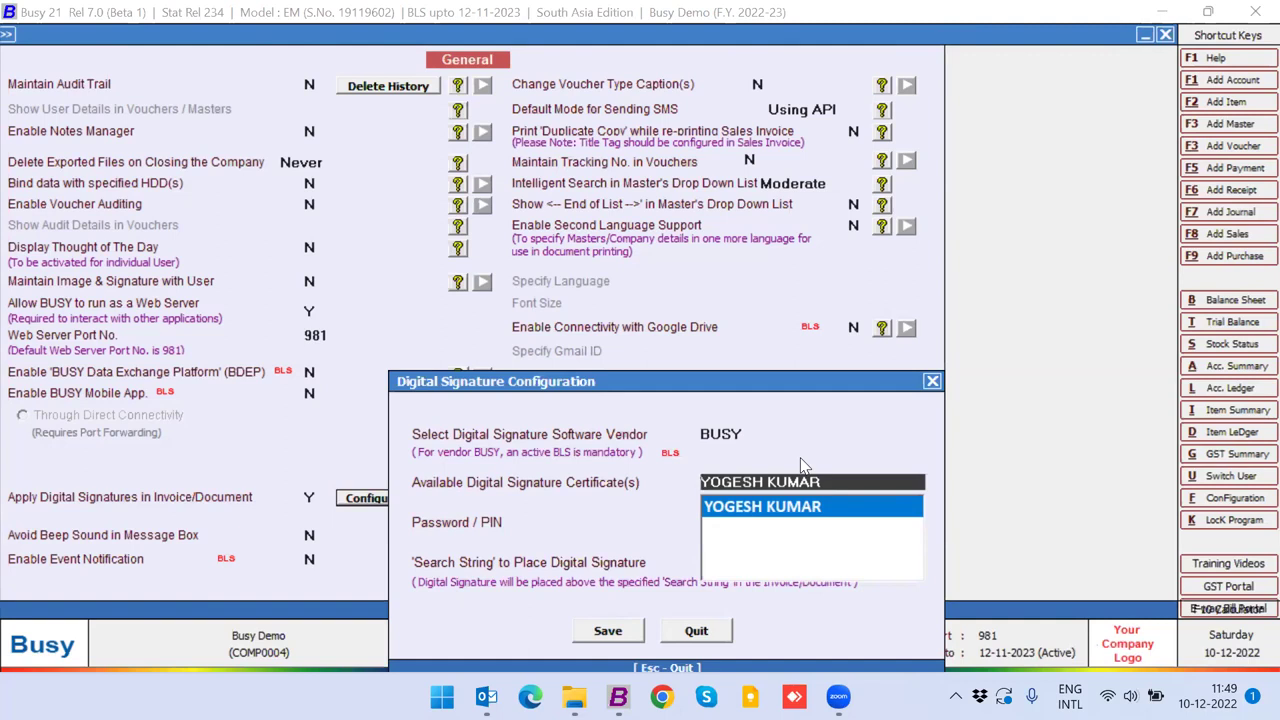
key(Return)
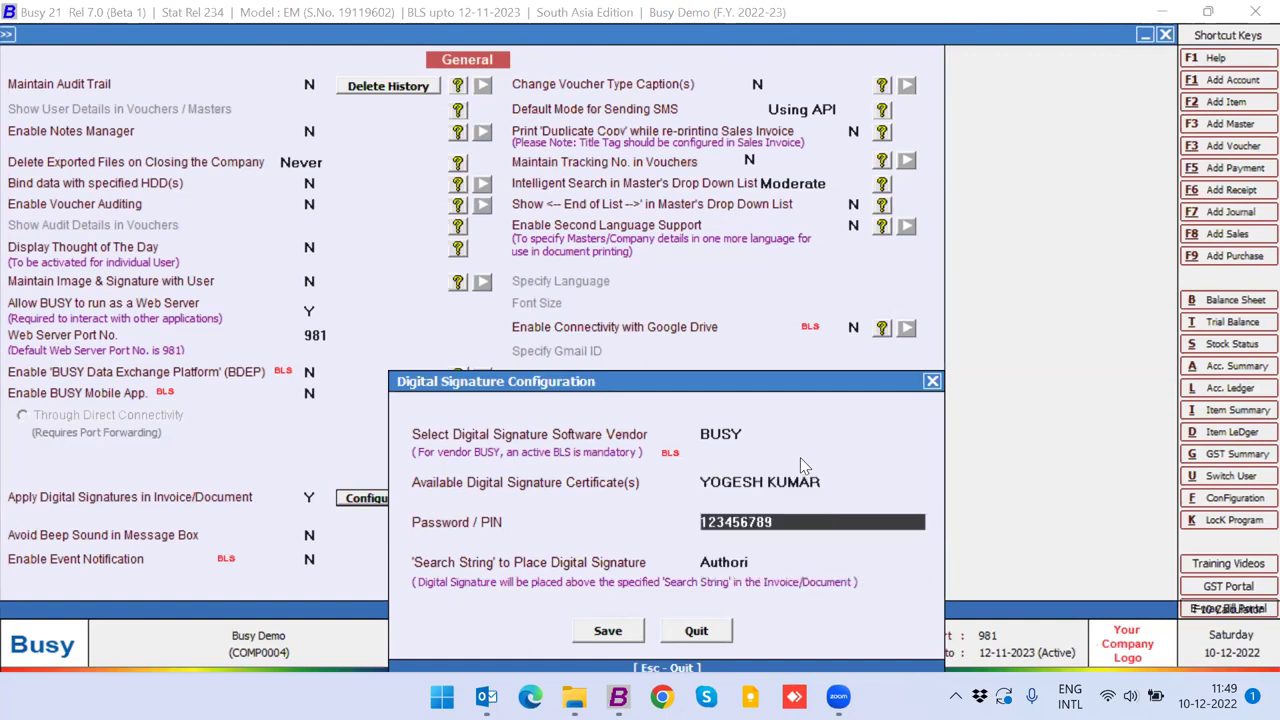
key(Return)
key(Return)
key(Return)
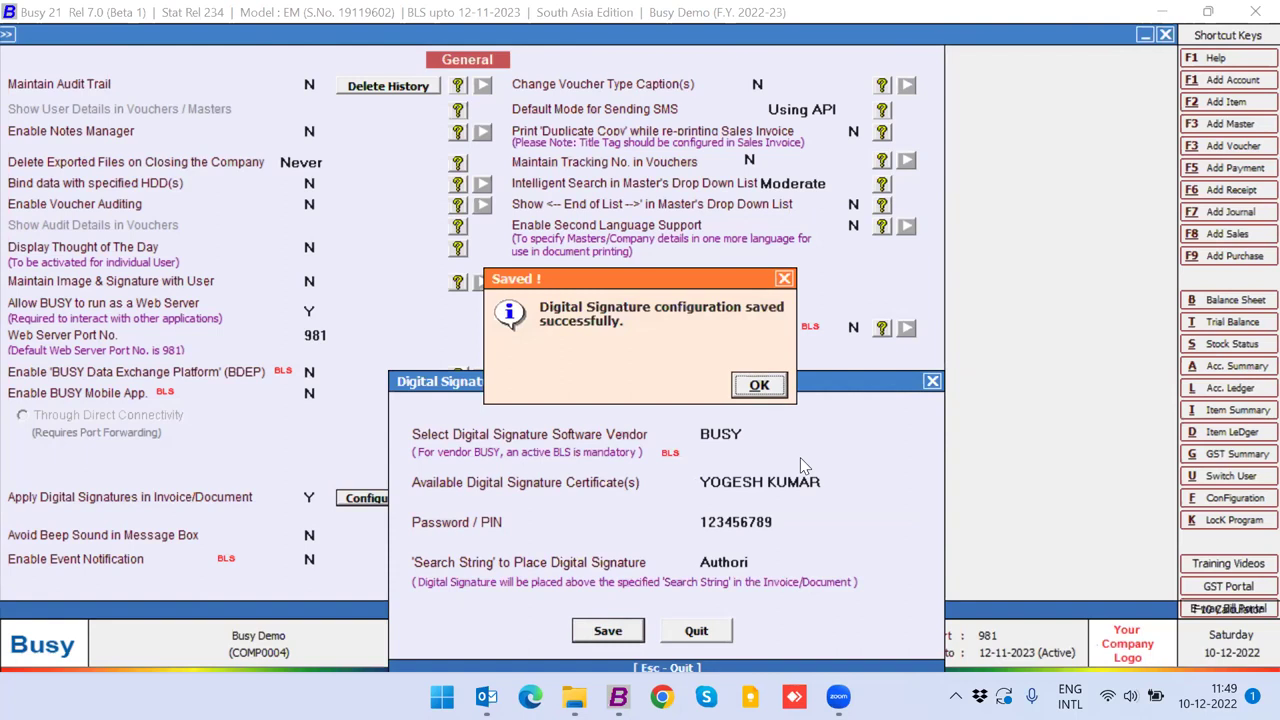
key(Return)
key(Escape)
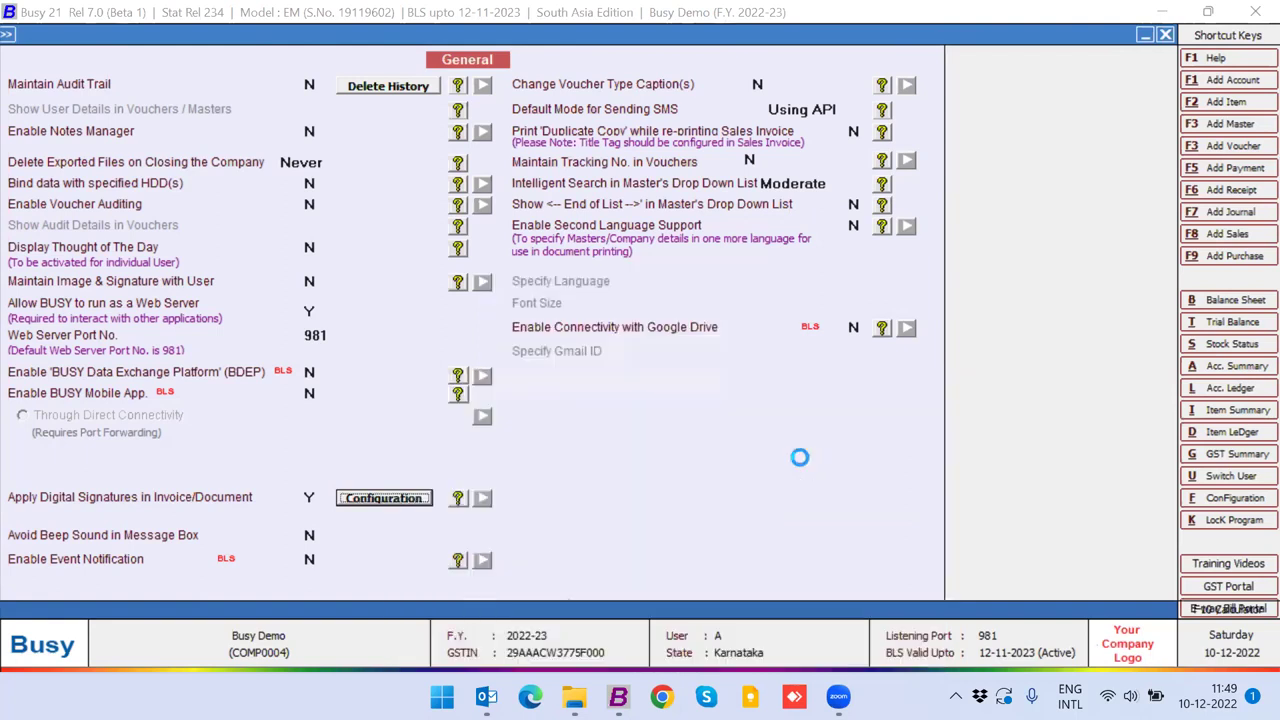
key(Escape)
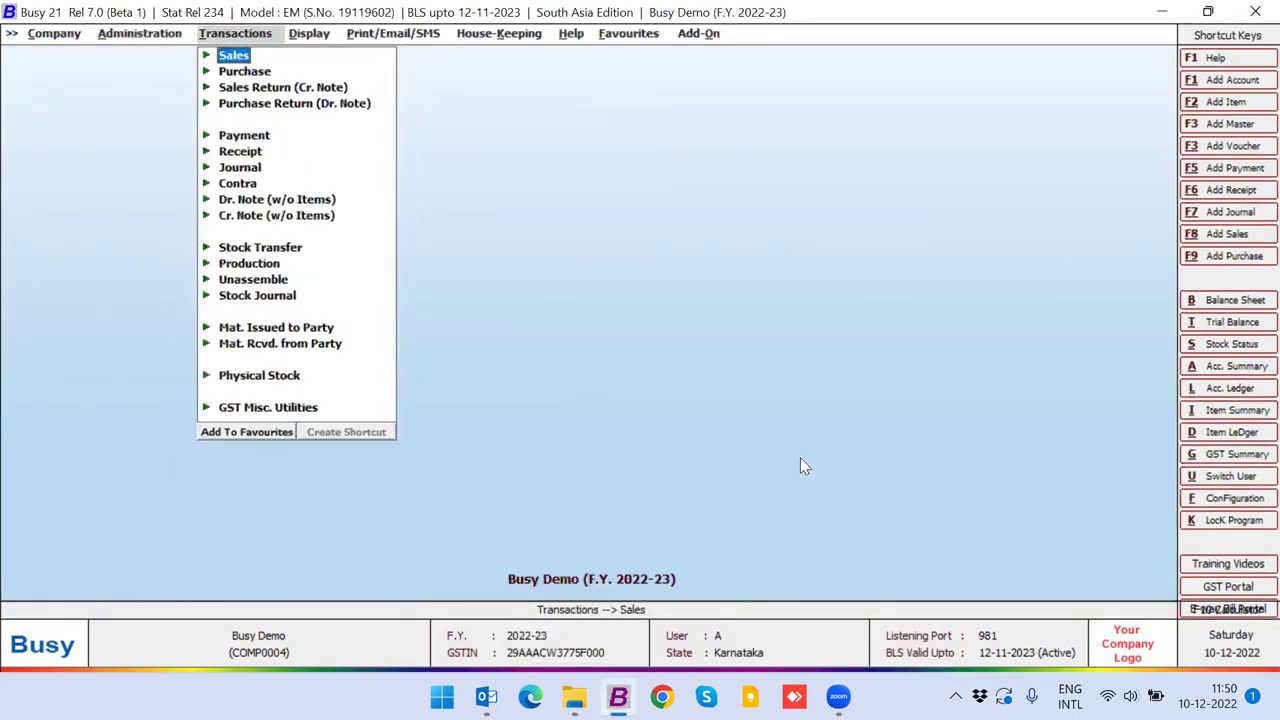
Open the existing sales voucher of Busy Infotech Pvt. Ltd. dated 01-04-2022 for modification
click(1183, 32)
click(599, 88)
click(236, 56)
click(272, 87)
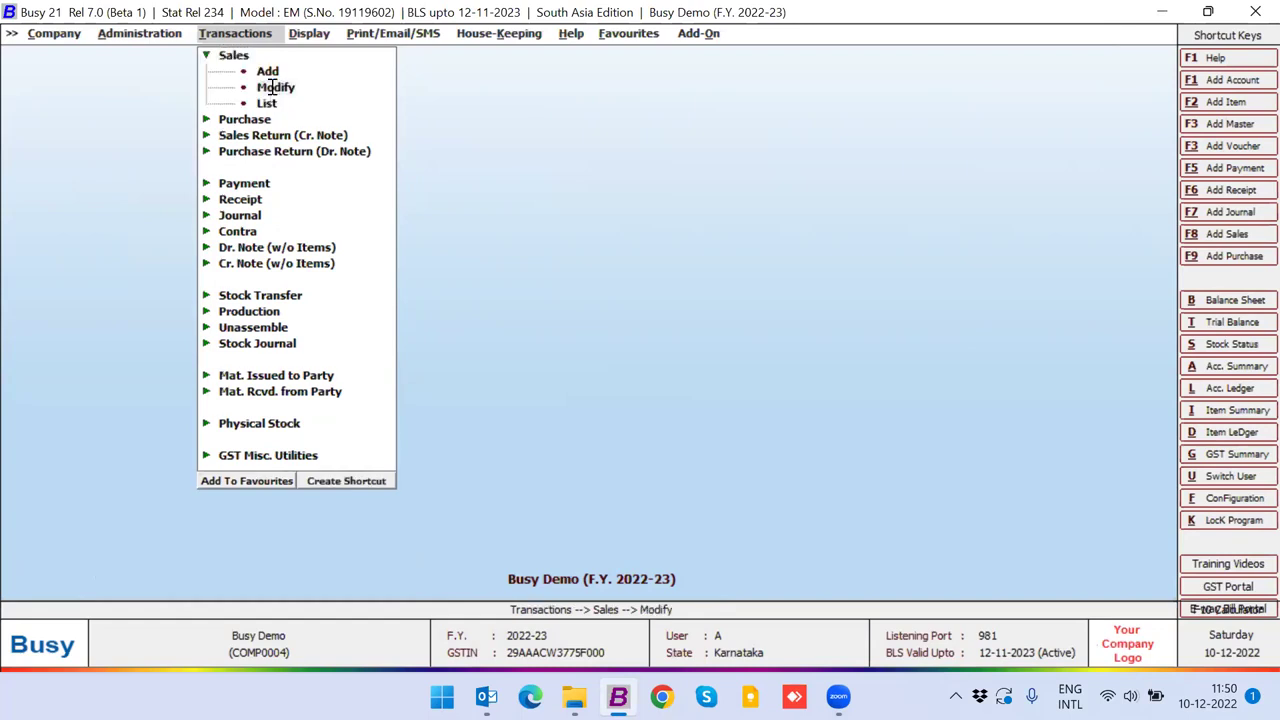
click(203, 213)
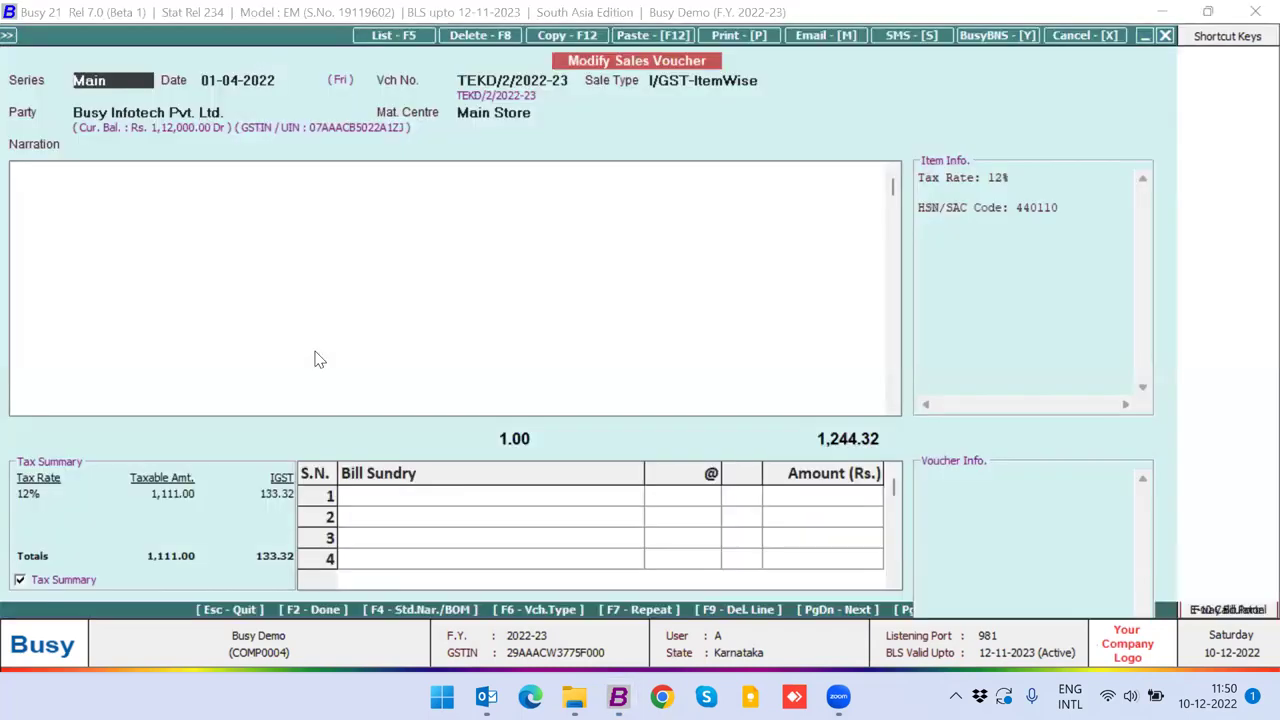
Export the voucher's invoice in STANDARD format as a PDF with the digital signature applied, and open the exported file
key(alt+p)
key(Return)
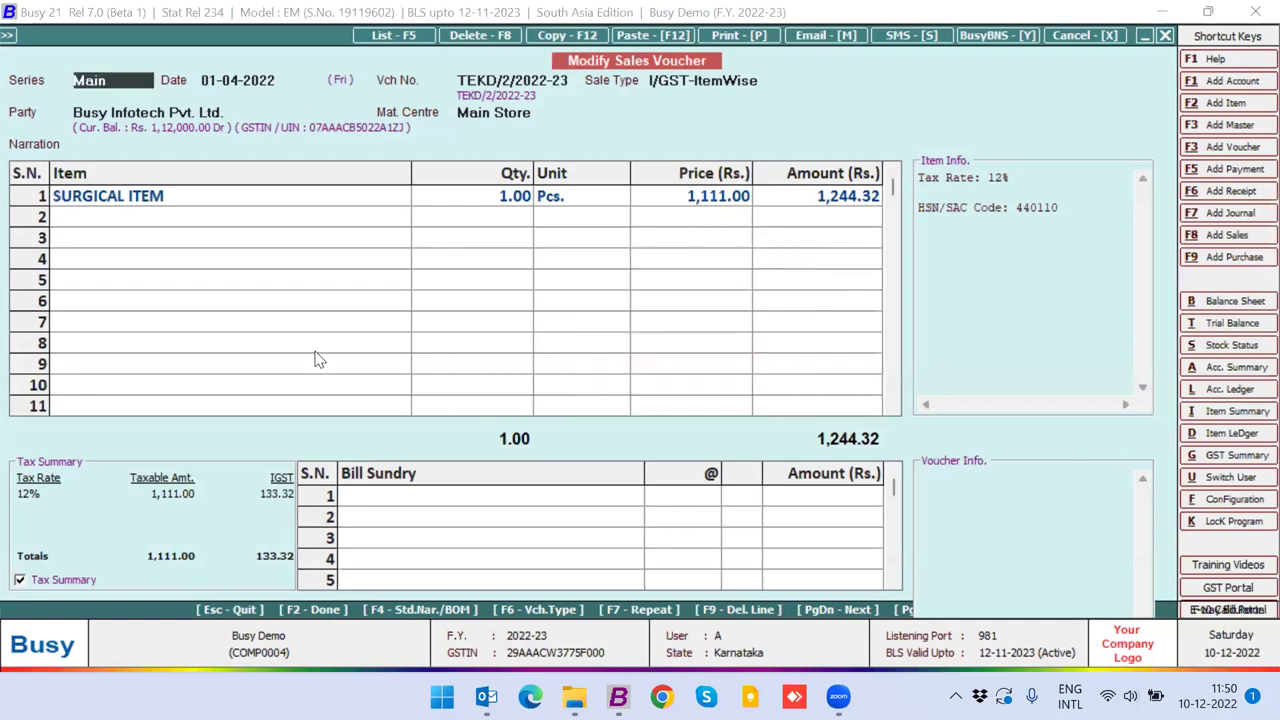
key(Return)
key(Return)
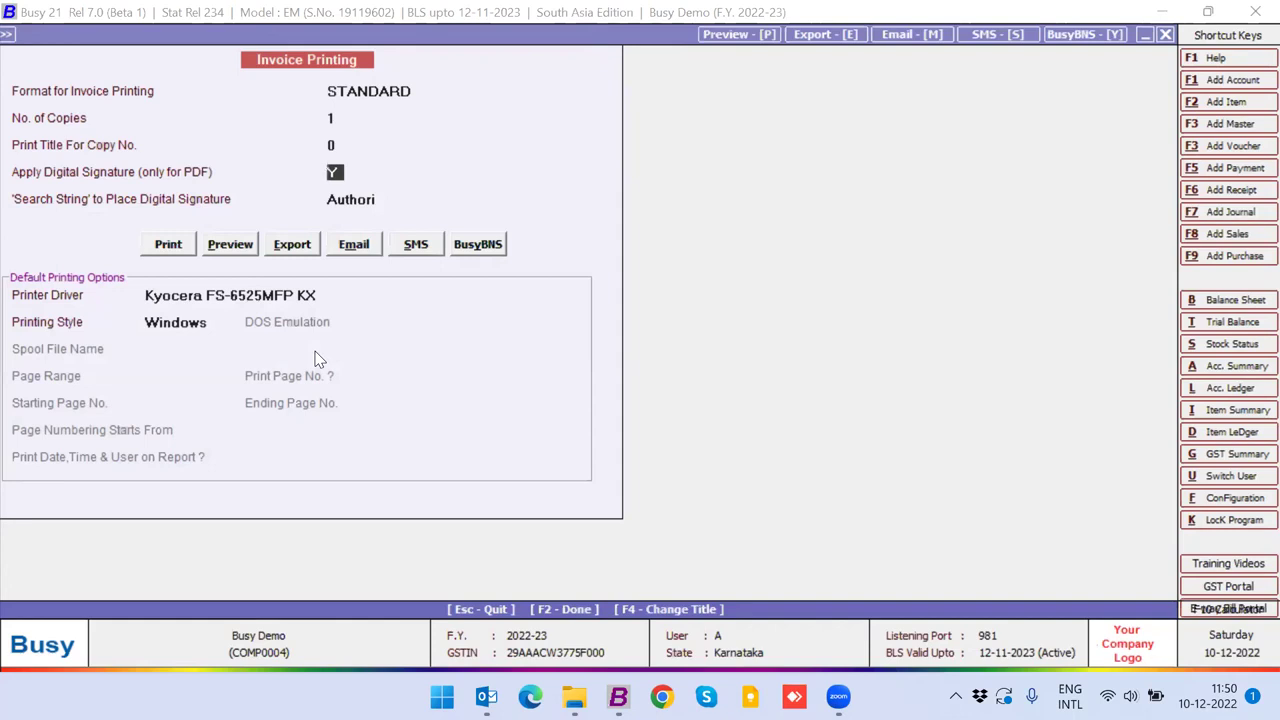
click(284, 250)
key(Return)
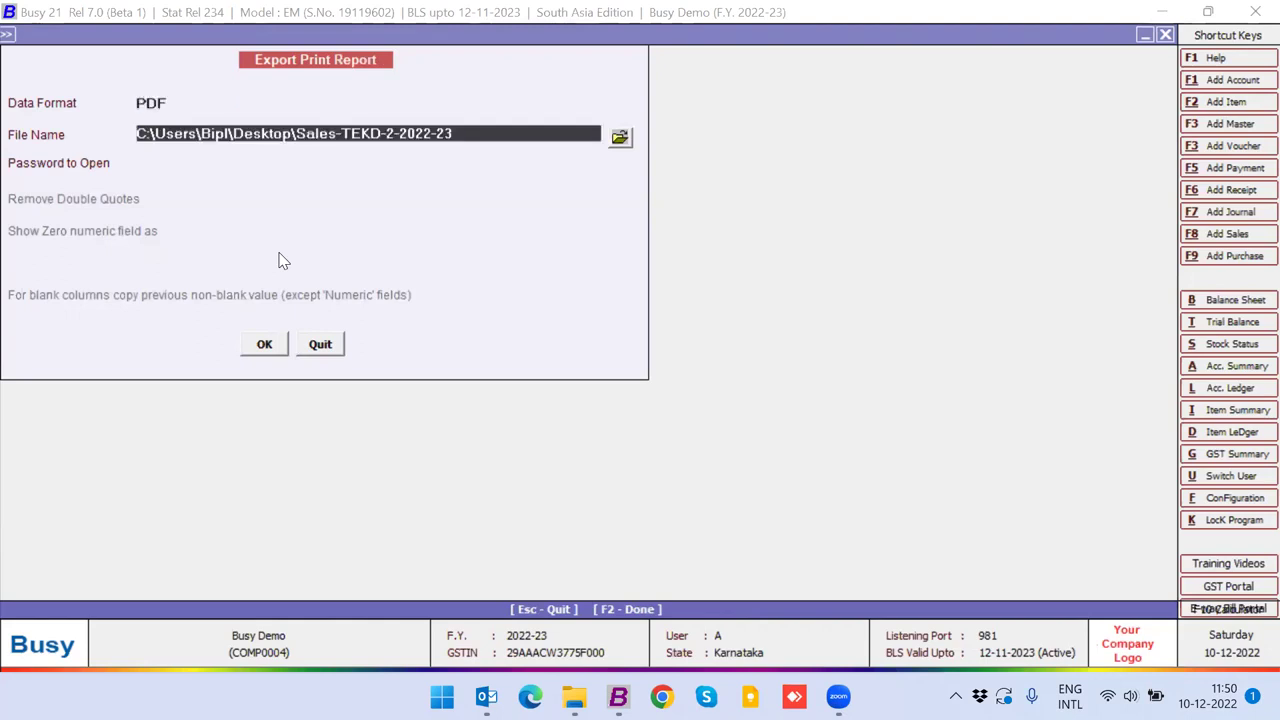
click(266, 344)
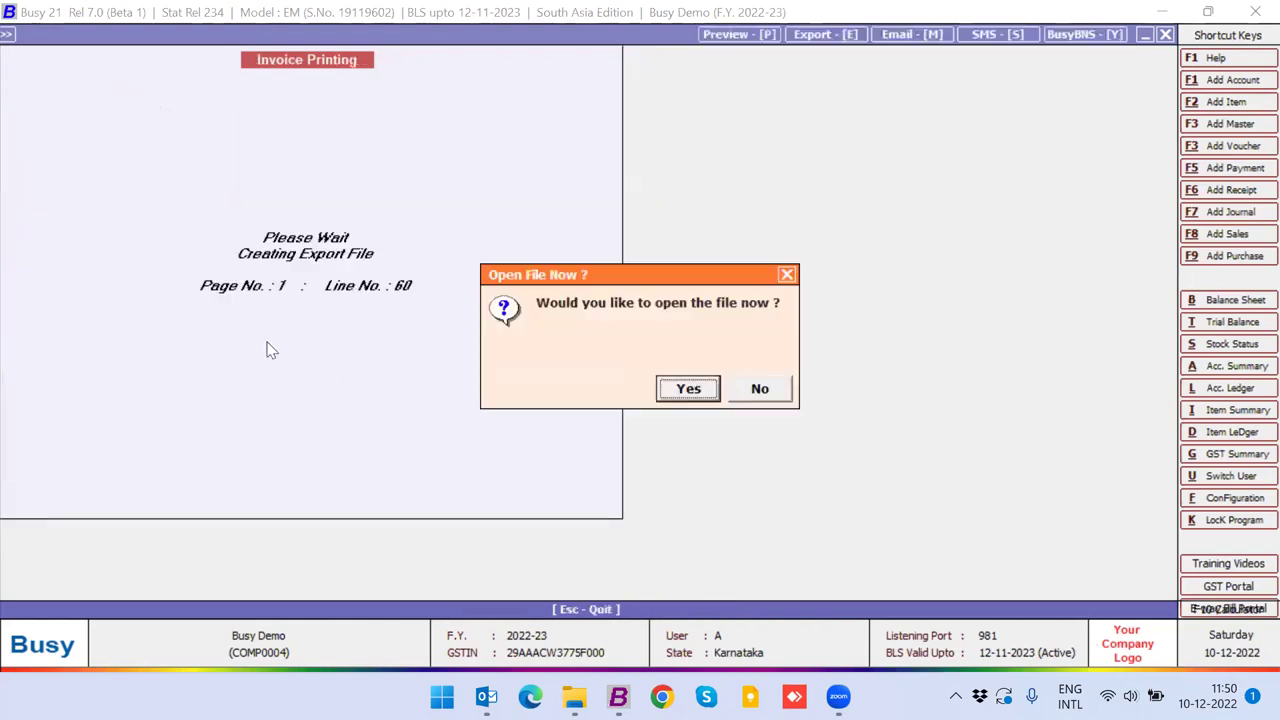
click(680, 393)
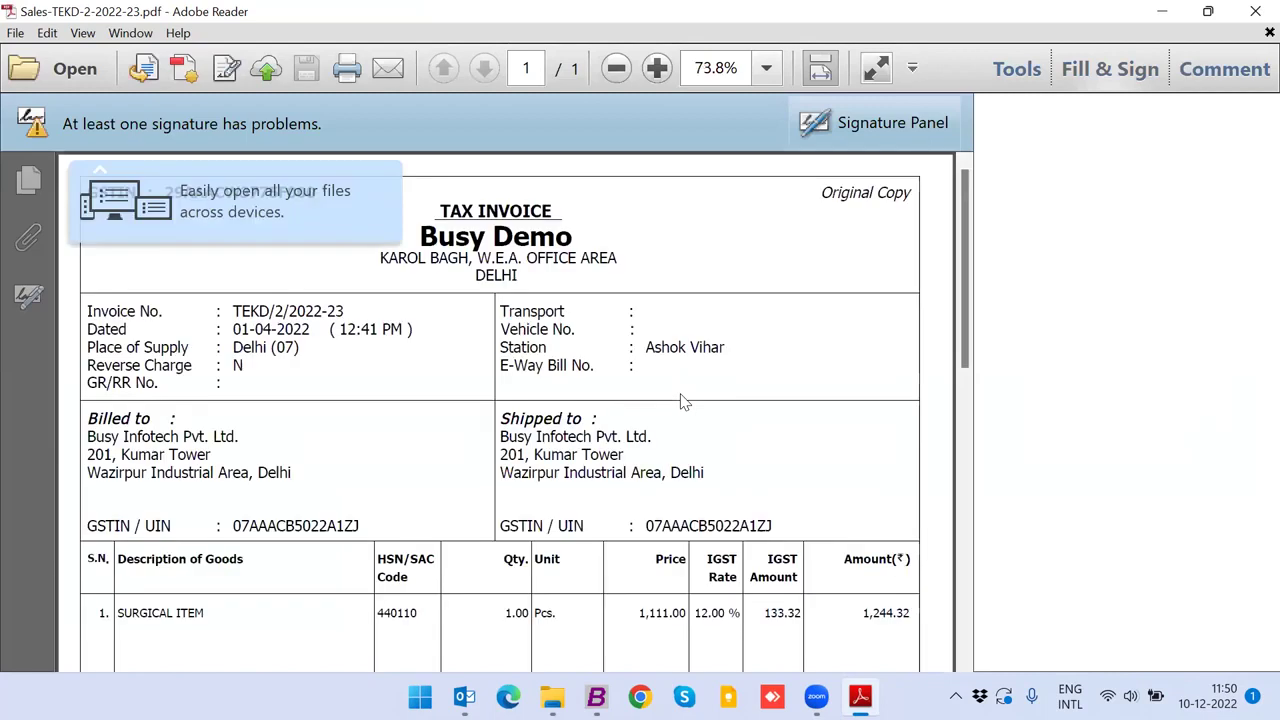
Examine the digital signature above Authorised Signatory on the exported invoice, and close the PDF
scroll(780, 414, down, 5)
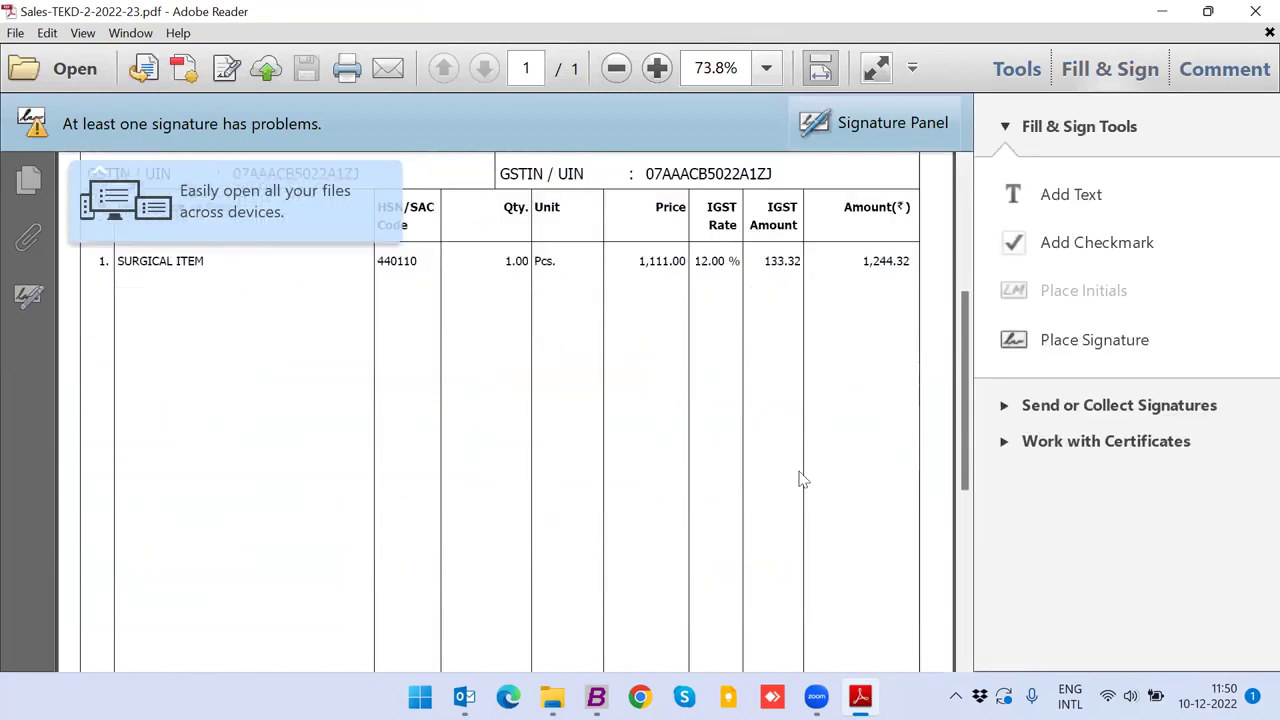
scroll(800, 479, down, 5)
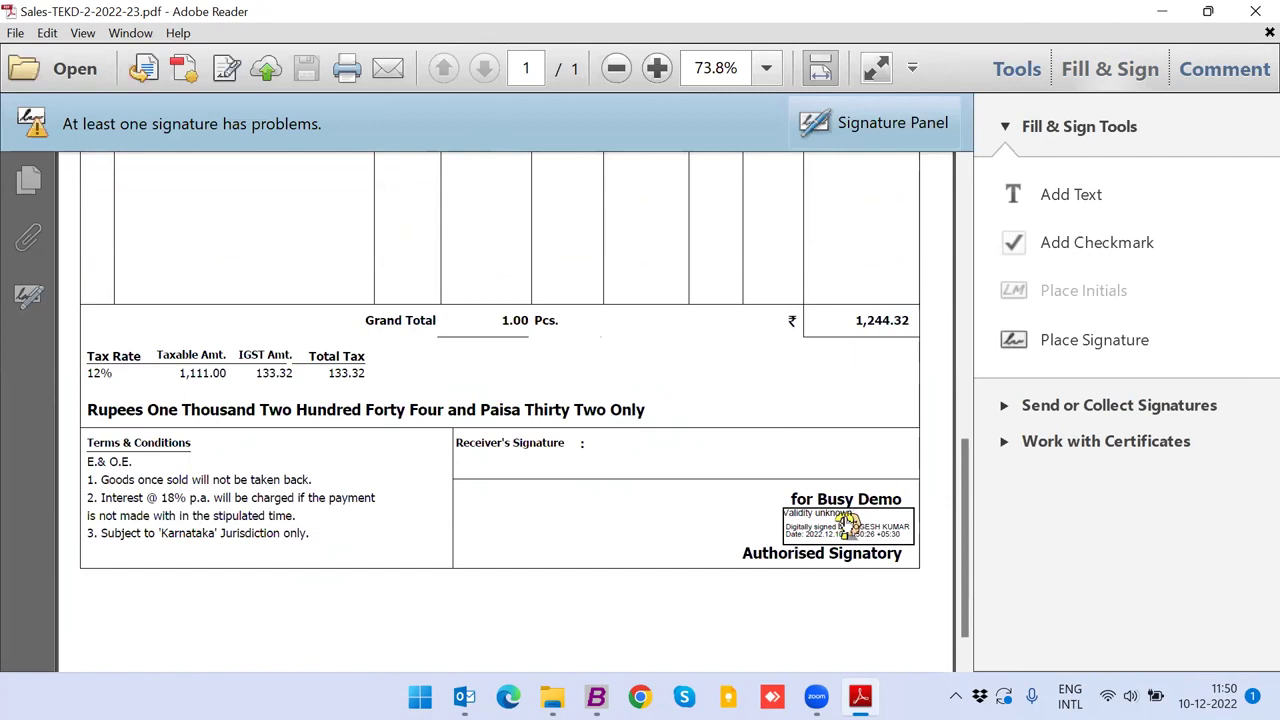
mouse_move(848, 518)
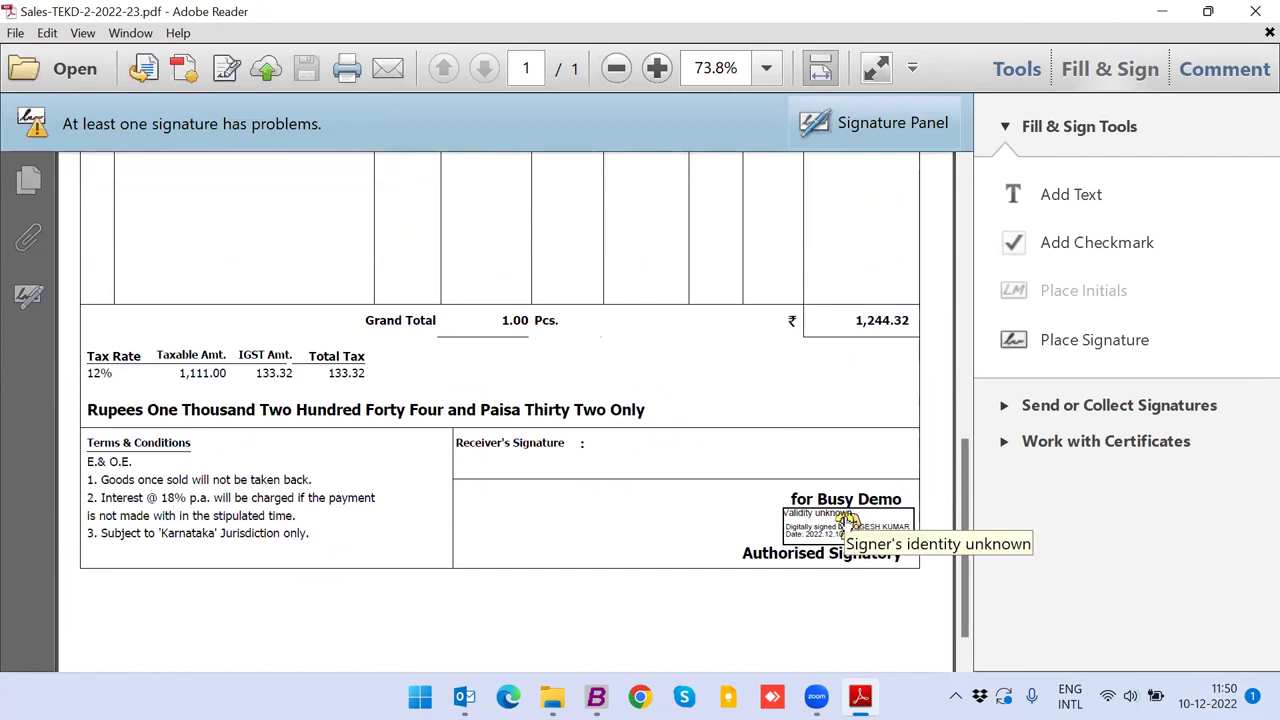
scroll(848, 520, up, 7)
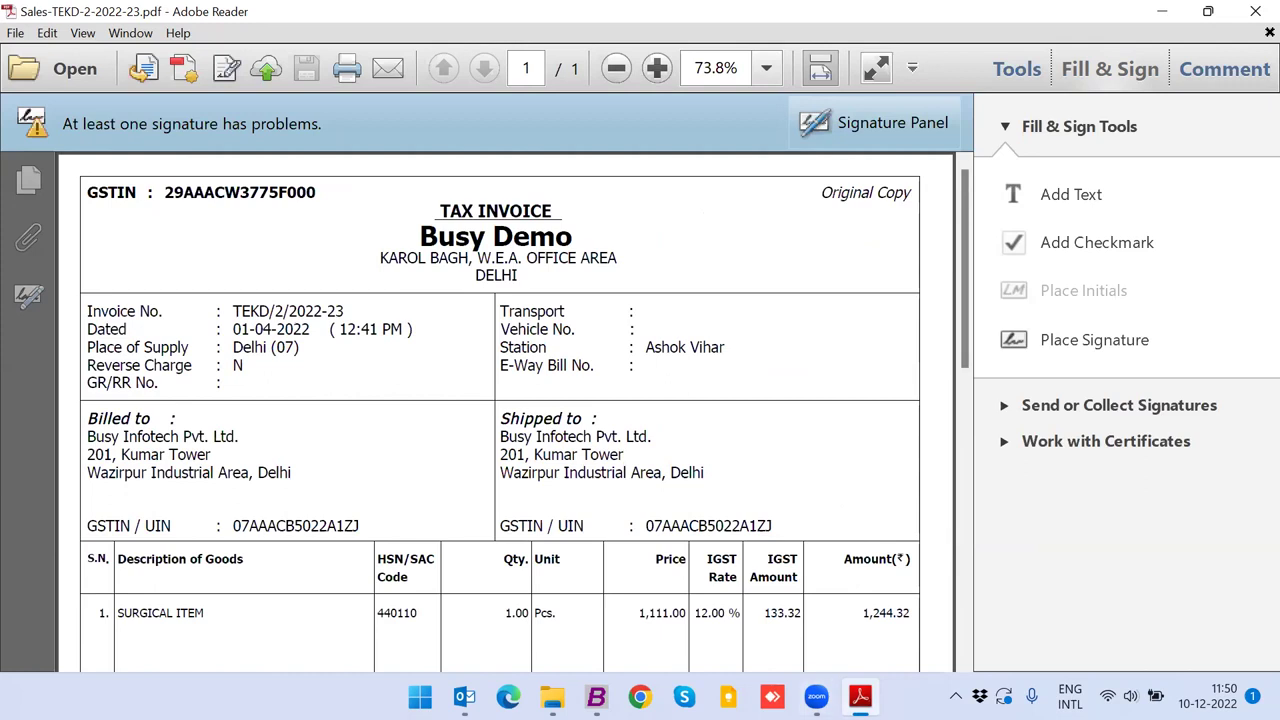
click(1255, 10)
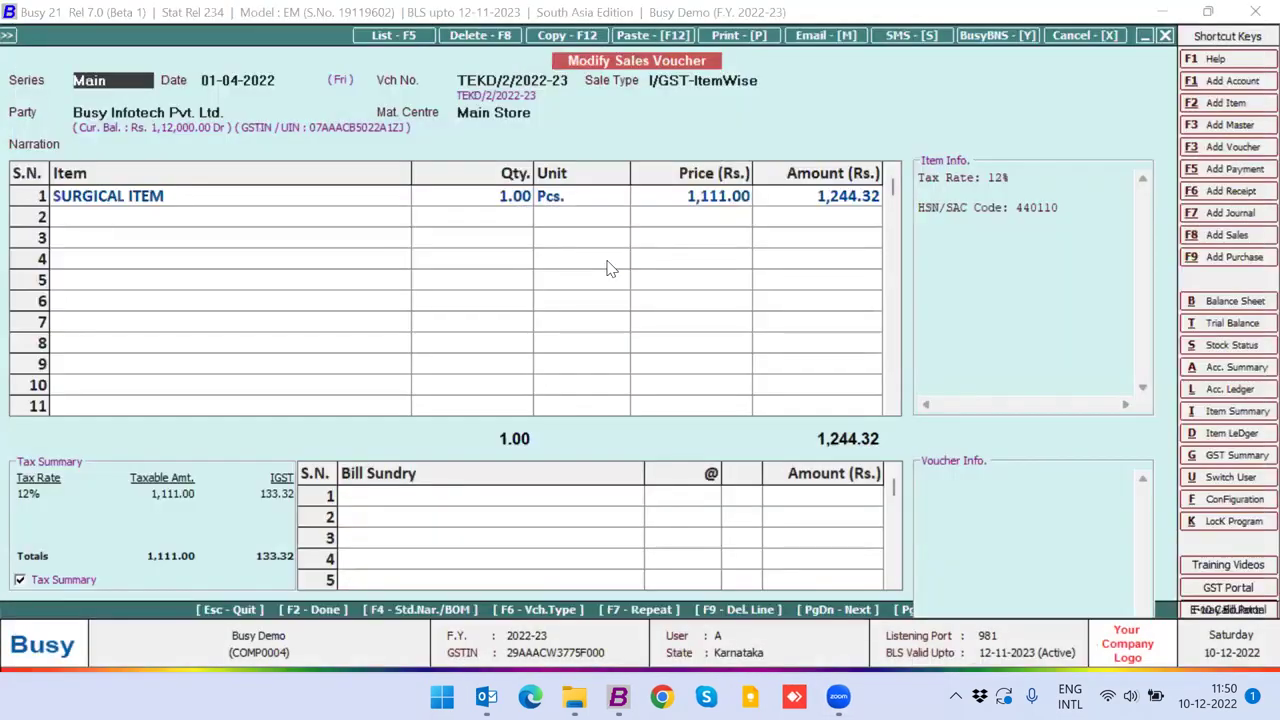
Open the ledger printing options for the Busy Infotech Pvt. Ltd. account, covering 01-04-2022 to 07-12-2022
key(alt+l)
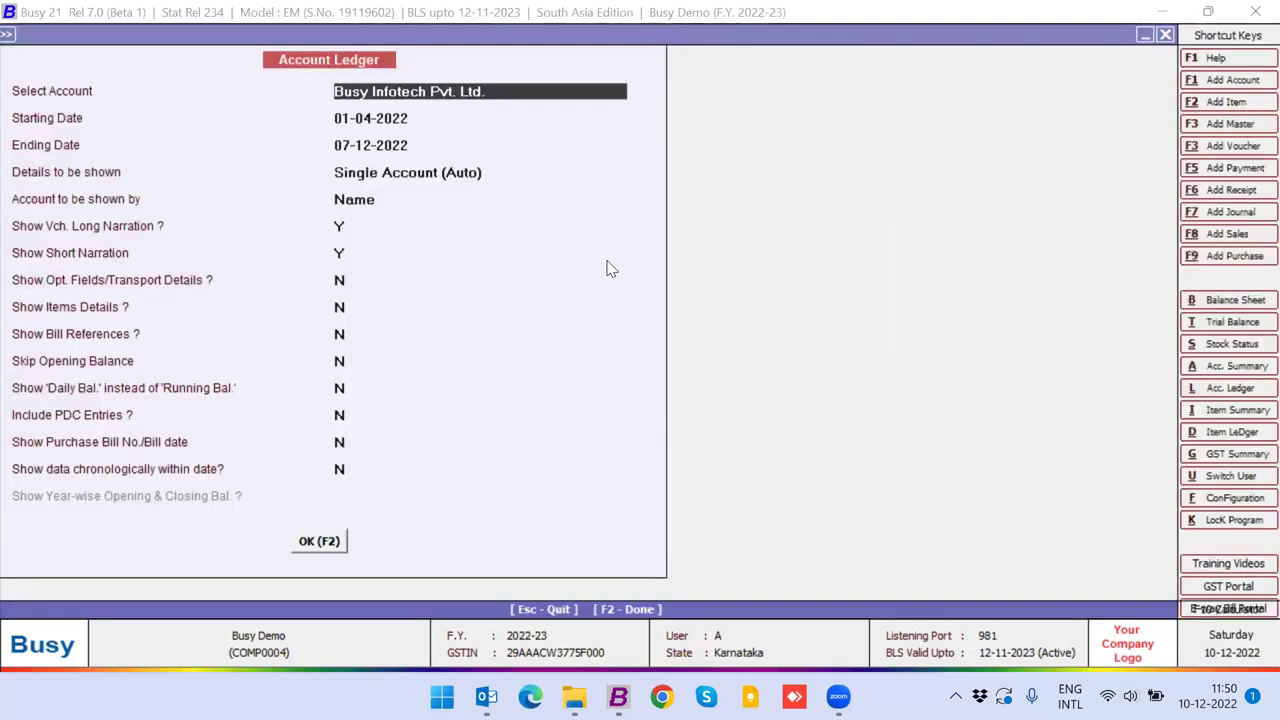
key(F2)
key(p)
key(Return)
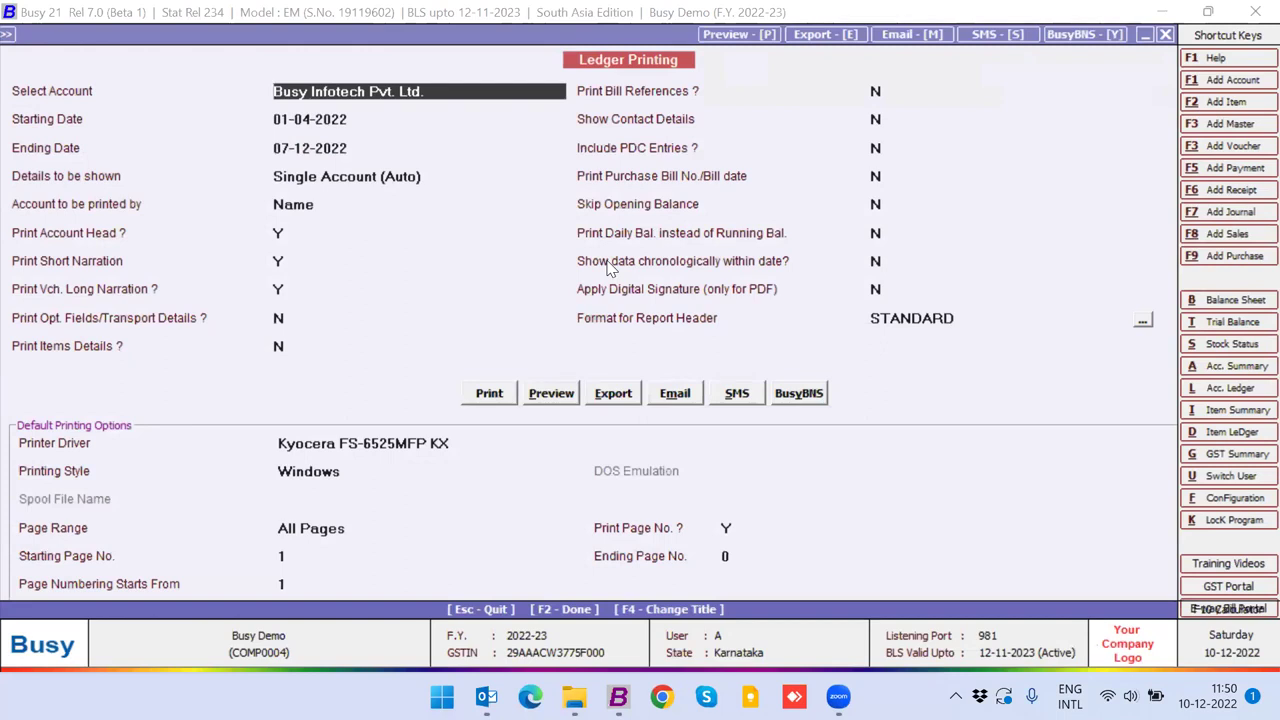
Set Apply Digital Signature (only for PDF) to Y for the ledger, and leave without printing or exporting
click(882, 290)
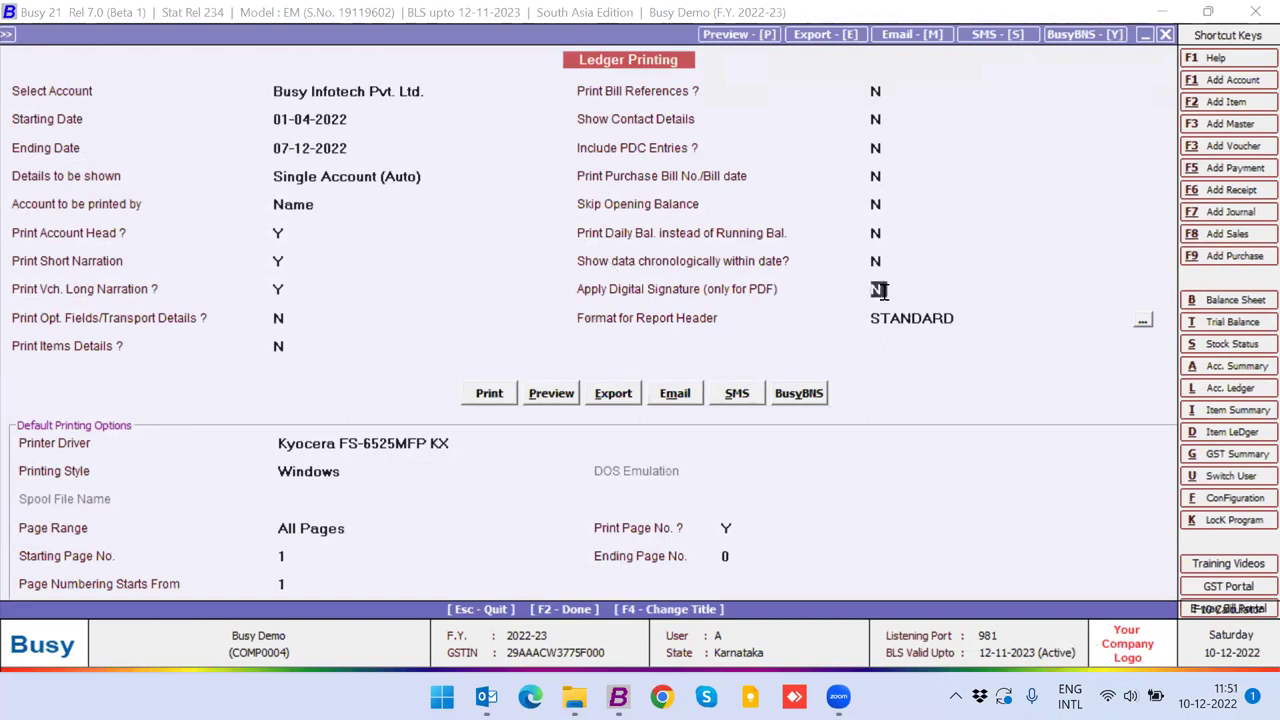
key(y)
key(Escape)
key(Escape)
key(Escape)
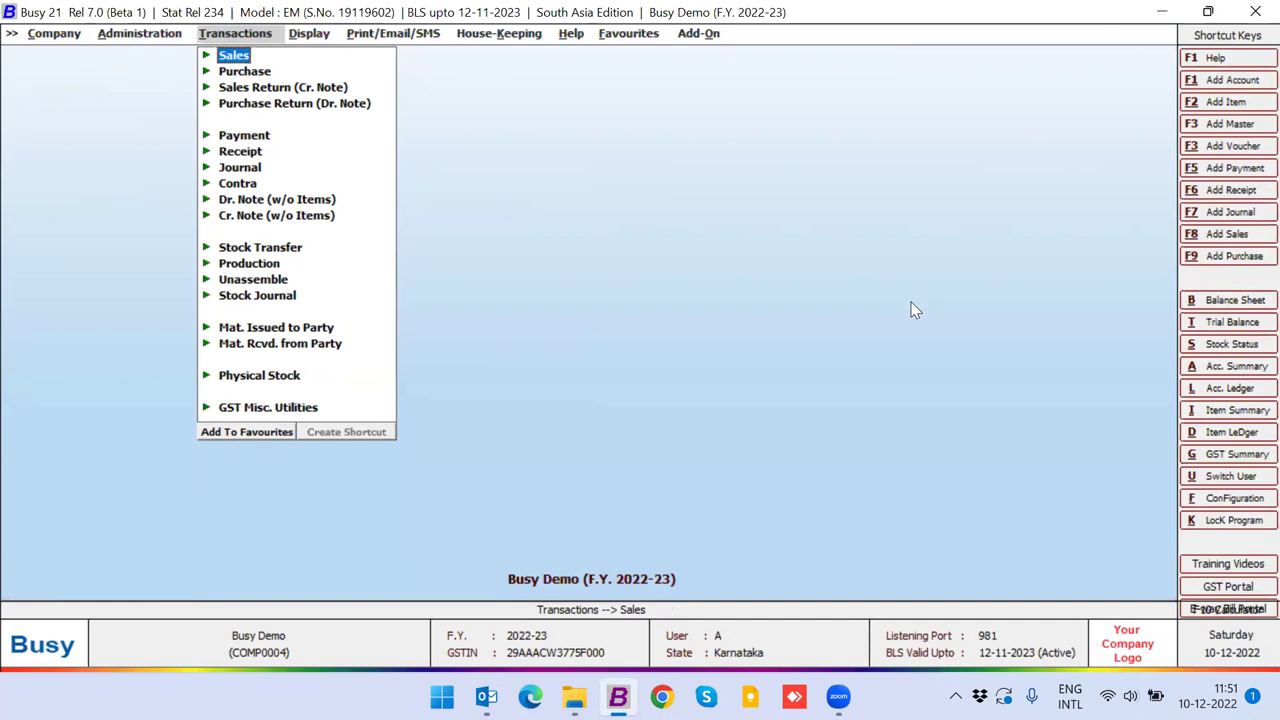
Reopen the digital signature configuration in the General features and options
key(Left)
key(Return)
key(Down)
key(Down)
key(Down)
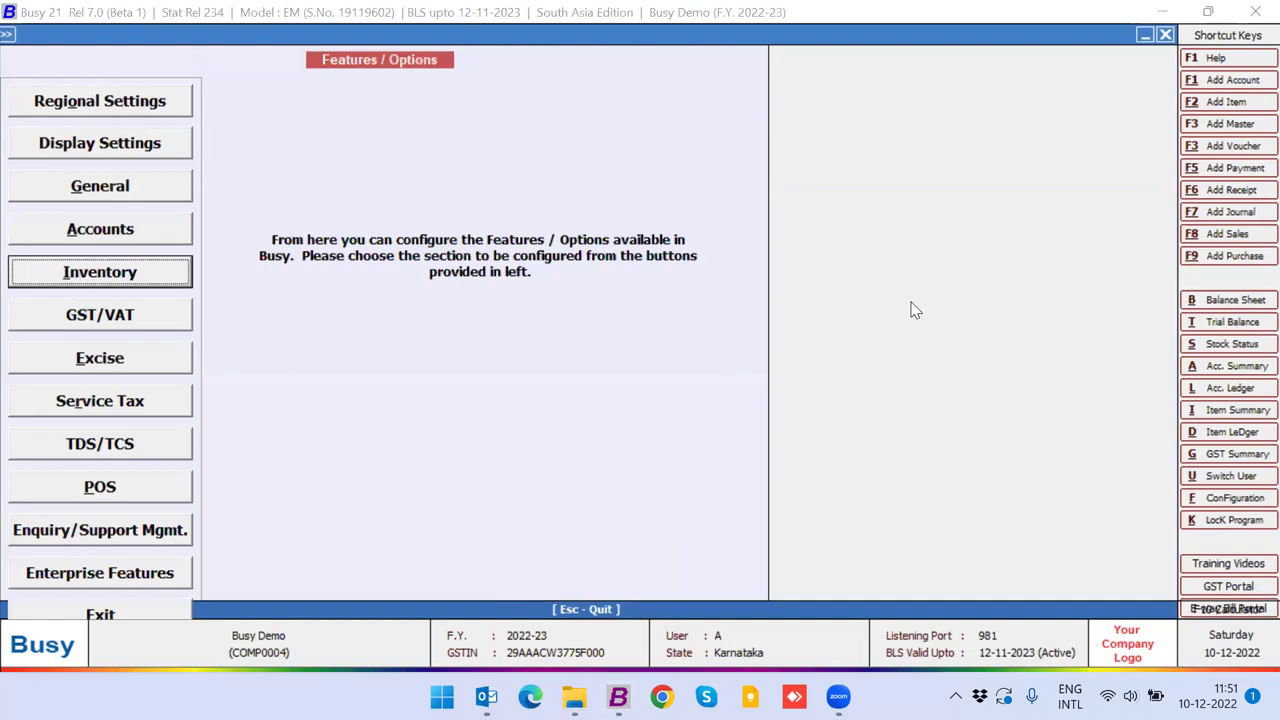
key(Up)
key(Up)
key(Return)
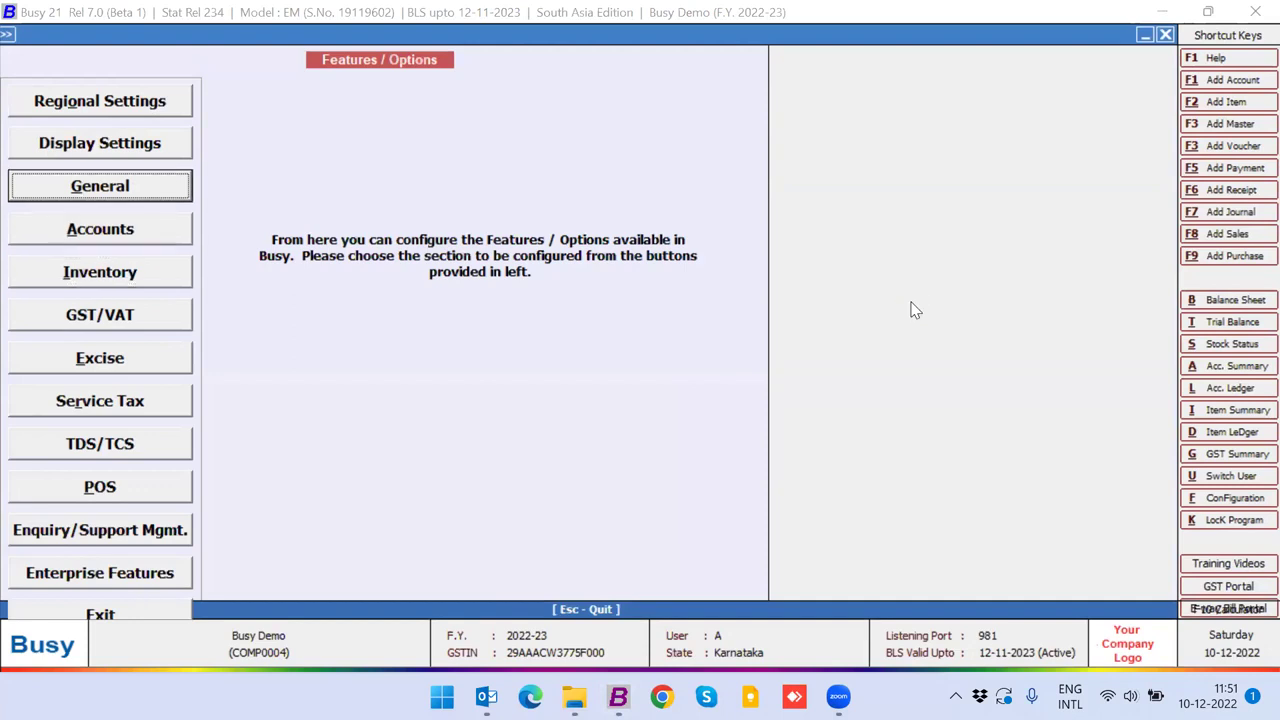
click(418, 497)
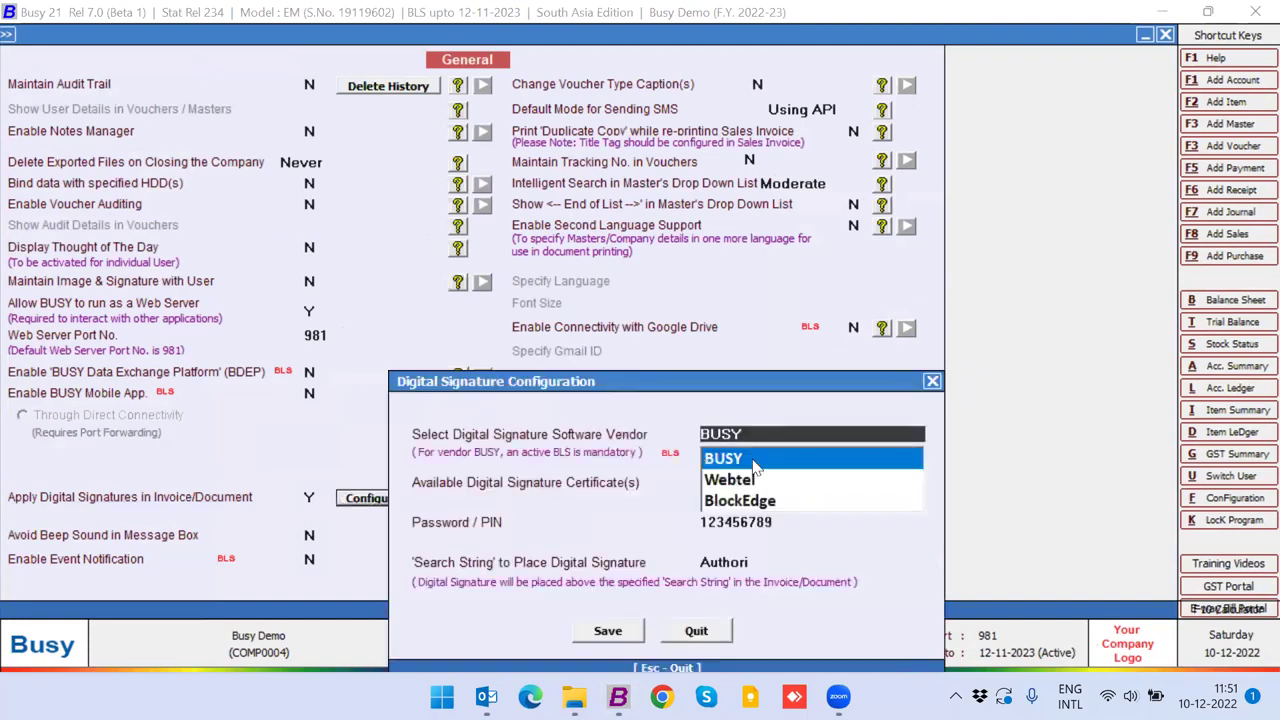
Review the vendor, certificate and password fields of the digital signature configuration, and leave without saving
click(755, 466)
key(Return)
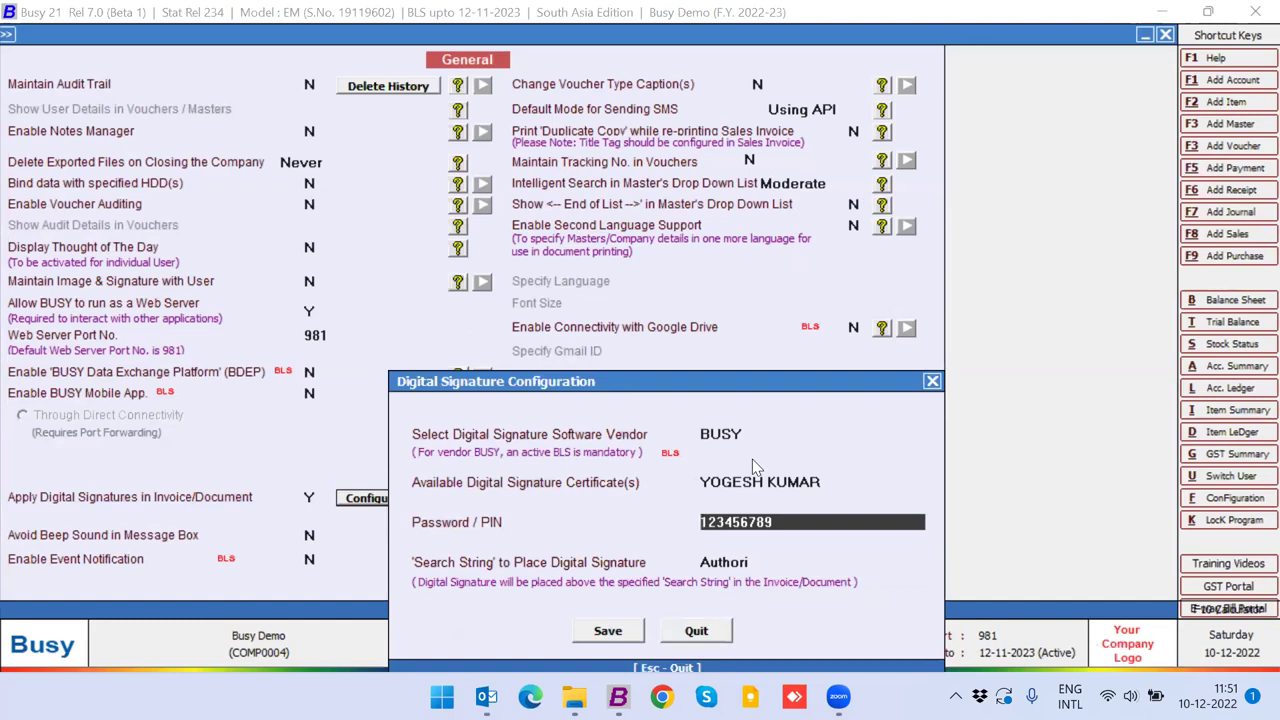
key(Escape)
key(Escape)
key(Escape)
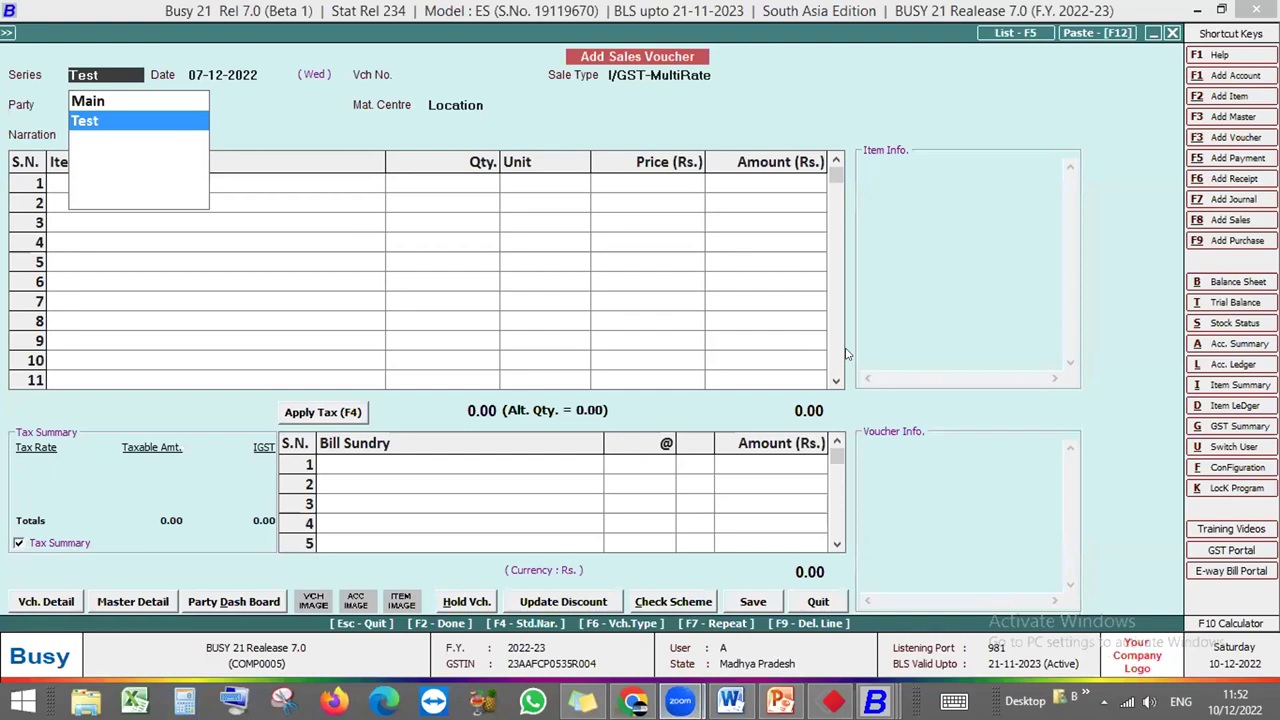
Quit the blank sales voucher without saving and show the list of transaction types
click(783, 410)
key(Escape)
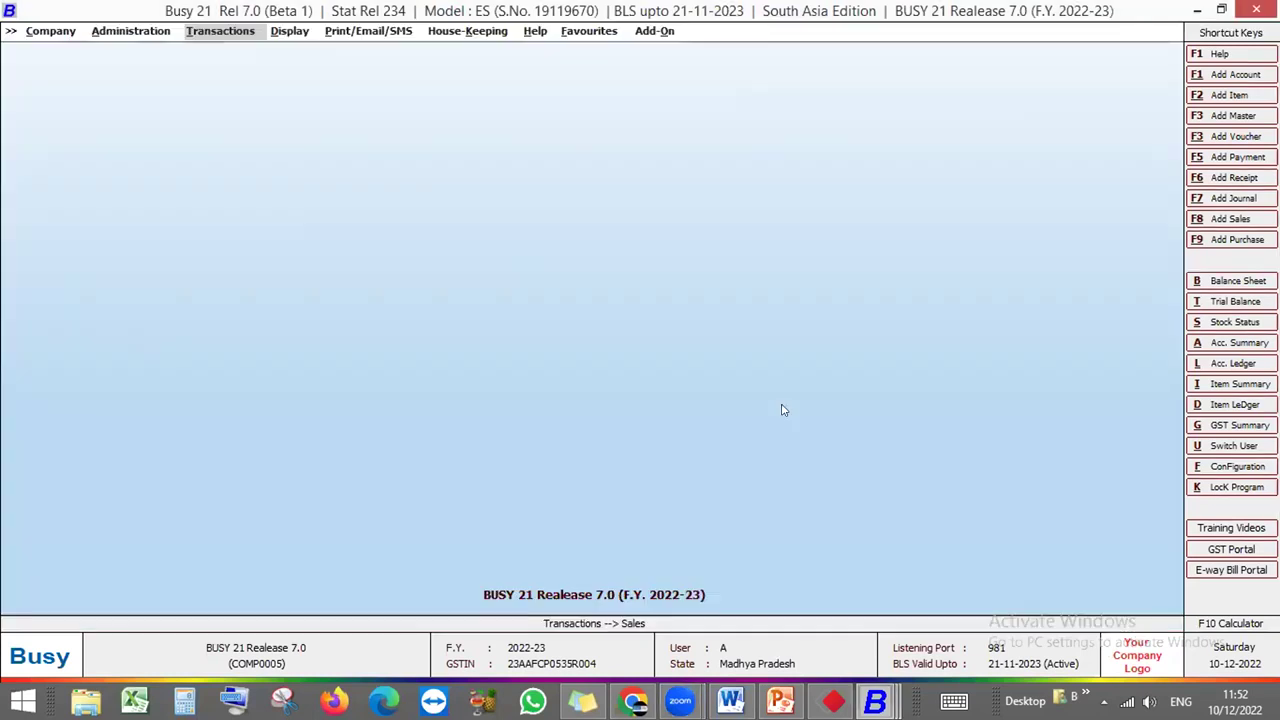
key(Return)
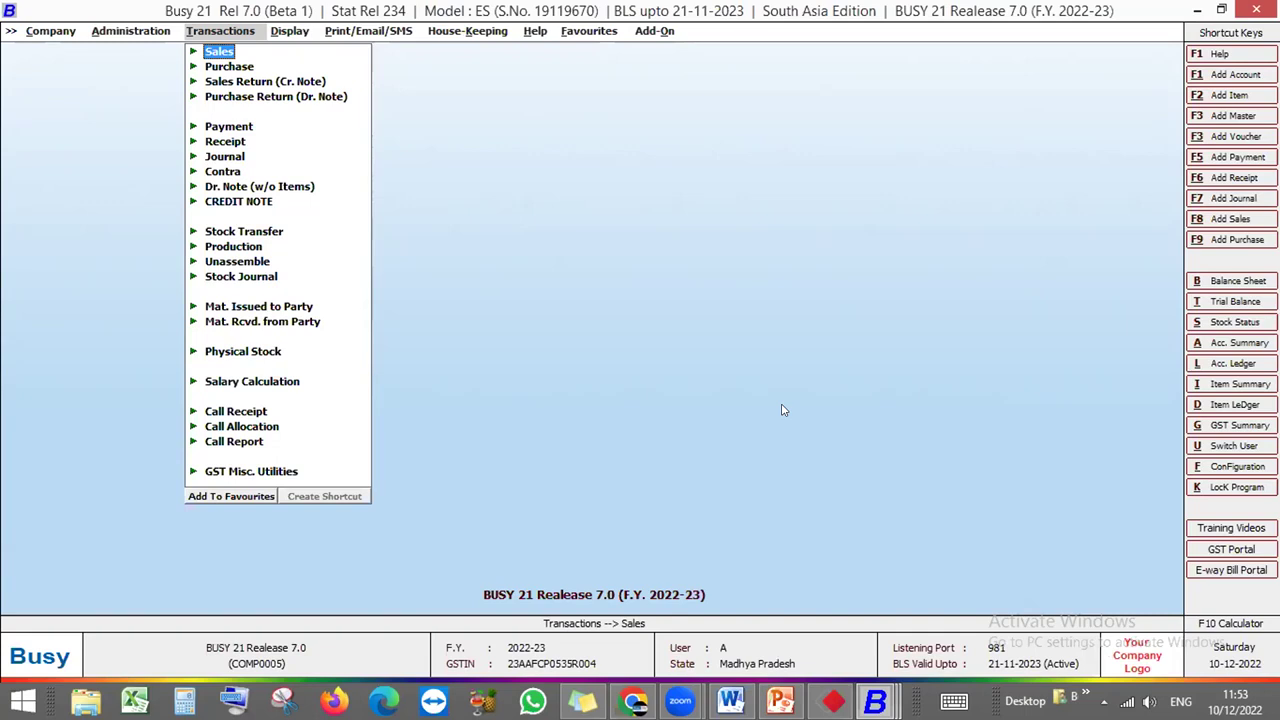
Open the General section of the company's Features / Options configuration
key(Left)
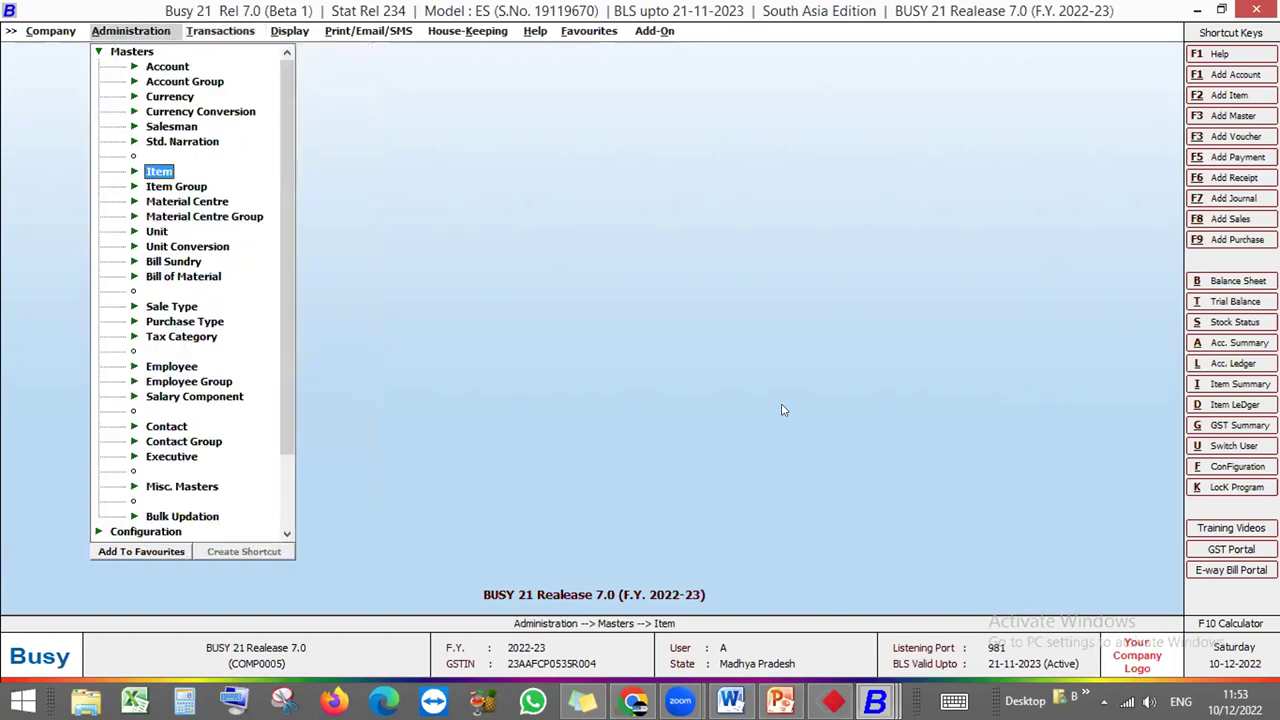
key(Escape)
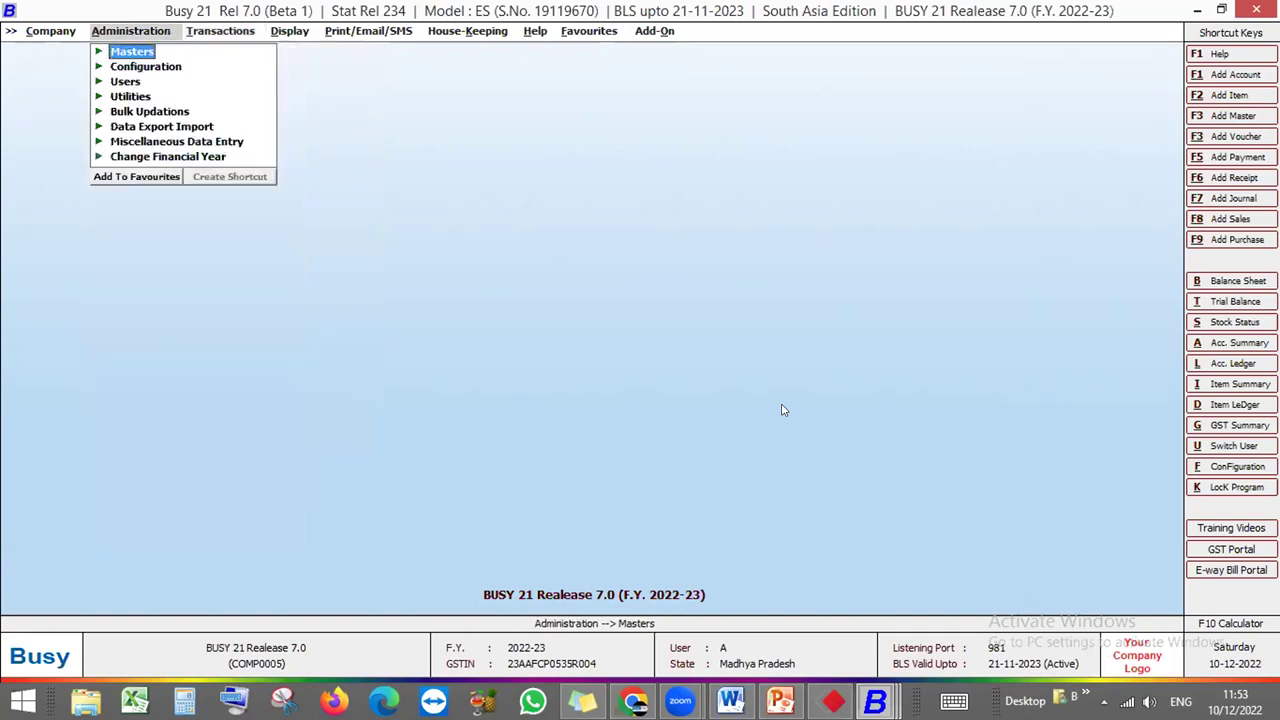
key(Down)
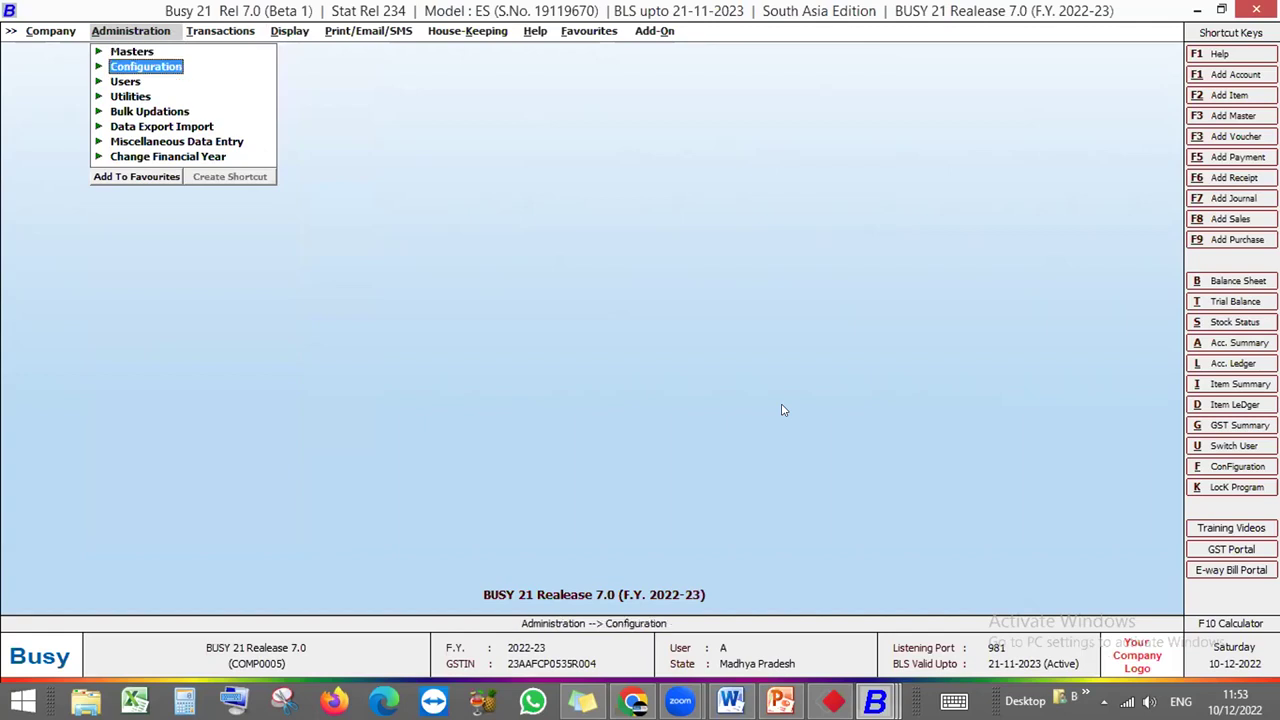
key(Return)
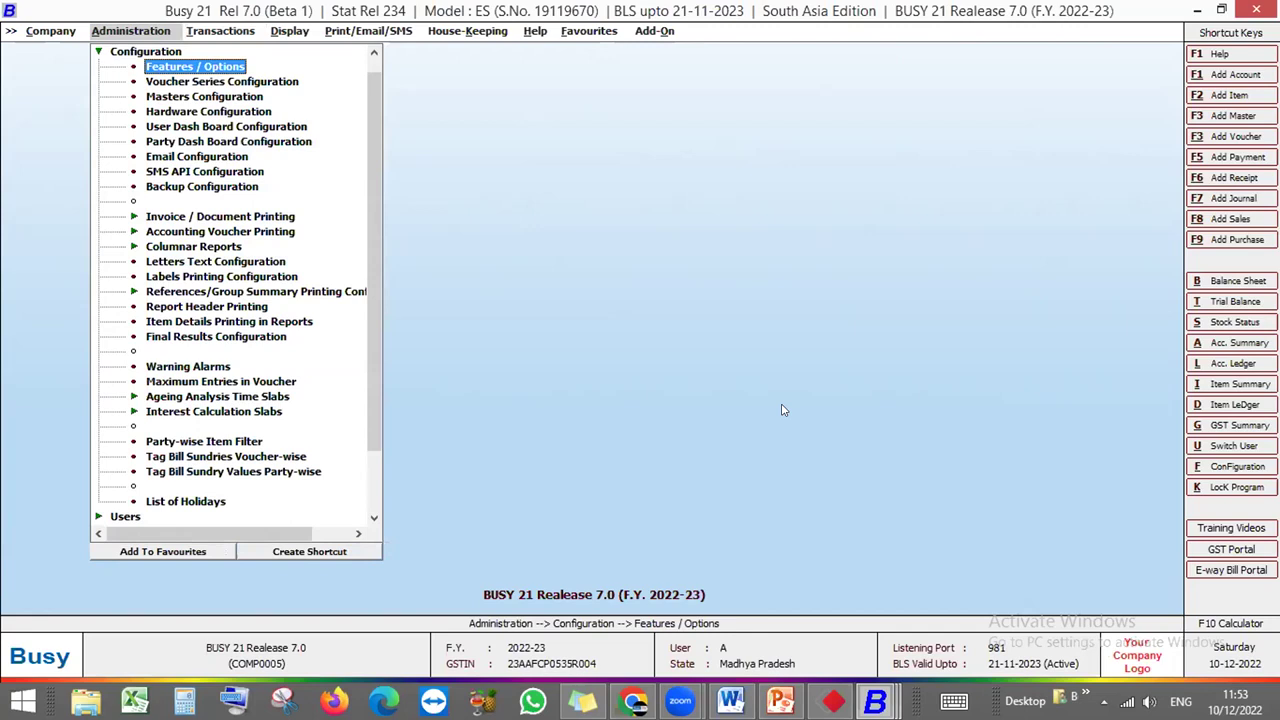
key(Return)
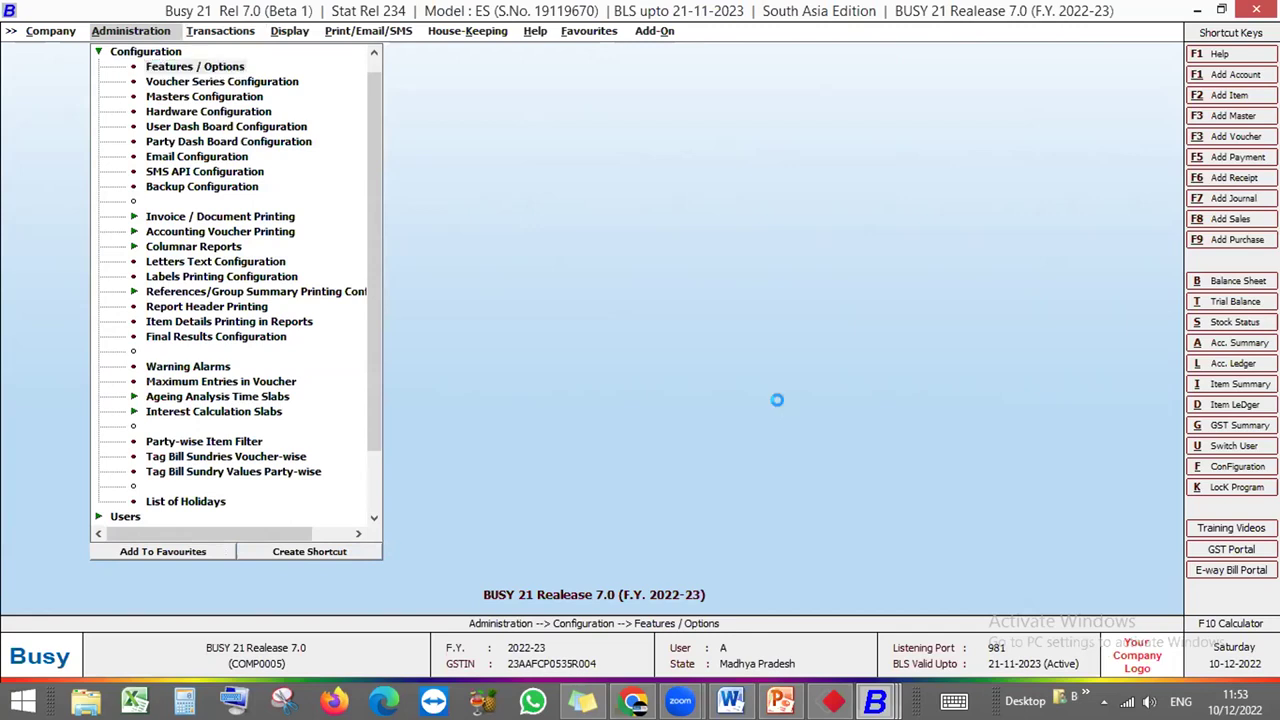
key(Down)
key(Down)
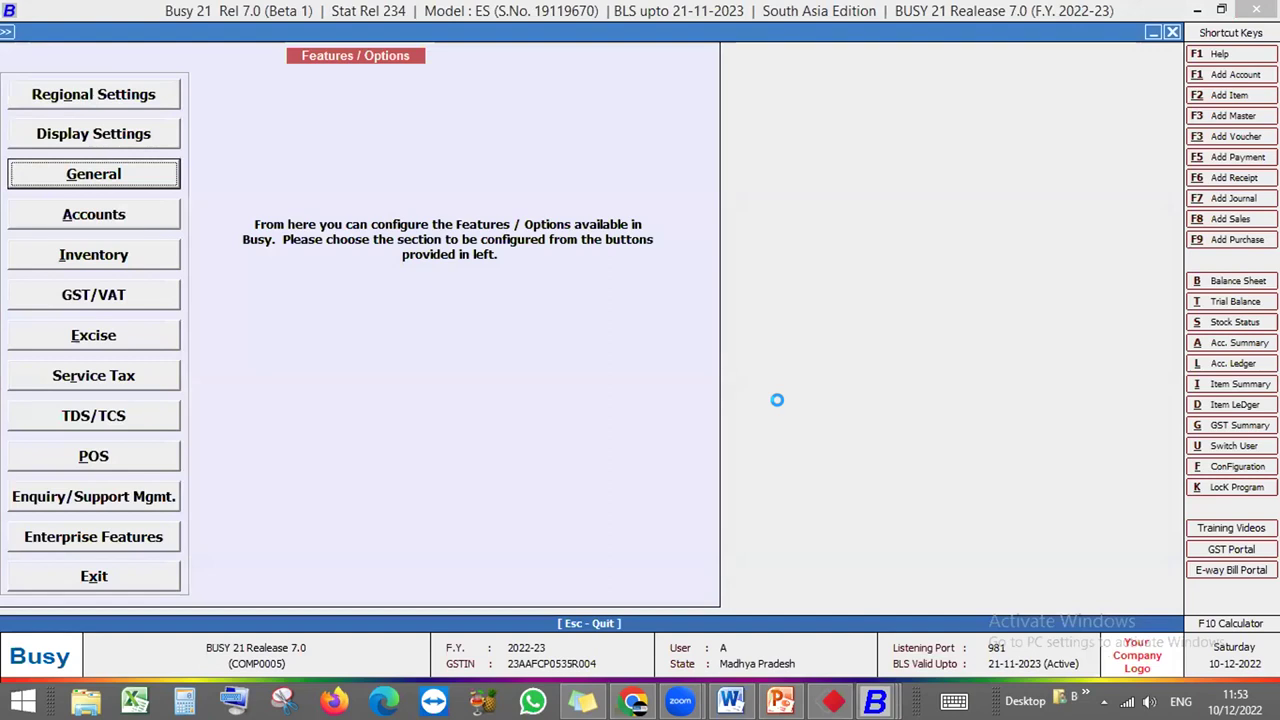
key(Return)
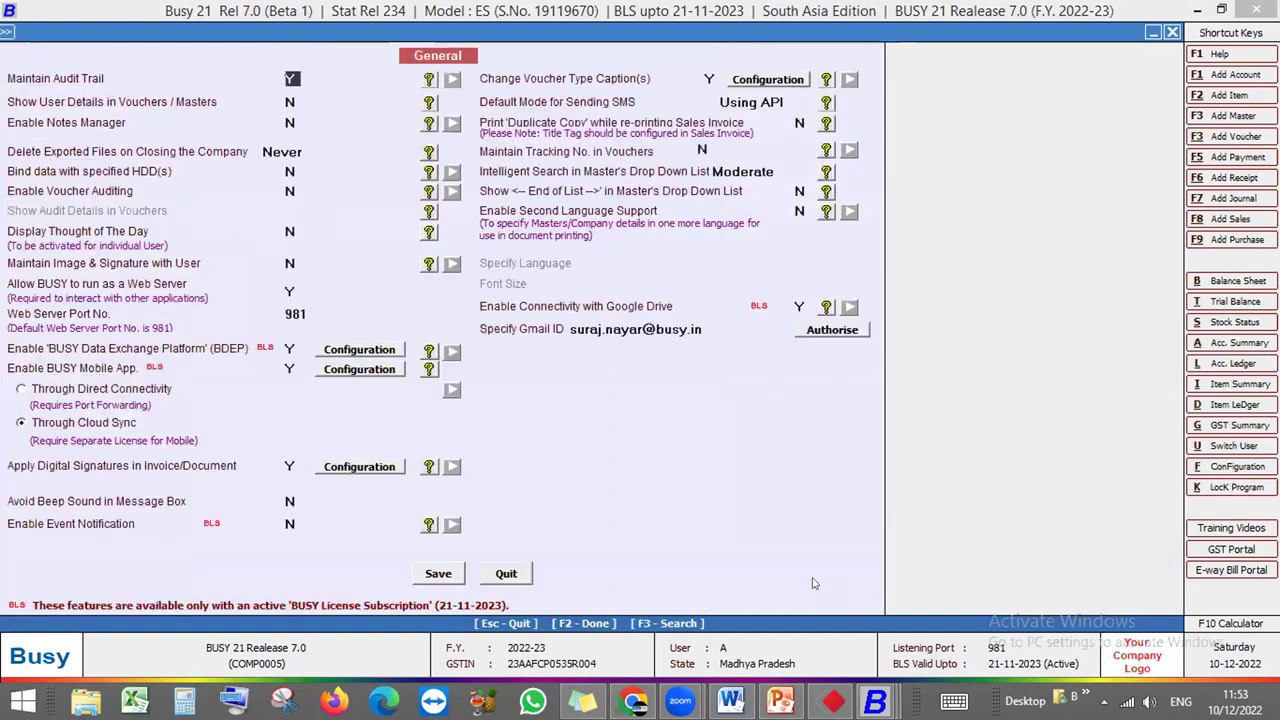
Review the login and company details in the BUSY Data Exchange Platform (BDEP) configuration, and close it without saving
click(290, 346)
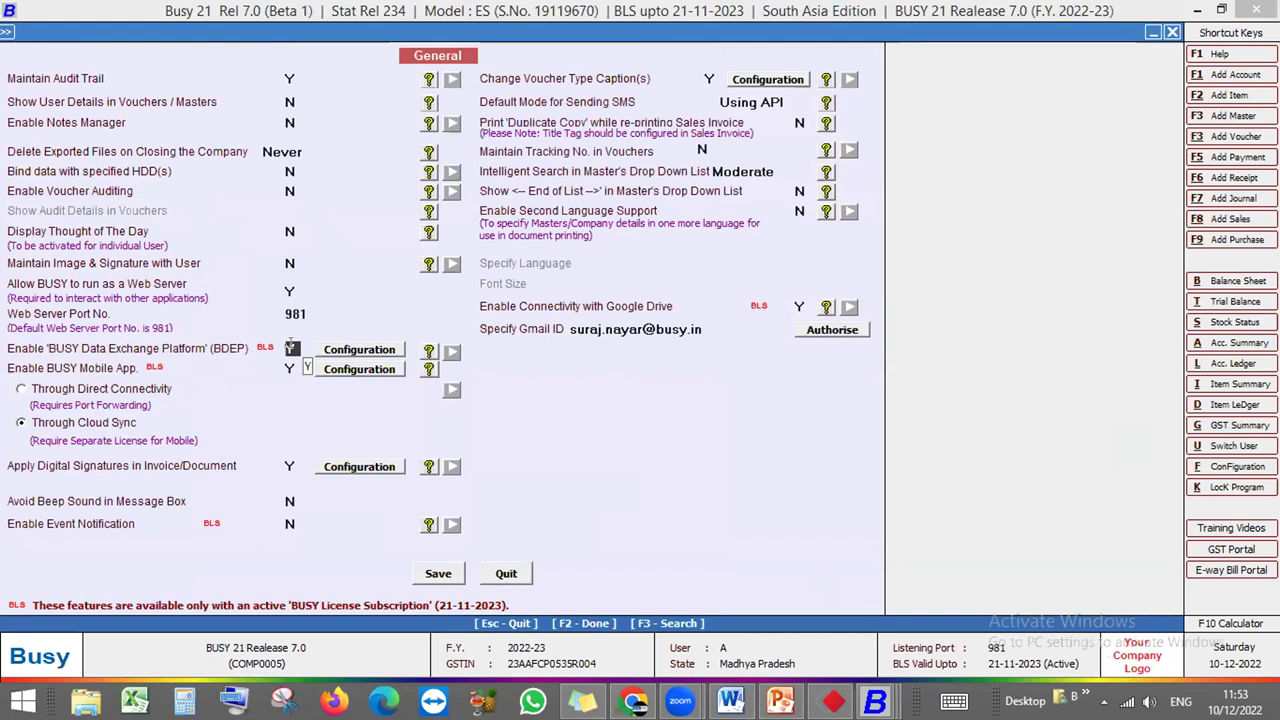
click(352, 350)
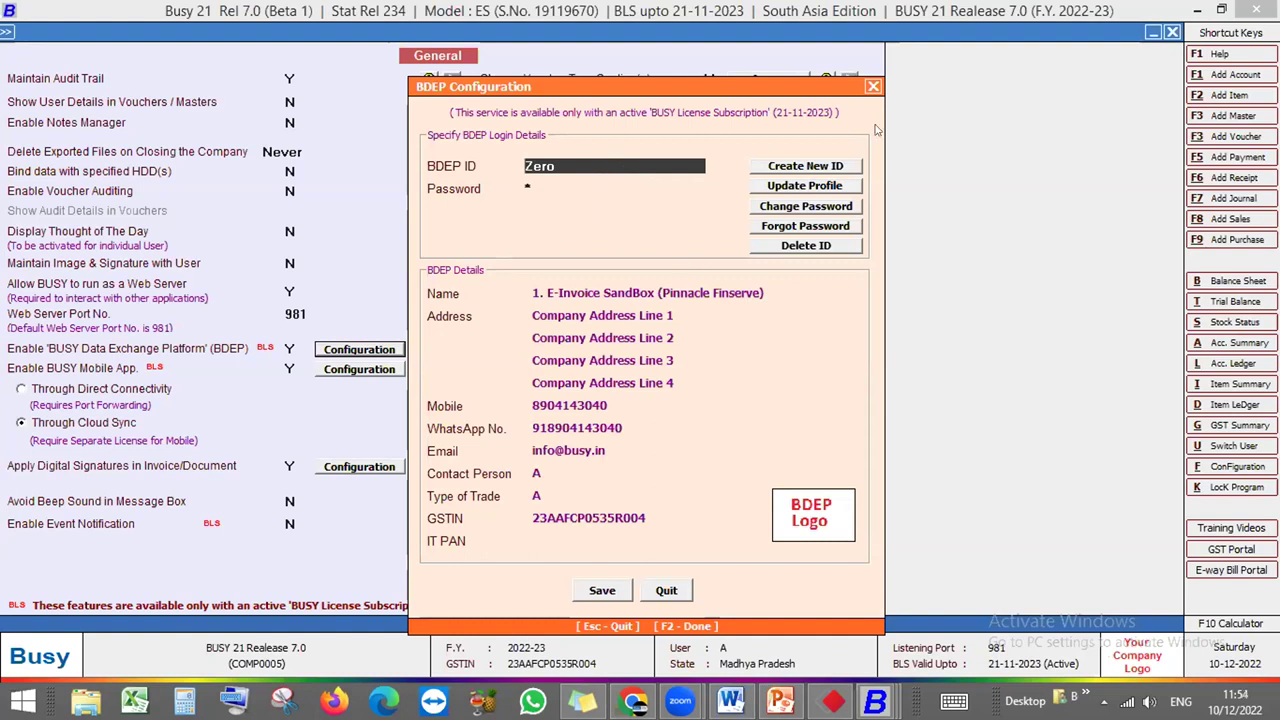
click(873, 87)
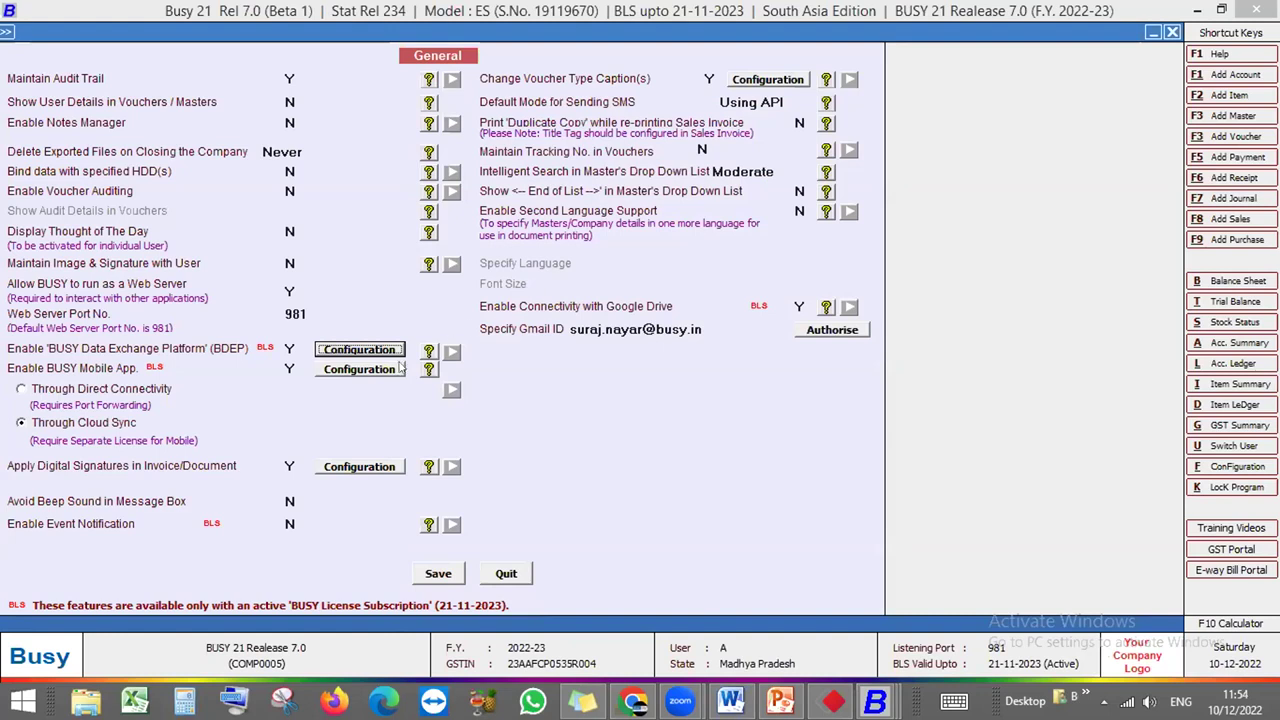
Select Through Cloud Sync as the BUSY Mobile App connection and save the general options
click(291, 369)
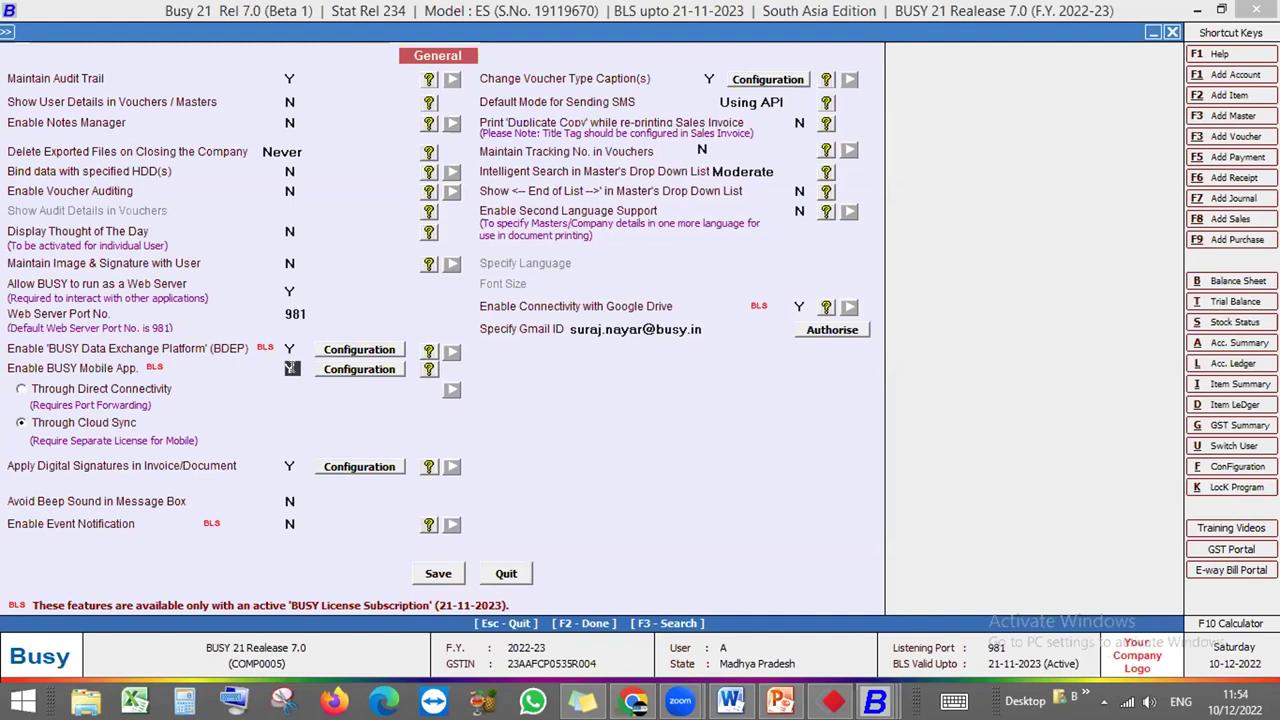
click(35, 391)
click(59, 426)
click(425, 574)
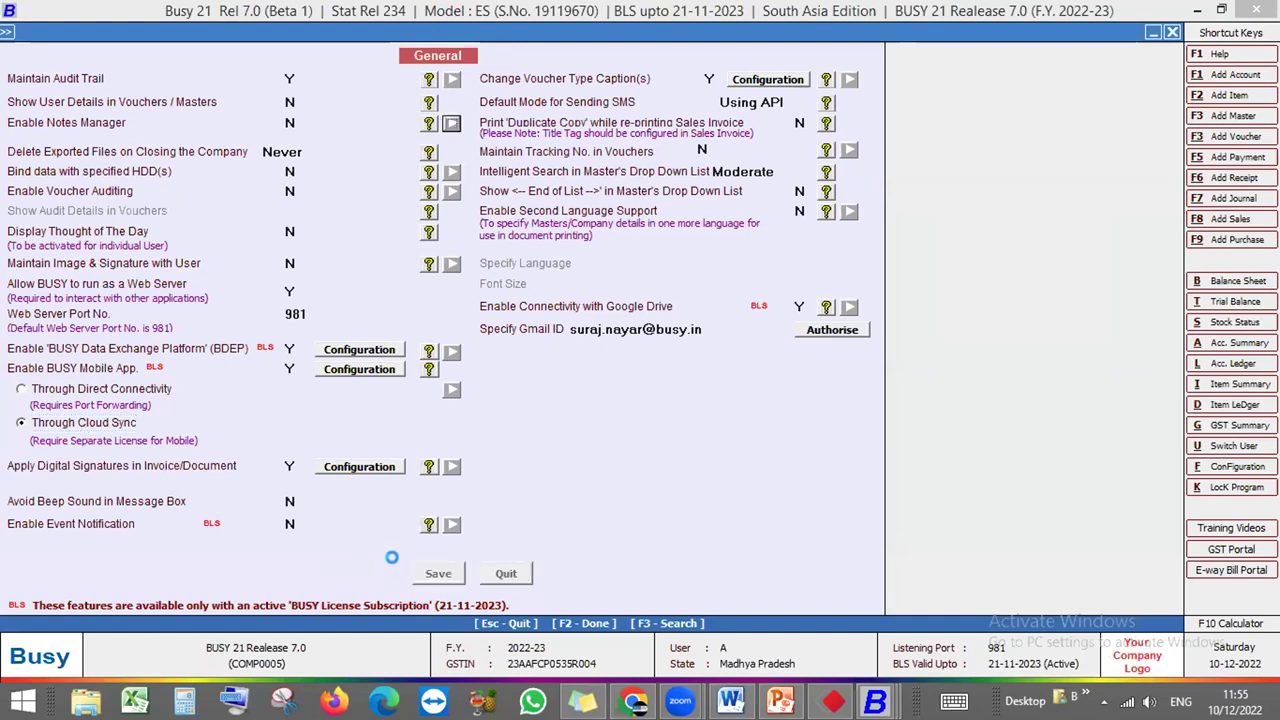
Switch to the E-Invoice Sand Box (WebTel) company, open its general options and select Through Cloud Sync for the BUSY Mobile App
click(876, 702)
click(878, 605)
click(131, 31)
click(146, 67)
click(184, 67)
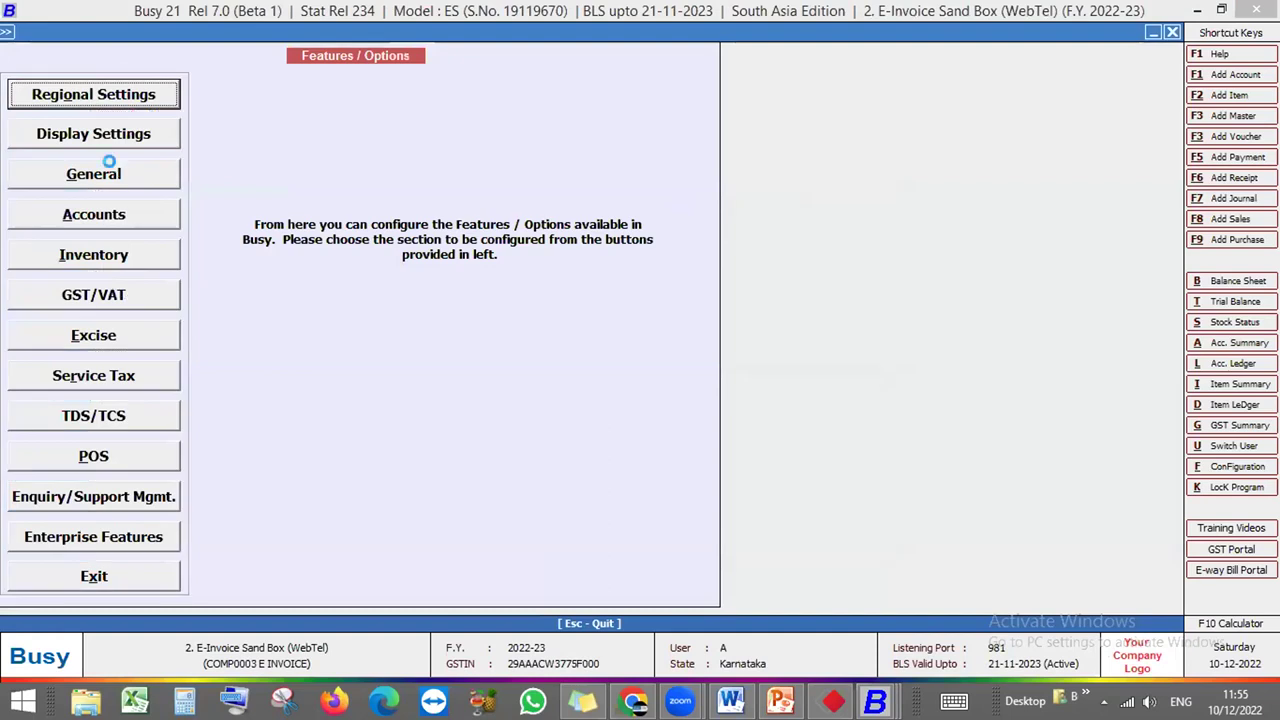
click(106, 166)
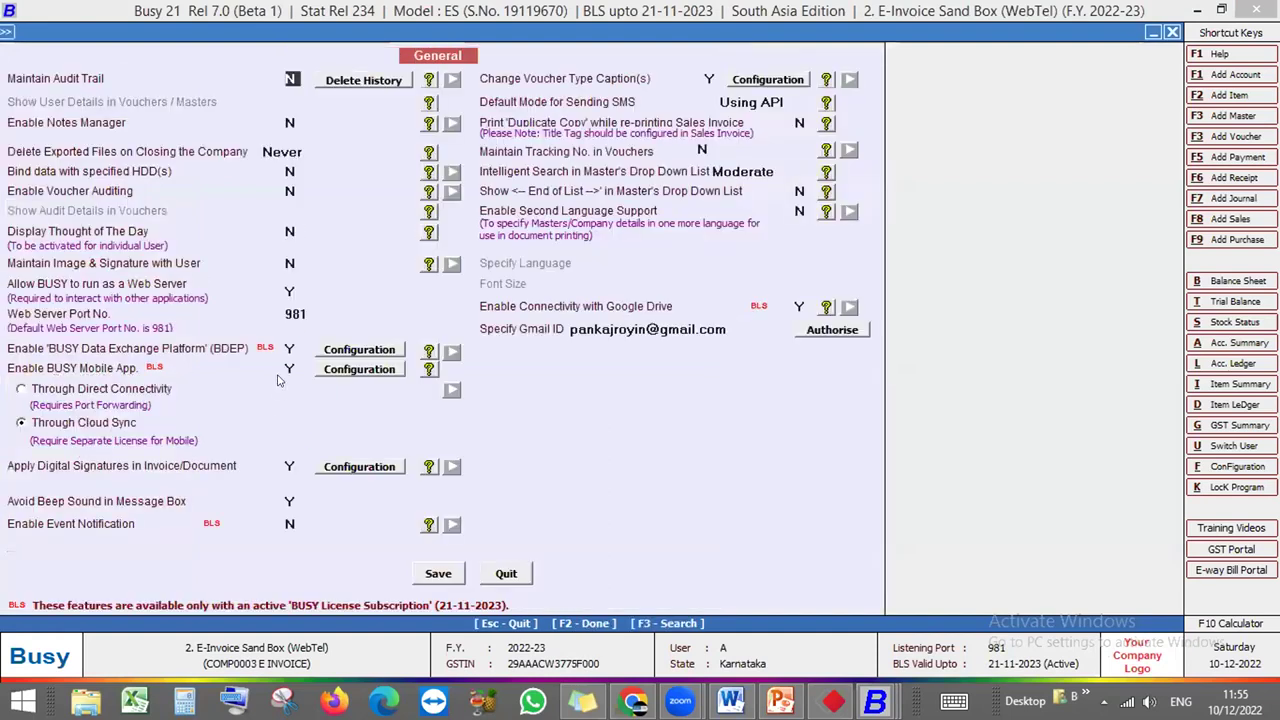
click(95, 390)
click(98, 423)
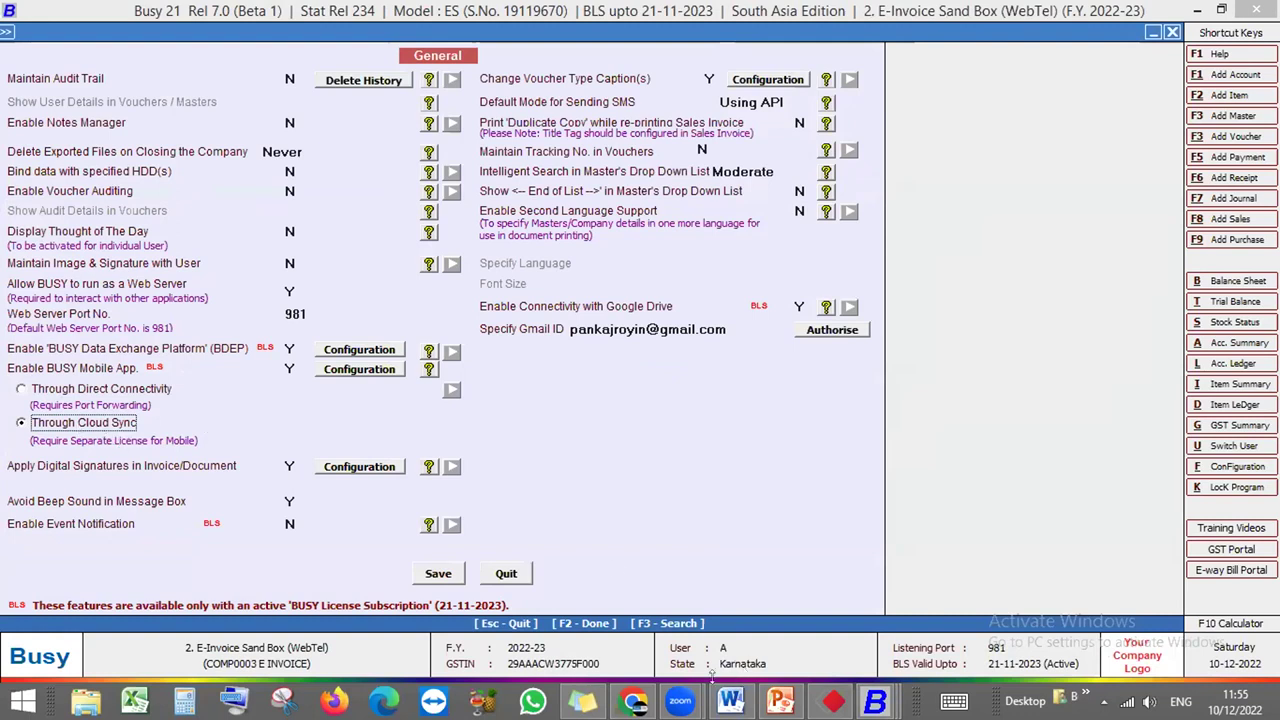
Switch back to the BUSY 21 Realease 7.0 company and leave its Features / Options configuration
mouse_move(875, 700)
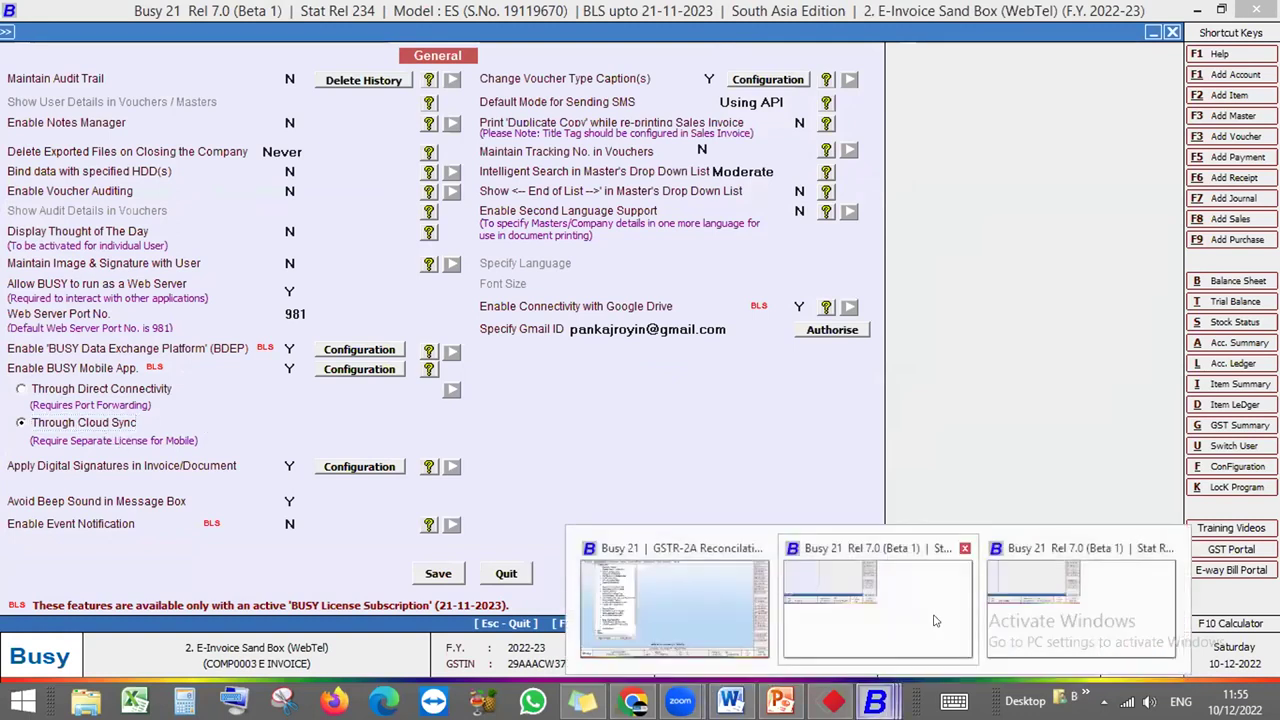
click(1043, 610)
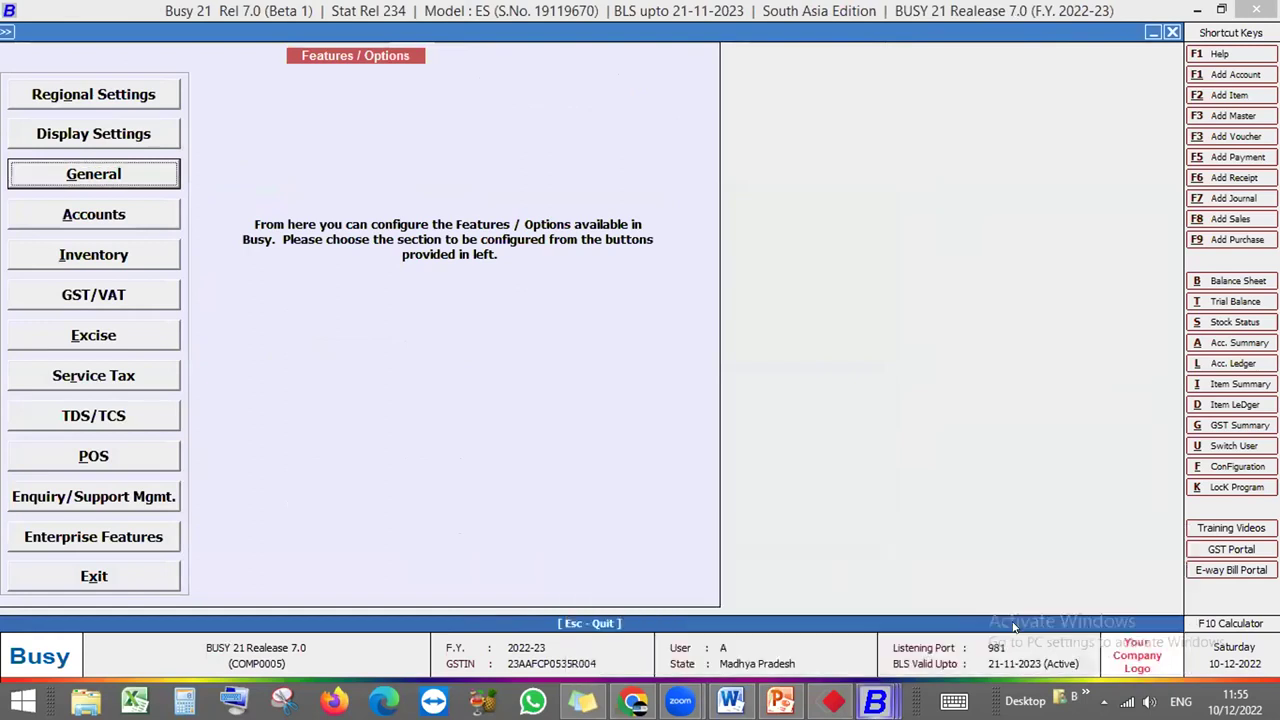
key(Escape)
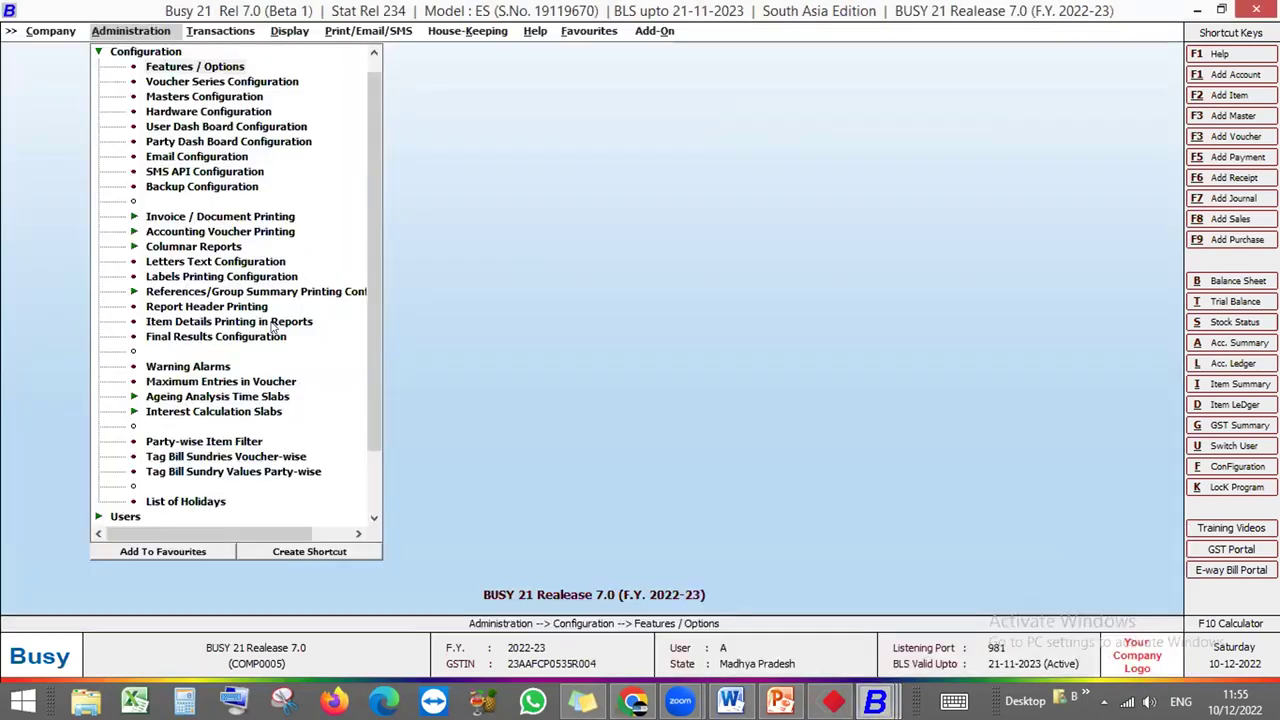
key(Escape)
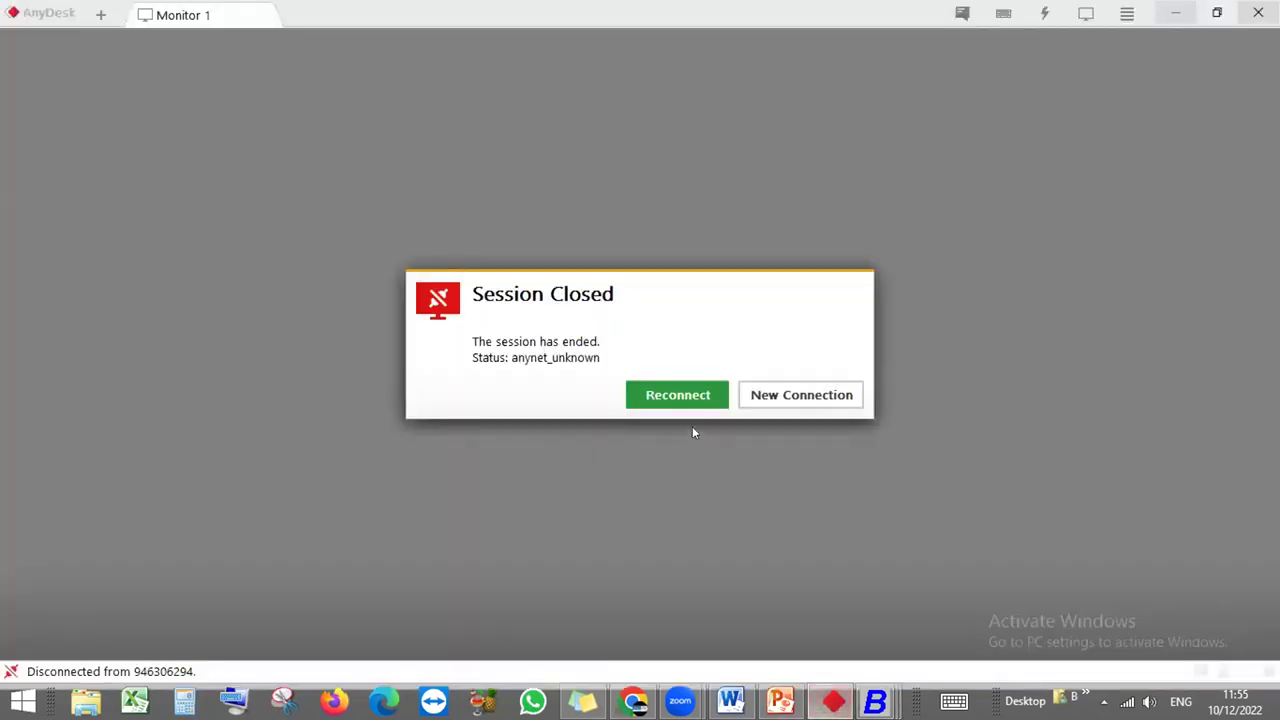
In AnyDesk, try to reconnect the closed session, and start a new connection to the same remote desk
click(688, 404)
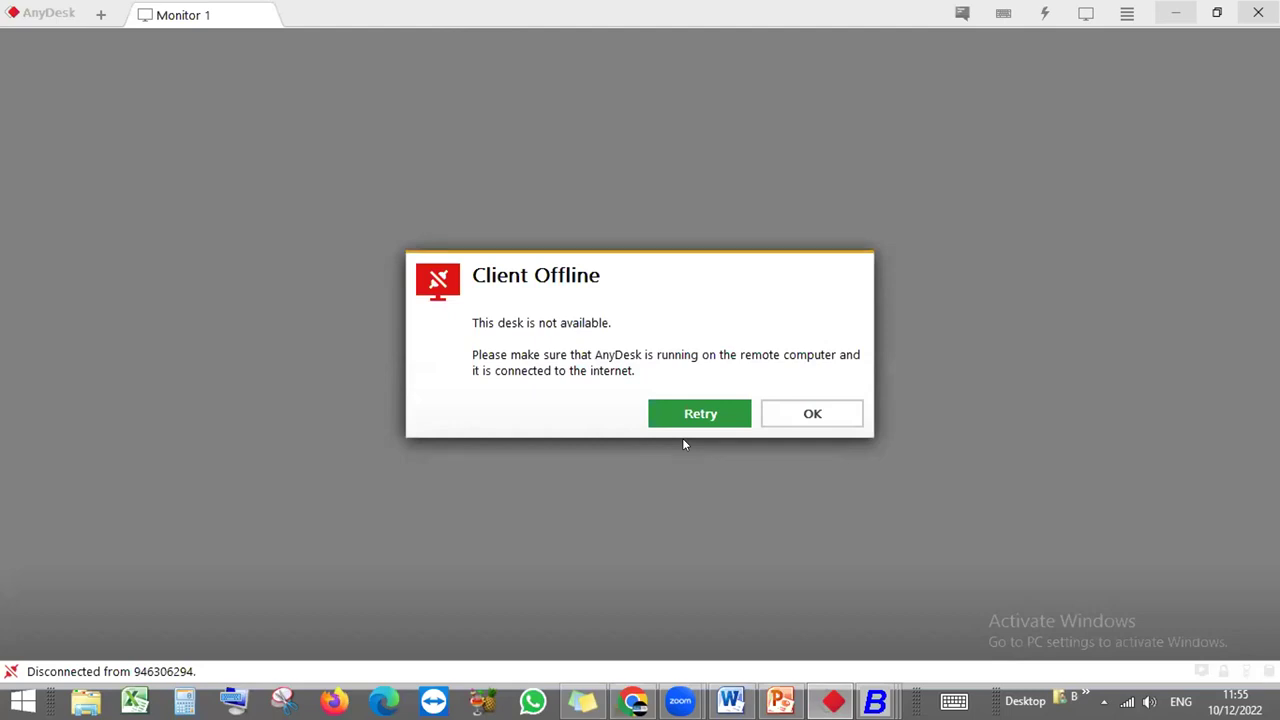
click(777, 405)
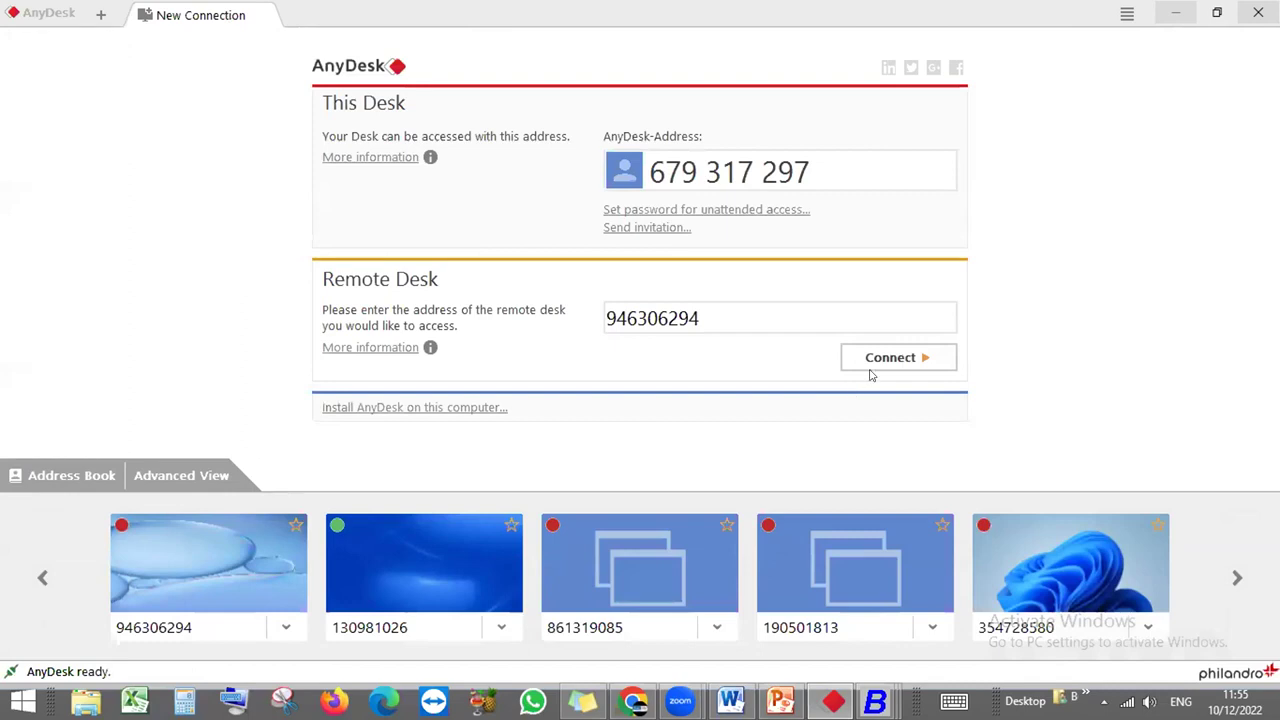
click(885, 365)
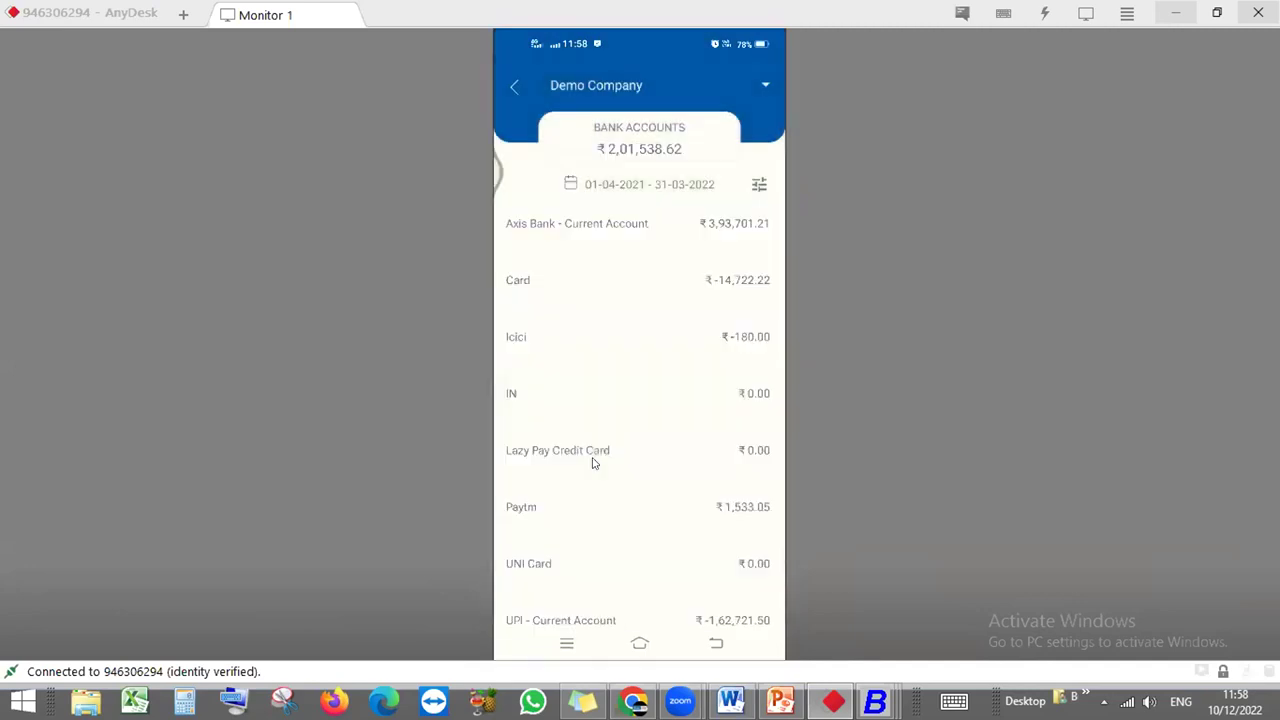
Review the Demo Company's bank account list and the dashboard figures from cash to bills payable on the remote phone
scroll(592, 463, down, 2)
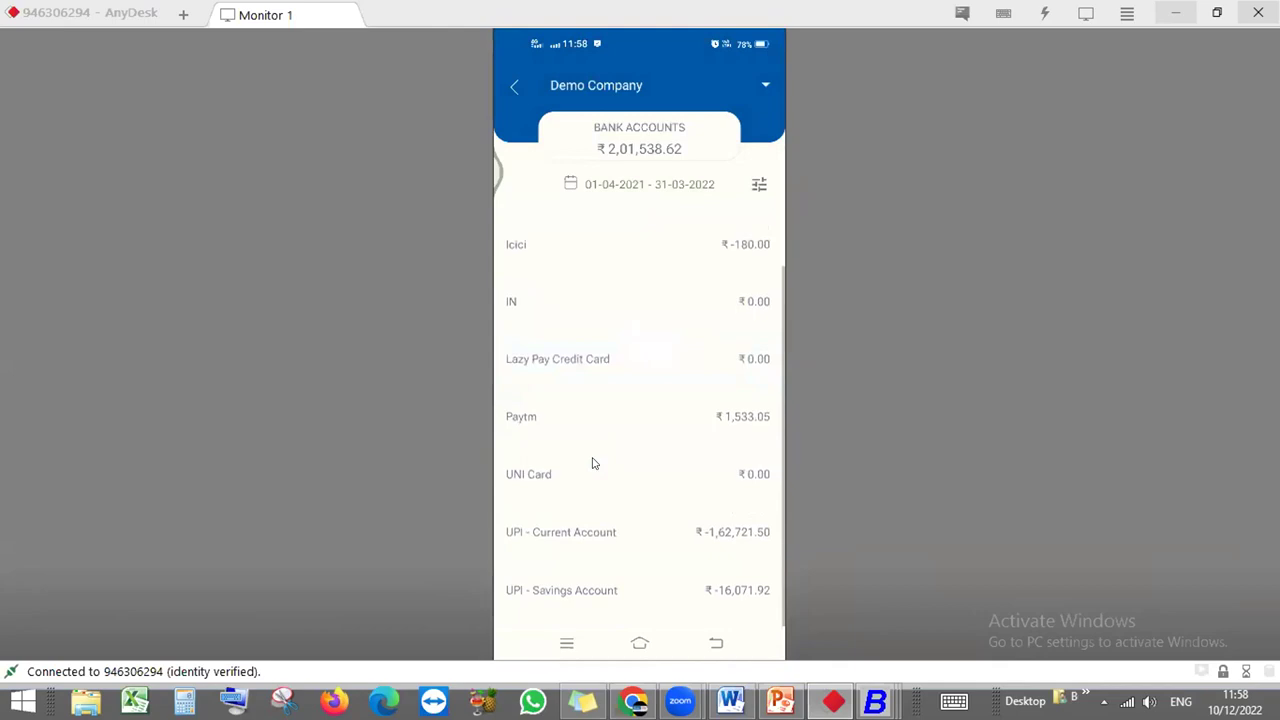
scroll(592, 463, up, 3)
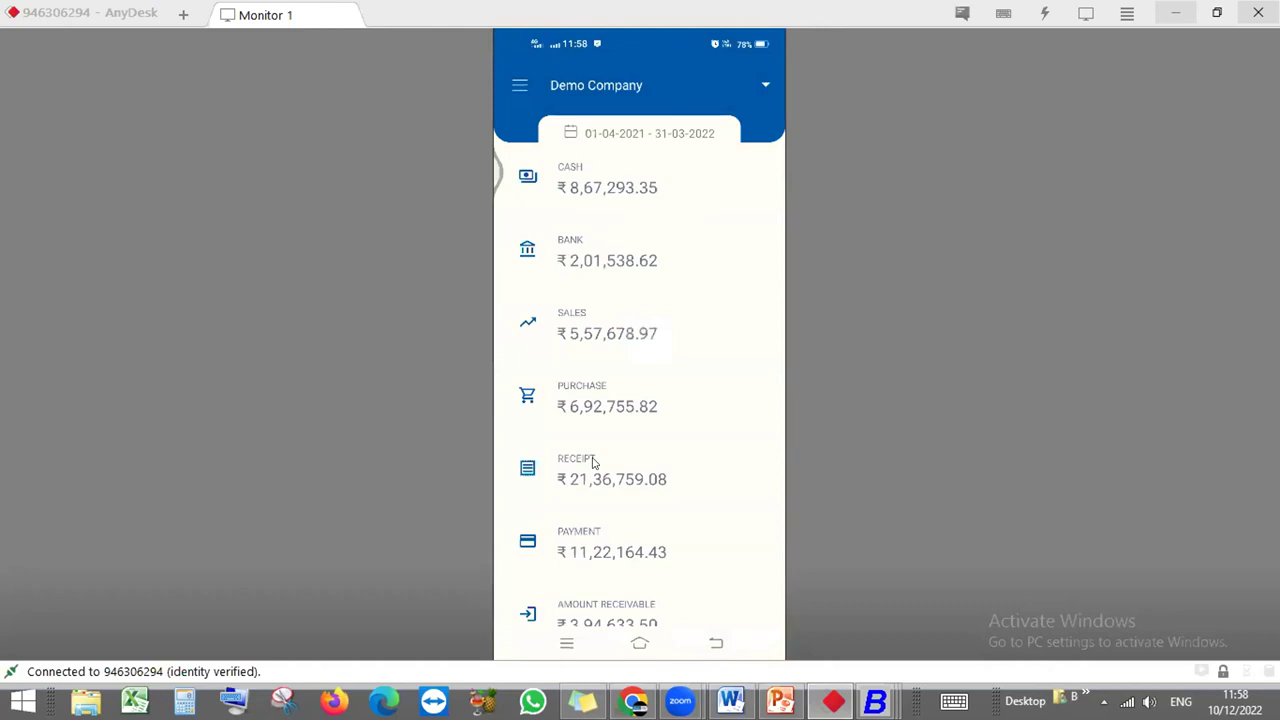
scroll(592, 463, down, 2)
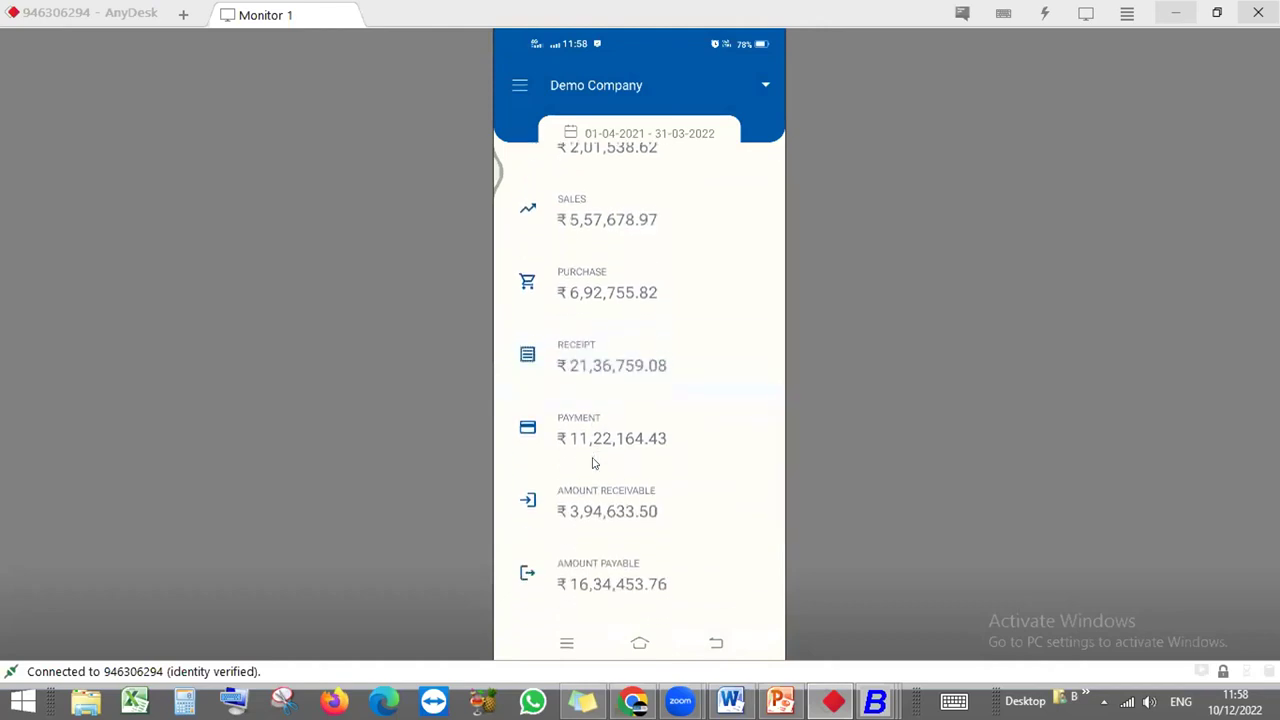
scroll(592, 463, down, 2)
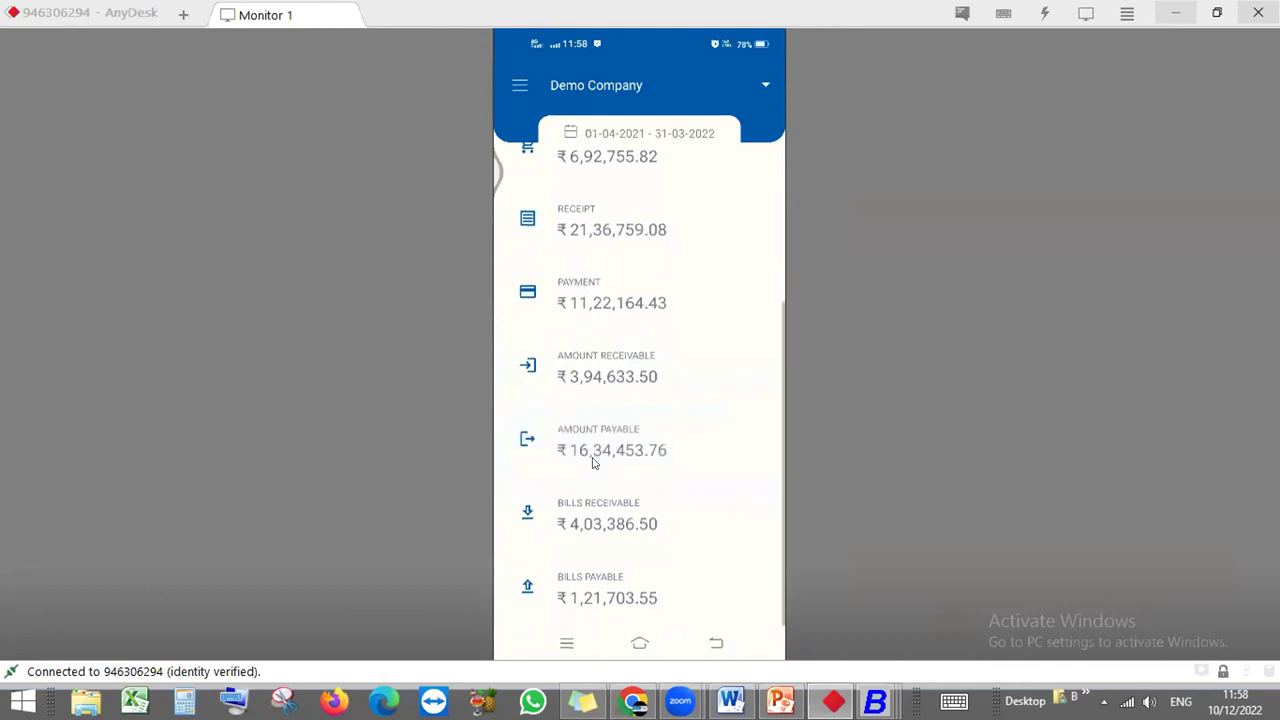
scroll(592, 463, up, 2)
scroll(592, 463, up, 2)
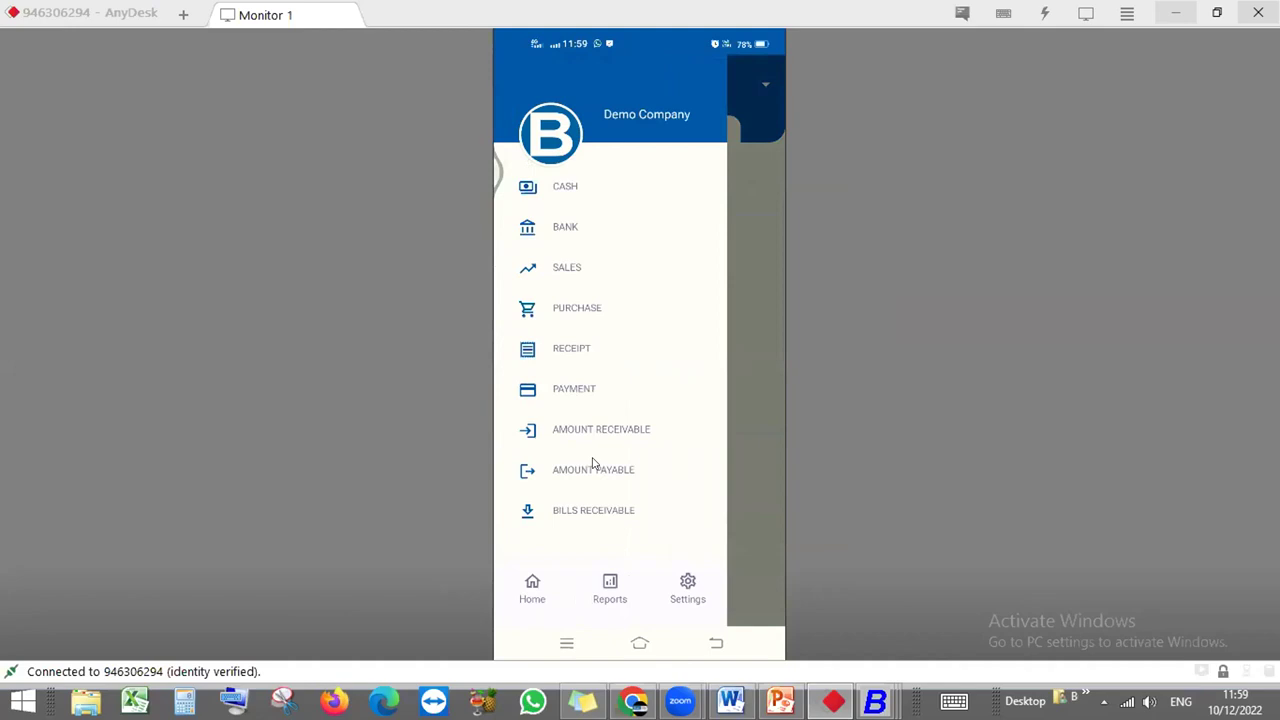
Examine the mobile app's report list and the voucher entries in a party's ledger for the Demo Company
click(592, 463)
scroll(592, 463, down, 1)
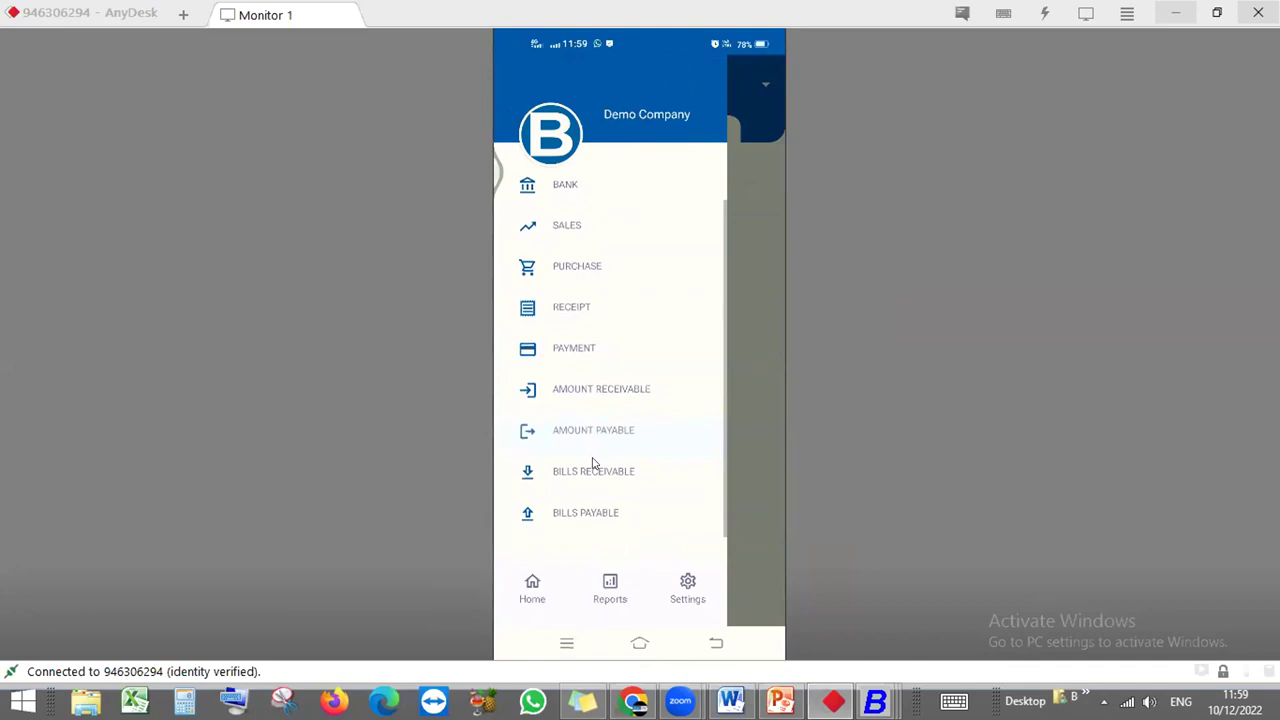
click(592, 463)
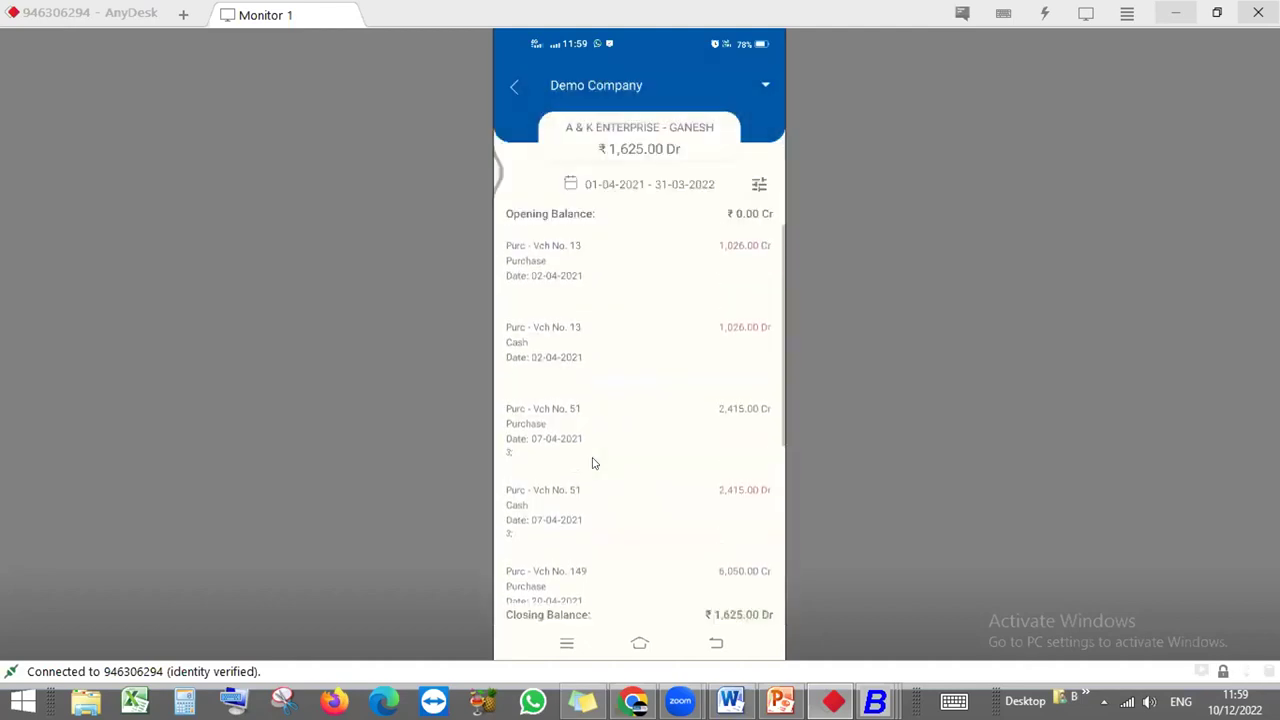
click(592, 462)
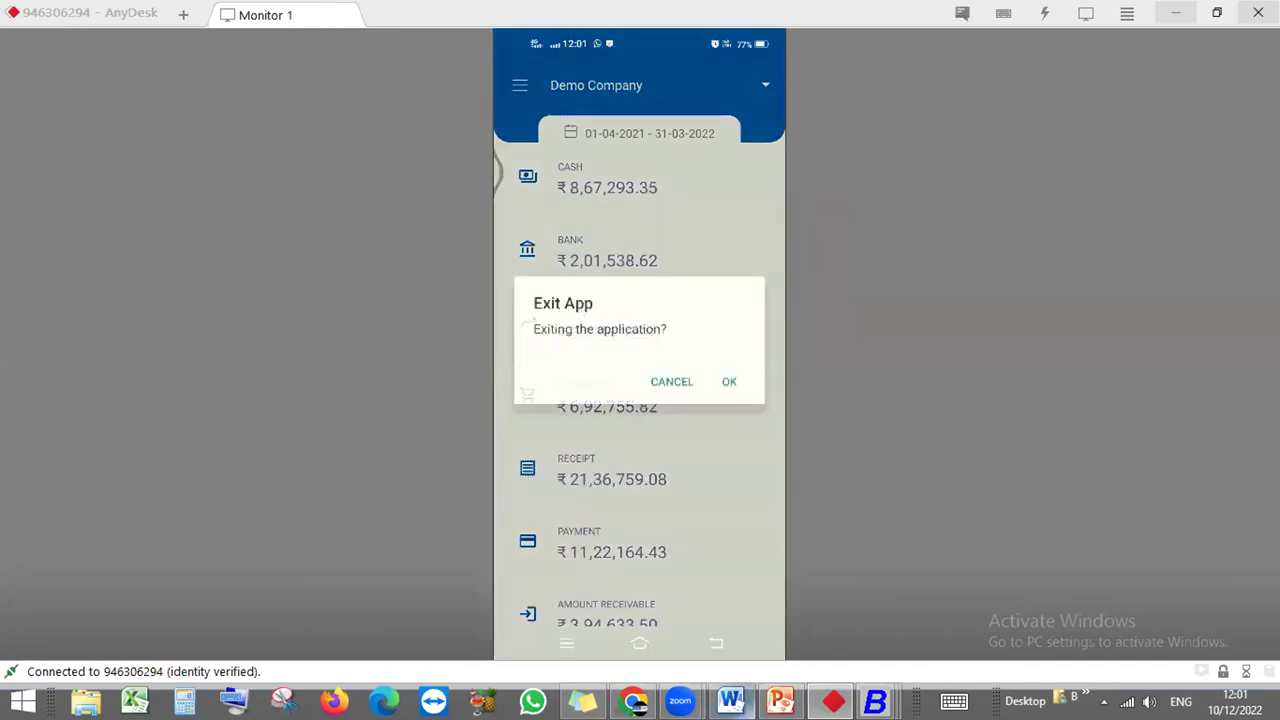
Return to the BUSY 21 Realease 7.0 company and open Bulk Upload for Cloud Sync
mouse_move(875, 700)
click(1083, 610)
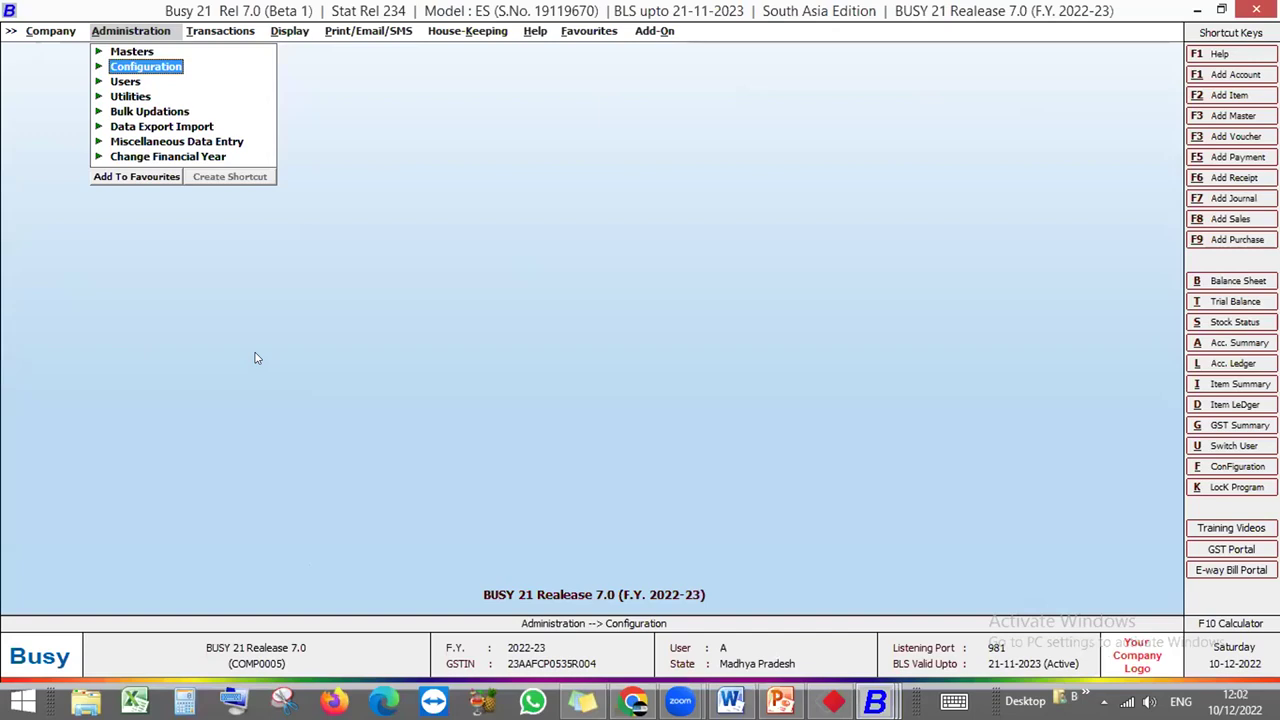
key(Down)
key(Down)
key(Down)
key(Down)
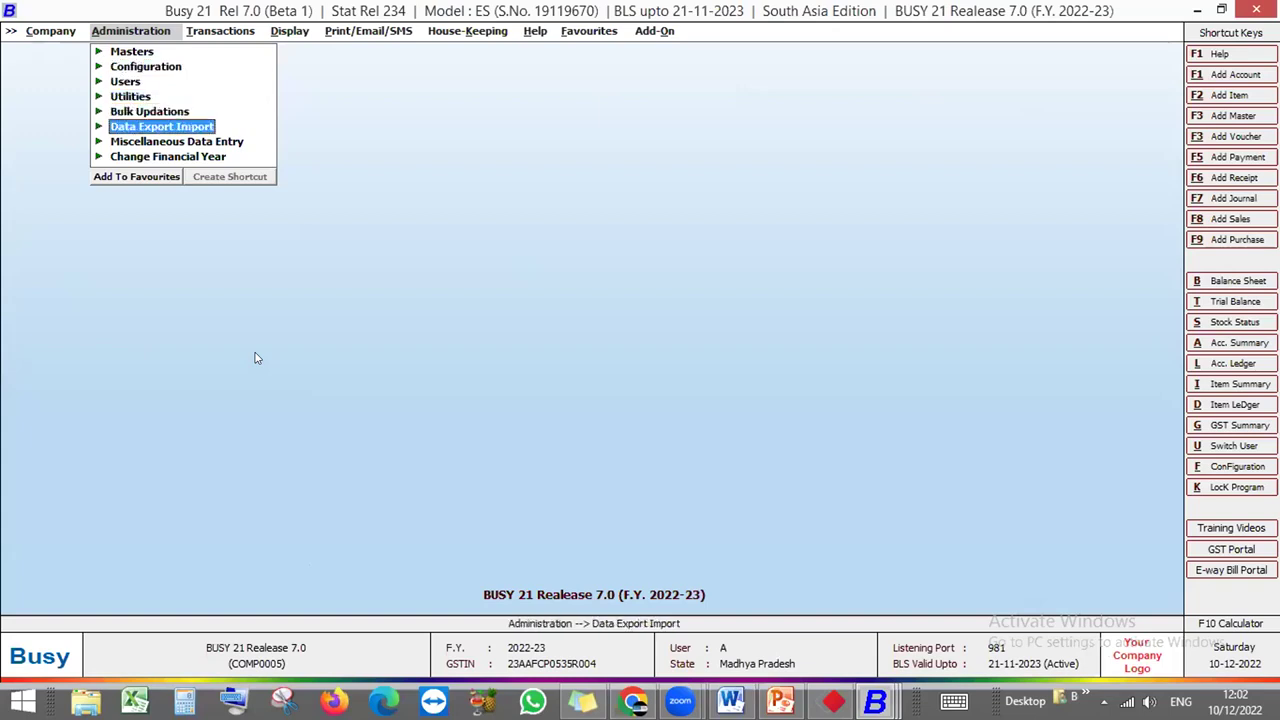
key(Return)
key(Down)
key(Down)
key(Down)
key(Down)
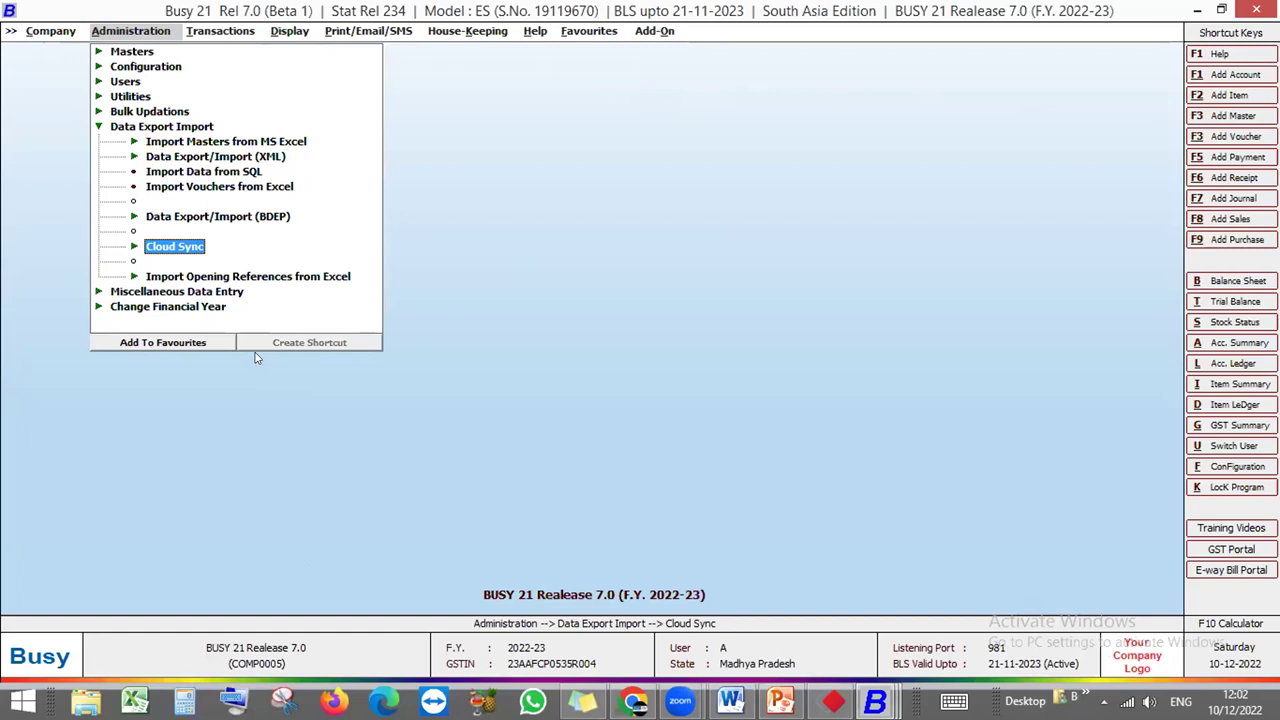
key(Return)
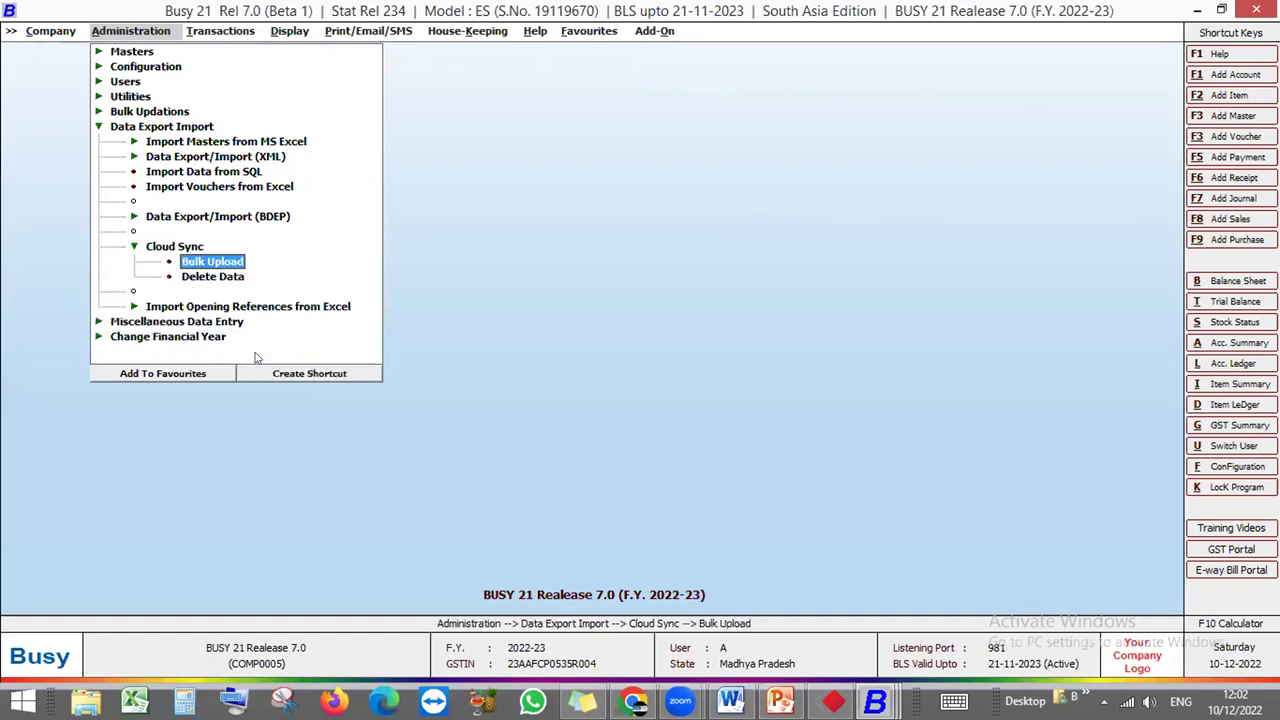
key(Return)
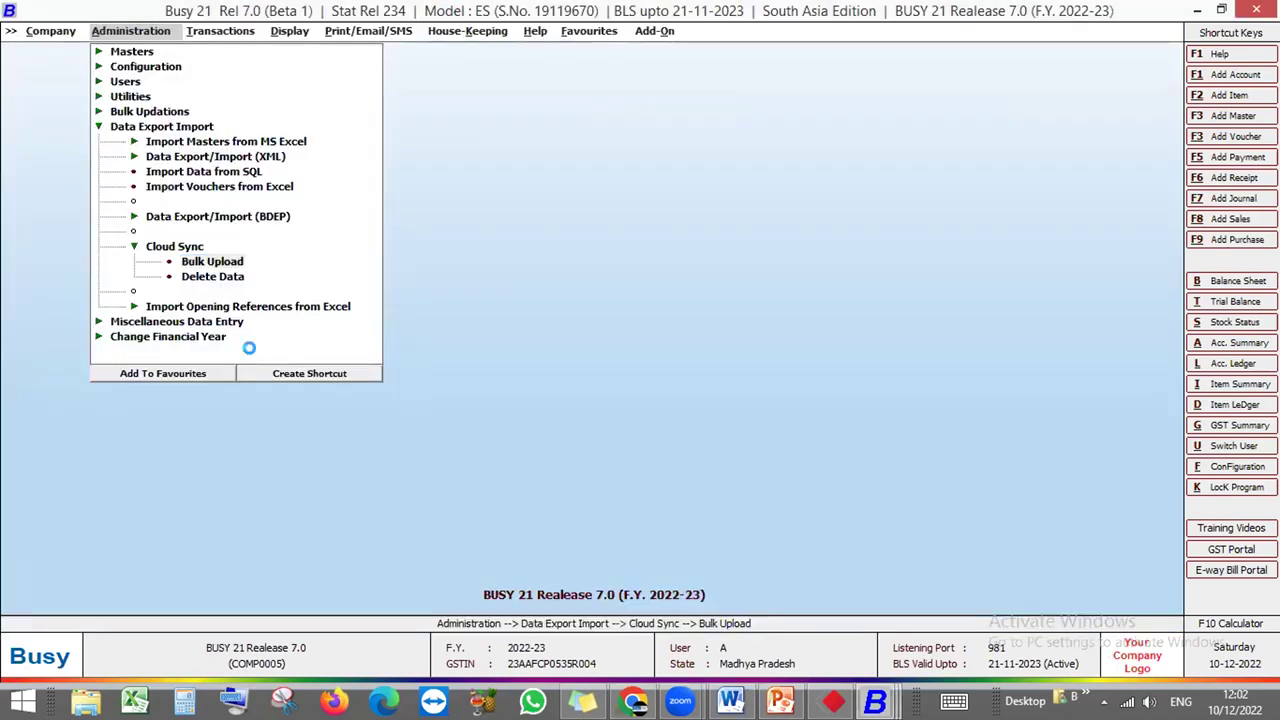
Review the data size, masters, vouchers and tables listed for the Cloud Sync bulk upload, and leave without uploading
key(Return)
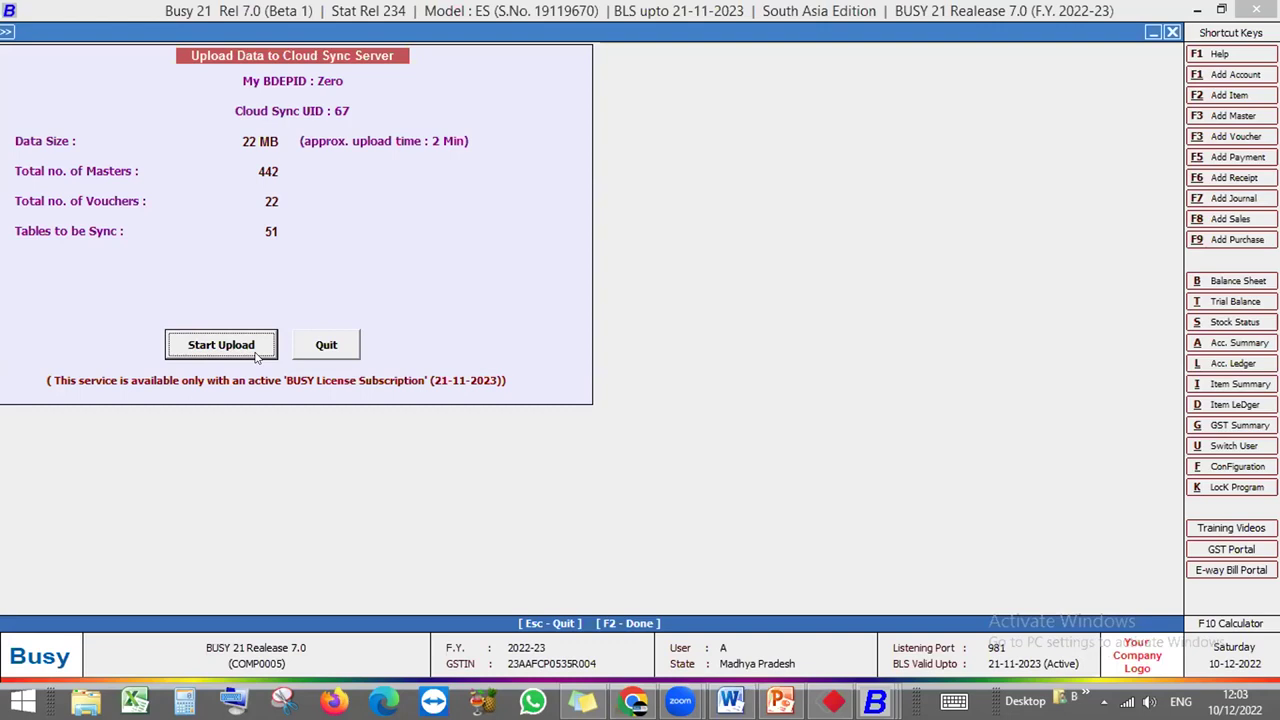
key(Escape)
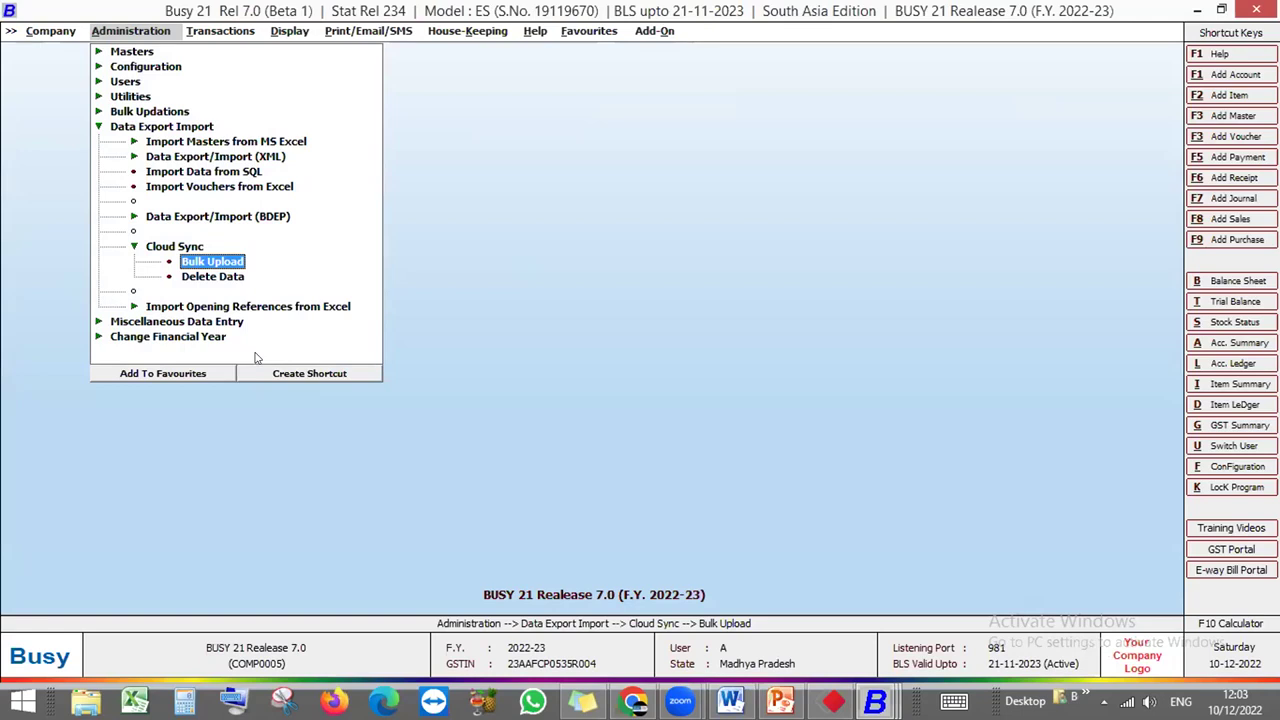
key(Escape)
key(Escape)
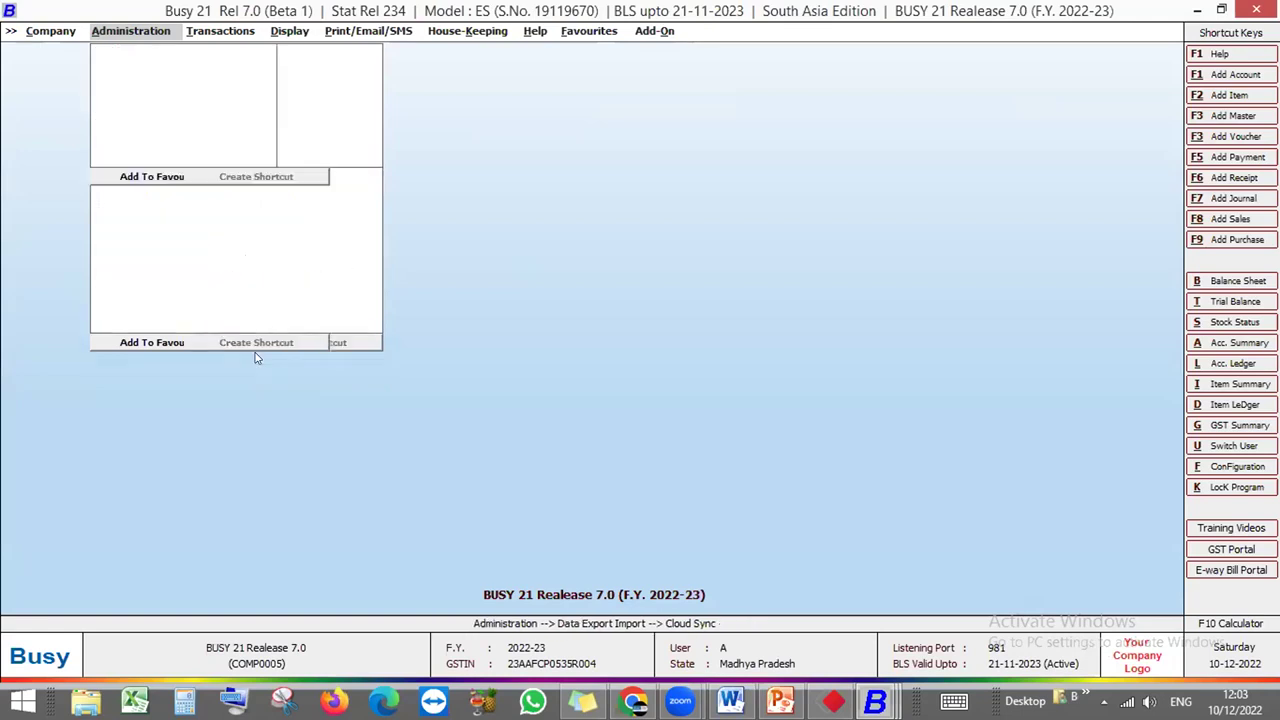
Look over the commands available for Busy Users in the user administration
key(Up)
key(Up)
key(Up)
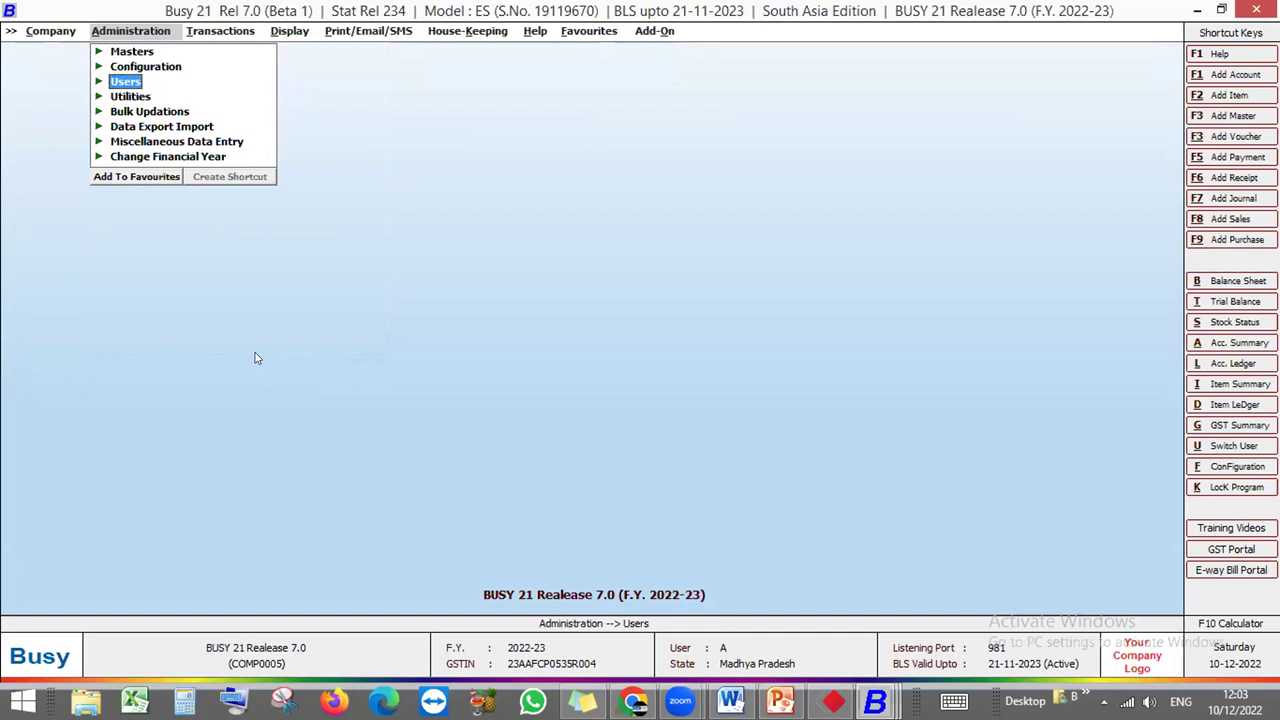
key(Return)
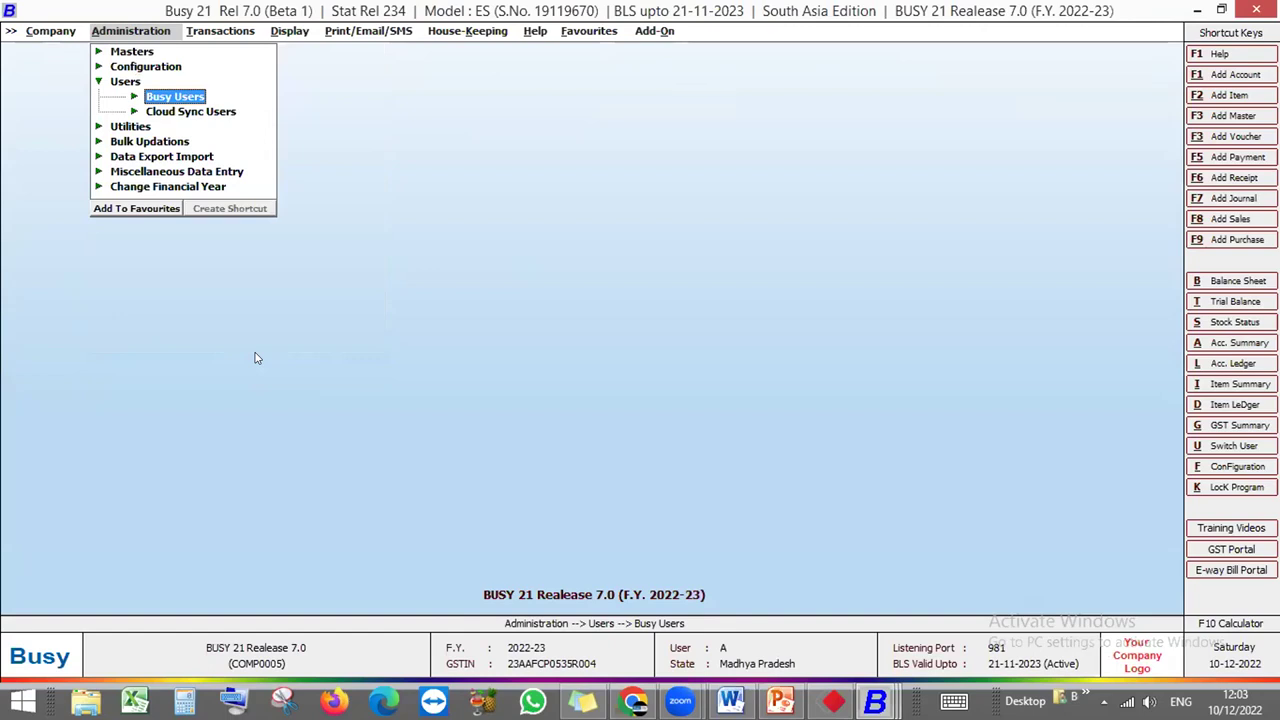
key(Return)
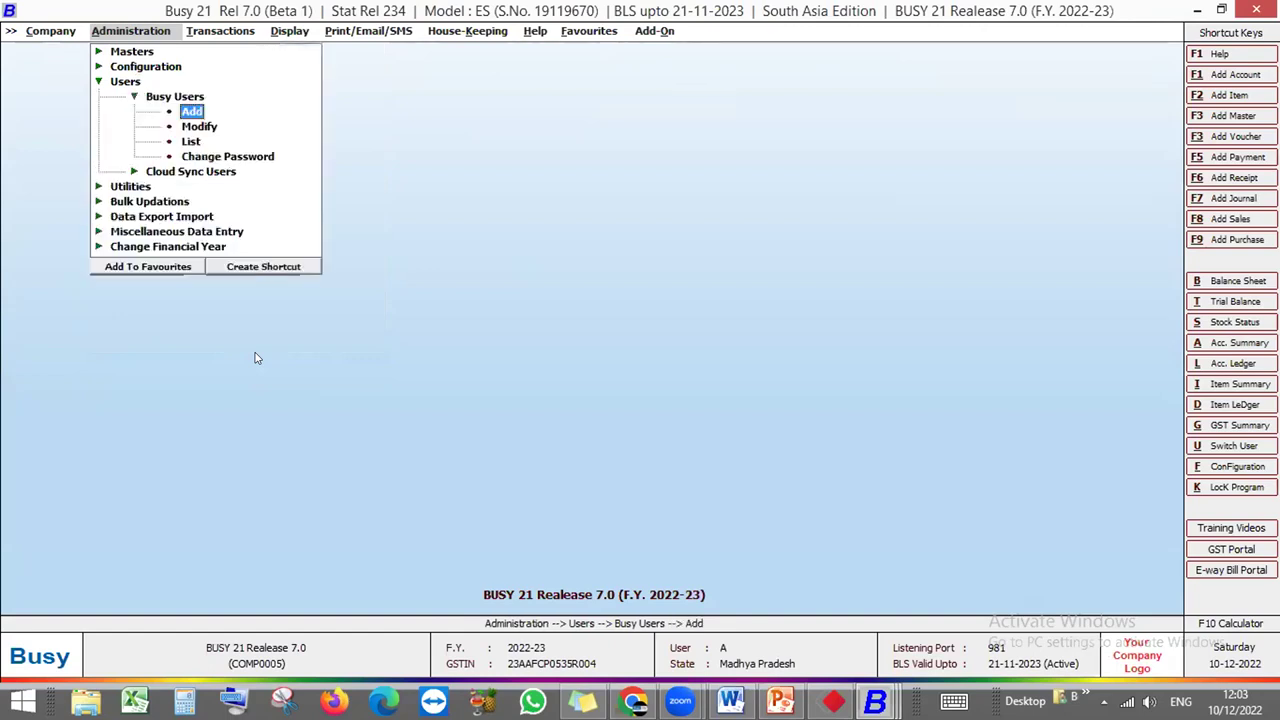
key(Down)
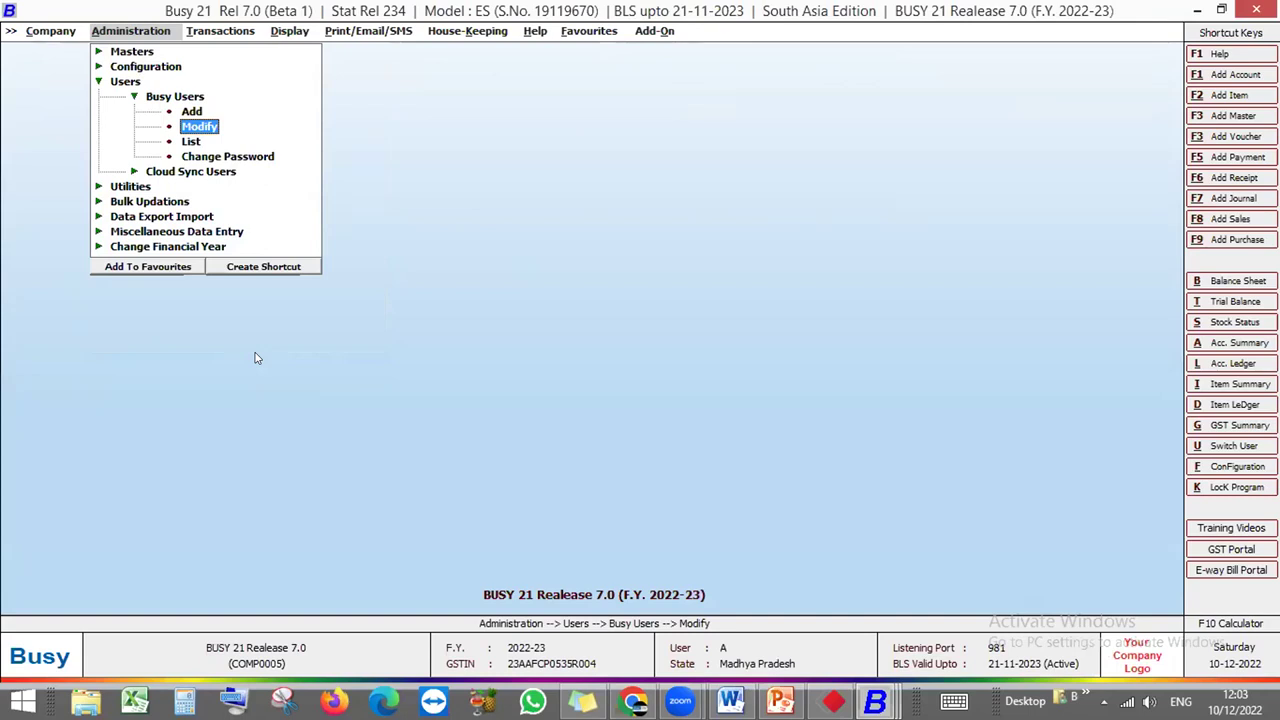
key(Escape)
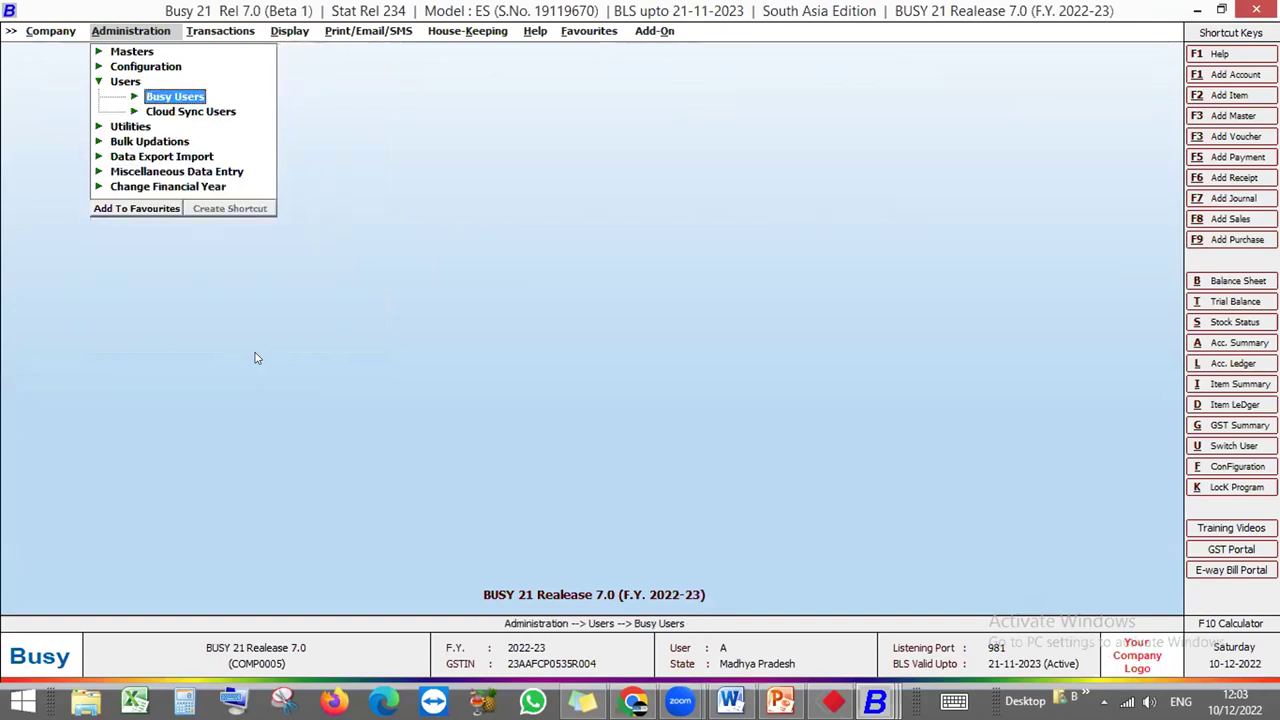
Examine the commands available for Cloud Sync Users and compare them with the Busy Users entry
key(Down)
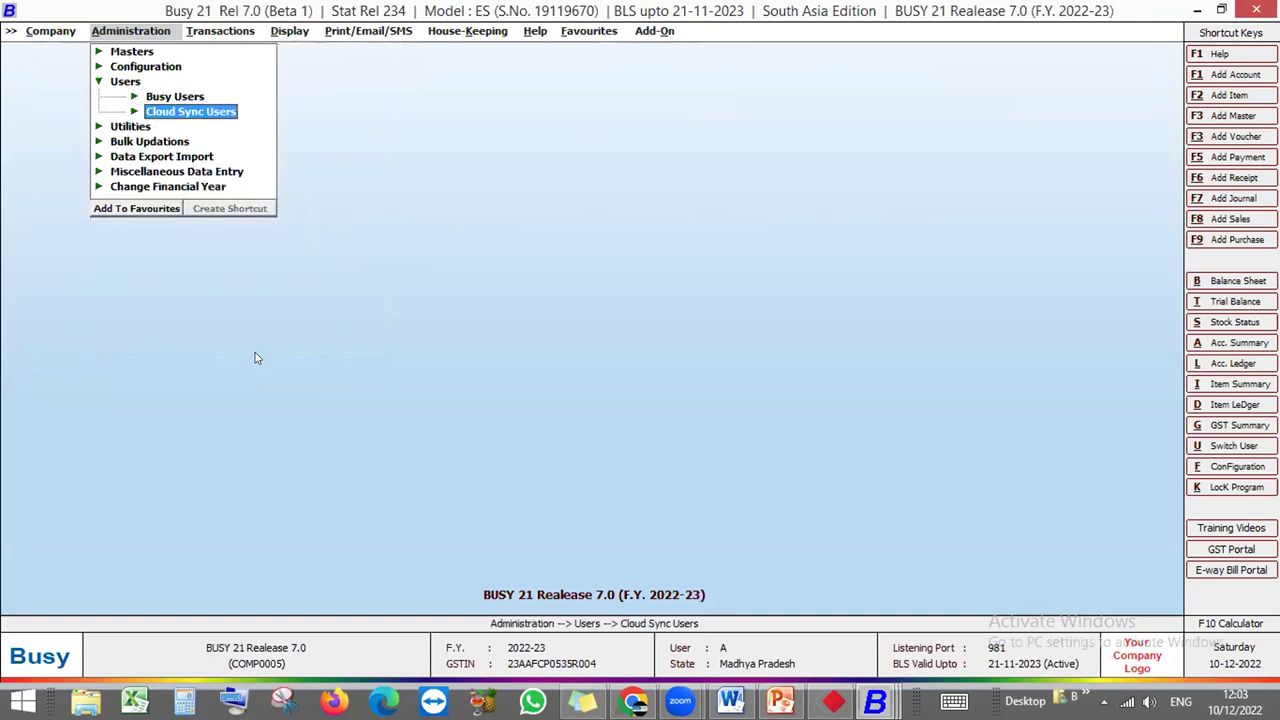
key(Return)
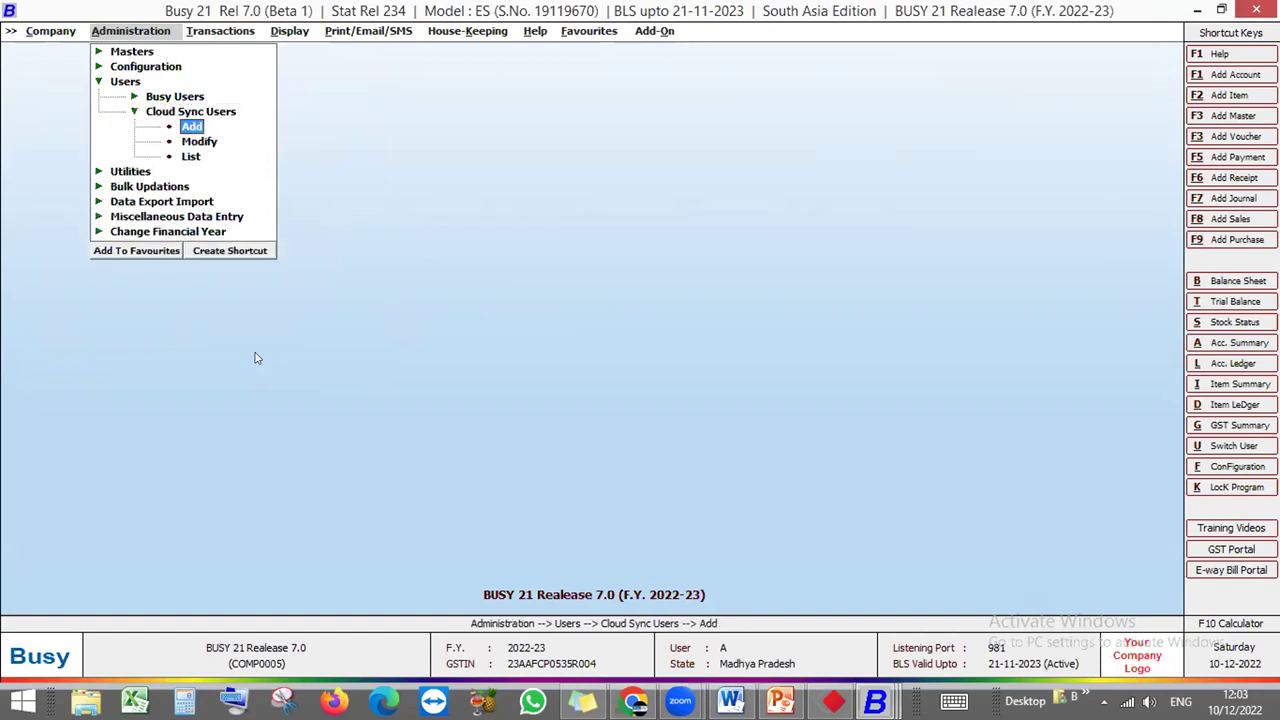
key(Up)
key(Up)
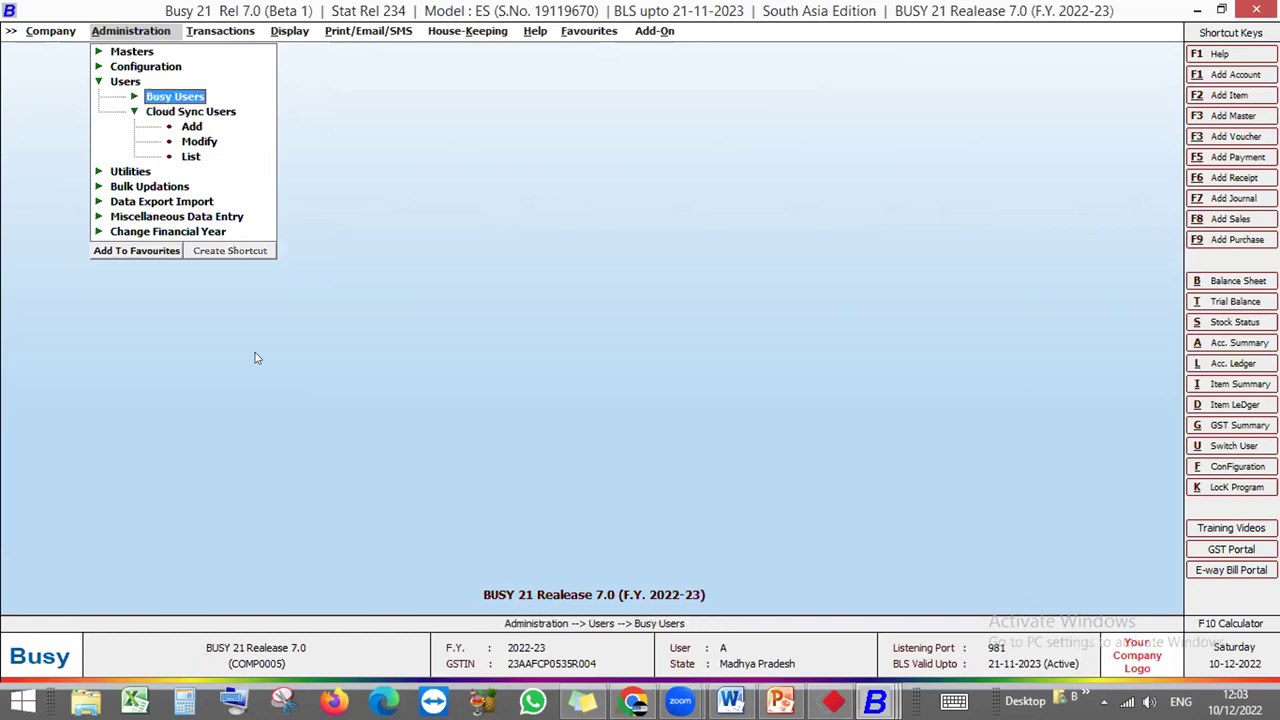
key(Down)
key(Down)
key(Up)
key(Up)
key(Down)
key(Down)
key(Down)
key(Return)
key(Escape)
key(Up)
Start a new Cloud Sync user with the user name User, and enter and recheck the account password
key(Return)
text(a)
key(BackSpace)
text(User)
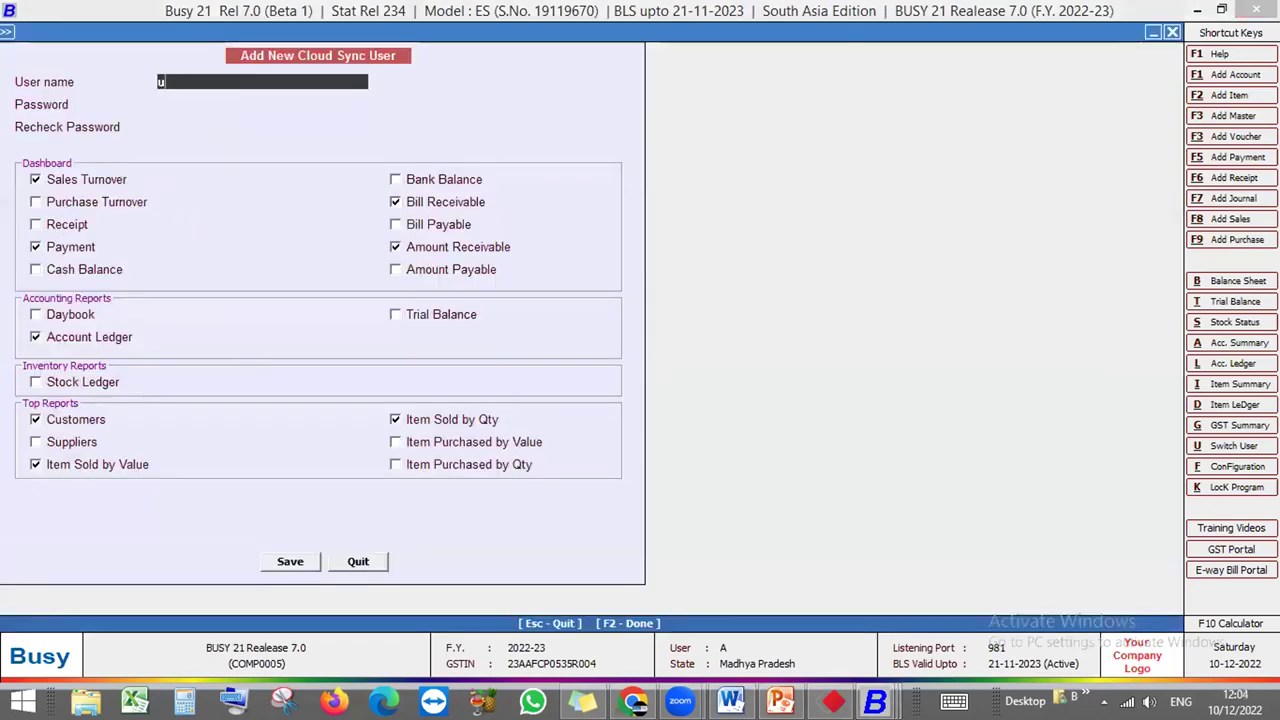
key(Return)
text(a)
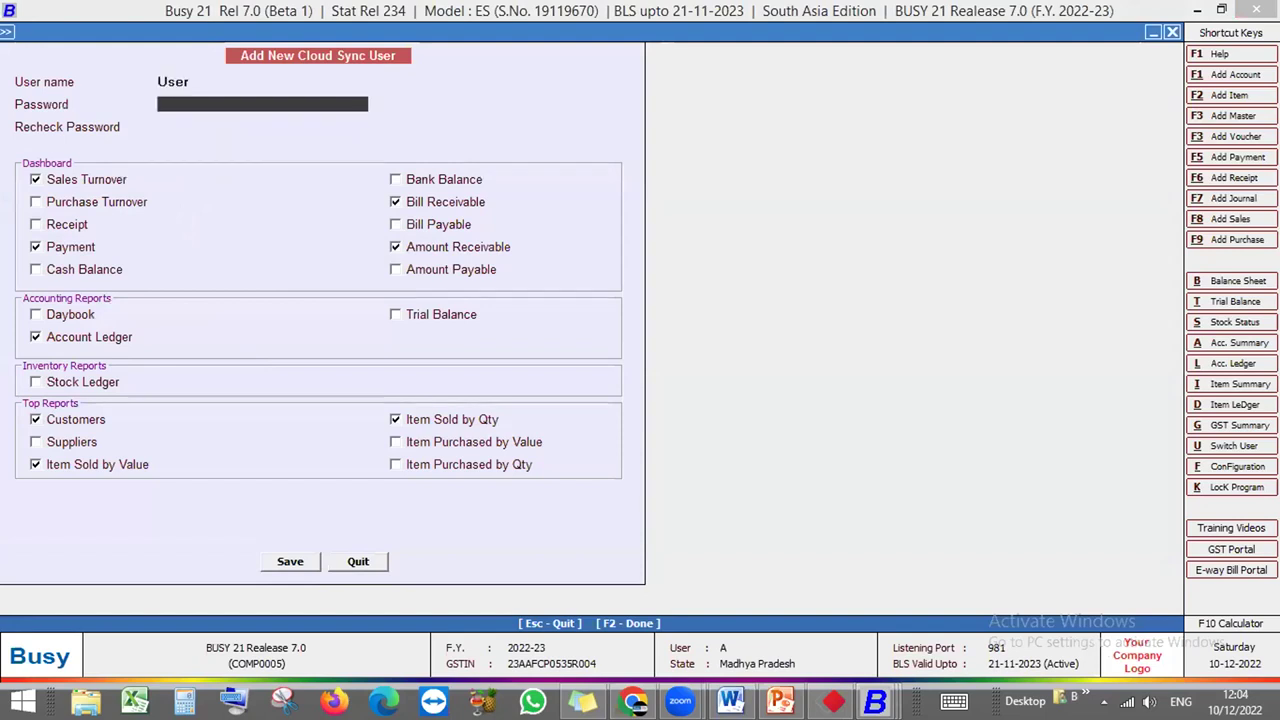
key(Return)
text(a)
key(Return)
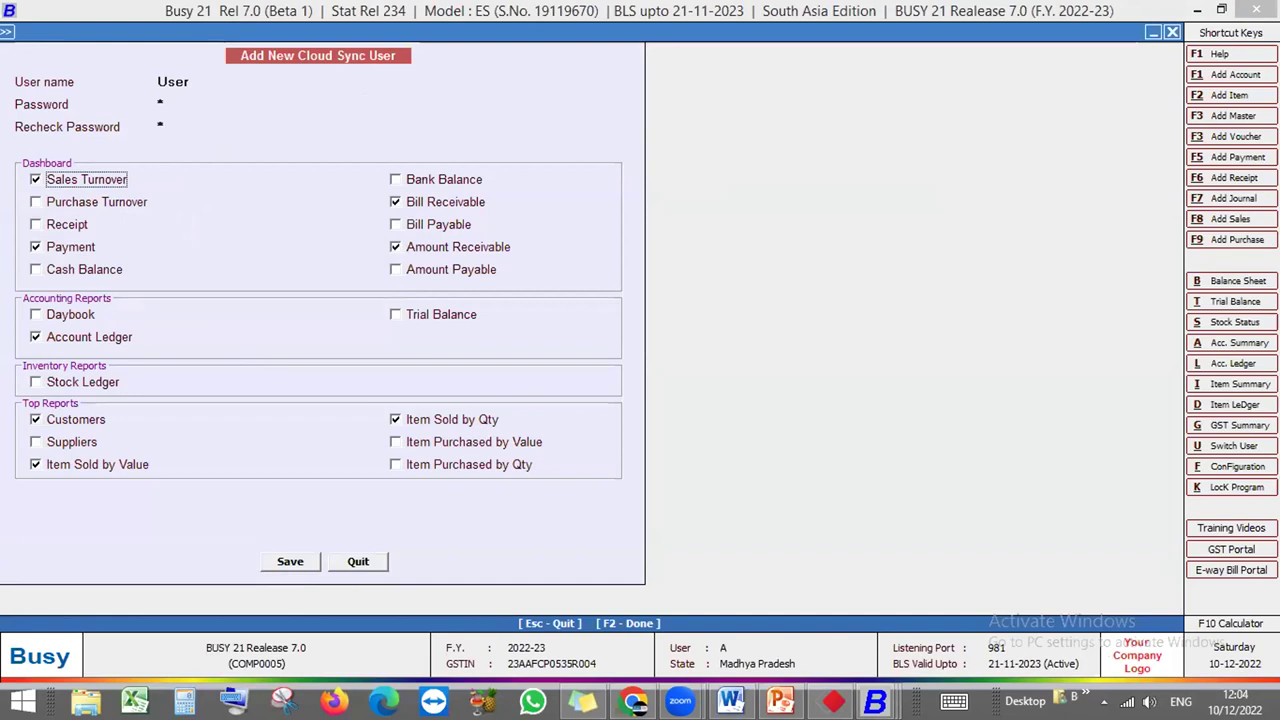
Grant the new Cloud Sync user Purchase Turnover, Bank Balance and Stock Ledger access, save the user and close the form
click(37, 203)
click(396, 182)
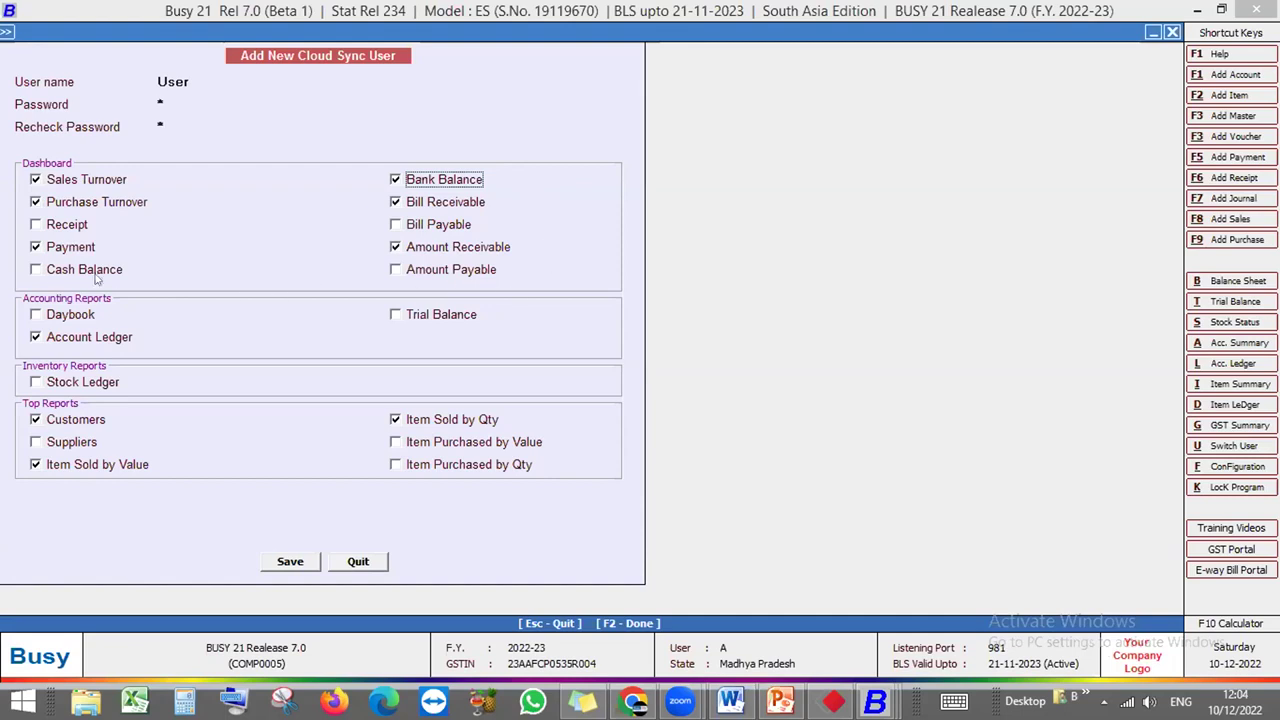
click(36, 270)
click(37, 270)
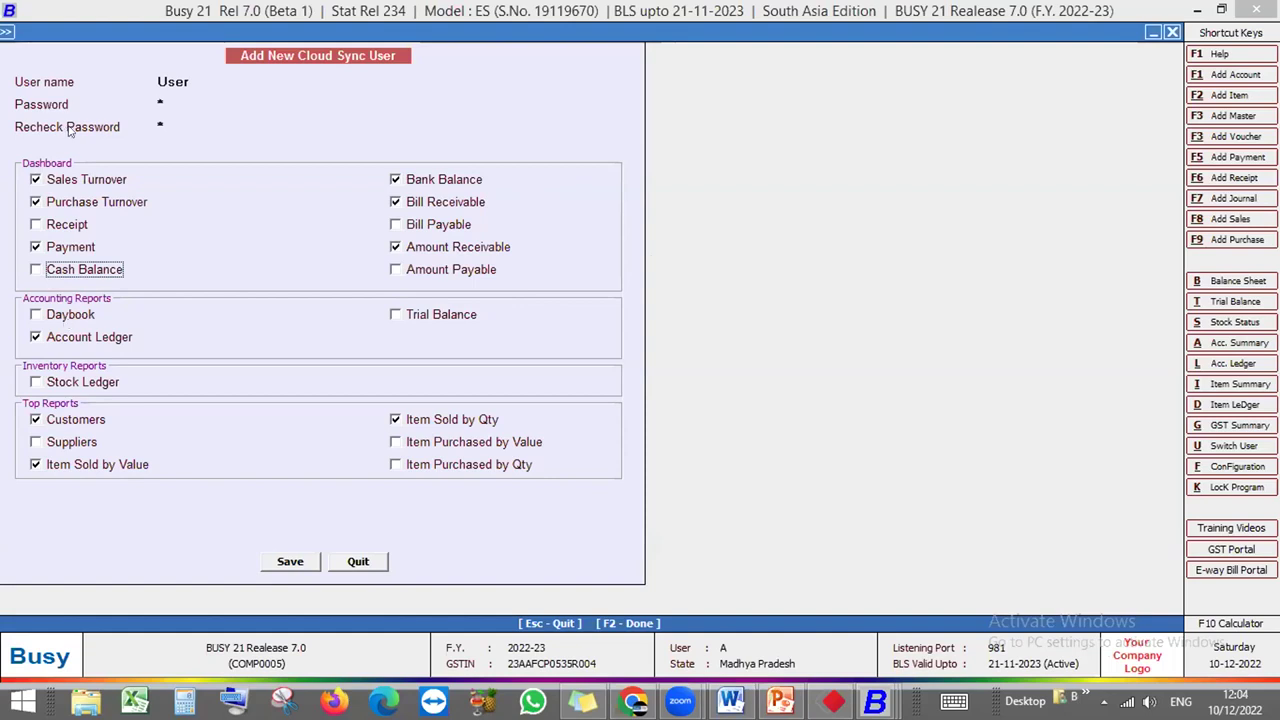
click(84, 386)
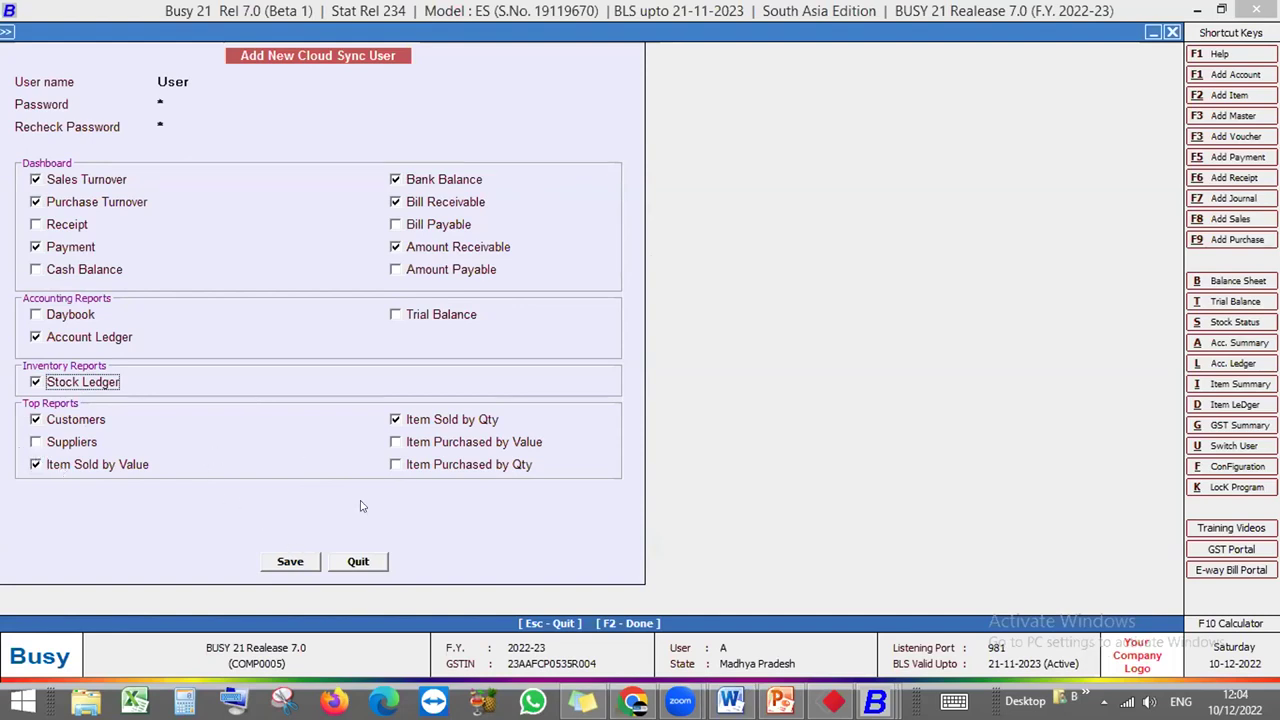
click(290, 561)
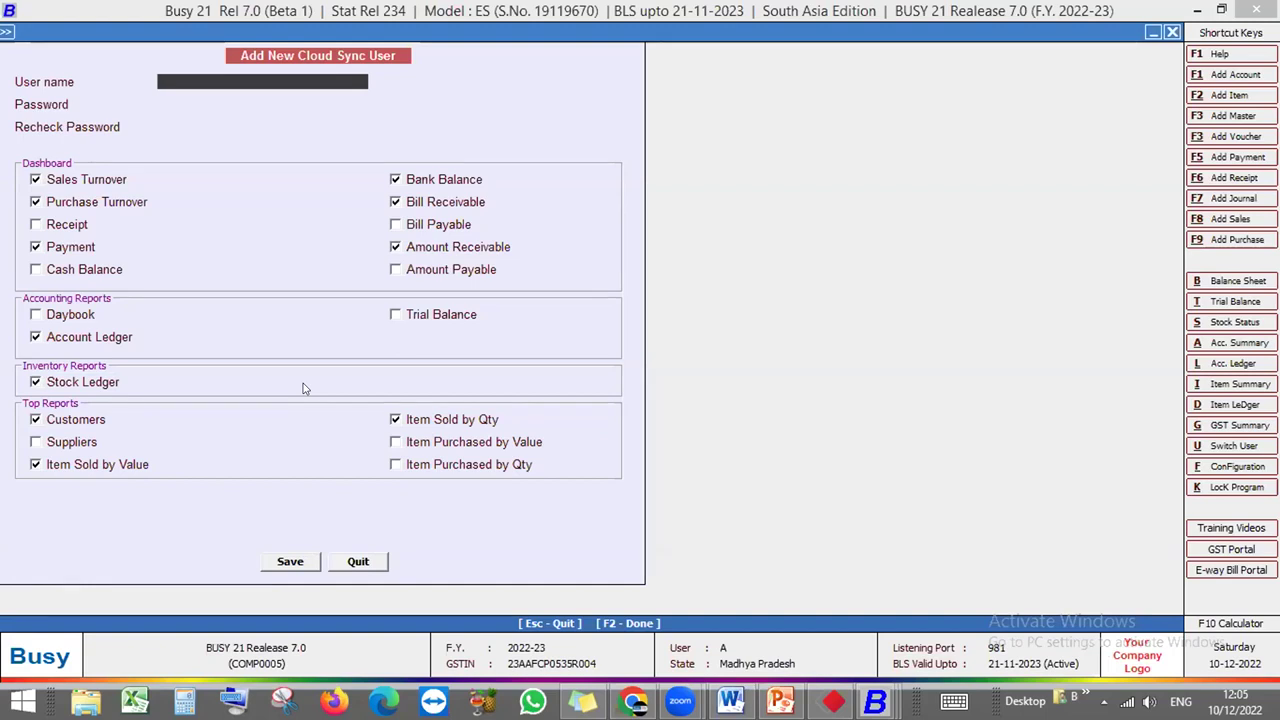
key(Escape)
key(Return)
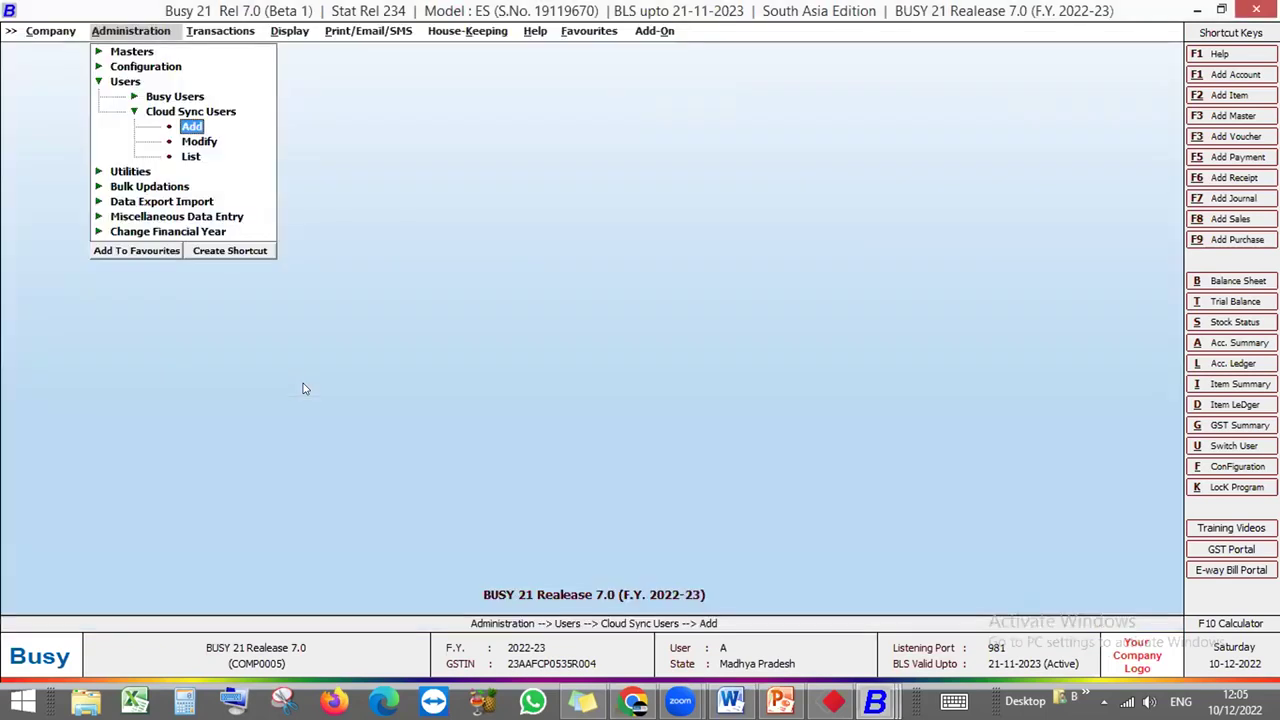
key(Escape)
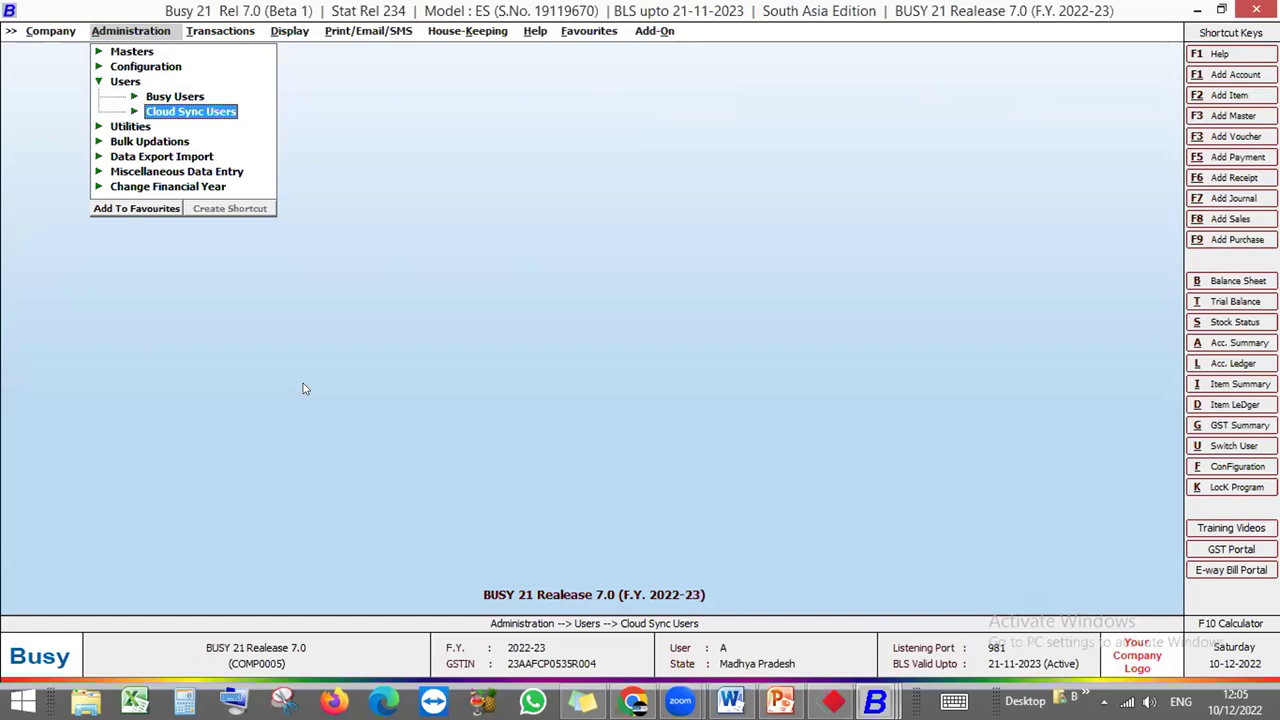
key(Escape)
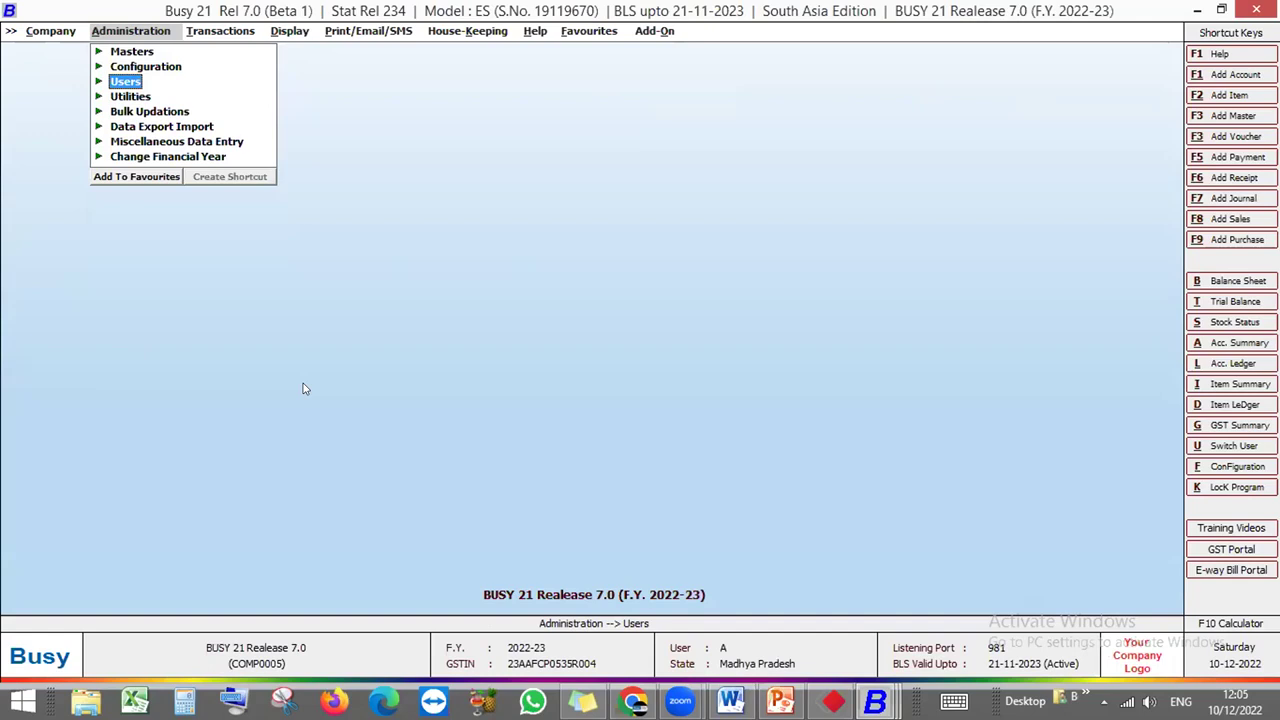
Look through the list of masters from Account and Item down to Contact and Contact Group
key(Up)
key(Up)
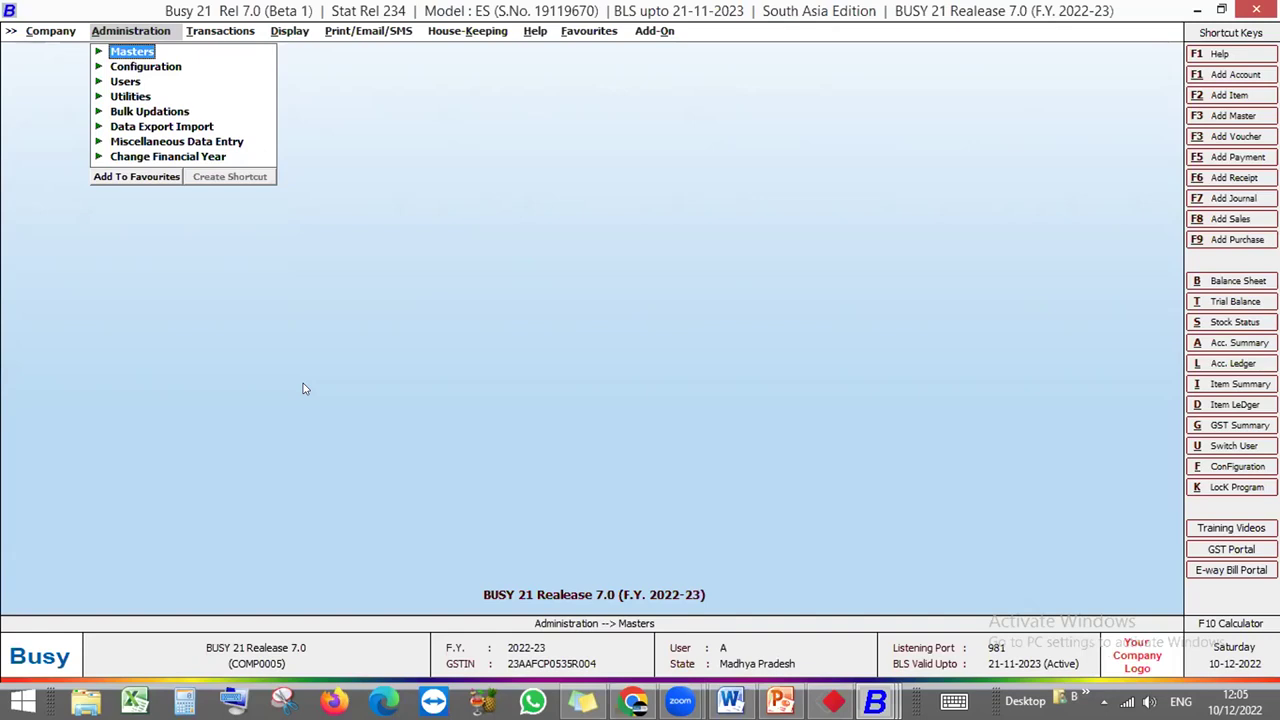
key(Return)
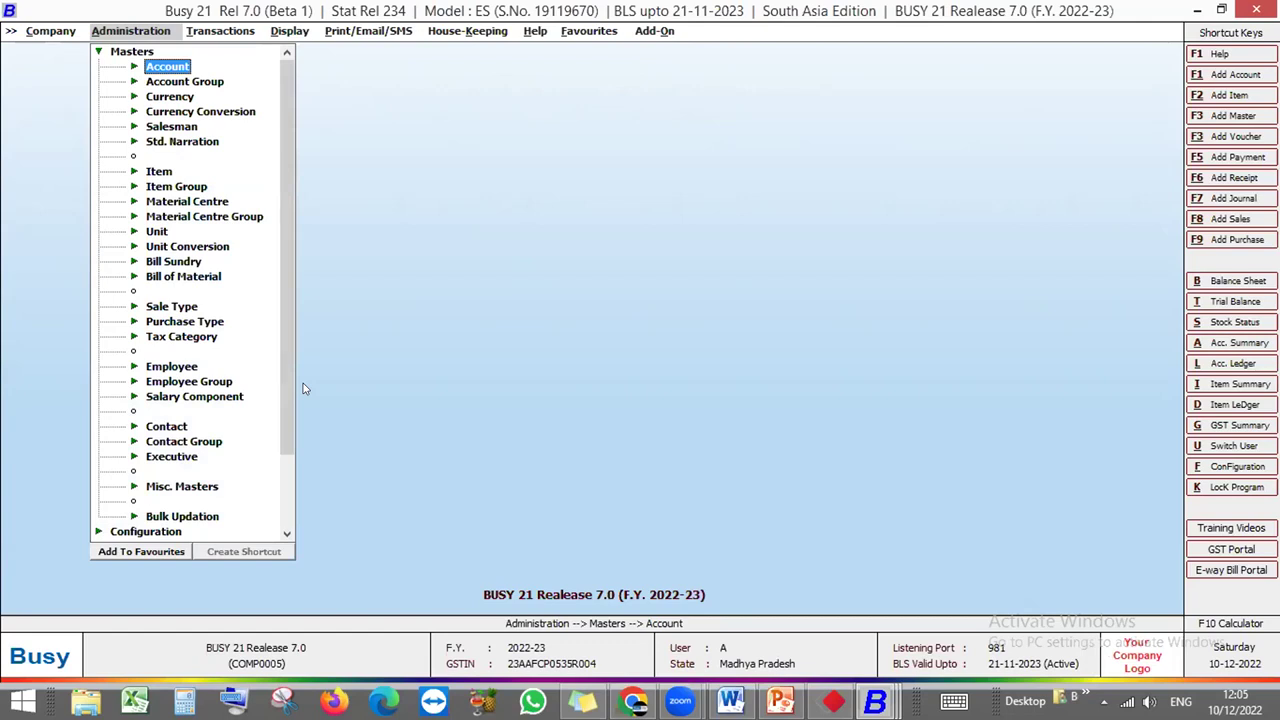
key(Return)
key(Down)
key(Down)
key(Down)
key(Down)
key(Down)
key(Down)
key(Down)
key(Down)
key(Down)
key(Return)
key(Down)
key(Down)
key(Down)
key(Down)
key(Down)
key(Down)
key(Down)
key(Down)
key(Down)
key(Down)
key(Down)
key(Down)
key(Down)
key(Down)
key(Down)
key(Down)
key(Down)
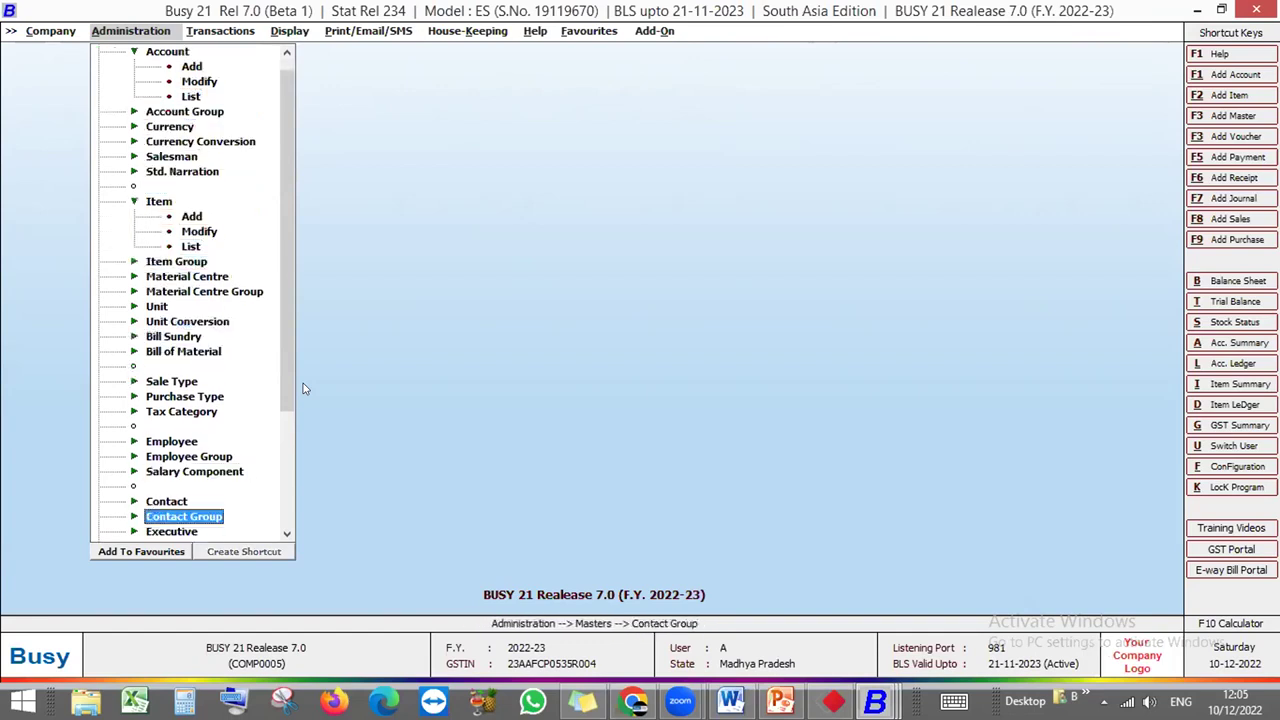
key(Up)
key(Return)
key(Down)
key(Escape)
Open the current company for editing, review its company information, and quit without saving
key(Left)
key(Down)
key(Return)
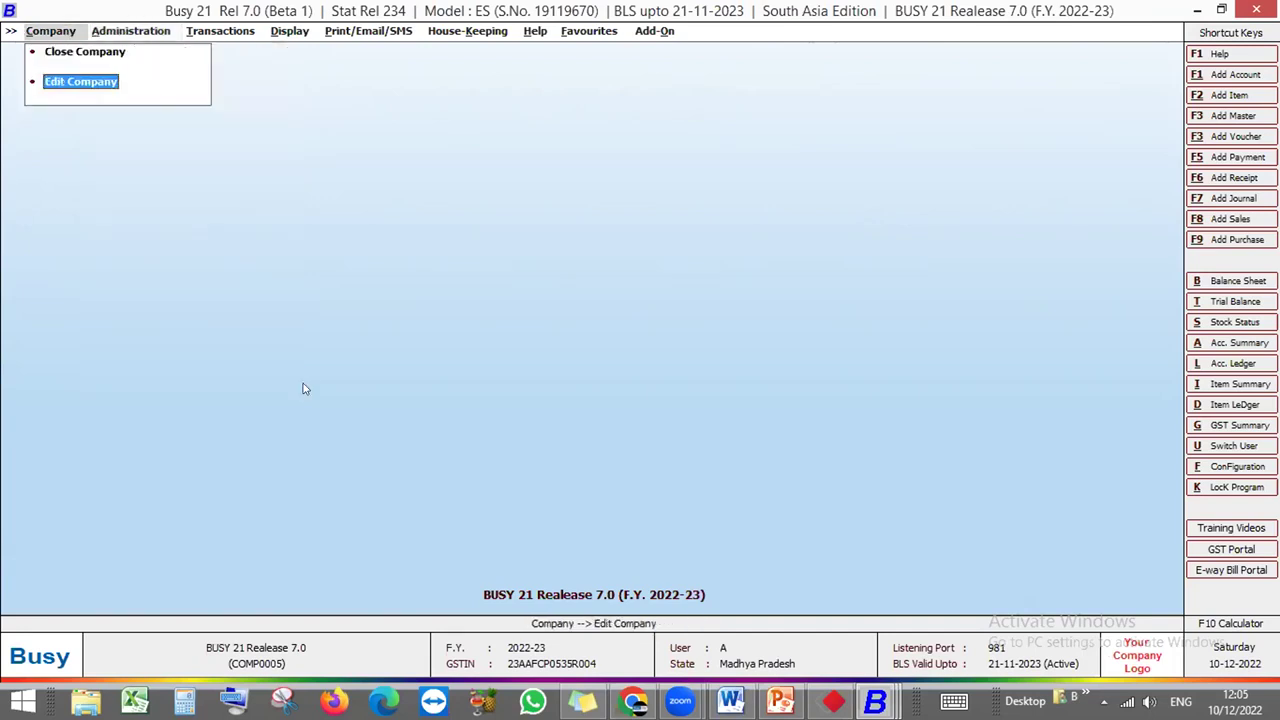
key(Return)
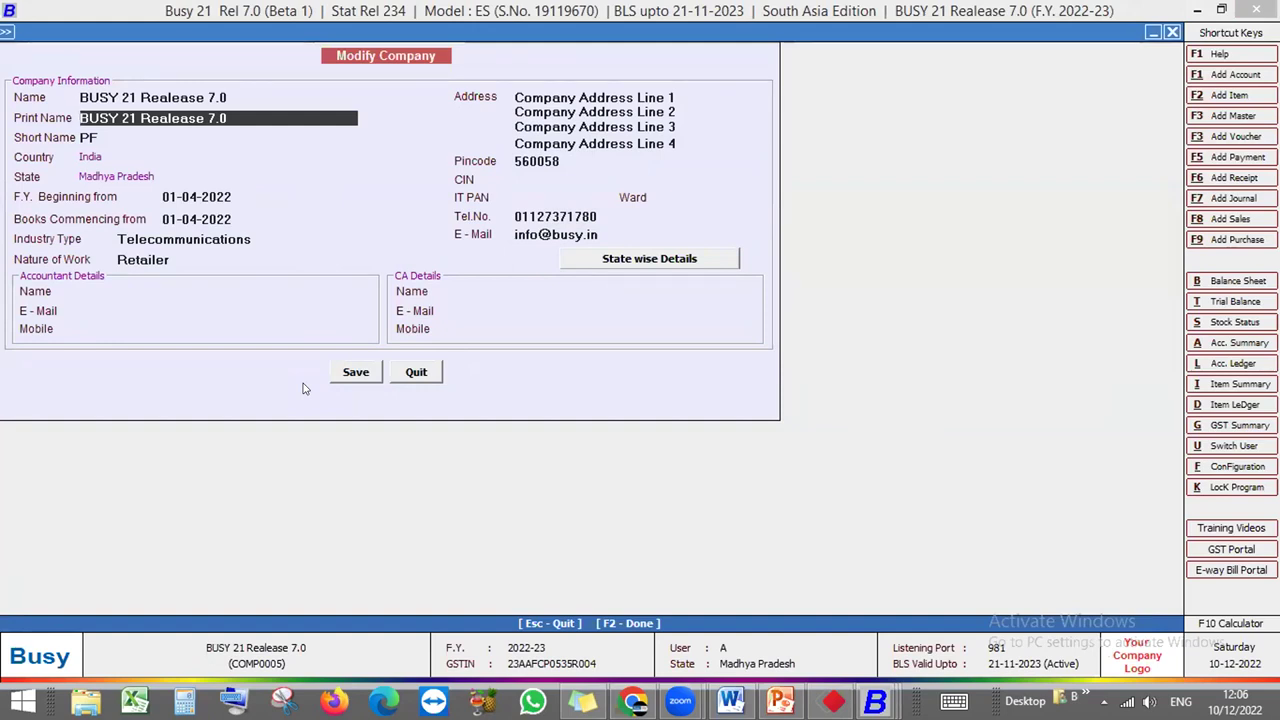
key(Escape)
key(y)
key(Right)
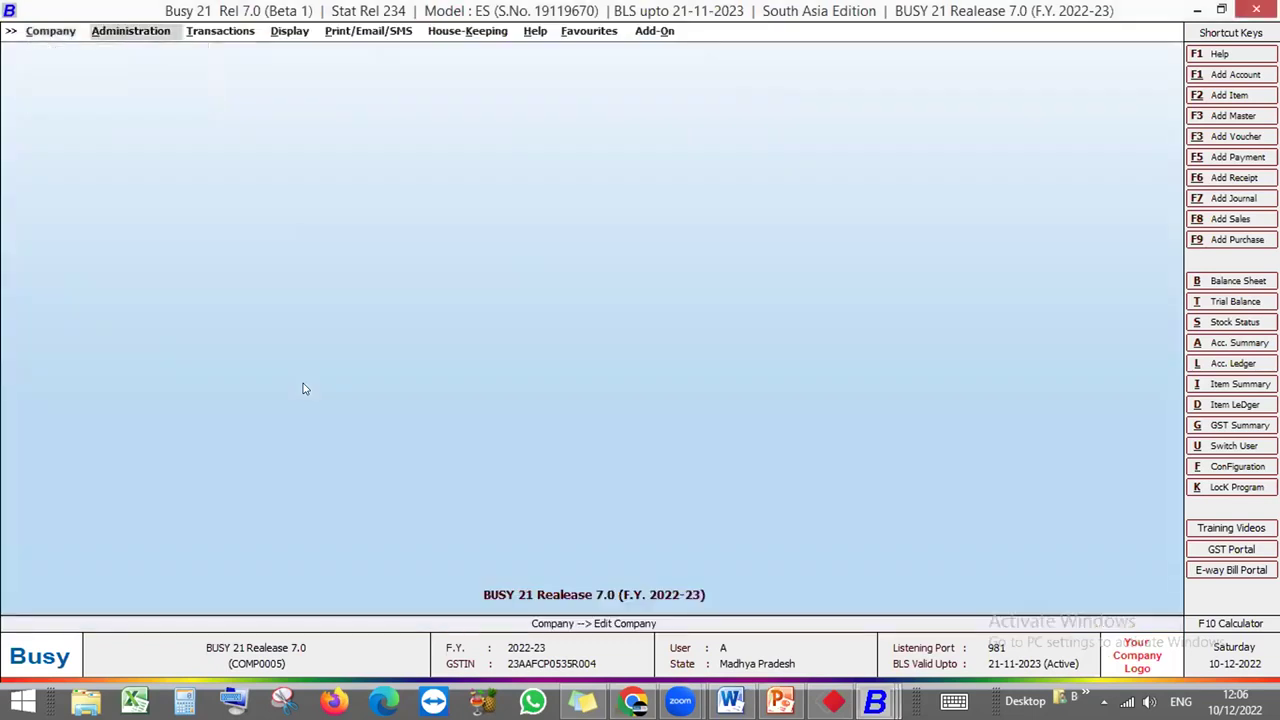
Open the account master of Busy Infotech Pvt. Ltd. for modification, review its details, and quit without changes
key(Return)
key(Escape)
key(Return)
key(Down)
key(Down)
key(Return)
text(bu)
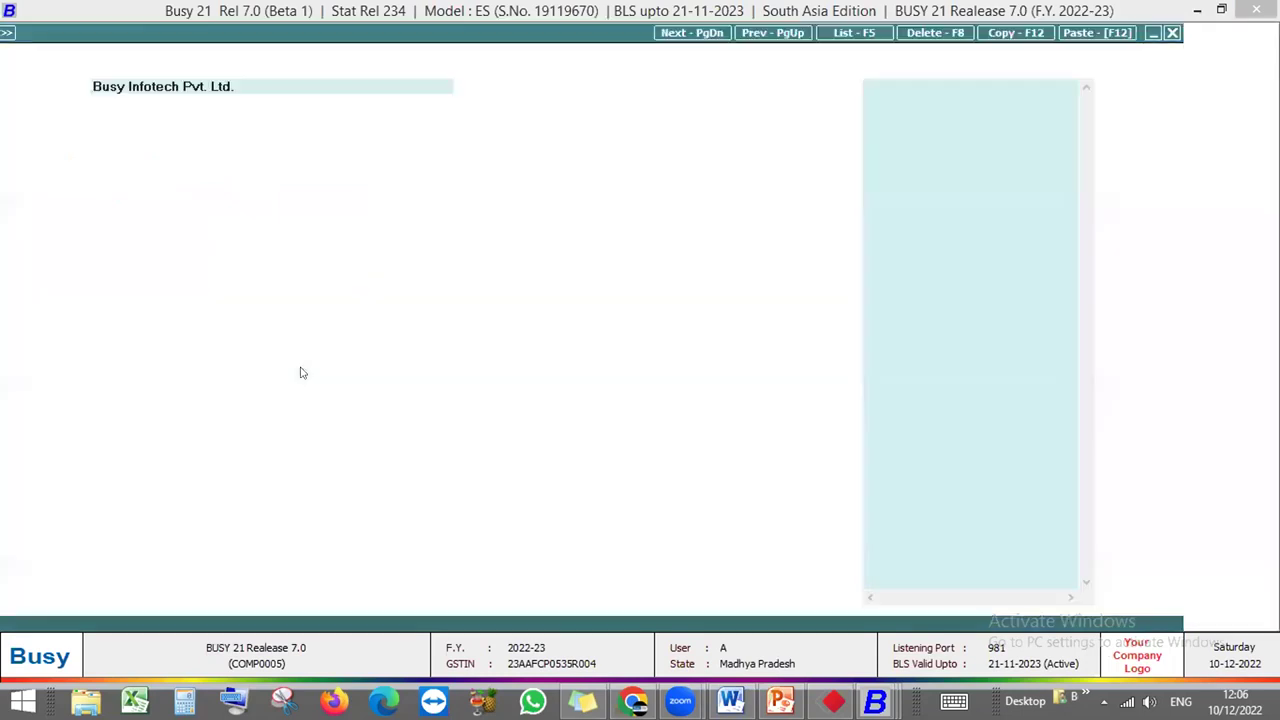
key(Return)
key(Return)
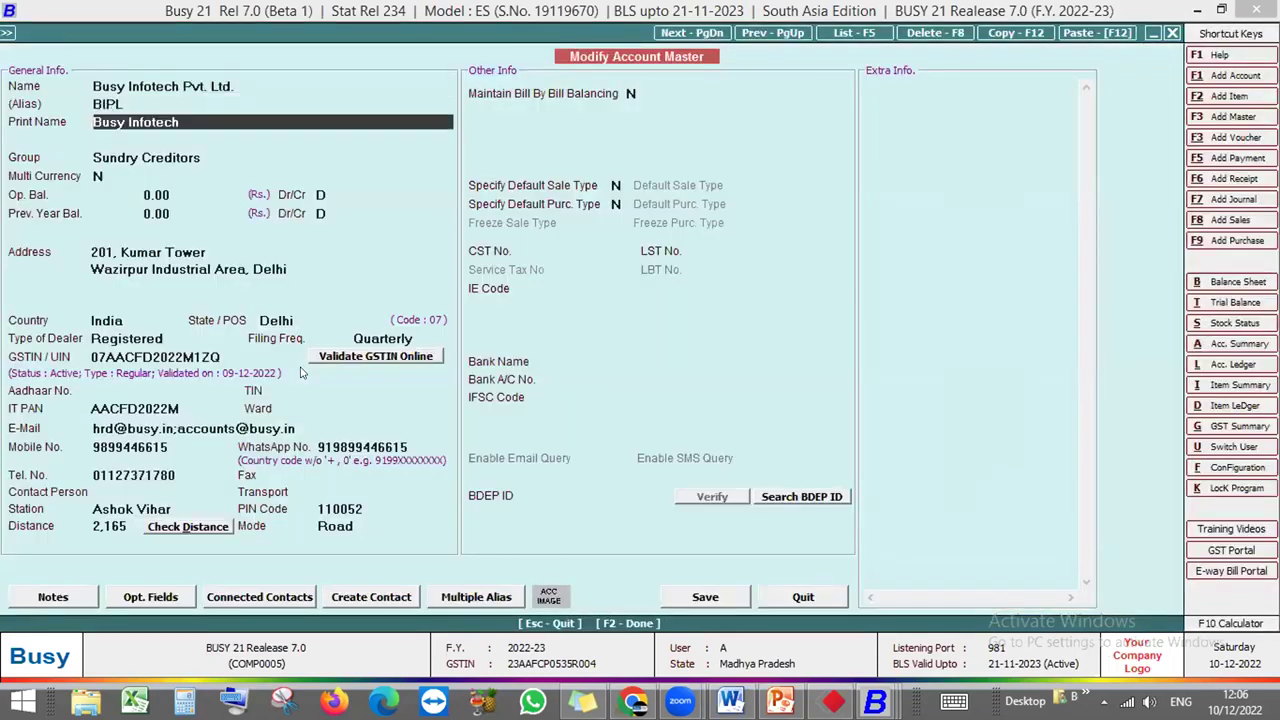
key(Escape)
key(Return)
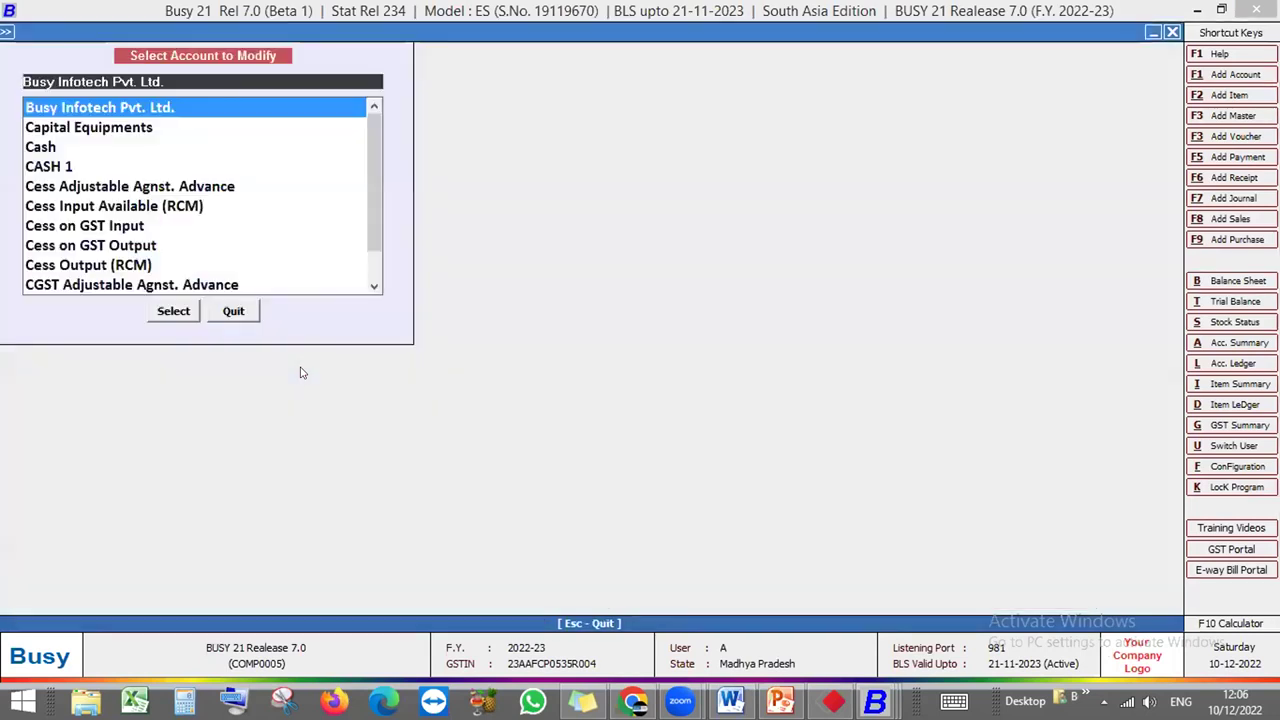
key(Escape)
key(Escape)
Look over the commands available for the Item master in the masters list
key(Down)
key(Down)
key(Down)
key(Down)
key(Down)
key(Down)
key(Down)
key(Down)
key(Down)
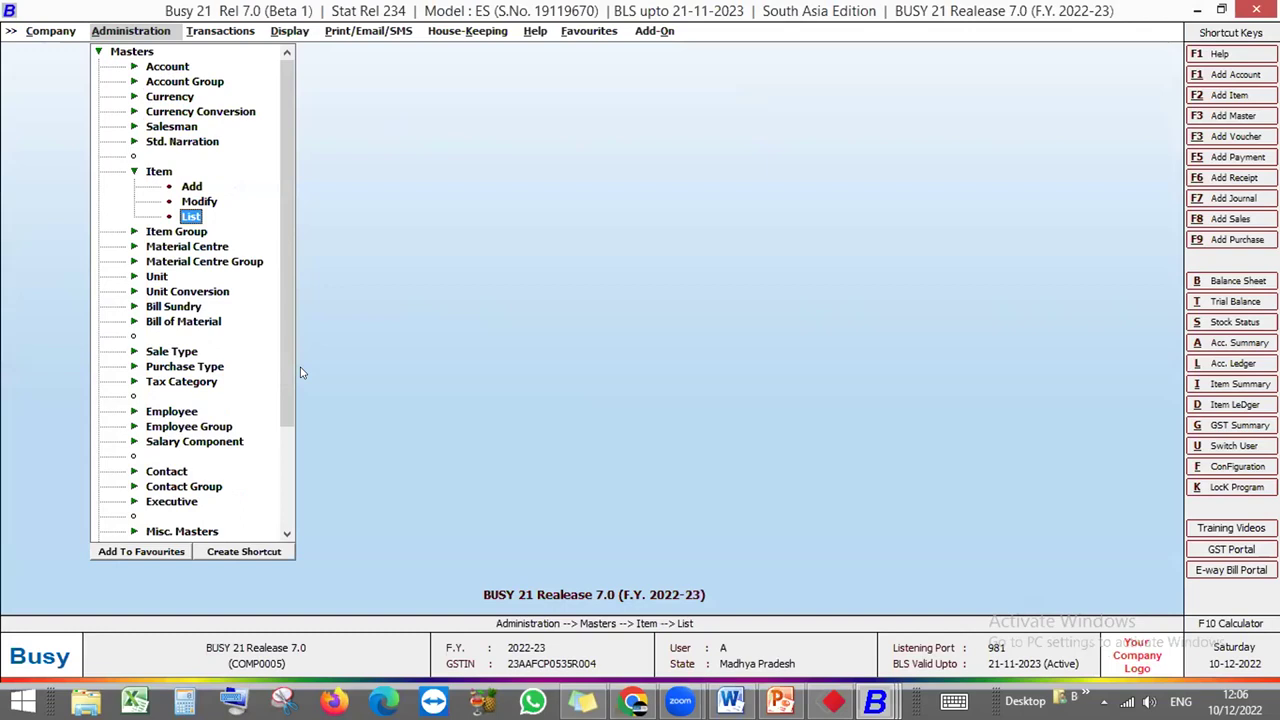
Open sales voucher 1111 of series Test, dated 07-12-2022, for modification and view its print choices without printing
key(Right)
key(Return)
key(Down)
key(Return)
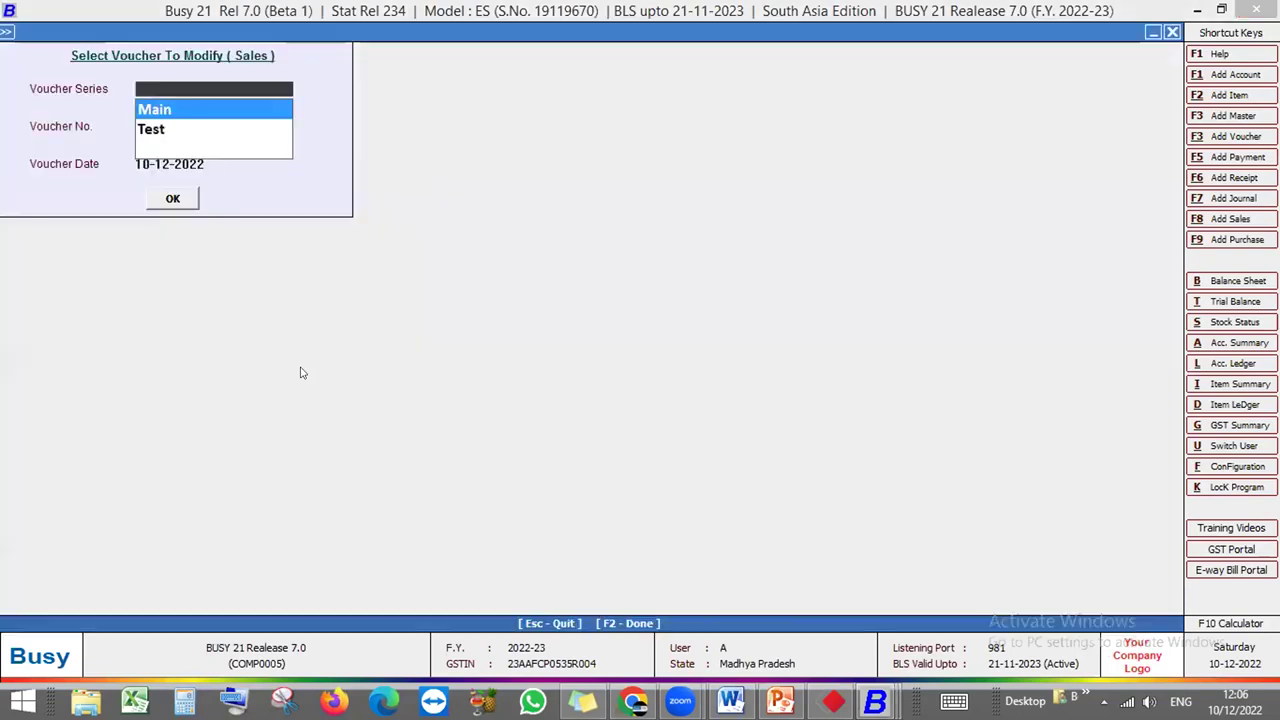
key(Return)
key(Up)
key(Down)
key(Return)
key(F2)
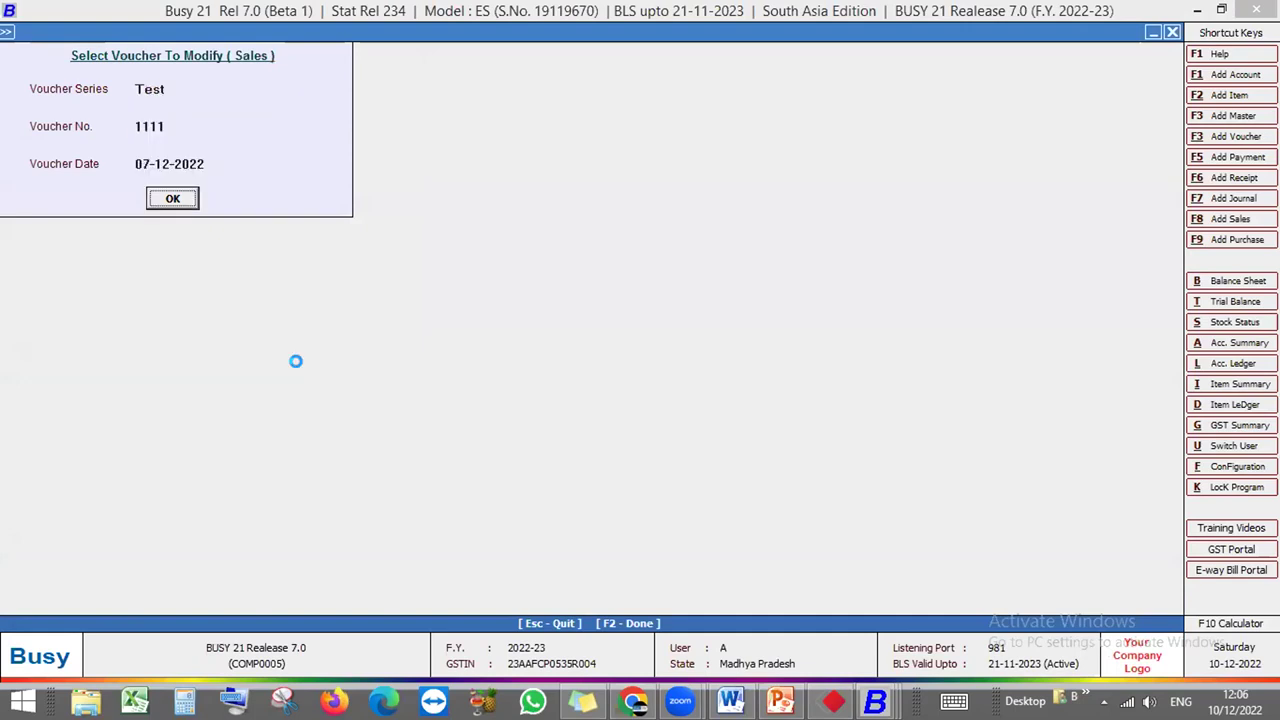
key(alt+p)
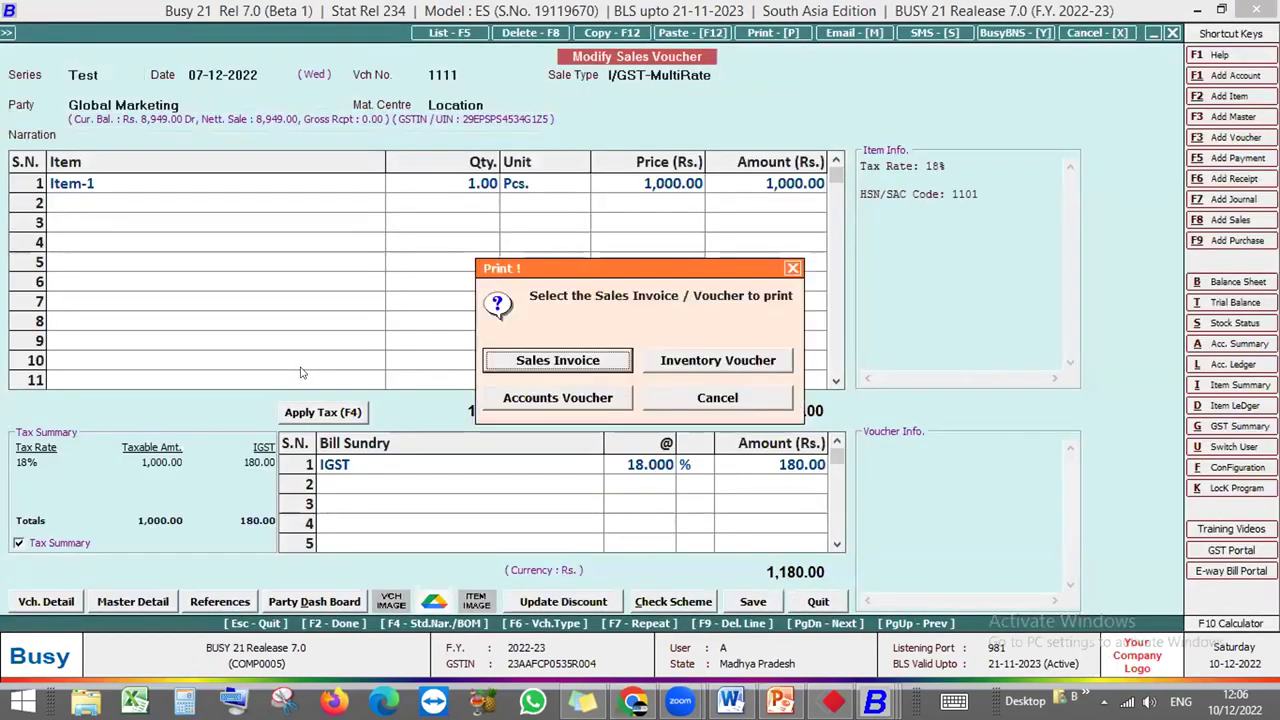
key(Escape)
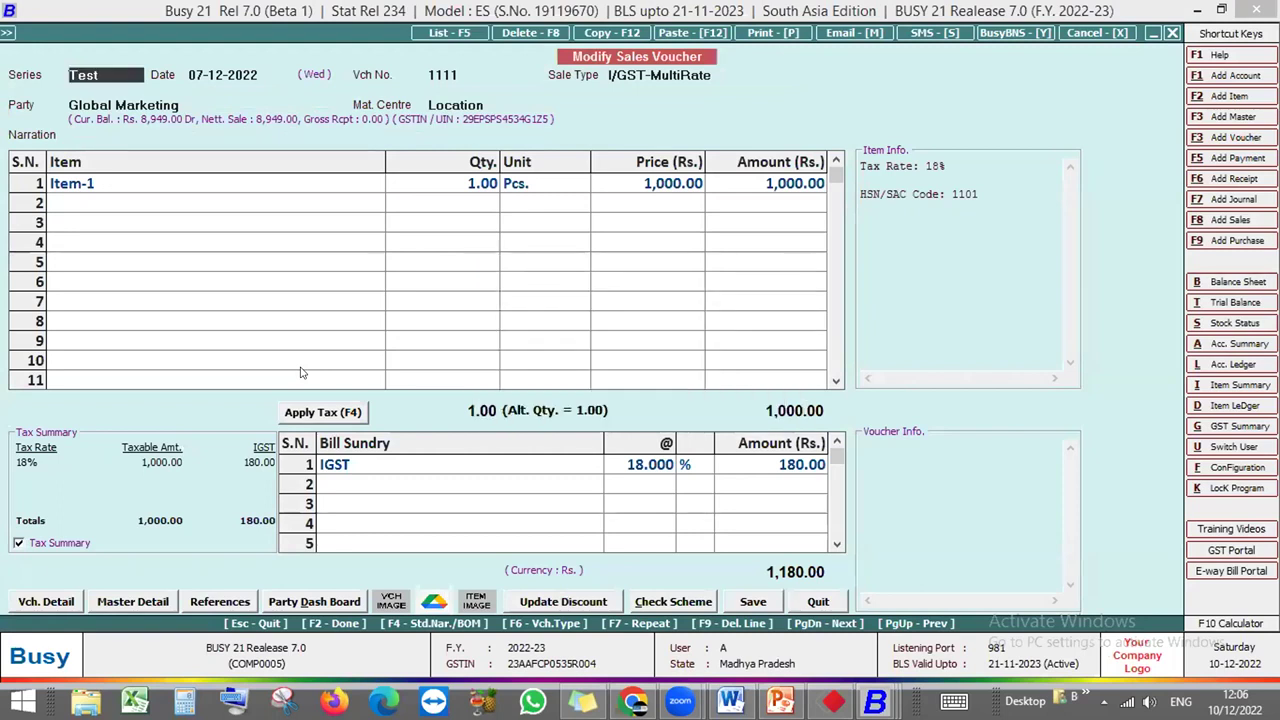
Preview the invoice of sales voucher 1111 in the STANDARD format, close the preview and quit the voucher
key(alt+p)
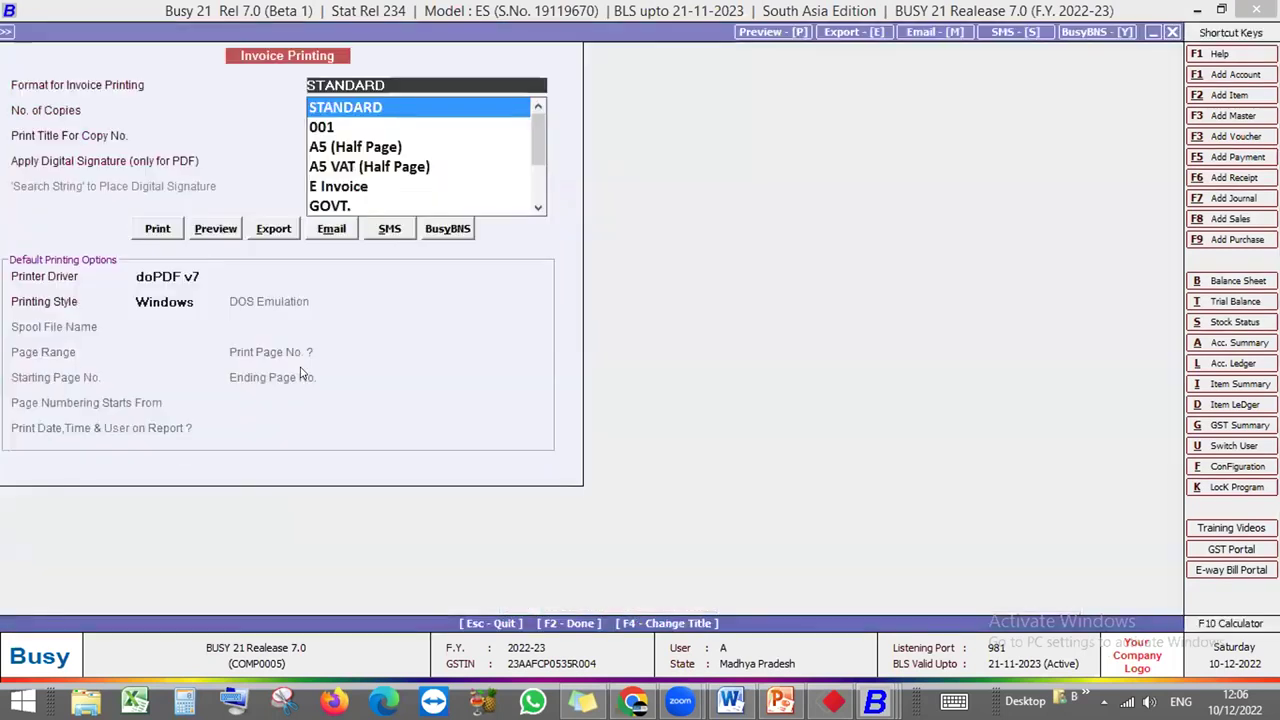
key(Return)
key(alt+p)
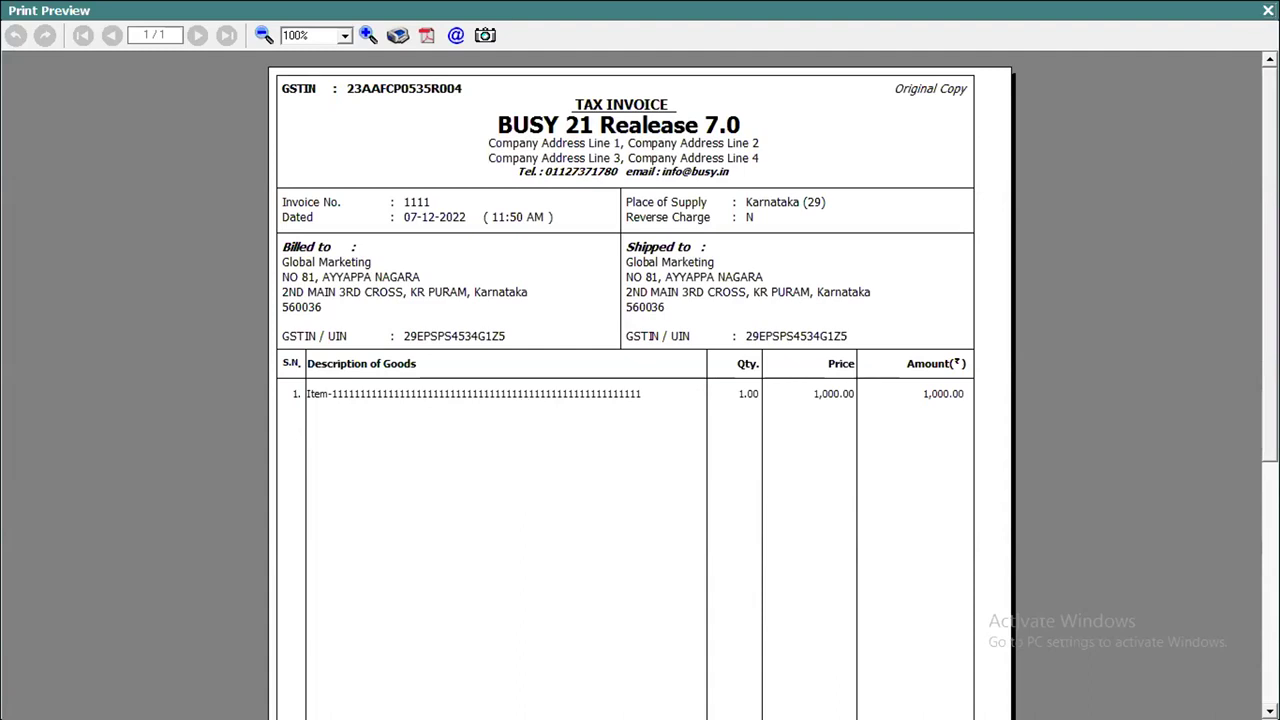
click(1267, 10)
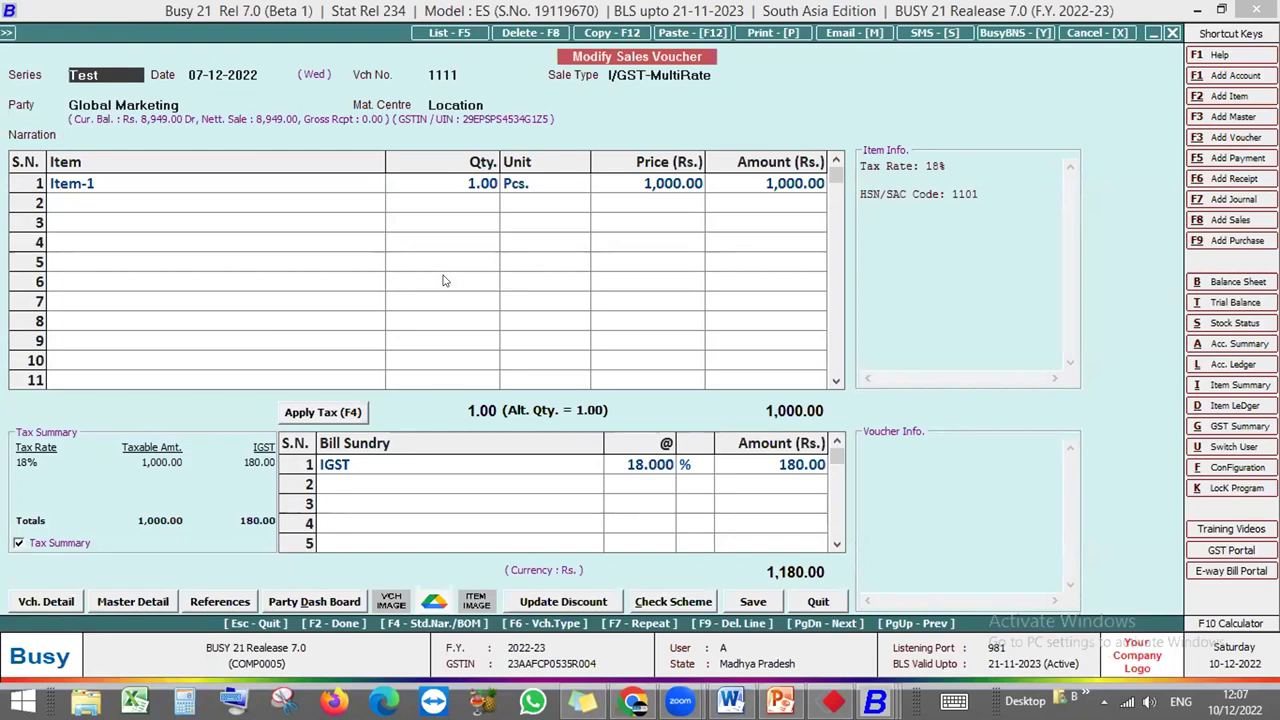
key(Escape)
key(Escape)
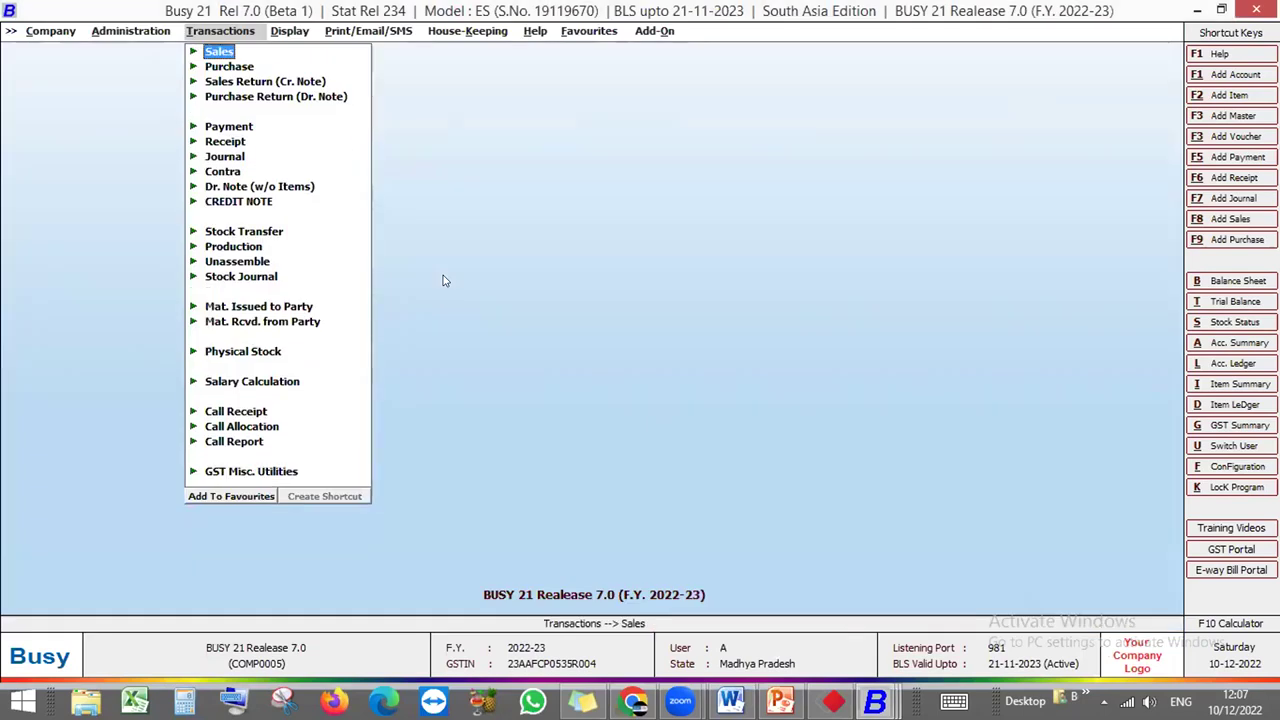
Open the bulk upload of Busy invoices/documents on Google Drive, review its filters, and quit without uploading
key(Left)
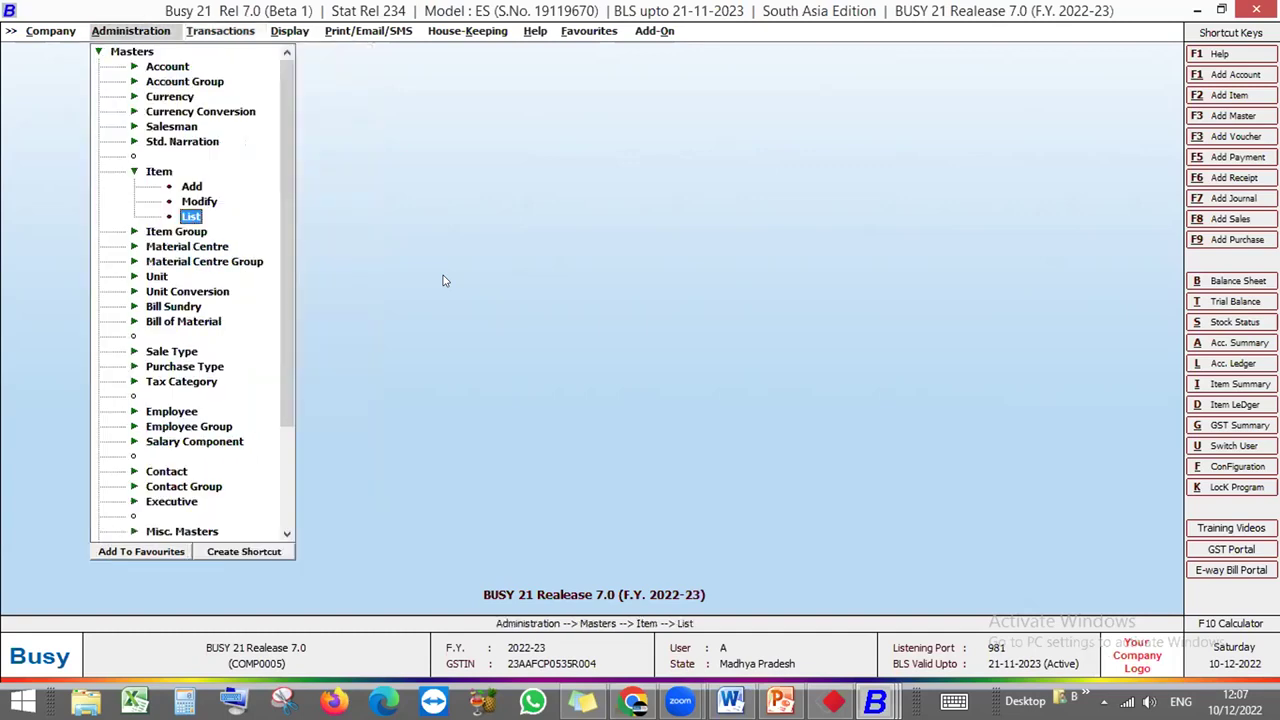
key(Left)
key(Left)
key(Left)
key(Left)
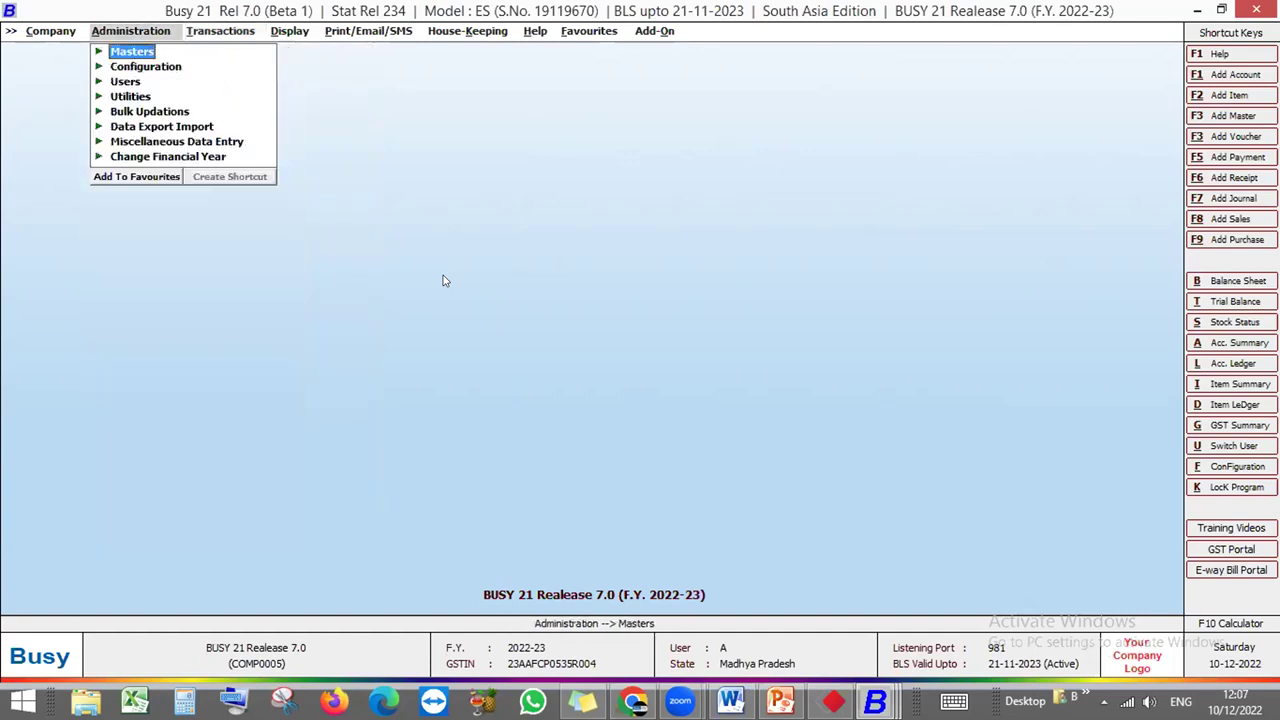
key(Down)
key(Down)
key(Down)
key(Down)
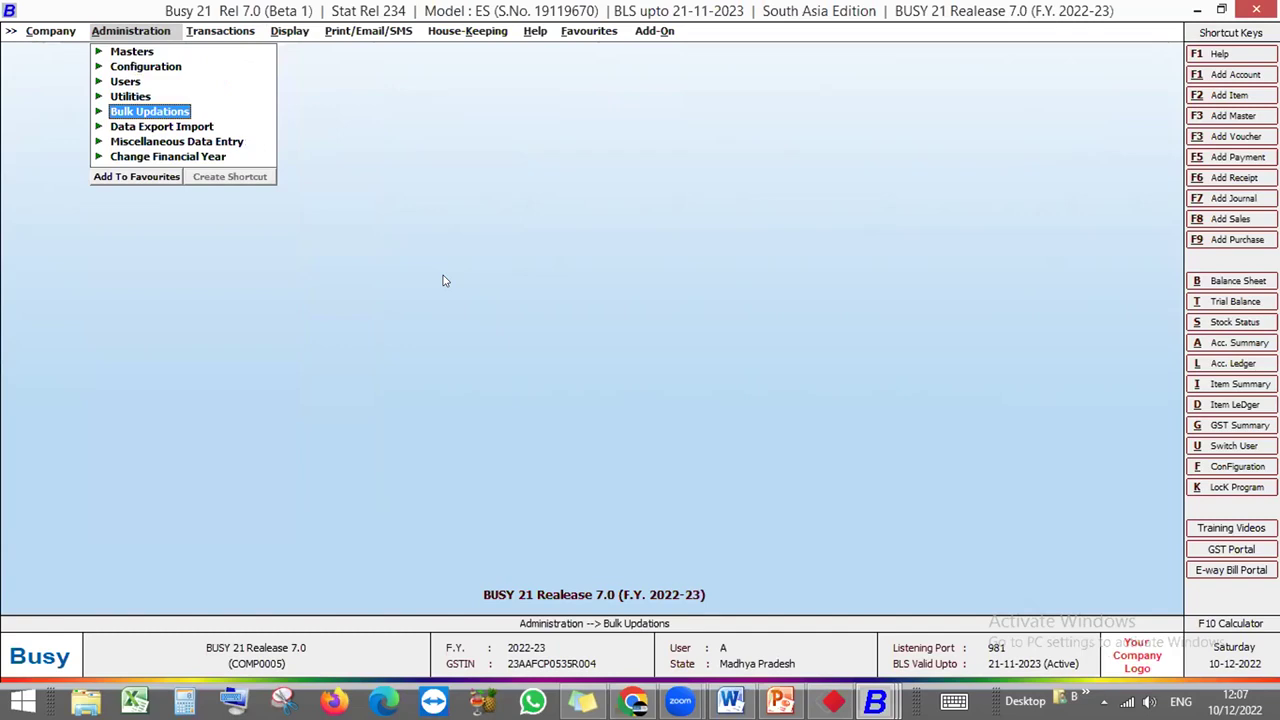
key(Right)
key(Right)
key(Down)
key(Down)
key(Down)
key(Down)
key(Down)
key(Down)
key(Down)
key(Down)
key(Down)
key(Down)
key(Down)
key(Down)
key(Down)
key(Down)
key(Down)
key(Down)
key(Down)
key(Down)
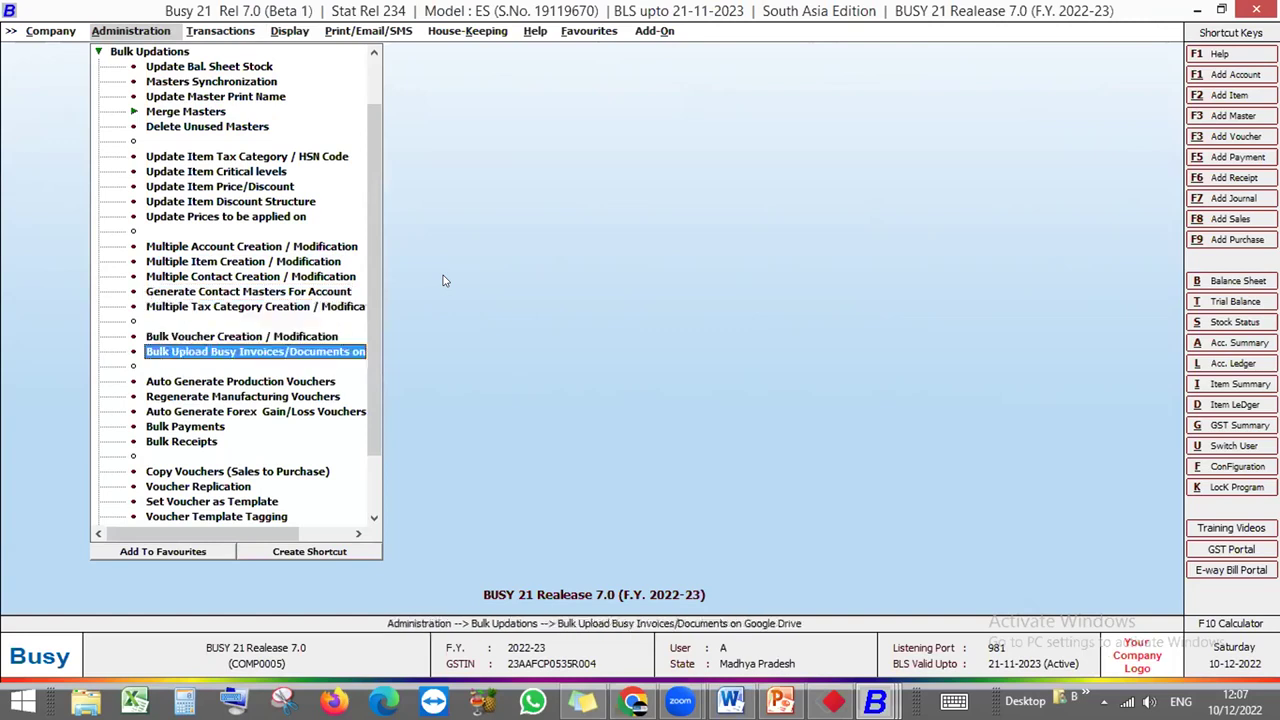
key(Return)
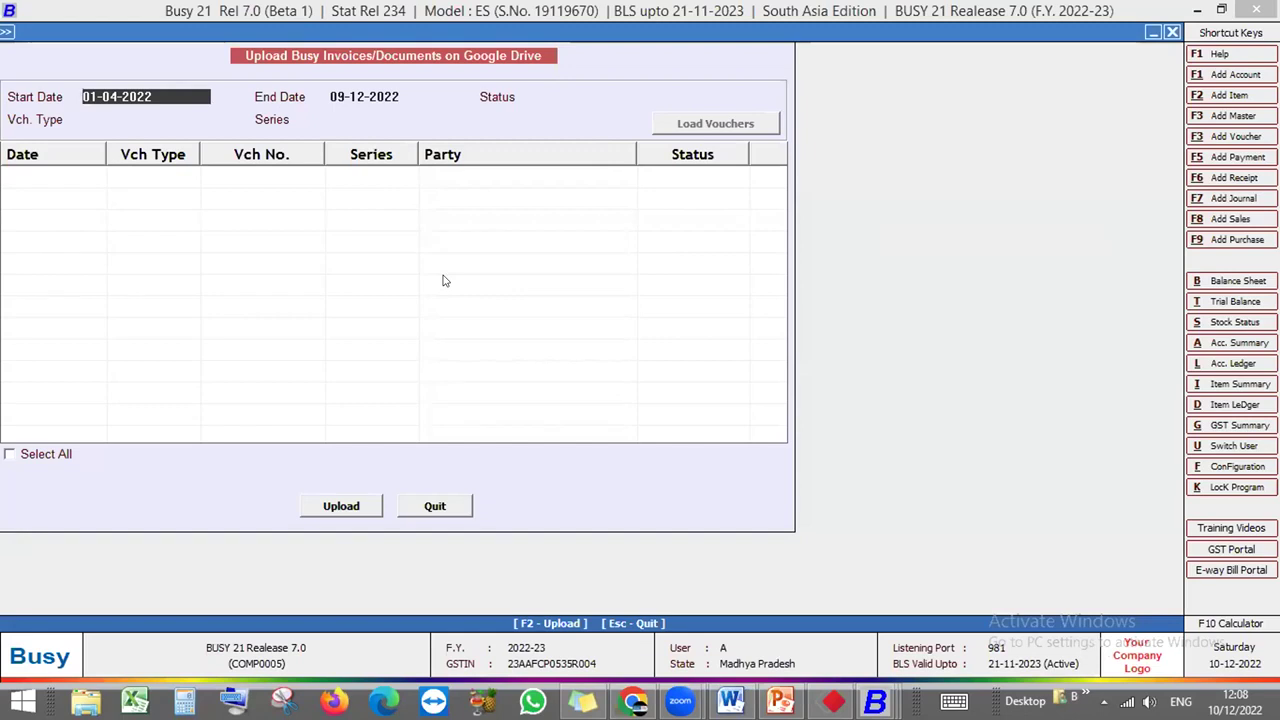
key(Escape)
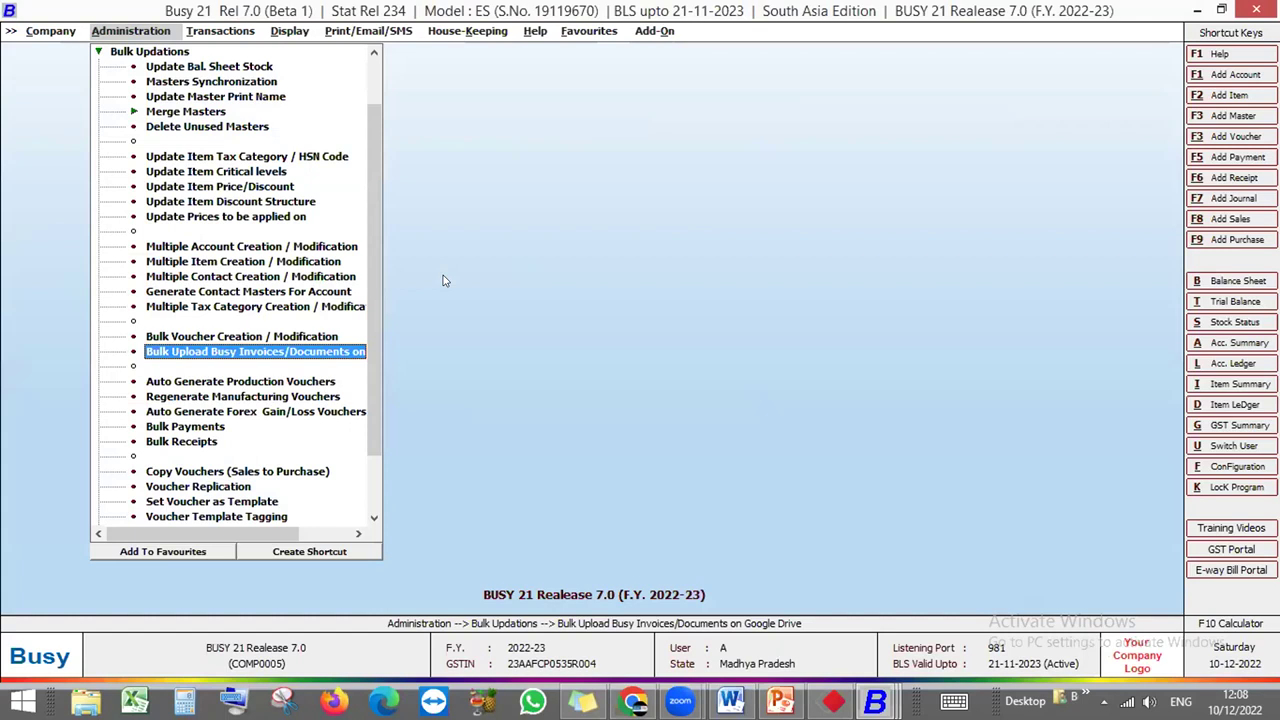
key(Escape)
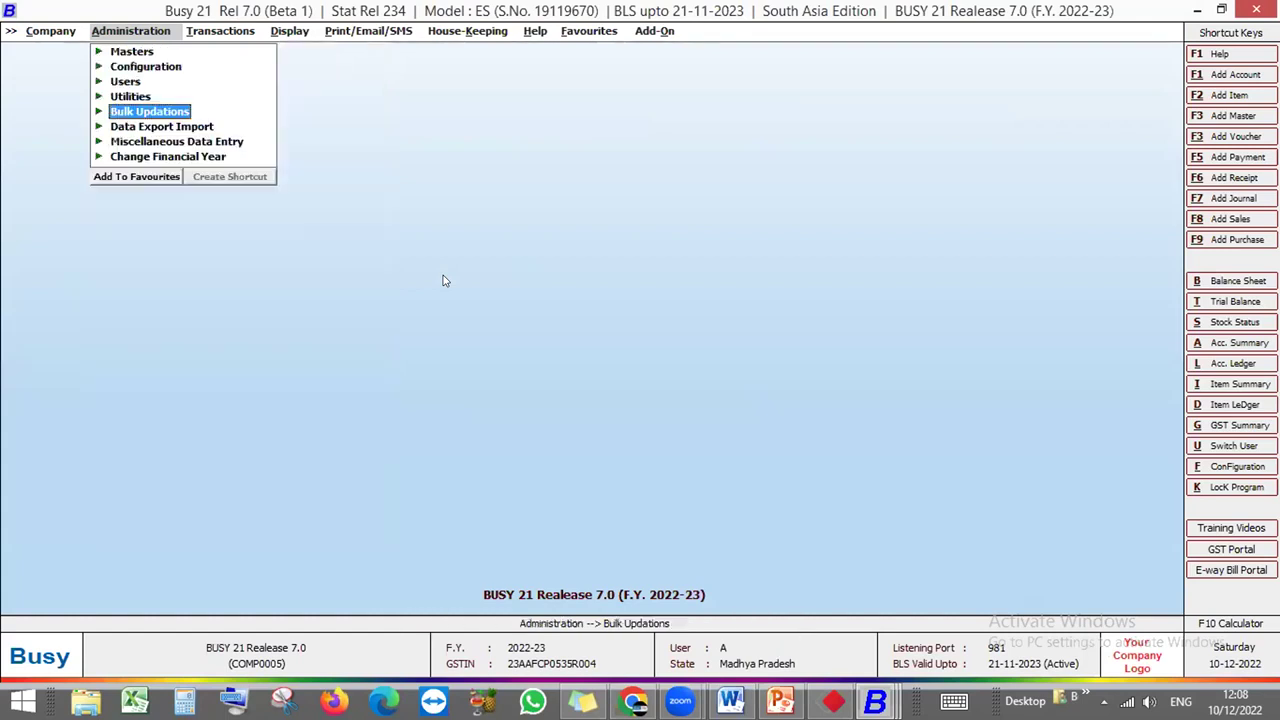
Open sales voucher PF/904/22-23 of series Main, dated 09-12-2022, for modification
key(Up)
key(Up)
key(Up)
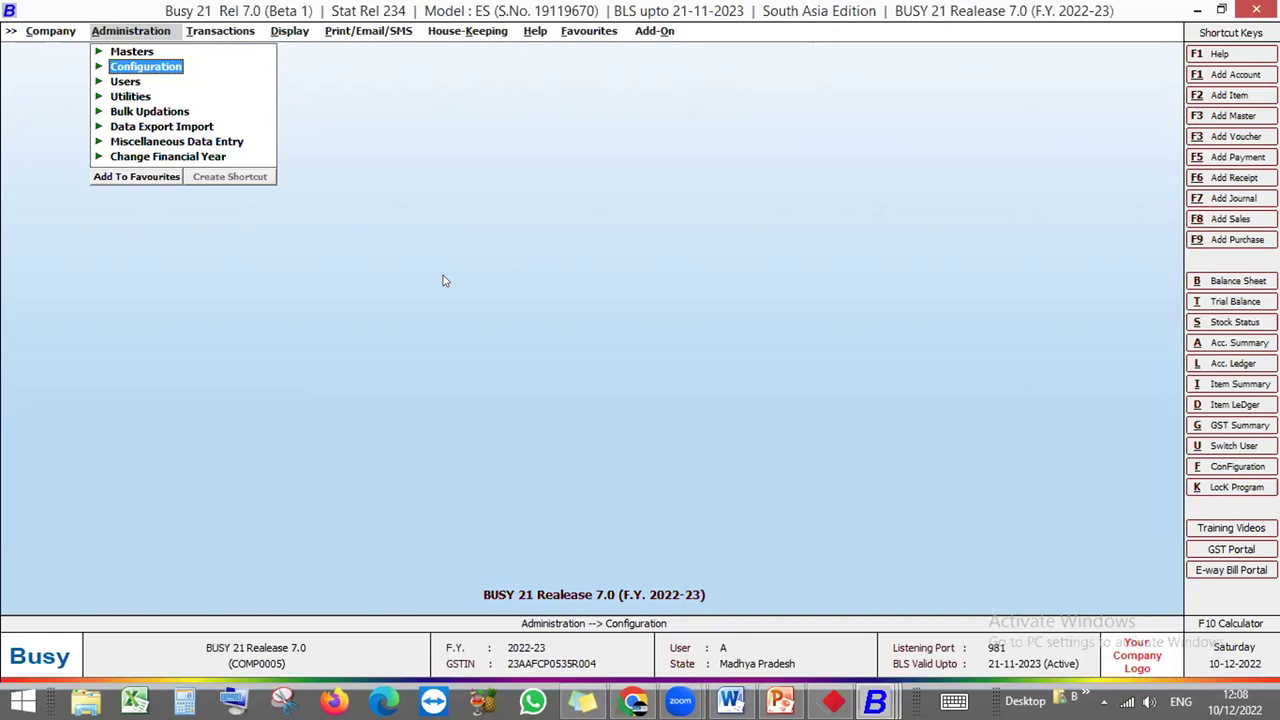
key(Right)
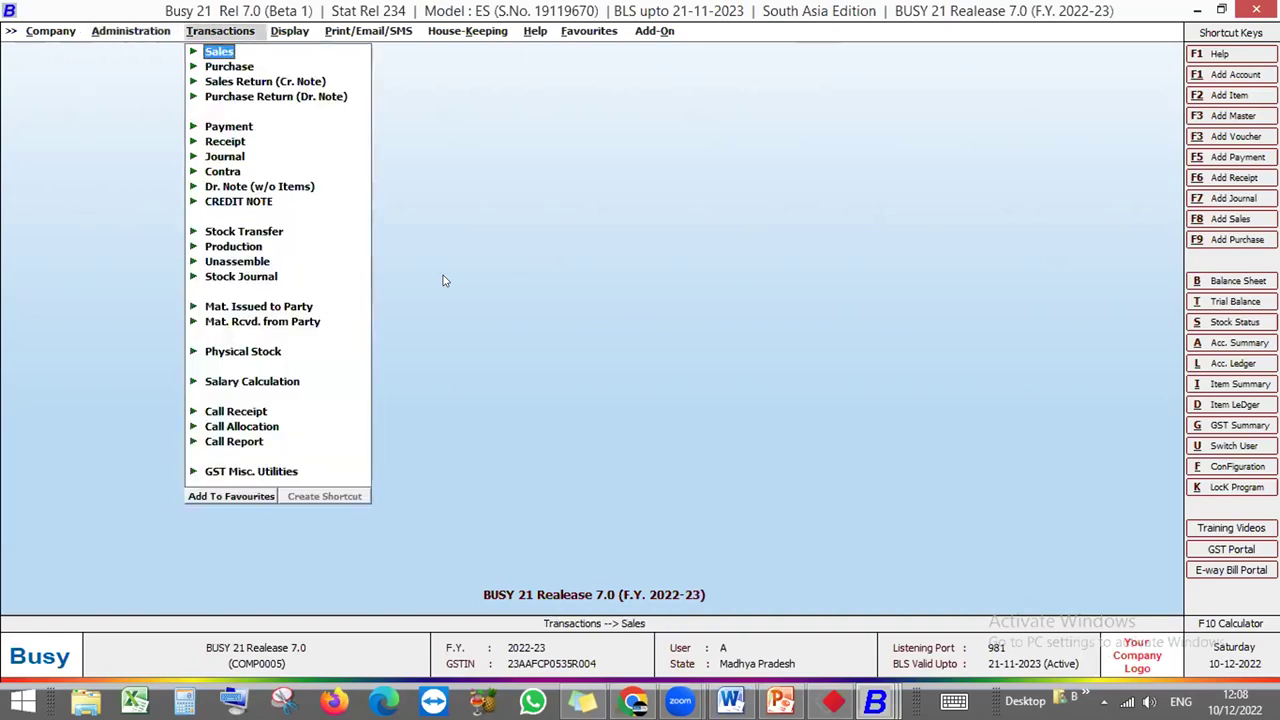
key(Right)
key(Down)
key(Return)
key(Return)
key(Return)
key(Return)
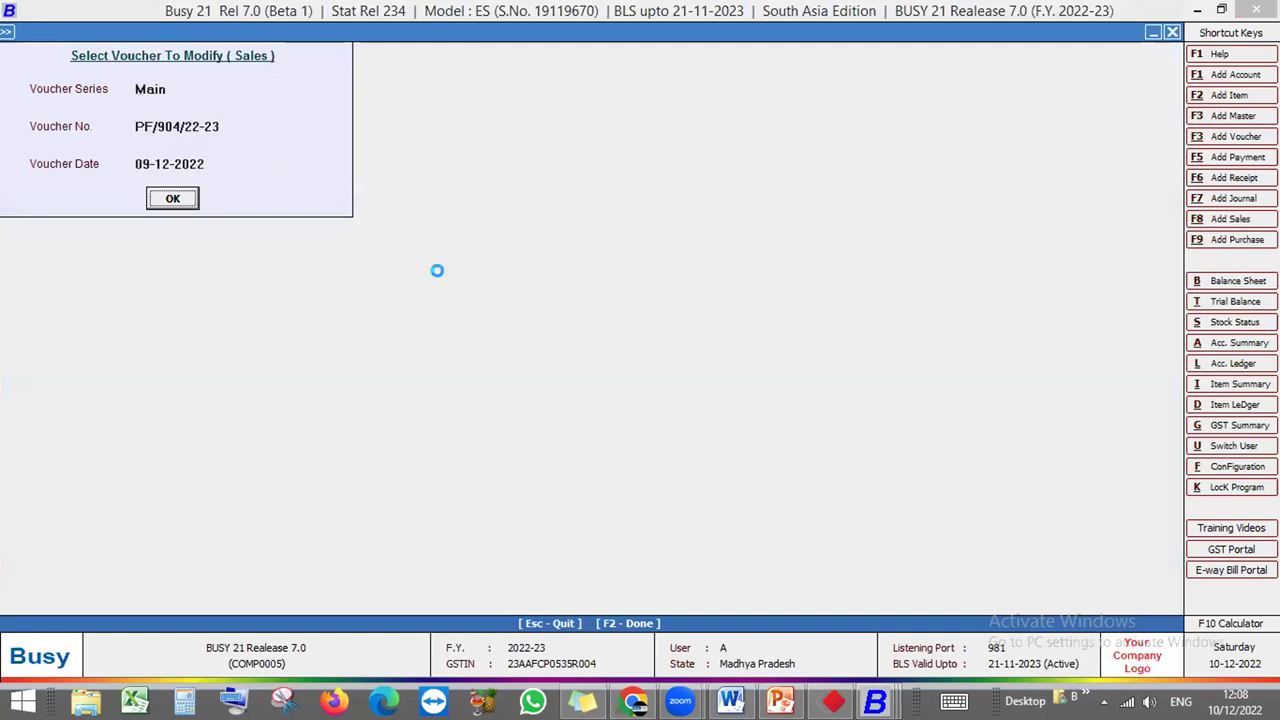
key(Return)
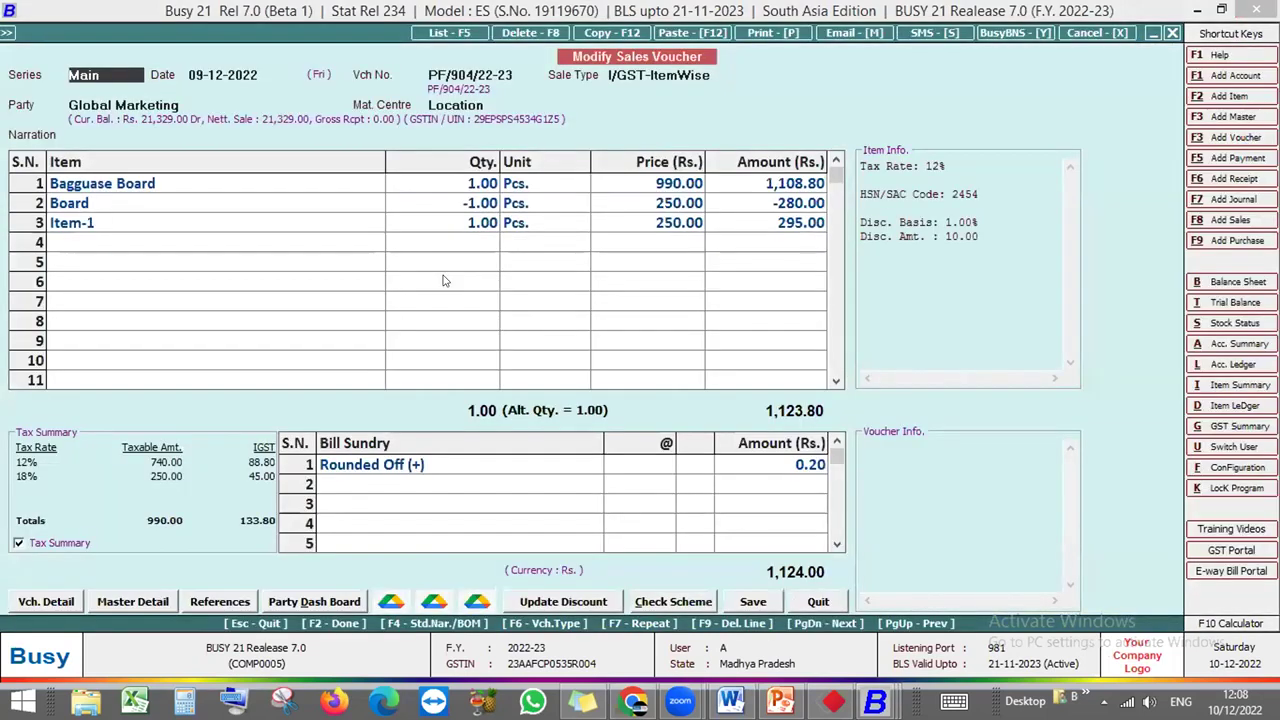
Check the voucher's Google Drive image controls, view the item master of Bagguase Board, and return without changes
click(395, 610)
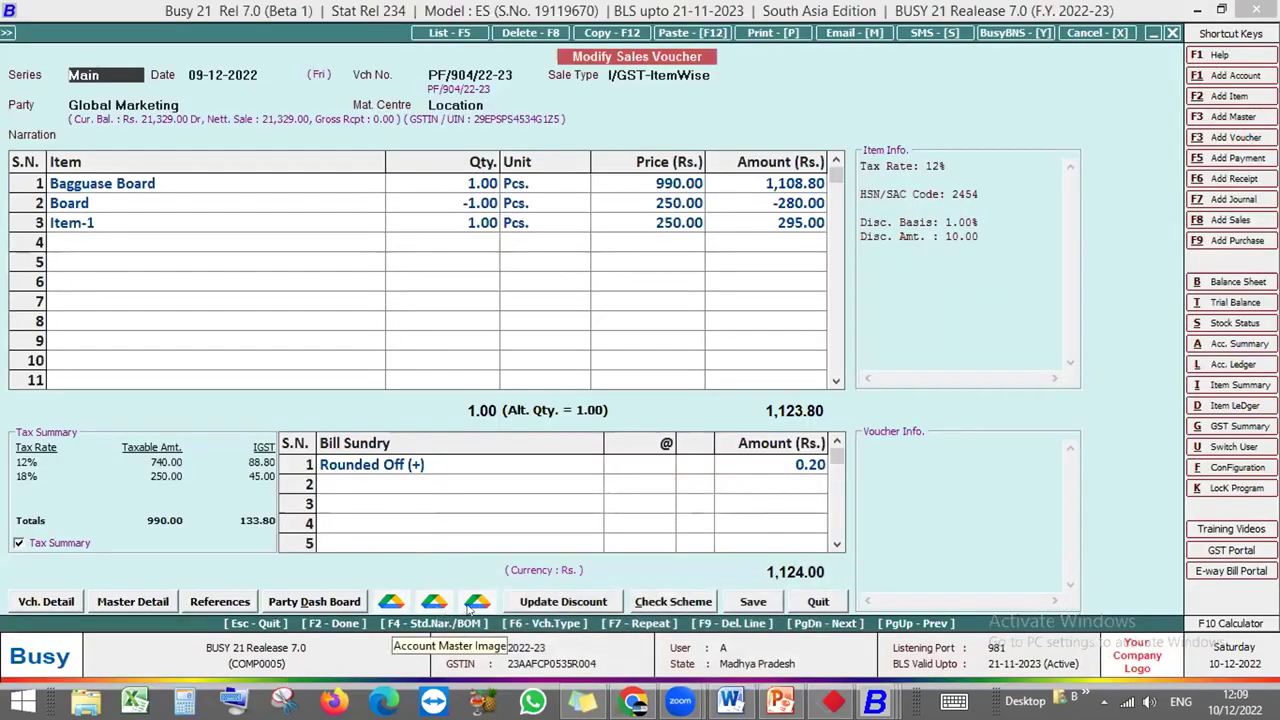
click(163, 184)
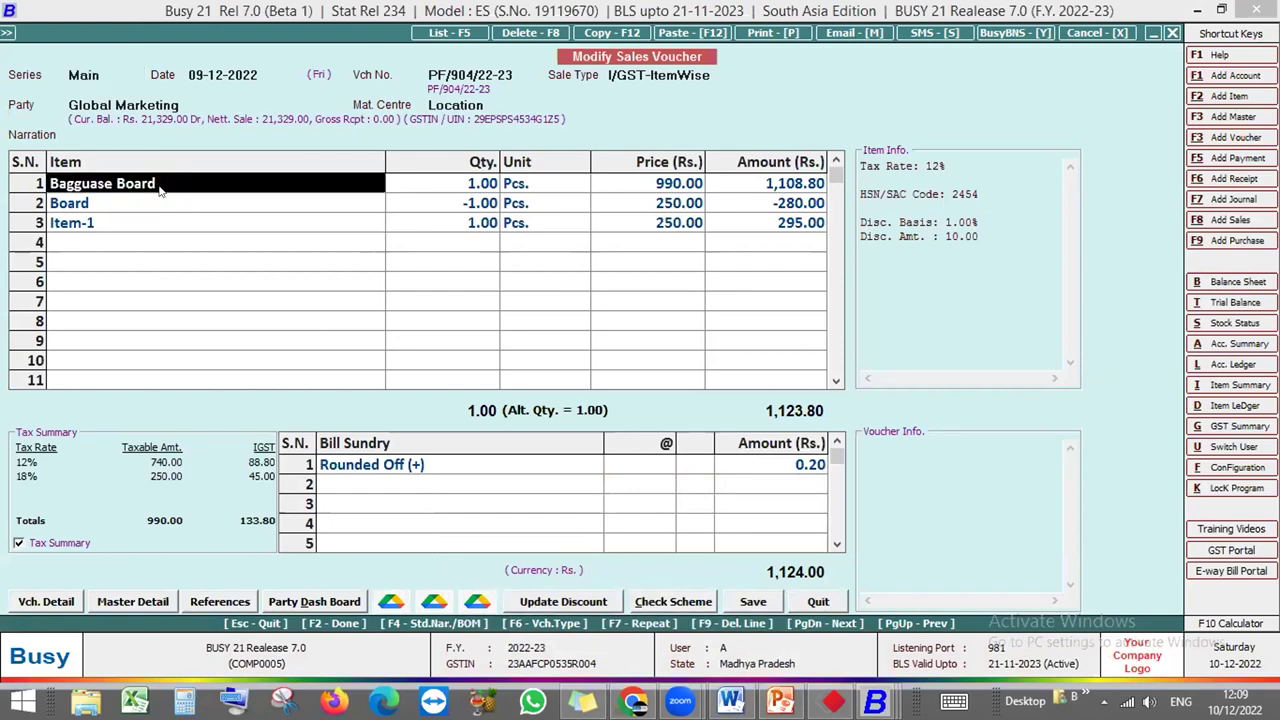
key(alt+m)
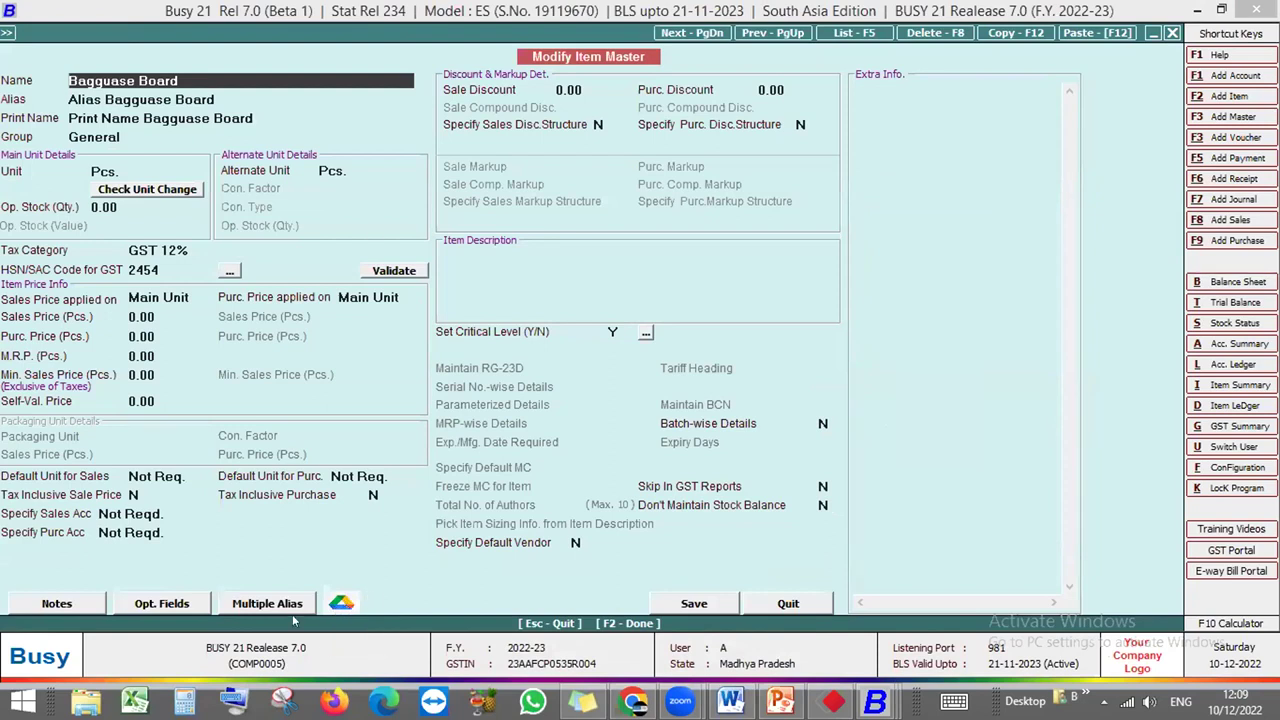
key(Escape)
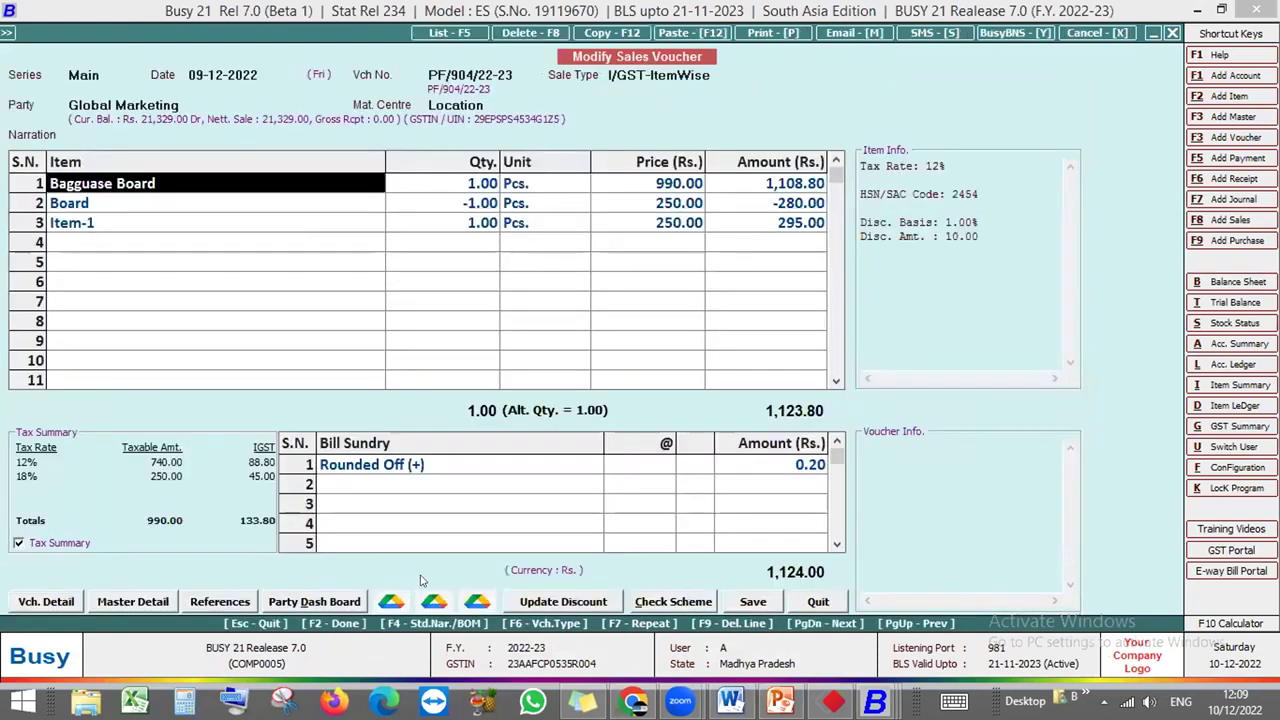
Review the Google Drive image and notes options in the Inventory features, and leave the configuration and voucher
key(alt+f)
key(Return)
key(Down)
key(Down)
key(Down)
key(Down)
key(Return)
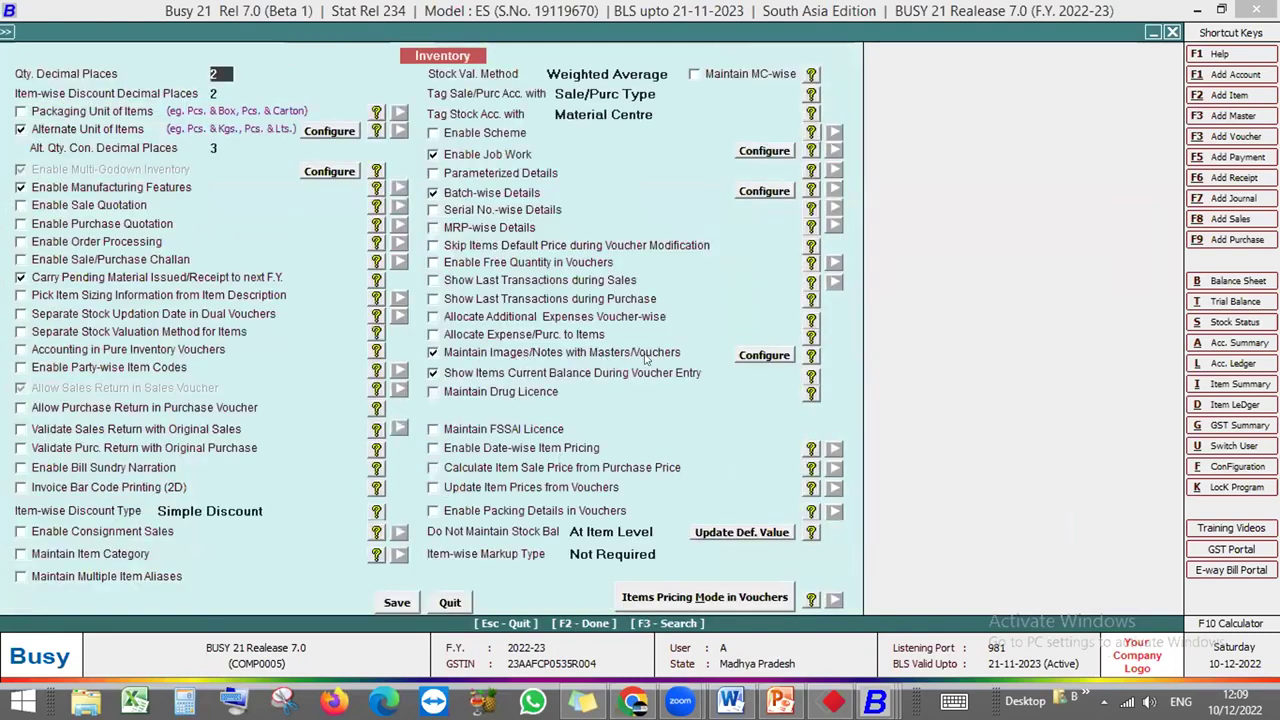
click(760, 357)
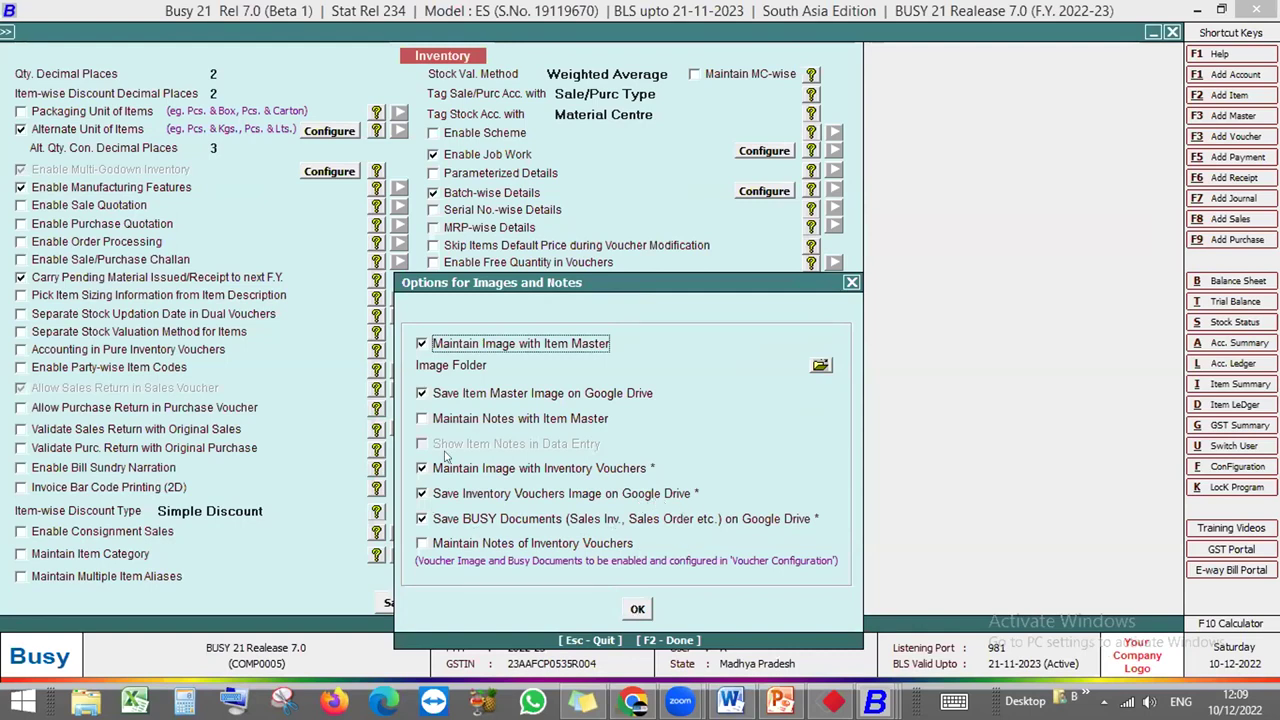
click(638, 609)
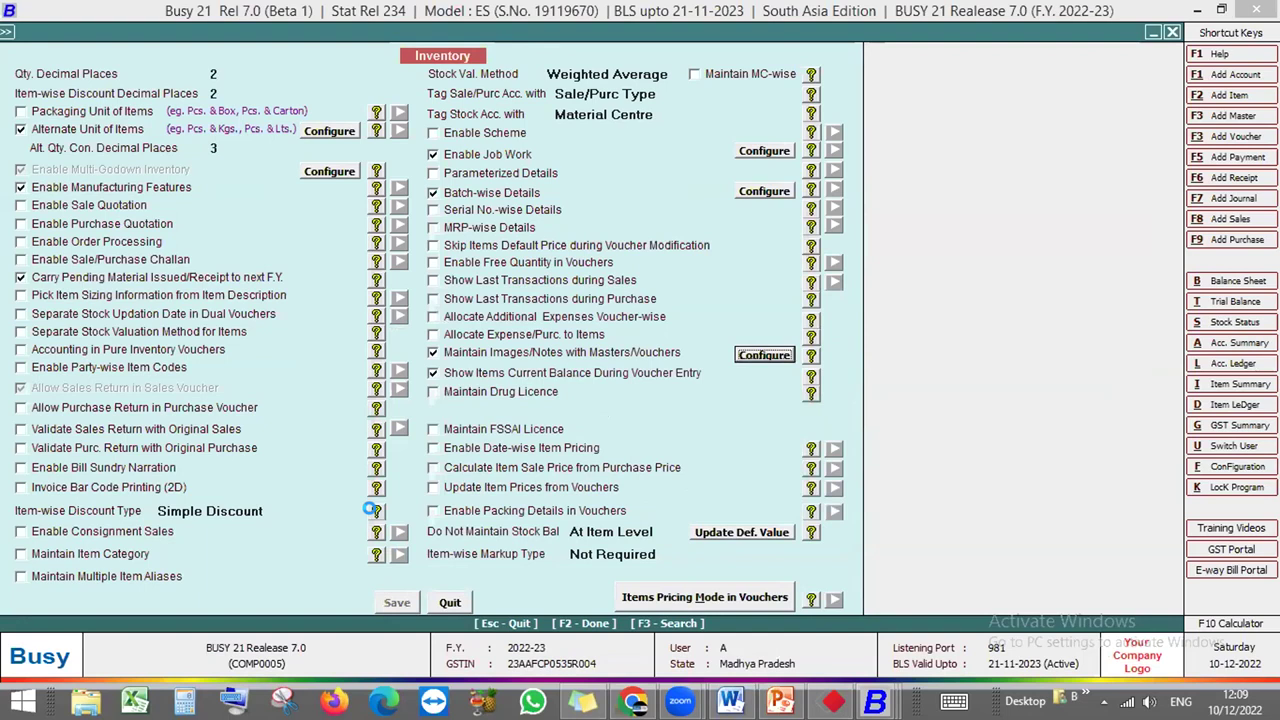
key(Escape)
key(Escape)
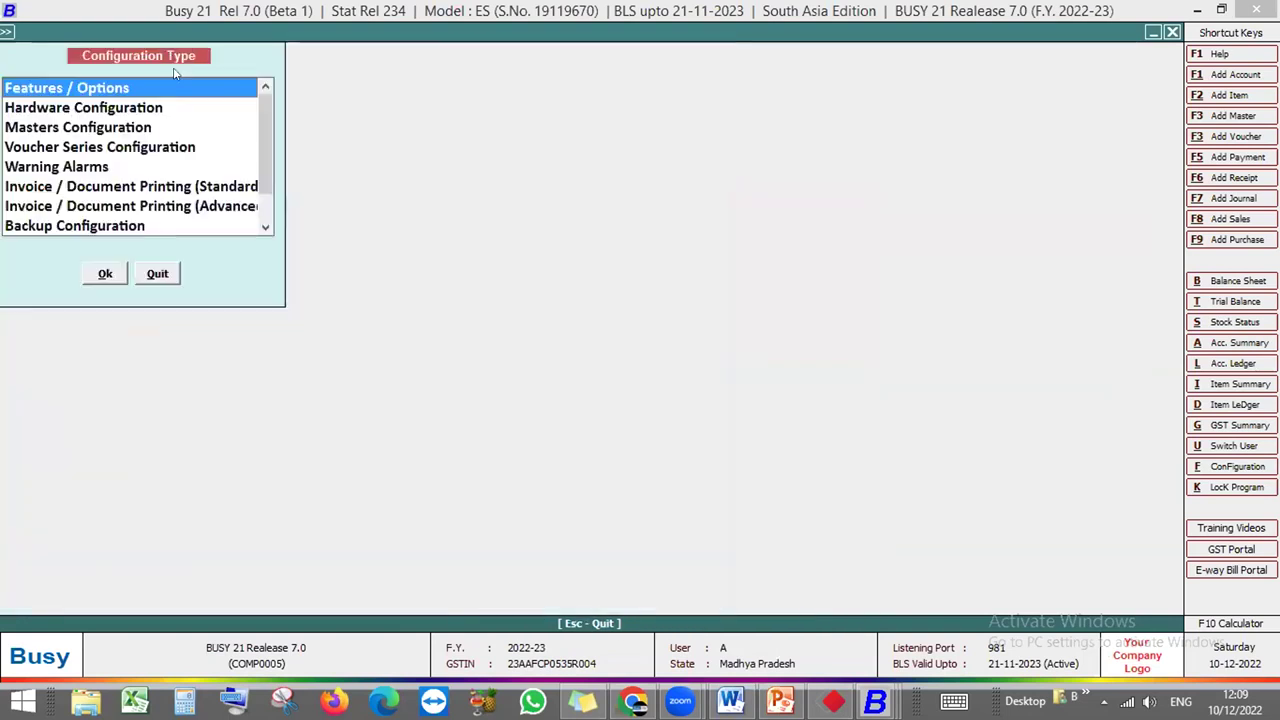
key(Escape)
key(Escape)
key(Return)
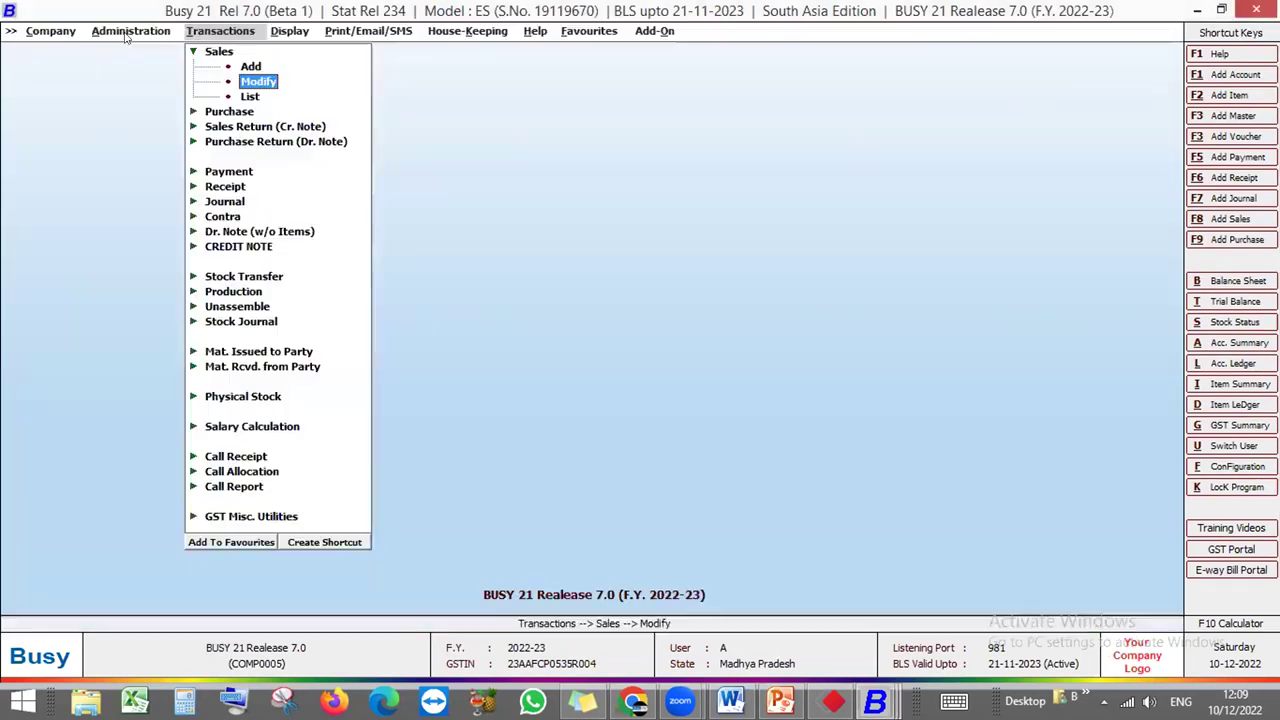
Check the image prompt and Google Drive invoice settings of the Sales series Main, and save its voucher configuration
click(127, 36)
click(145, 68)
click(159, 84)
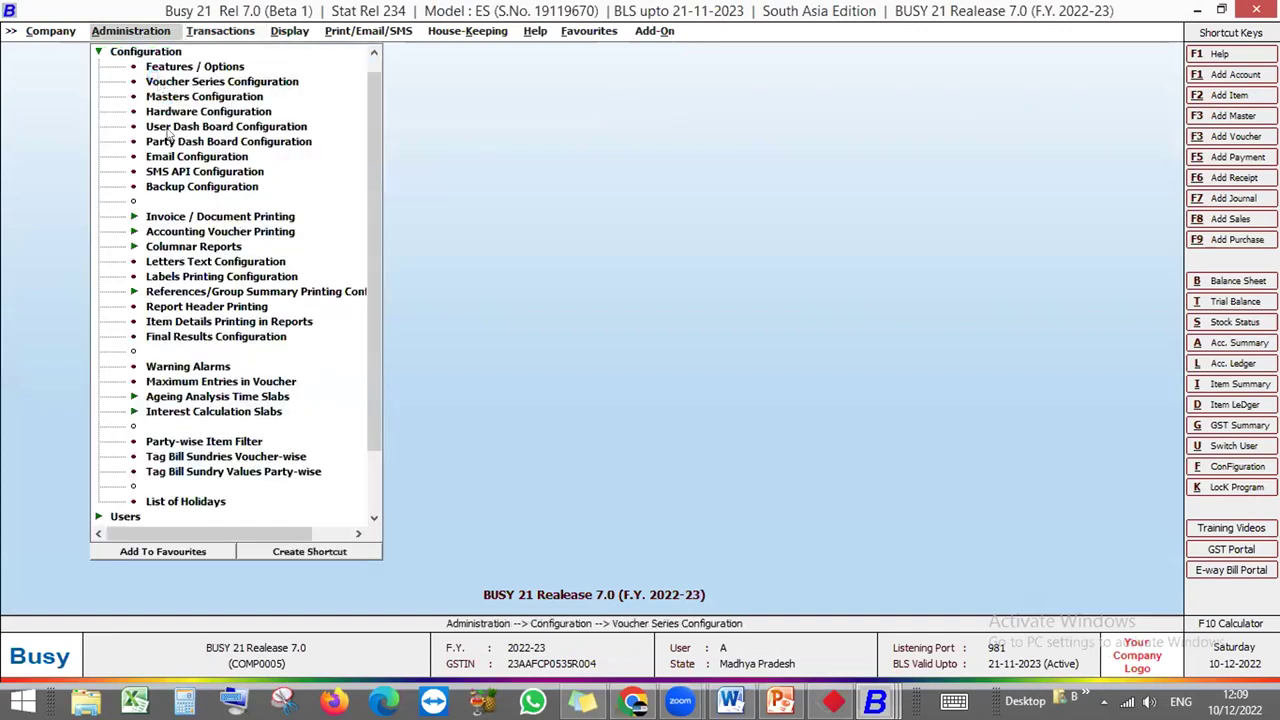
click(32, 128)
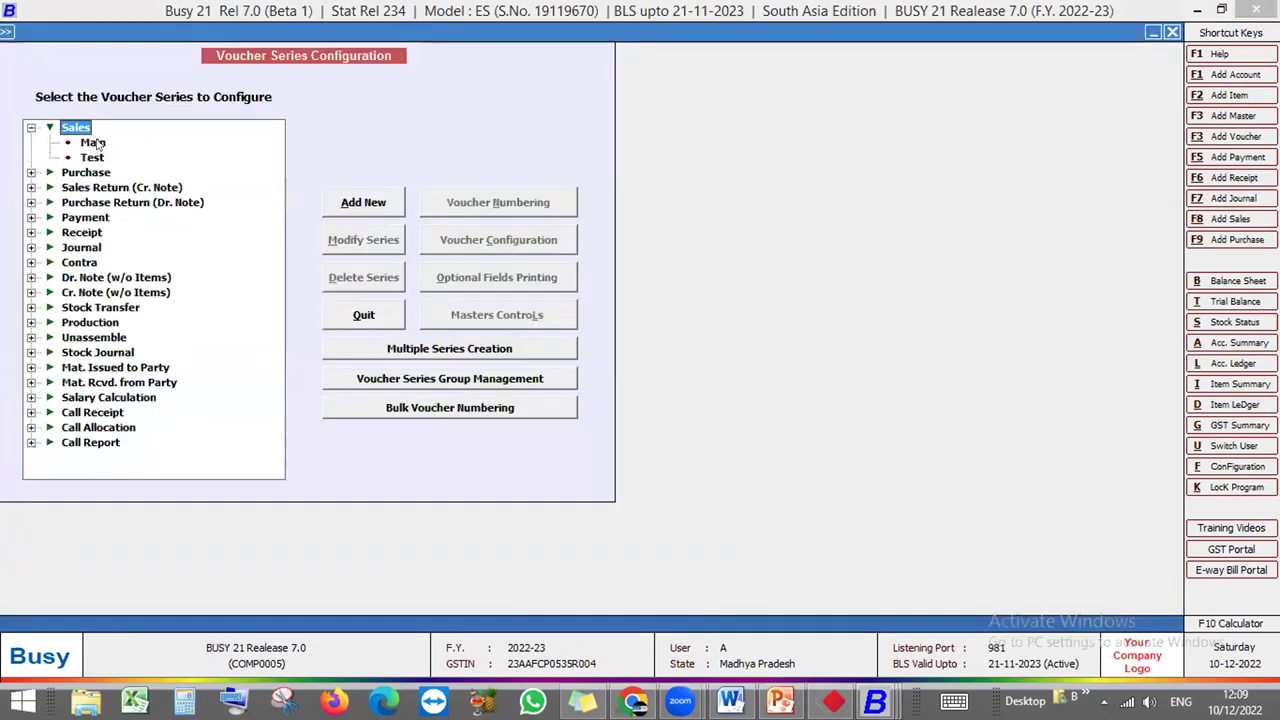
click(95, 143)
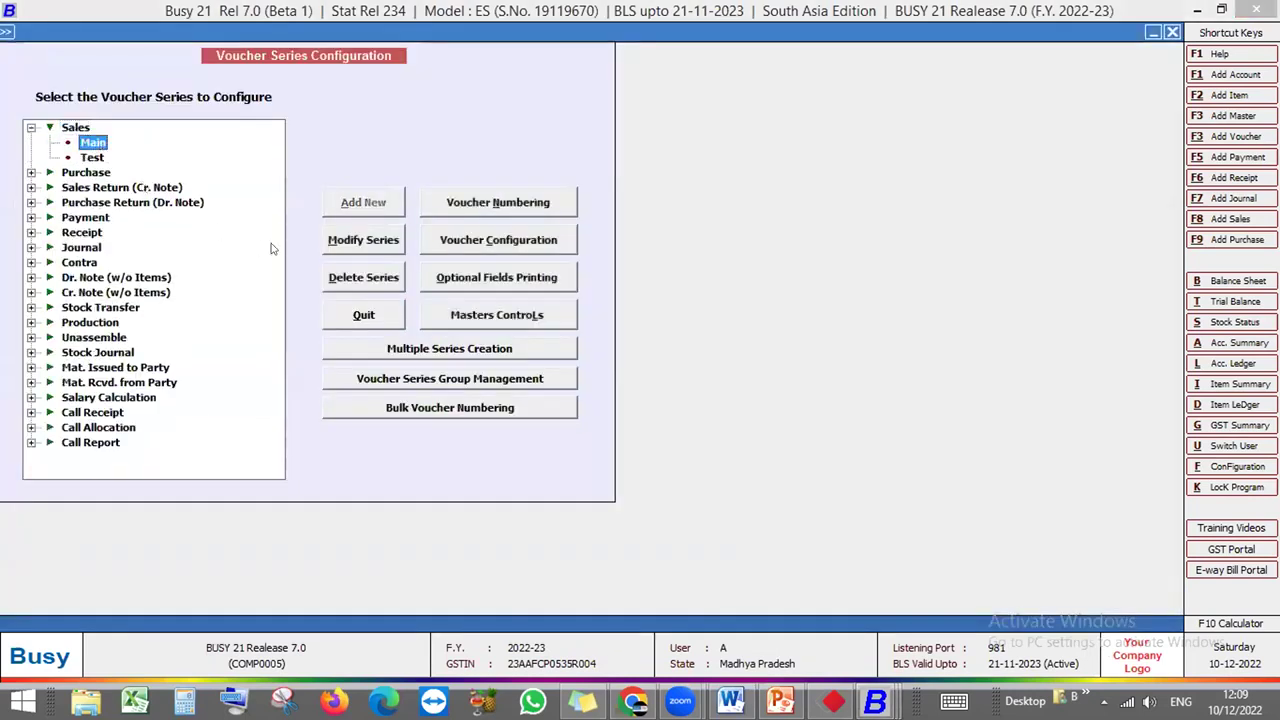
click(488, 246)
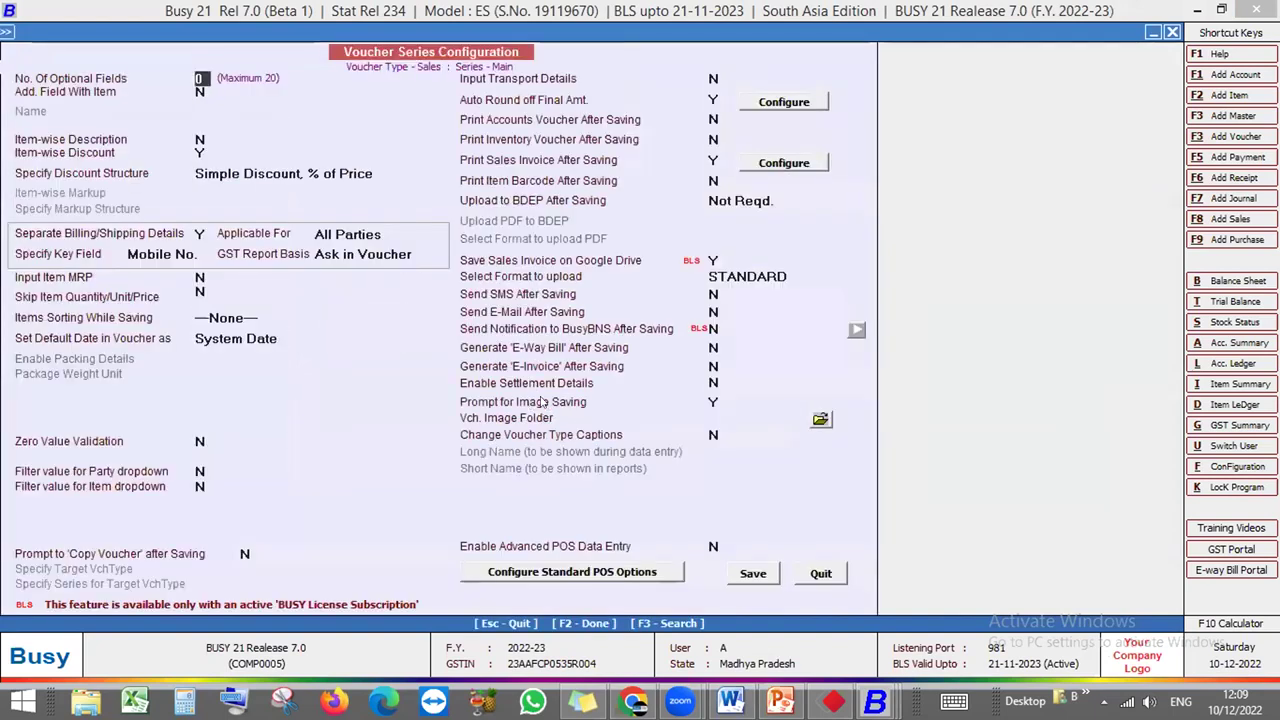
click(712, 400)
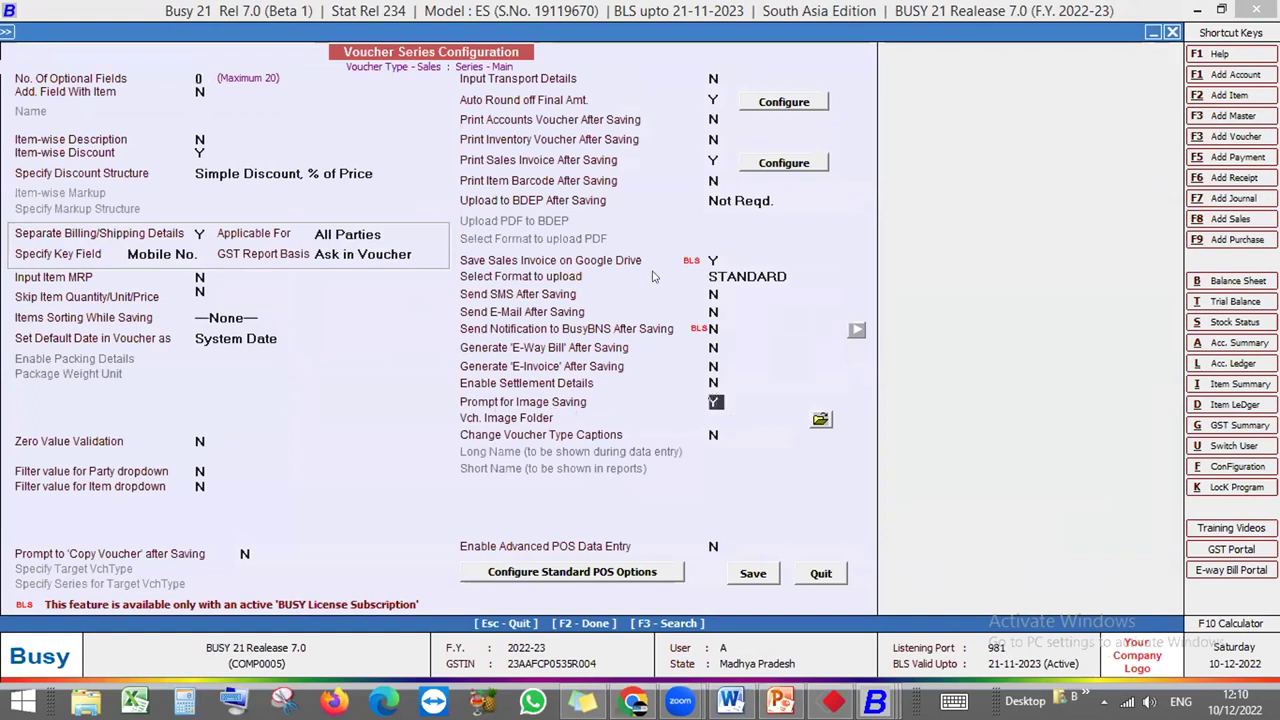
click(713, 261)
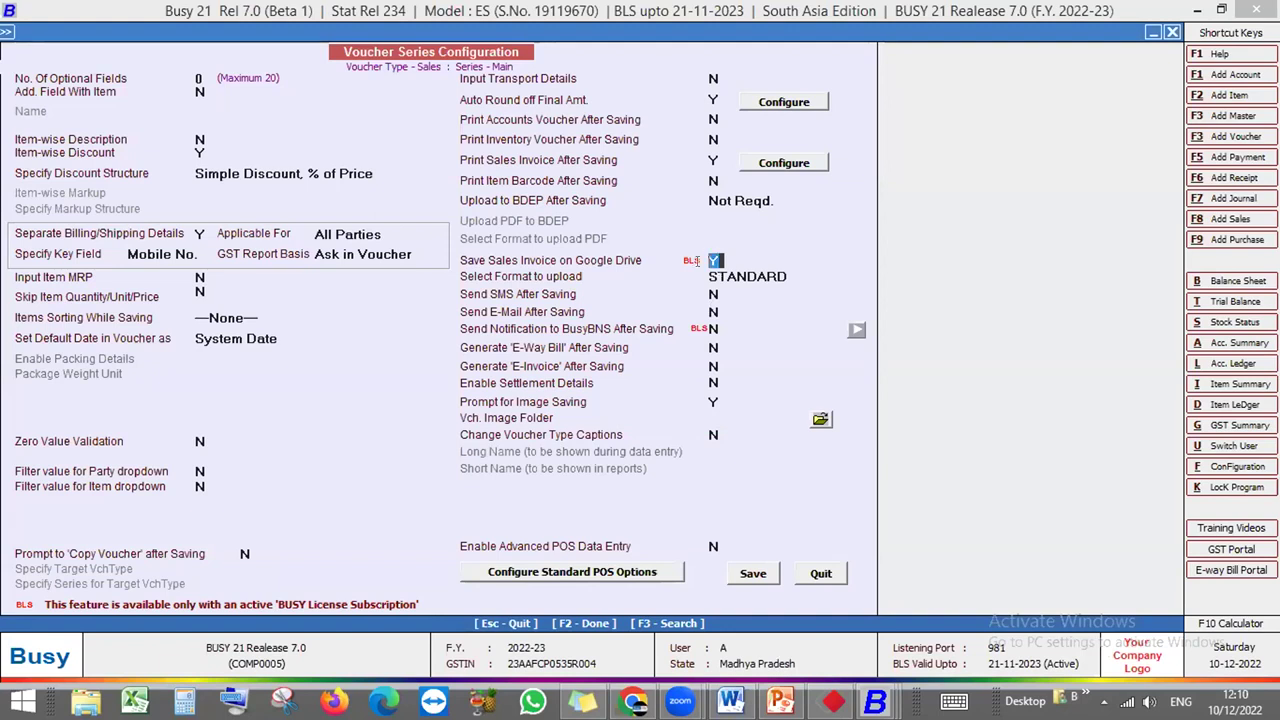
click(753, 574)
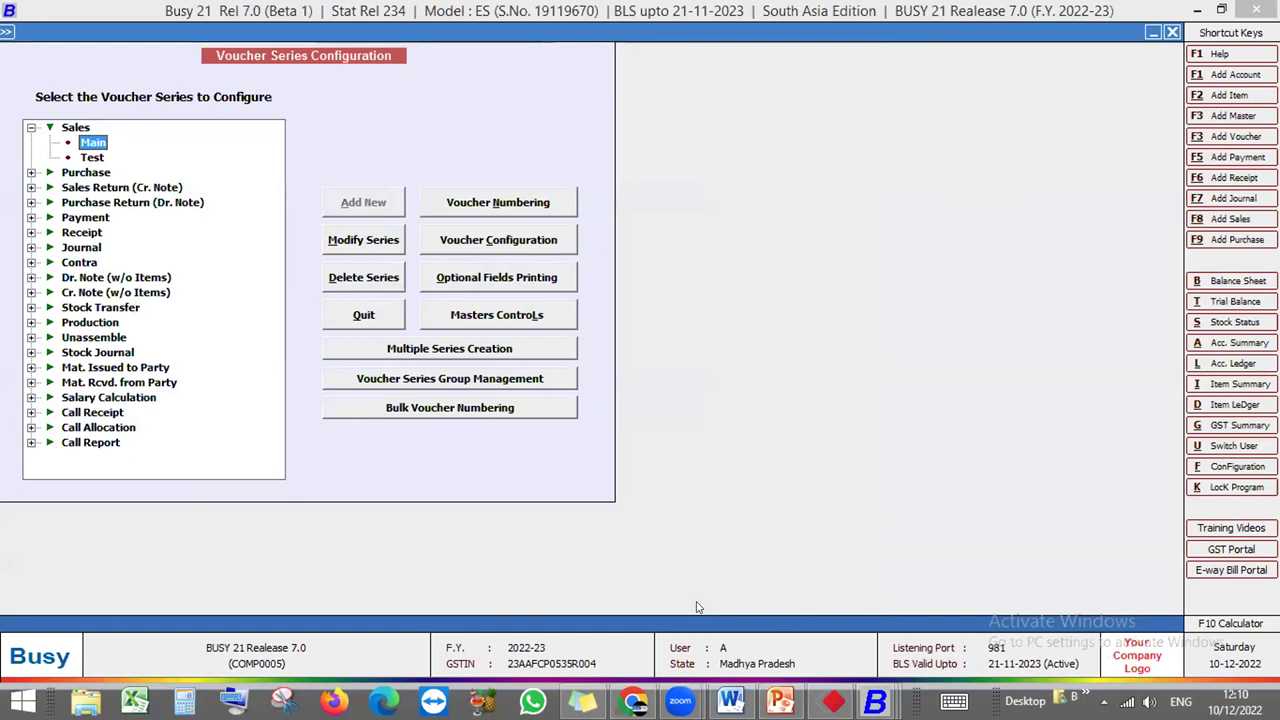
key(Escape)
key(Escape)
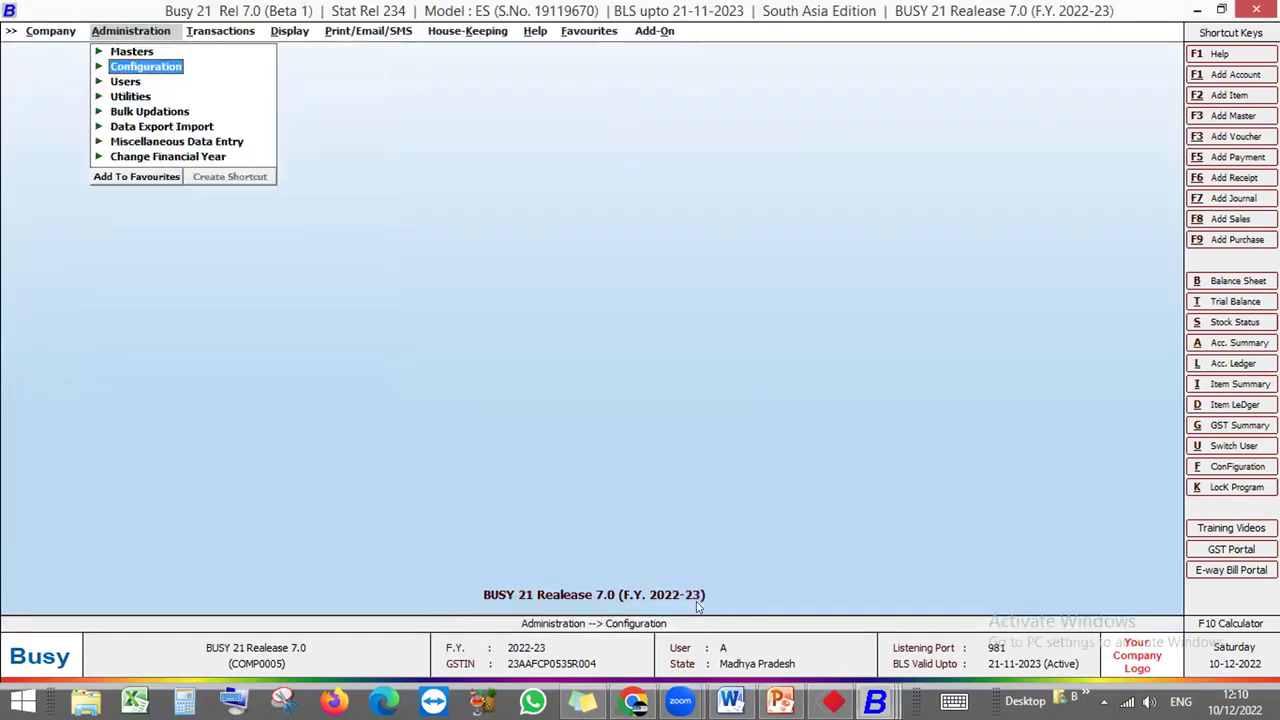
Open the General section of the features and options configuration
key(Return)
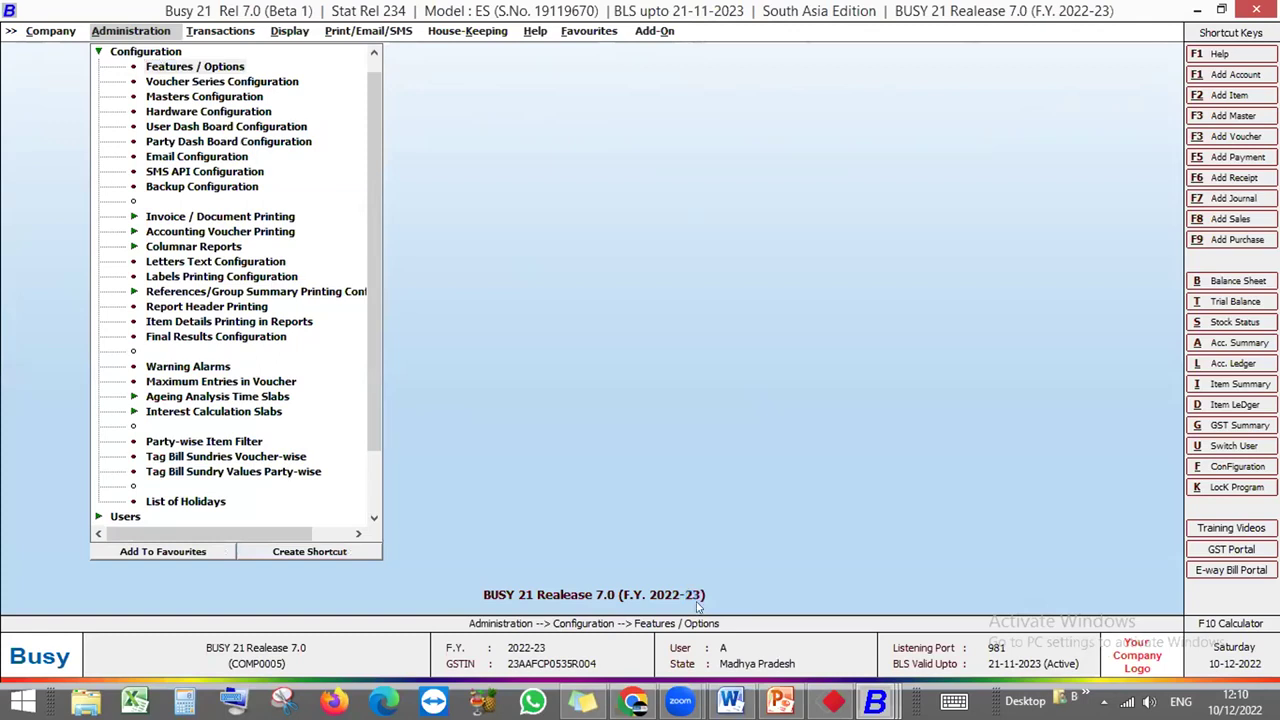
key(Return)
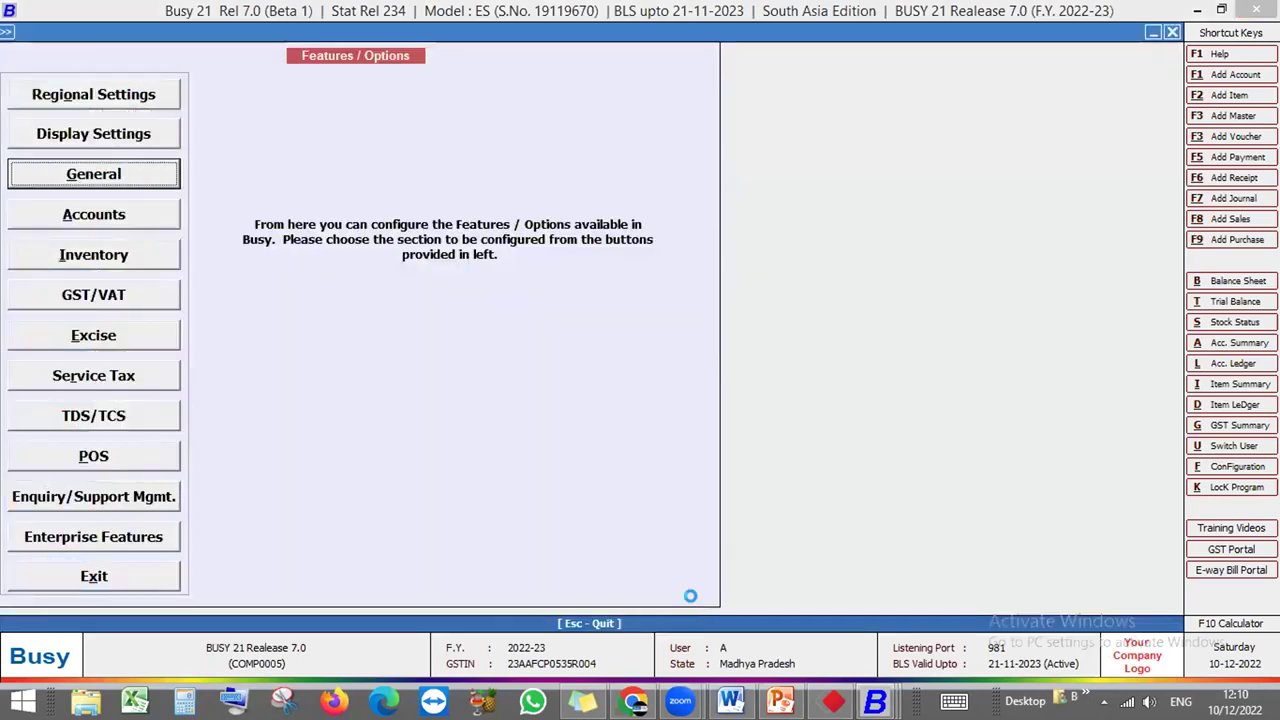
key(Return)
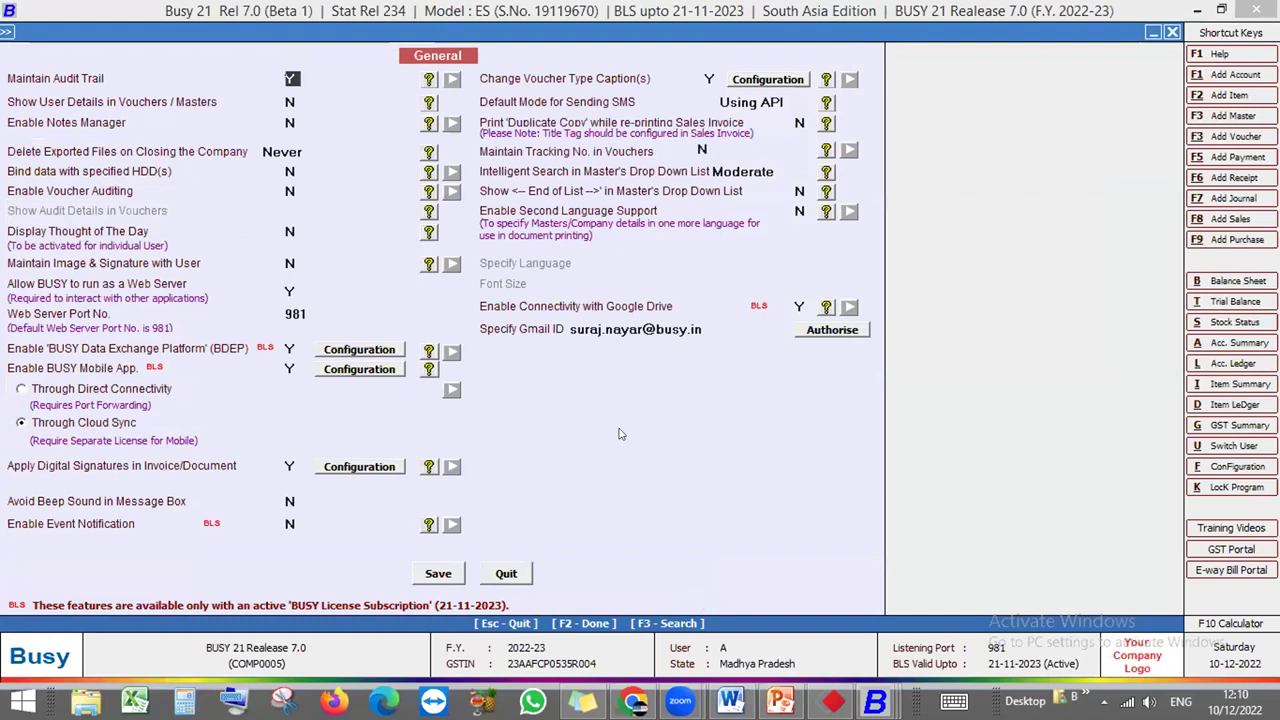
Authorise the specified Gmail ID for Google Drive connectivity, and save and close the General settings
click(800, 307)
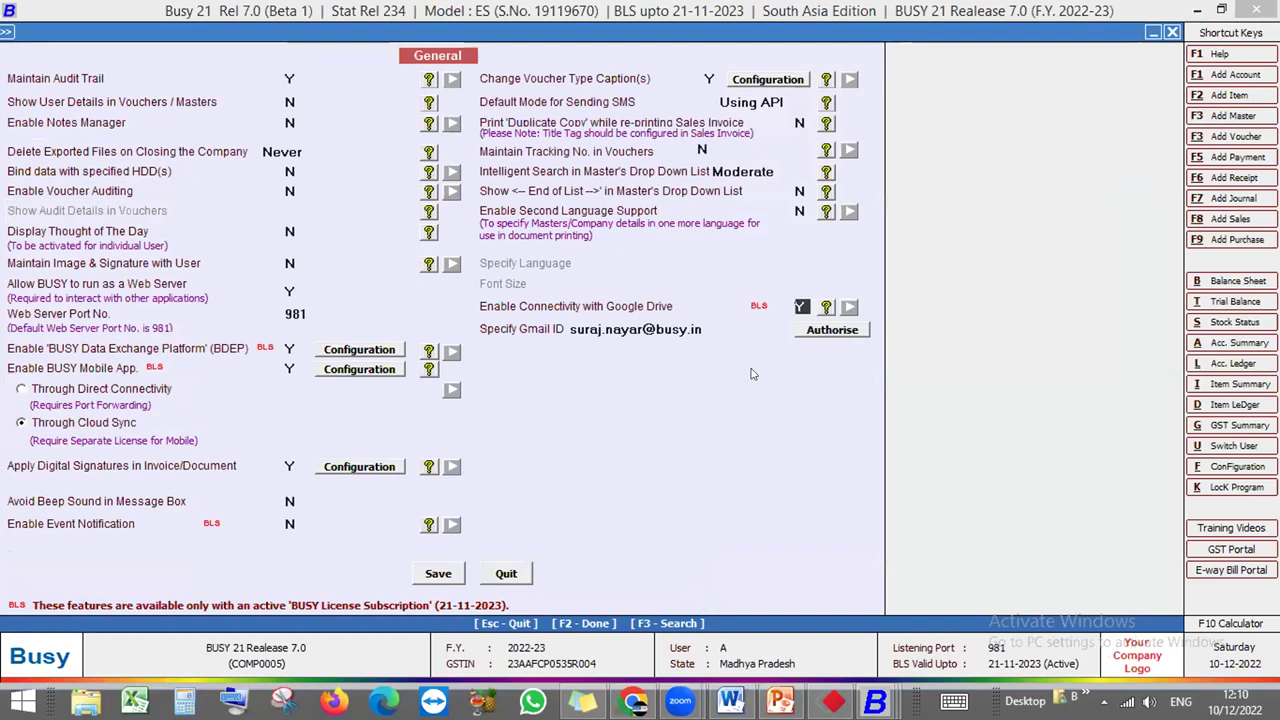
click(710, 328)
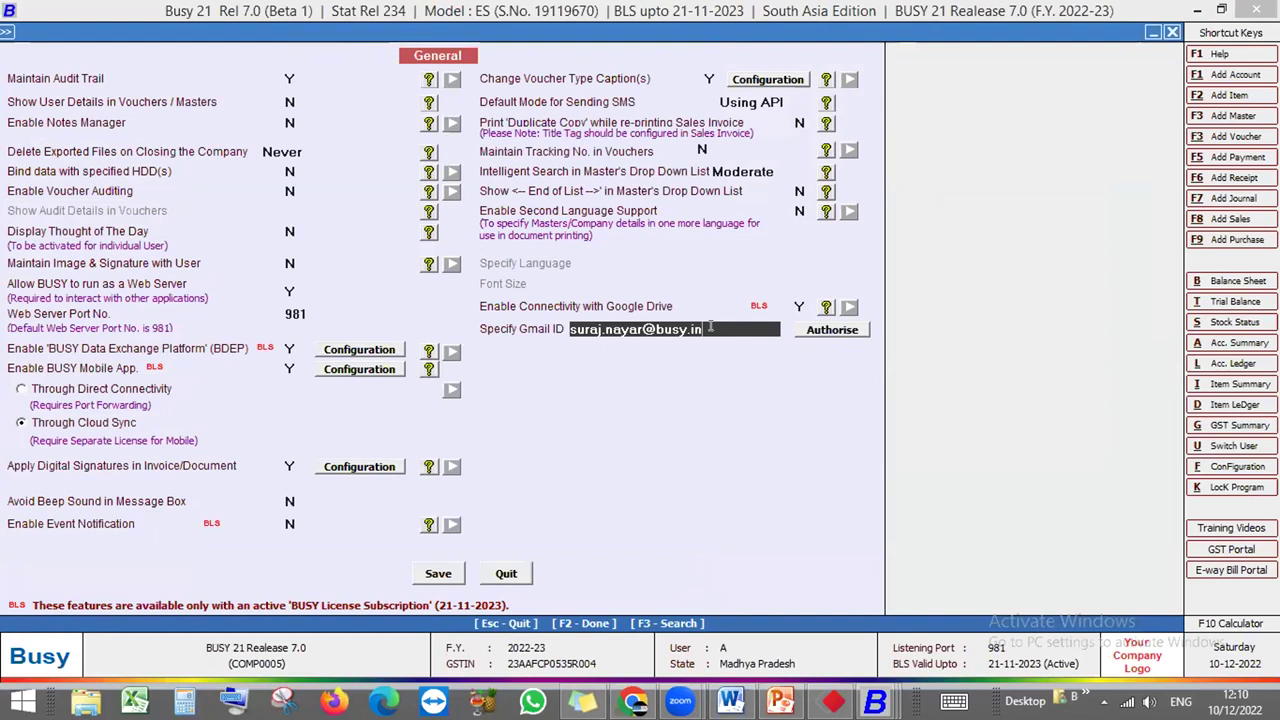
click(798, 303)
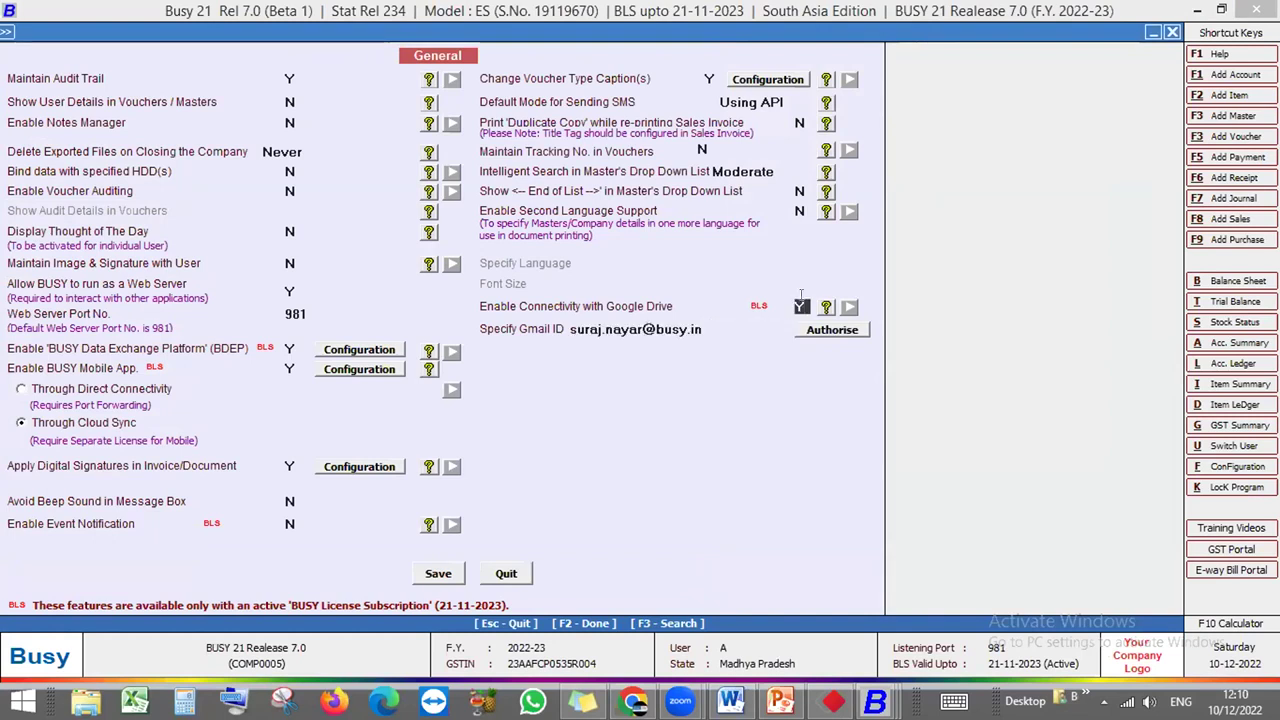
click(706, 323)
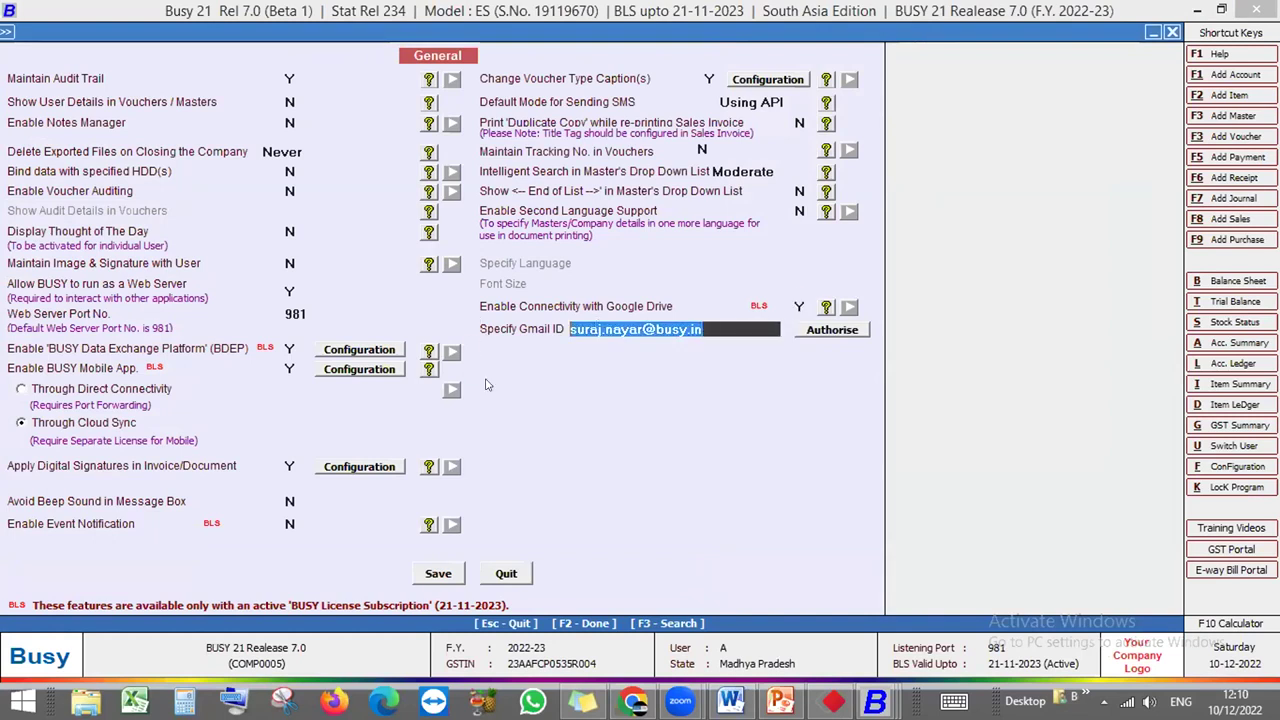
click(817, 337)
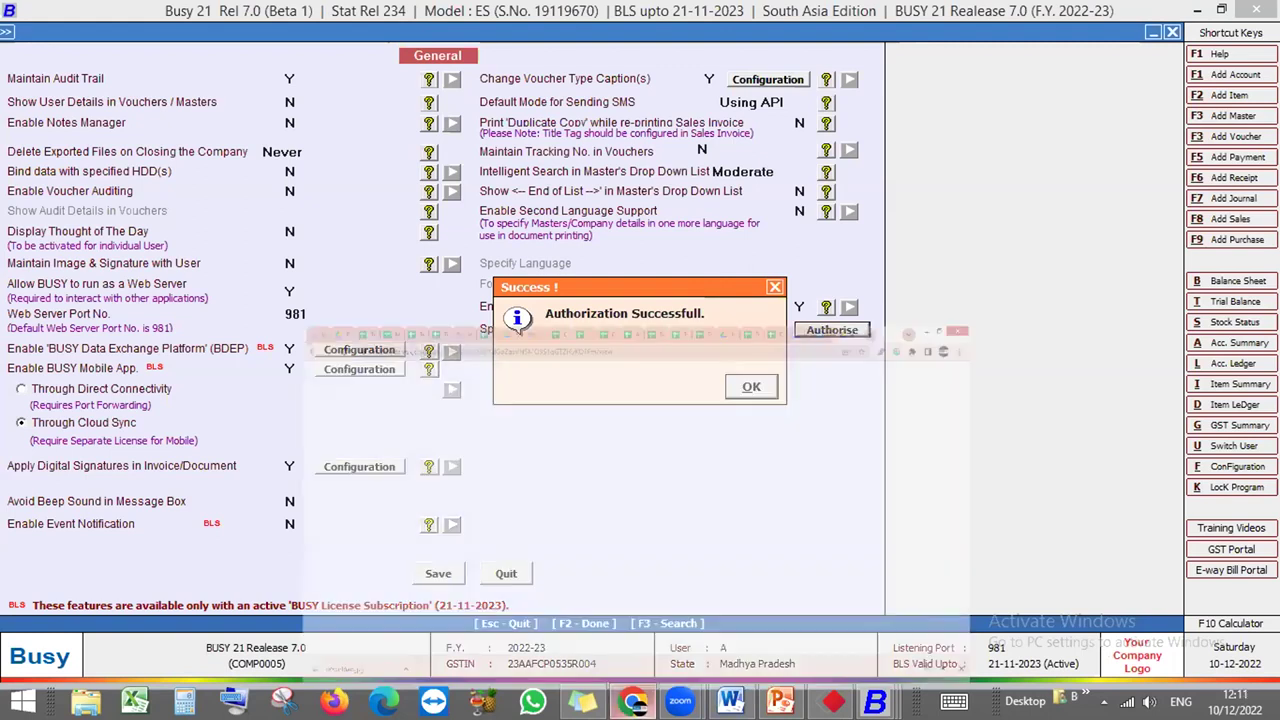
click(633, 700)
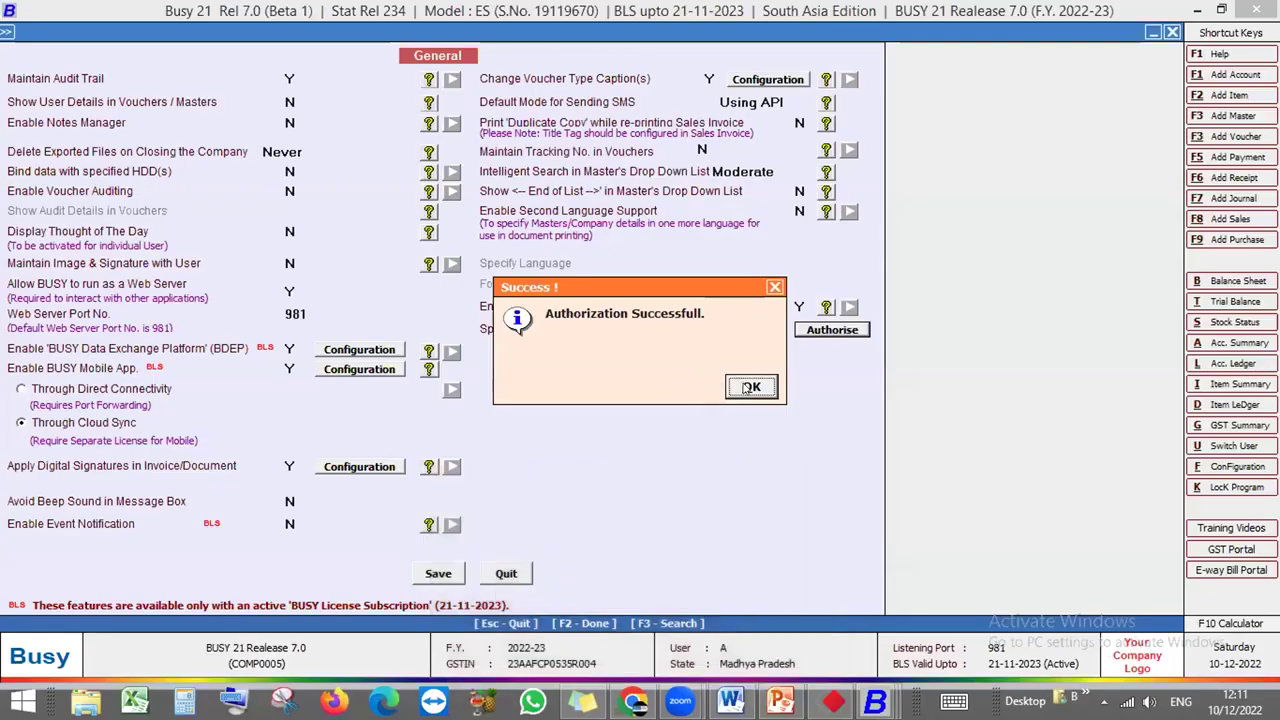
click(750, 387)
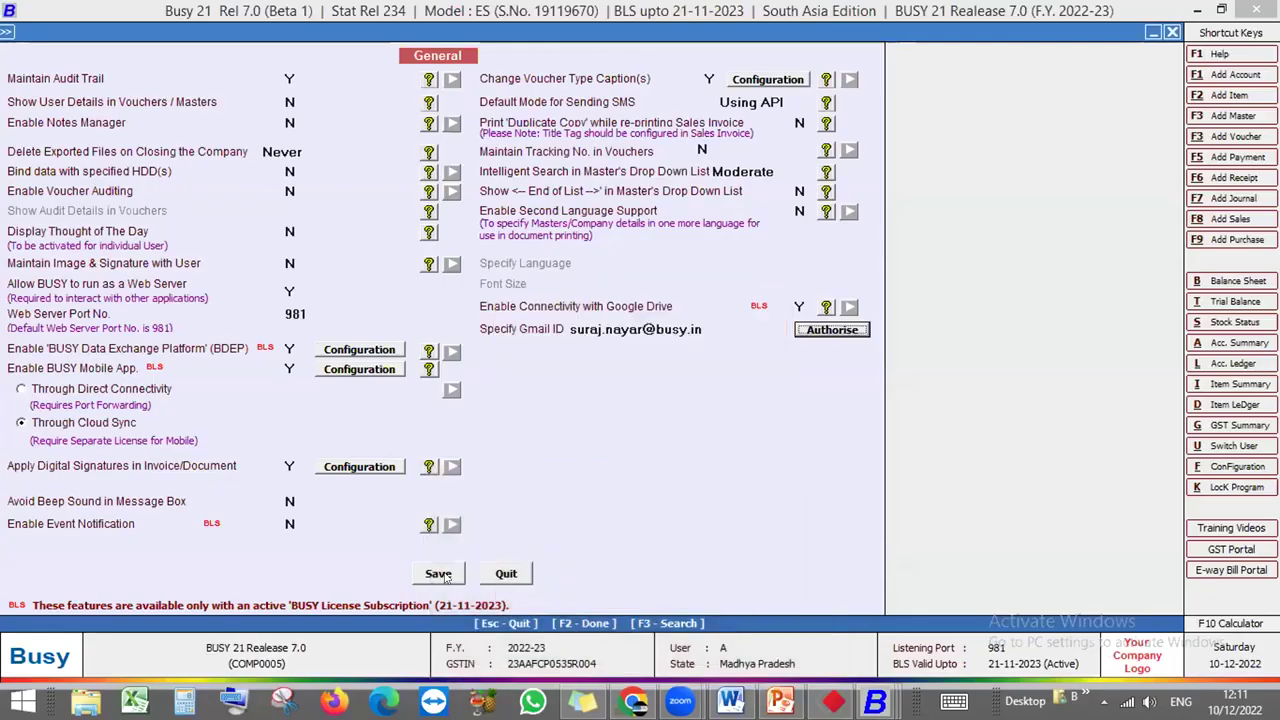
click(443, 573)
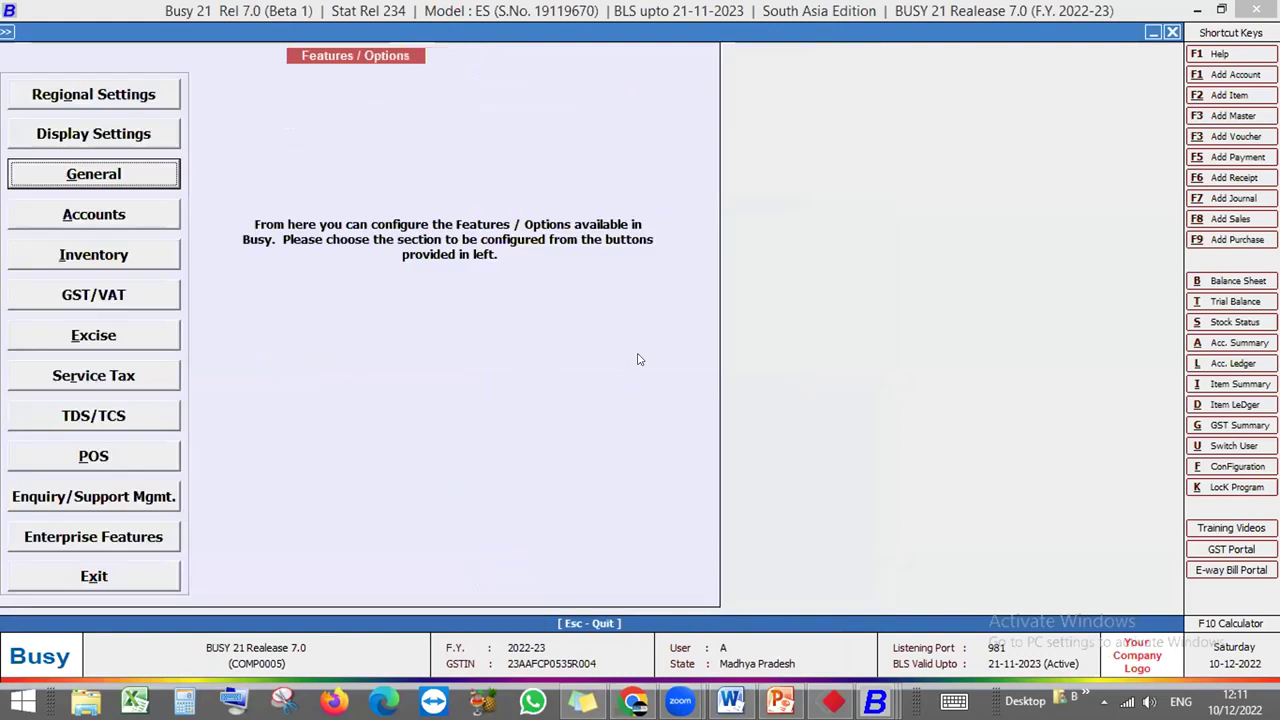
key(Escape)
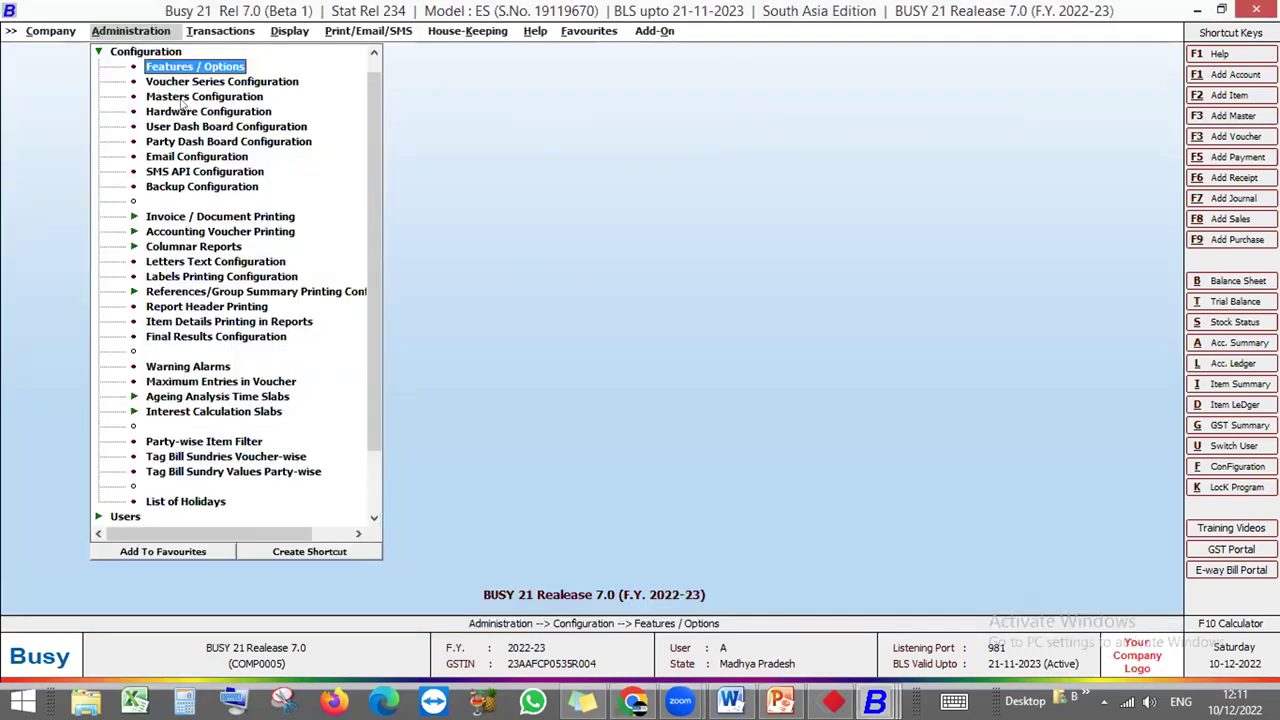
Open the item master of Bagguase Board for modification
click(228, 36)
click(232, 55)
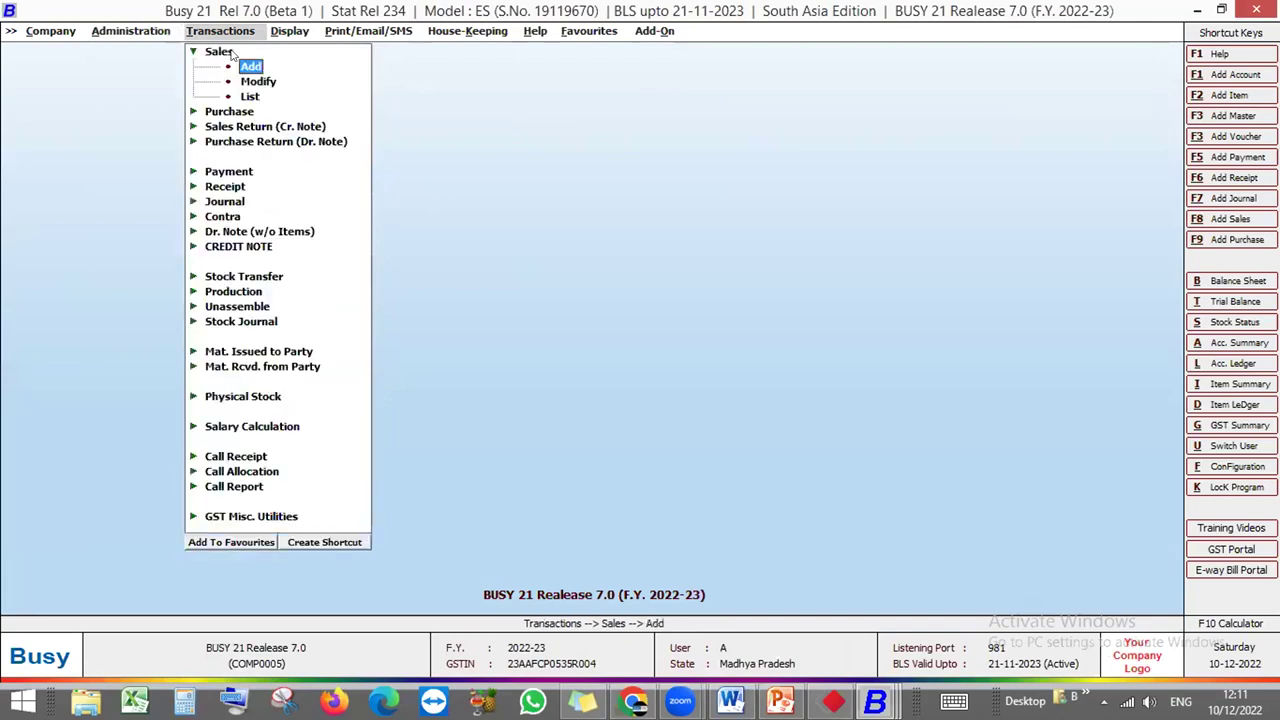
key(Left)
key(Down)
key(Down)
key(Down)
key(Down)
key(Down)
key(Down)
key(Down)
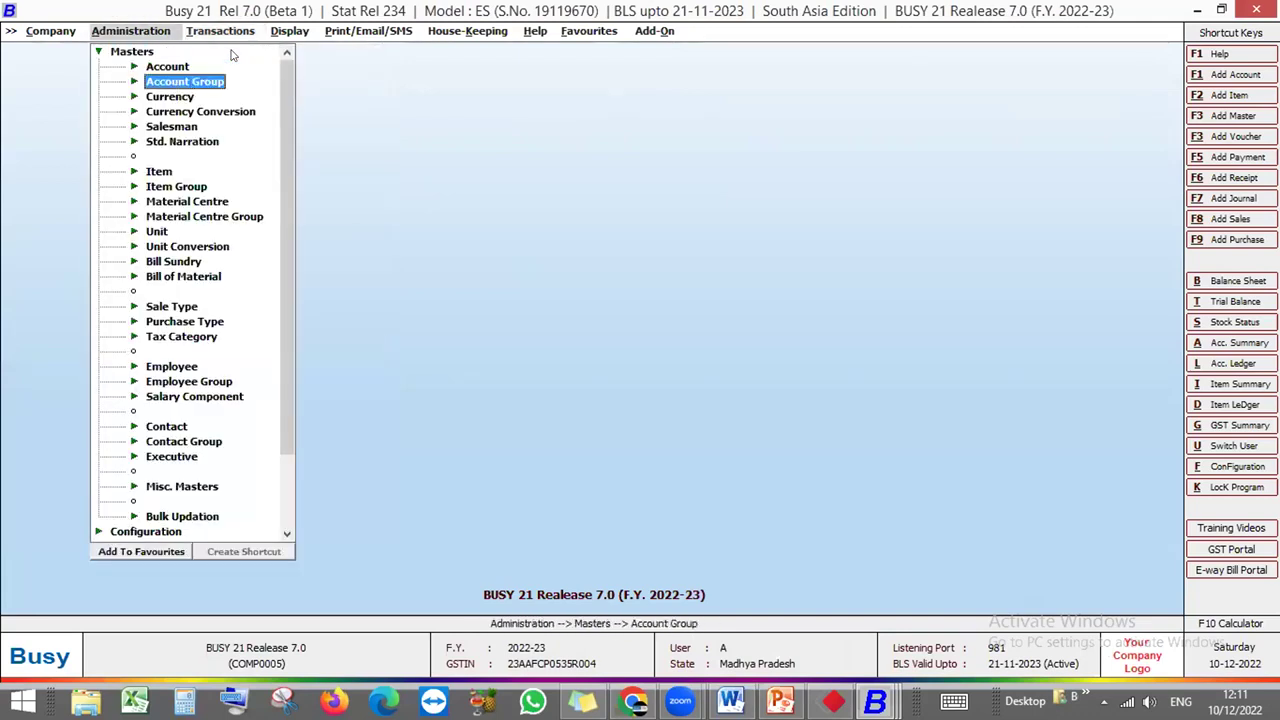
key(Return)
key(Down)
key(Return)
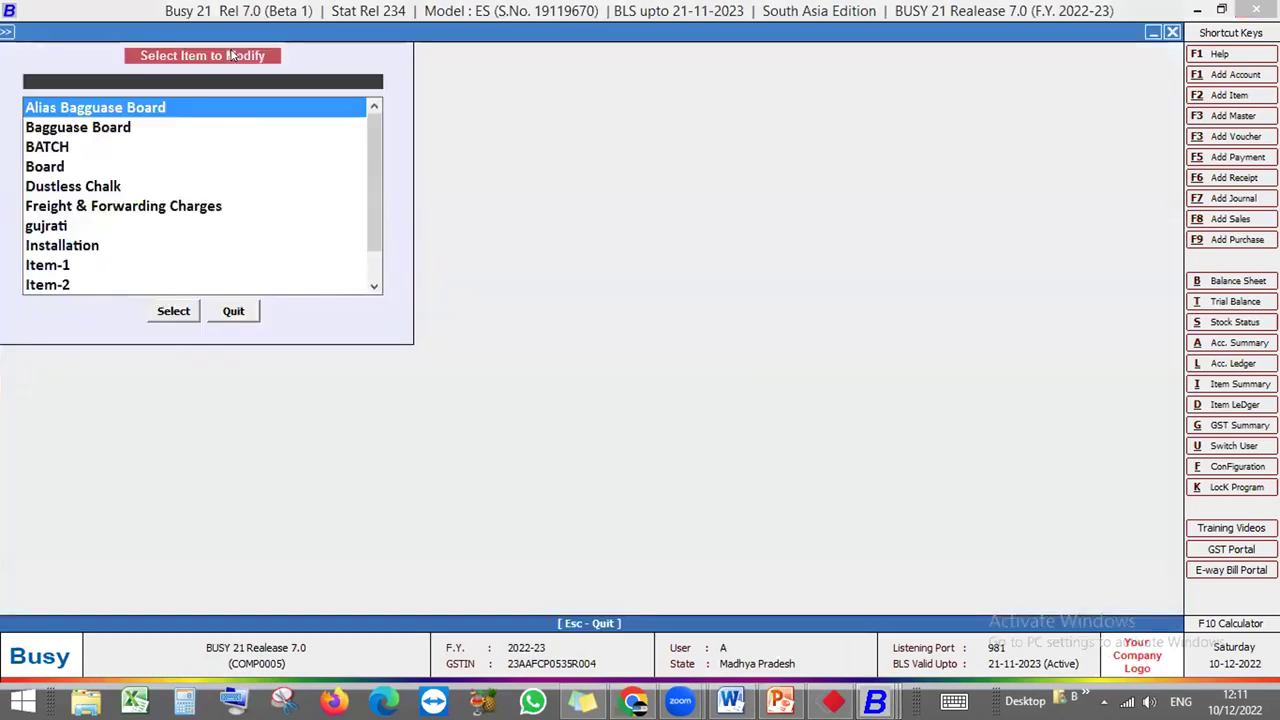
key(Down)
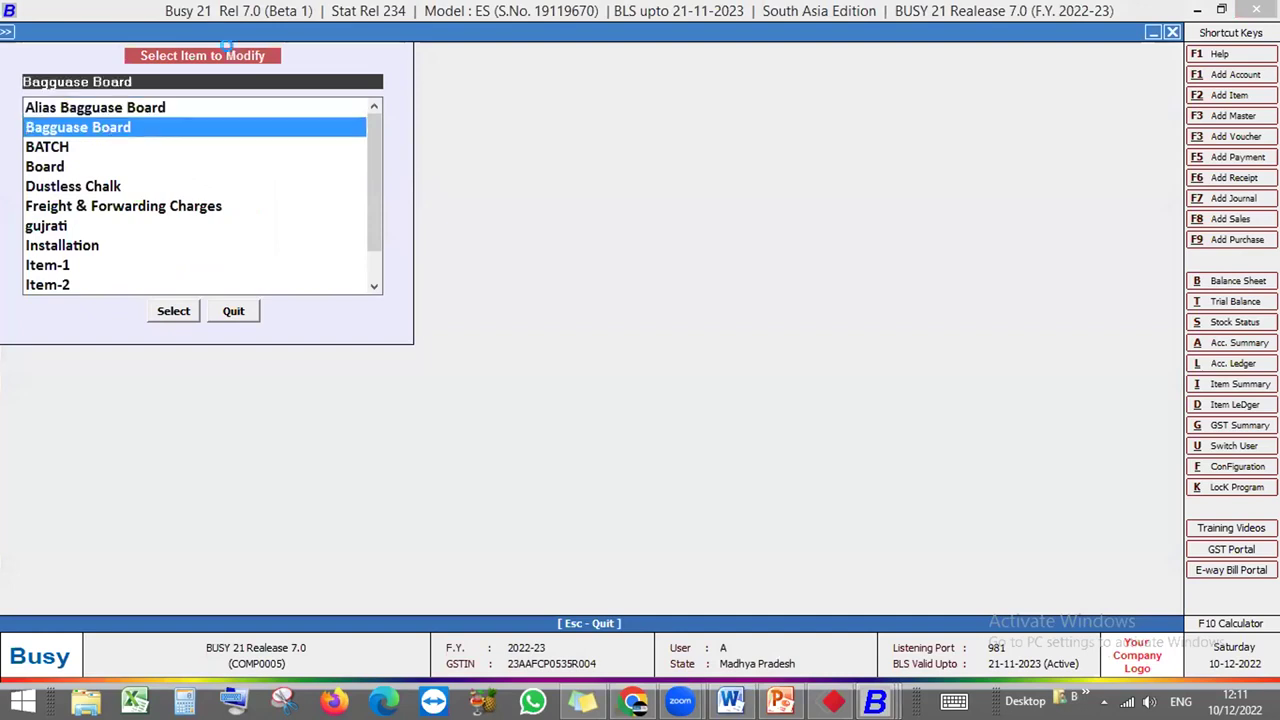
key(Return)
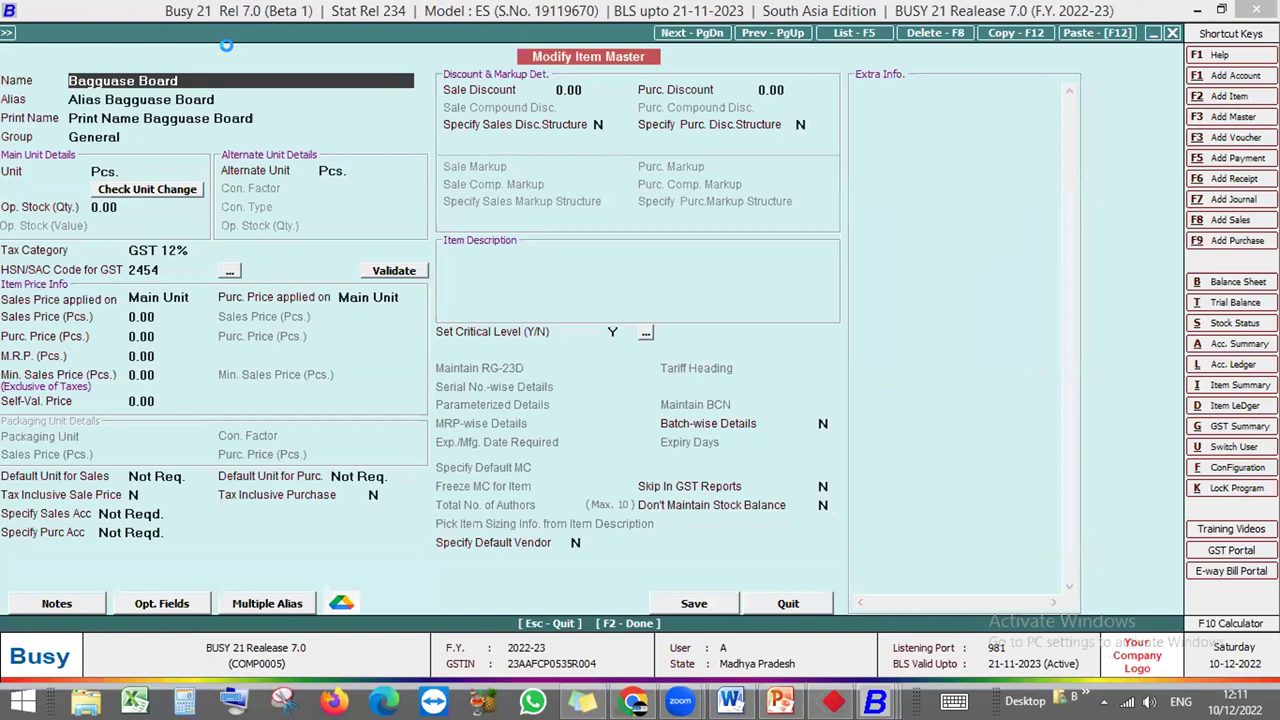
Save the Bagguase Board item and agree to overwrite its existing Google Drive image
key(F2)
key(Return)
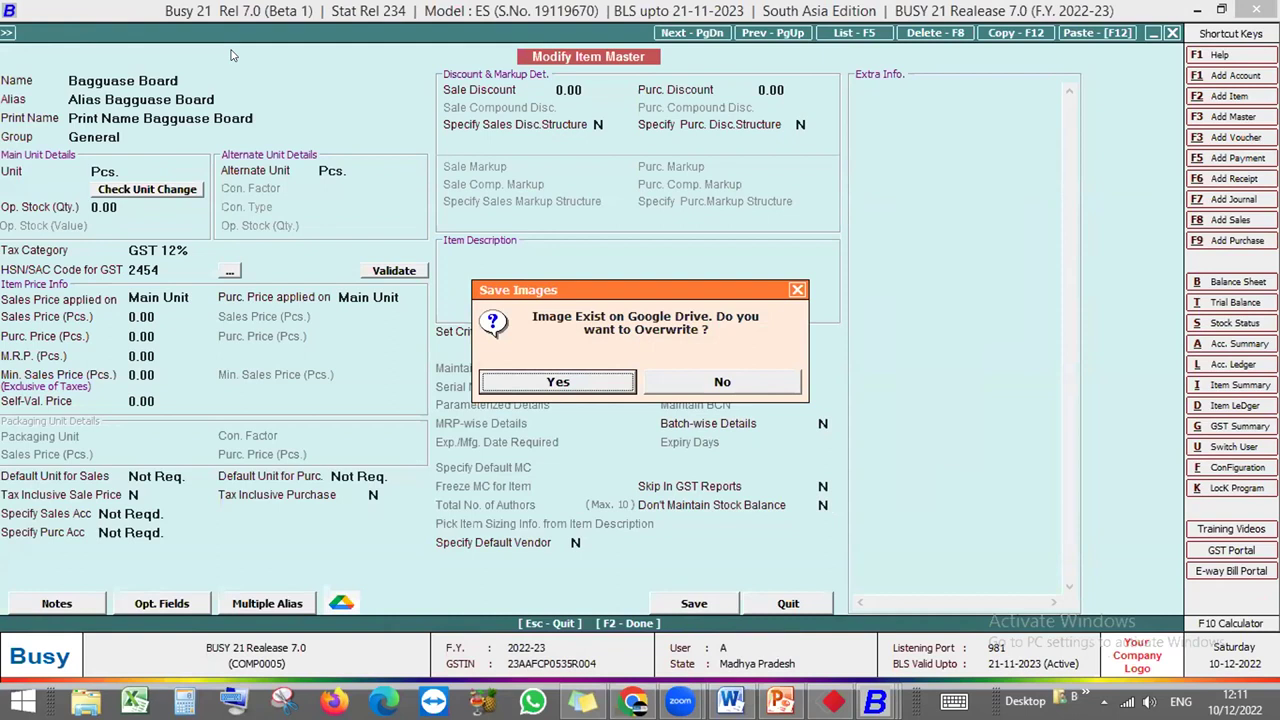
key(Return)
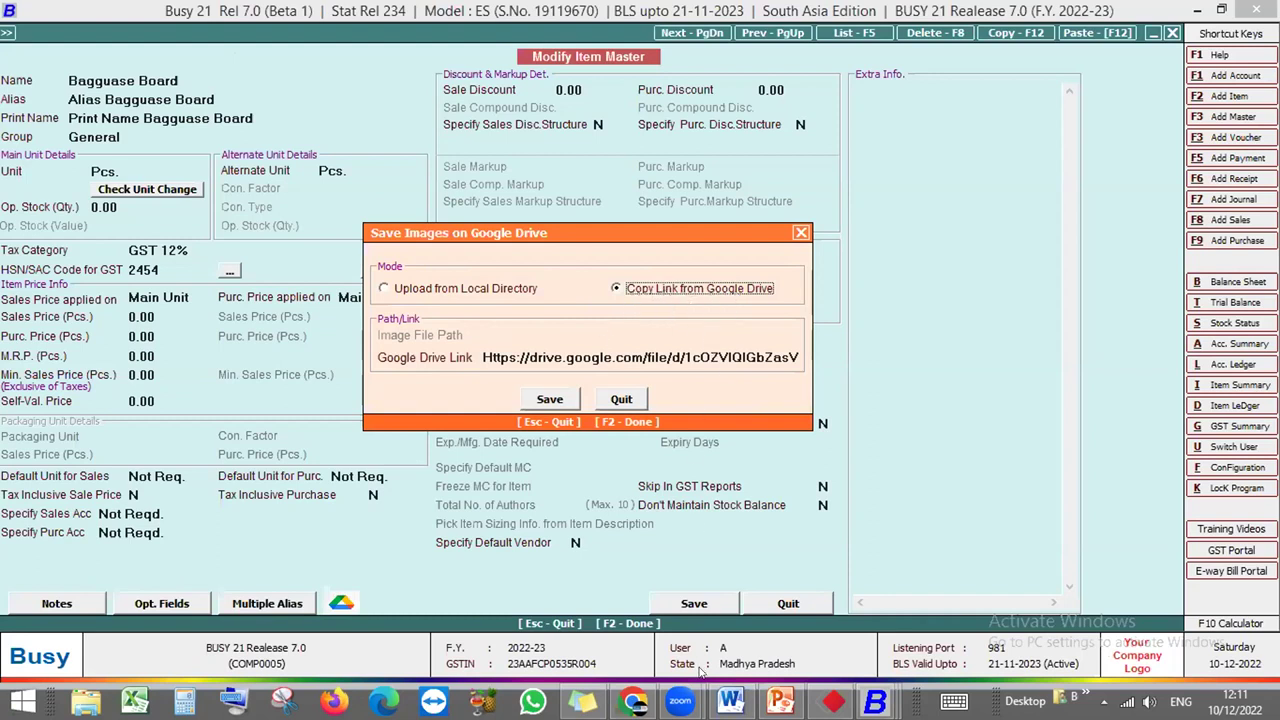
Switch to Google Drive in Chrome and copy the sharing link of download.jpg from My Drive
click(632, 700)
click(392, 16)
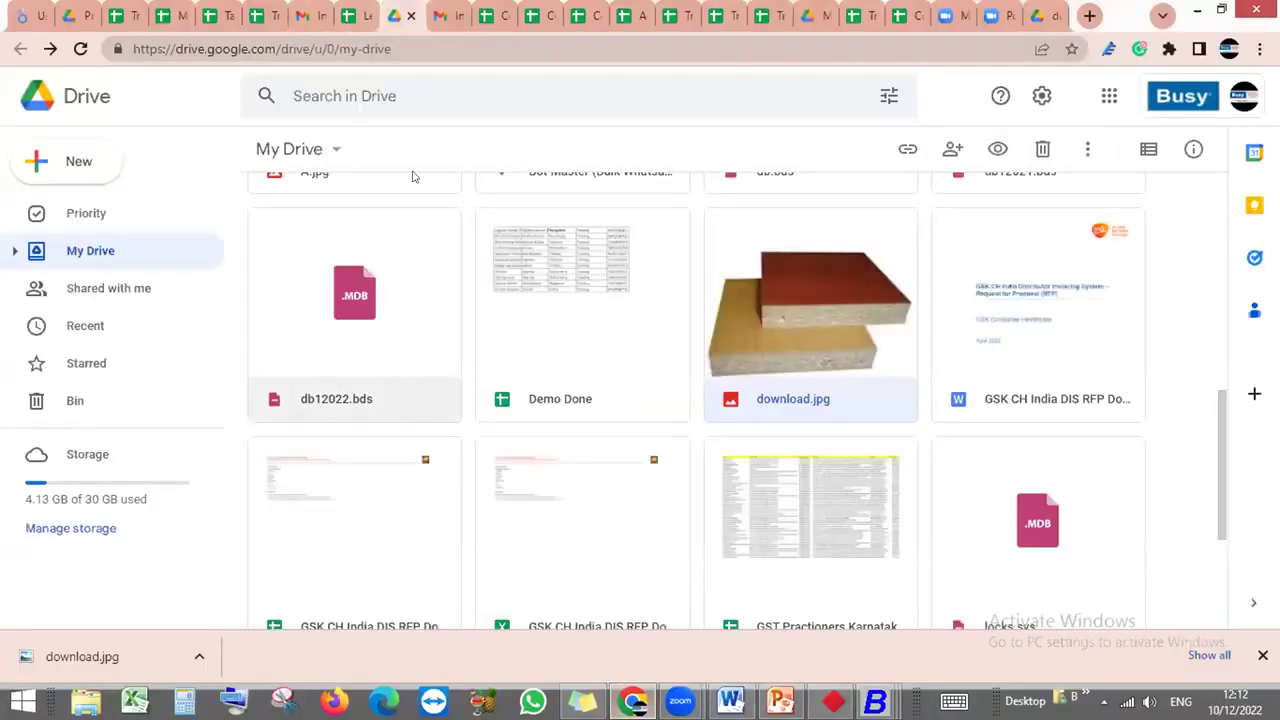
right_click(818, 308)
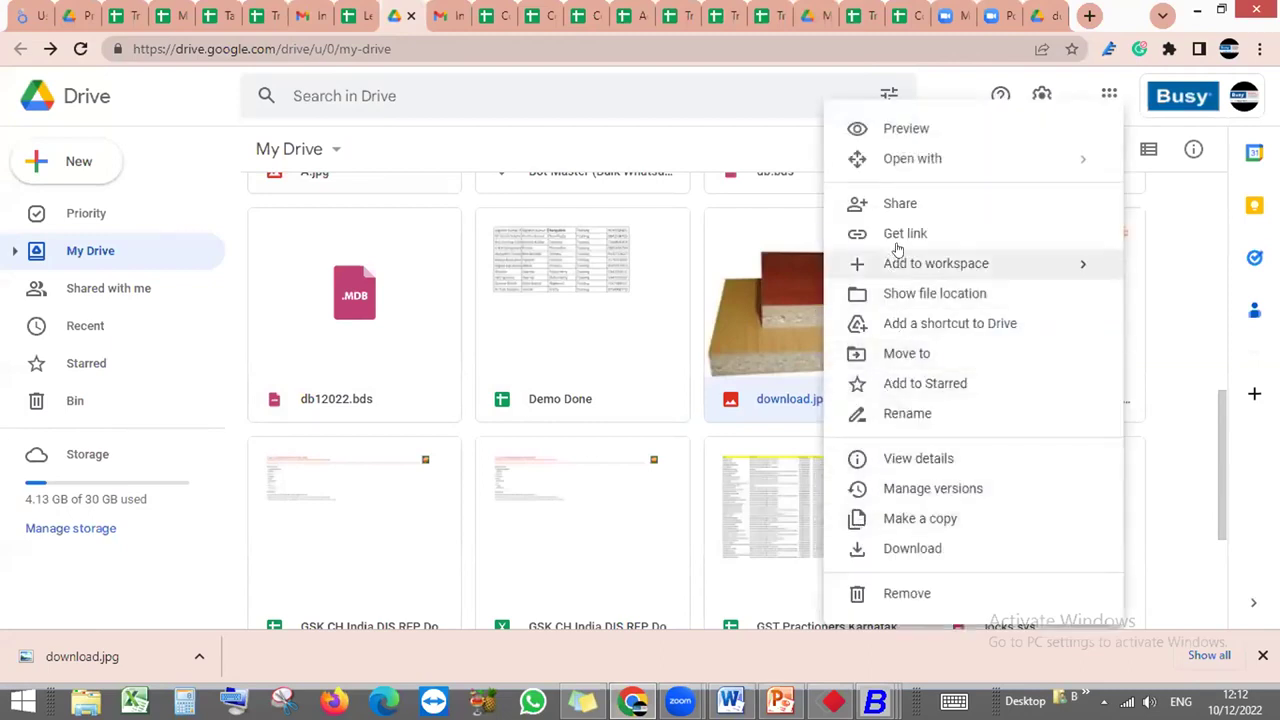
click(713, 344)
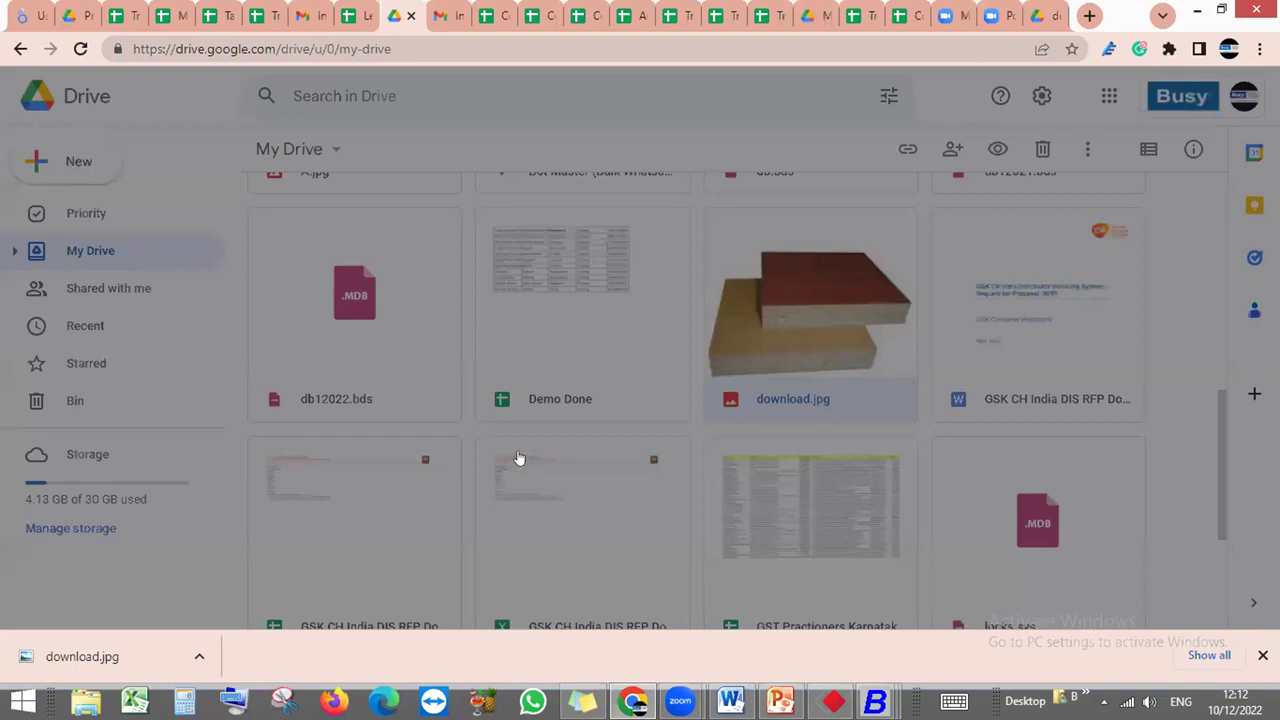
click(487, 499)
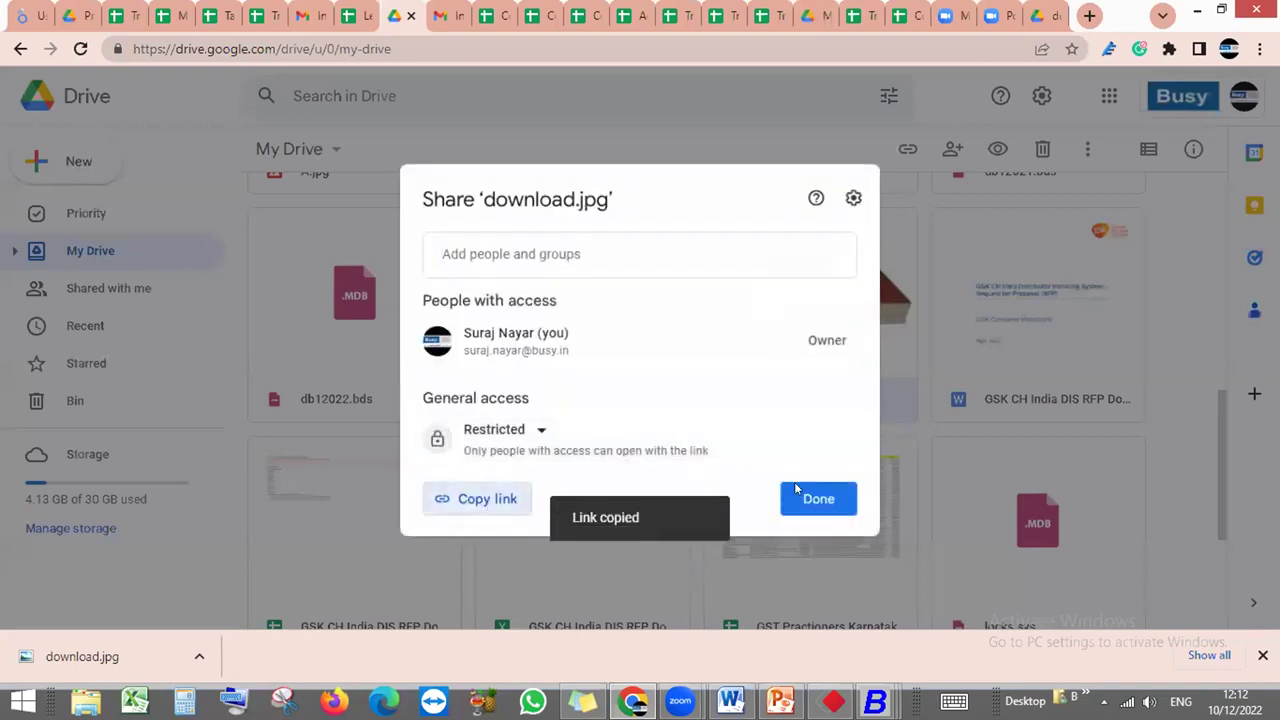
Switch back to BUSY, select the item image's whole Google Drive link, and quit the image dialog without saving
click(876, 702)
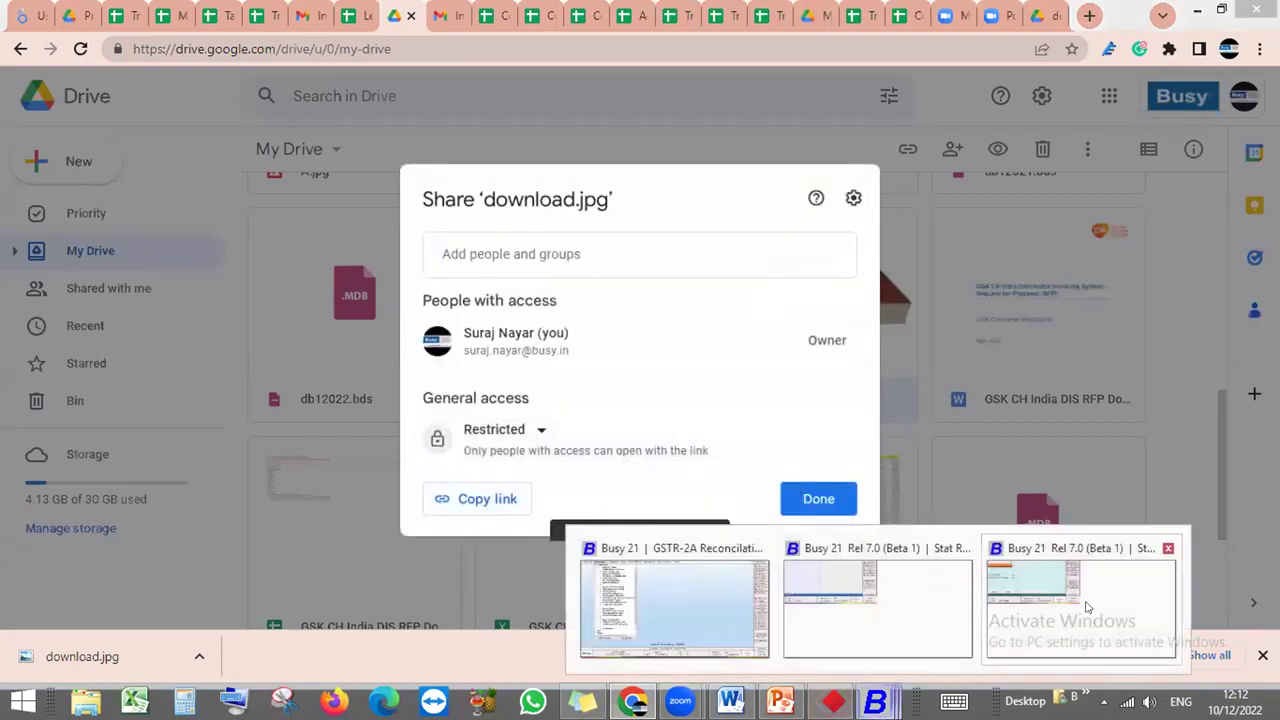
click(1087, 606)
drag(483, 357, 848, 366)
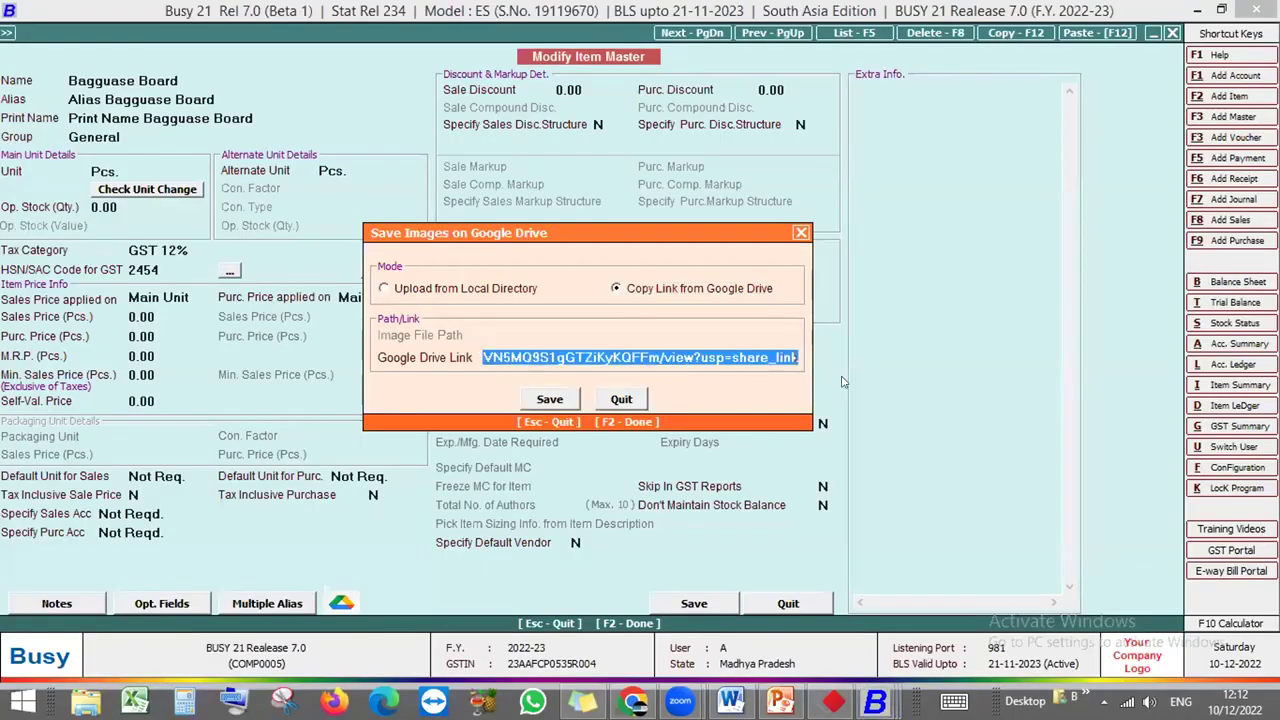
key(Escape)
key(Escape)
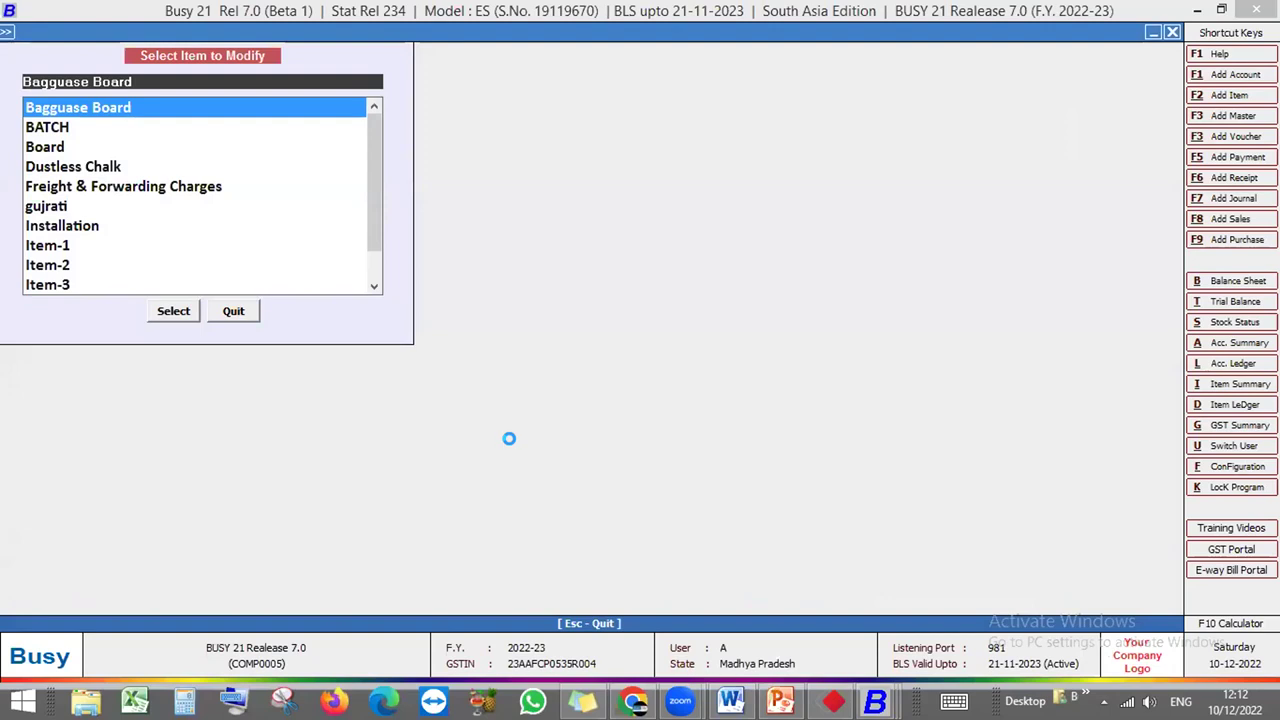
Reopen the Bagguase Board item, view its linked Google Drive image in the browser, and return to BUSY
key(Return)
click(345, 605)
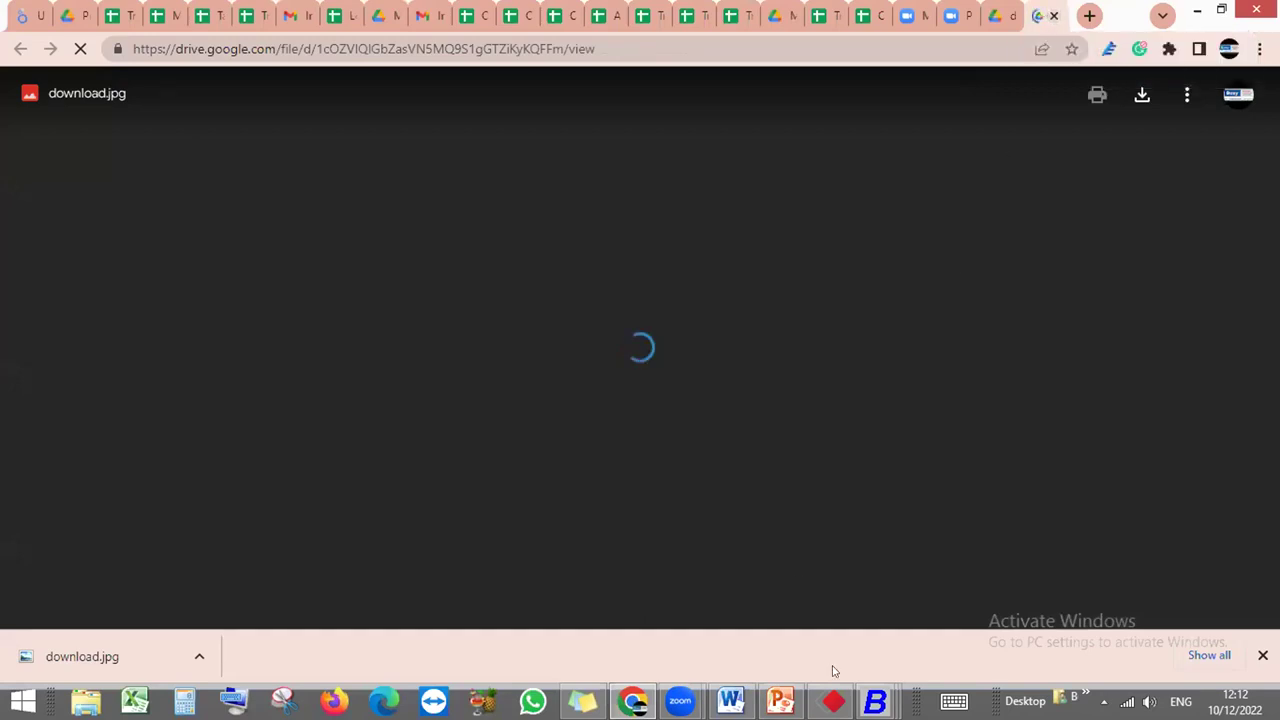
mouse_move(875, 700)
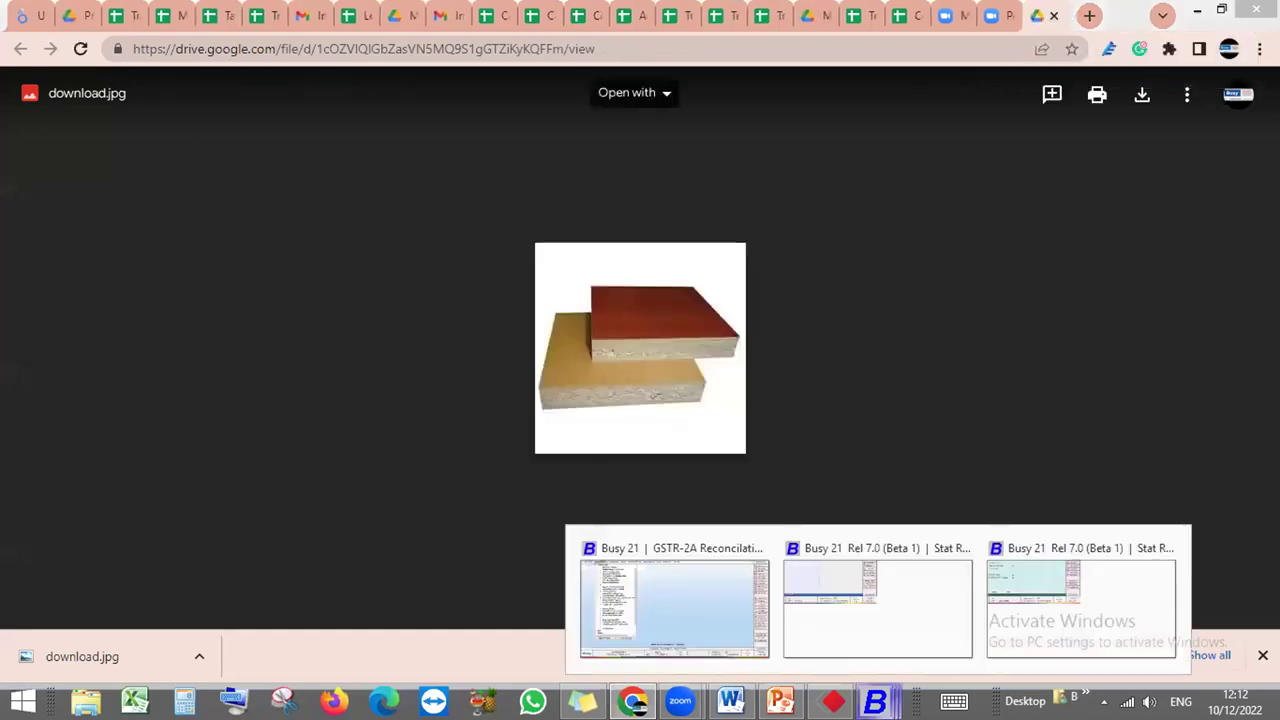
click(662, 555)
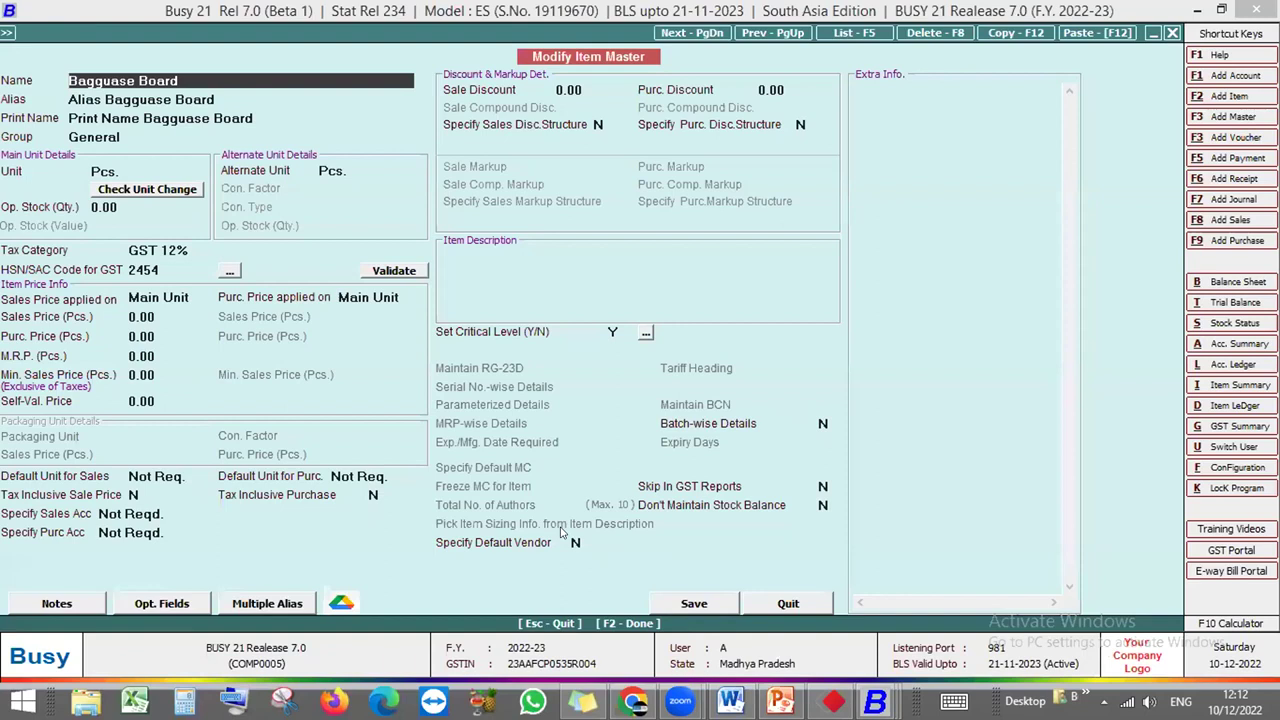
Save the Bagguase Board item again, answer the image overwrite prompt, and leave the item master
click(697, 605)
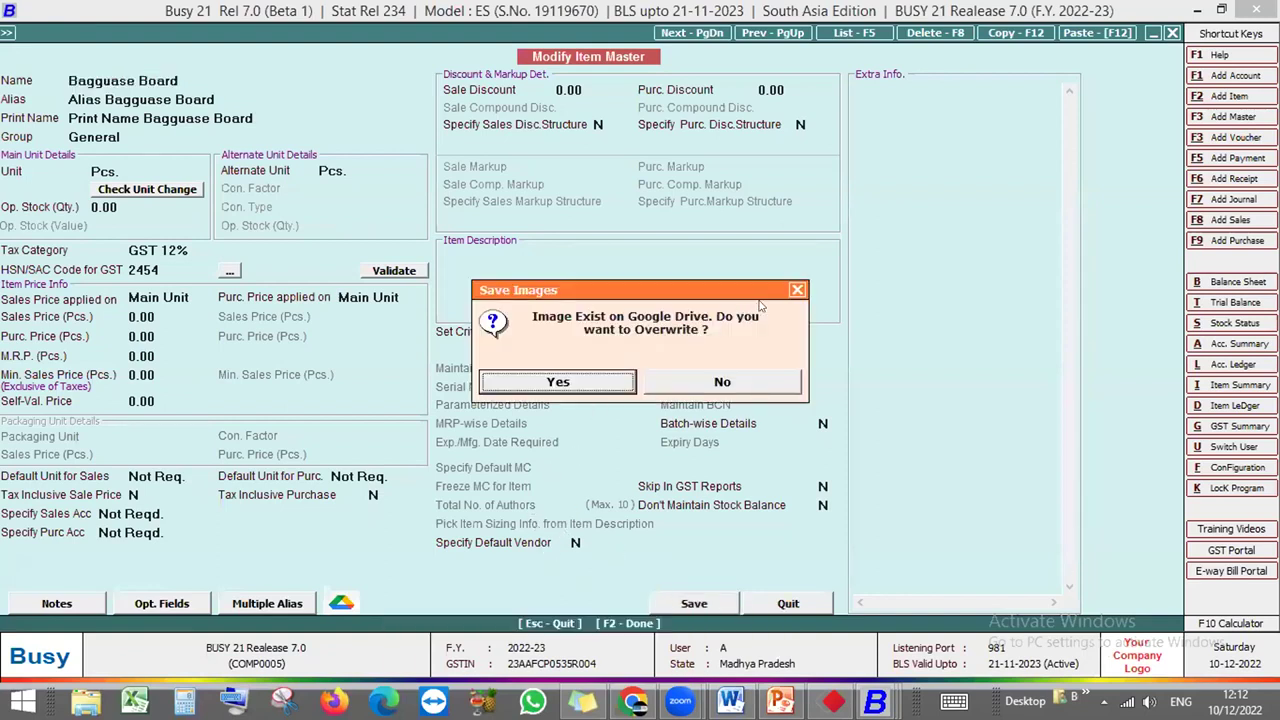
key(Return)
key(Escape)
Open the Main series sales voucher of Global Marketing dated 09-12-2022 for modification
key(Right)
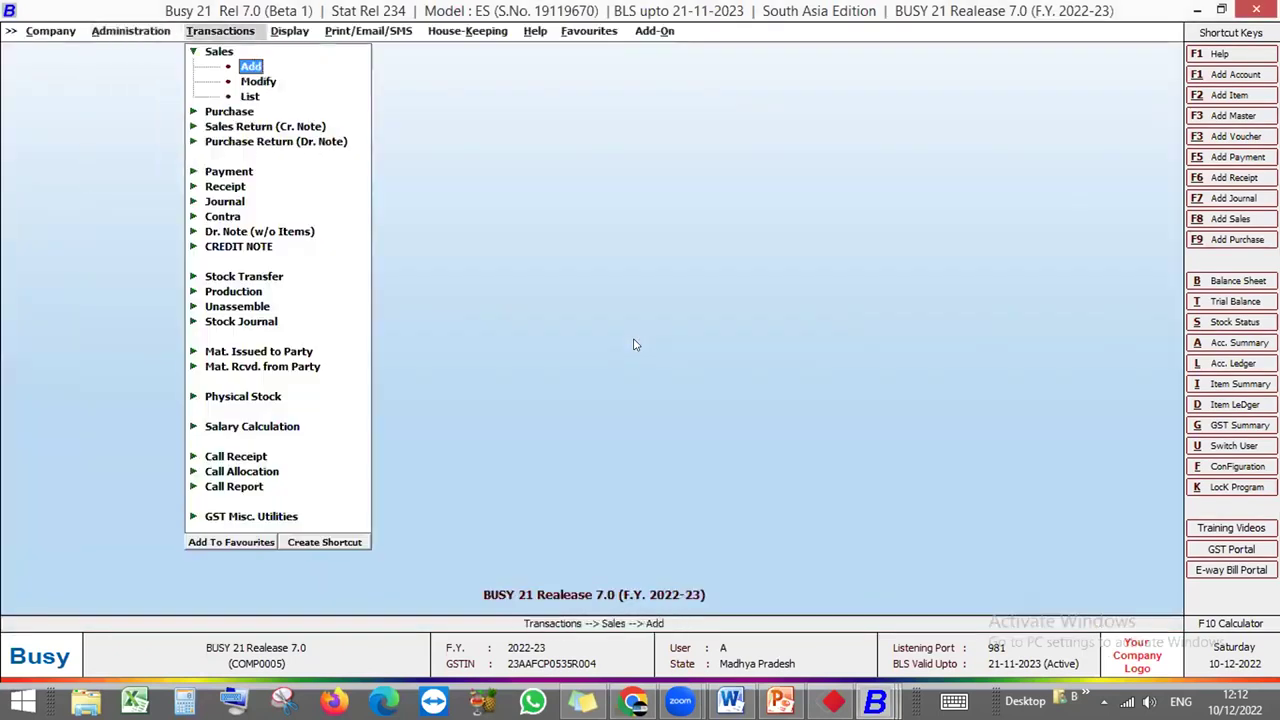
key(Down)
key(Return)
key(Return)
key(Return)
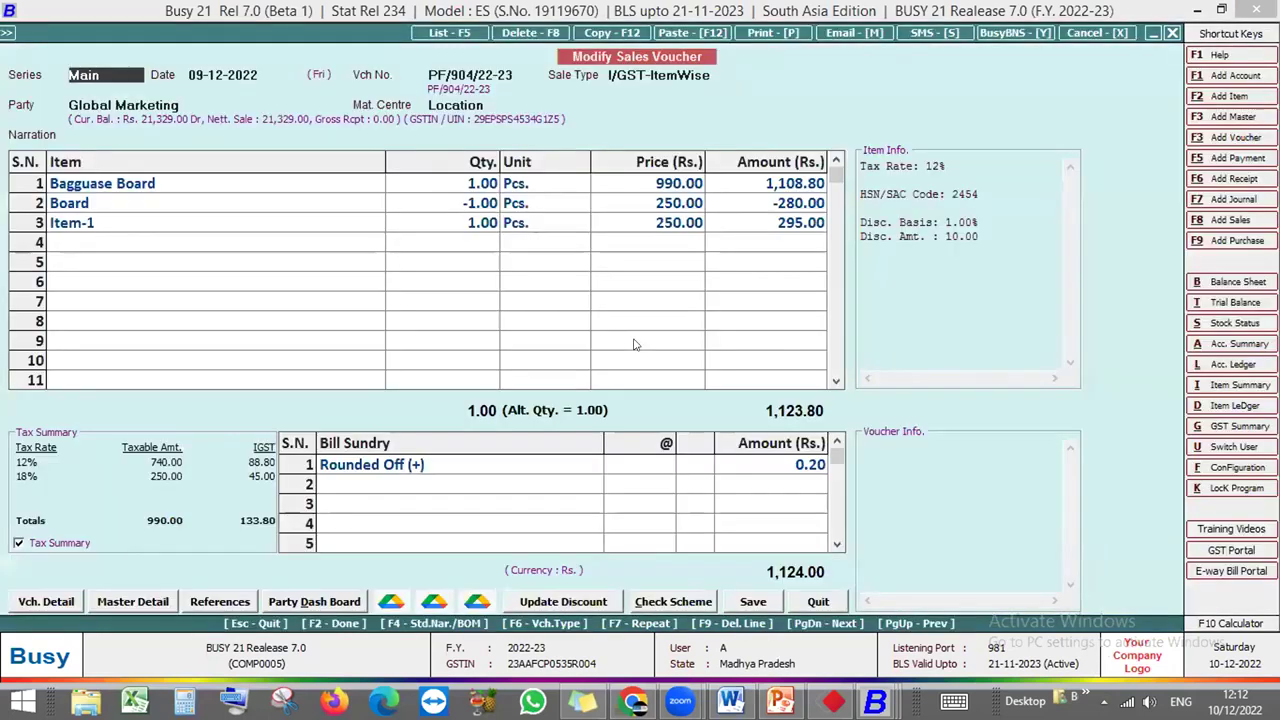
Go through the sales voucher's fields without edits, save it, and agree to overwrite its image on Google Drive
key(Return)
key(Return)
key(Return)
key(Return)
key(Return)
key(Return)
key(Return)
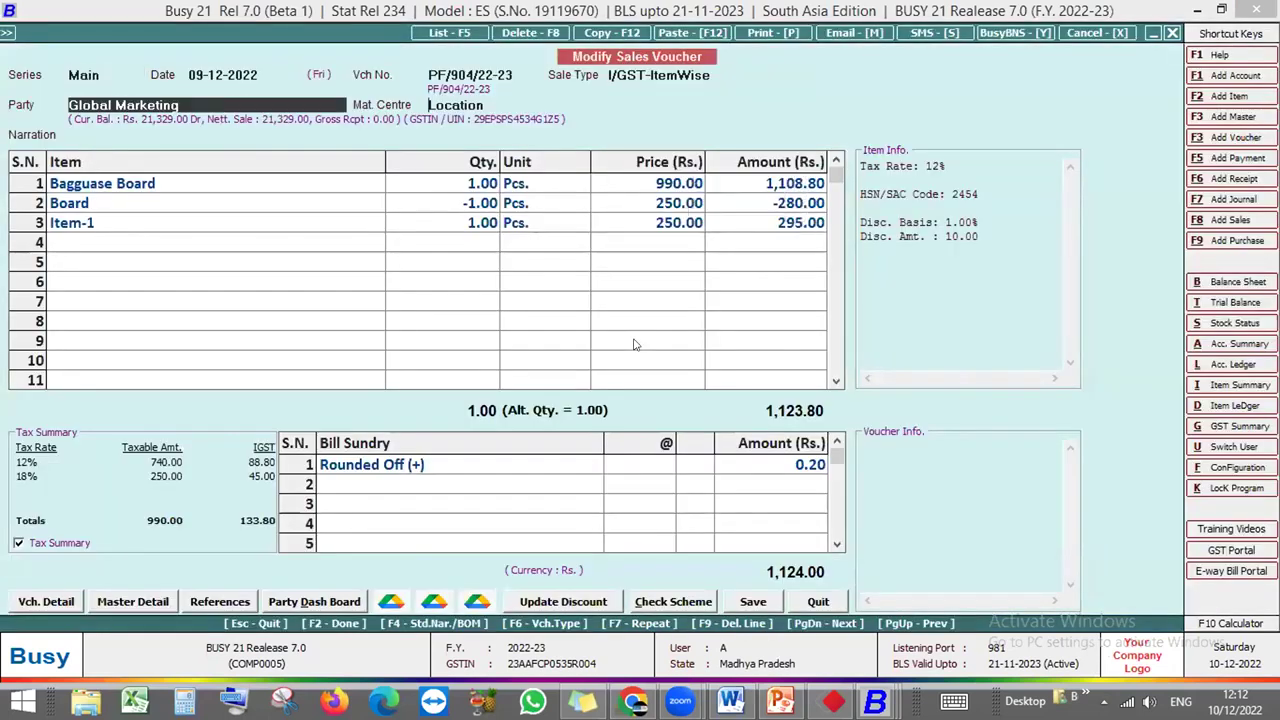
key(Return)
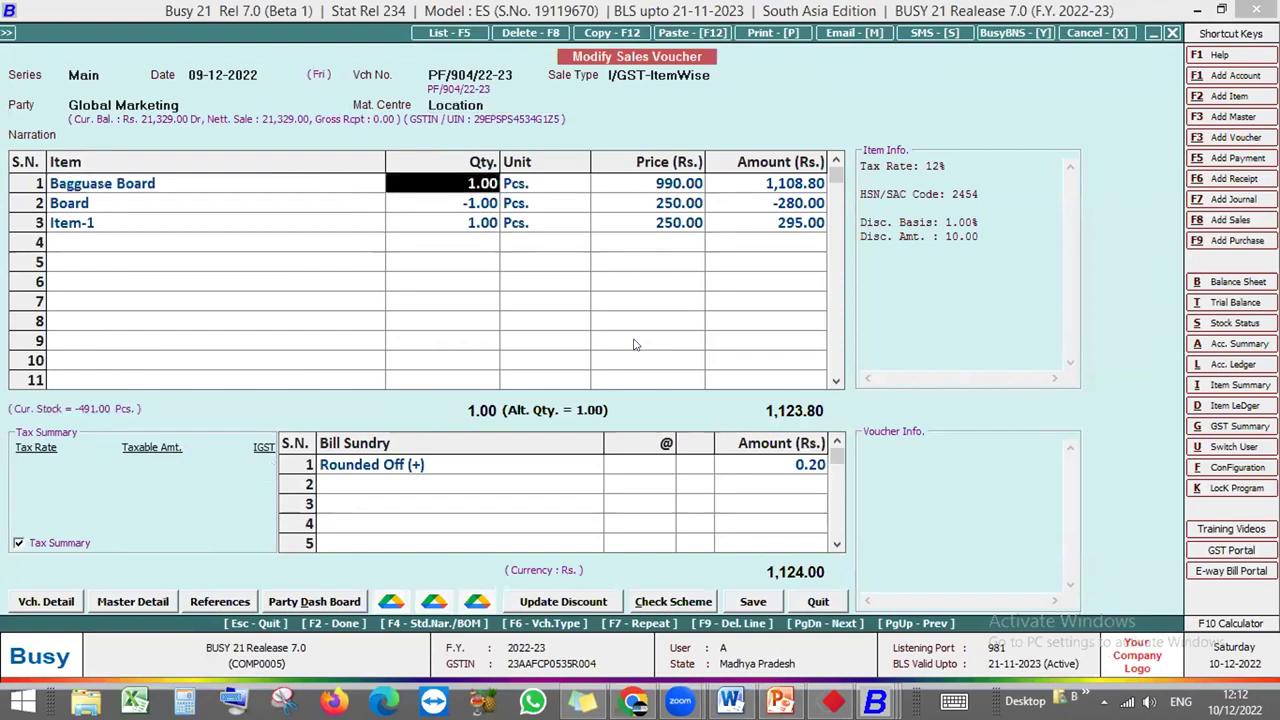
key(Tab)
key(F2)
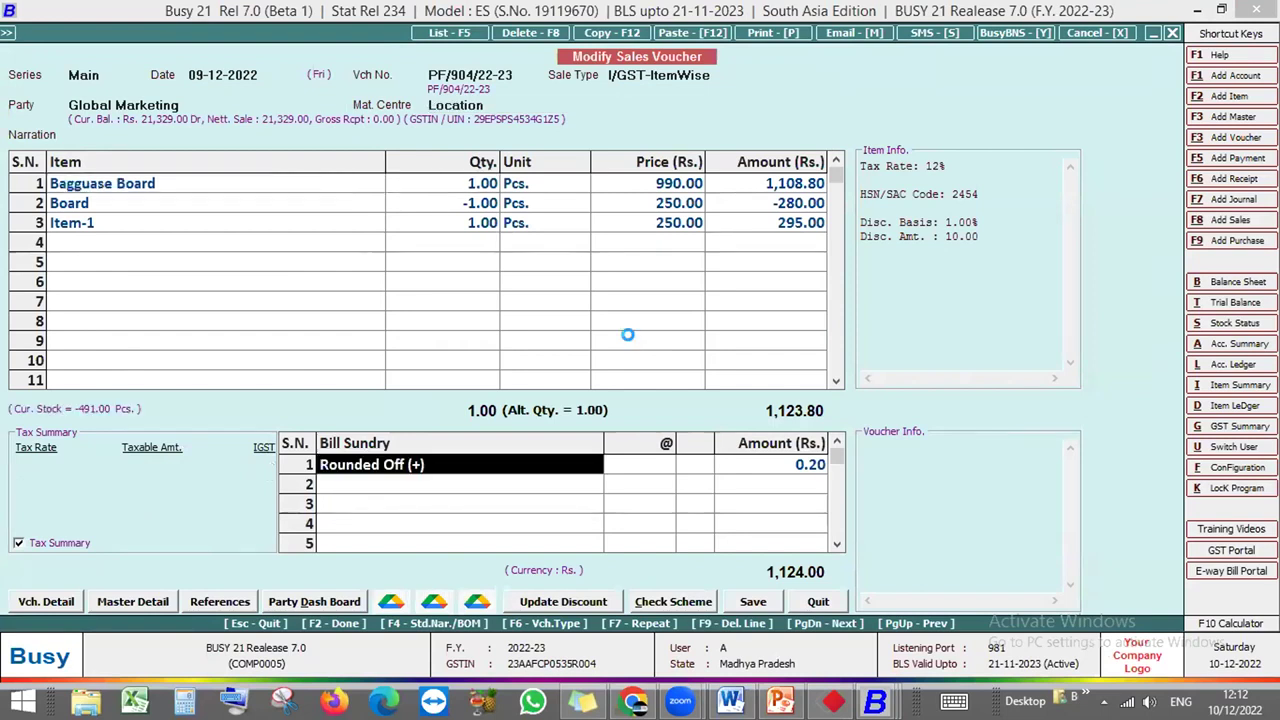
key(F2)
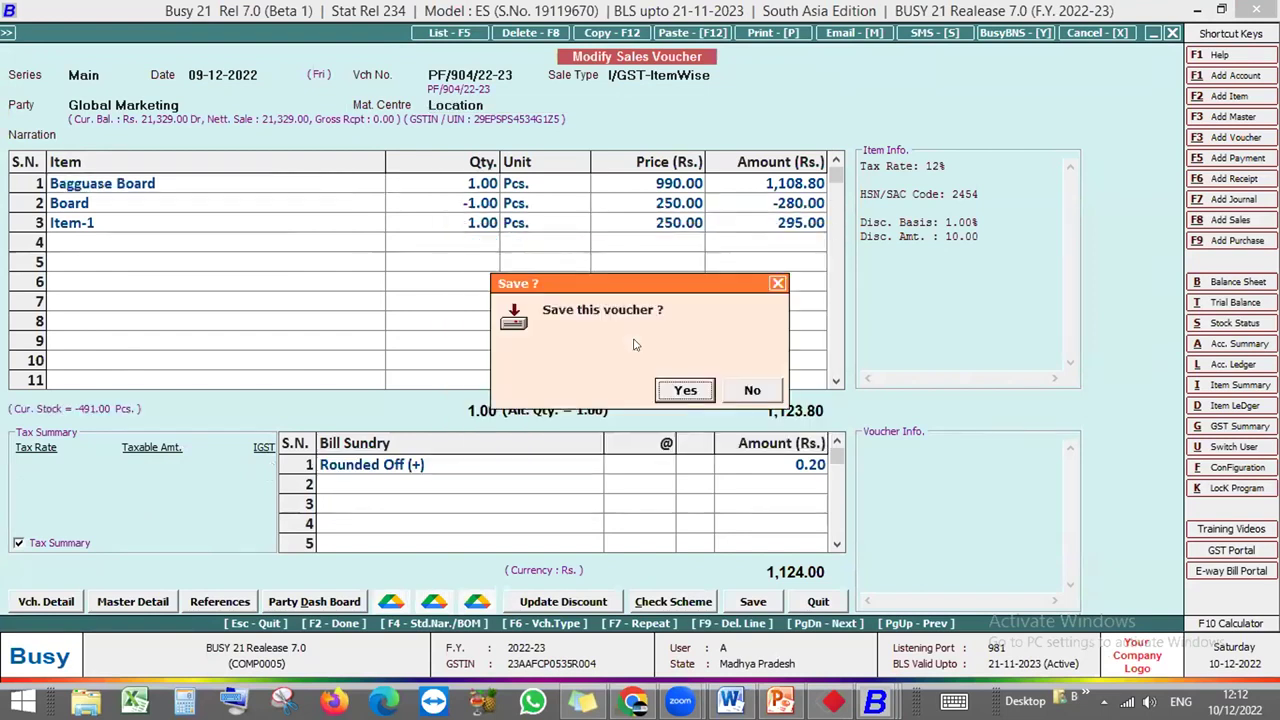
key(Return)
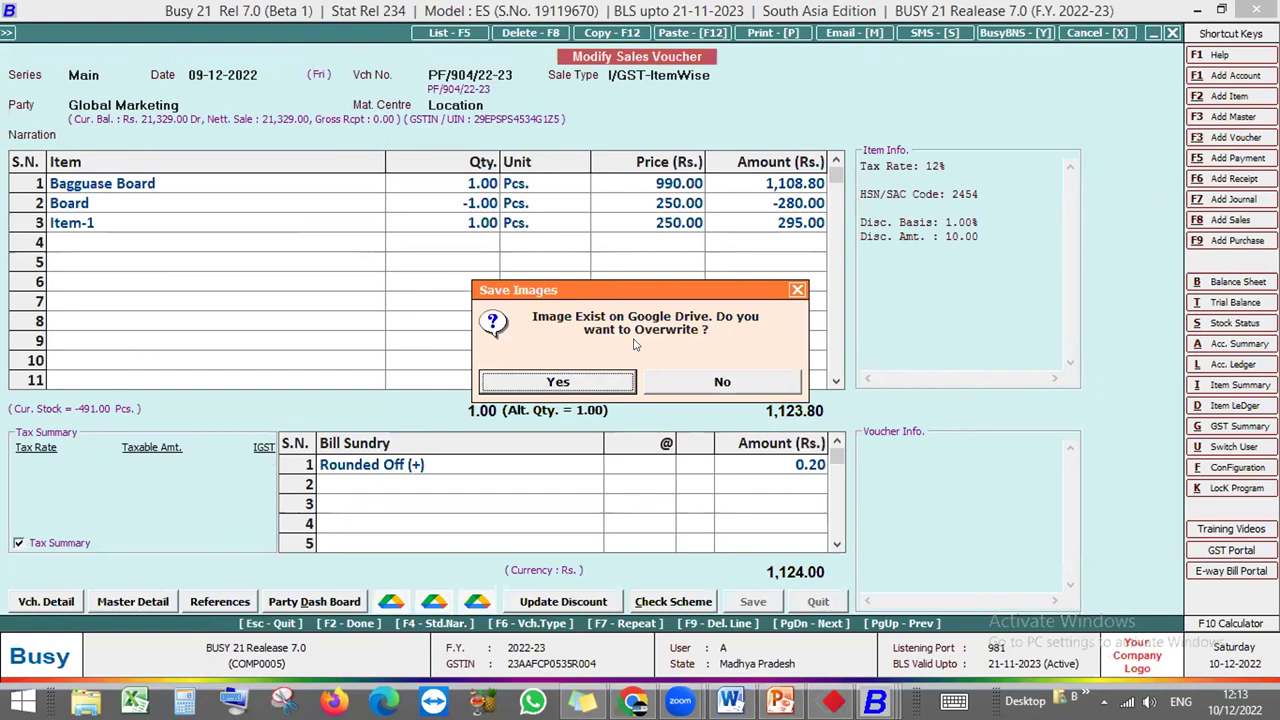
key(Return)
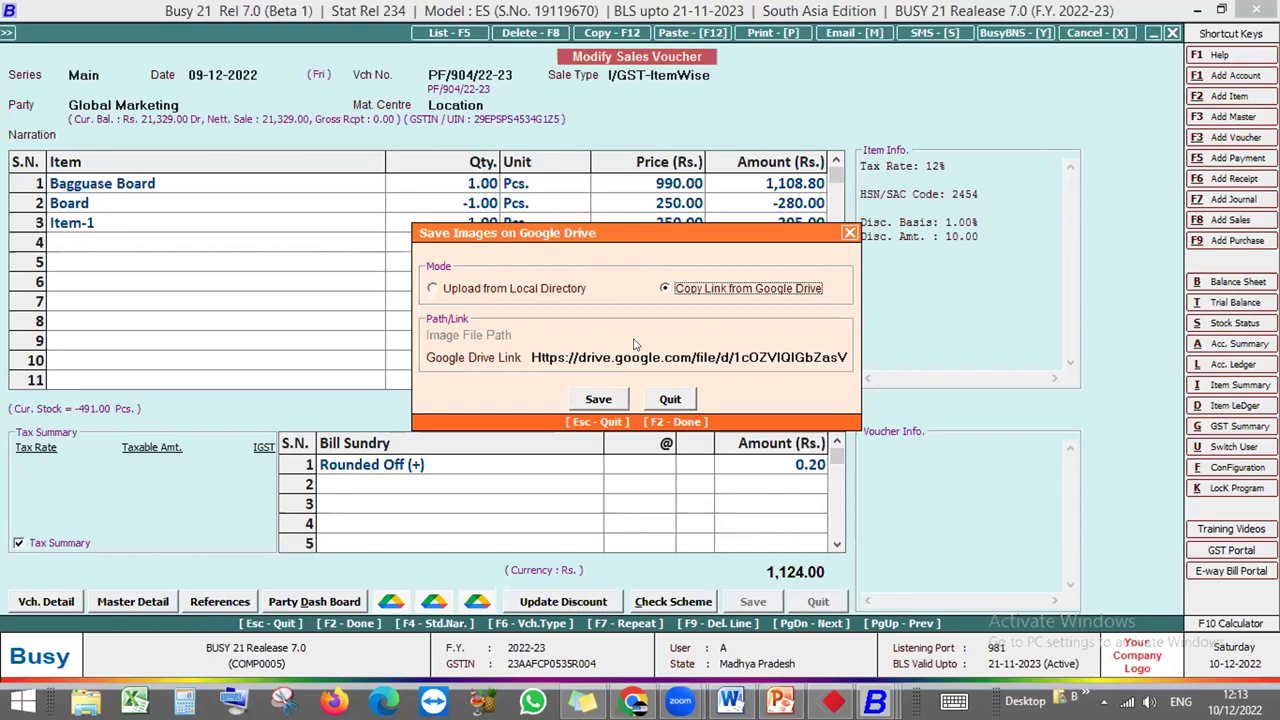
Check the linked Google Drive image of the sales voucher, quit its image settings, and decline printing the sales invoice
click(537, 358)
drag(577, 356, 885, 352)
click(664, 399)
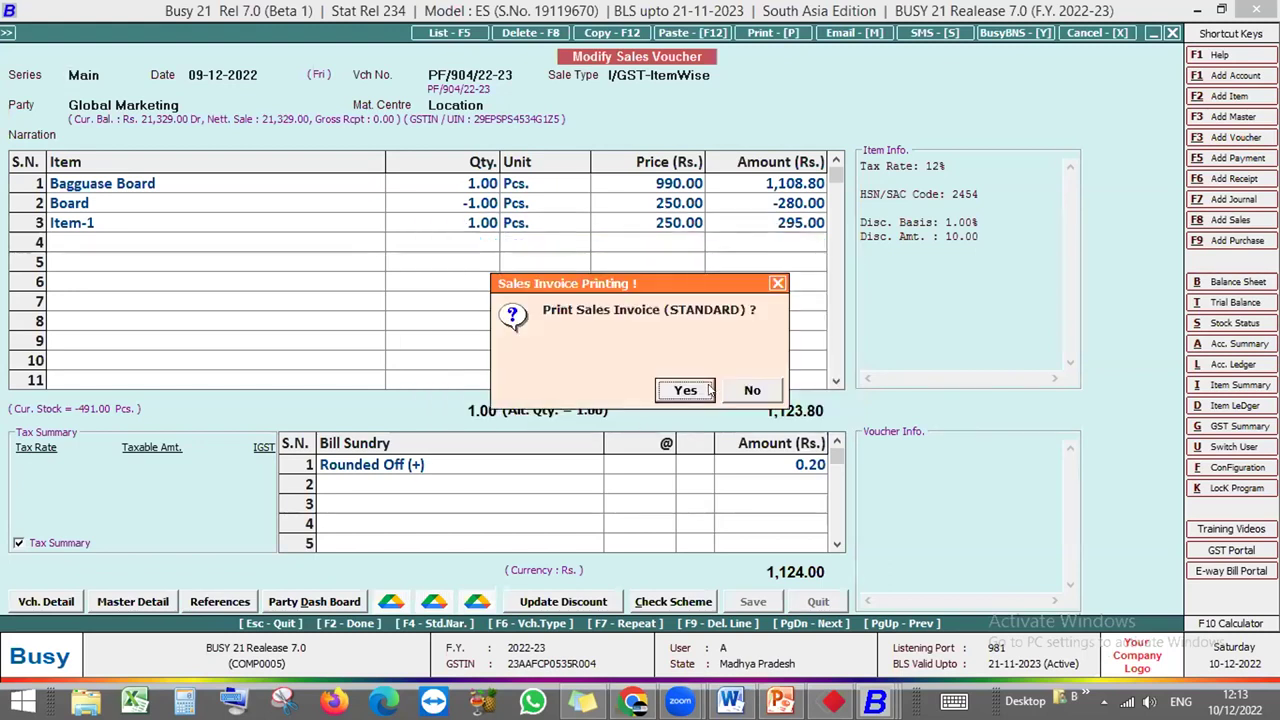
click(753, 390)
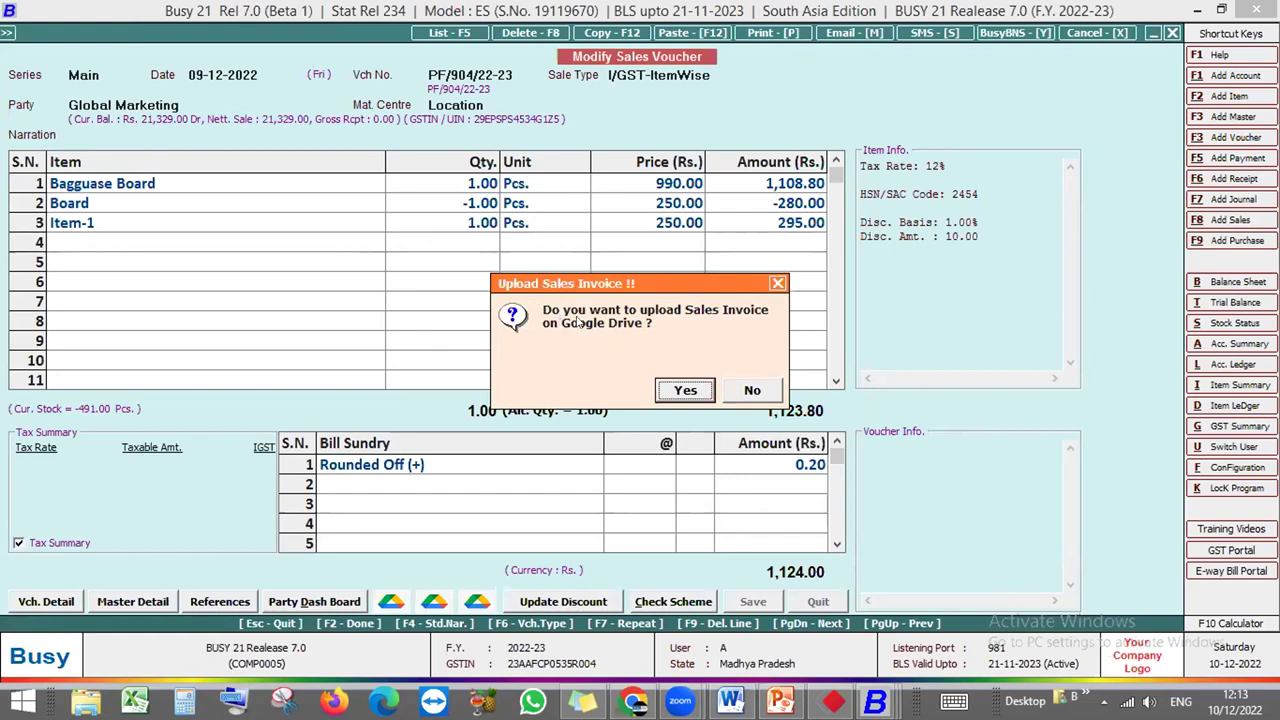
Agree to upload the sales invoice to Google Drive, acknowledge the upload, and leave the voucher
click(692, 396)
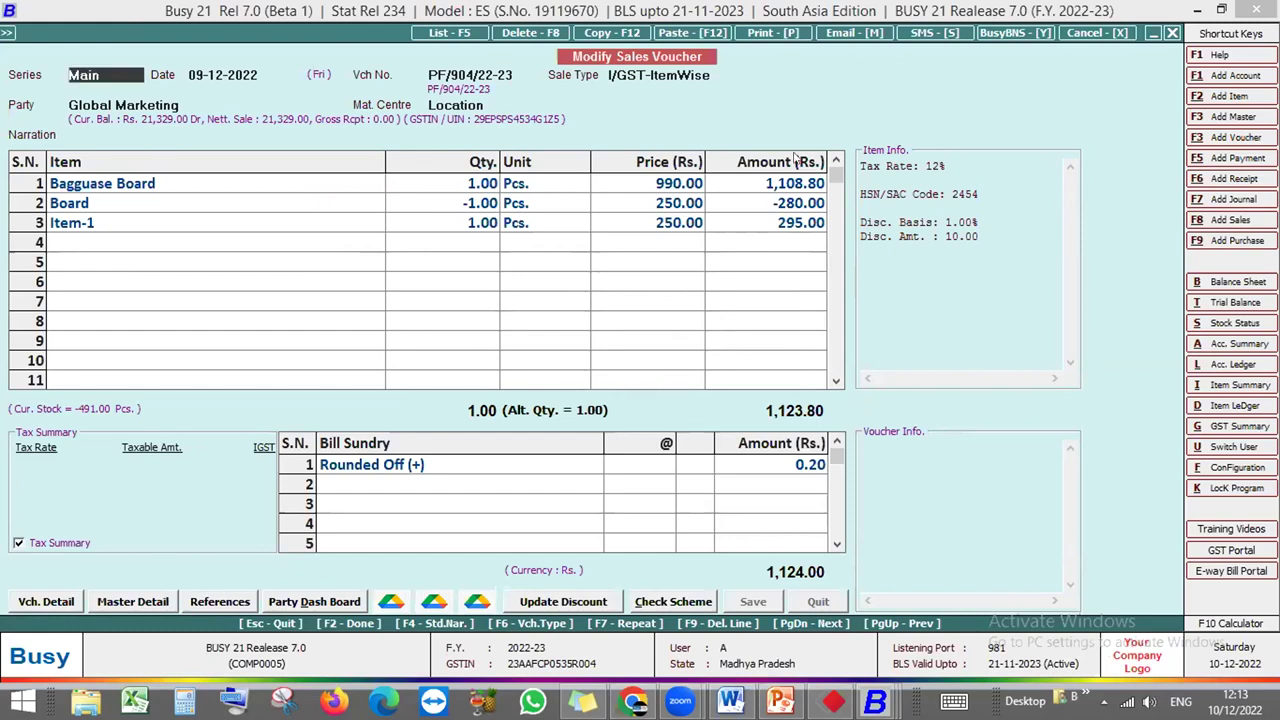
click(831, 404)
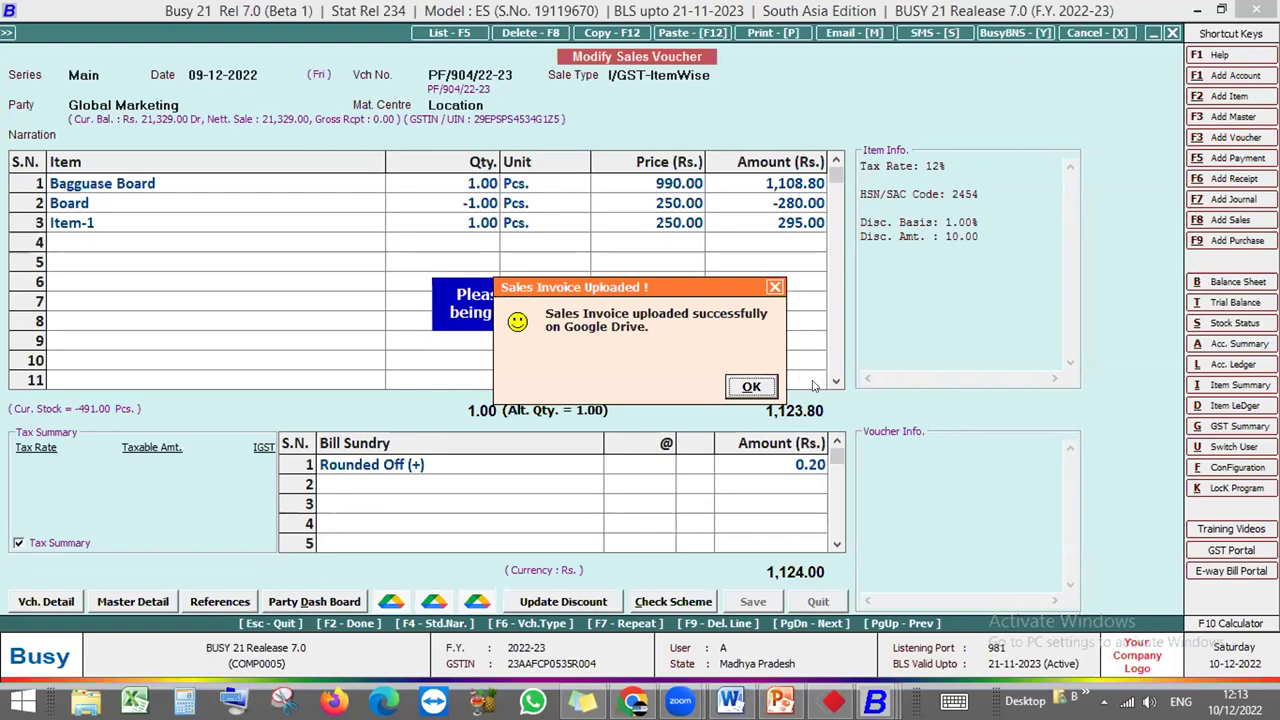
key(Return)
key(Escape)
Load Main series Sale vouchers of all statuses from 01-04-2022 to 09-12-2022 in the bulk upload of Busy invoices/documents on Google Drive
key(Left)
key(Down)
key(Down)
key(Down)
key(Down)
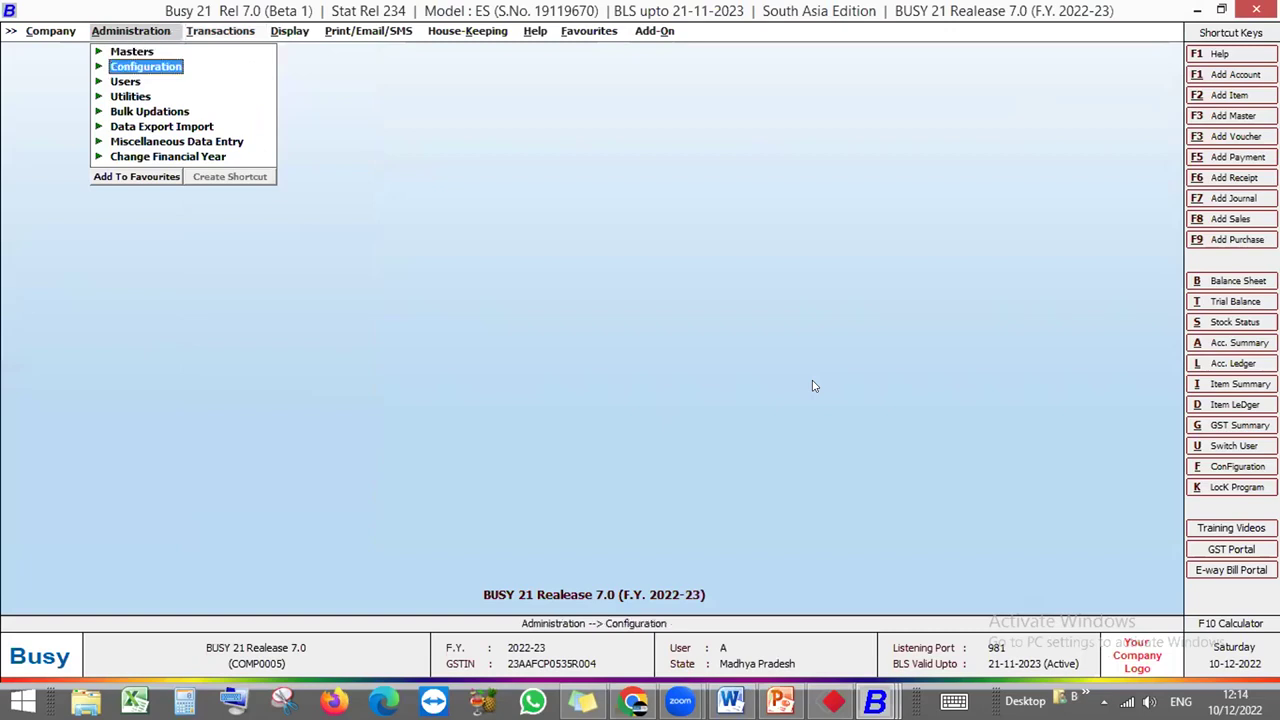
key(Return)
key(Down)
key(Down)
key(Down)
key(Down)
key(Down)
key(Down)
key(Down)
key(Down)
key(Down)
key(Down)
key(Down)
key(Down)
key(Down)
key(Down)
key(Down)
key(Down)
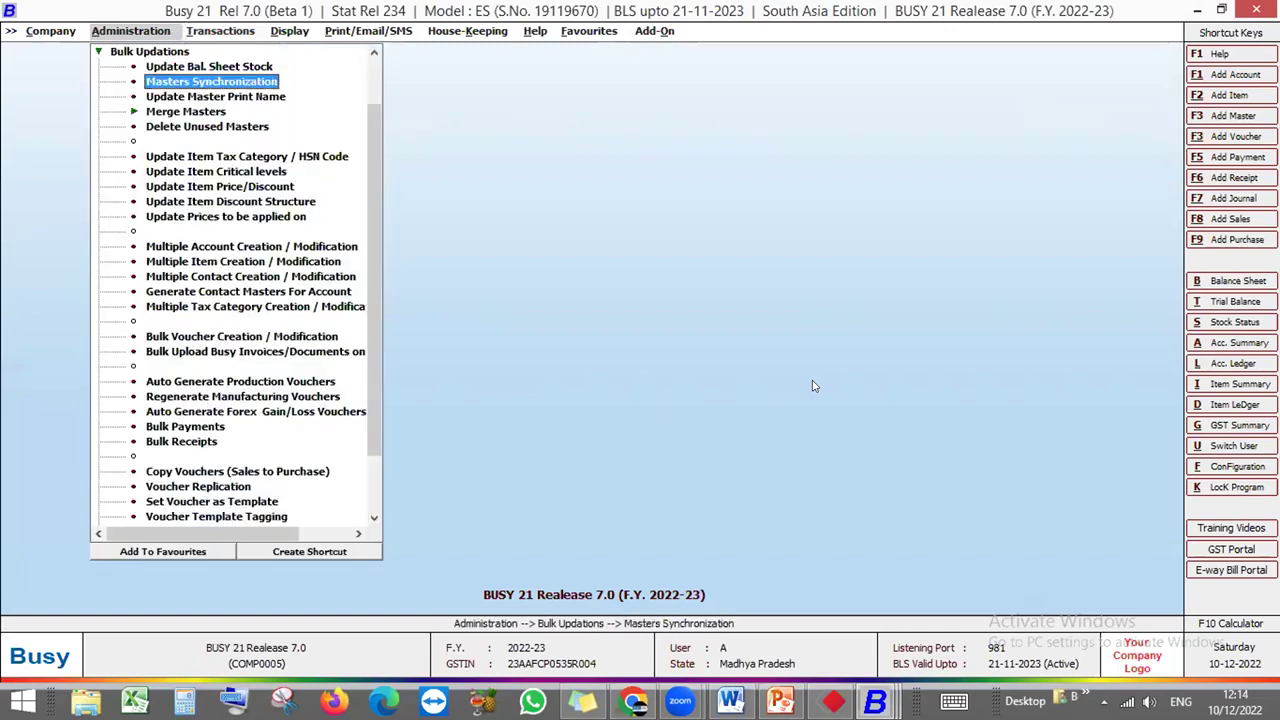
key(Return)
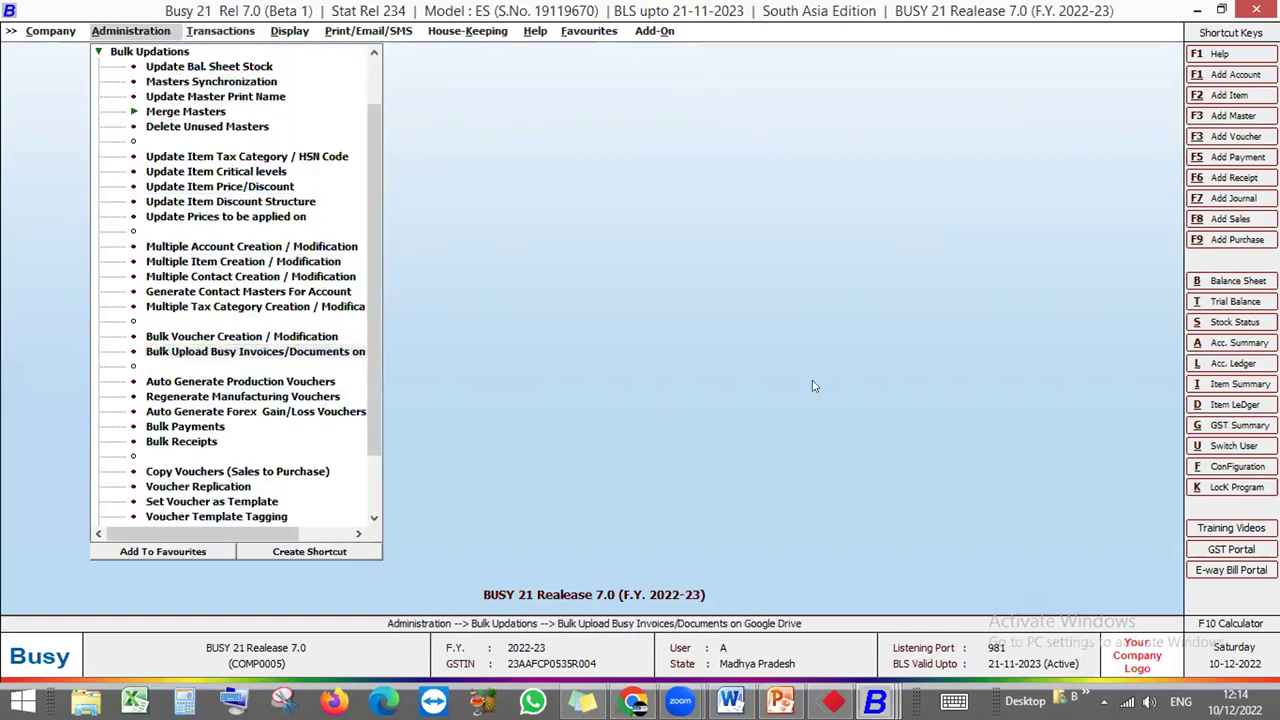
key(Return)
key(Return)
key(Return)
key(Return)
key(Return)
key(Return)
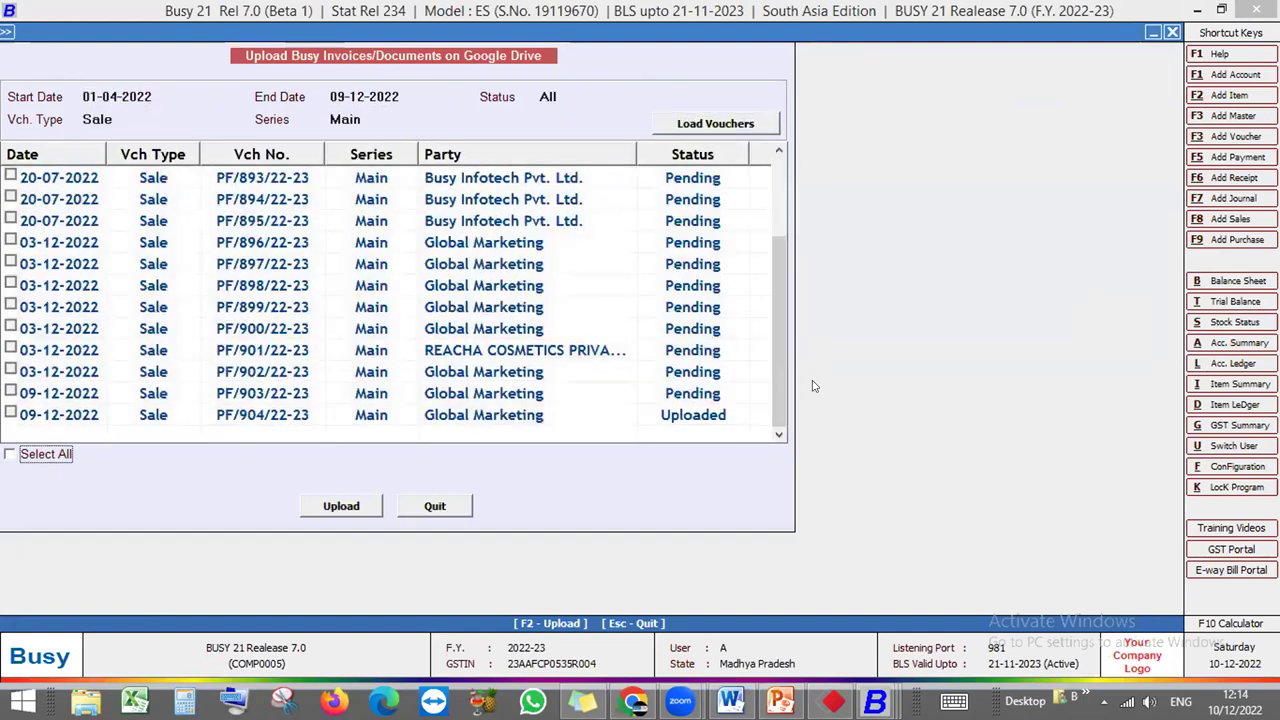
Mark all listed vouchers for upload and quit the bulk upload without uploading them
click(46, 454)
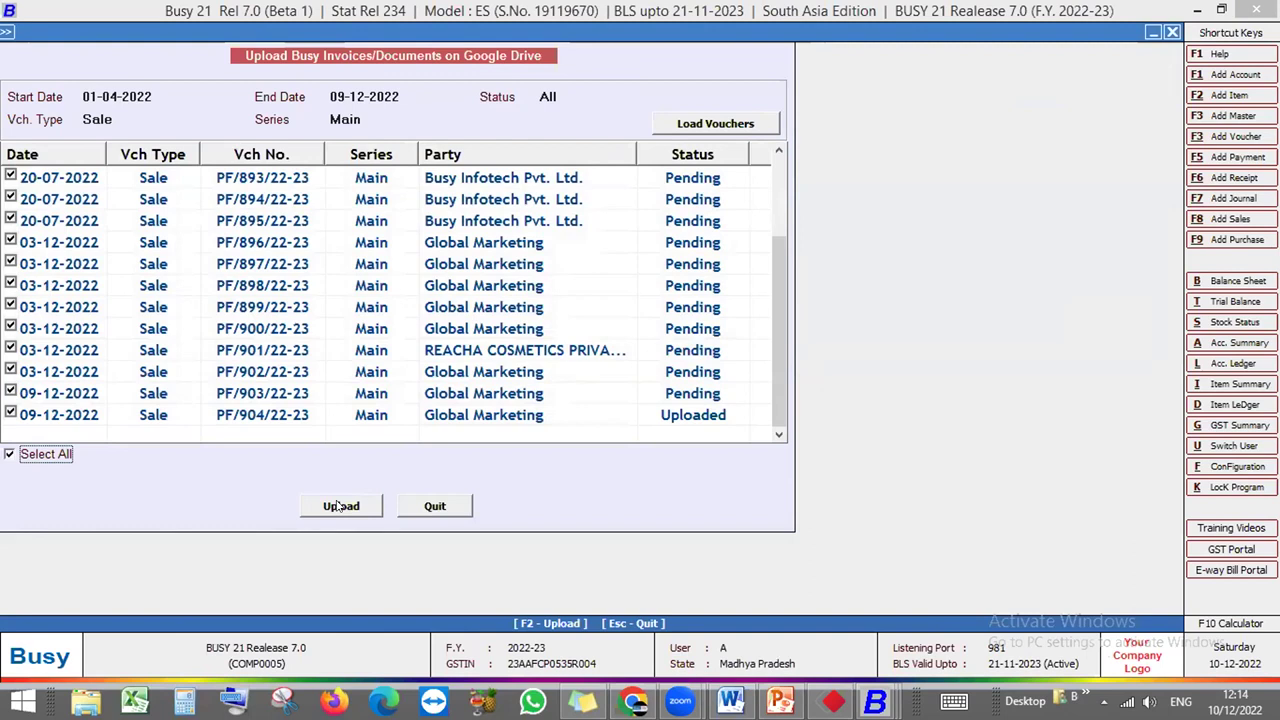
click(432, 507)
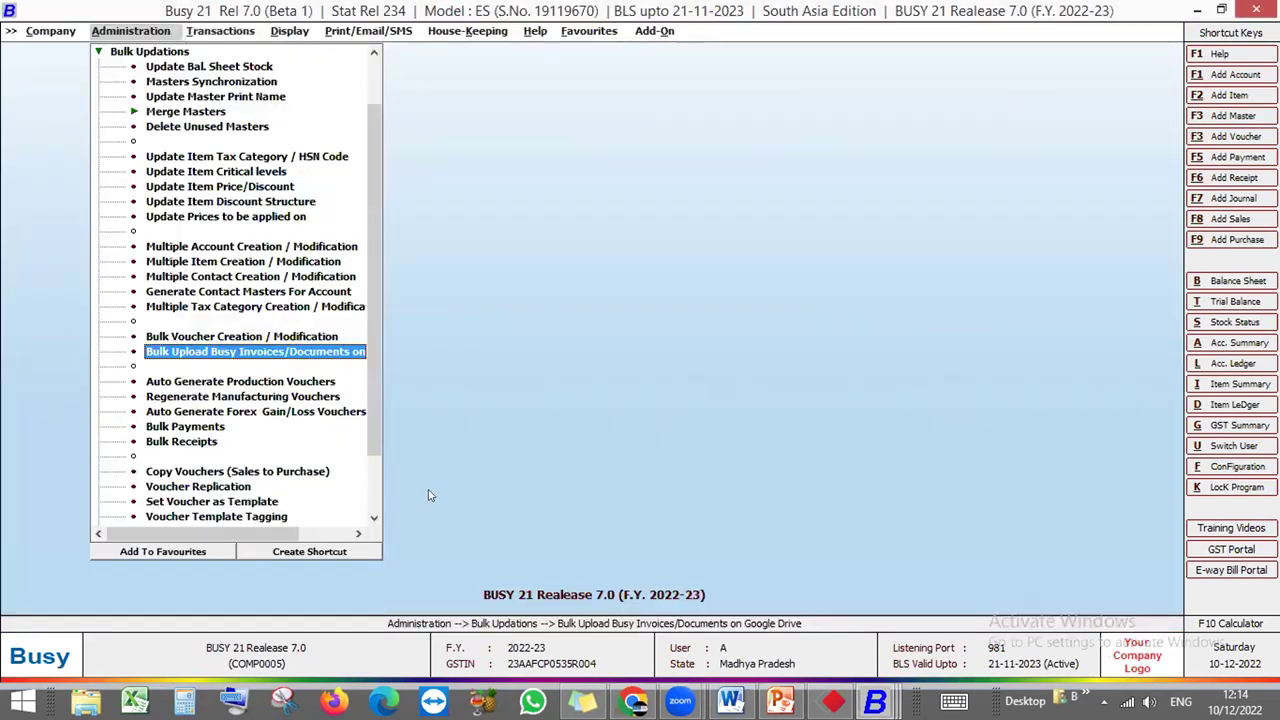
key(Escape)
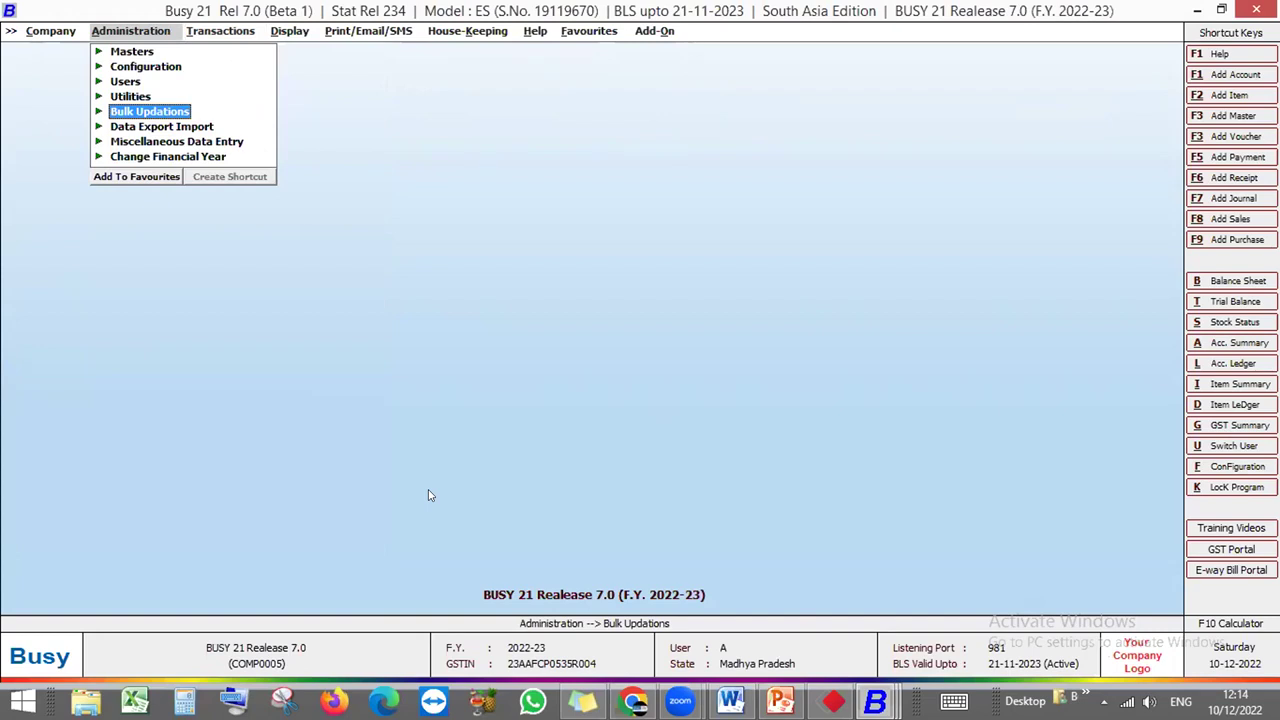
Open the account-wise ledger report options for one account
key(Right)
key(Right)
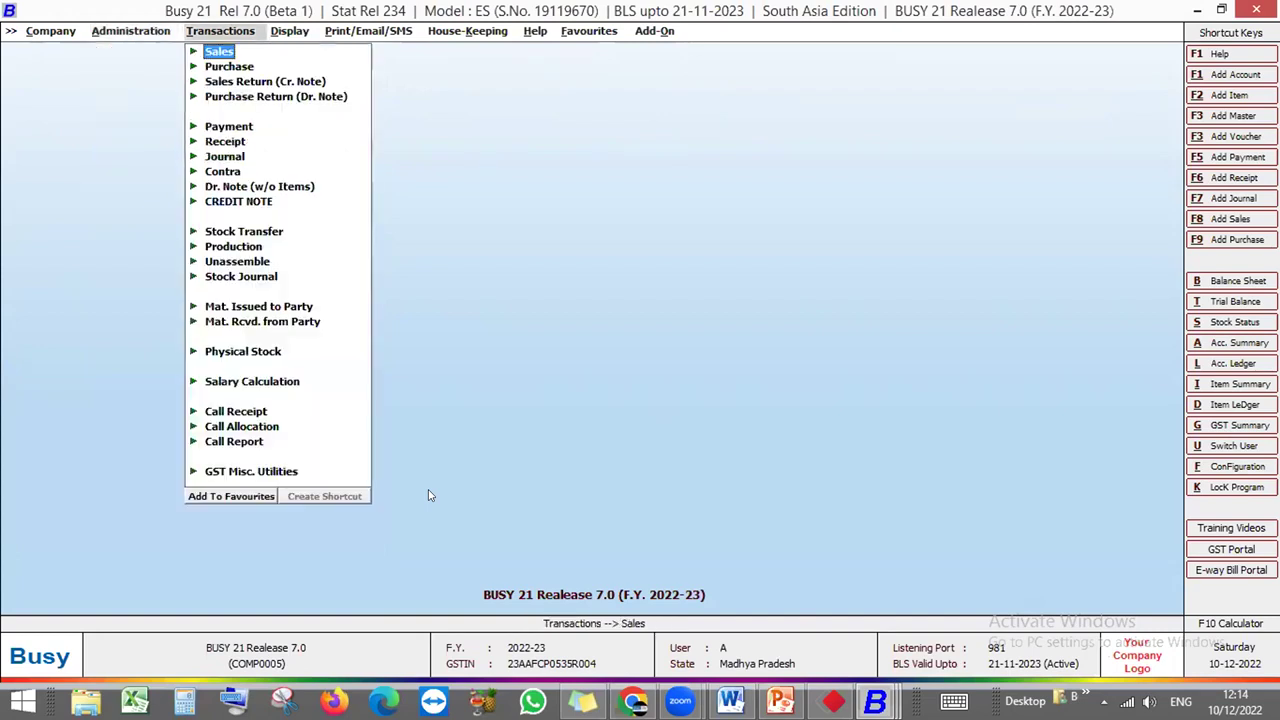
key(Down)
key(Down)
key(Return)
key(Down)
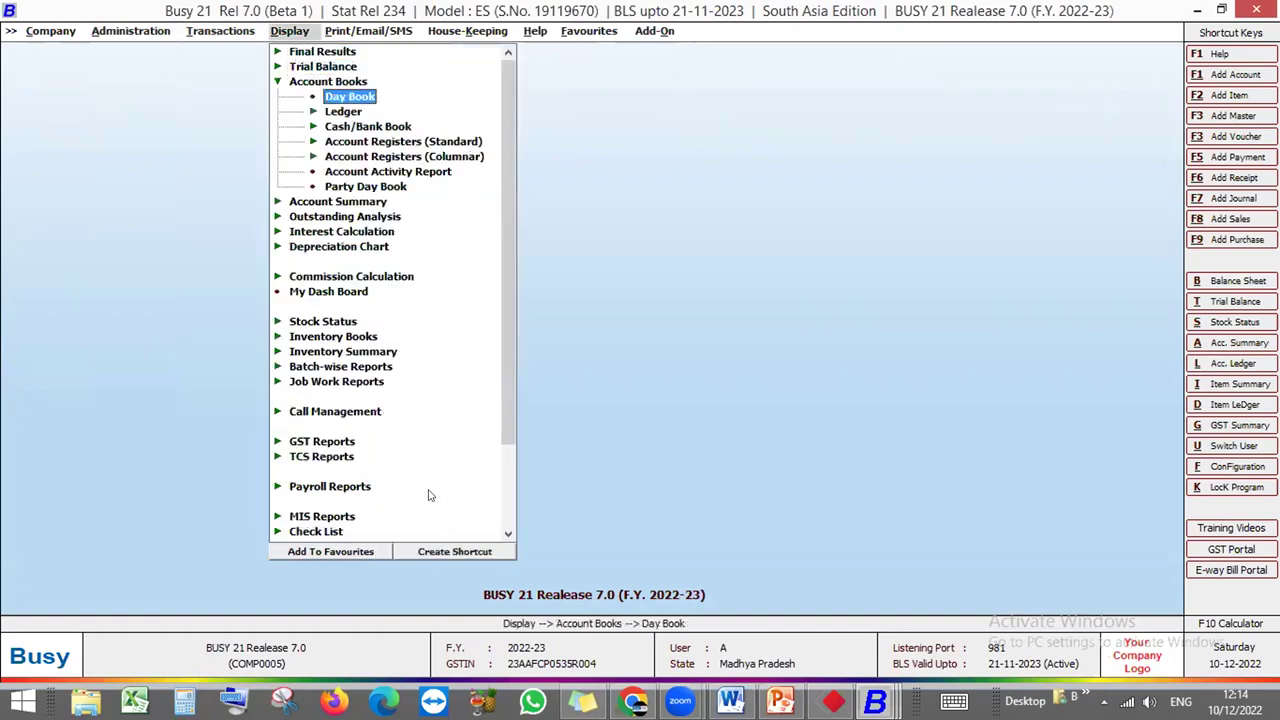
key(Down)
key(Return)
key(Down)
key(Return)
key(Return)
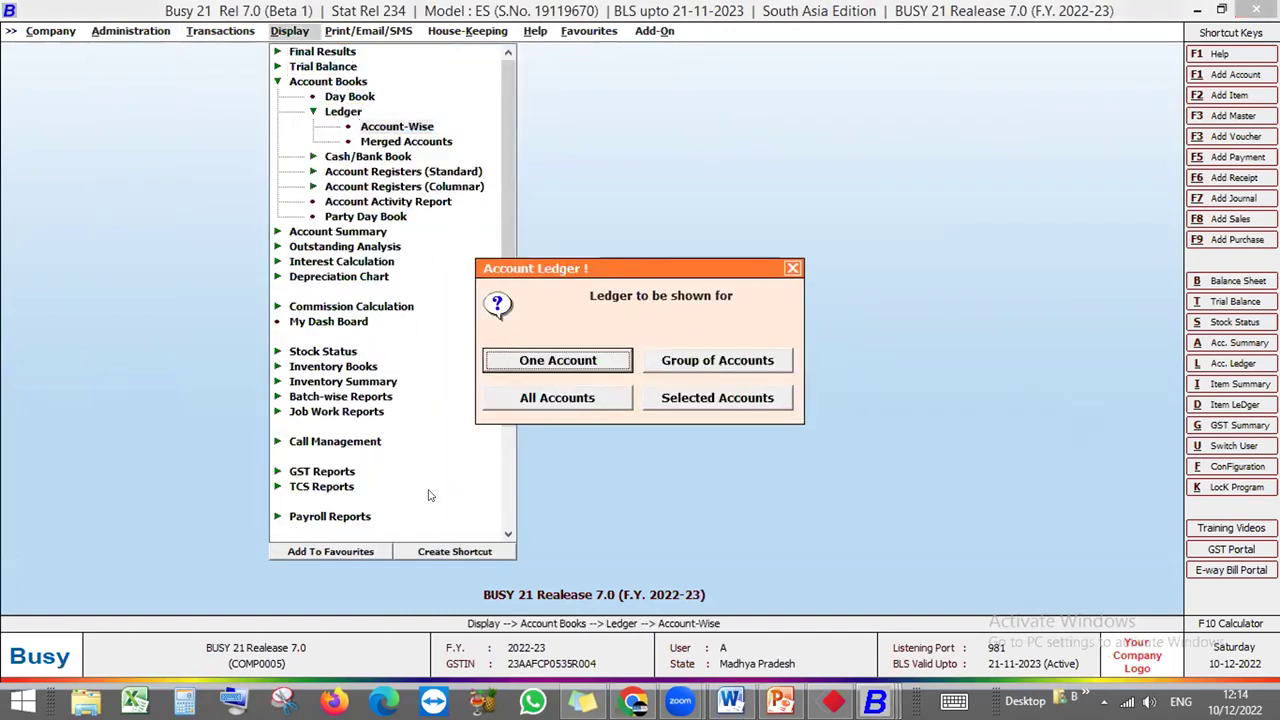
key(Escape)
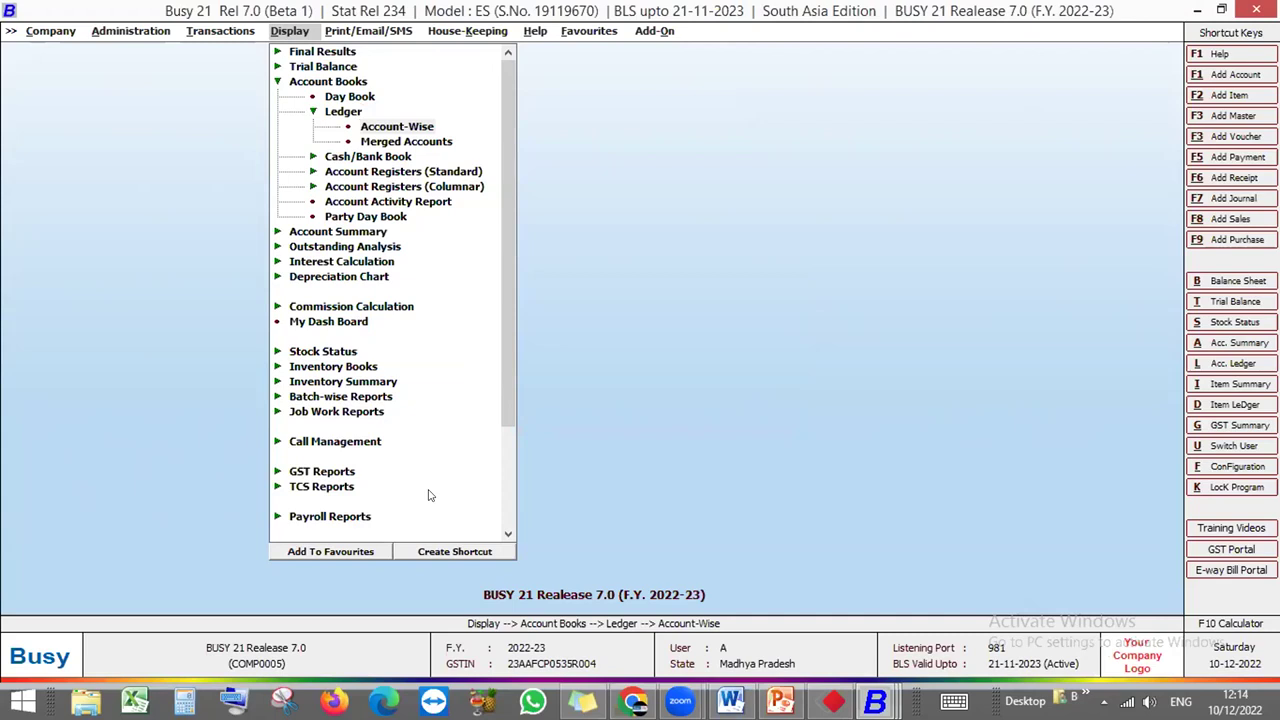
key(Return)
key(Return)
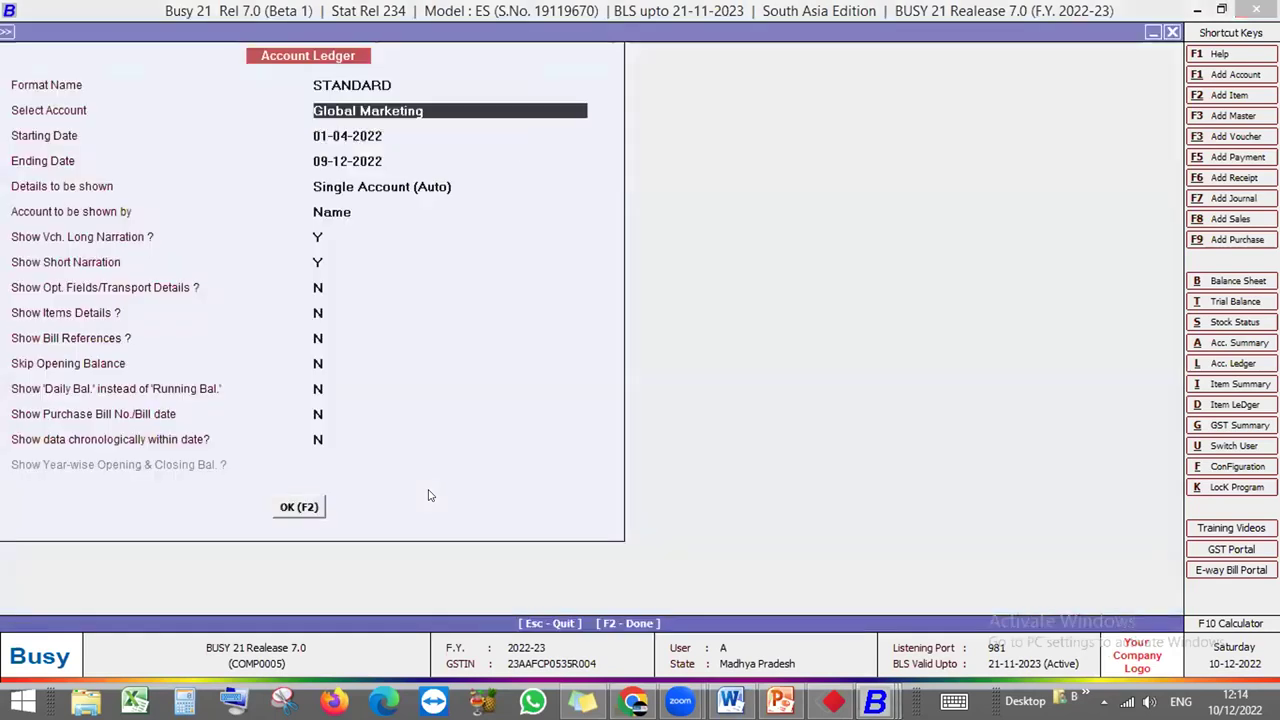
Generate the Global Marketing account ledger in STANDARD format from 01-04-2022 to 09-12-2022, keeping the existing report options
key(Return)
key(Return)
key(Return)
key(Return)
key(Return)
key(Return)
key(Return)
key(Return)
key(Return)
key(Return)
key(Return)
key(Return)
key(Return)
key(Return)
key(Return)
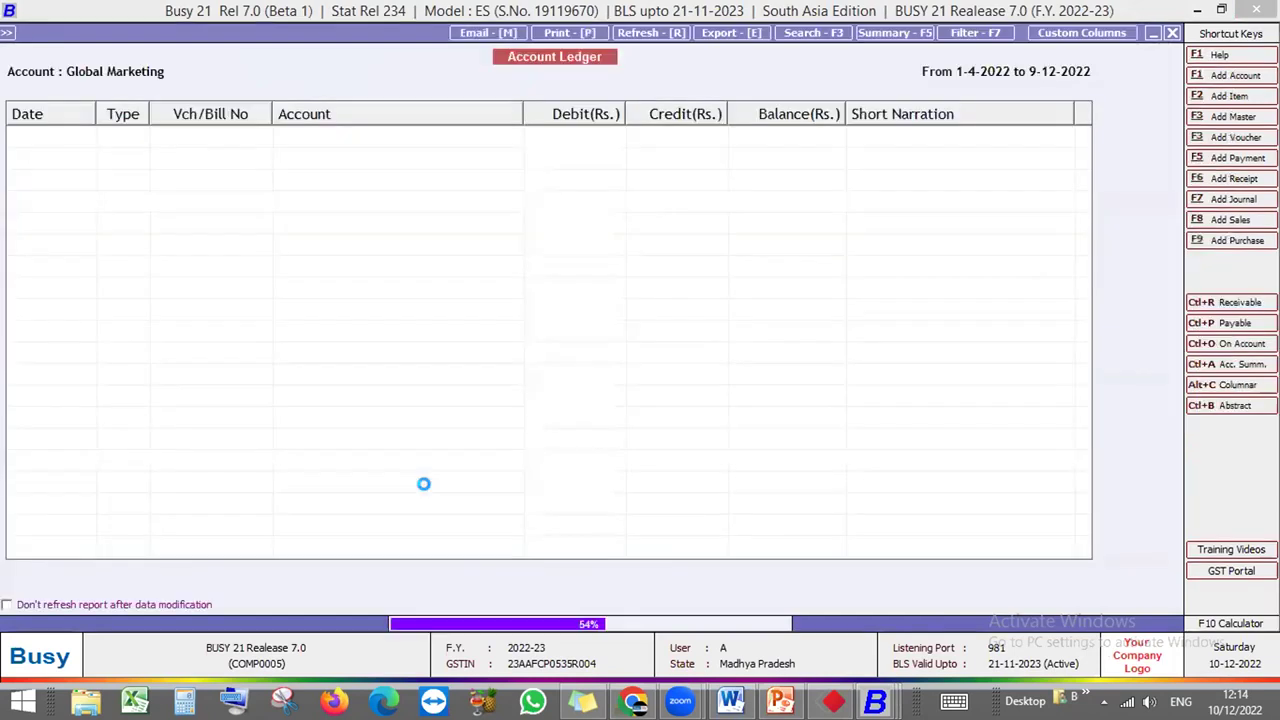
Export the Global Marketing ledger as a PDF with both image and invoice/document links attached, and open the exported file
click(710, 34)
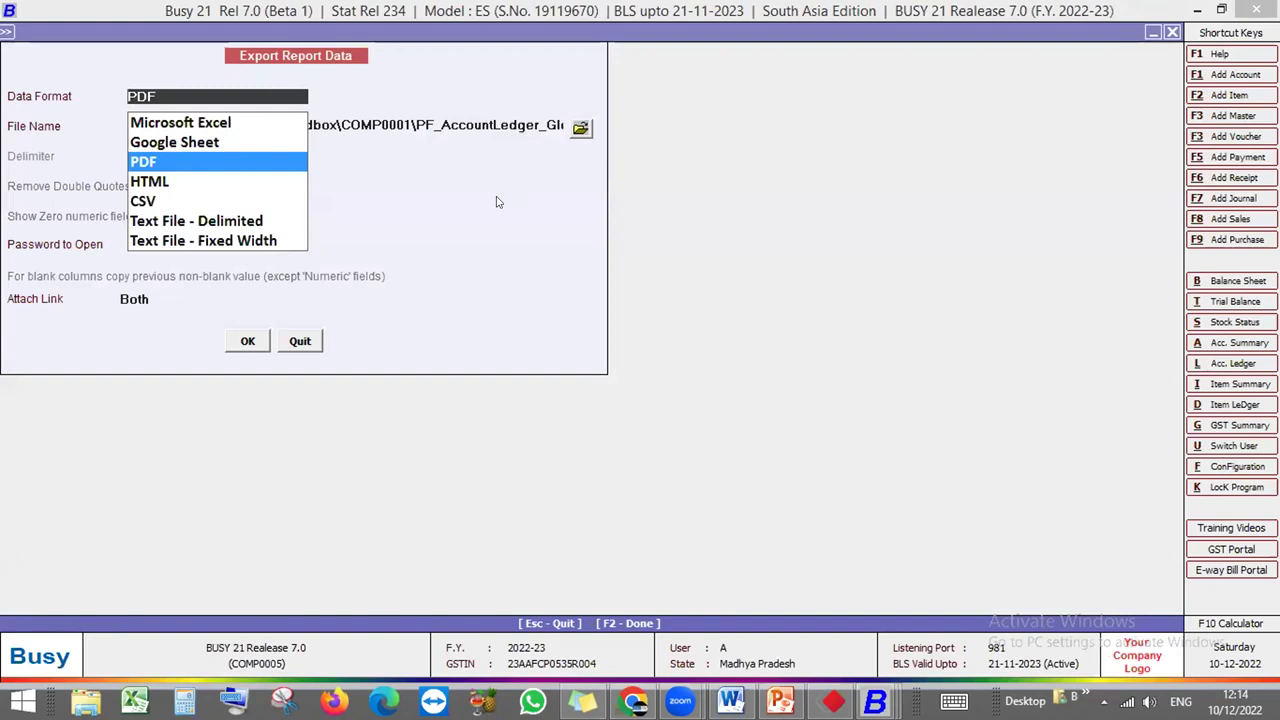
key(Return)
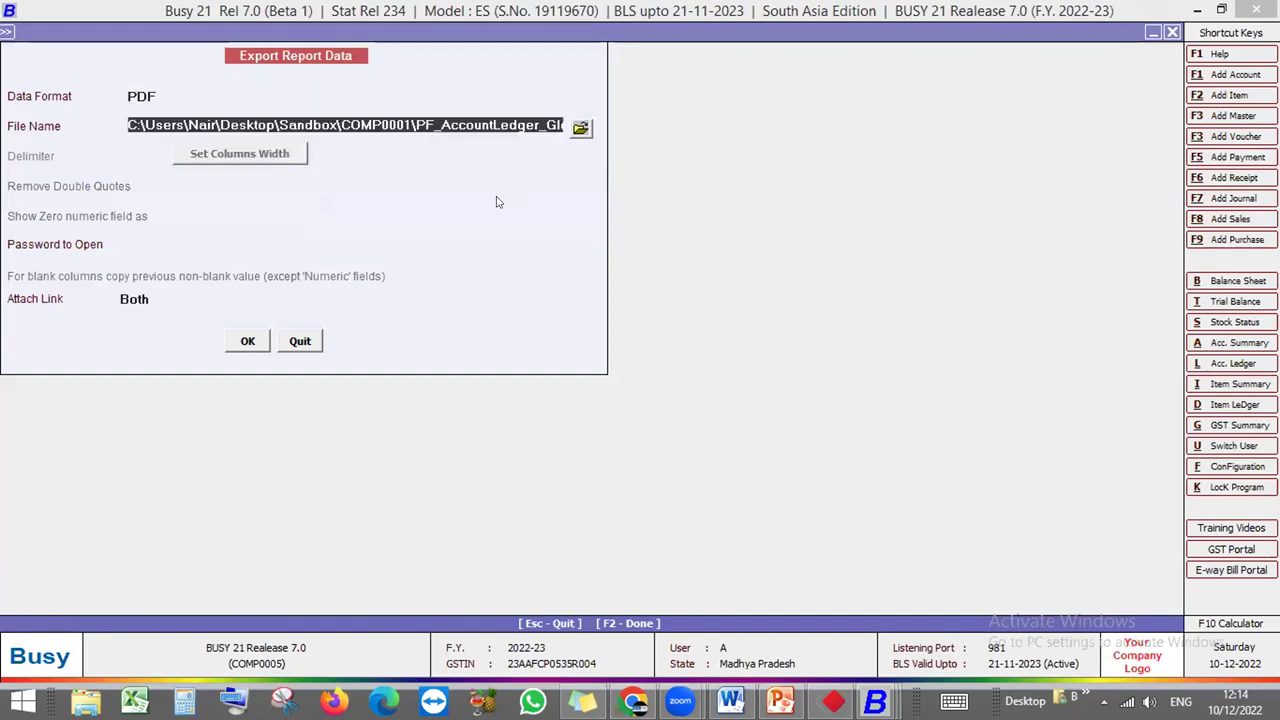
key(Return)
key(Return)
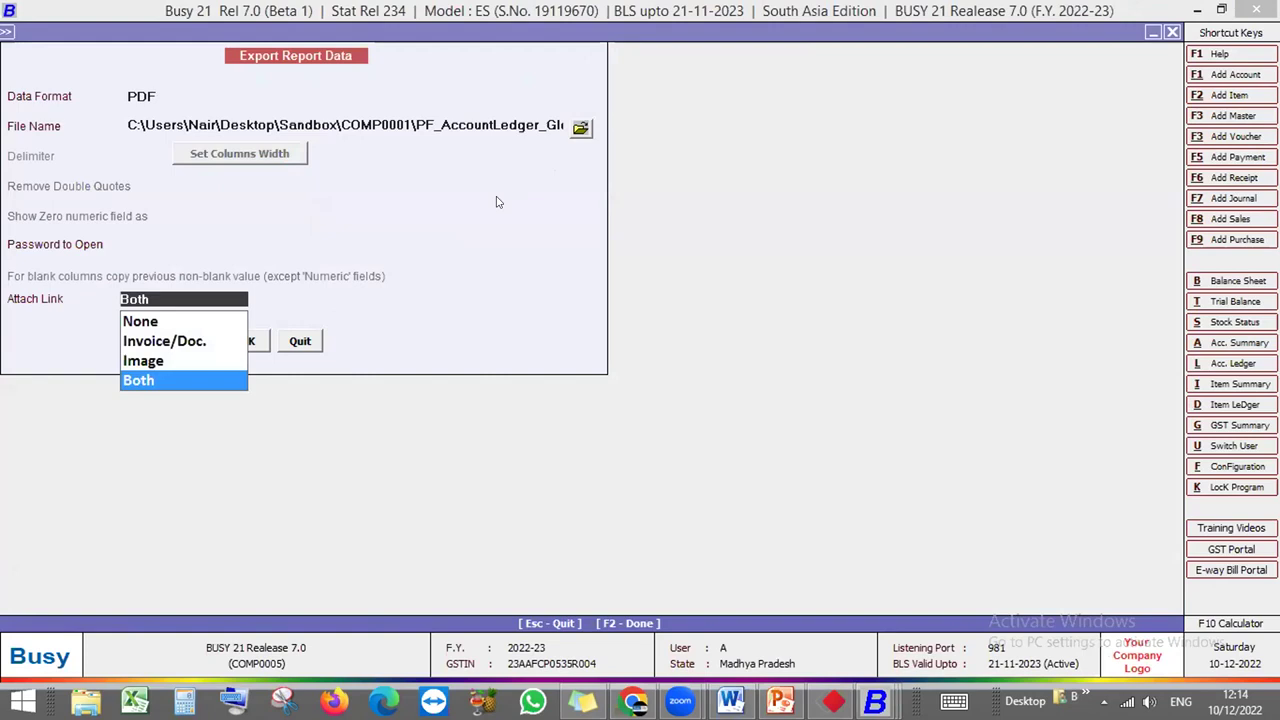
key(Return)
key(Up)
key(Return)
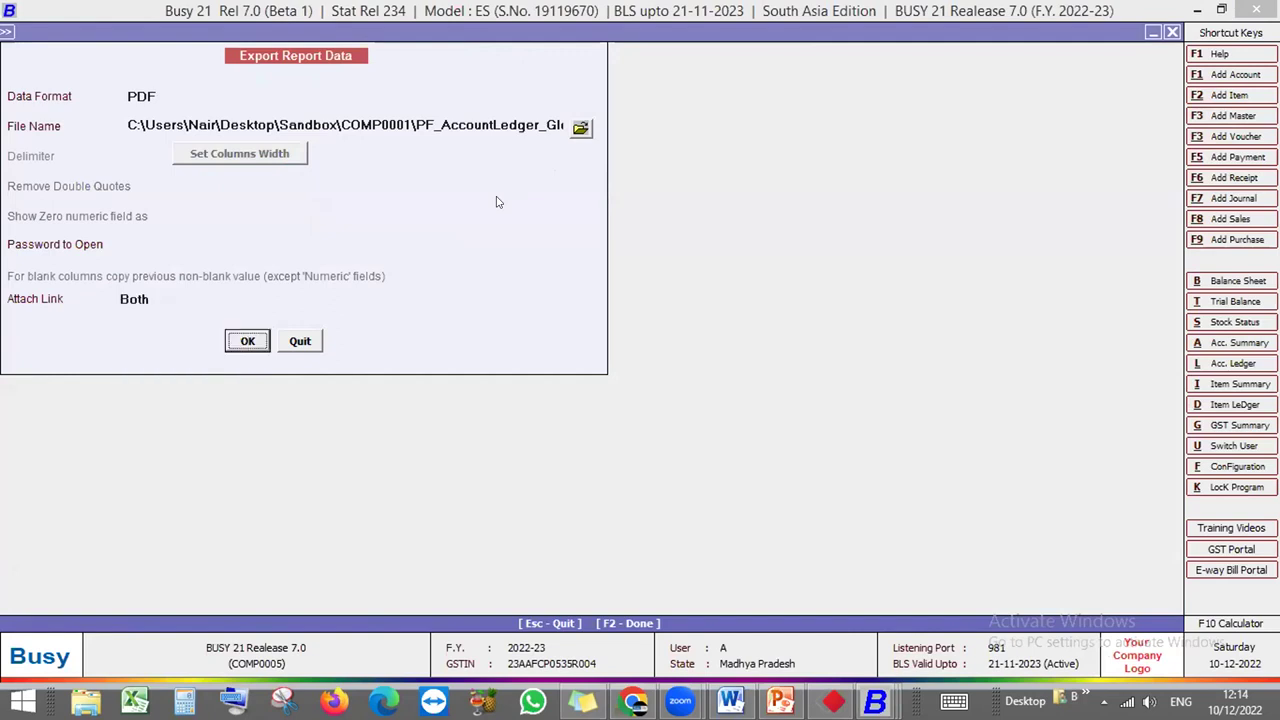
key(Return)
key(Return)
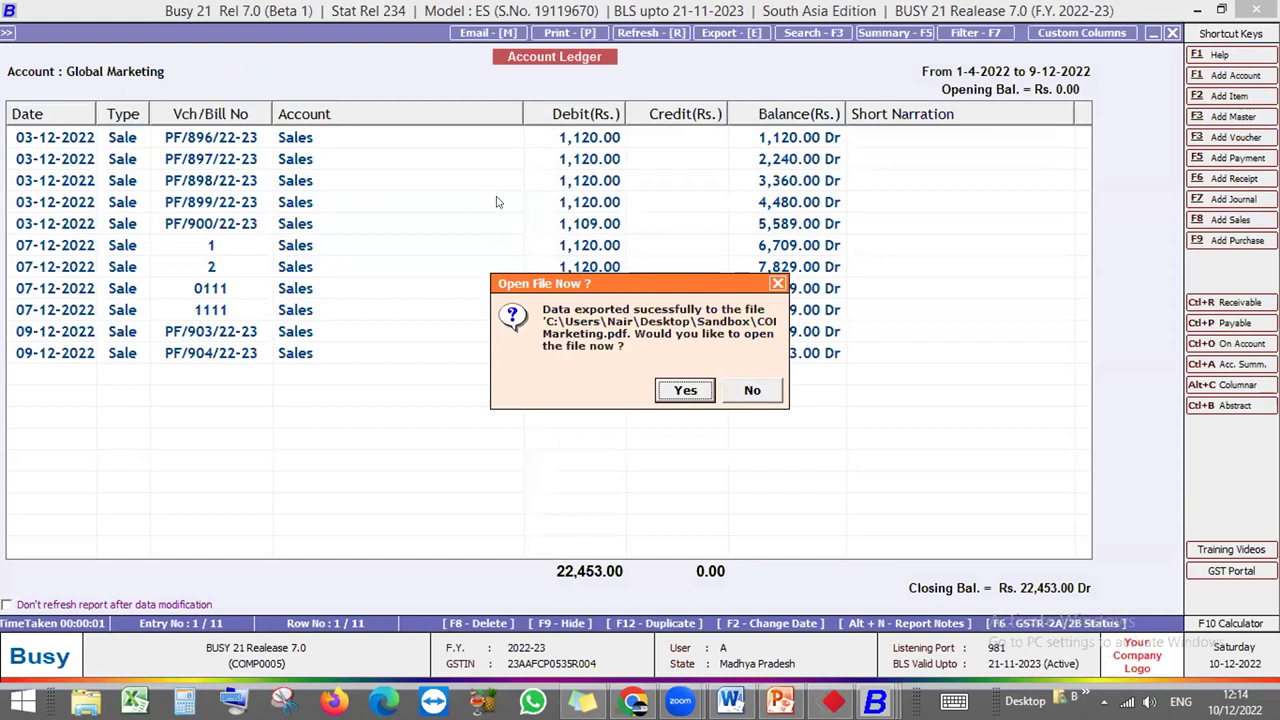
key(Return)
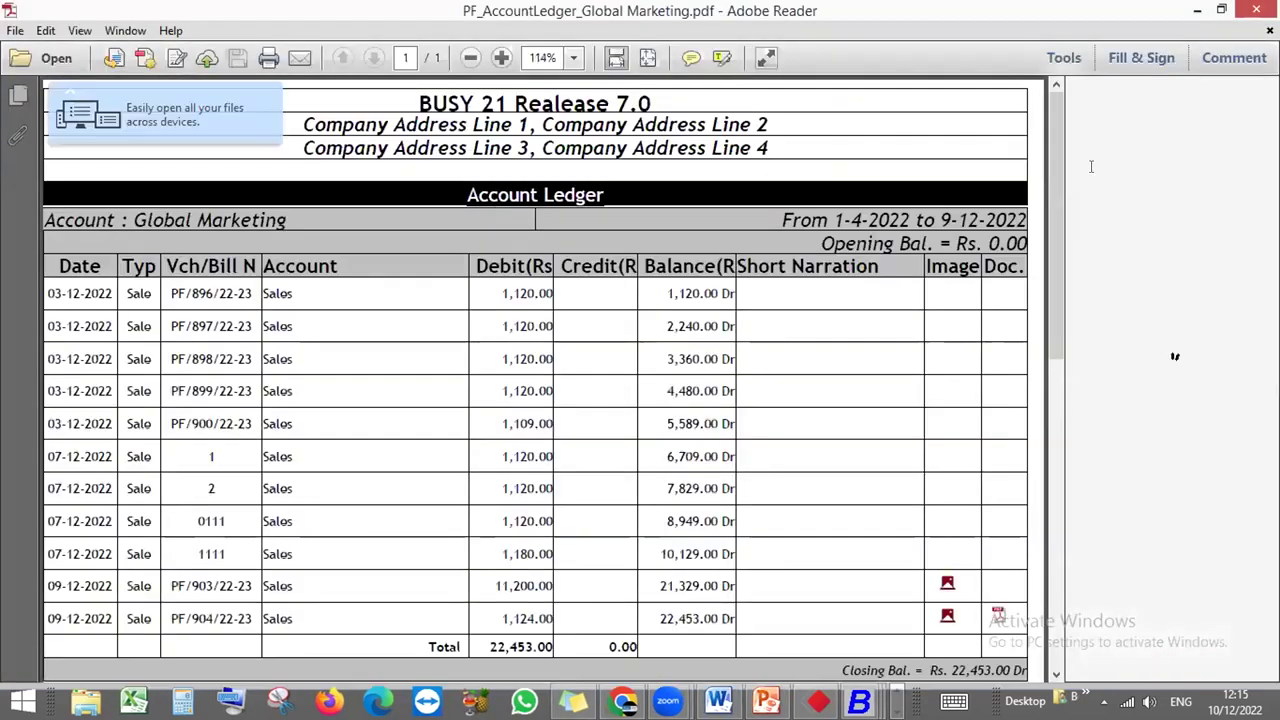
View the Google Drive image linked to the first 09-12-2022 sale in the ledger PDF, and return to the PDF
scroll(1045, 365, down, 5)
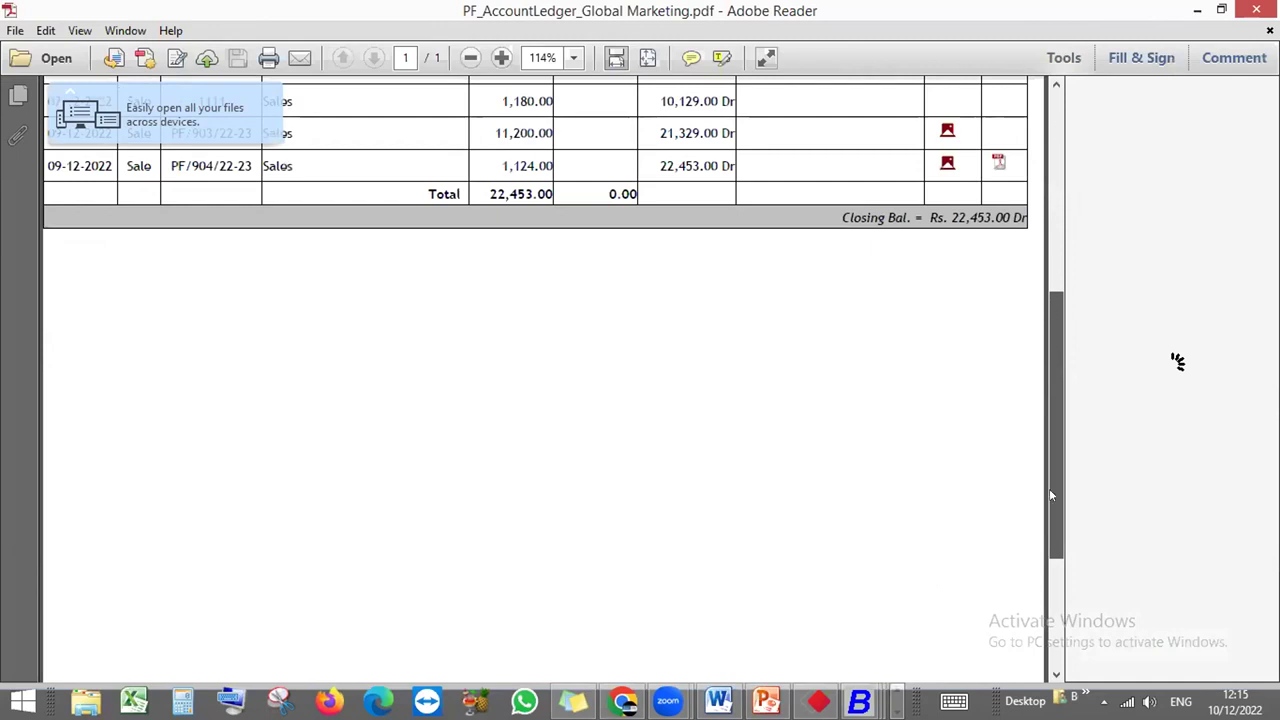
scroll(1043, 457, up, 5)
drag(1053, 429, 948, 381)
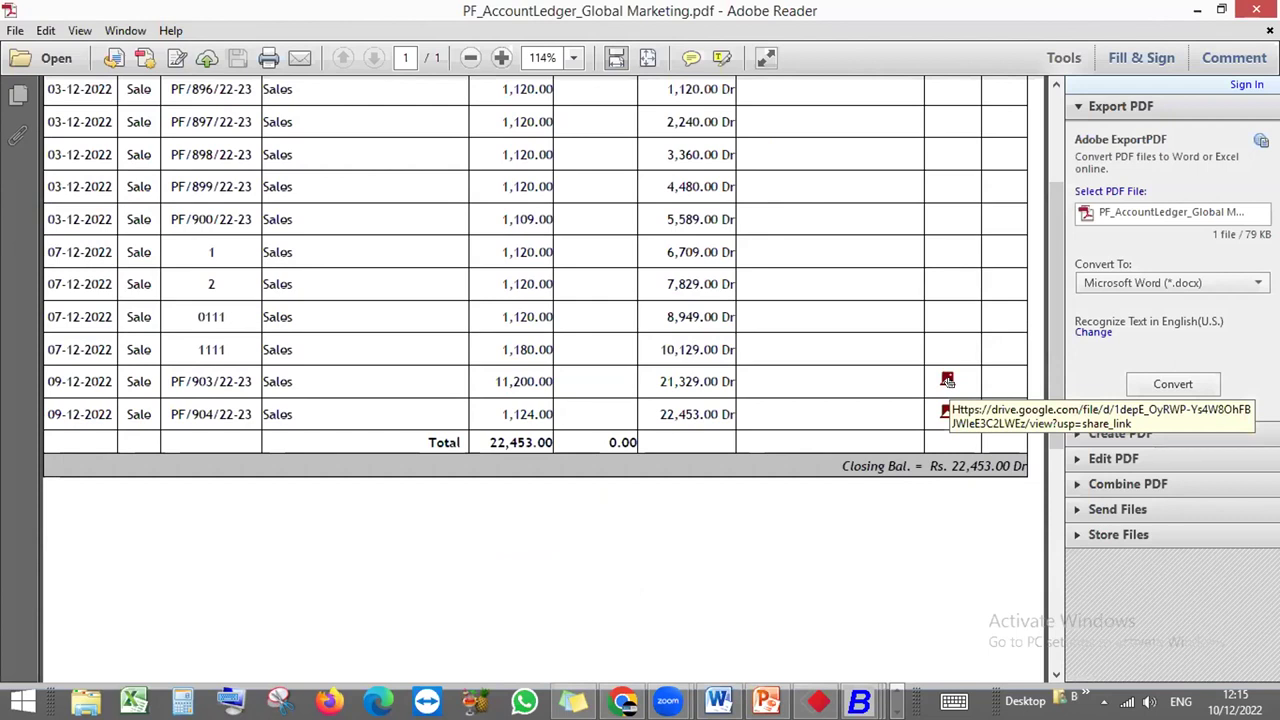
click(947, 381)
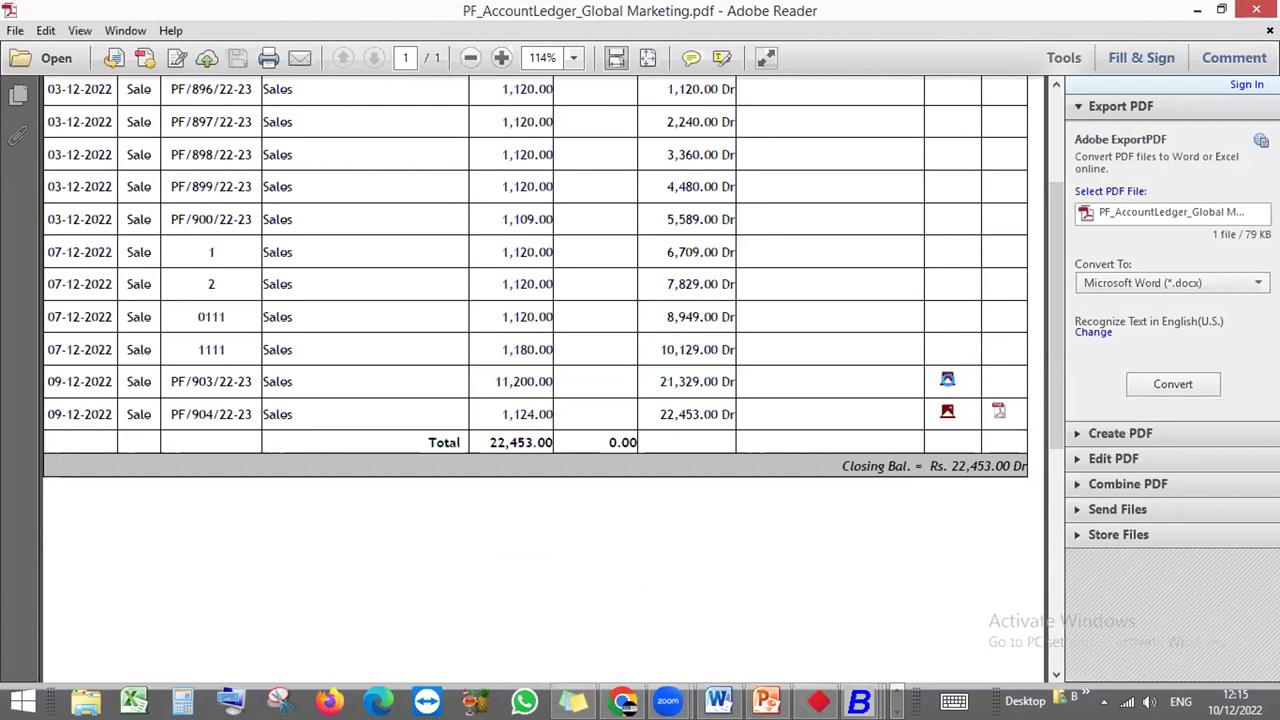
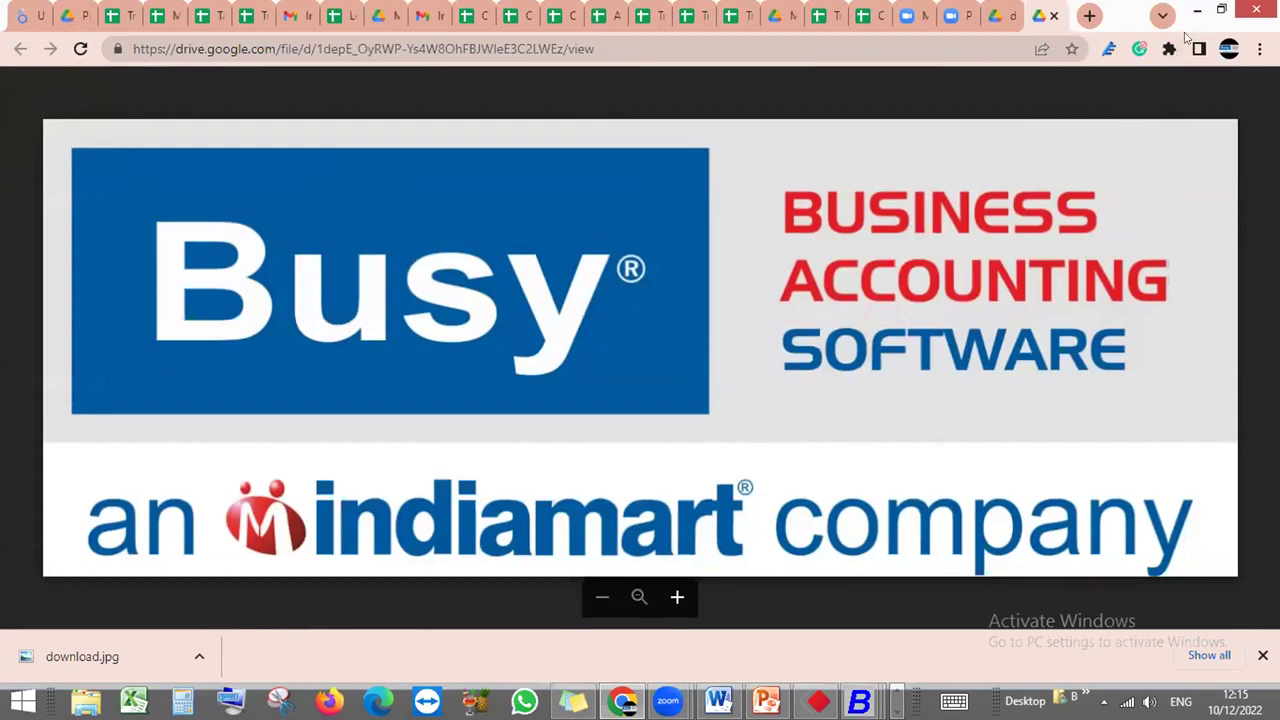
click(1197, 10)
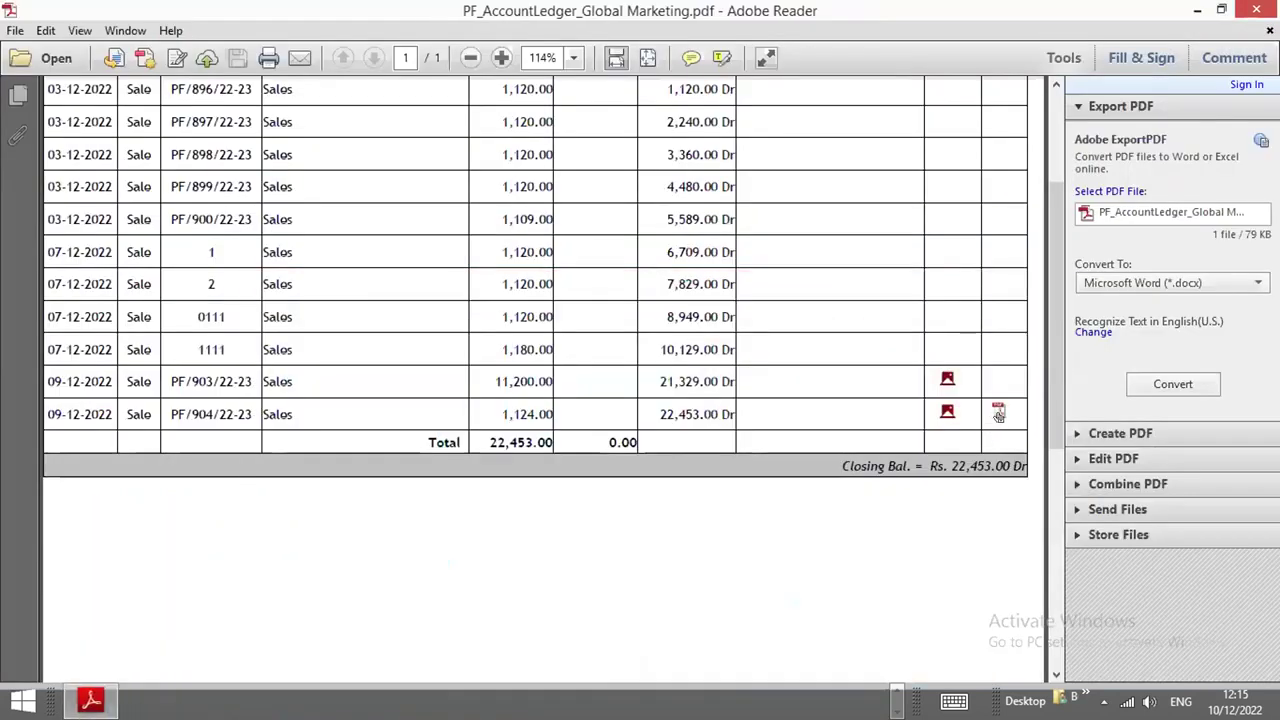
View the Google Drive invoice linked to the last sale in the ledger PDF, and return to BUSY
double_click(998, 415)
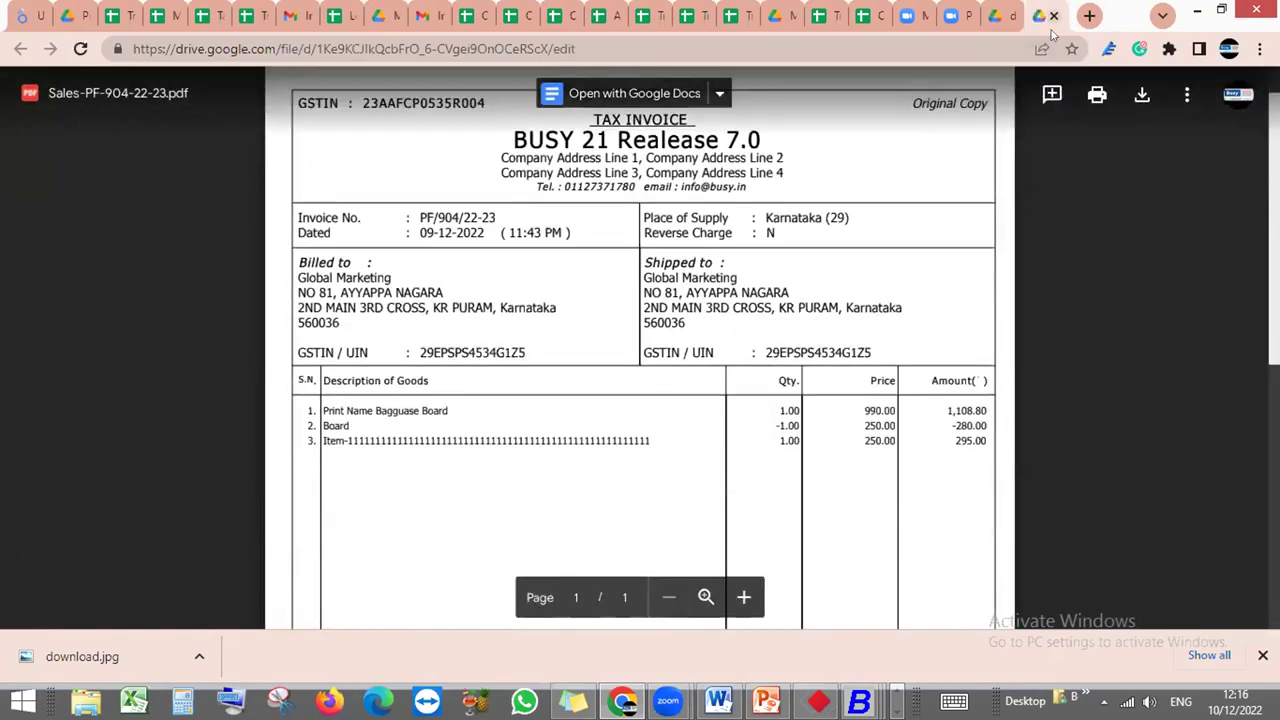
key(Right)
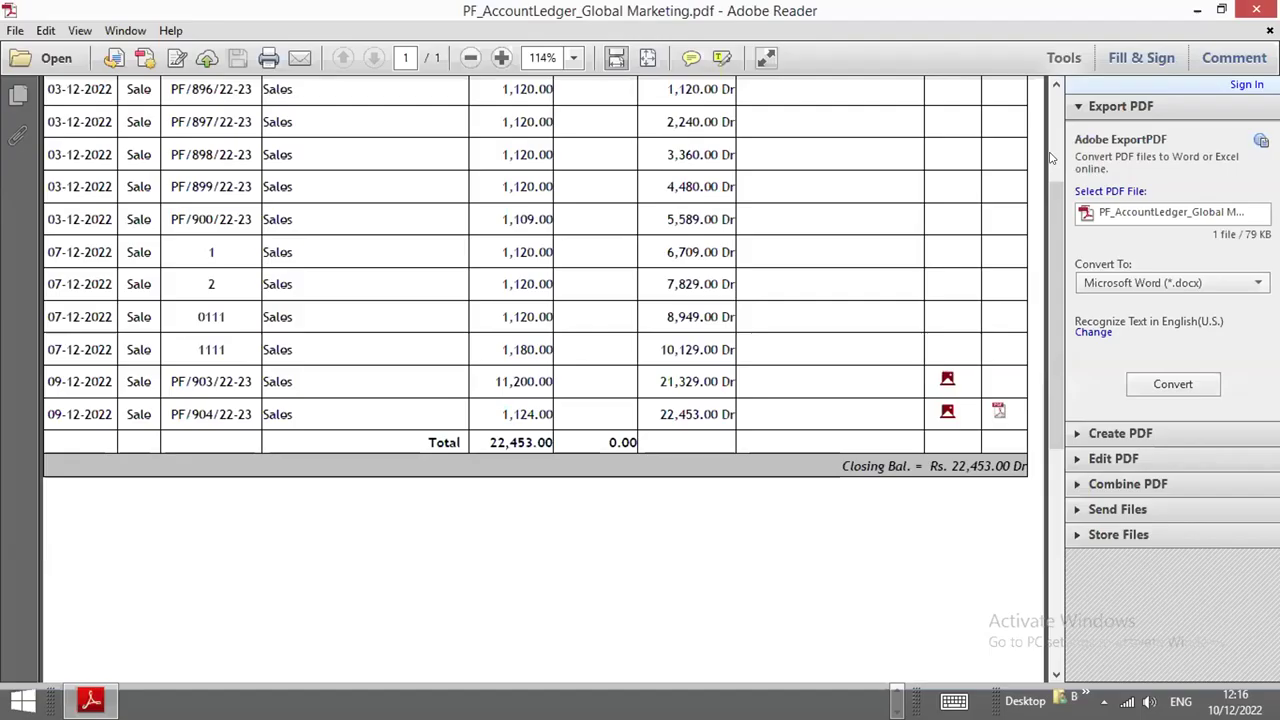
scroll(1187, 70, up, 3)
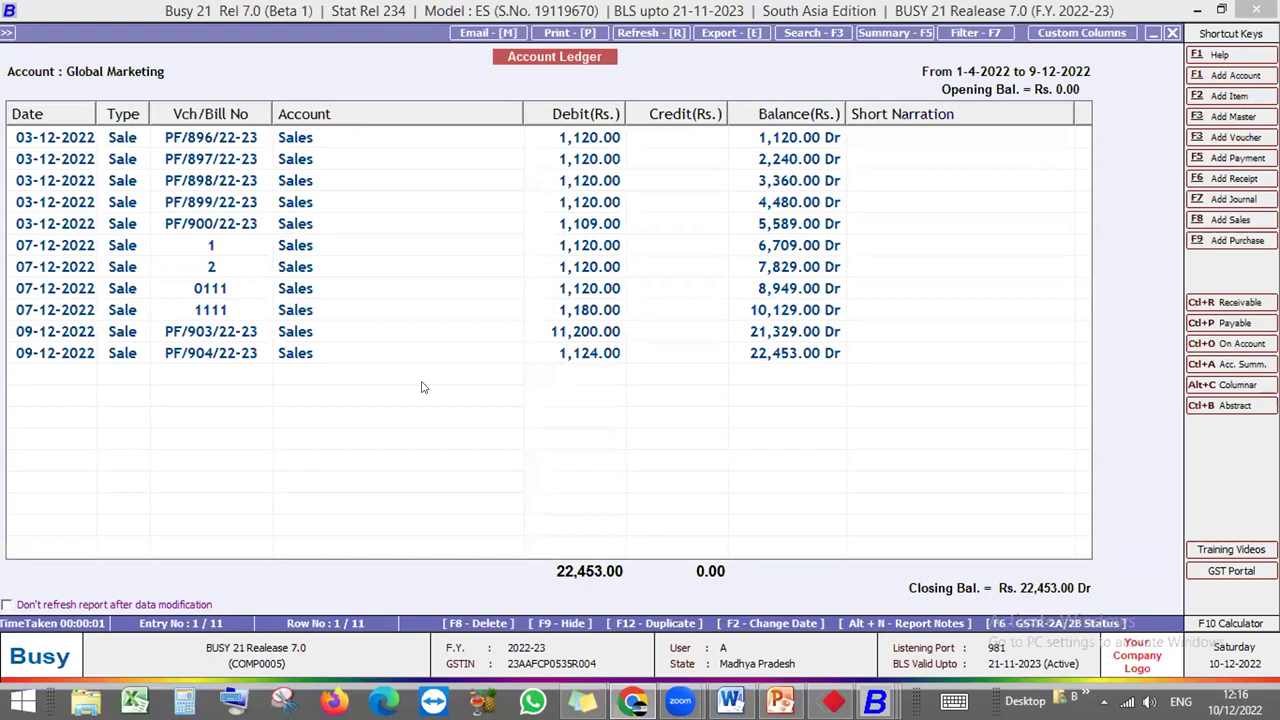
Close the Global Marketing ledger and its report options, and go to the Administration commands
key(Escape)
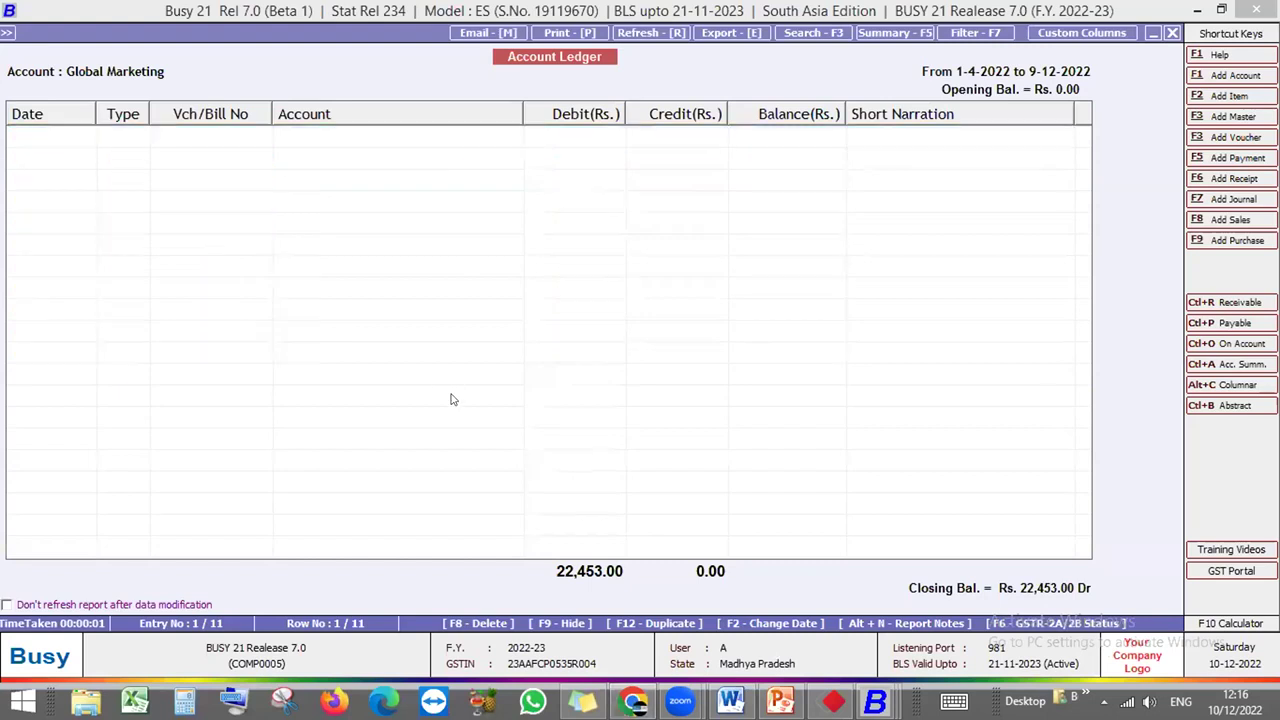
key(Escape)
key(Escape)
key(Escape)
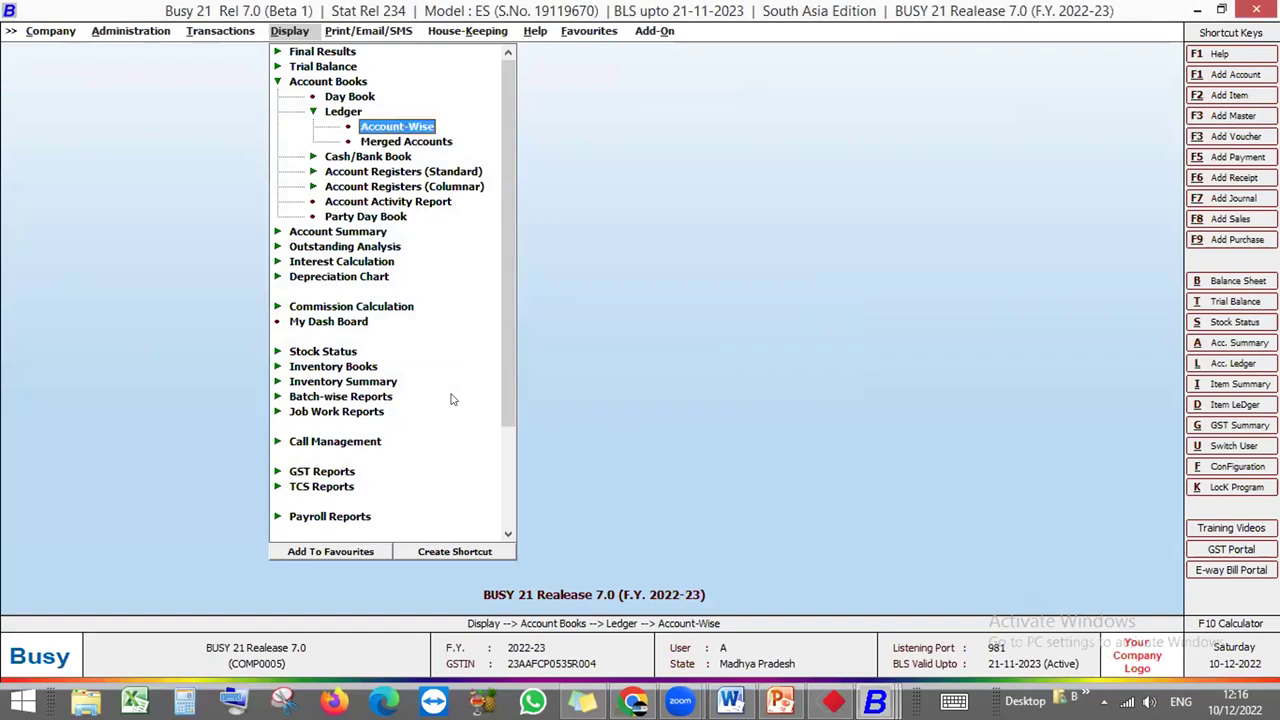
key(Escape)
key(Escape)
key(Escape)
key(Escape)
key(Escape)
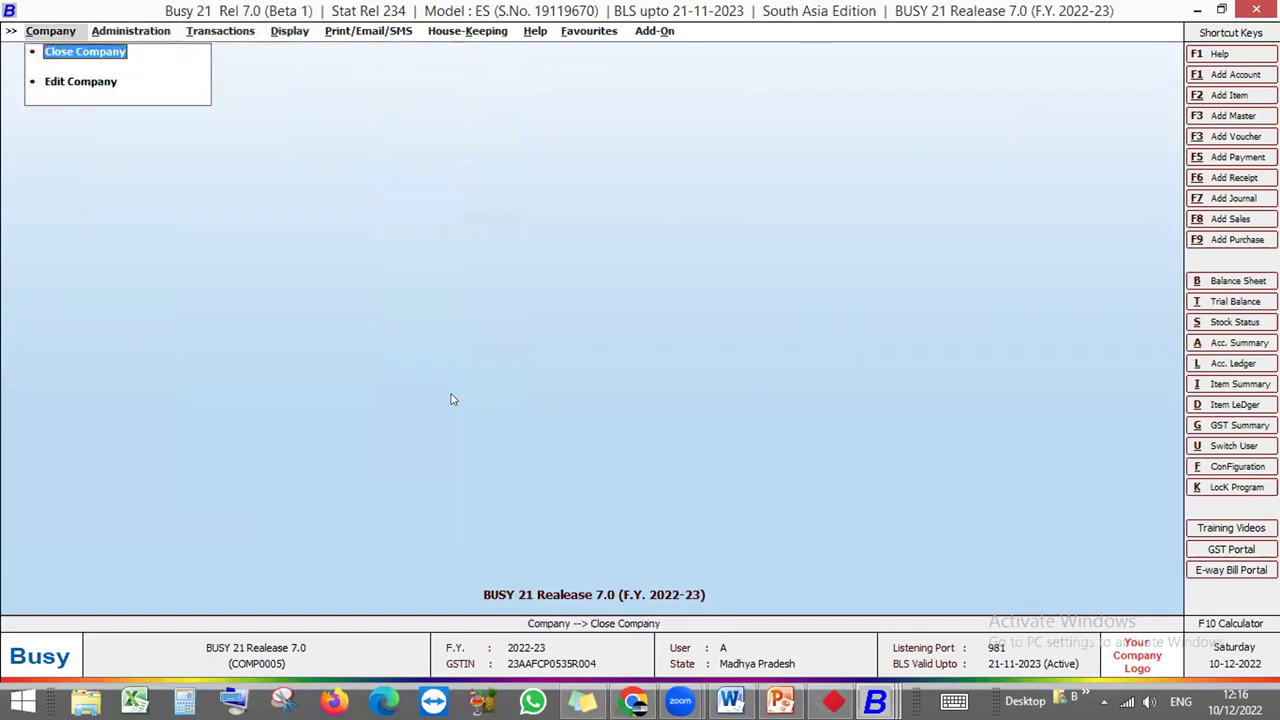
key(Right)
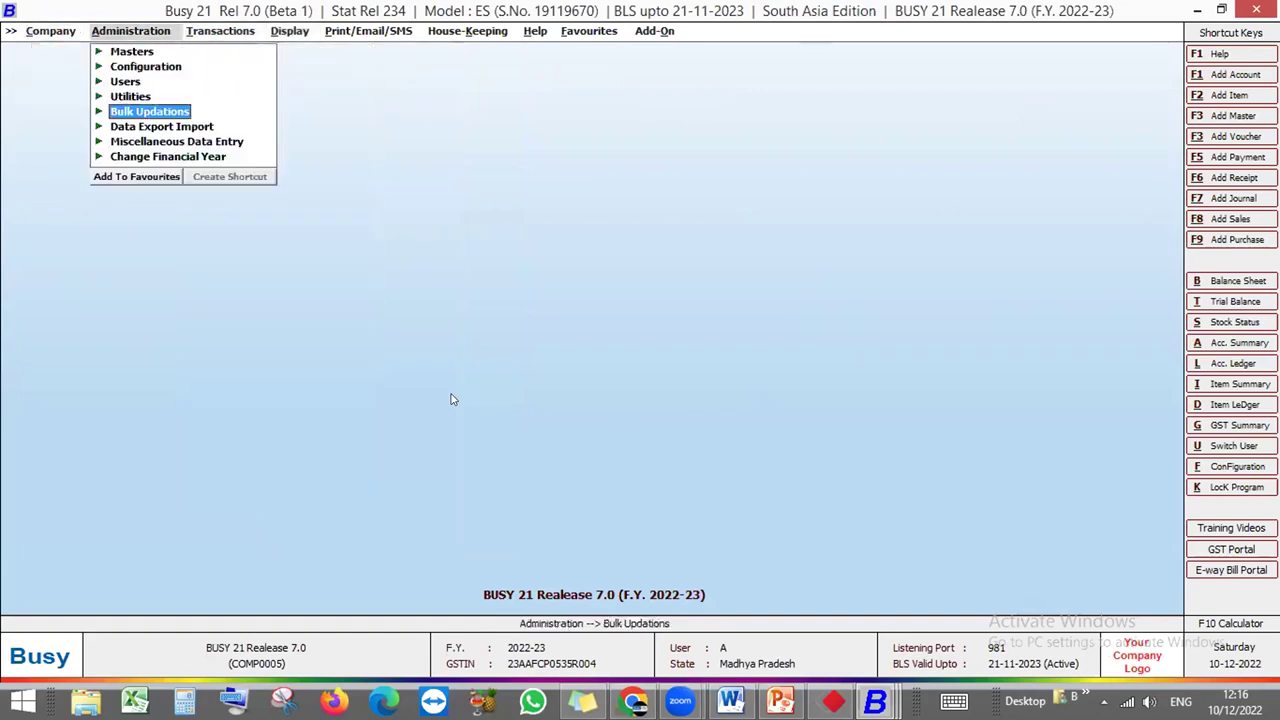
Open the GST/VAT section of the Features / Options configuration
key(Up)
key(Up)
key(Up)
key(Return)
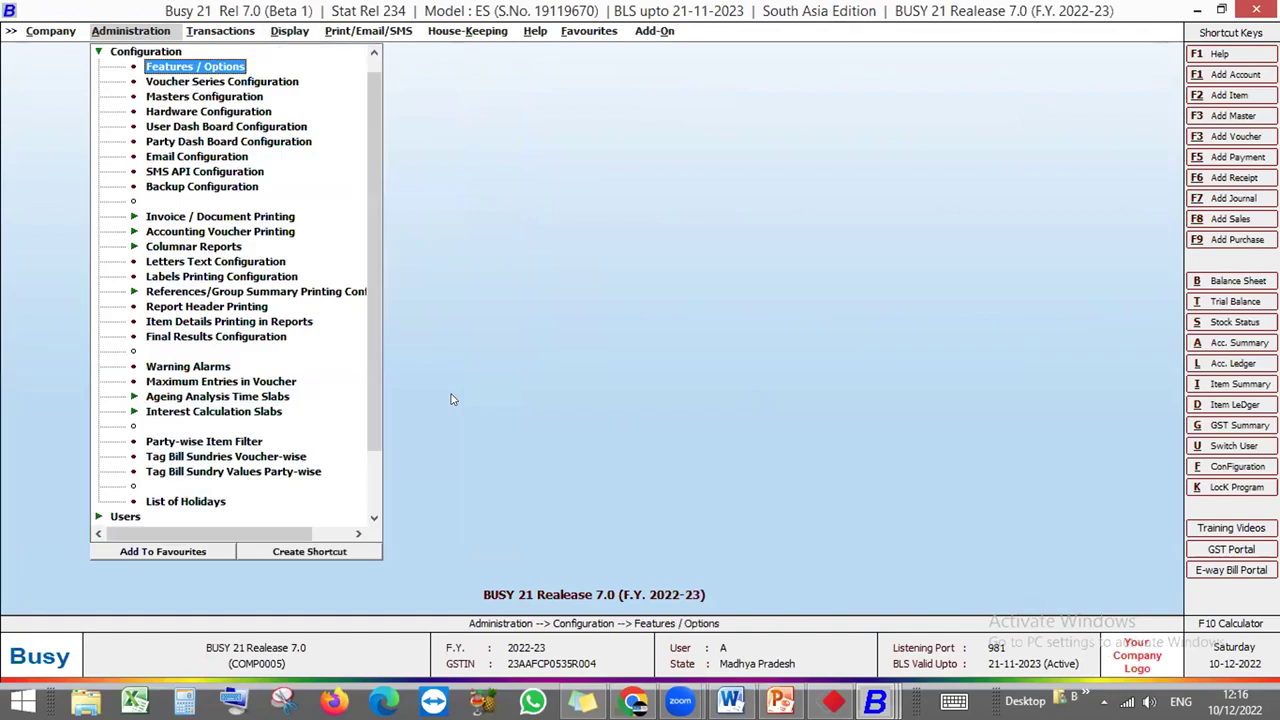
key(Return)
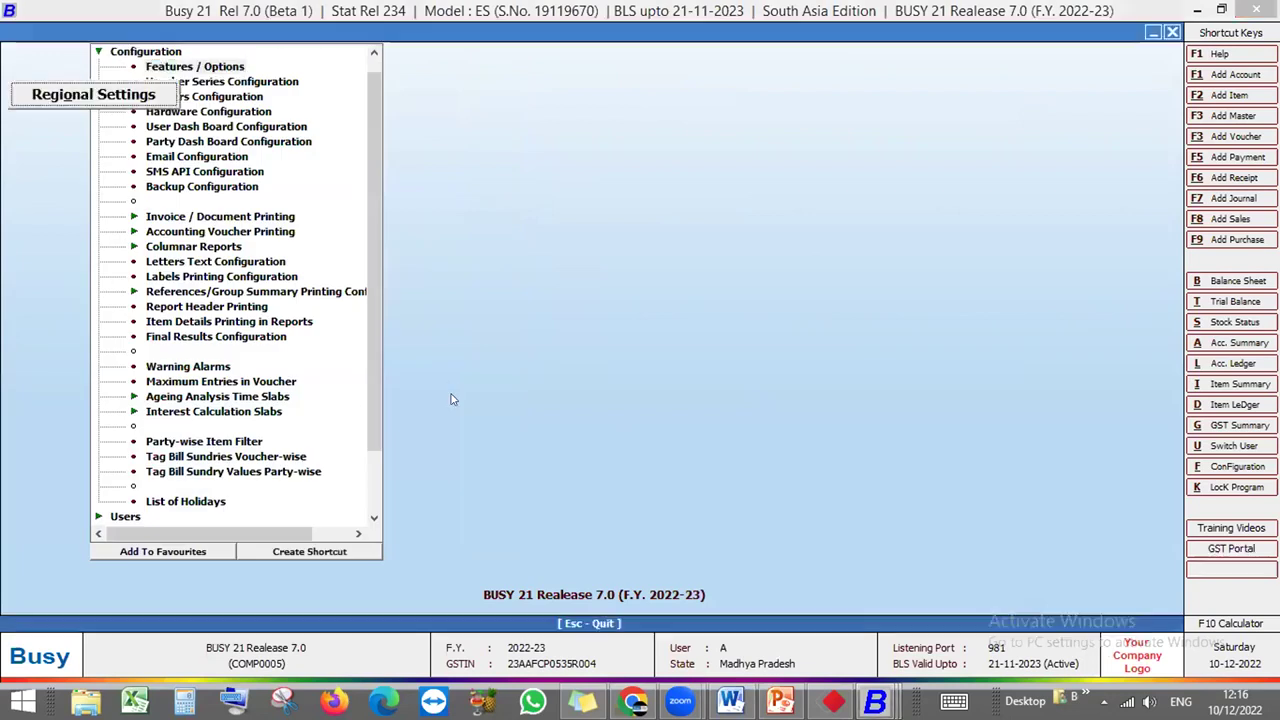
key(Down)
key(Down)
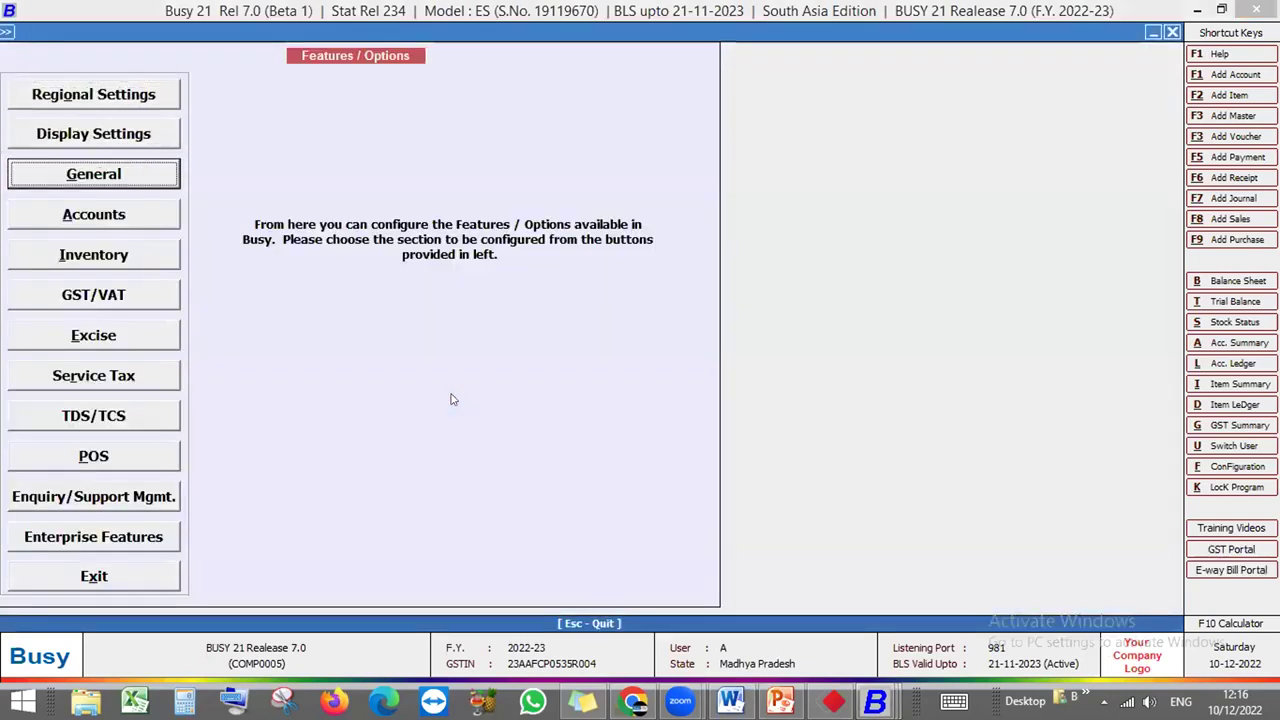
key(Down)
key(Down)
key(Down)
key(Down)
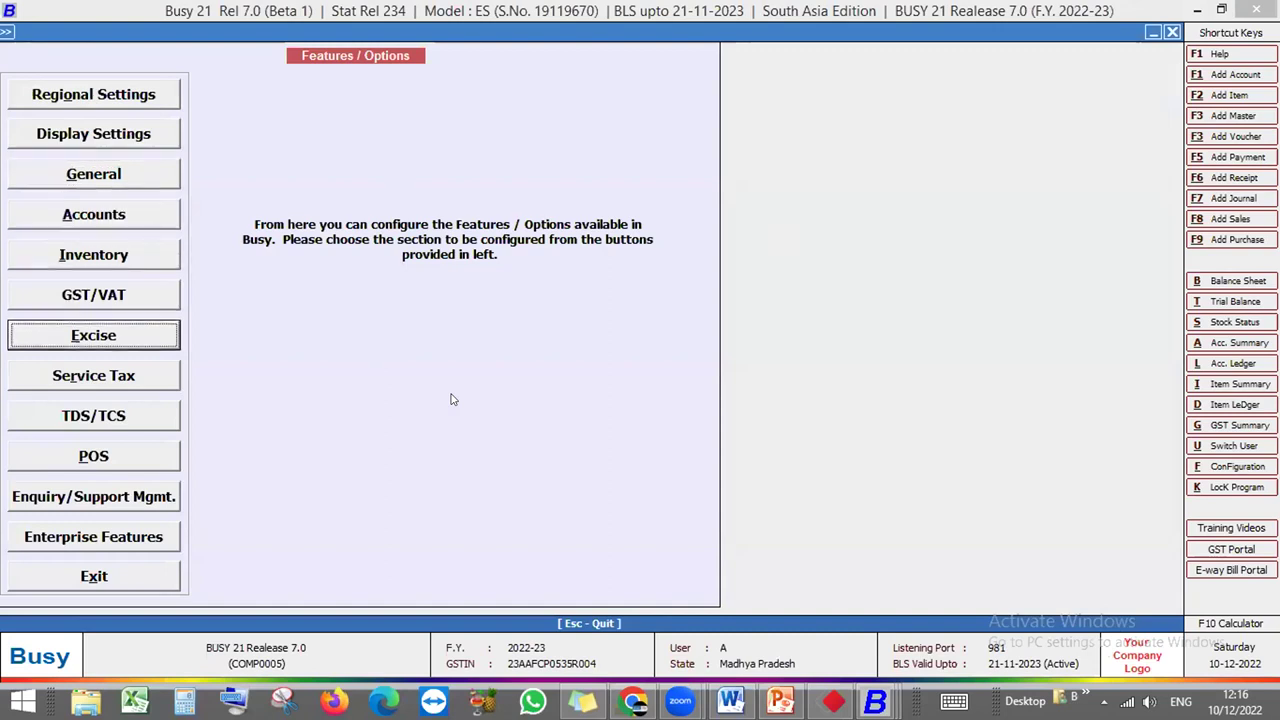
key(Up)
key(Up)
key(Up)
key(Down)
key(Down)
key(Down)
key(Down)
key(Down)
key(Up)
key(Up)
key(Up)
key(Return)
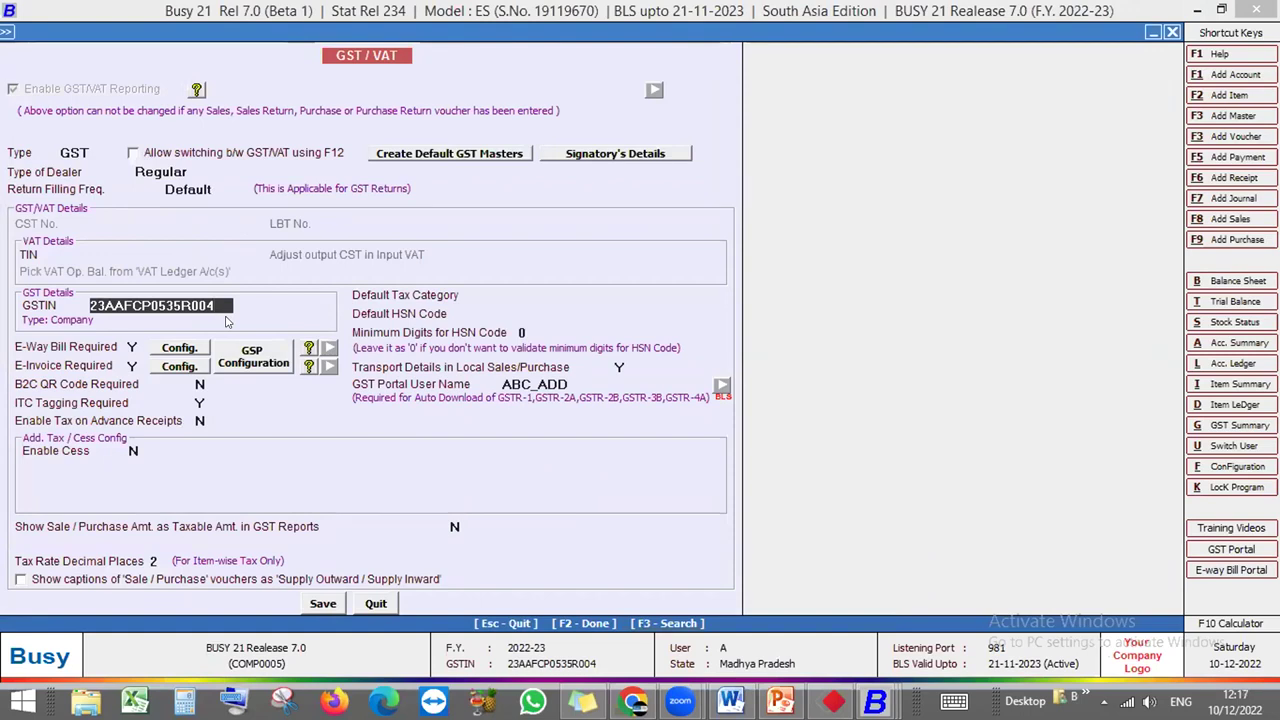
Save the GST/VAT settings with the existing GSTIN accepted, and close Features / Options
key(Return)
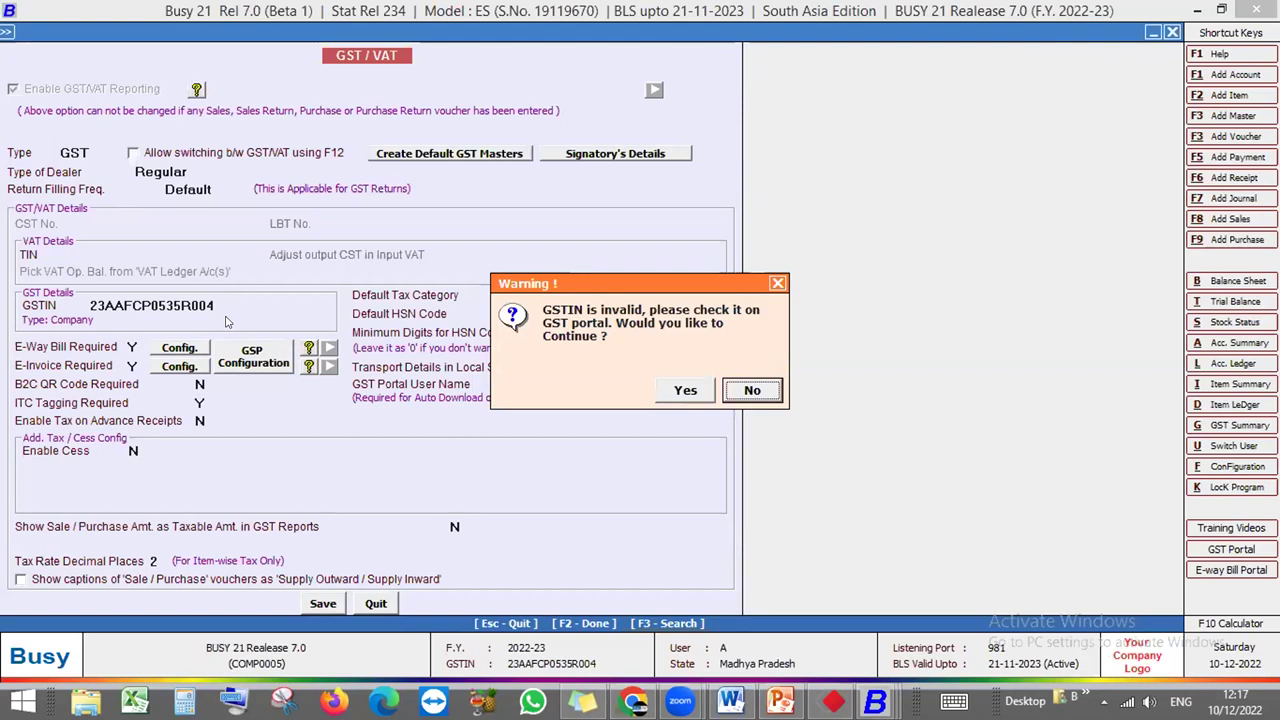
key(Left)
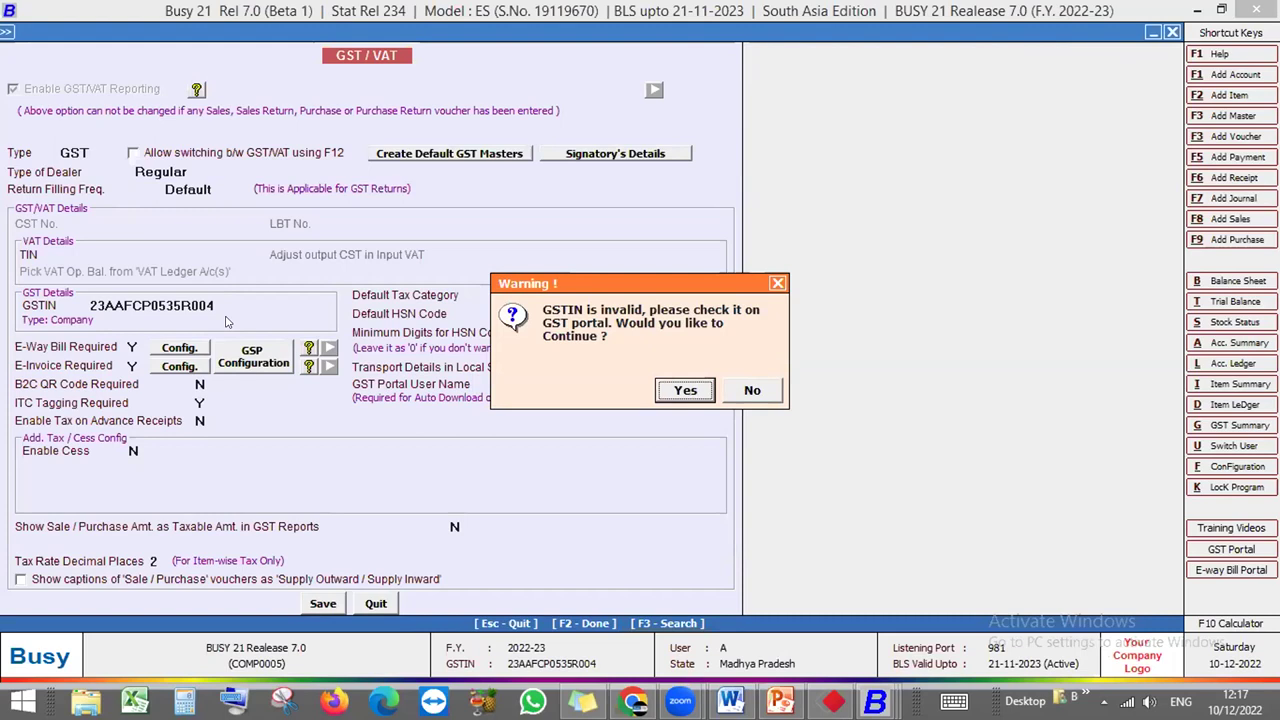
key(Return)
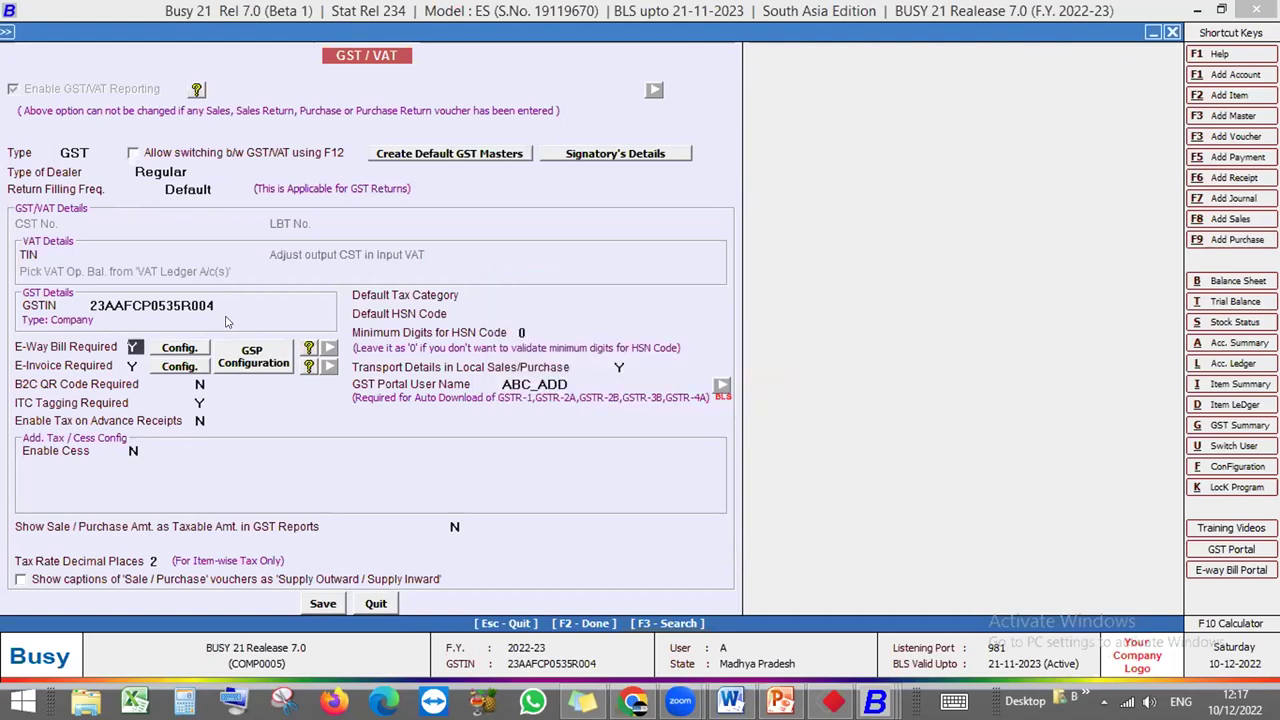
key(F2)
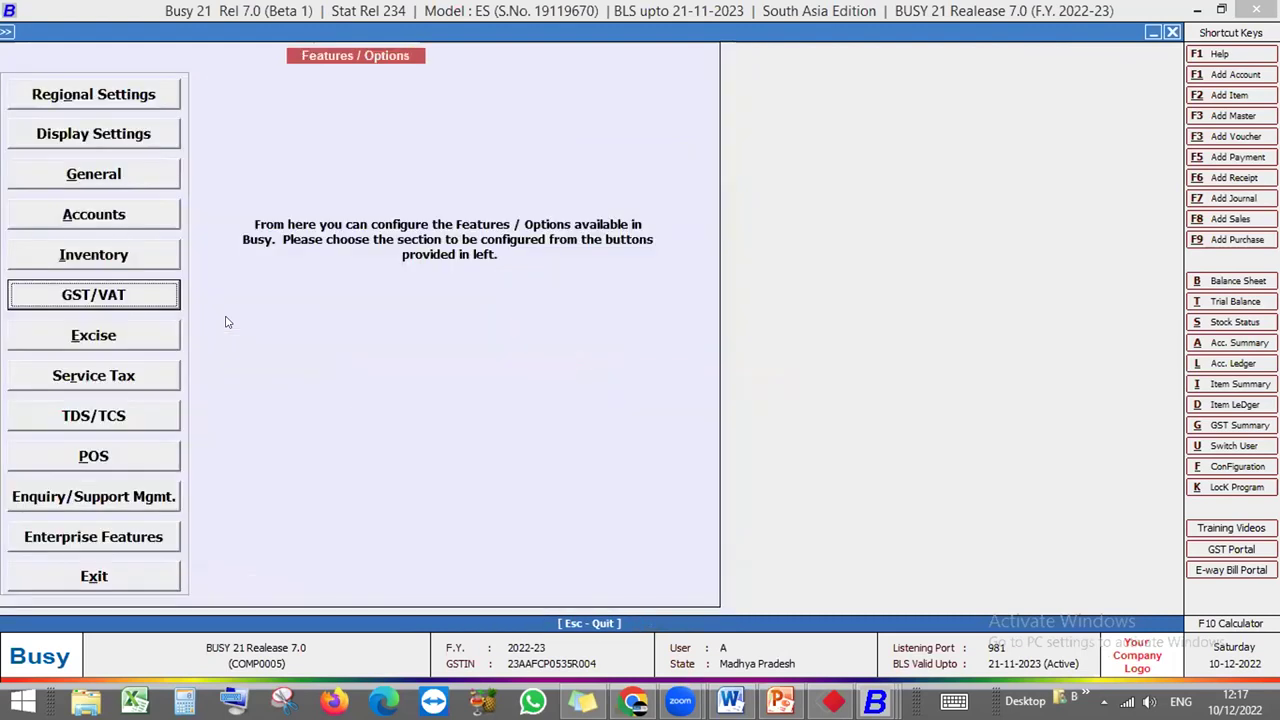
key(Escape)
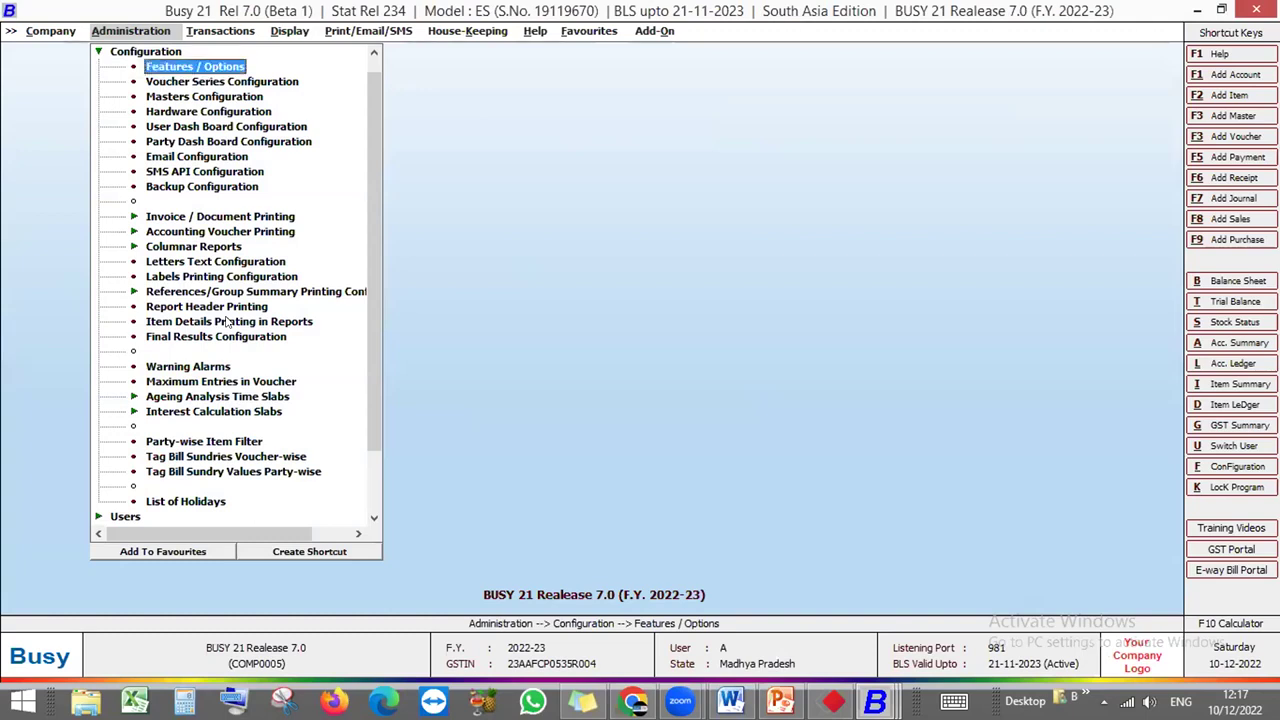
key(Escape)
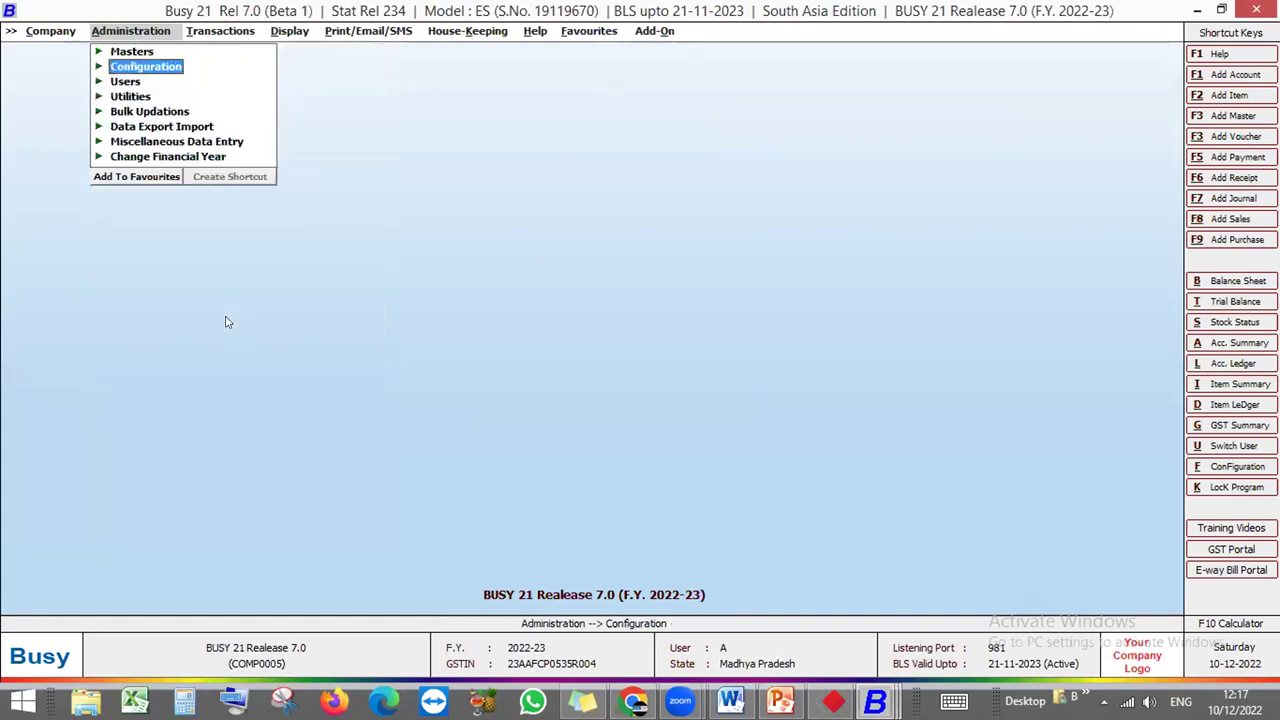
Reopen the GST/VAT settings in Features / Options and view the shared GSP configuration for E-Way Bill and E-Invoice
key(Return)
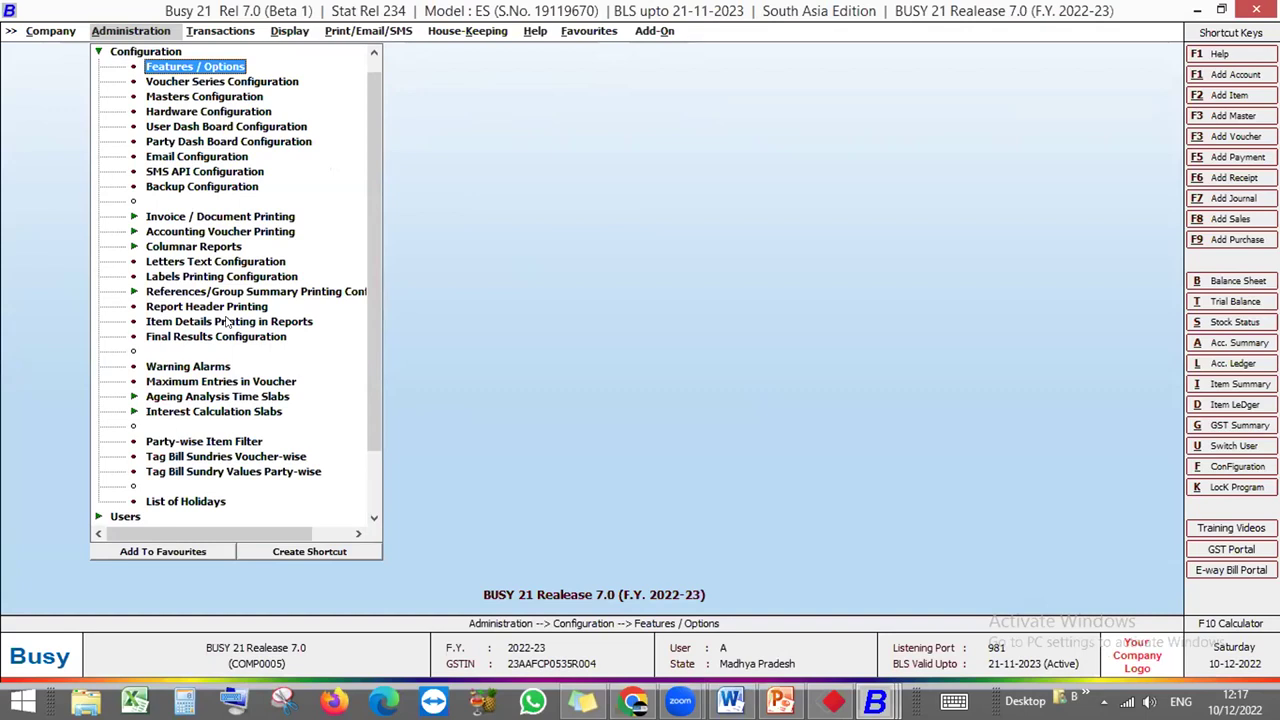
key(Return)
key(Down)
key(Down)
key(Down)
key(Down)
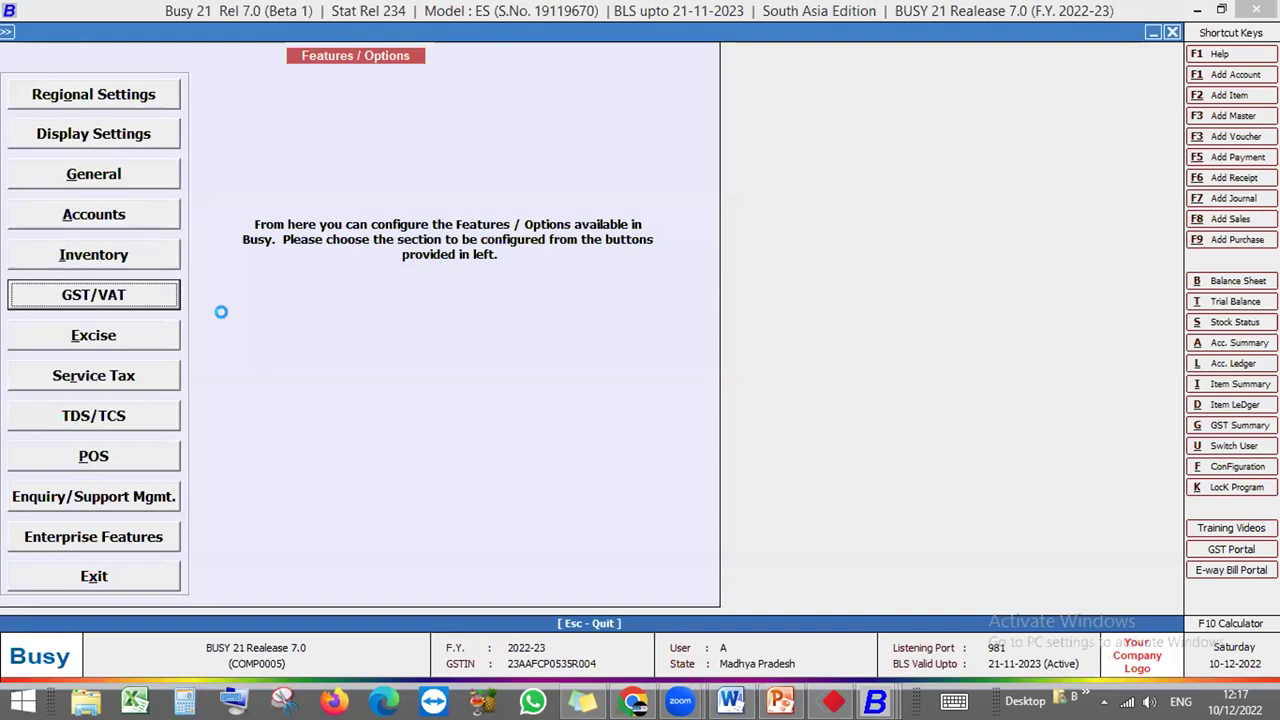
key(Return)
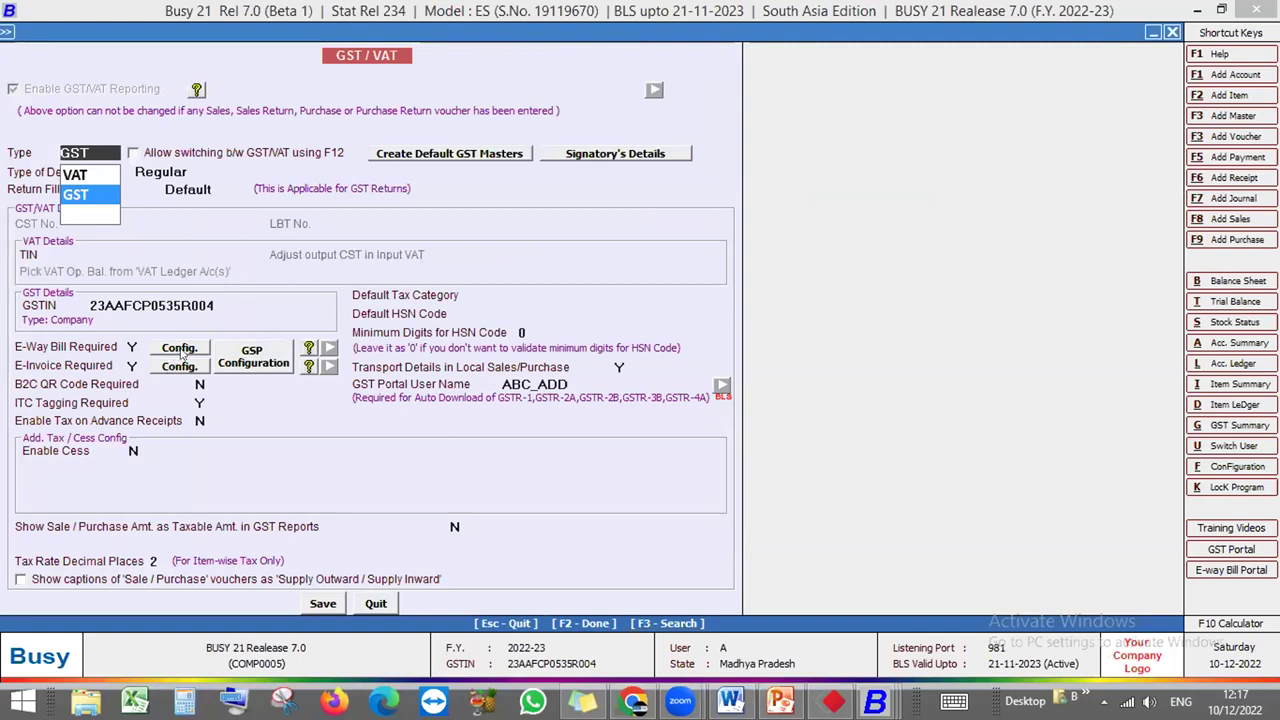
click(255, 365)
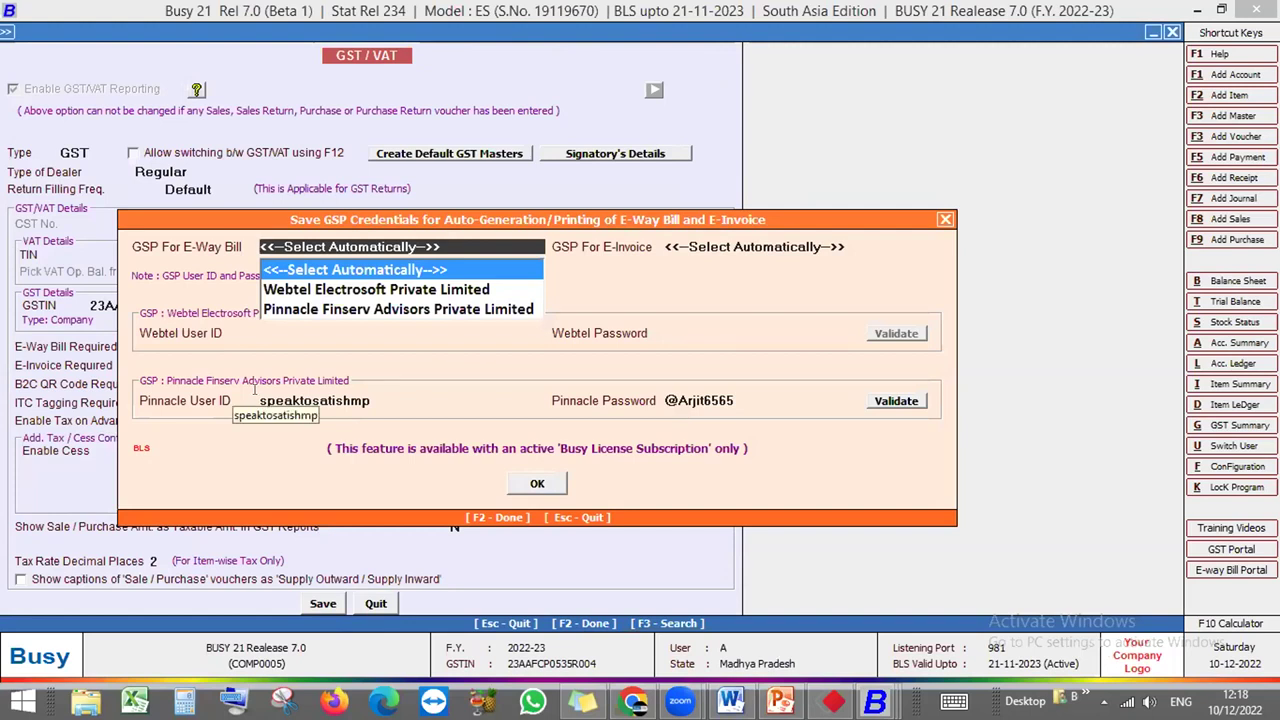
key(Escape)
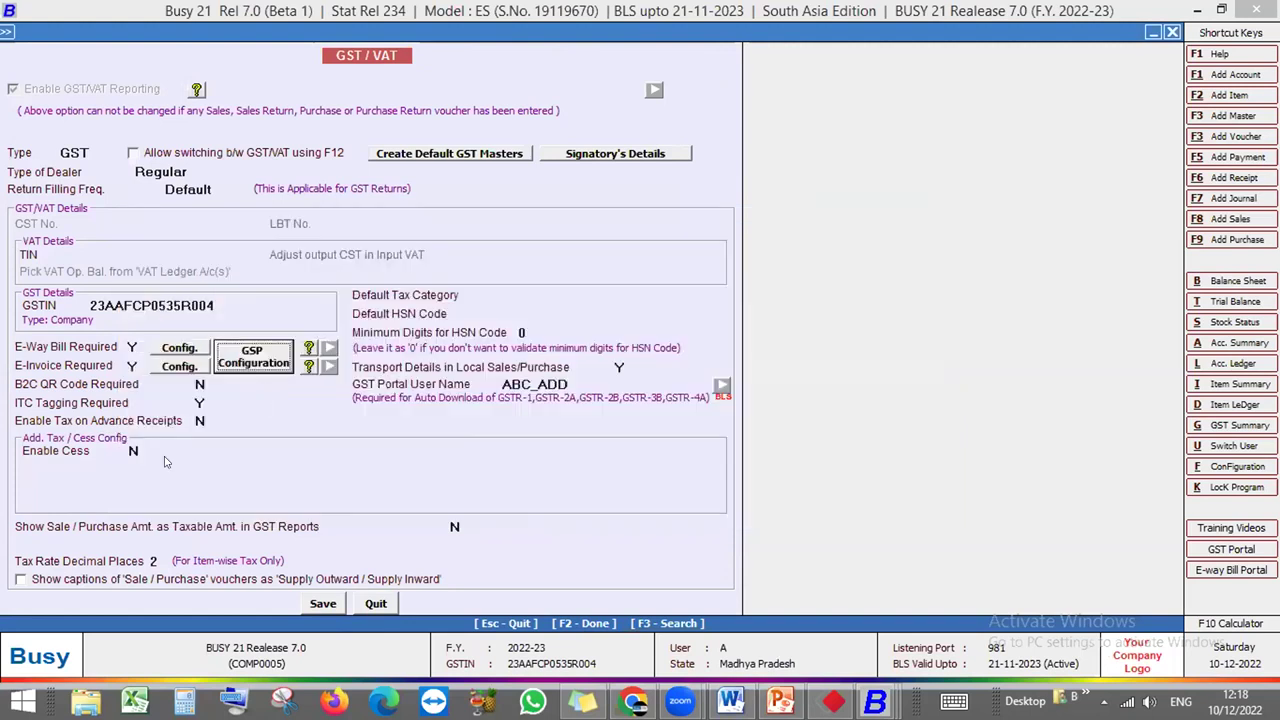
Validate the saved Pinnacle credentials in the GSP configuration, with the GSPs for E-Way Bill and E-Invoice selected automatically, and close it
click(258, 366)
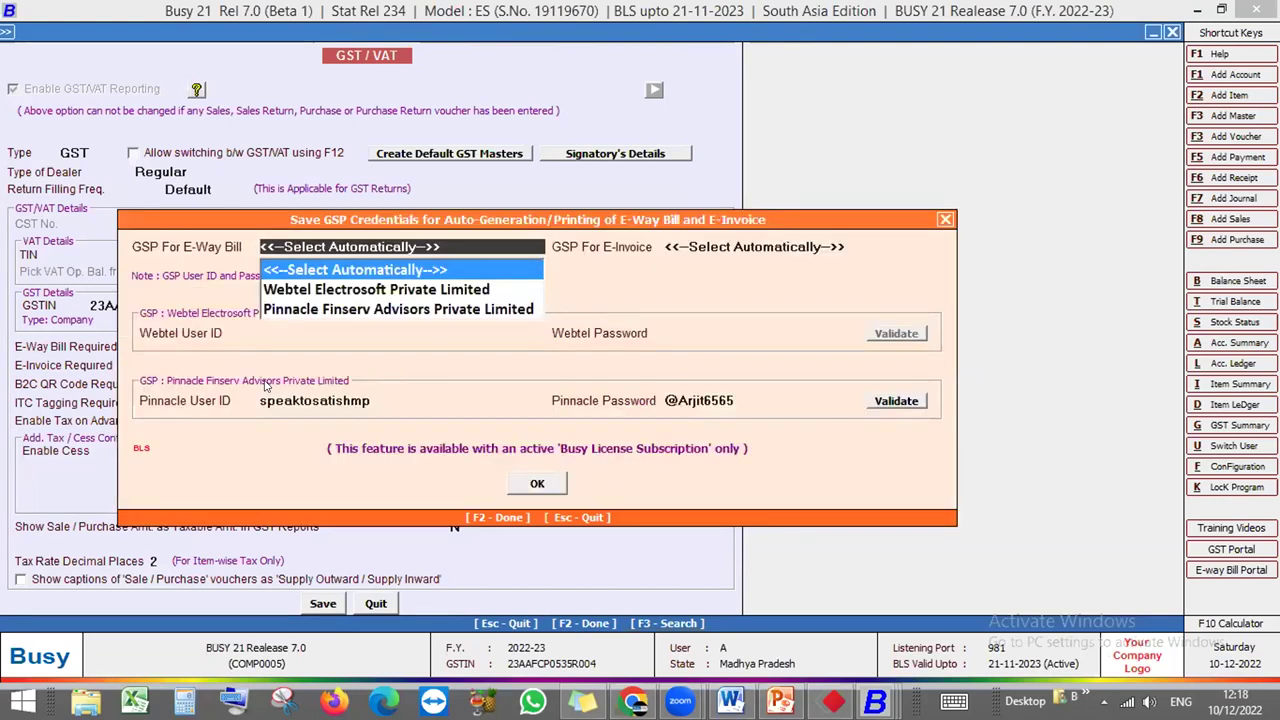
key(Return)
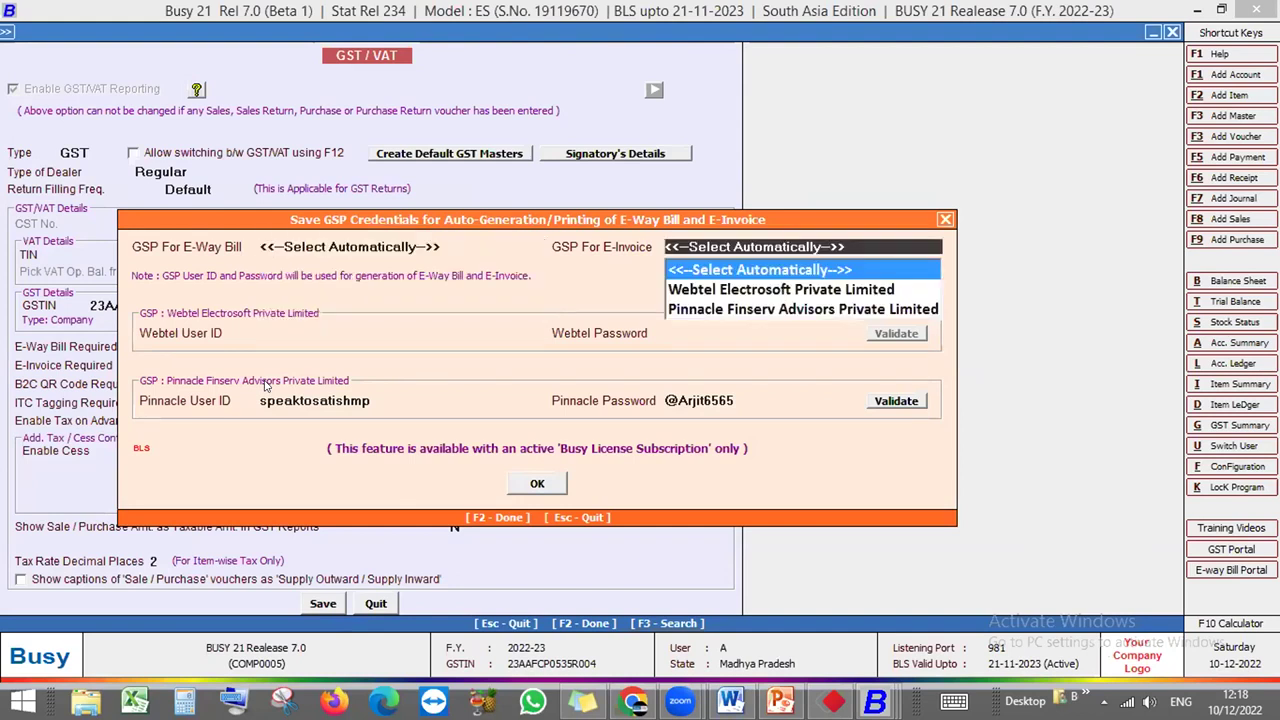
key(Return)
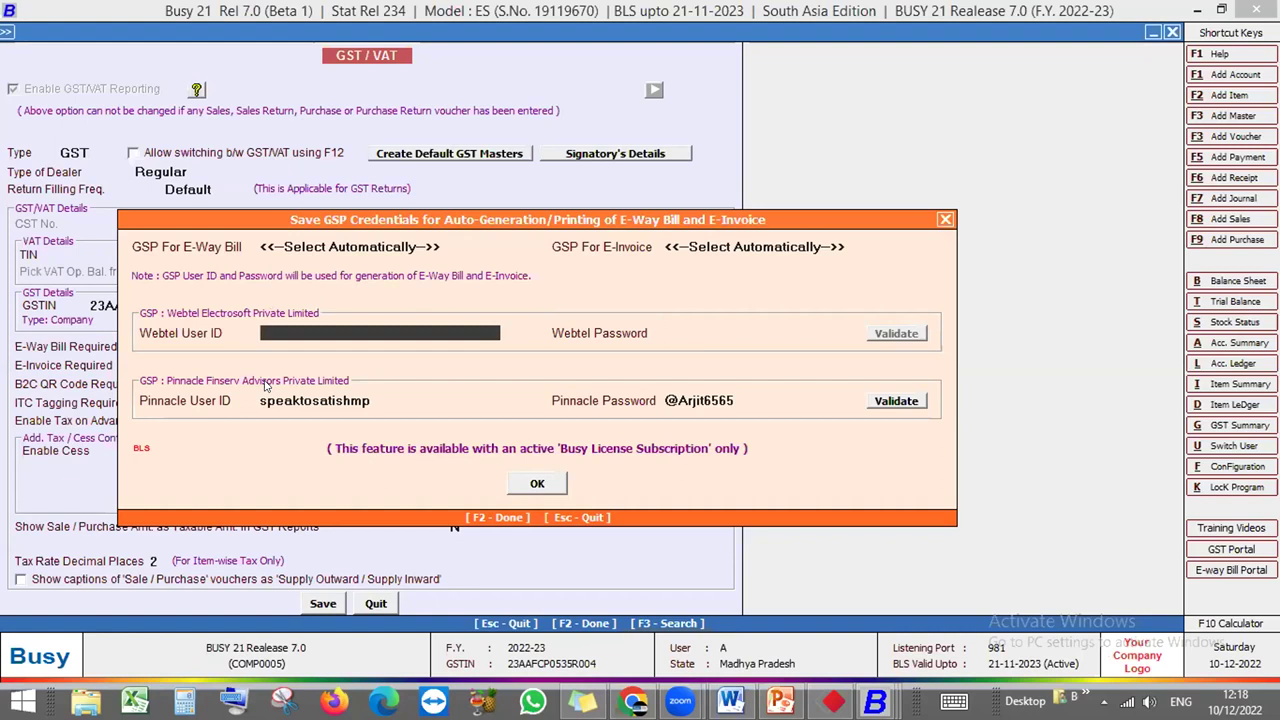
key(Return)
key(Return)
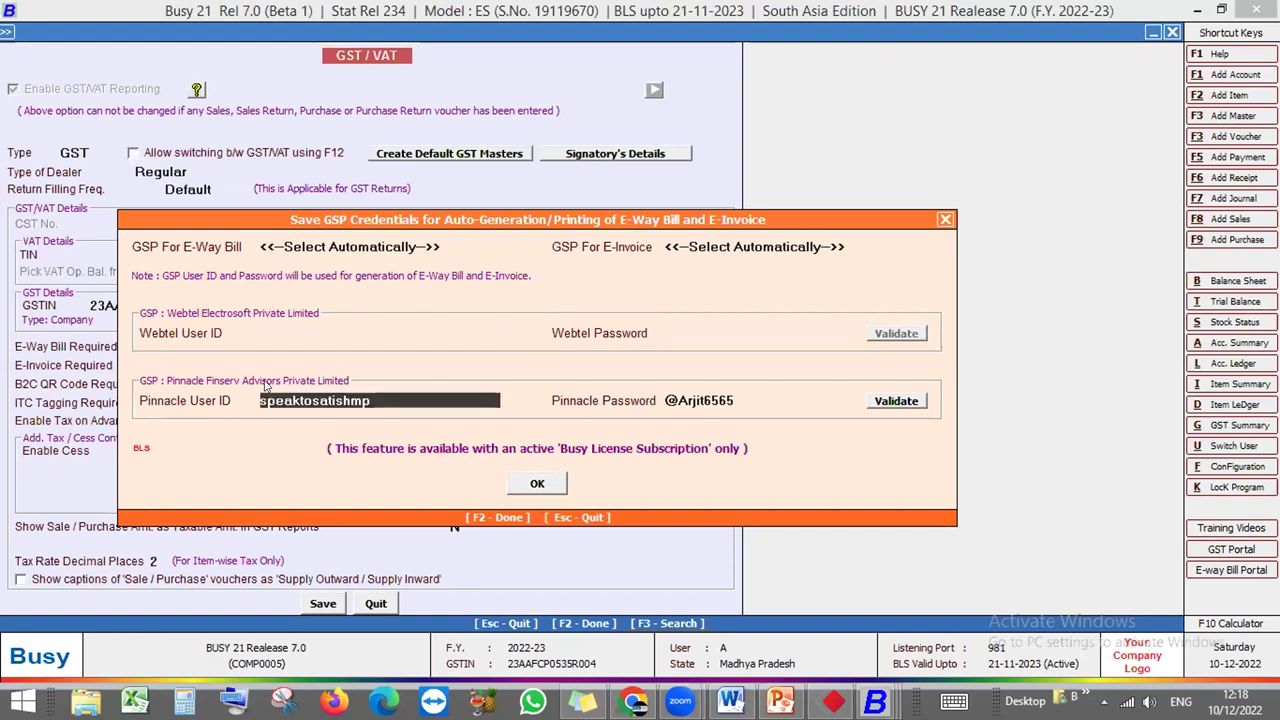
key(Return)
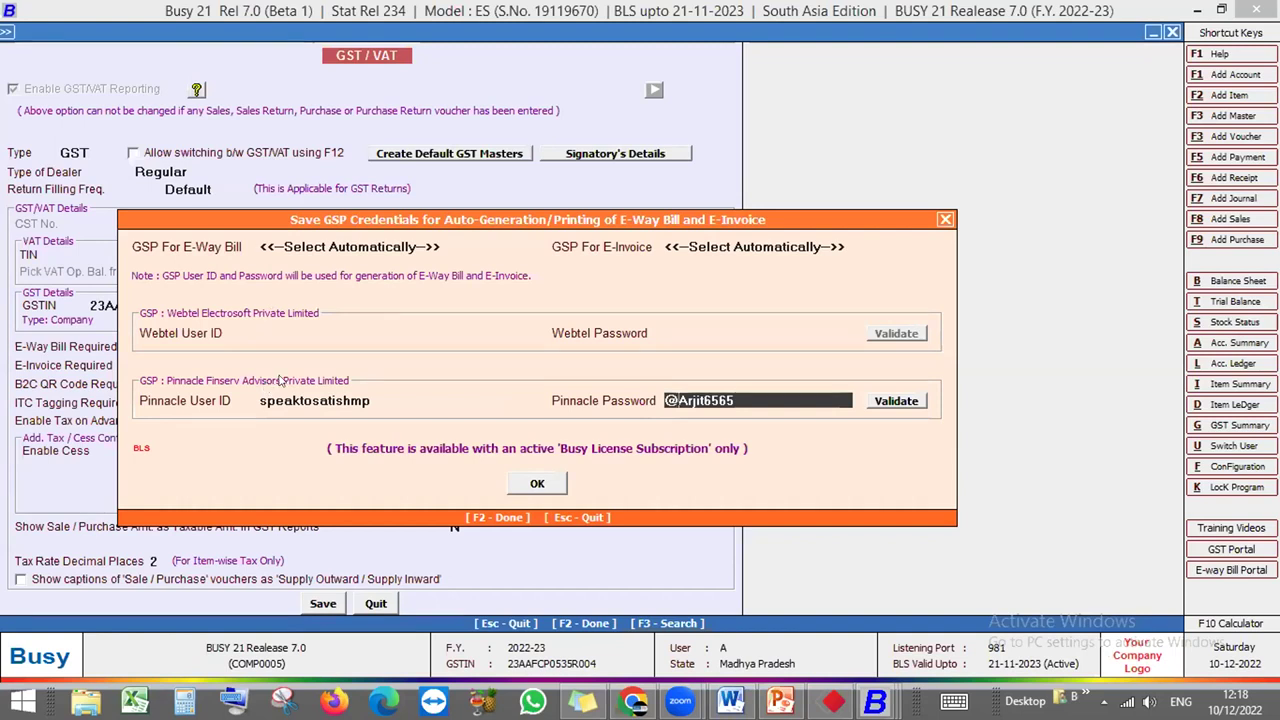
click(891, 401)
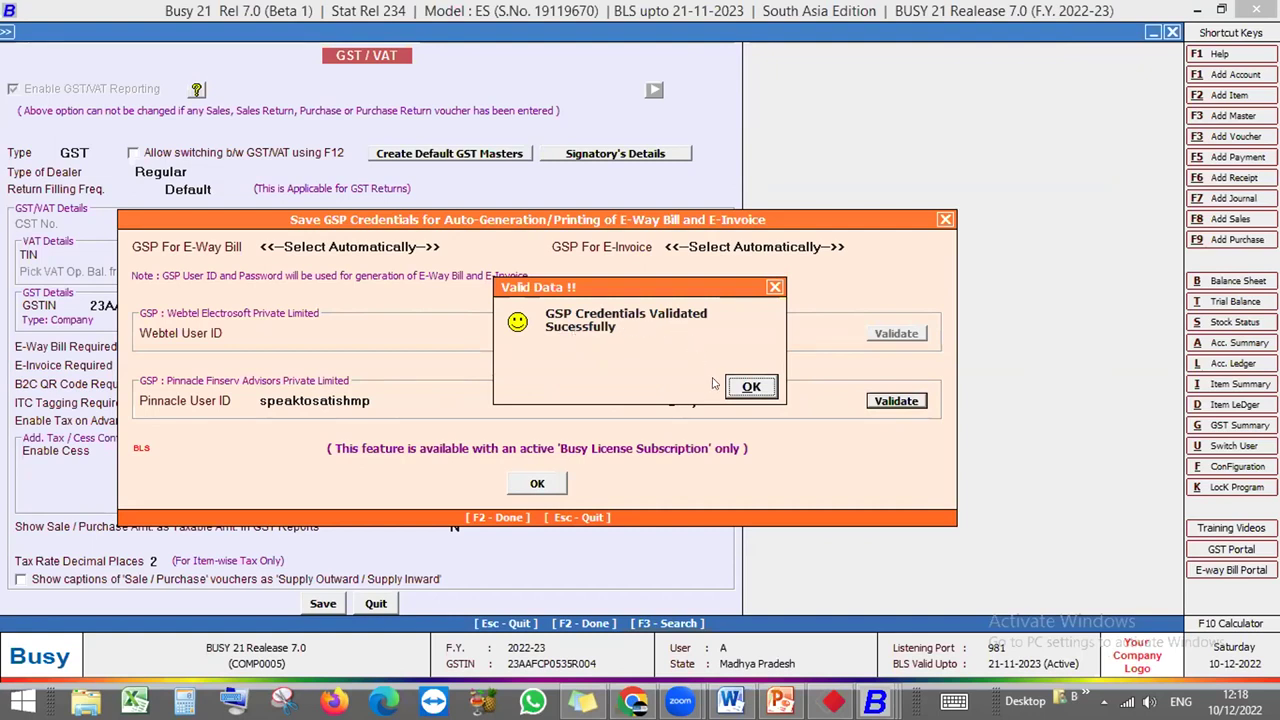
click(751, 387)
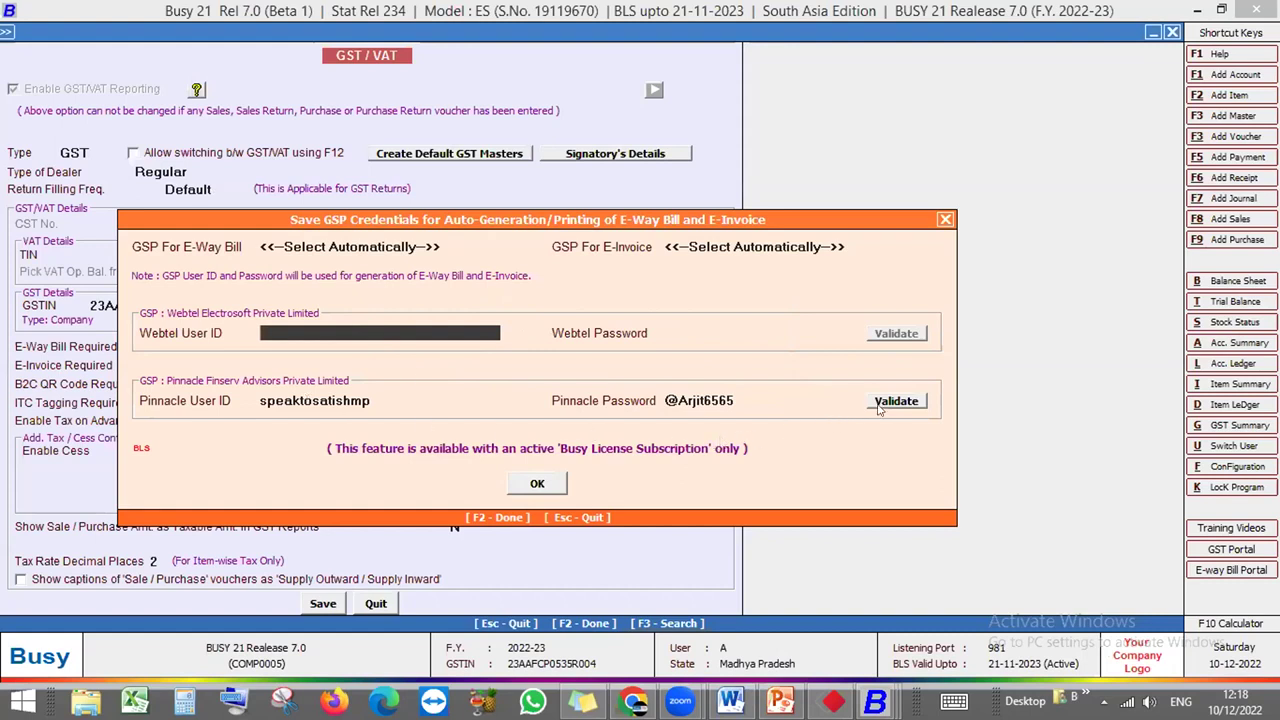
click(946, 222)
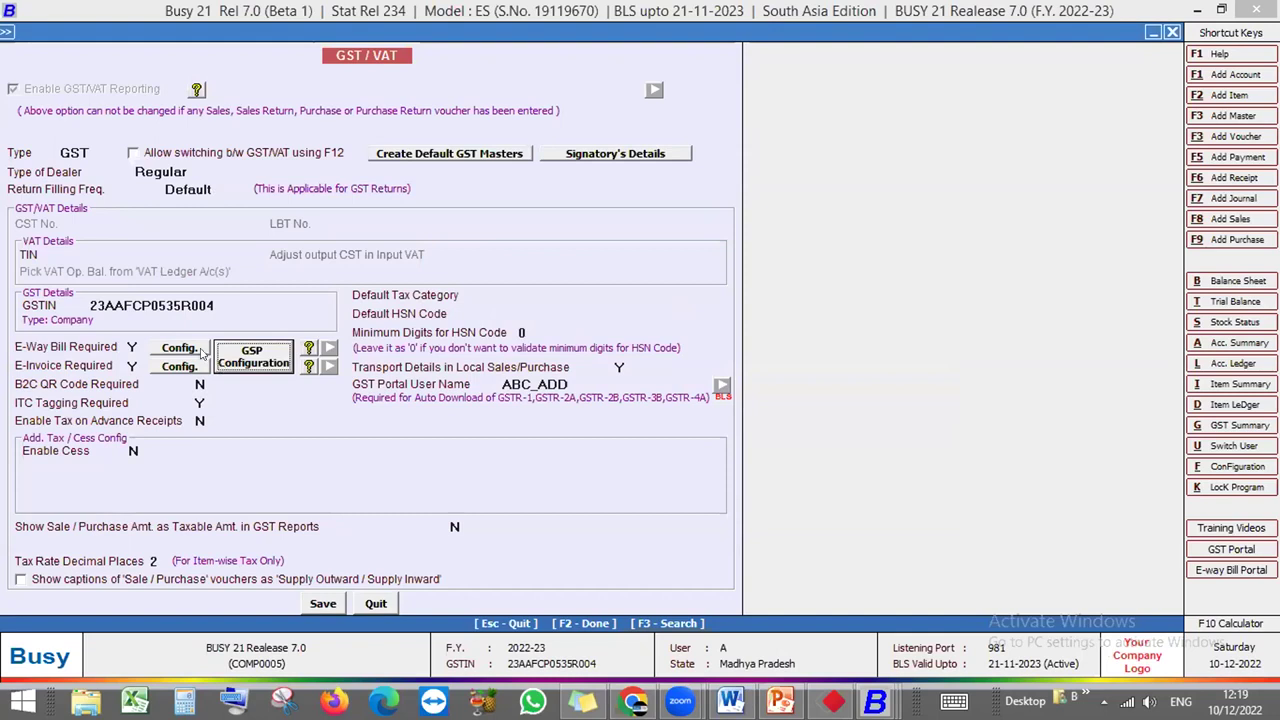
View the E-Invoice configuration, and leave the GST/VAT settings and Features / Options for the transaction commands
click(177, 368)
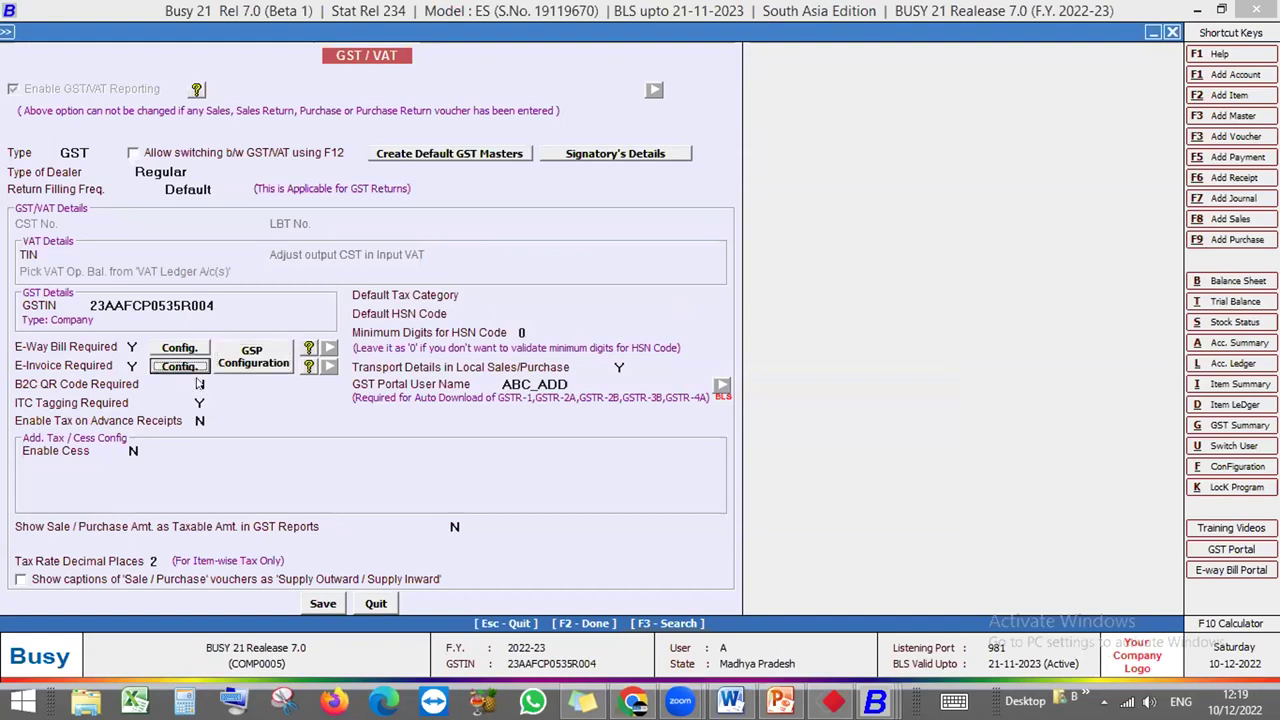
key(Escape)
key(Return)
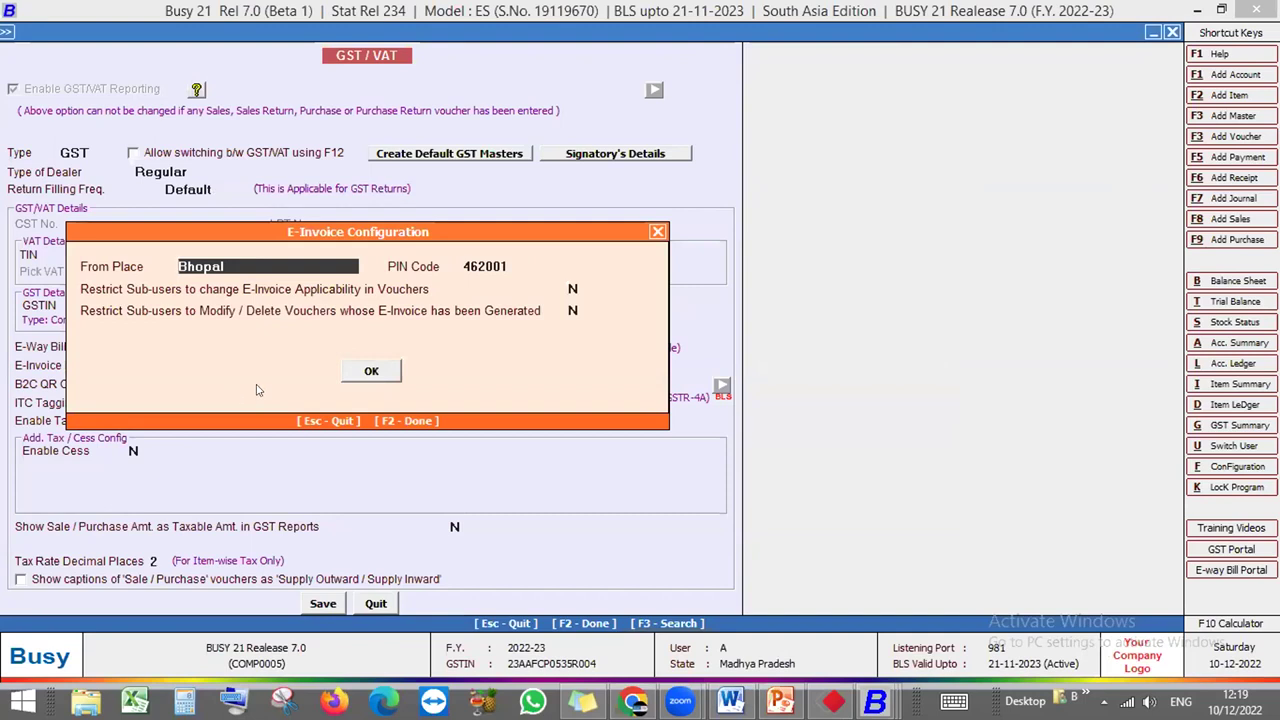
key(Escape)
key(Return)
key(Escape)
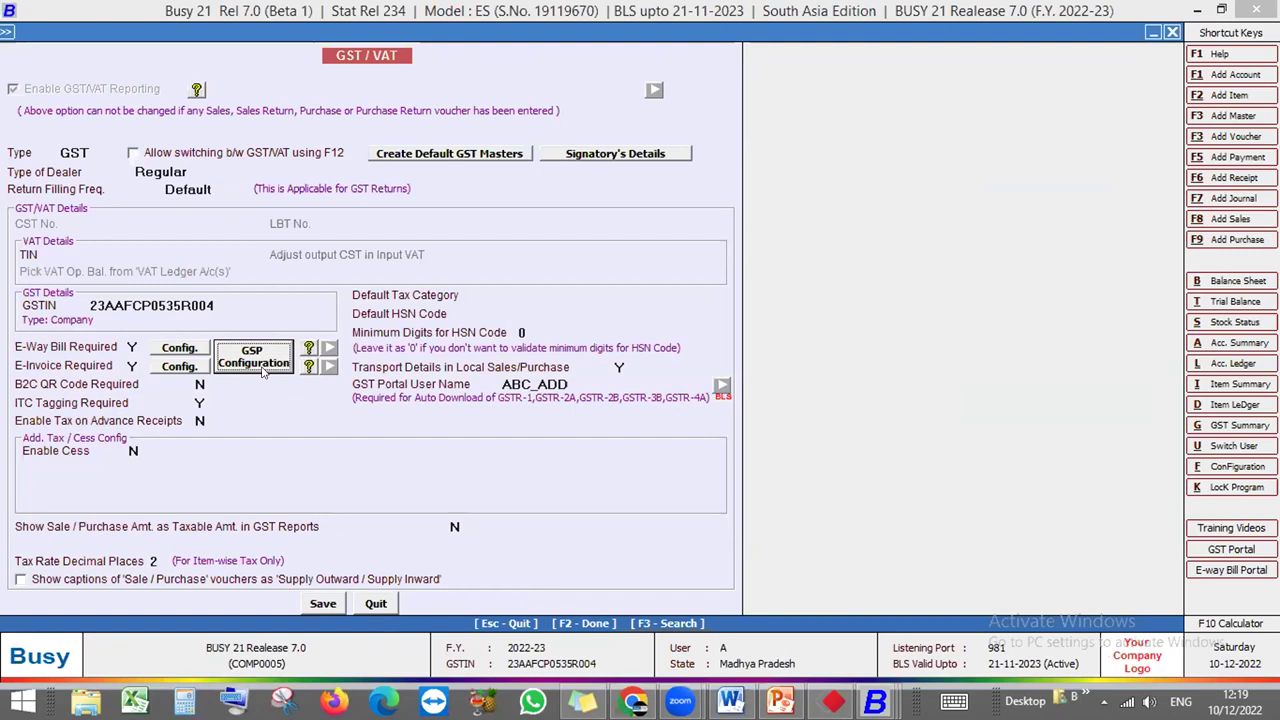
key(Escape)
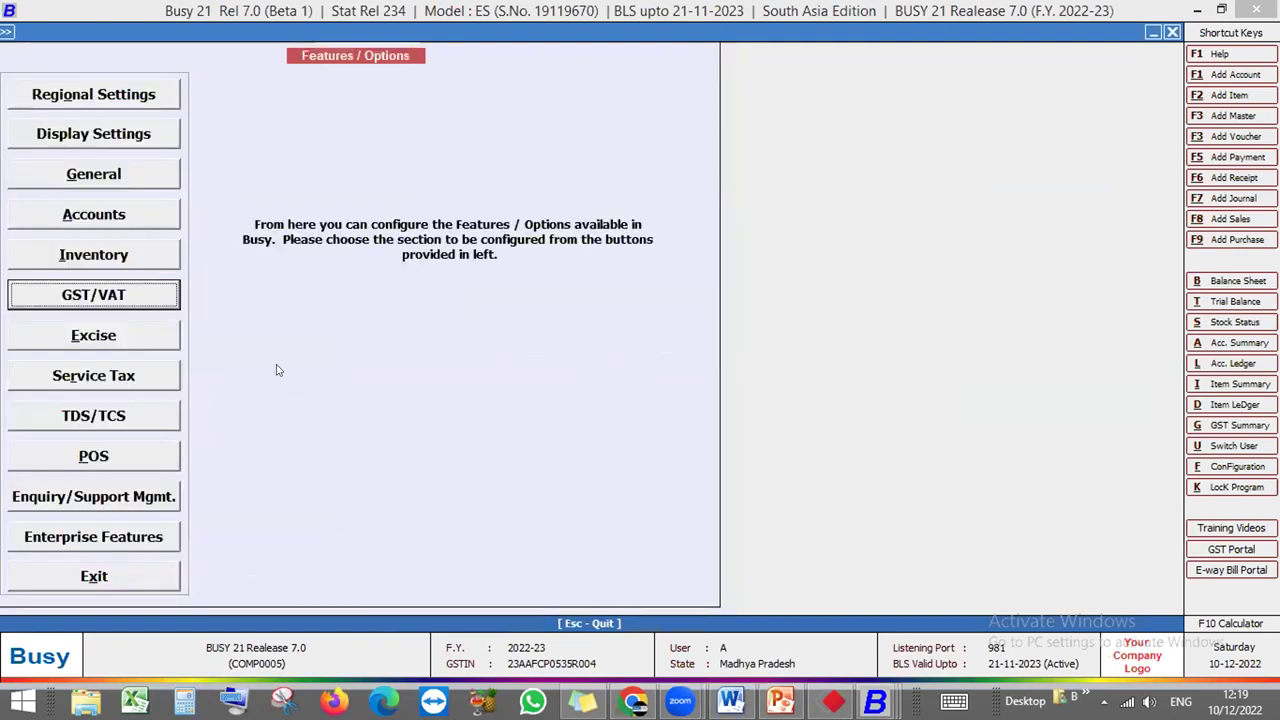
key(Escape)
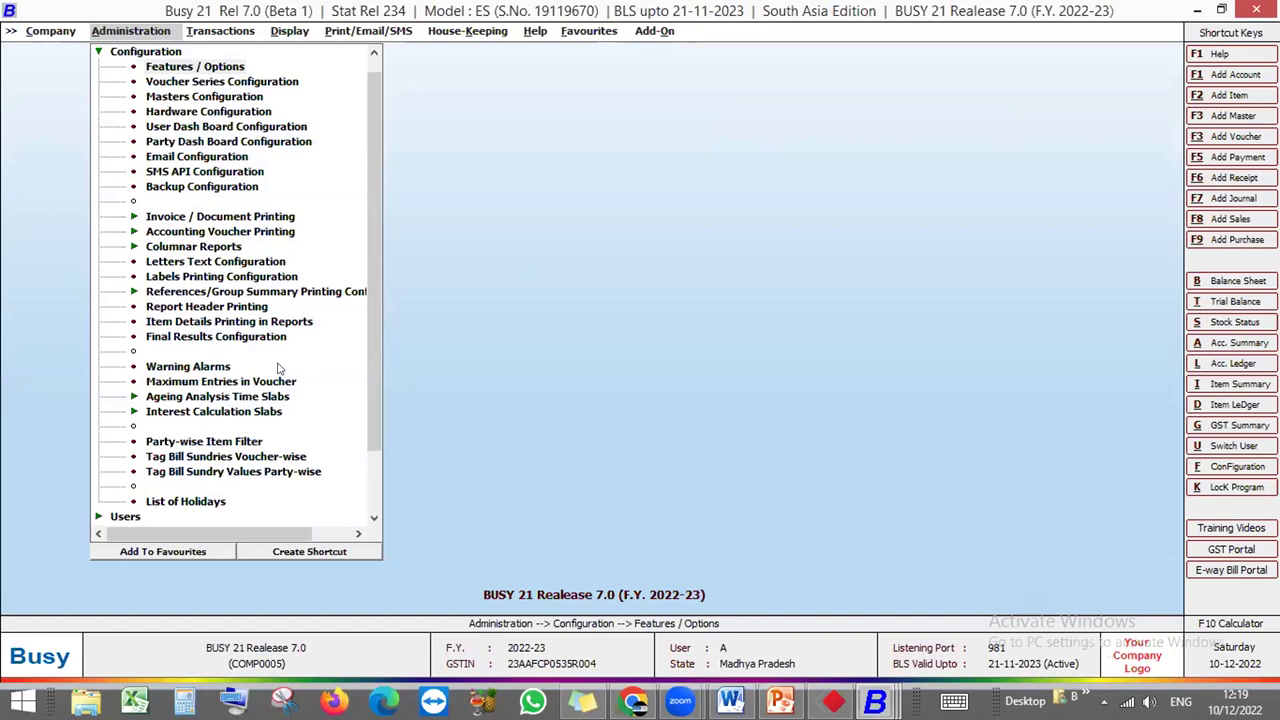
key(Escape)
key(Right)
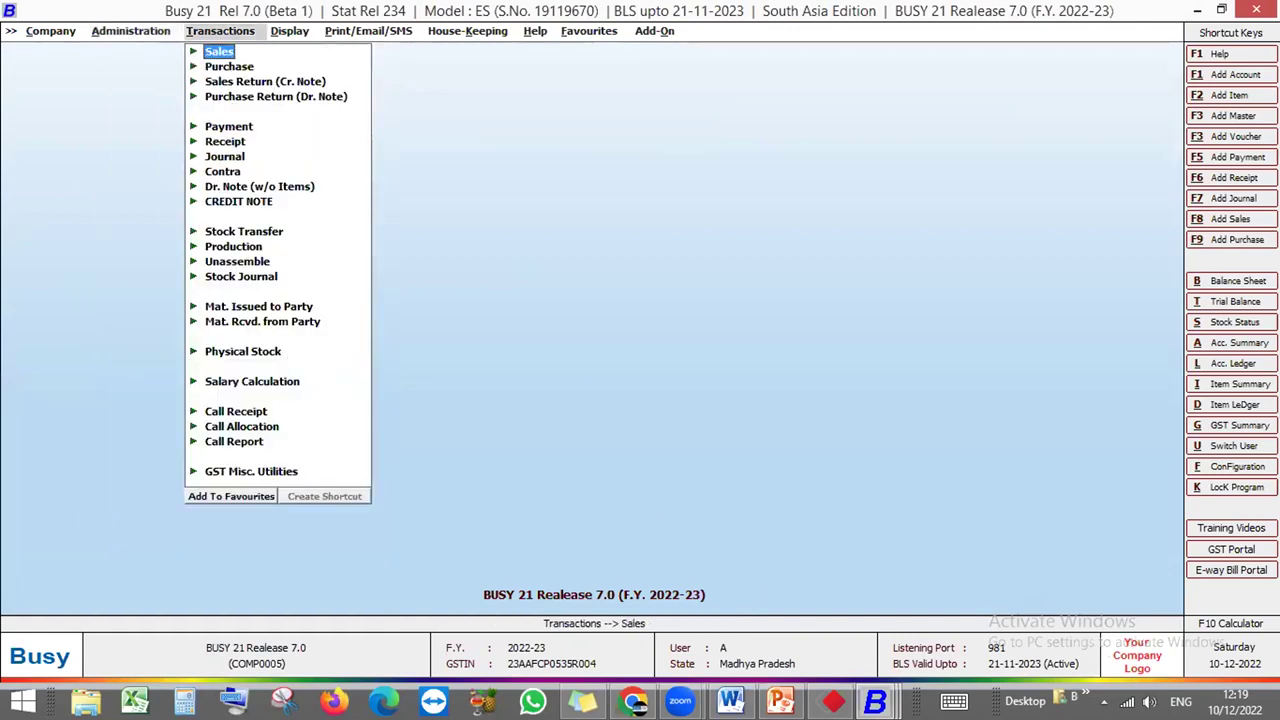
Switch to the E-Invoice Sand Box (WebTel) company and close its General settings and Features / Options
click(875, 699)
click(677, 598)
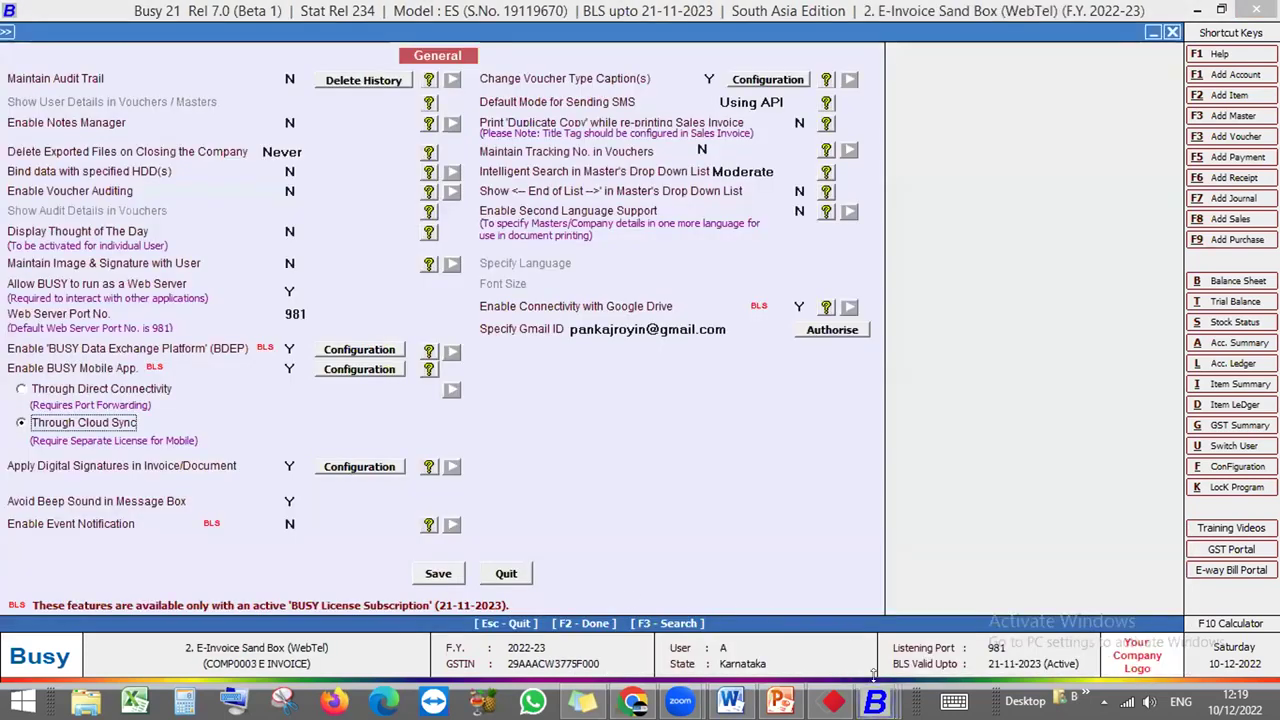
key(Escape)
key(Escape)
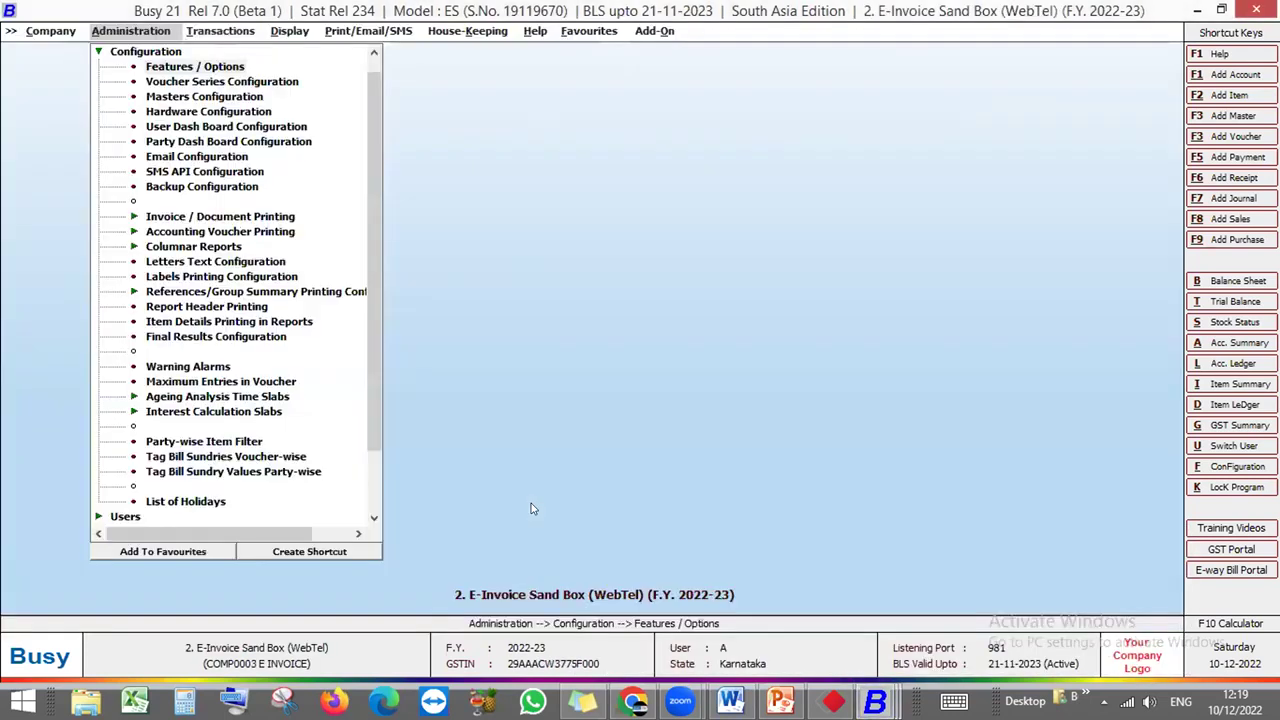
Open the Main series sales voucher dated 14-09-2022 for modification
key(Right)
key(Return)
key(Down)
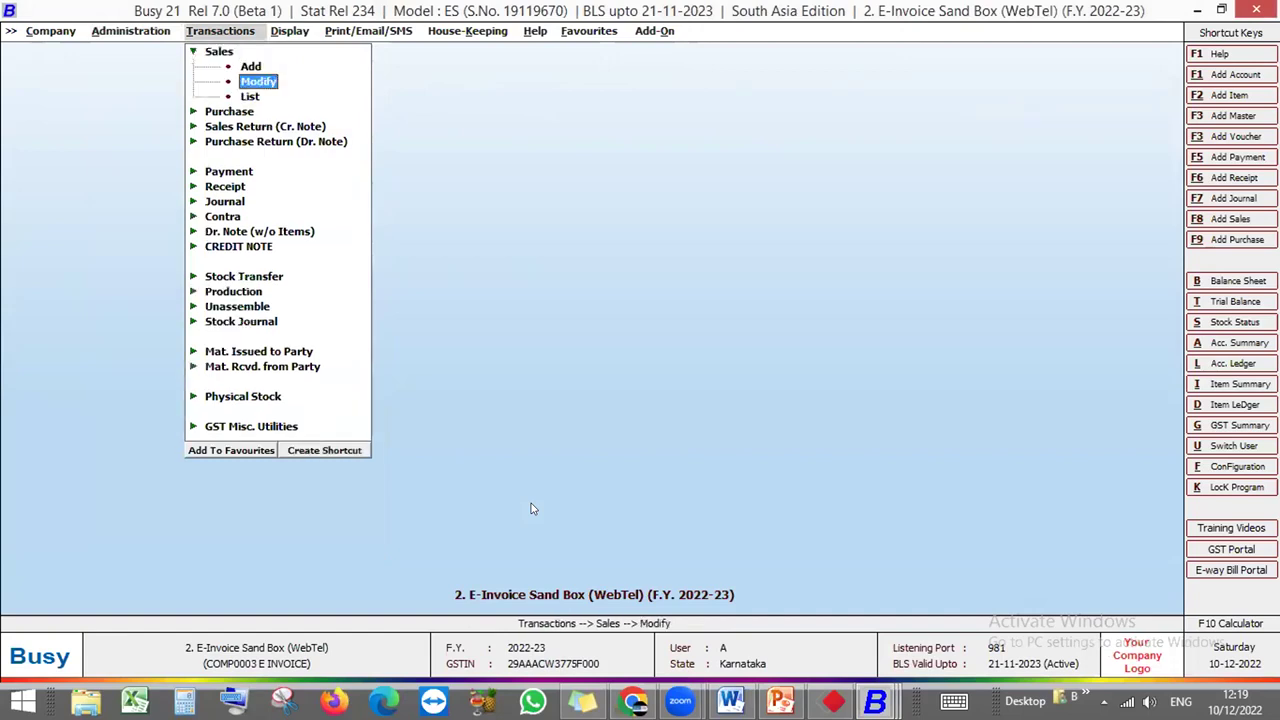
key(Return)
key(Return)
key(Return)
key(Return)
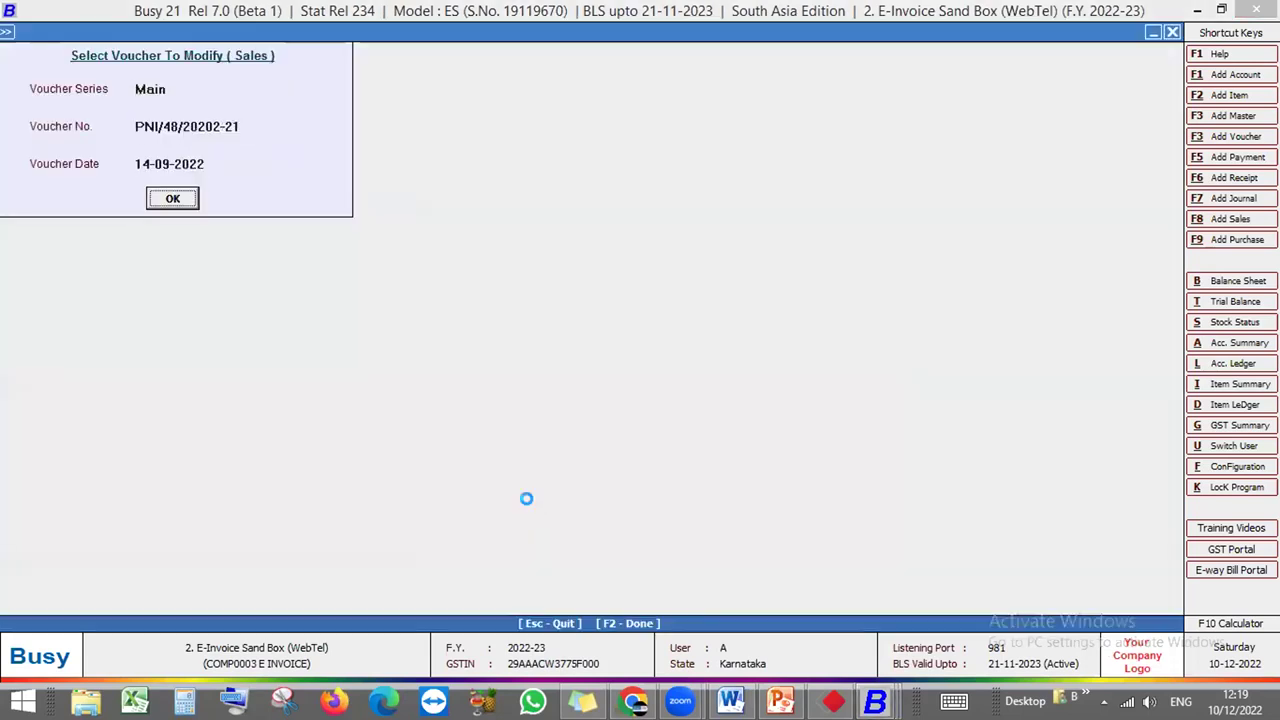
key(Return)
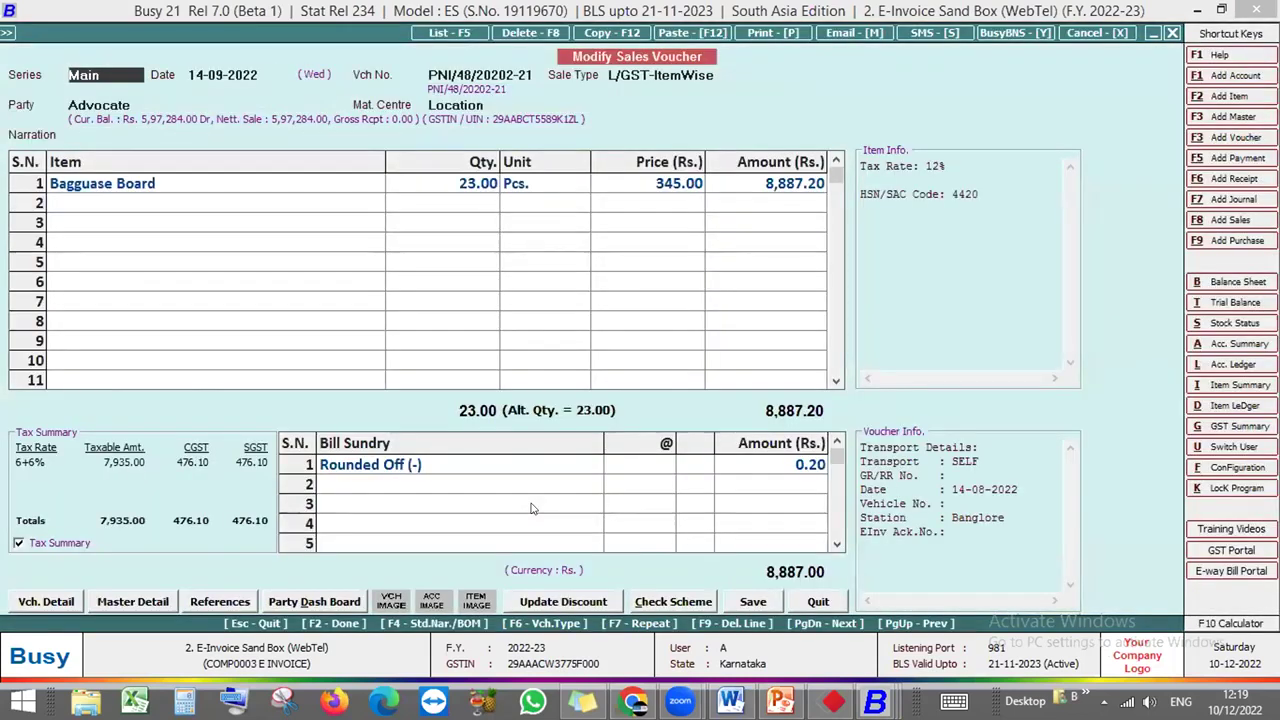
Close the open sales voucher and list all sales voucher series on screen from 01-04-2022 to 14-09-2022
key(Escape)
key(Return)
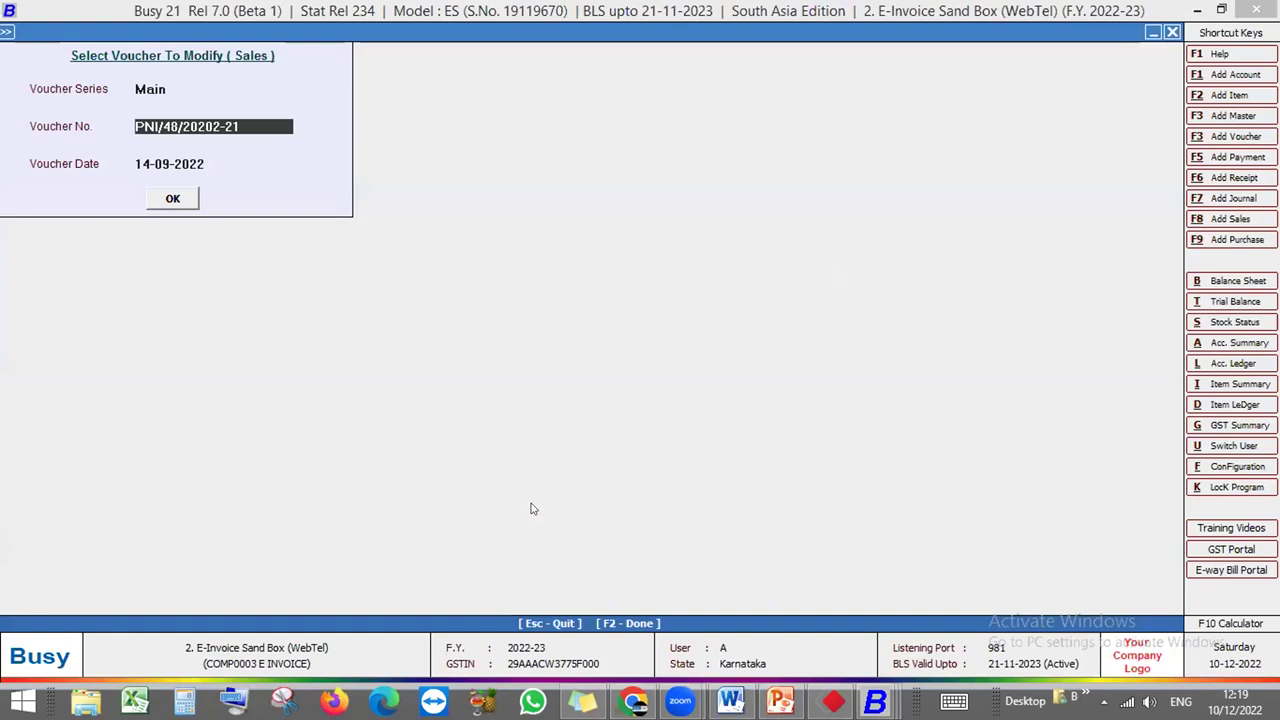
key(Escape)
key(Return)
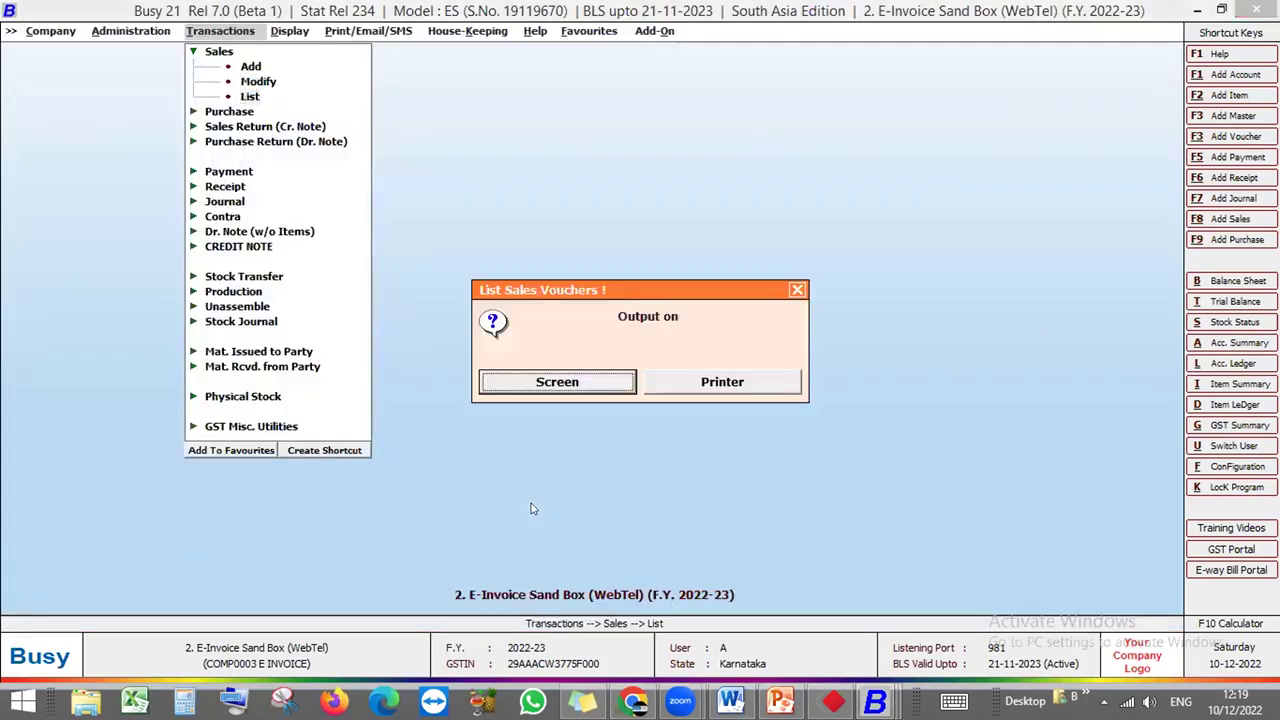
key(Escape)
key(Return)
key(Return)
key(Return)
key(Return)
key(F2)
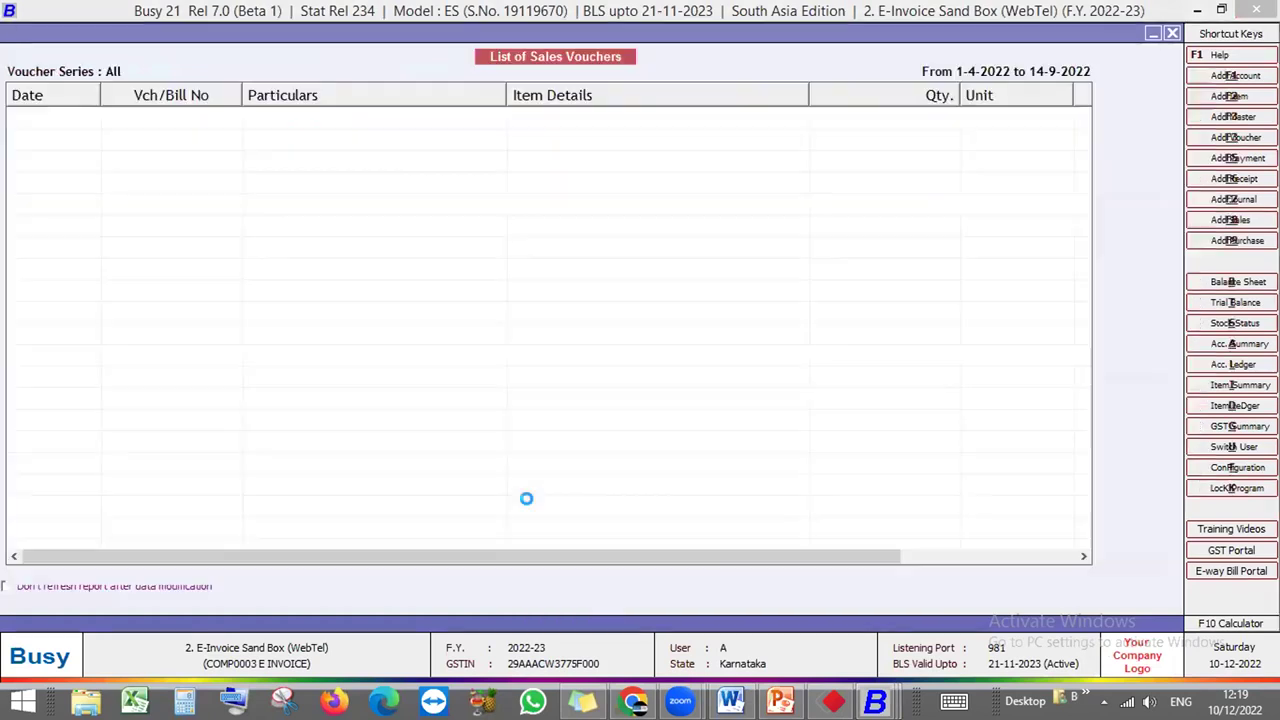
View the E-Invoice acknowledgement number in the 100-piece Busy Infotech Pvt. Ltd. voucher dated 20-07-2022, and close the voucher and the list
key(Down)
key(Down)
key(Down)
key(Down)
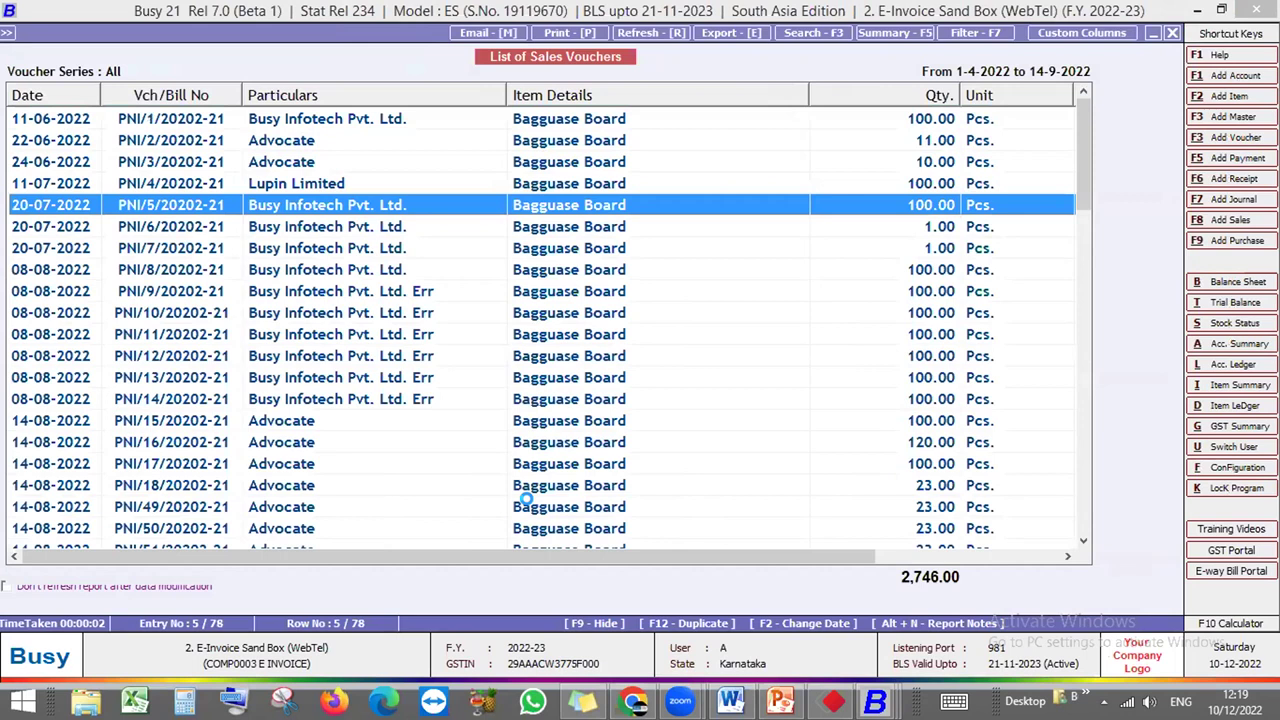
key(Return)
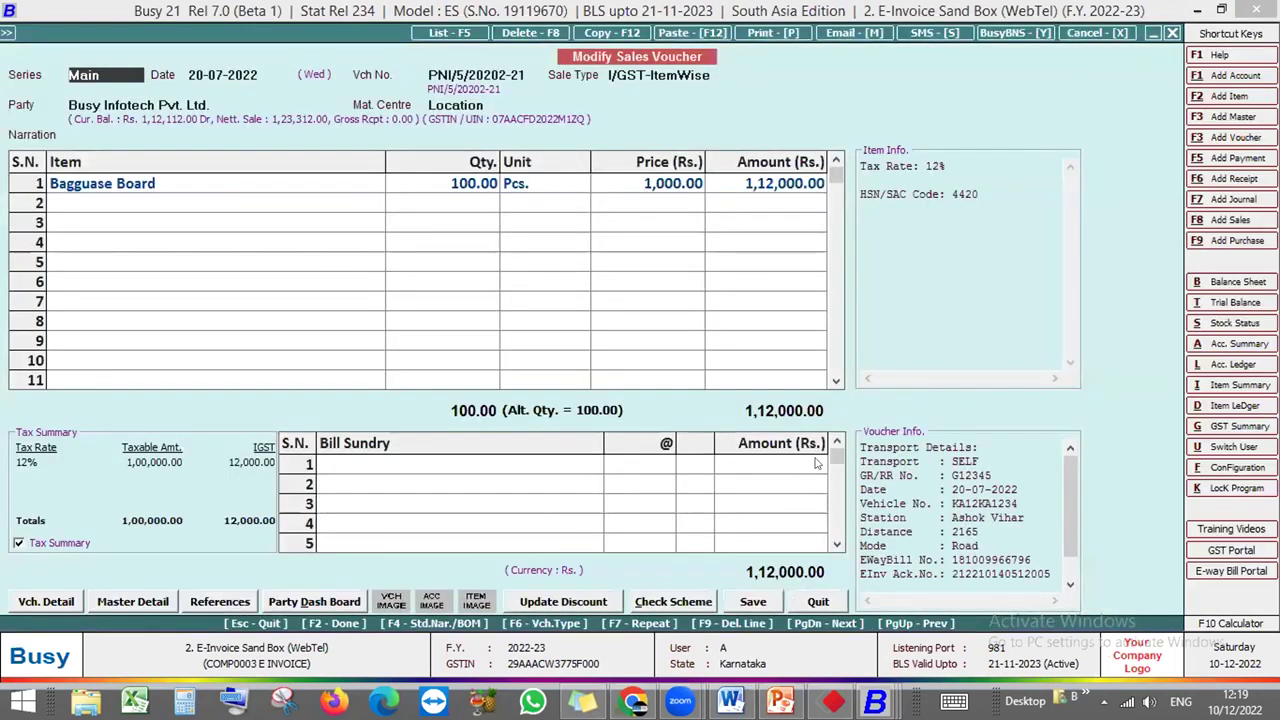
drag(1019, 556, 1048, 566)
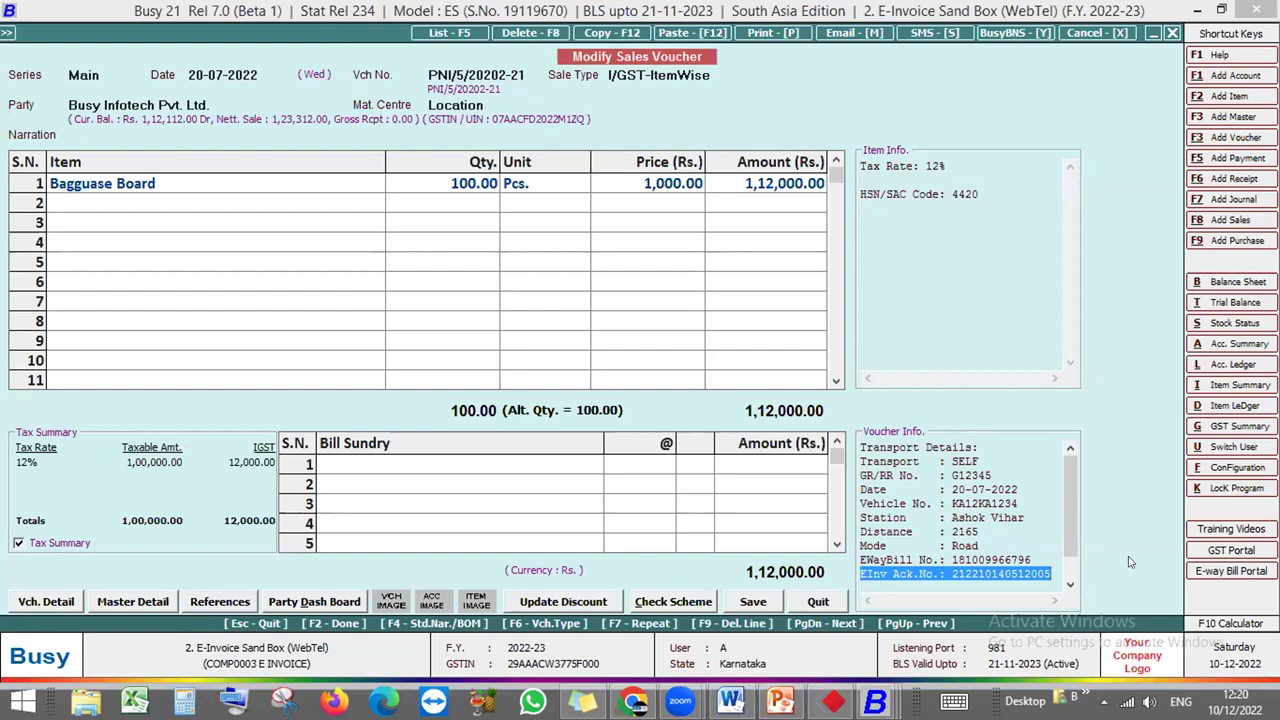
key(Escape)
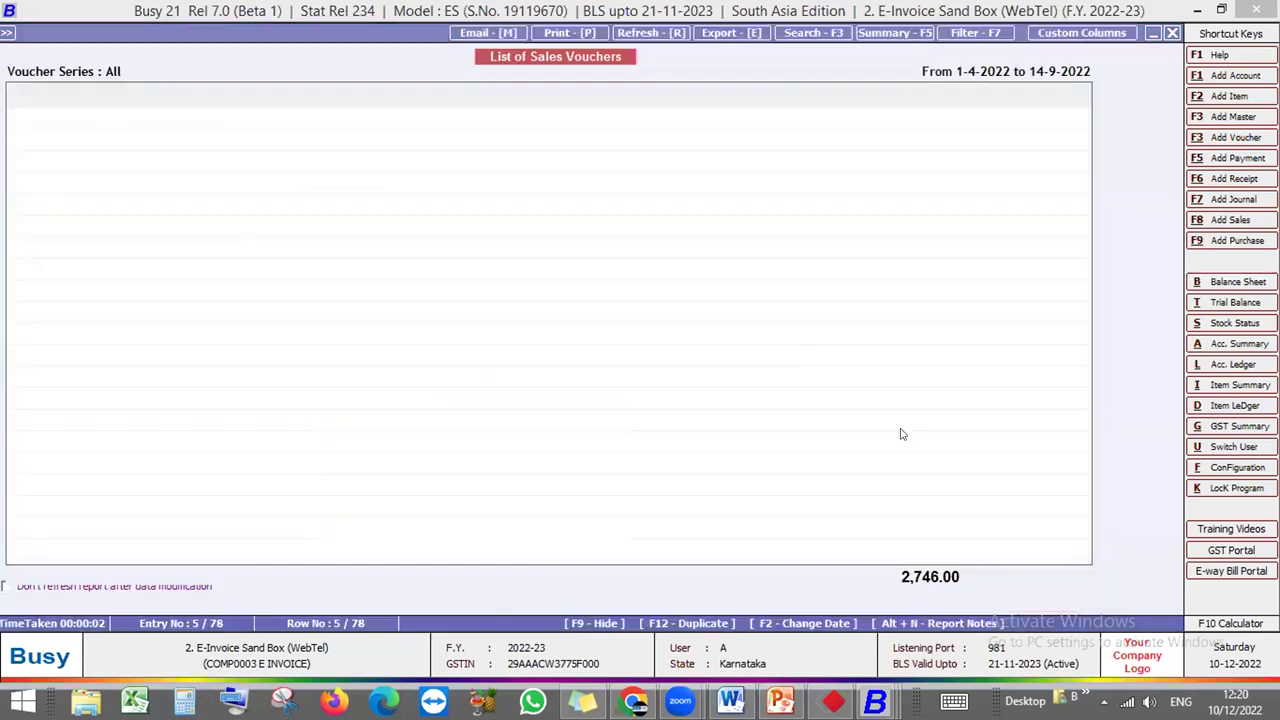
key(Escape)
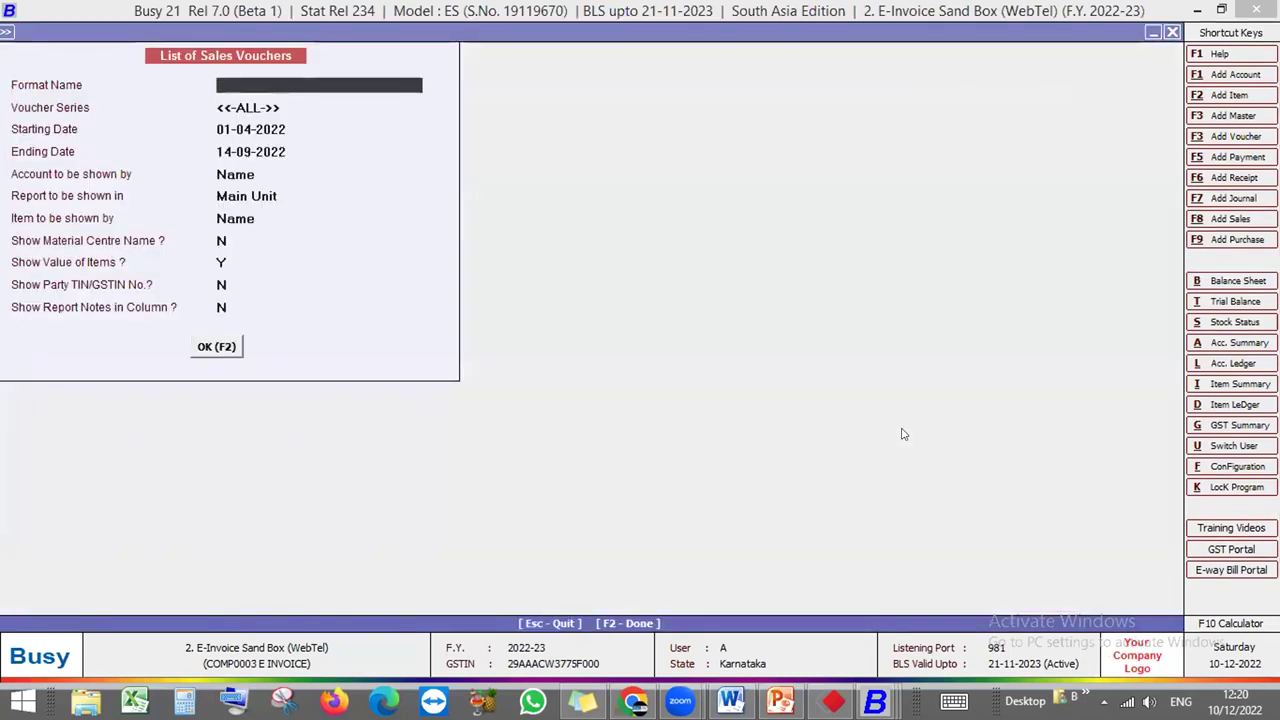
key(F2)
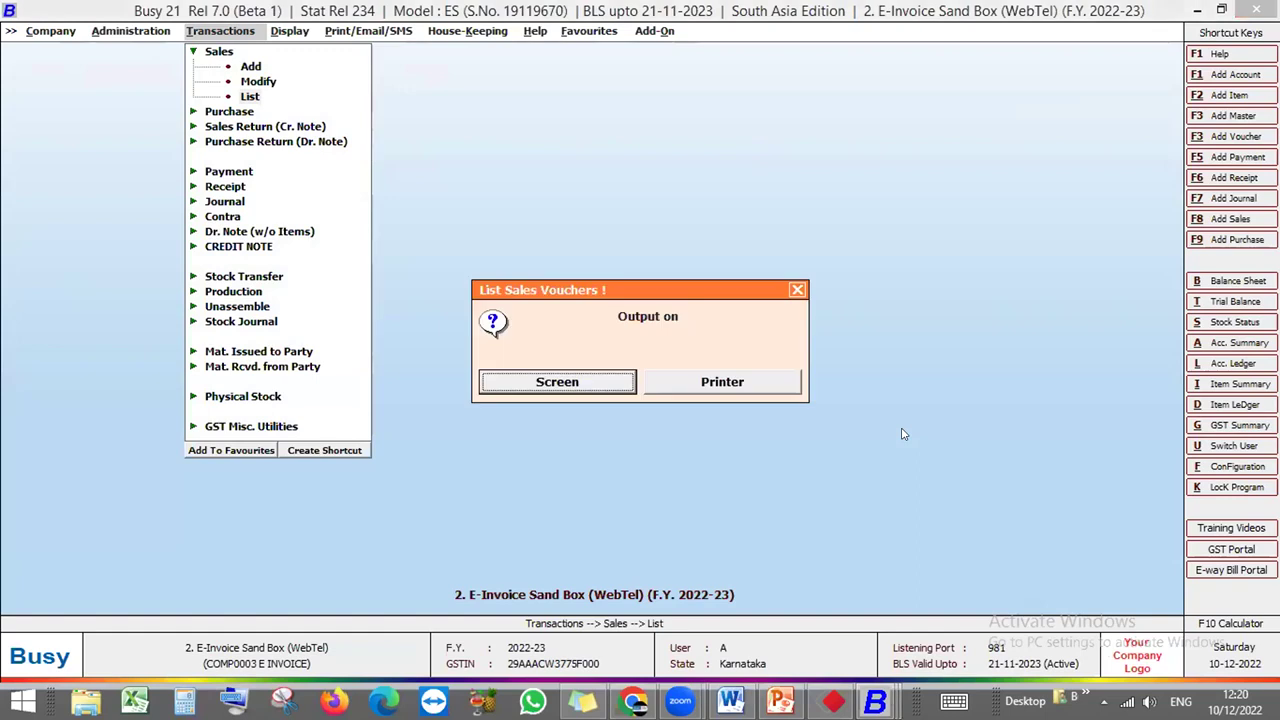
key(Escape)
key(Escape)
Display the account-wise ledger of Global Marketing in the standard layout for the E-Invoice Sand Box company
key(Right)
key(Left)
key(Up)
key(Up)
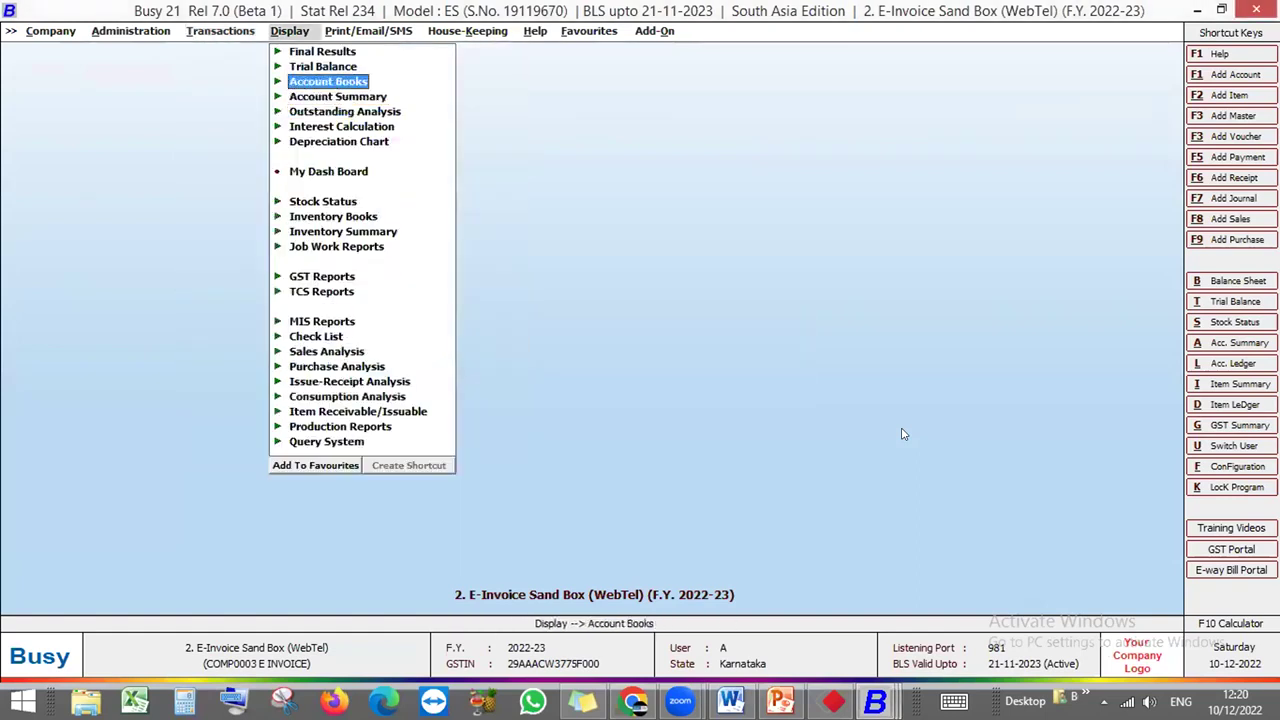
key(Right)
key(Down)
key(Down)
key(Down)
key(Up)
key(Right)
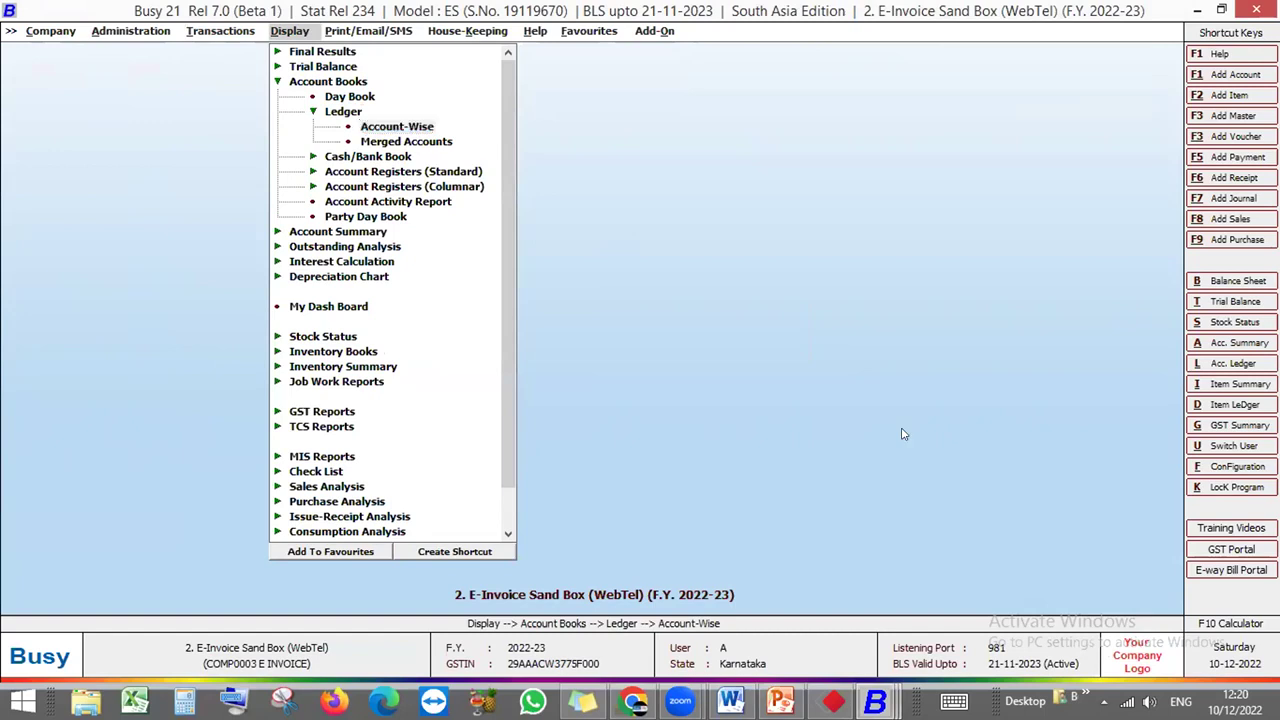
key(Return)
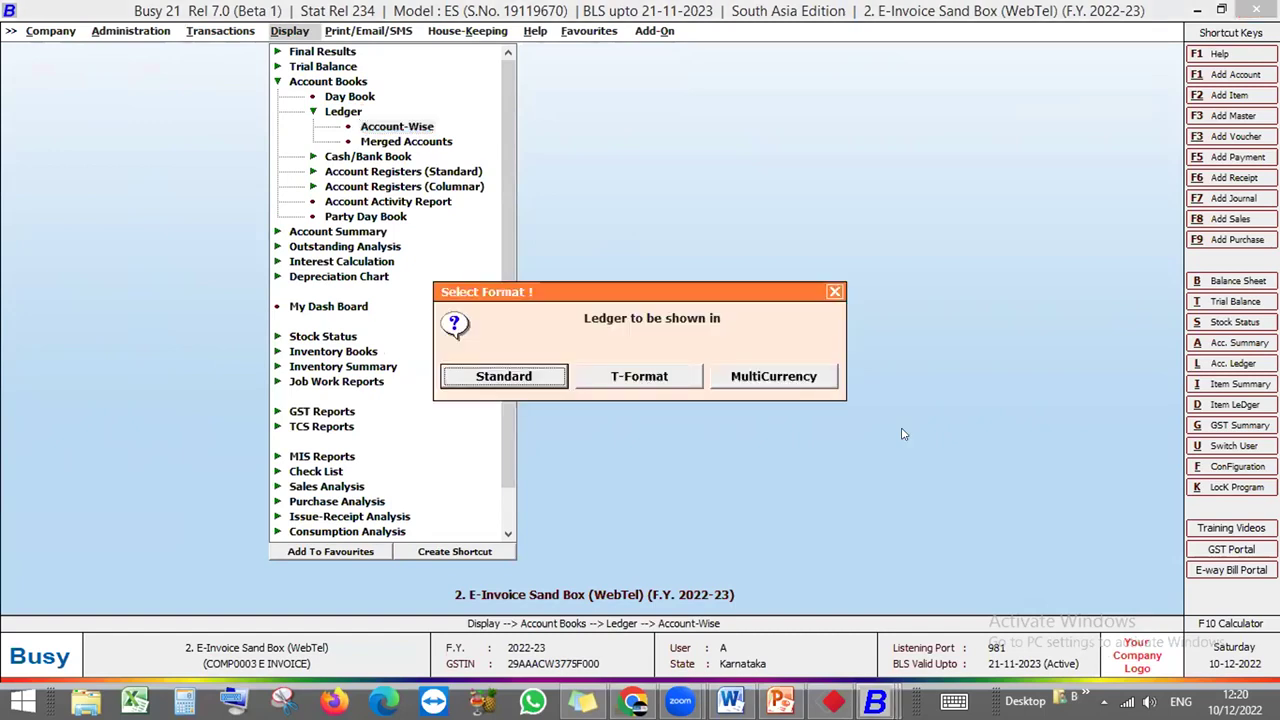
key(Return)
key(Return)
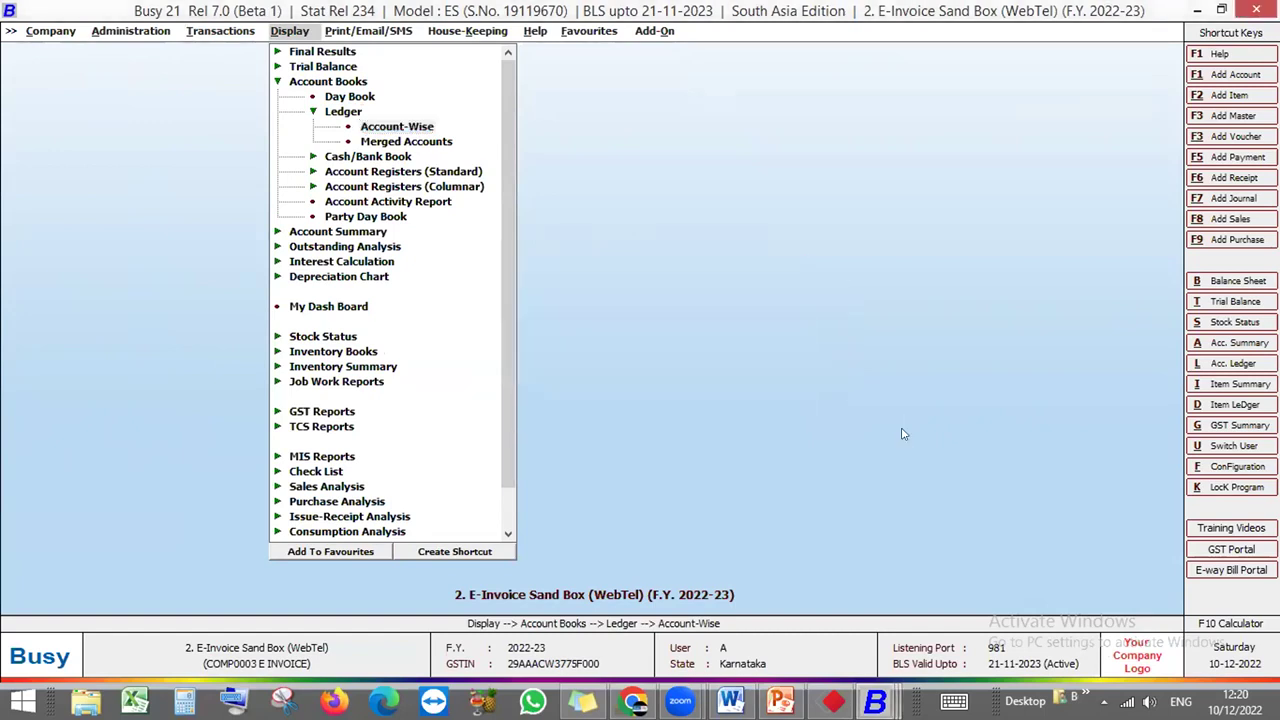
text(glo)
key(Return)
key(F2)
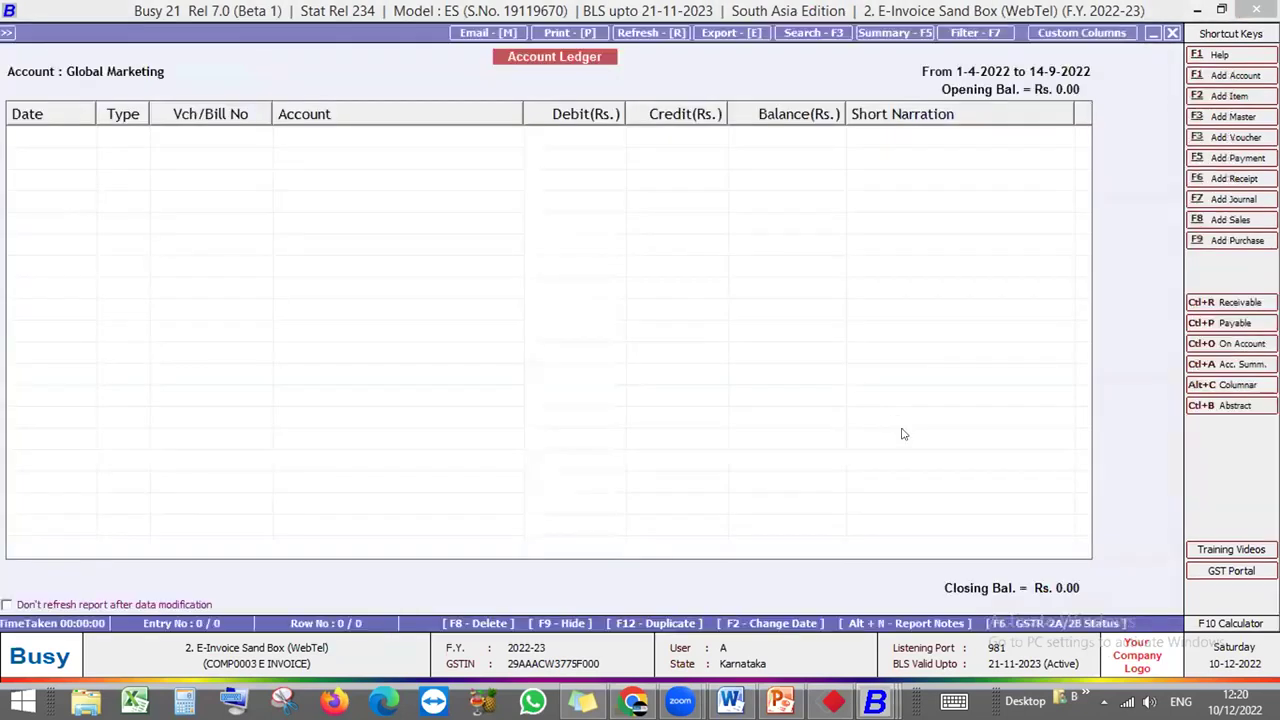
Close the Global Marketing ledger report and switch to the BUSY 21 Realease 7.0 company window
key(Escape)
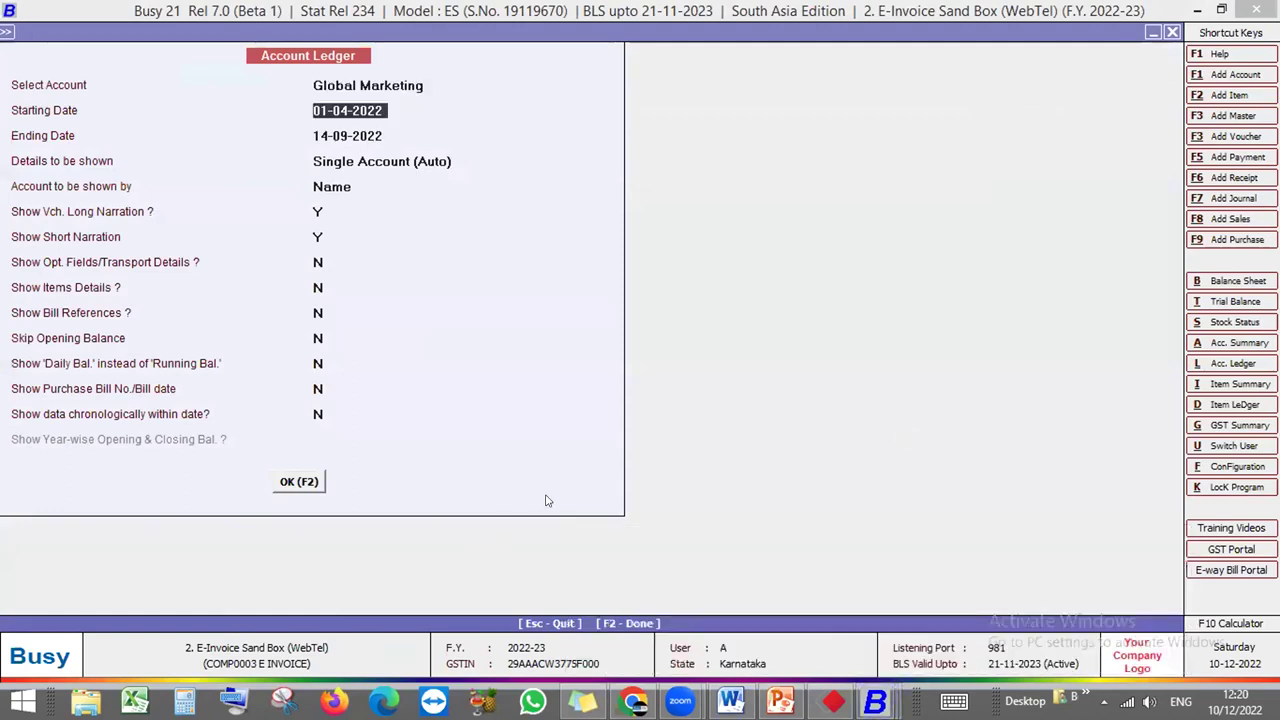
key(Escape)
mouse_move(875, 703)
click(1052, 601)
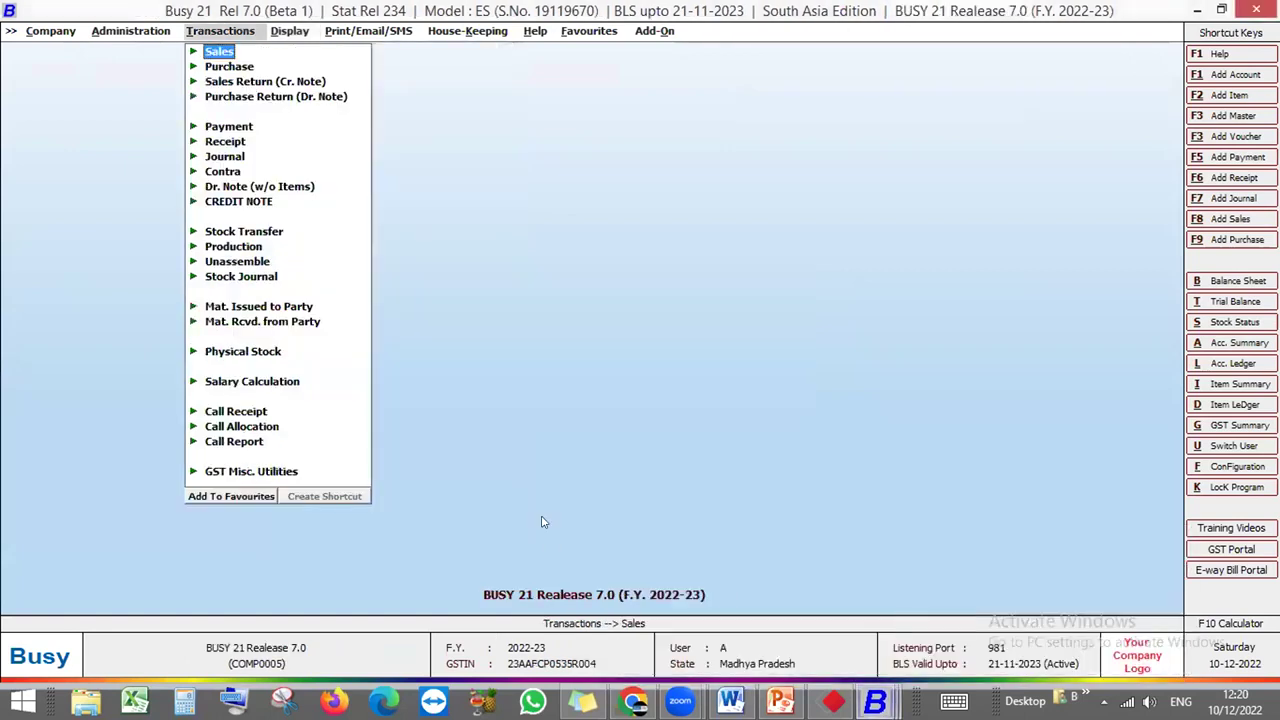
Display the account-wise ledger of Global Marketing in the STANDARD format from 01-04-2022 to 09-12-2022
key(Escape)
key(Right)
key(Down)
key(Down)
key(Down)
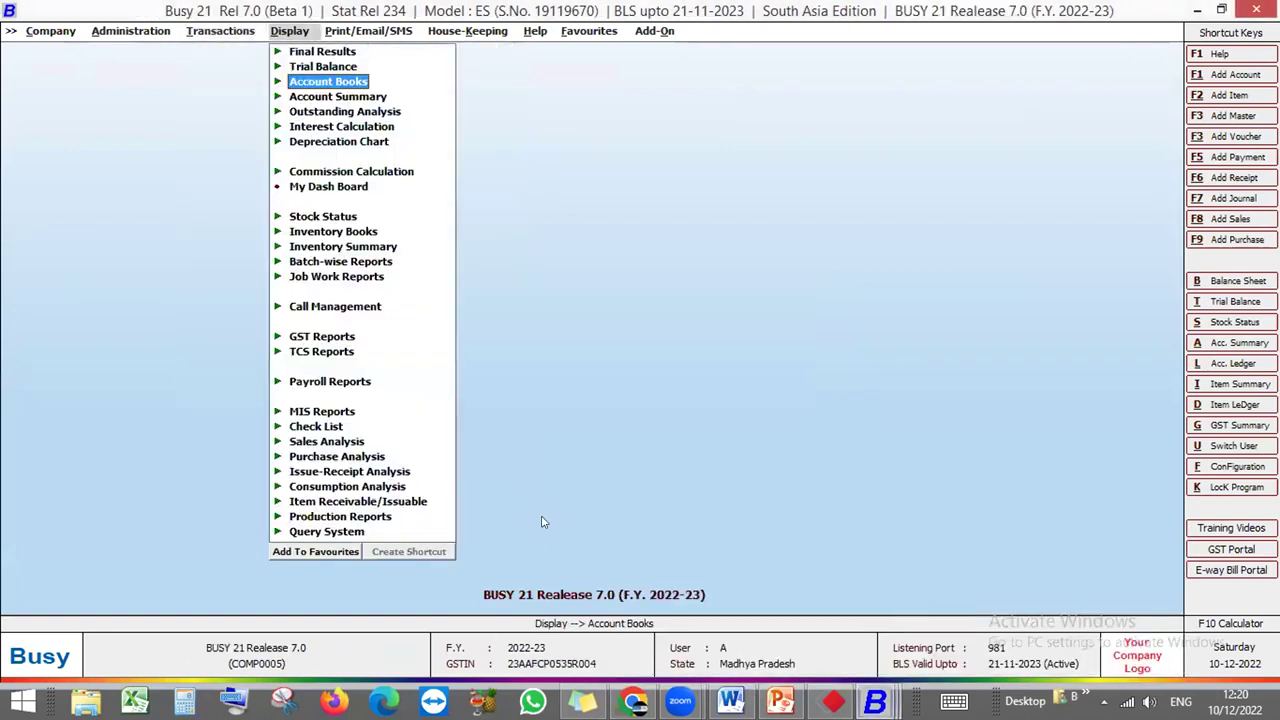
key(Return)
key(Down)
key(Return)
key(Return)
key(Return)
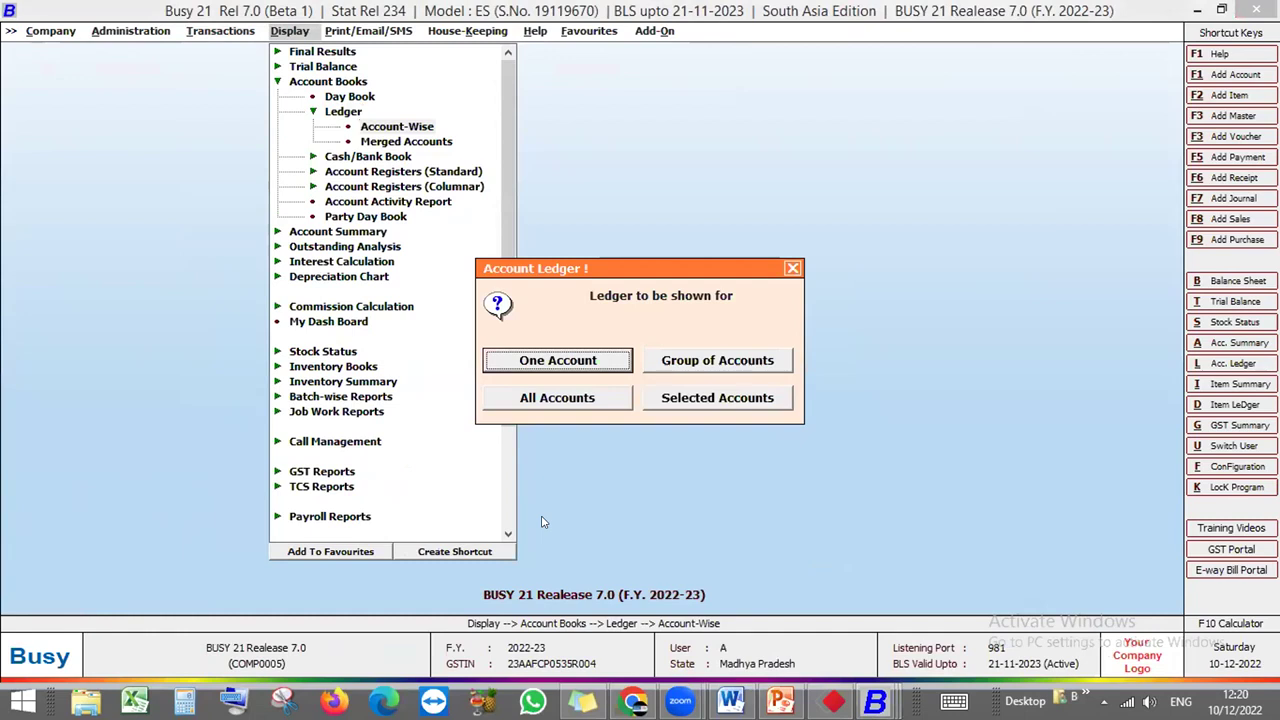
key(Return)
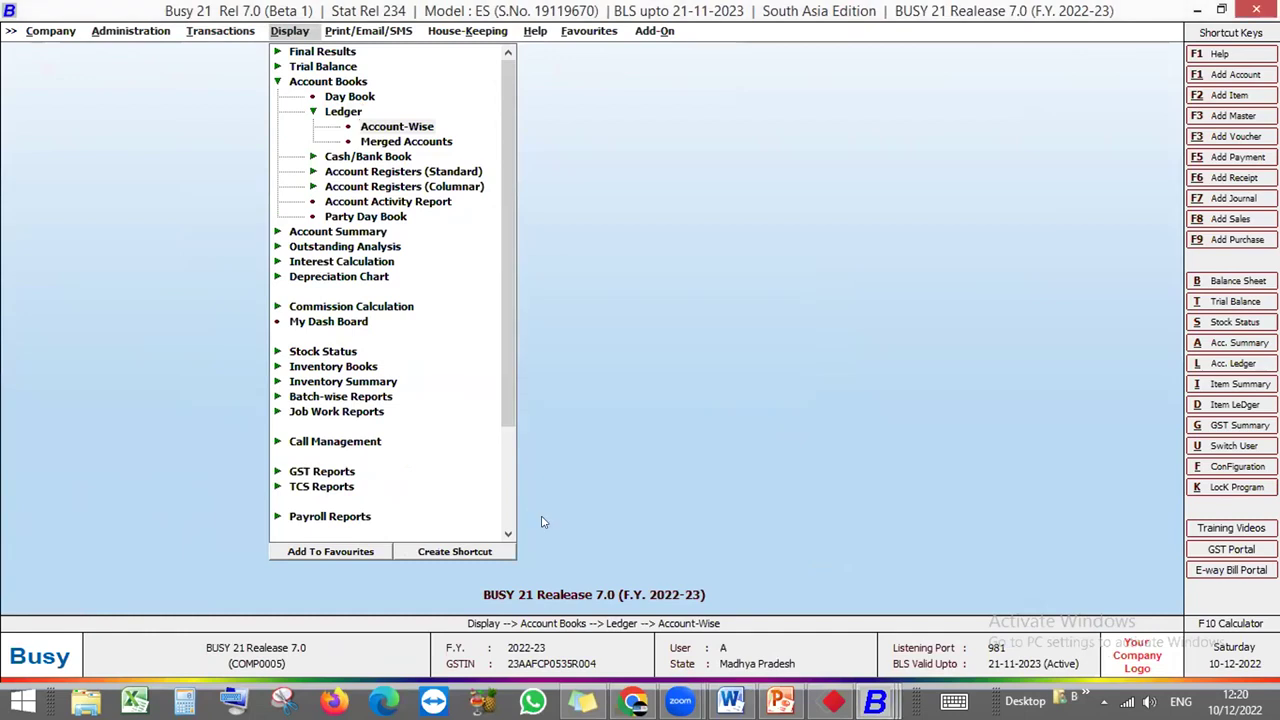
key(Return)
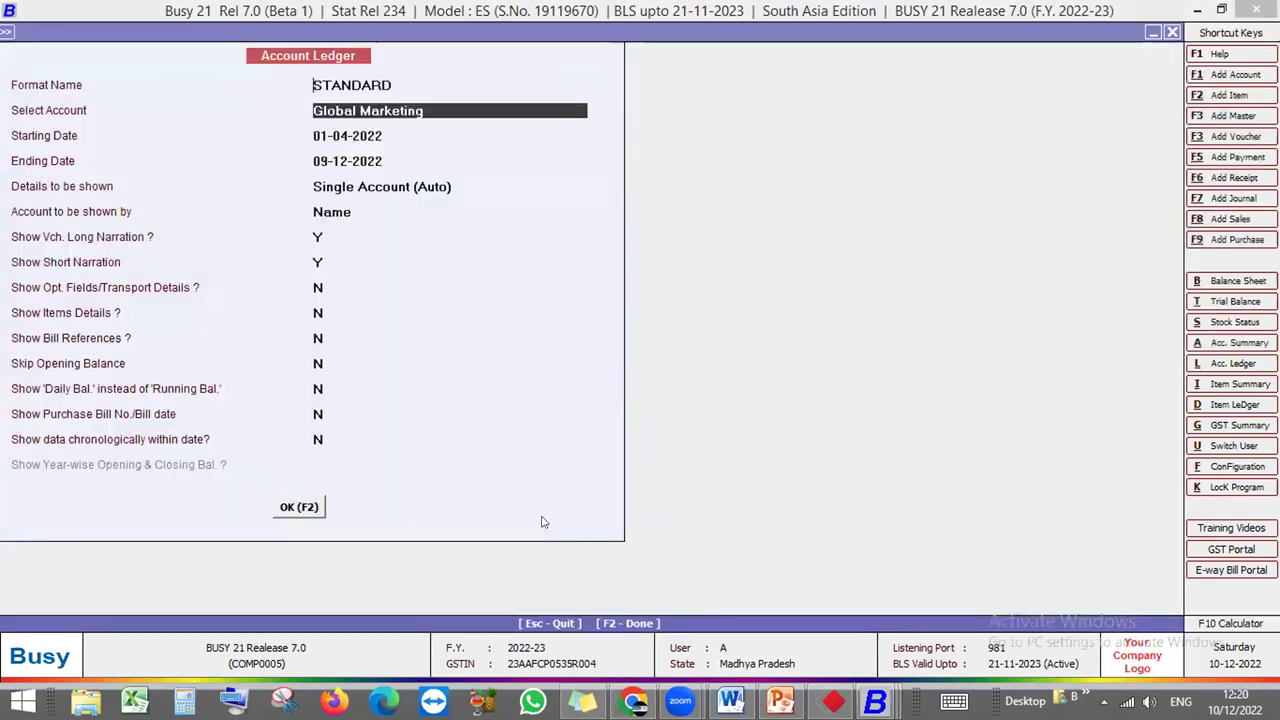
key(F2)
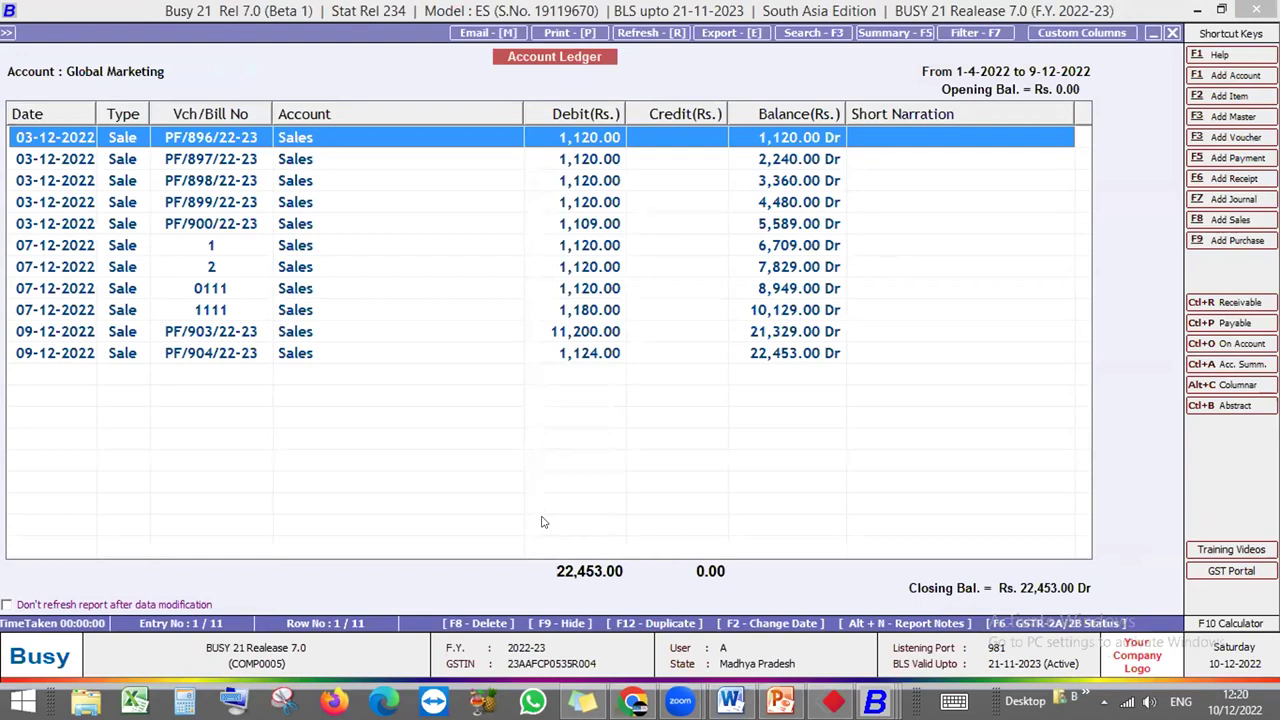
Redisplay the Global Marketing ledger using the custom format New and slightly widen its Month column
key(Escape)
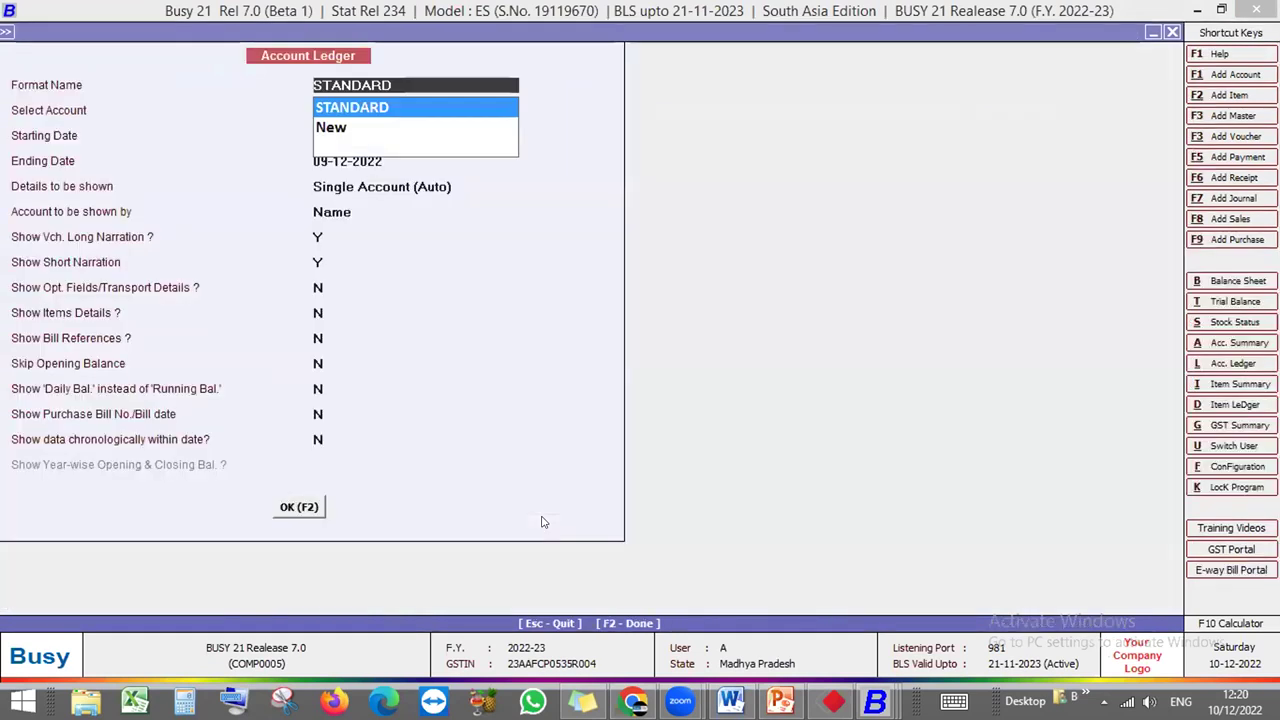
key(Down)
key(Return)
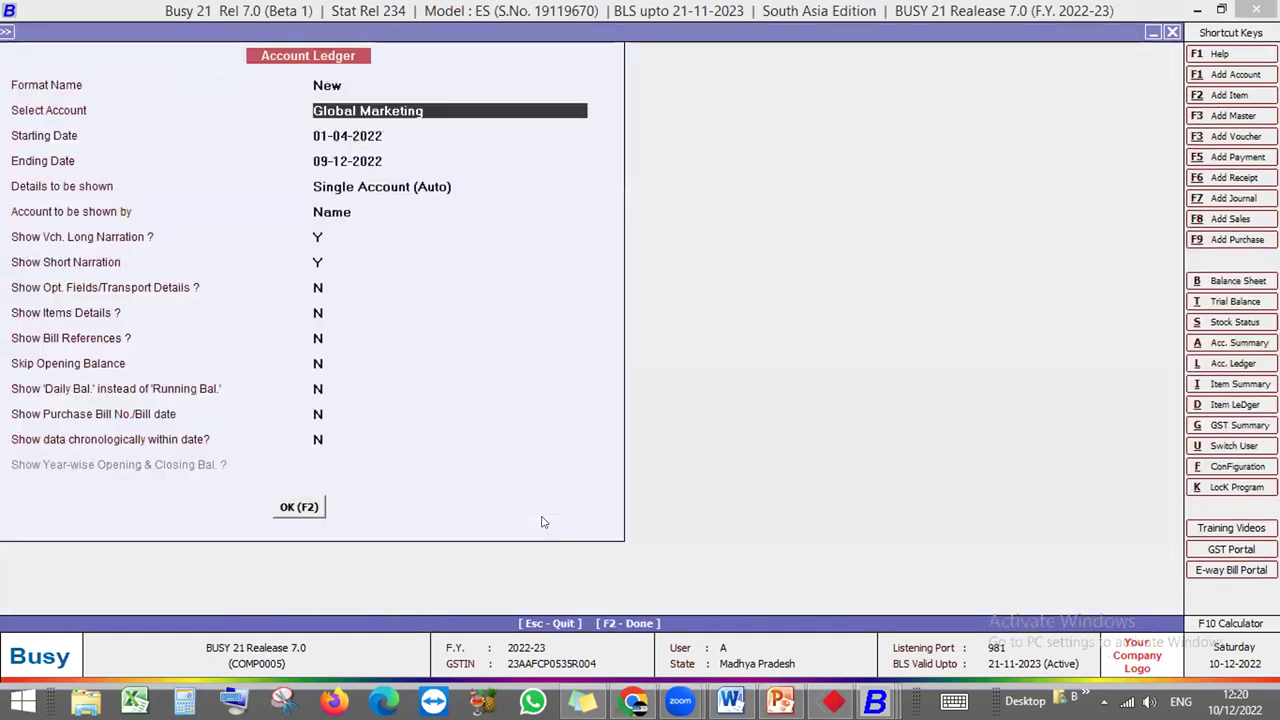
key(Up)
key(F2)
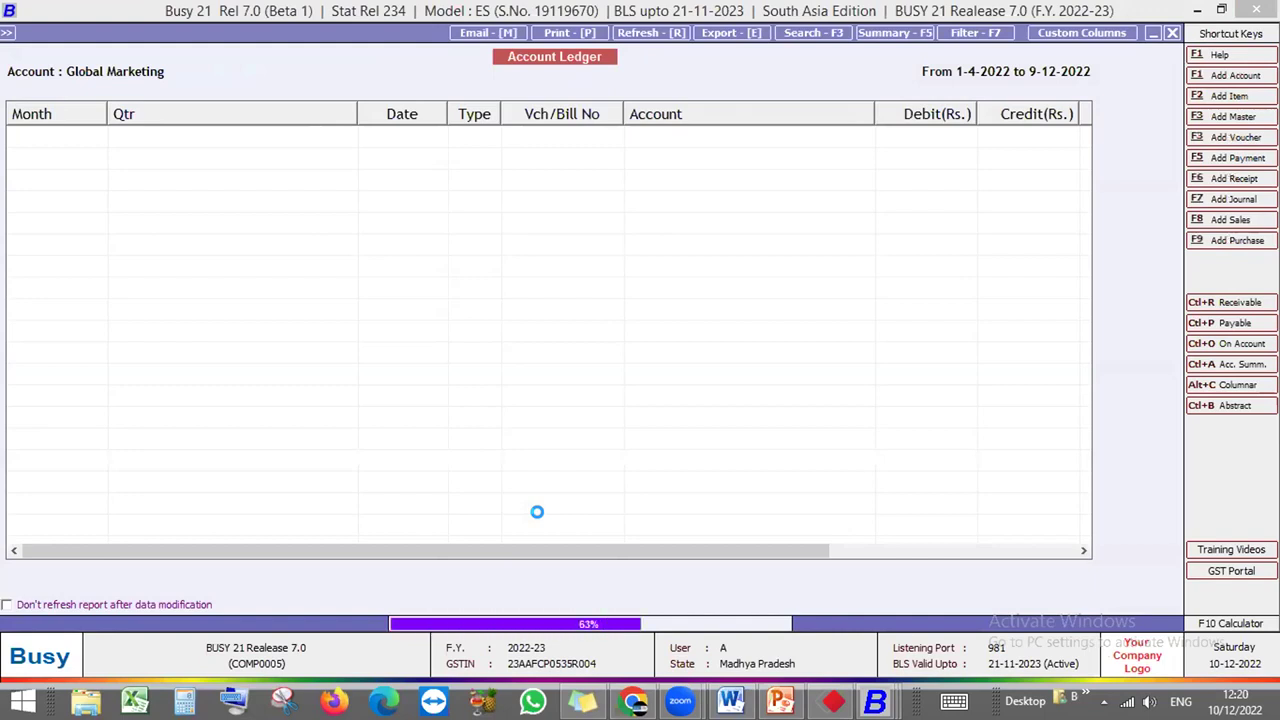
mouse_move(99, 110)
mouse_down()
mouse_move(147, 110)
mouse_move(103, 110)
mouse_up()
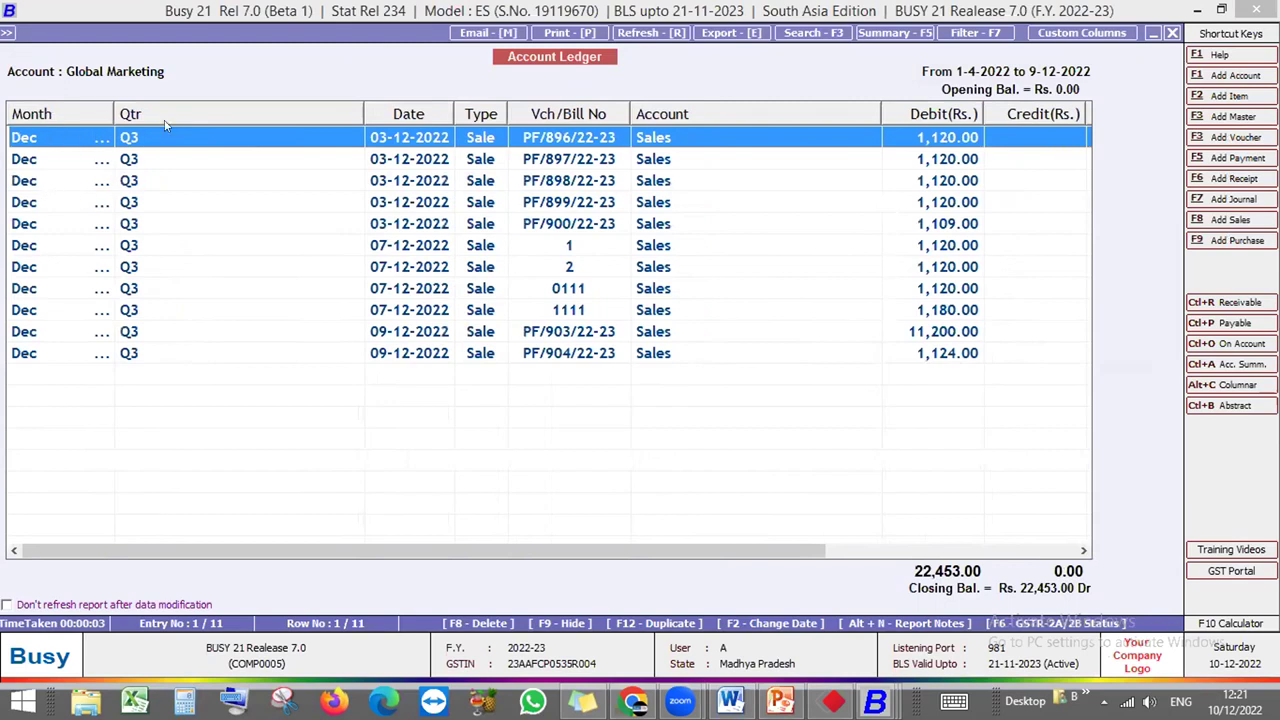
Summarize the ledger at single level on Qtr, return to the detailed entries and close the summary options
click(880, 36)
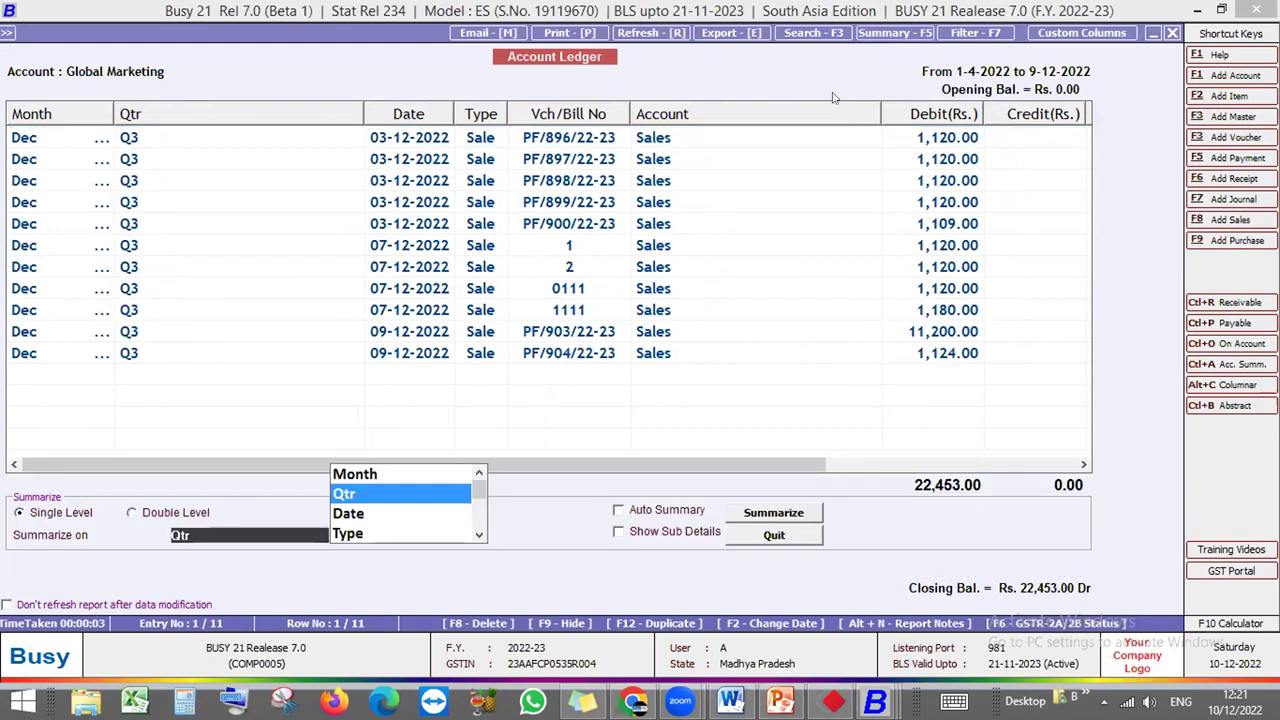
click(429, 503)
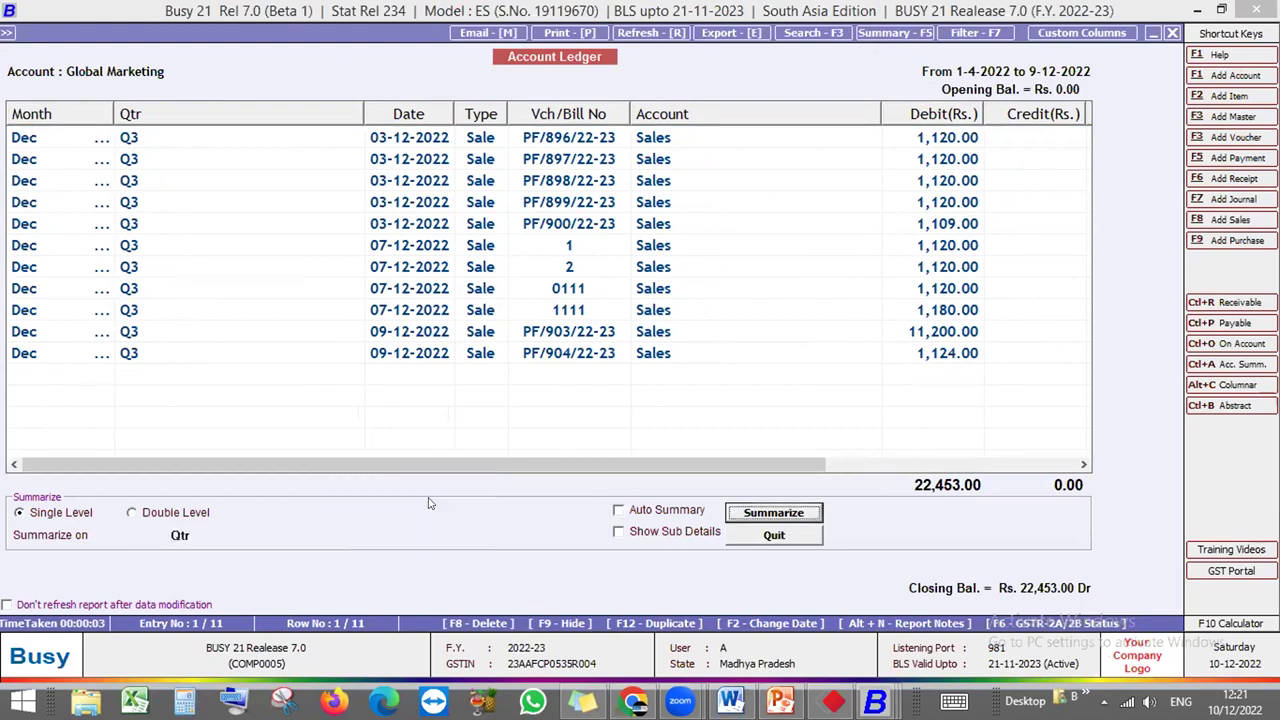
key(Return)
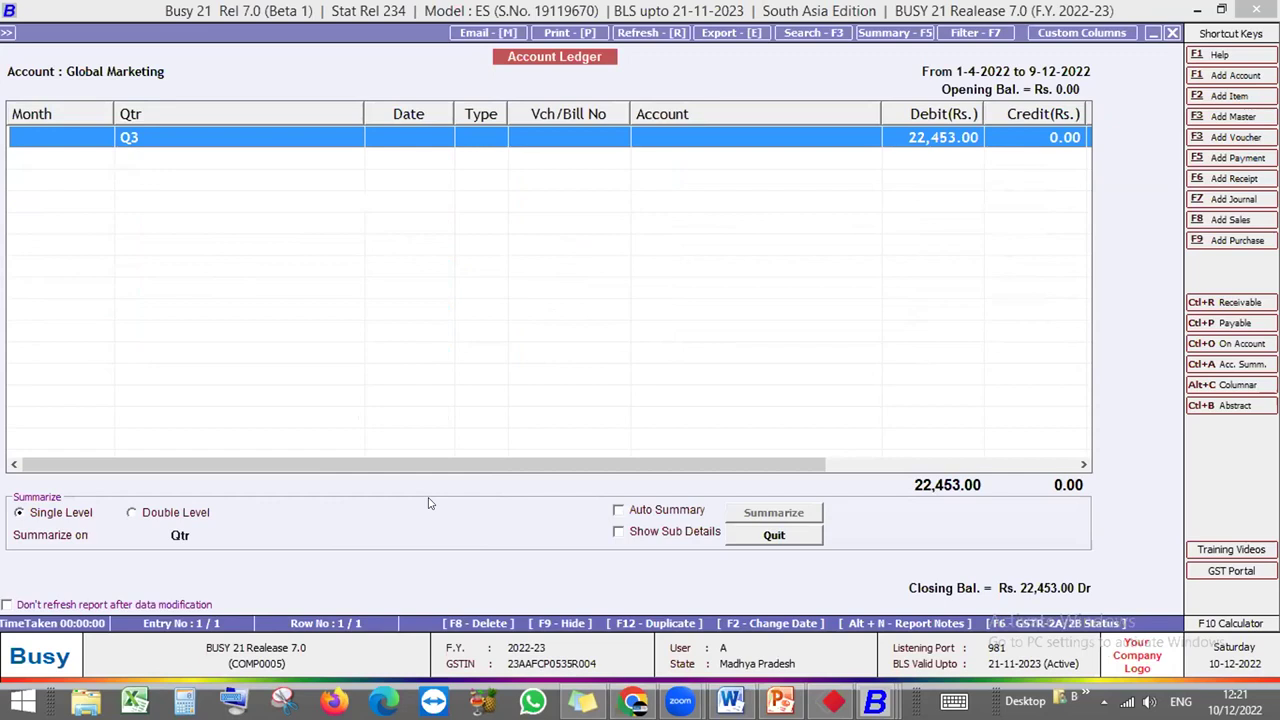
key(Return)
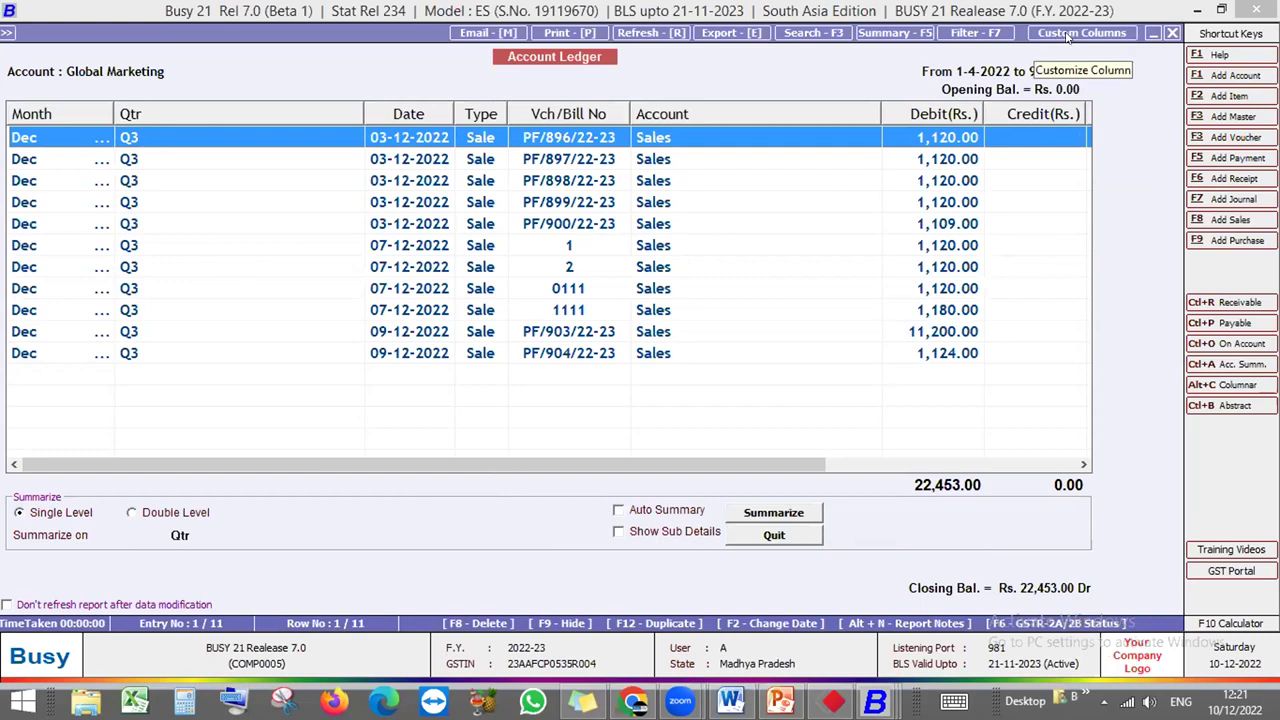
click(796, 535)
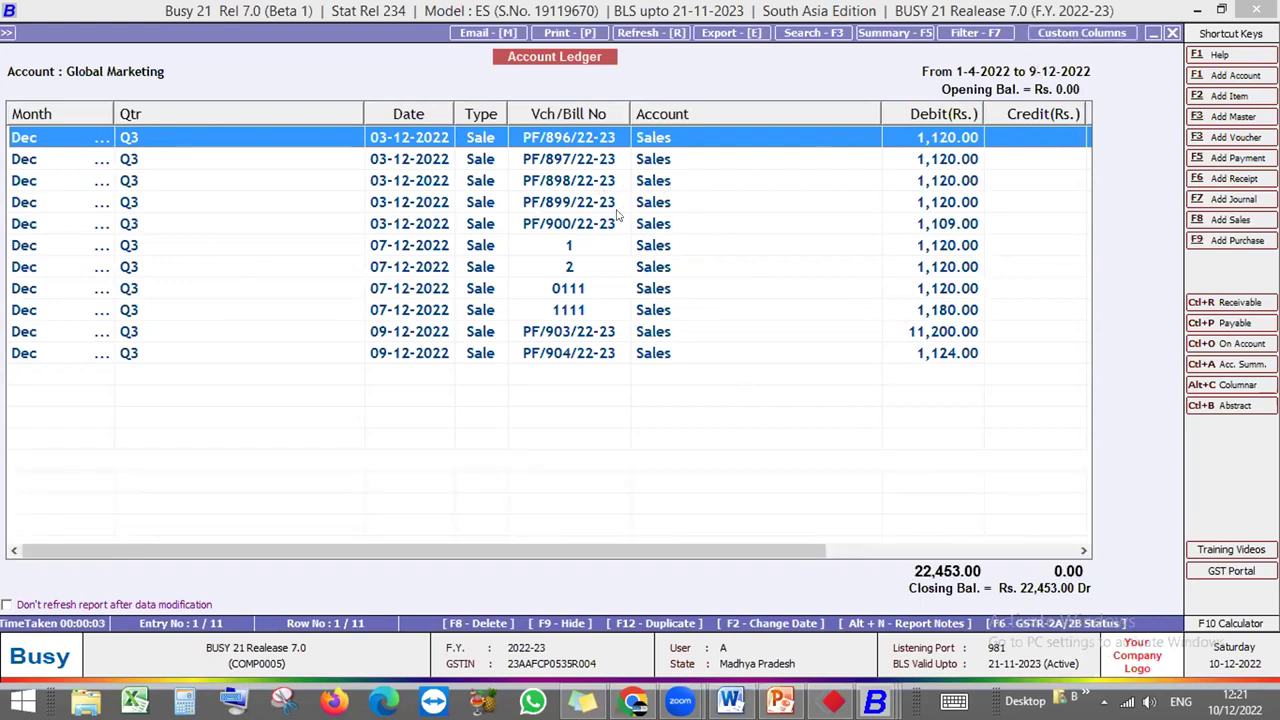
Open the ledger's custom column setup for the New format and open the user-defined Month column for editing
click(1066, 34)
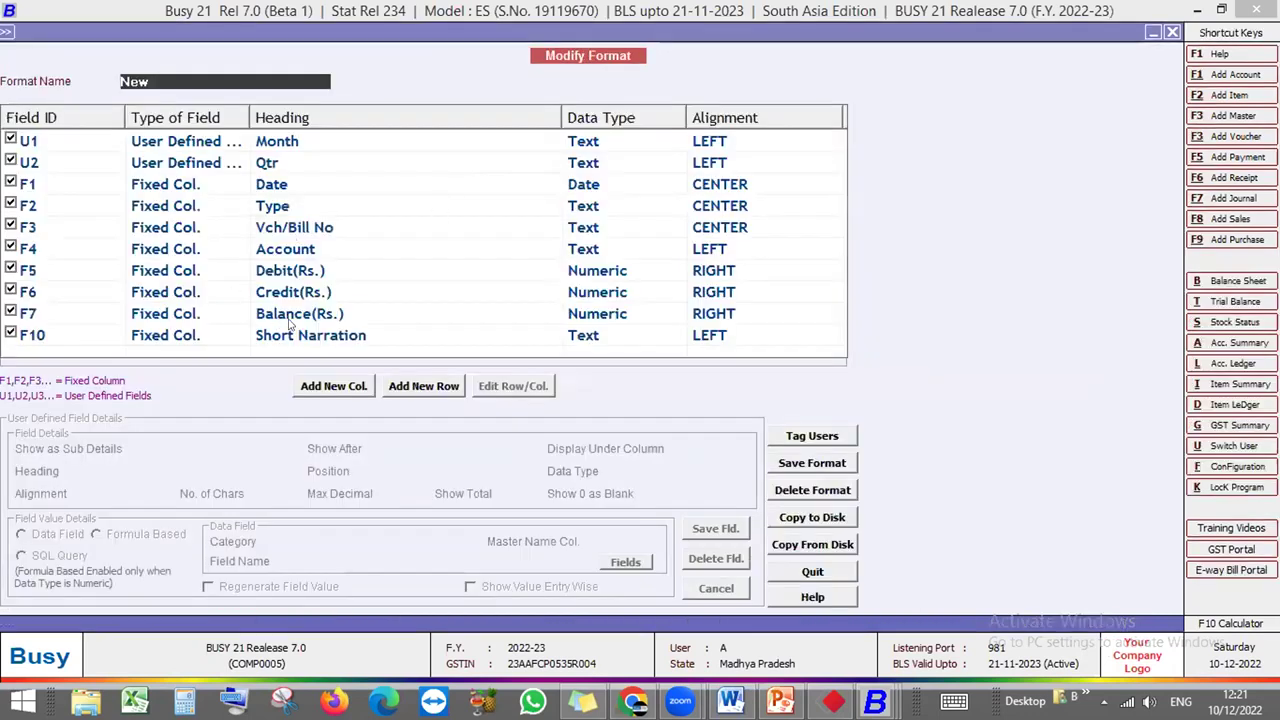
click(267, 144)
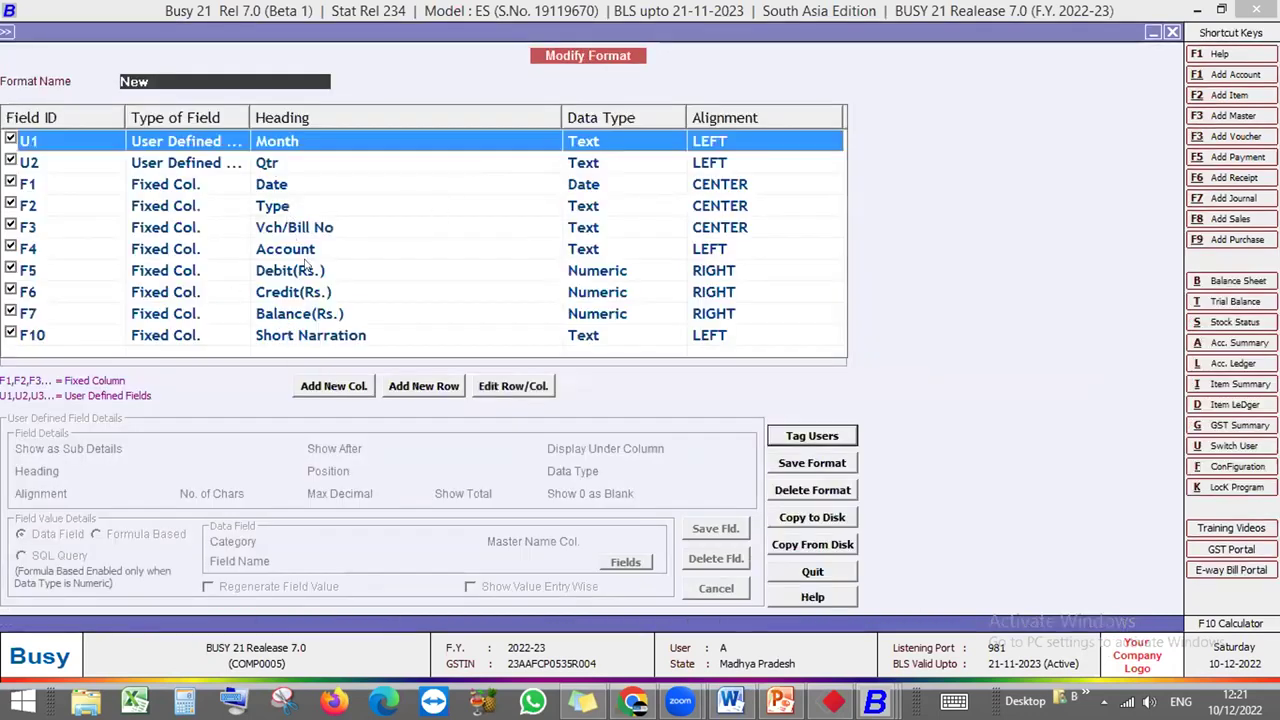
click(347, 387)
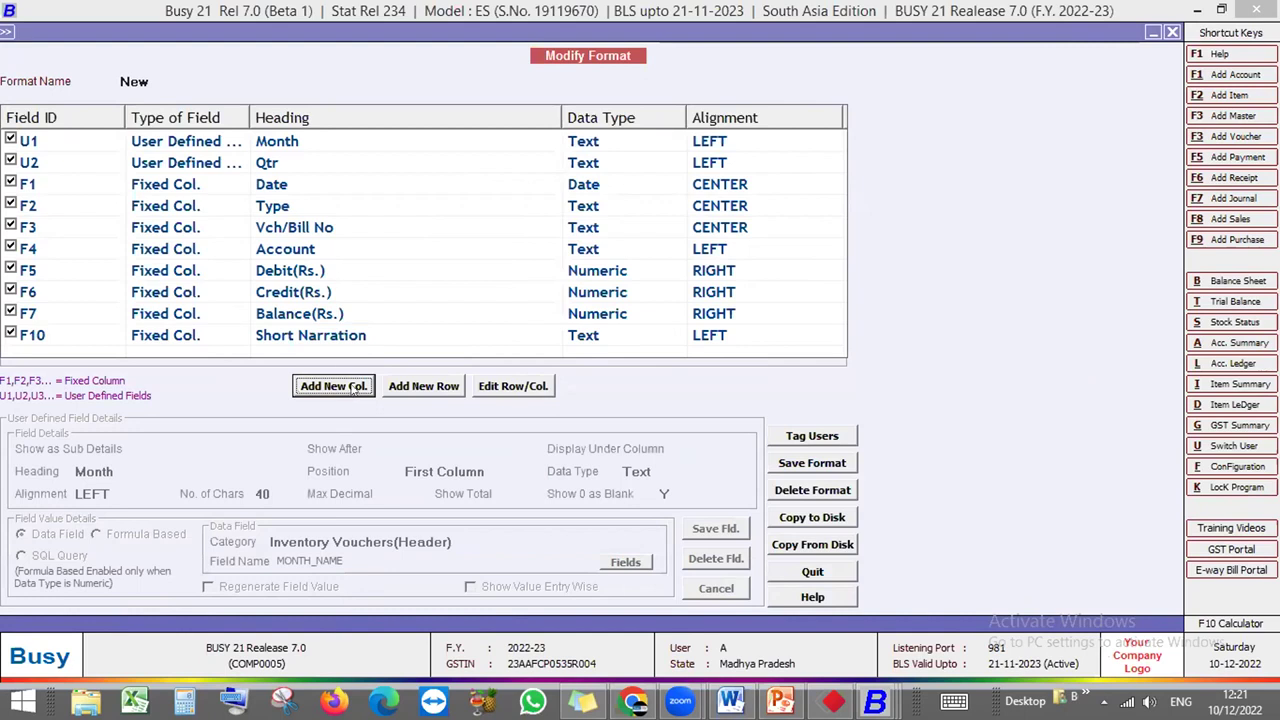
key(Escape)
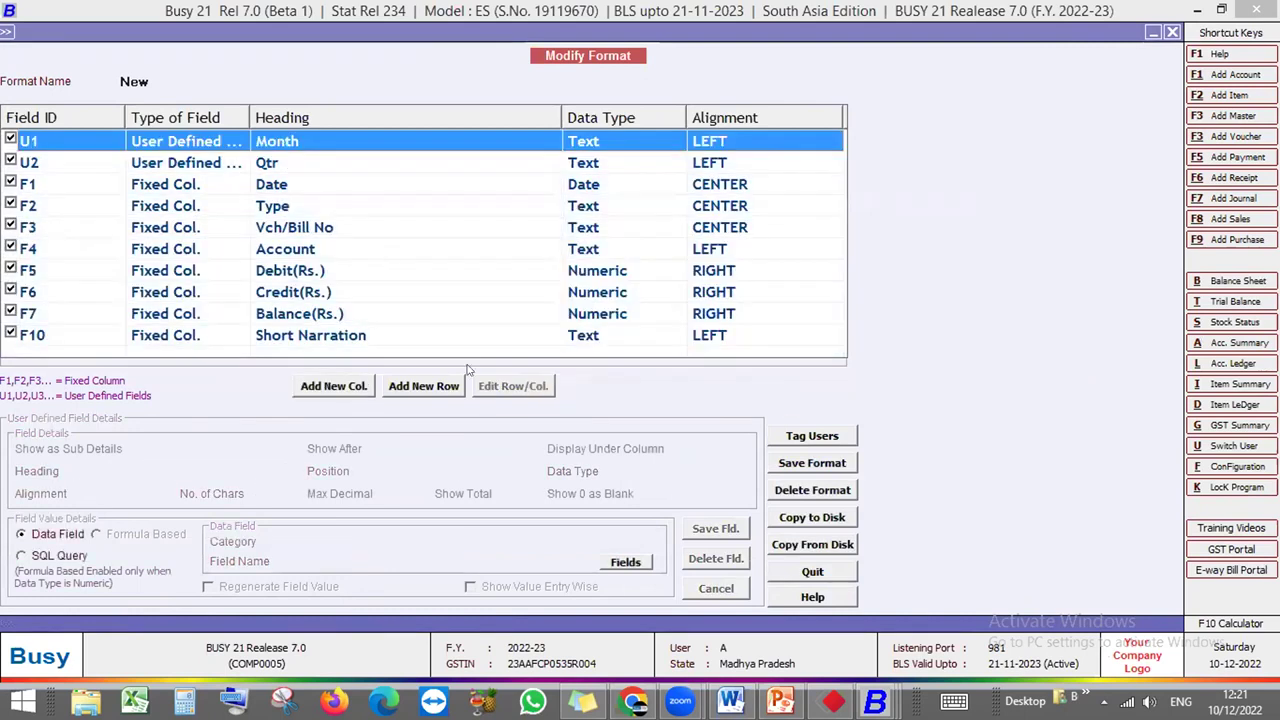
click(485, 392)
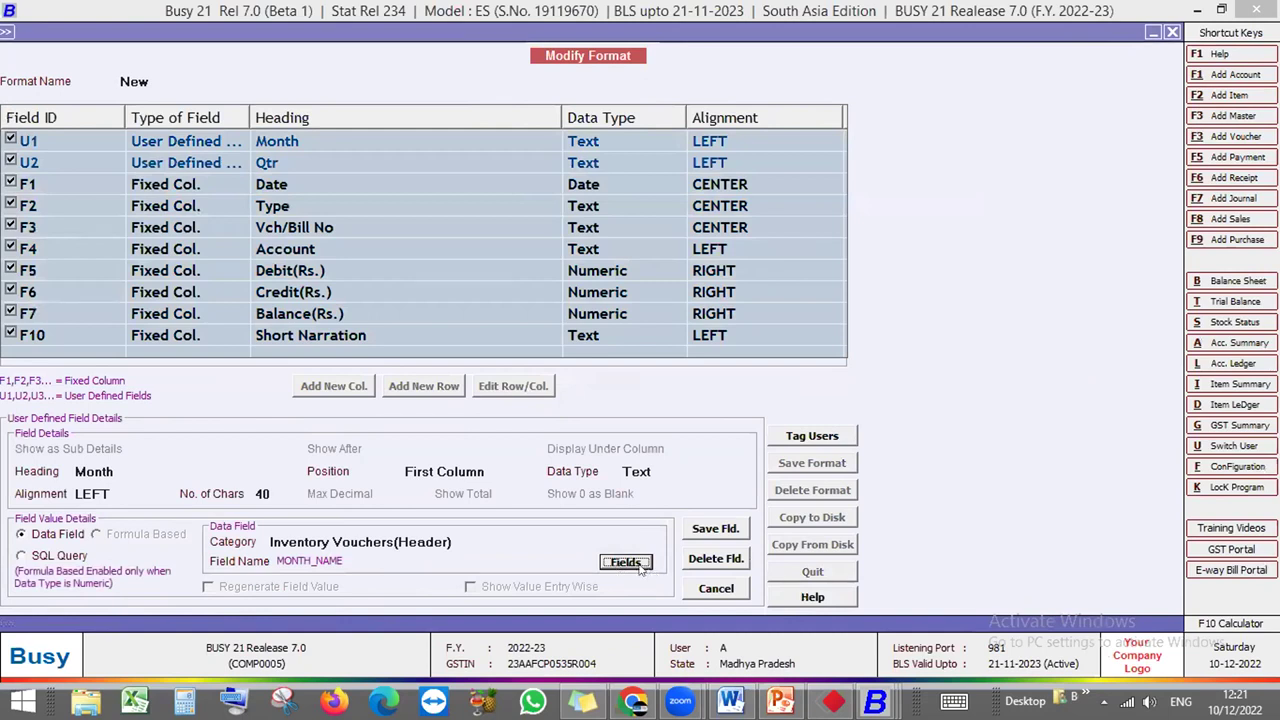
Browse the Voucher Header data fields available for the Month column and locate MONTH_NAME
click(625, 563)
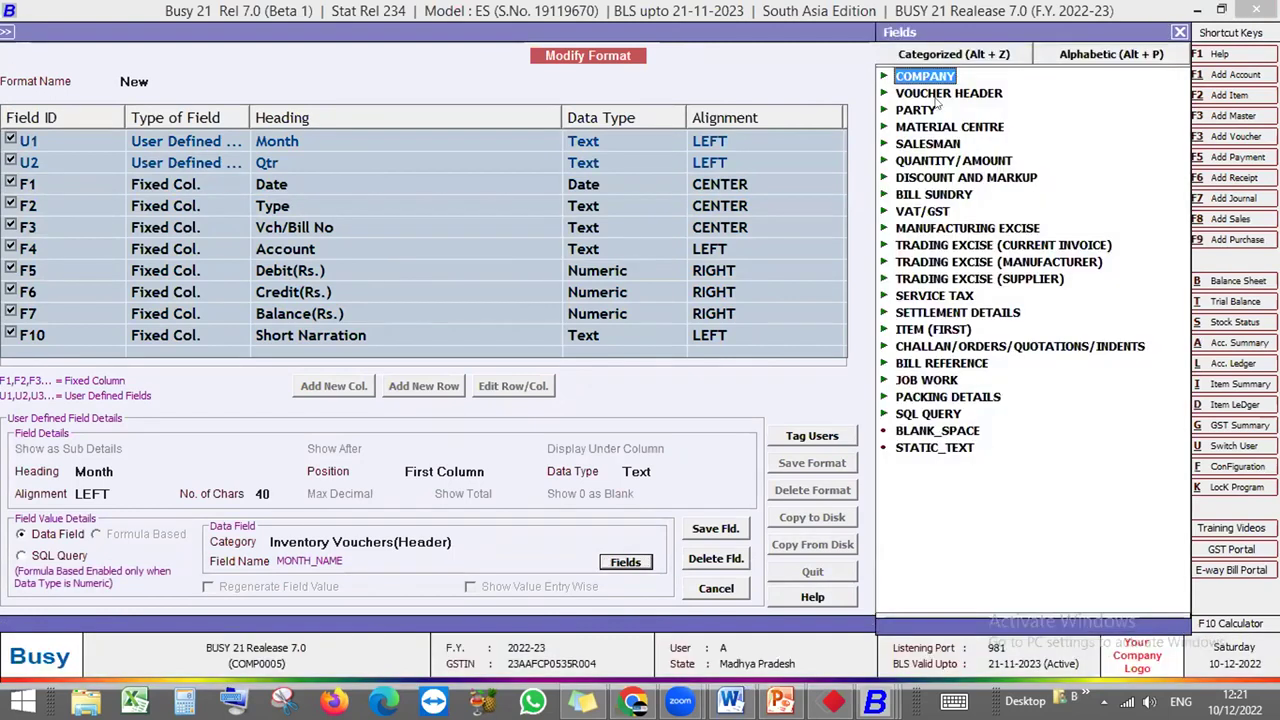
click(931, 93)
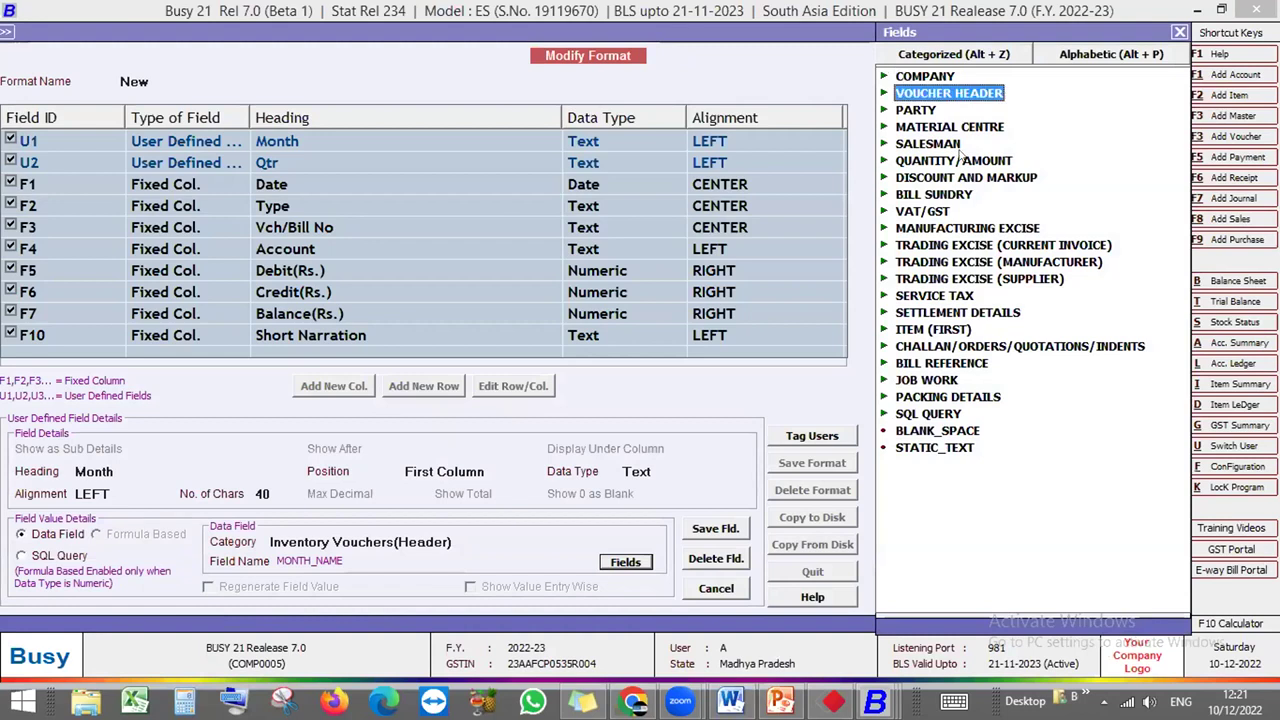
key(Return)
key(Down)
key(Down)
key(Down)
key(Down)
key(Down)
key(Down)
key(Down)
key(Down)
key(Down)
key(Down)
key(Down)
key(Down)
key(Down)
key(Down)
key(Down)
key(Down)
key(Down)
key(Down)
key(Down)
key(Down)
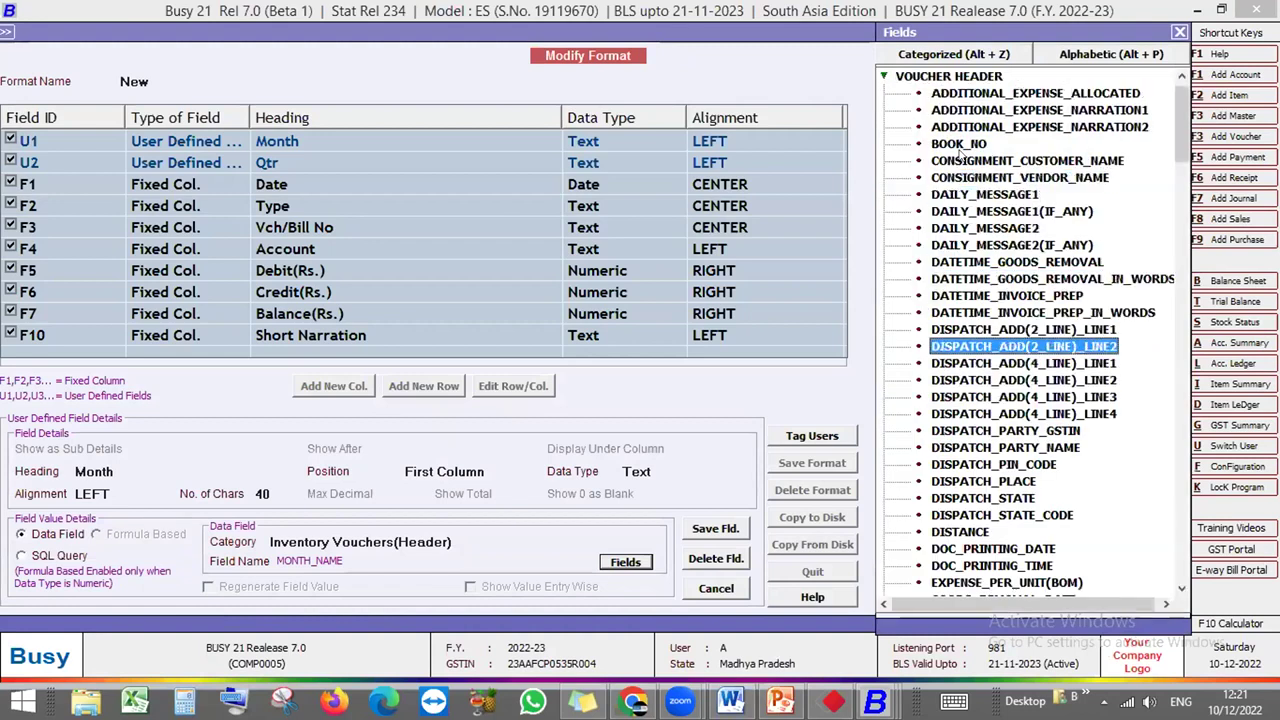
key(Down)
key(Down)
key(Down)
key(Down)
key(Down)
key(Down)
key(Down)
key(Down)
key(Down)
key(Down)
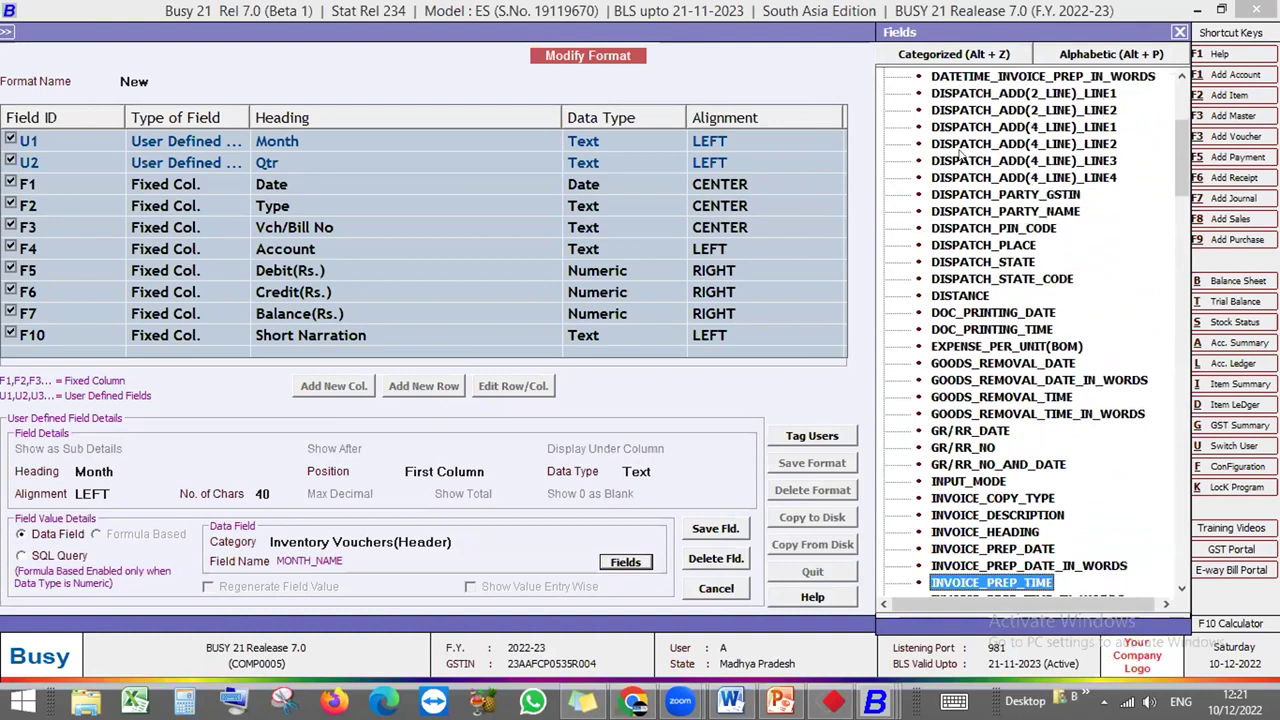
key(Up)
key(Up)
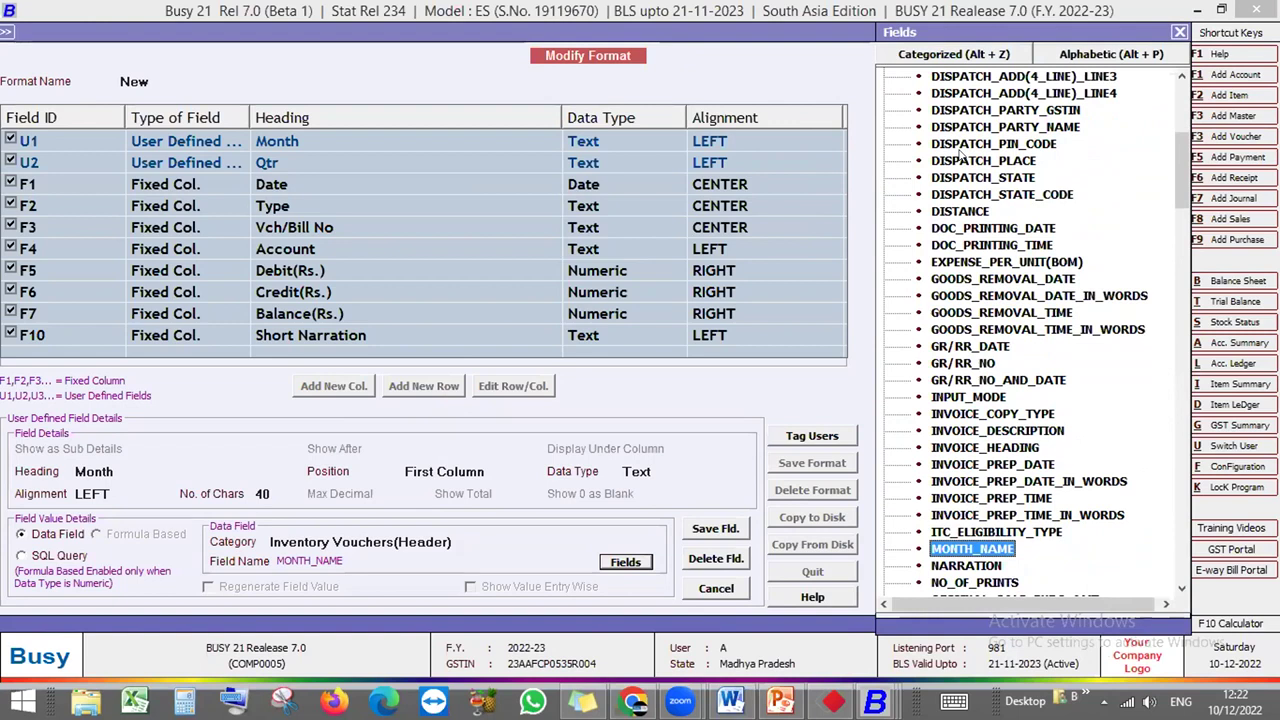
drag(1187, 206, 1178, 265)
drag(1177, 298, 1177, 390)
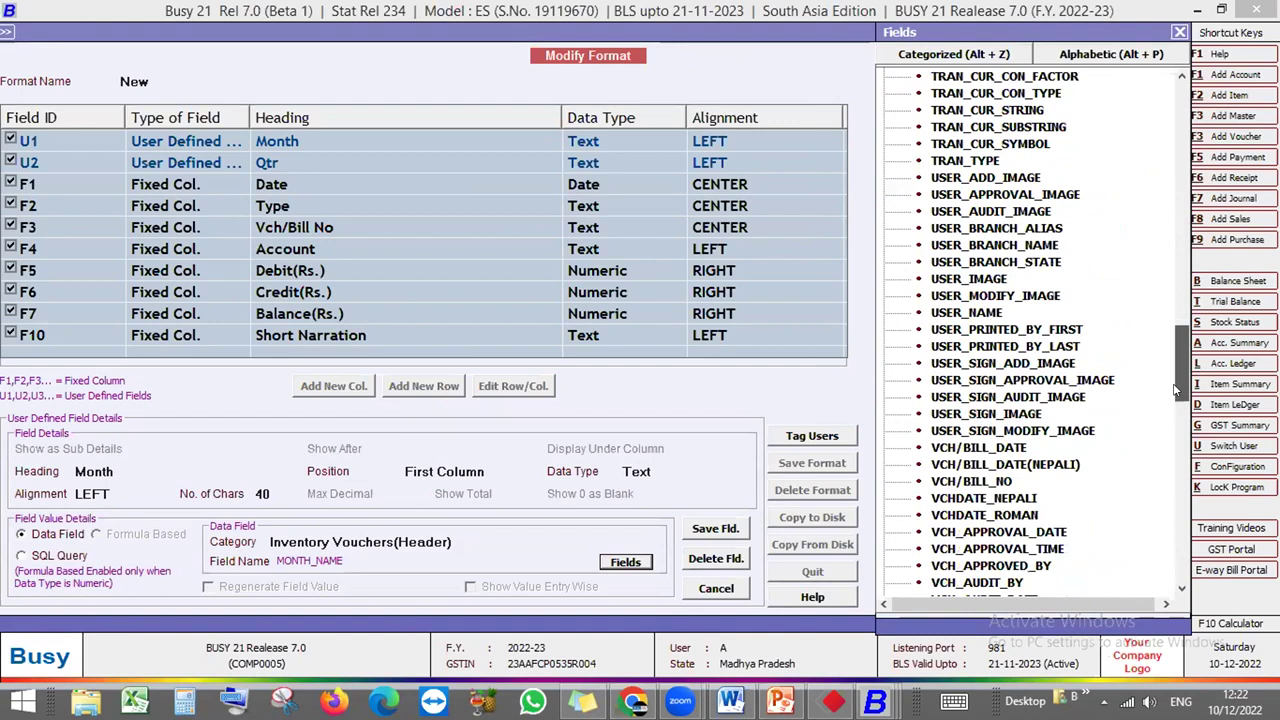
Close the field list, leave the Month column without saving and open the user-defined Qtr column for editing
key(Escape)
key(Escape)
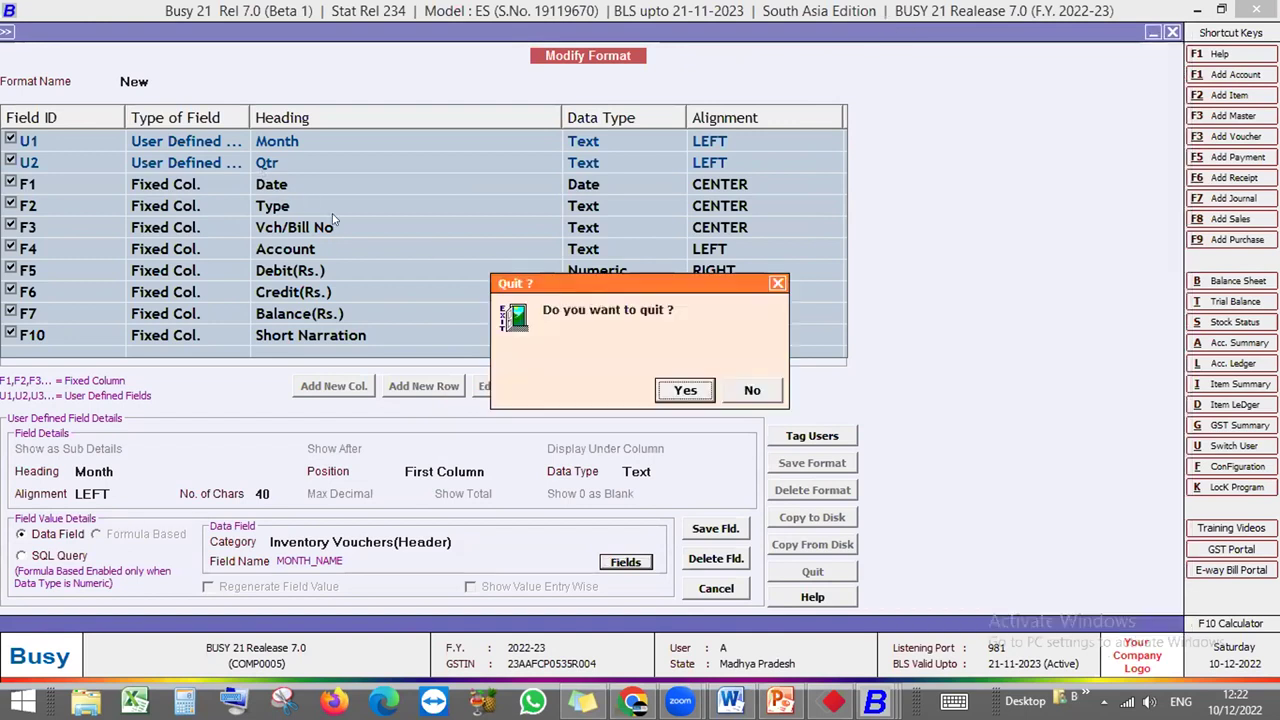
key(Return)
key(Down)
click(505, 387)
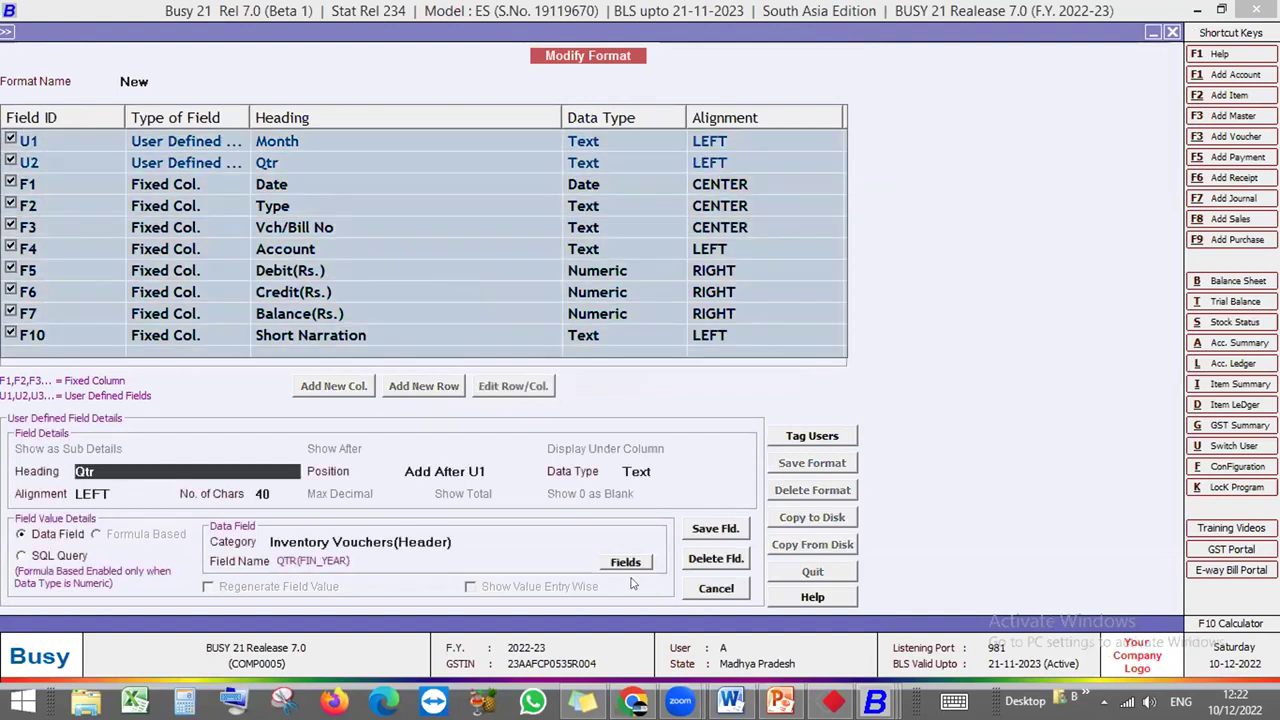
Browse the Voucher Header data fields for the Qtr column and highlight QTR(CALENDER_YEAR)
click(633, 564)
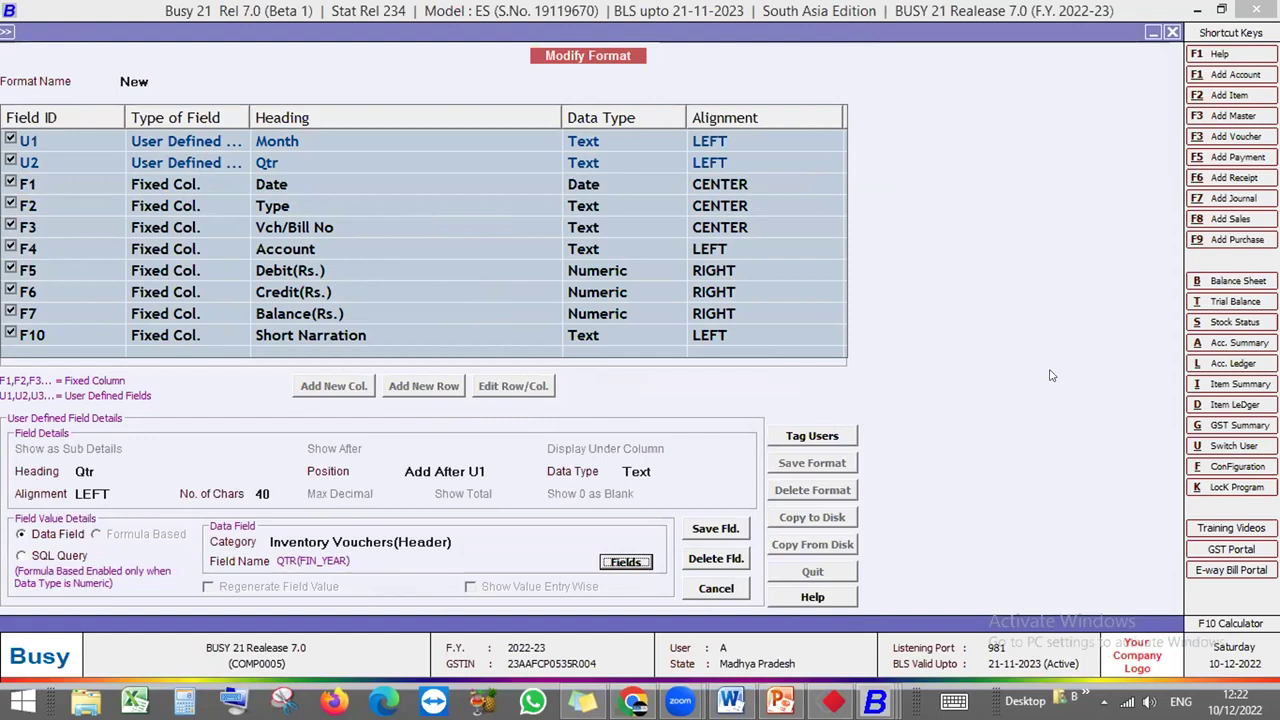
key(Return)
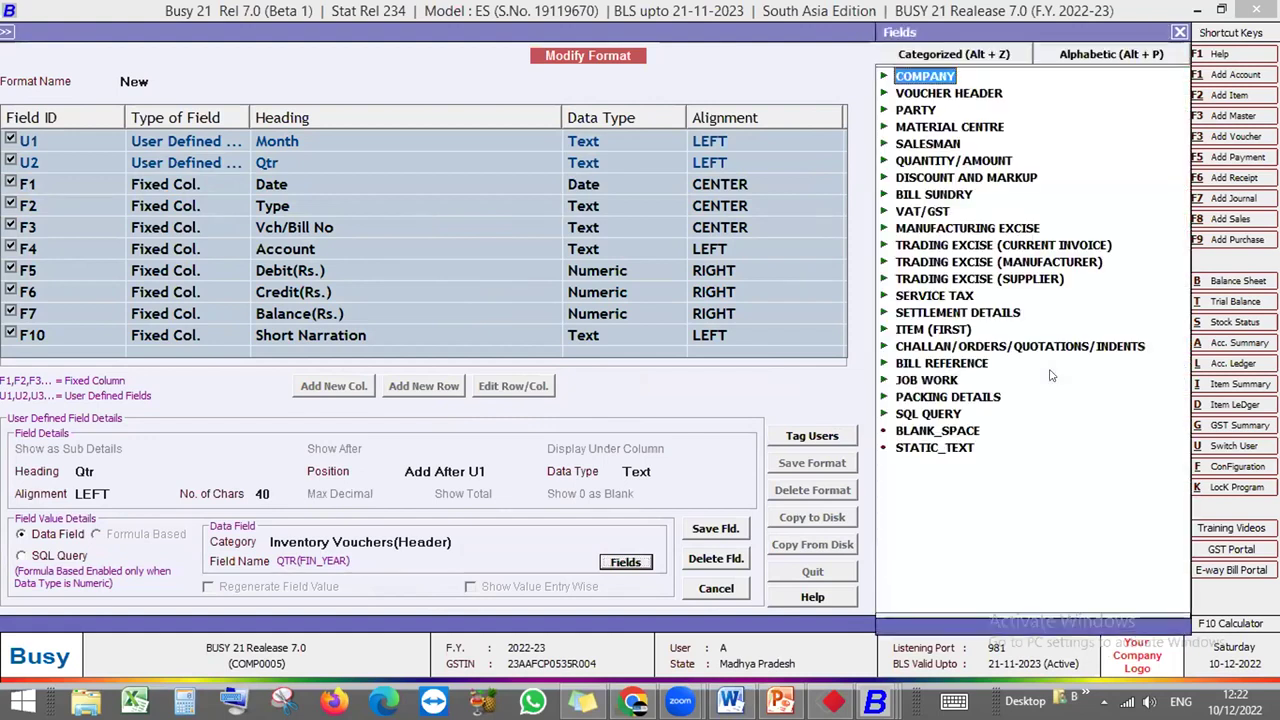
click(940, 94)
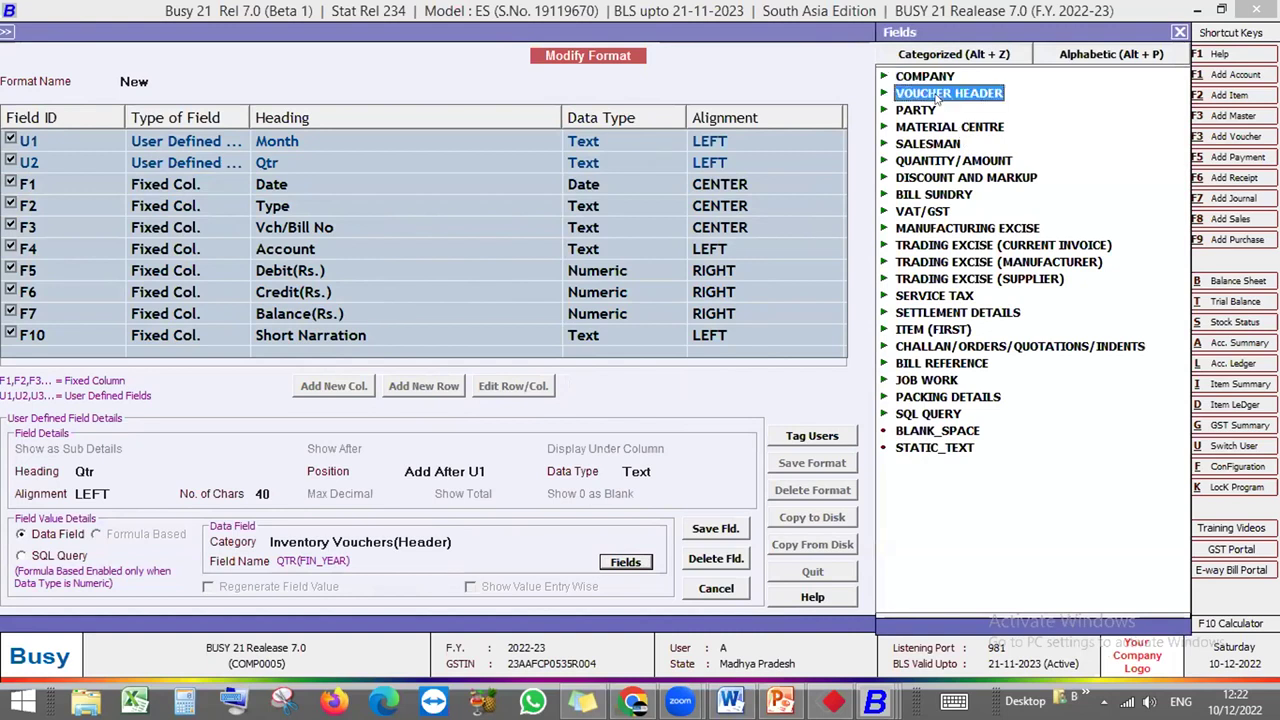
double_click(940, 94)
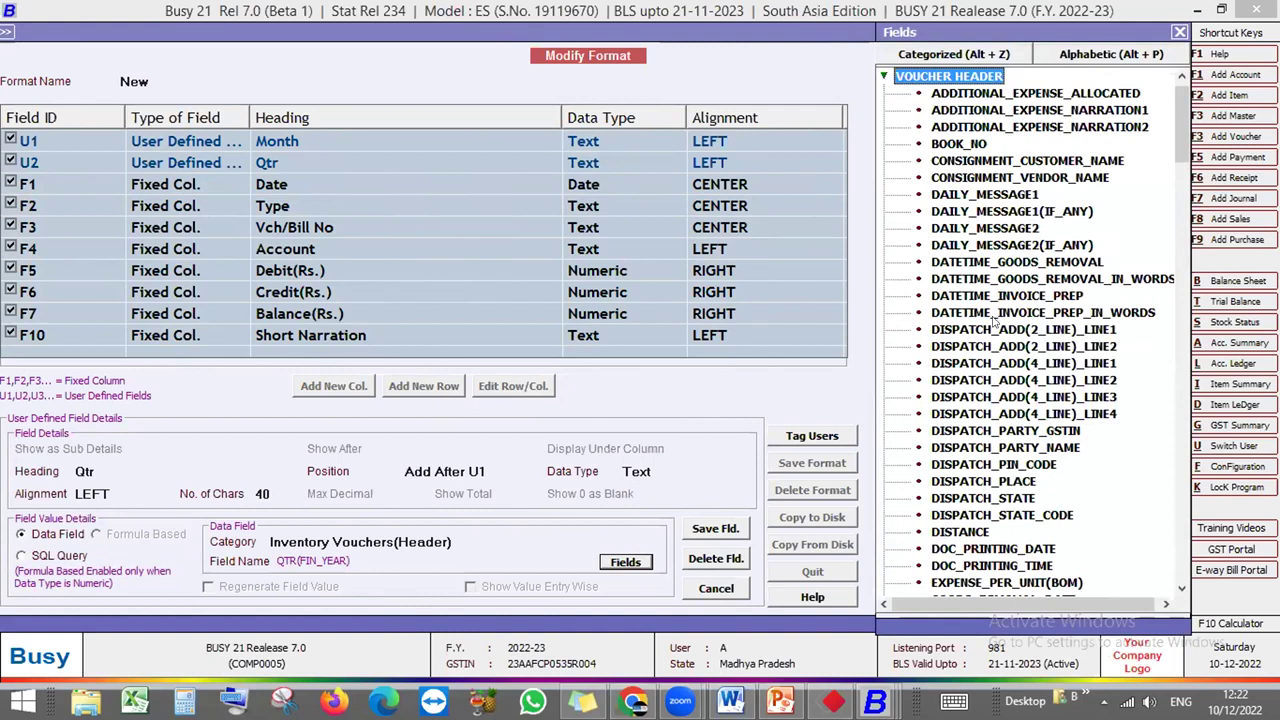
scroll(996, 370, down, 1)
scroll(996, 370, down, 10)
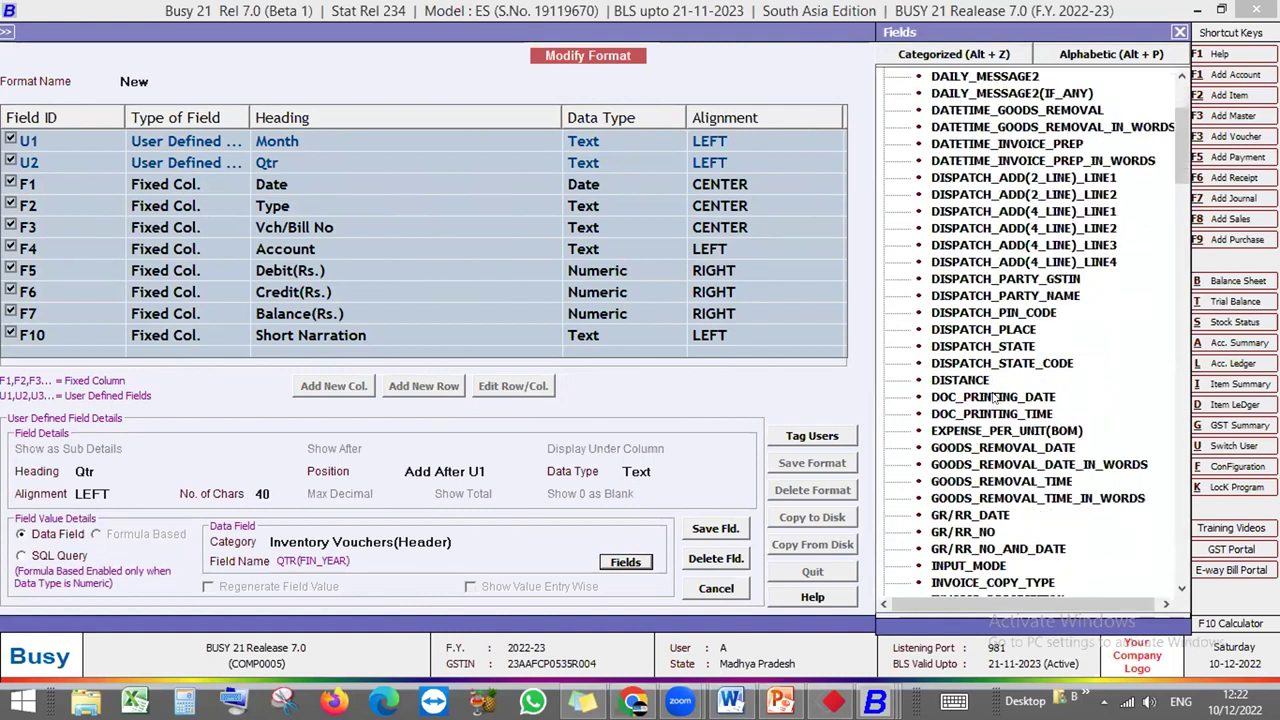
scroll(992, 397, down, 20)
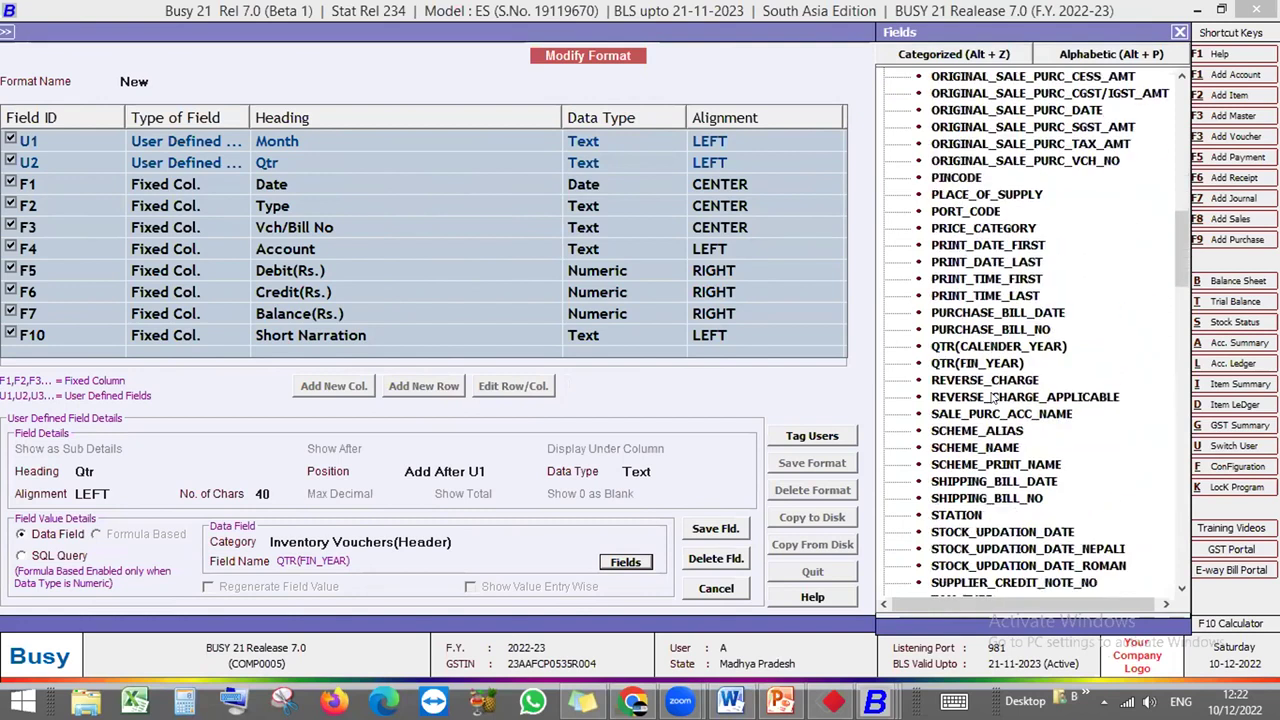
scroll(992, 397, down, 20)
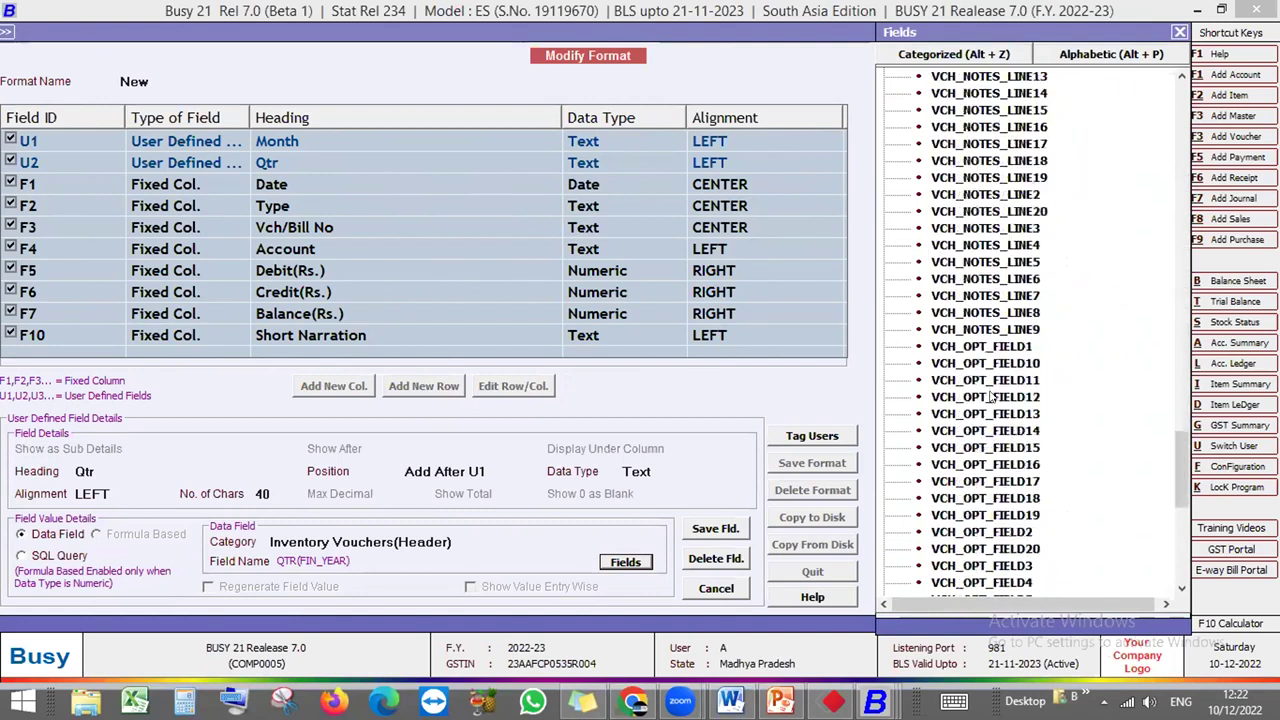
scroll(990, 372, up, 20)
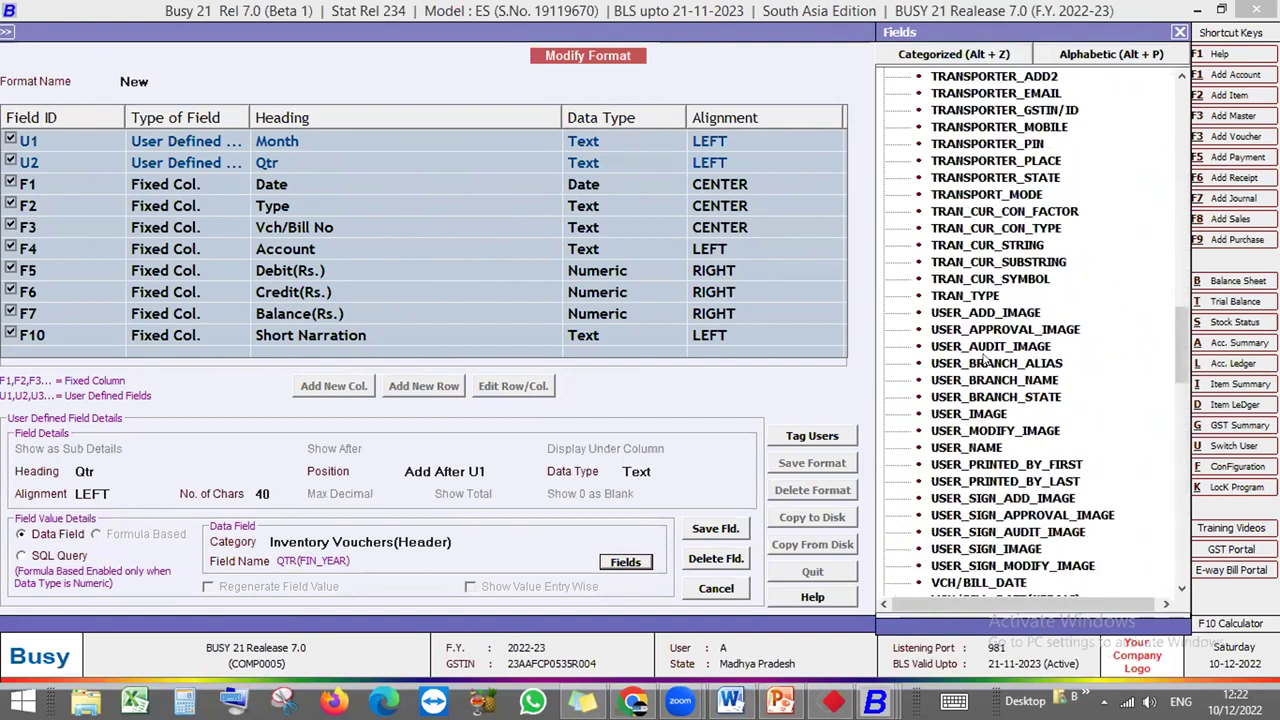
scroll(984, 358, up, 15)
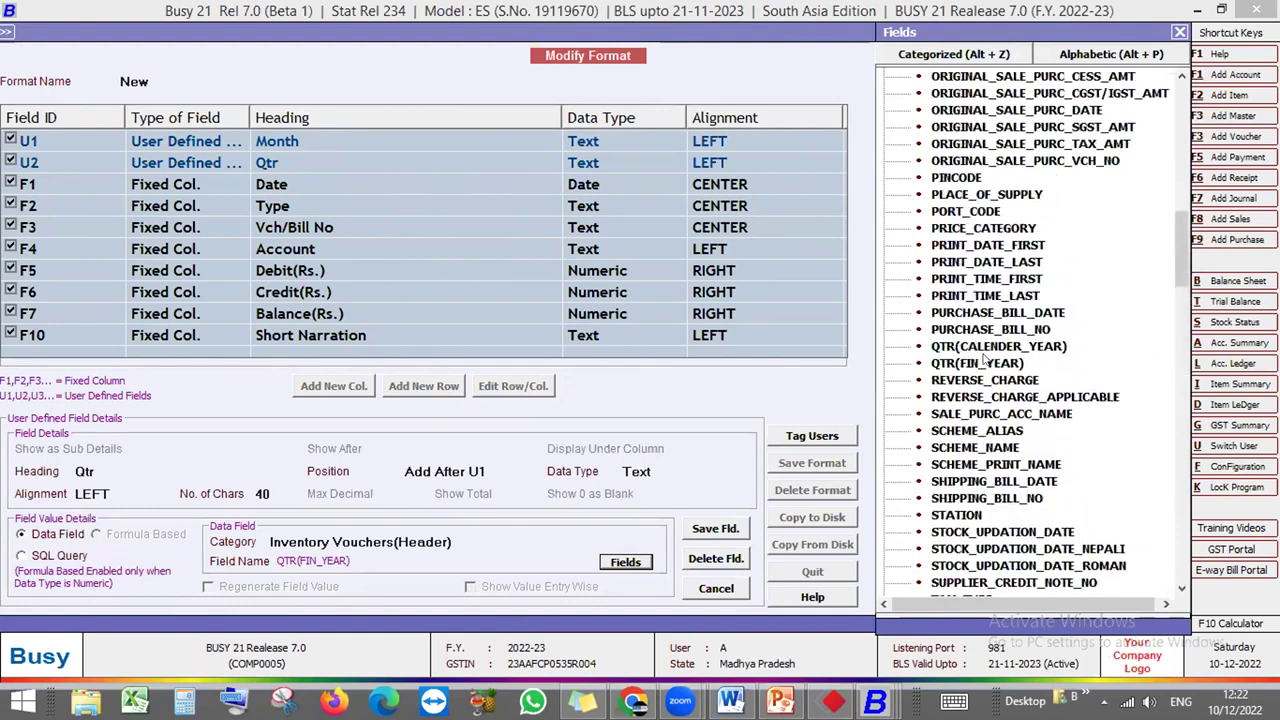
click(992, 346)
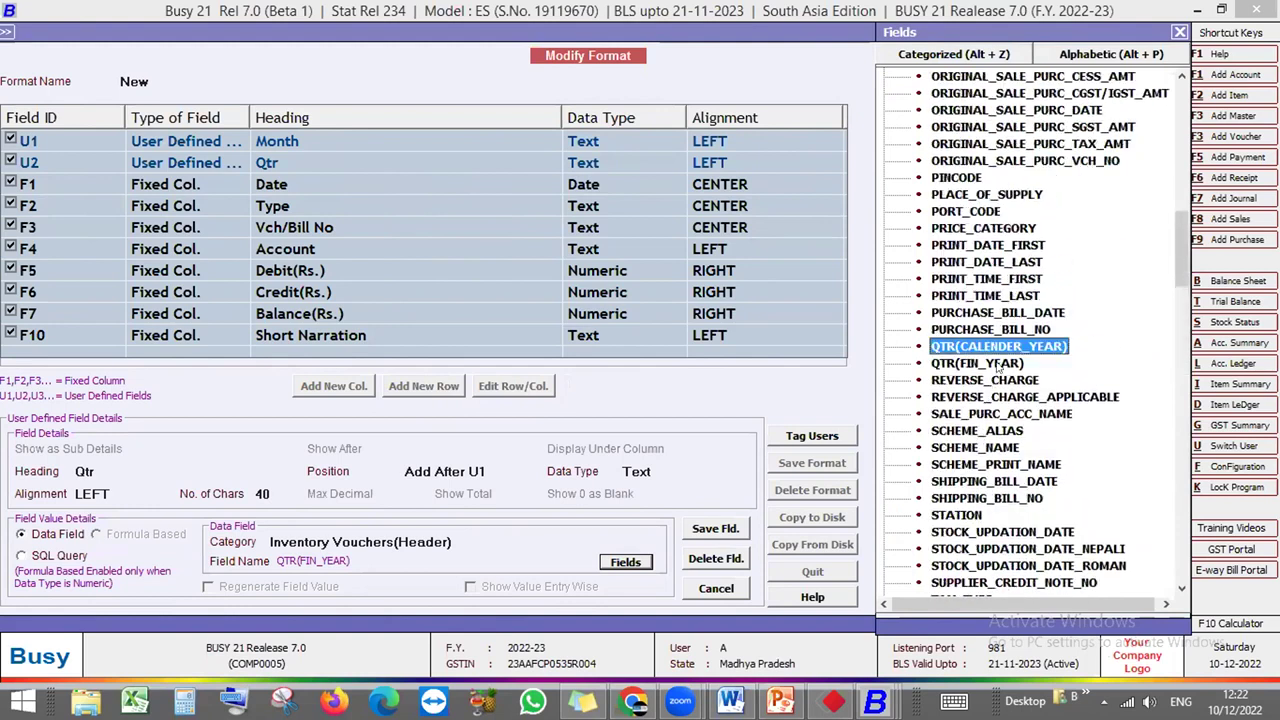
Pick the QTR(FIN_YEAR) data field for the Qtr column and return from the format editor to the ledger
click(997, 364)
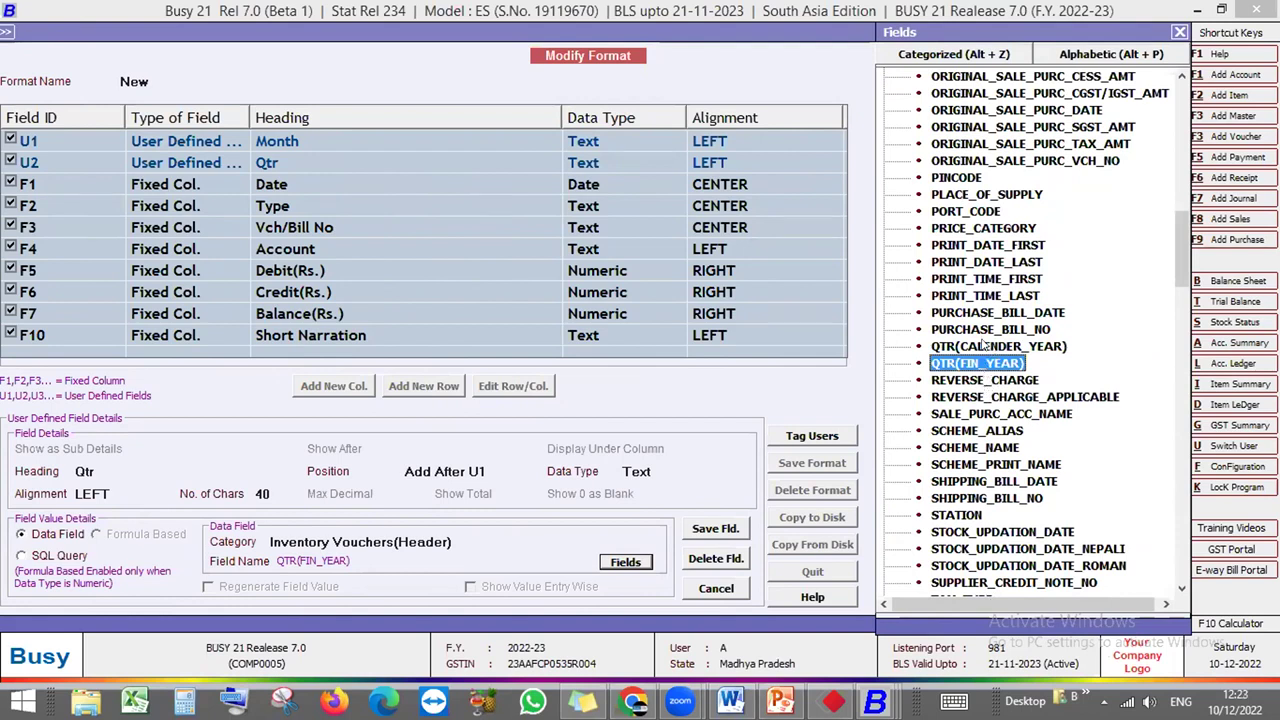
click(986, 347)
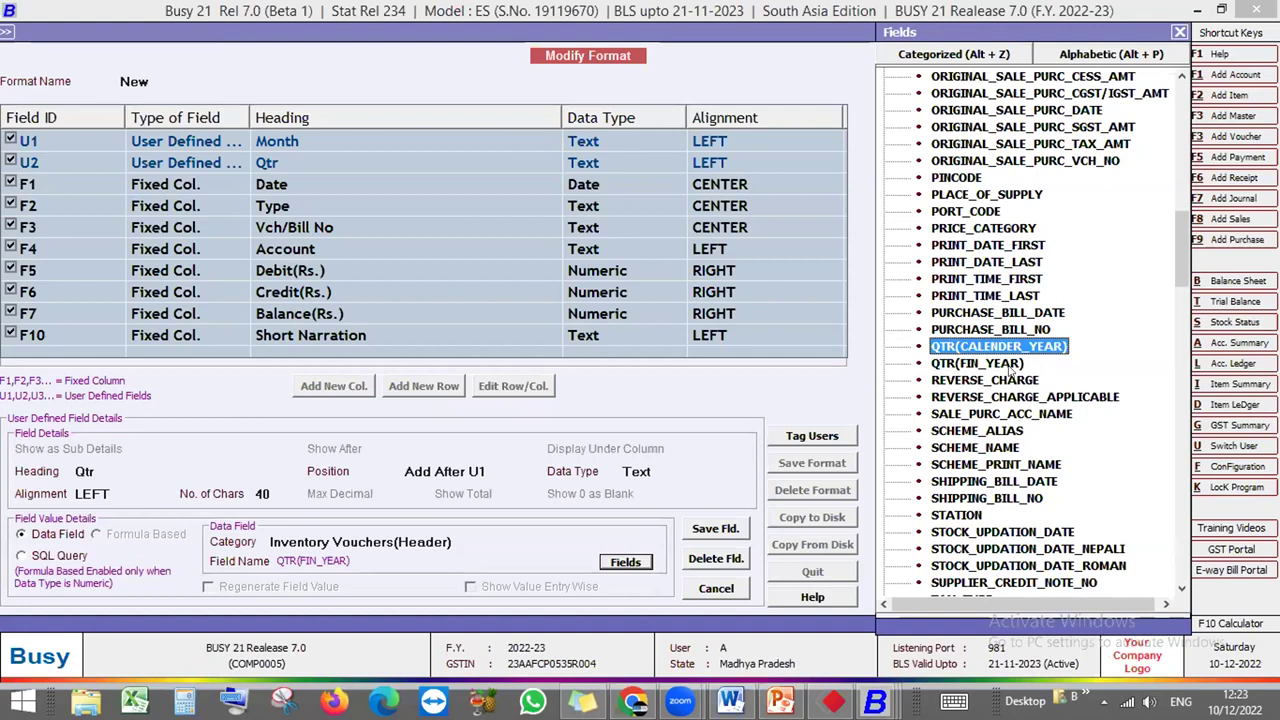
double_click(991, 366)
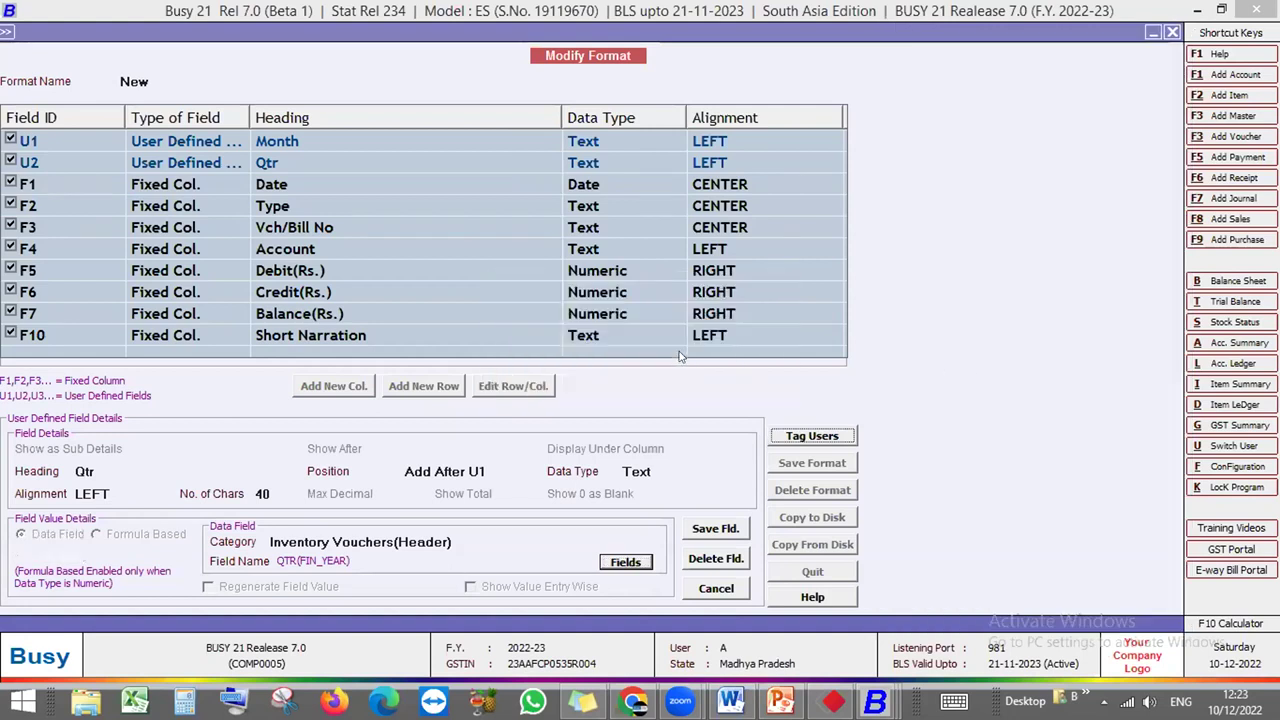
key(Escape)
key(Return)
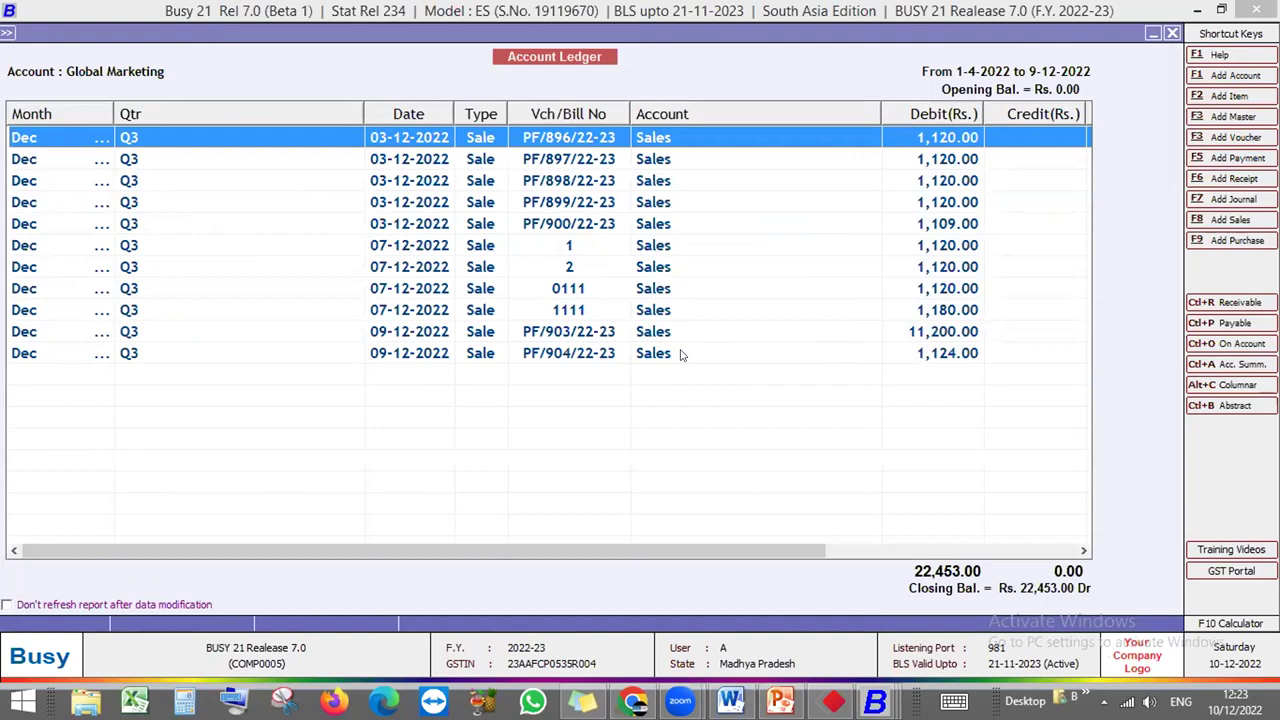
Close the Global Marketing ledger and its report options
key(Escape)
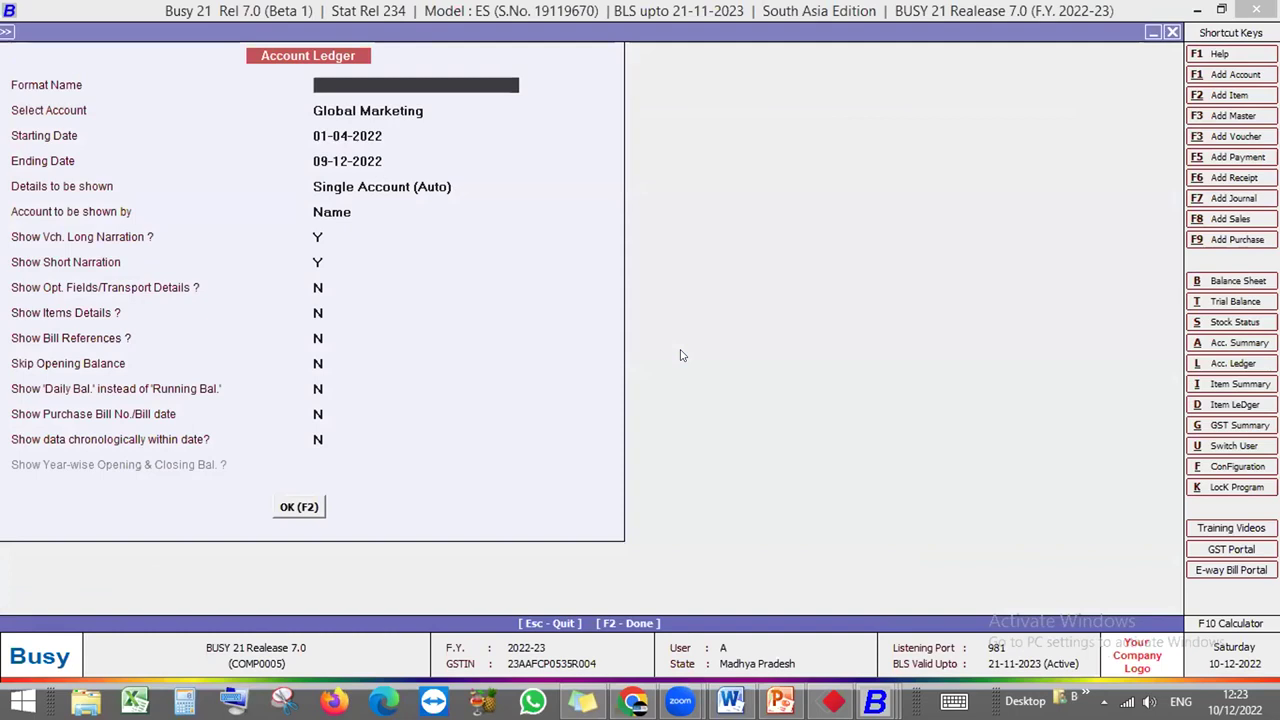
key(Escape)
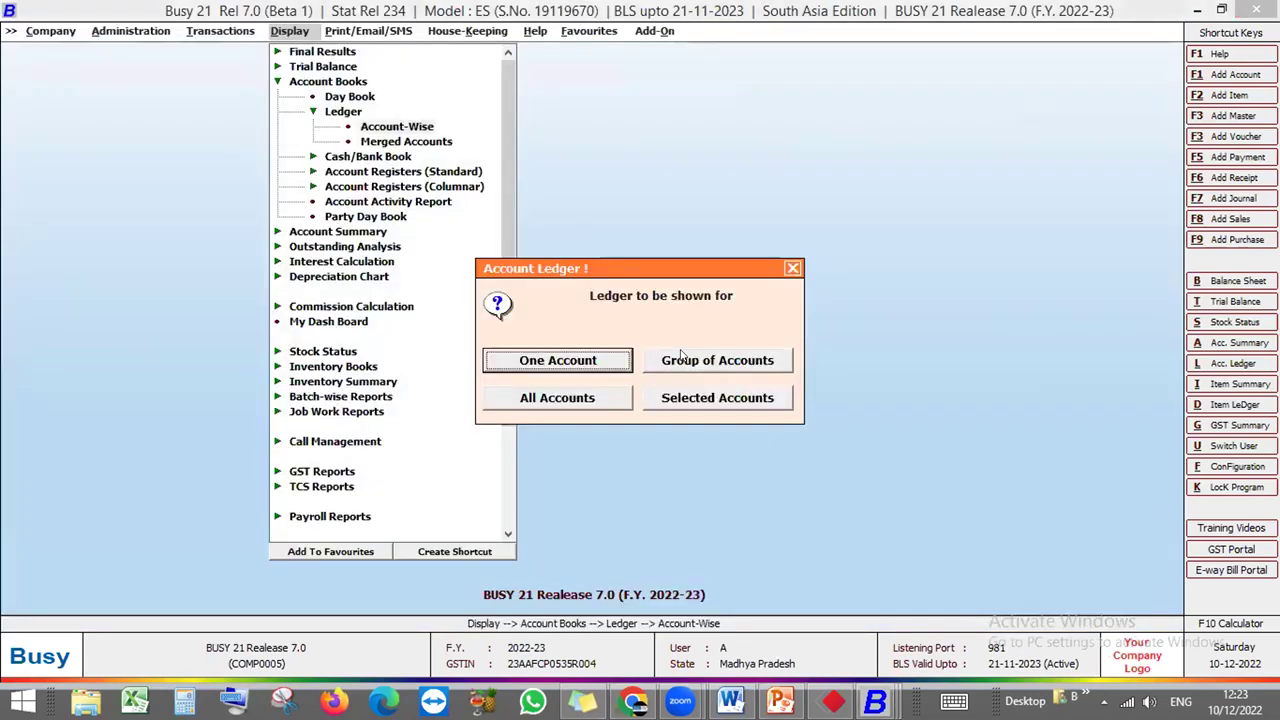
key(Escape)
key(Escape)
key(Escape)
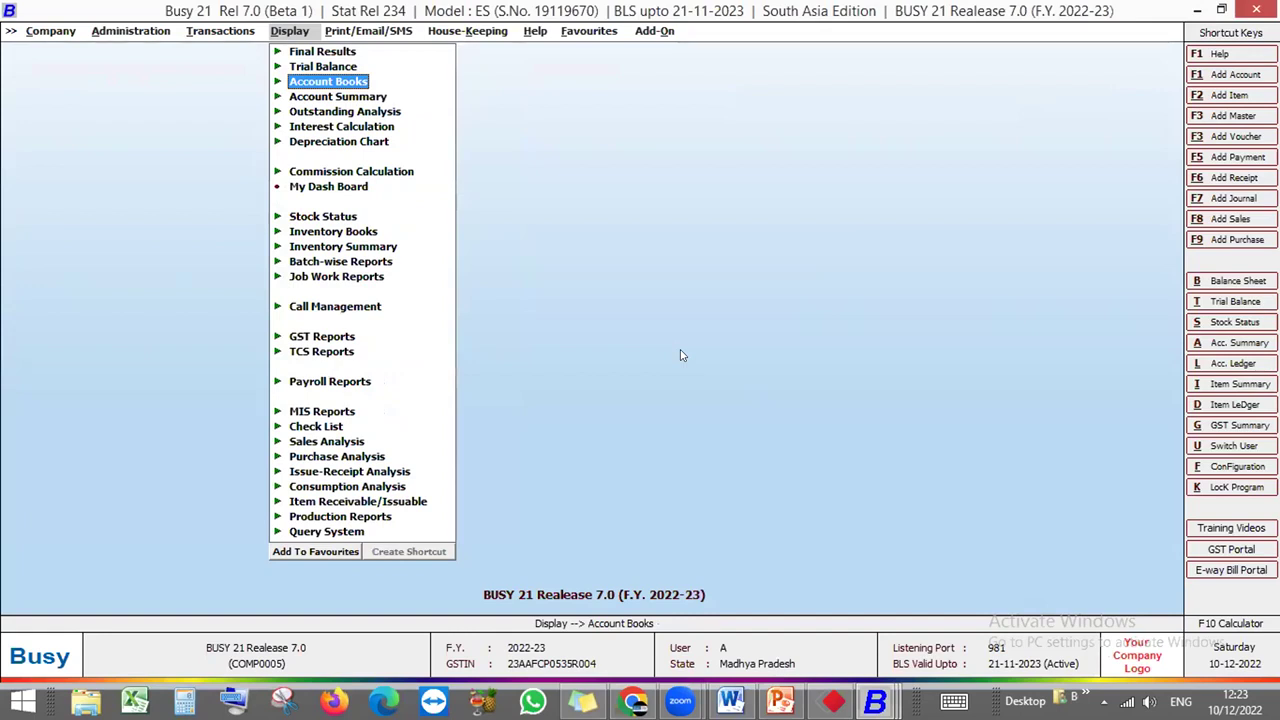
Open the account-wise ledger of Global Marketing using the STANDARD format
key(Return)
key(Down)
key(Return)
key(Return)
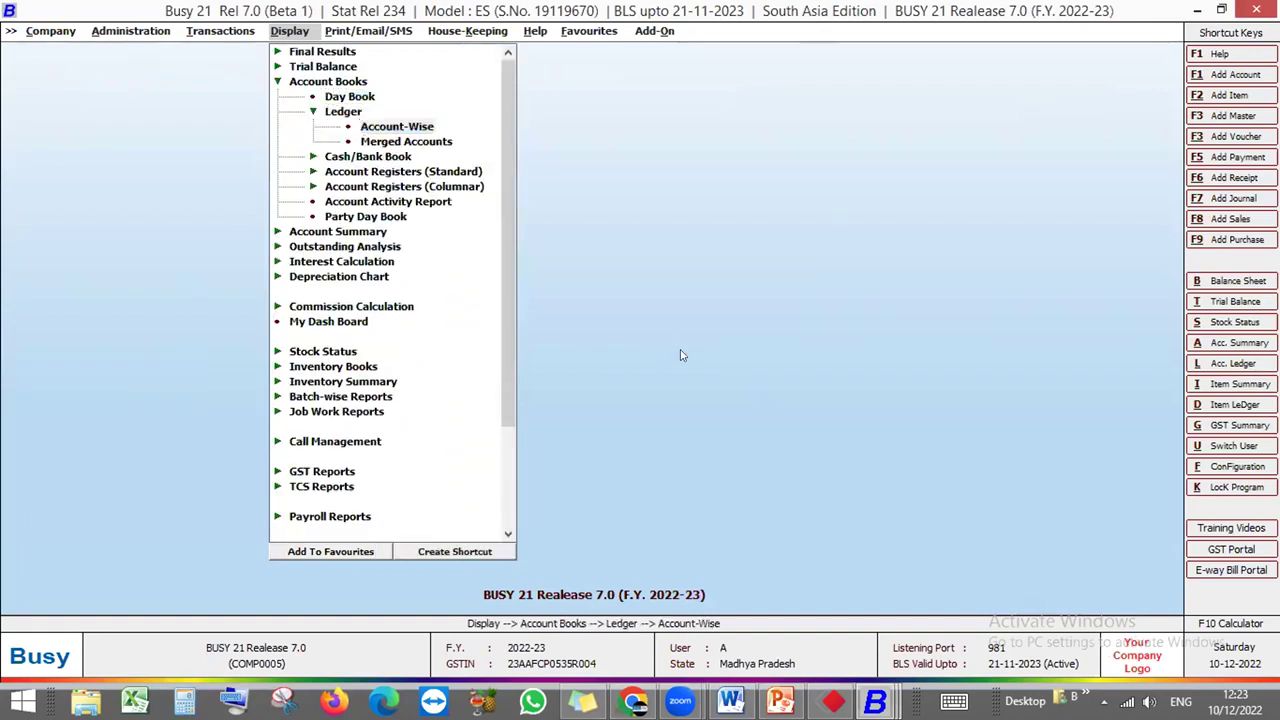
key(Return)
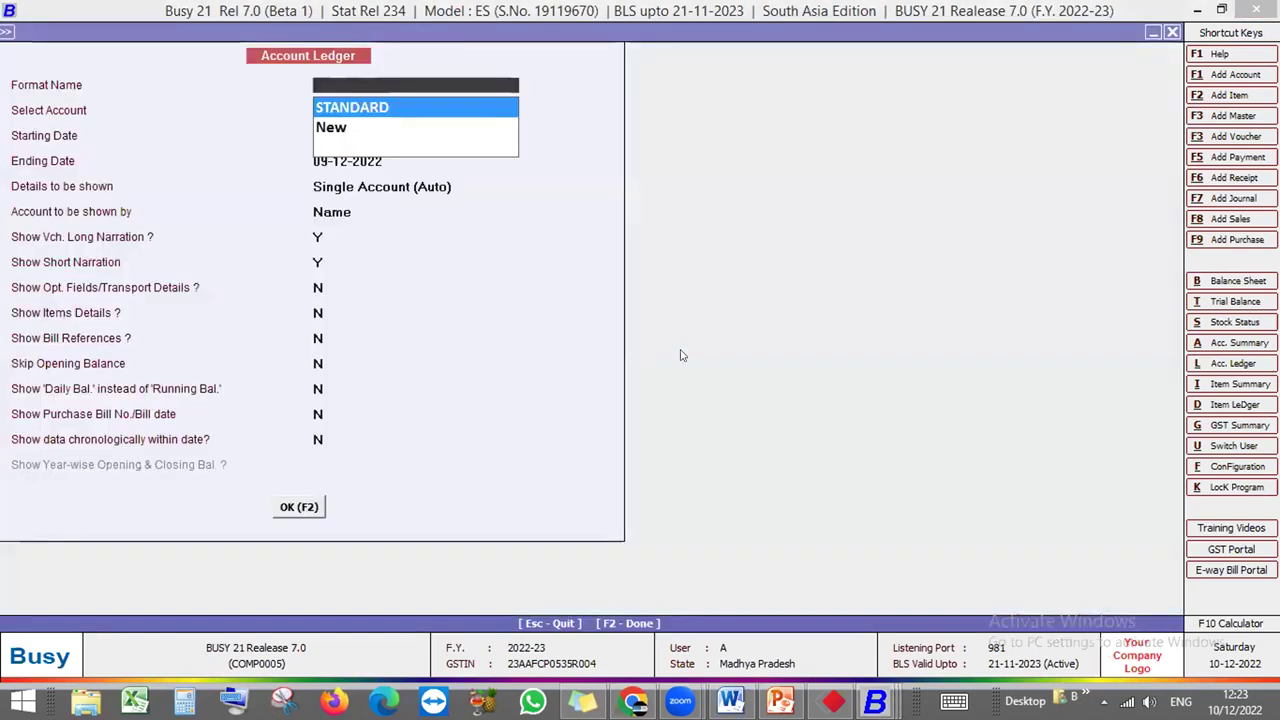
key(Return)
key(Return)
key(F2)
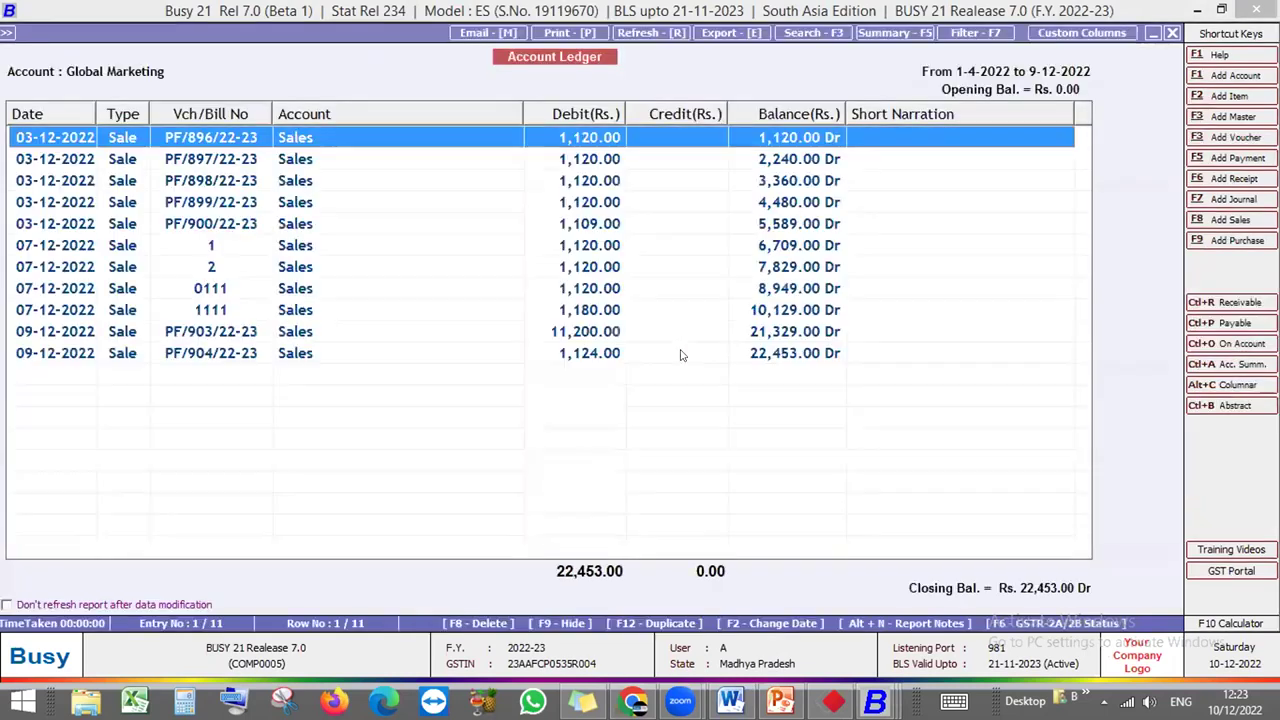
Check the GSTR-2A/2B status of the first two sale entries in the ledger
key(F6)
key(Return)
key(Down)
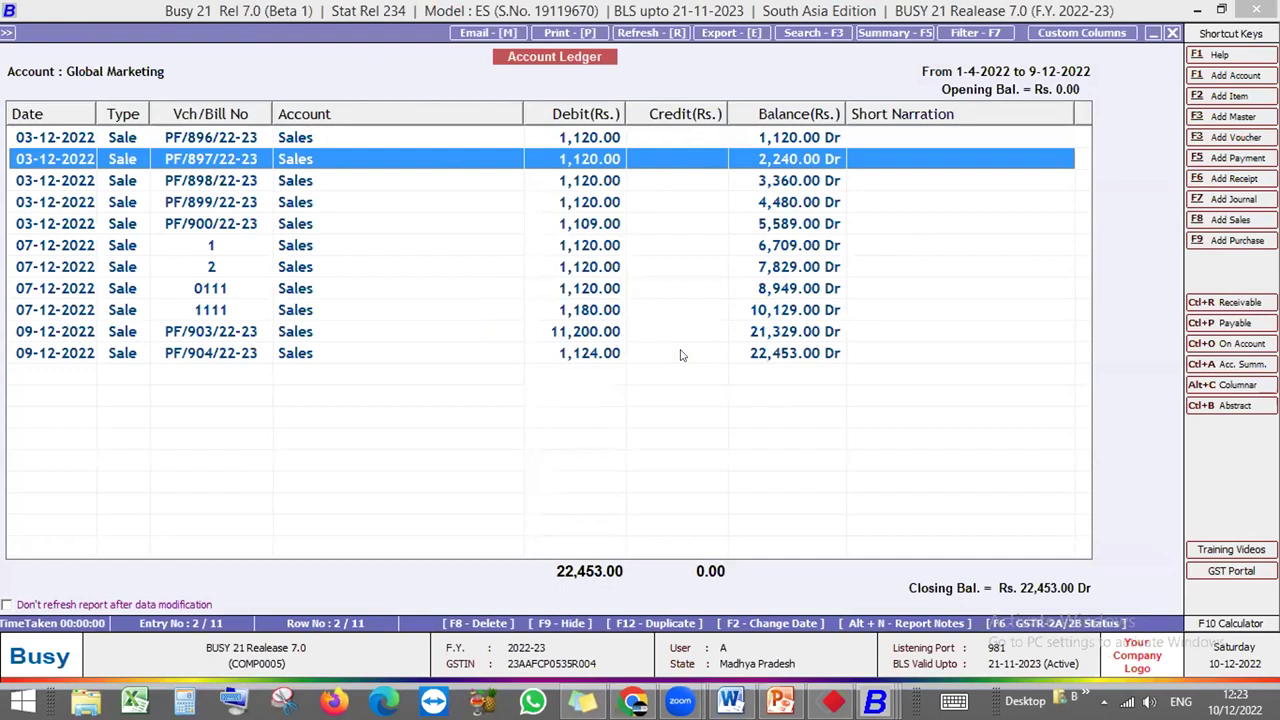
key(F6)
key(Return)
click(875, 702)
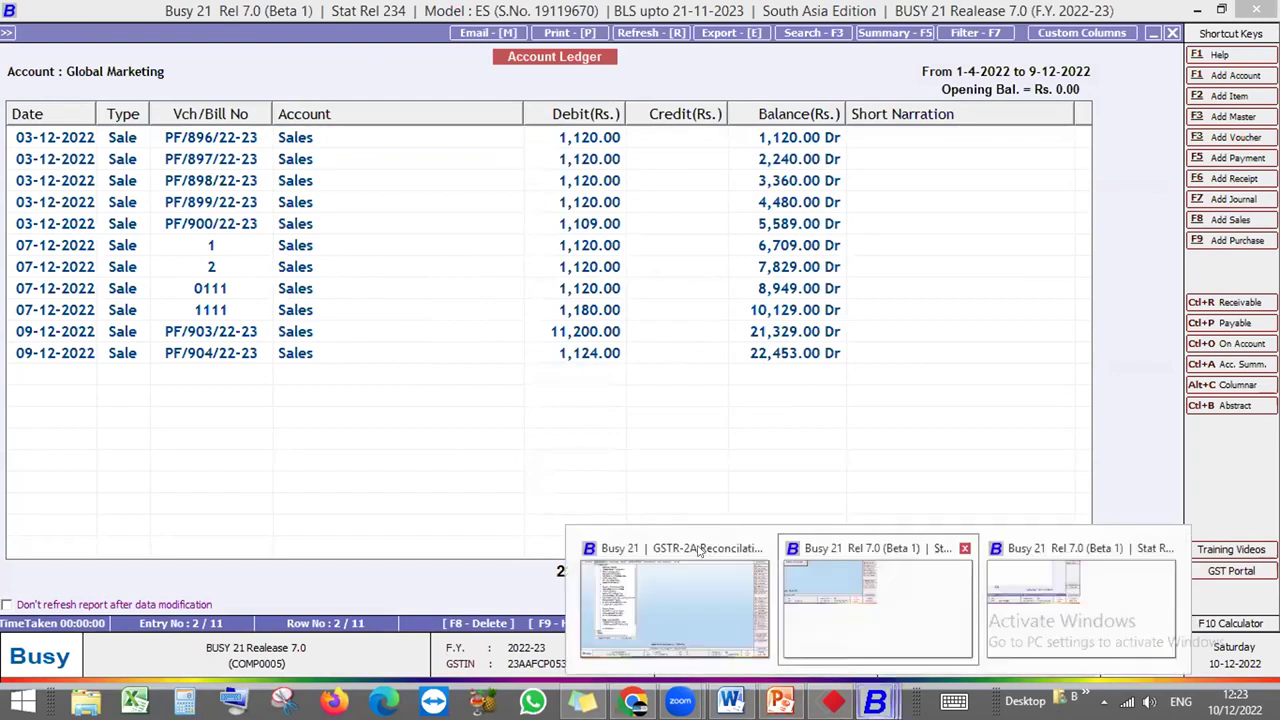
click(860, 637)
key(Return)
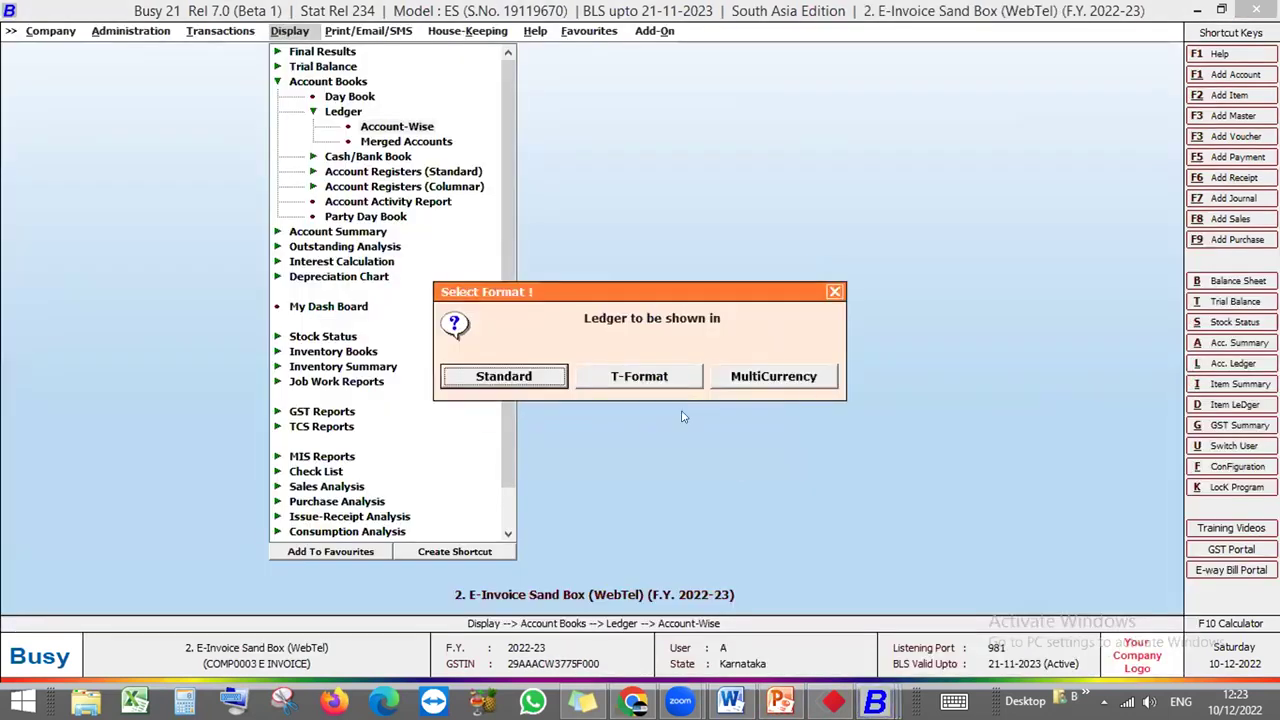
click(834, 291)
Switch to the GSTR-2A Reconcilation company and start its account-wise ledger for one account
click(875, 702)
click(667, 621)
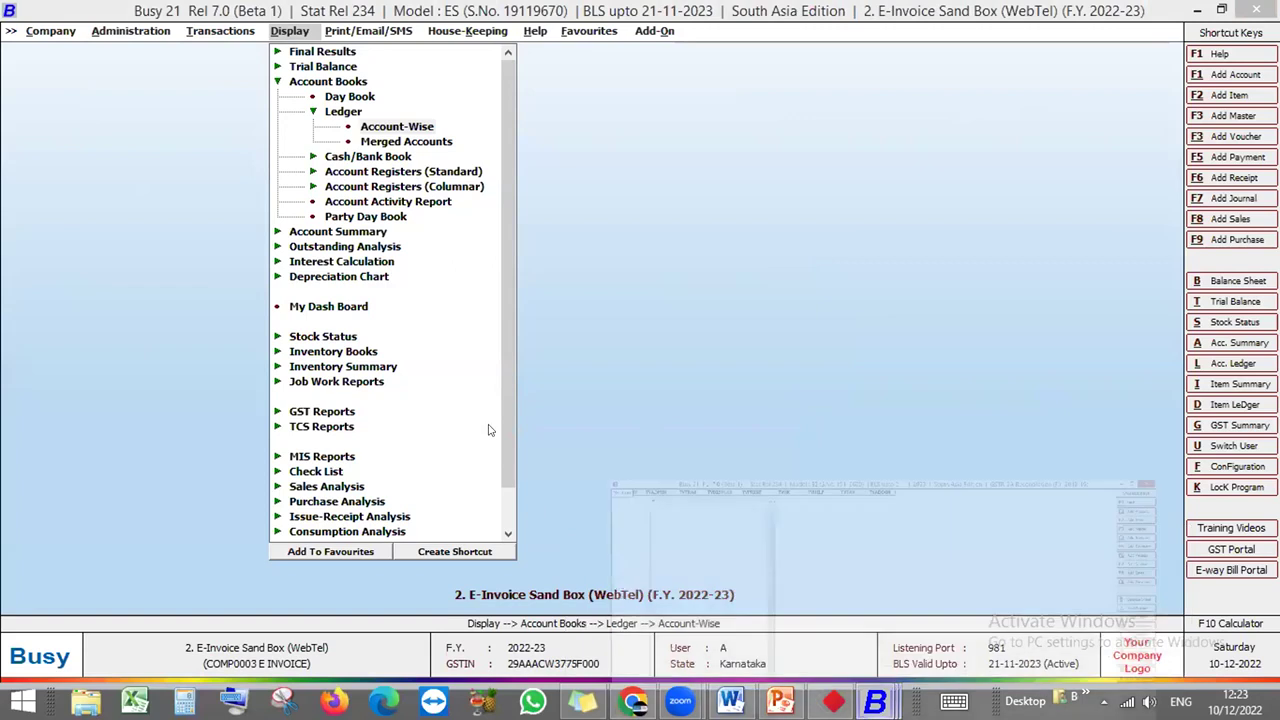
key(Right)
key(Right)
key(Down)
key(Down)
key(Down)
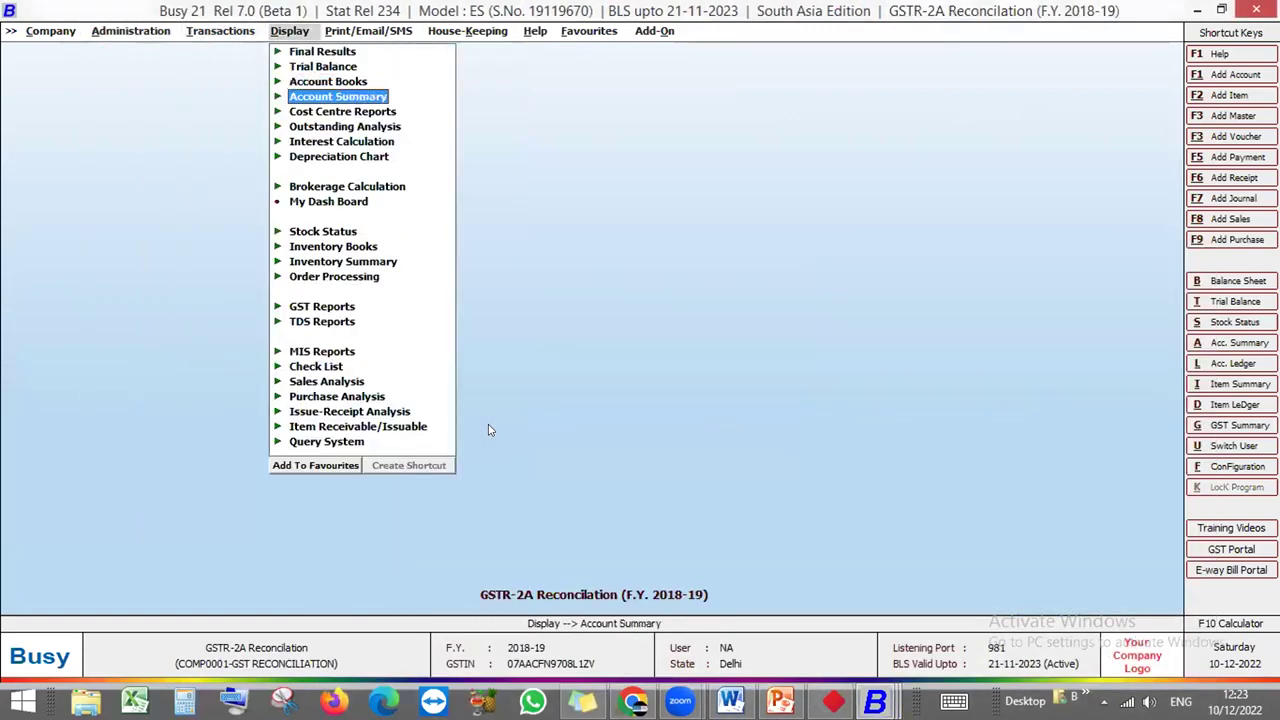
key(Up)
key(Return)
key(Down)
key(Return)
key(Down)
key(Return)
key(Escape)
key(Return)
key(Return)
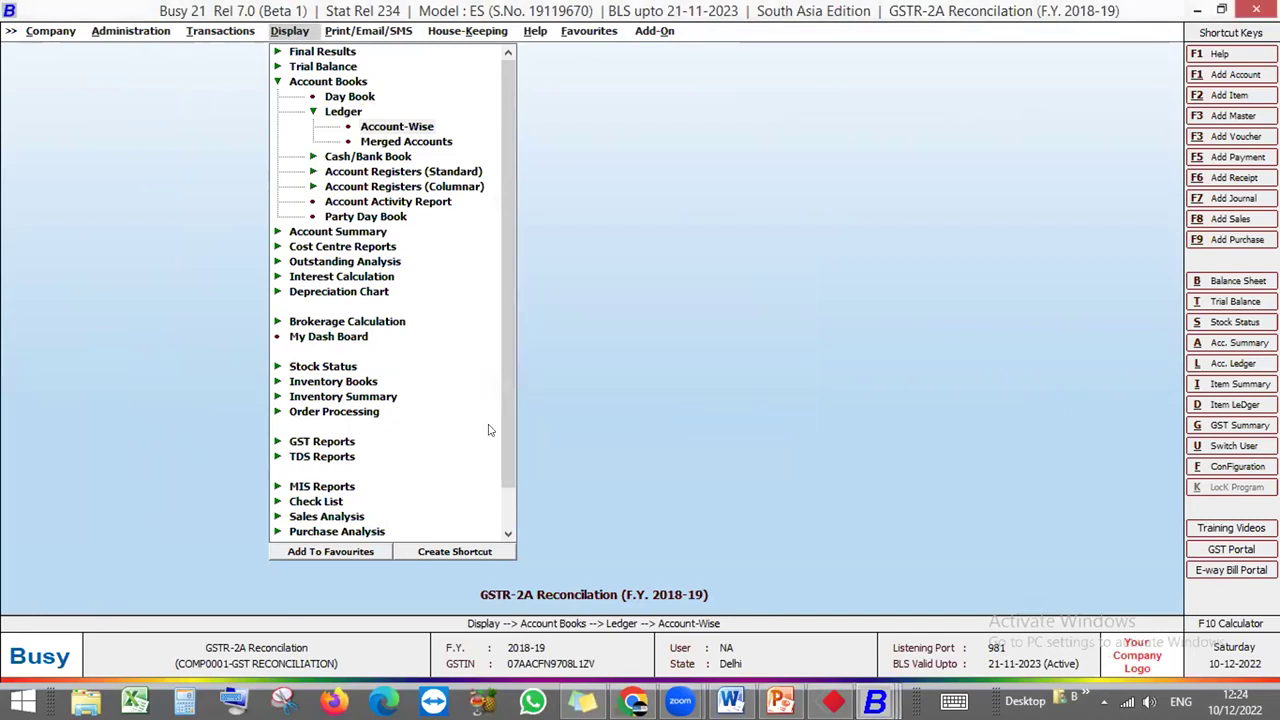
Show the ledger of the ADVITIYA TRADE INDIA LIMITED account
text(bu)
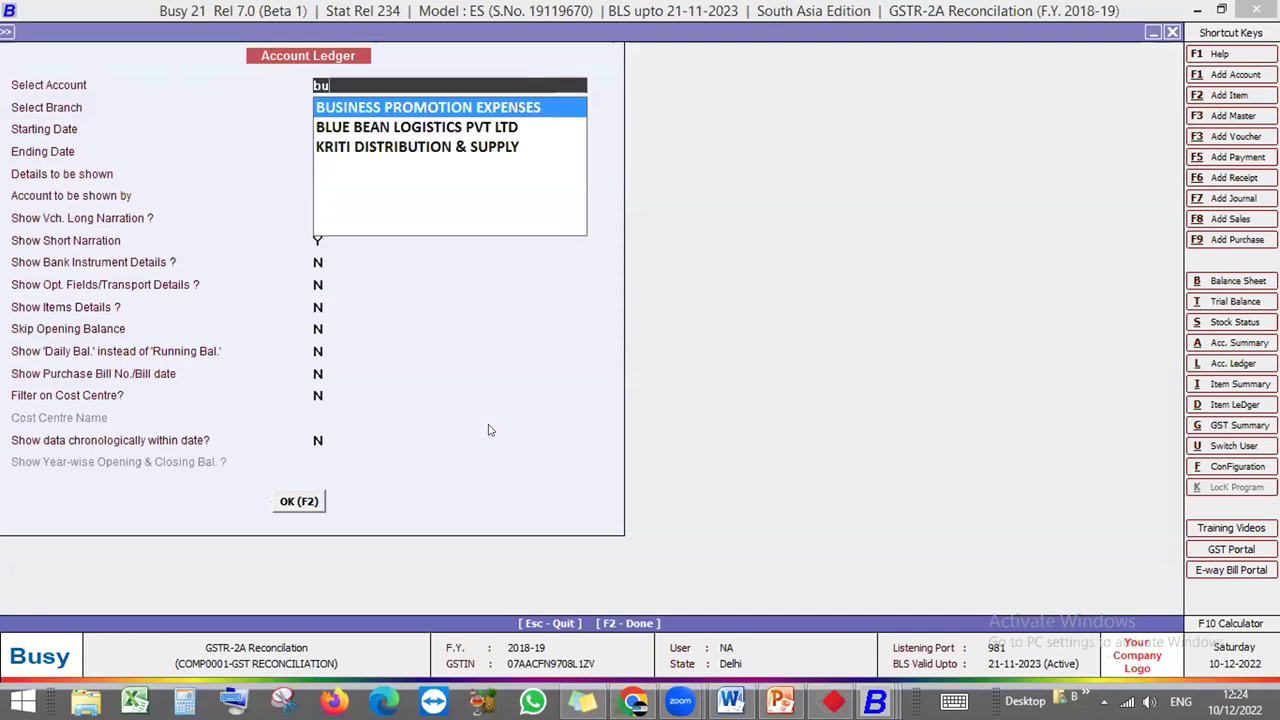
key(BackSpace)
key(BackSpace)
text(avi)
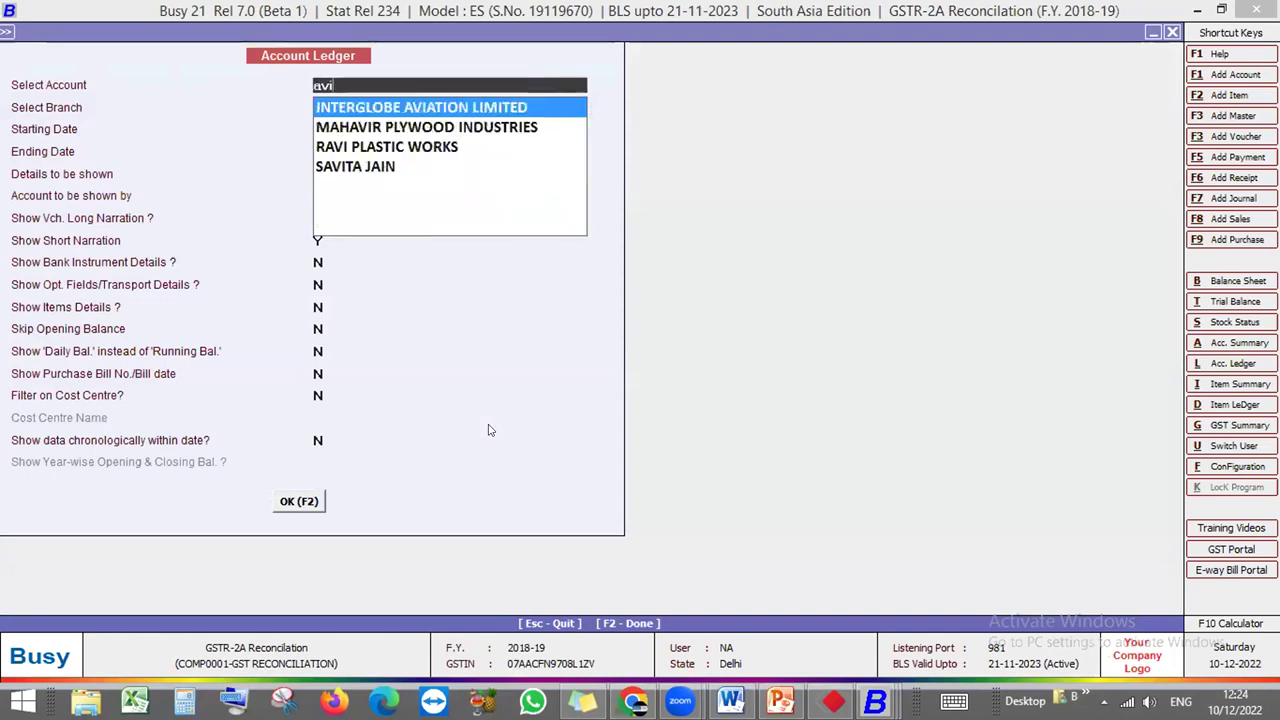
key(BackSpace)
key(BackSpace)
text(d)
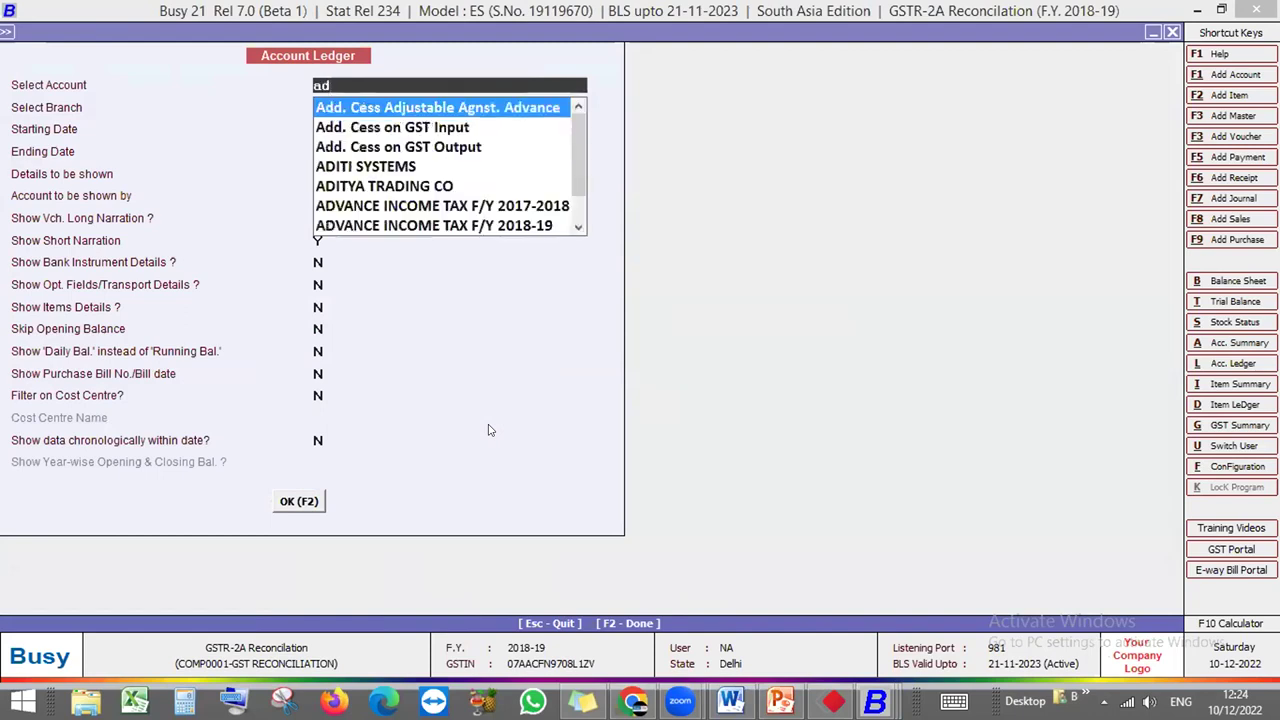
key(Down)
key(Down)
key(Down)
key(Down)
key(Down)
key(Down)
key(Down)
key(Down)
key(Down)
key(Down)
key(Up)
key(Return)
key(Return)
key(F2)
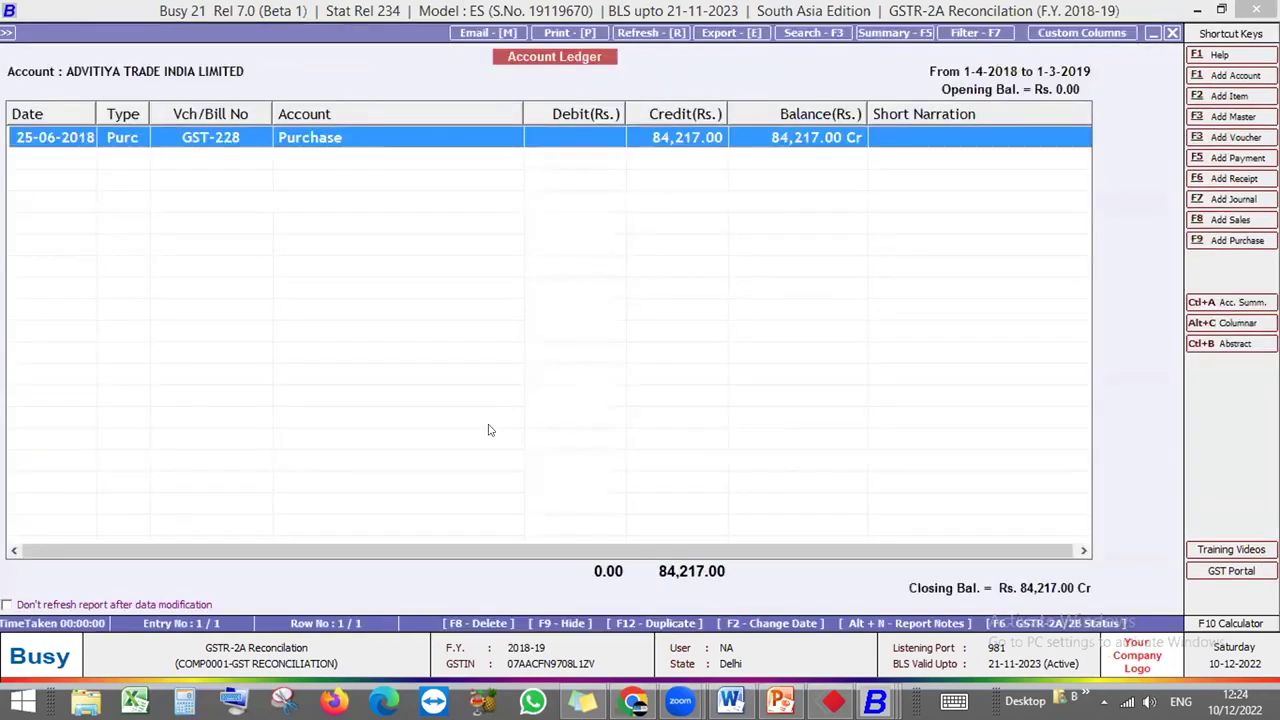
Check the GSTR-2A/2B status of purchase entry GST-228, then close the ledger
key(F6)
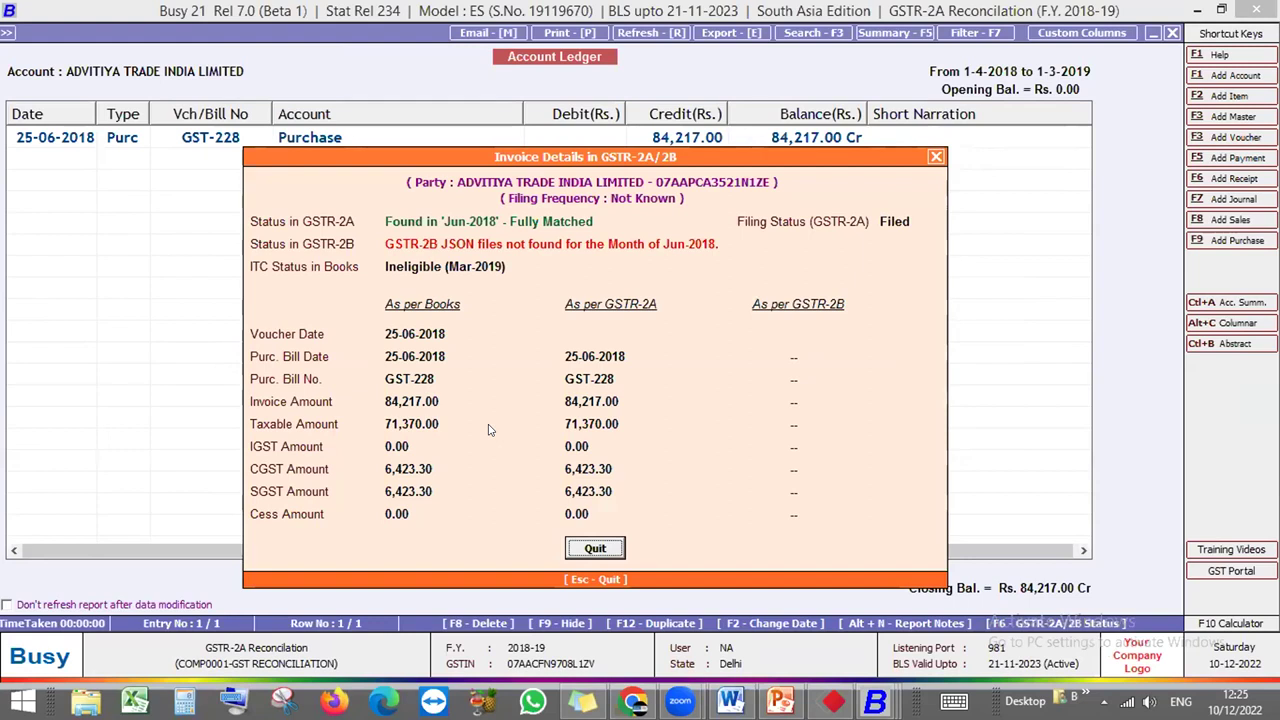
key(Escape)
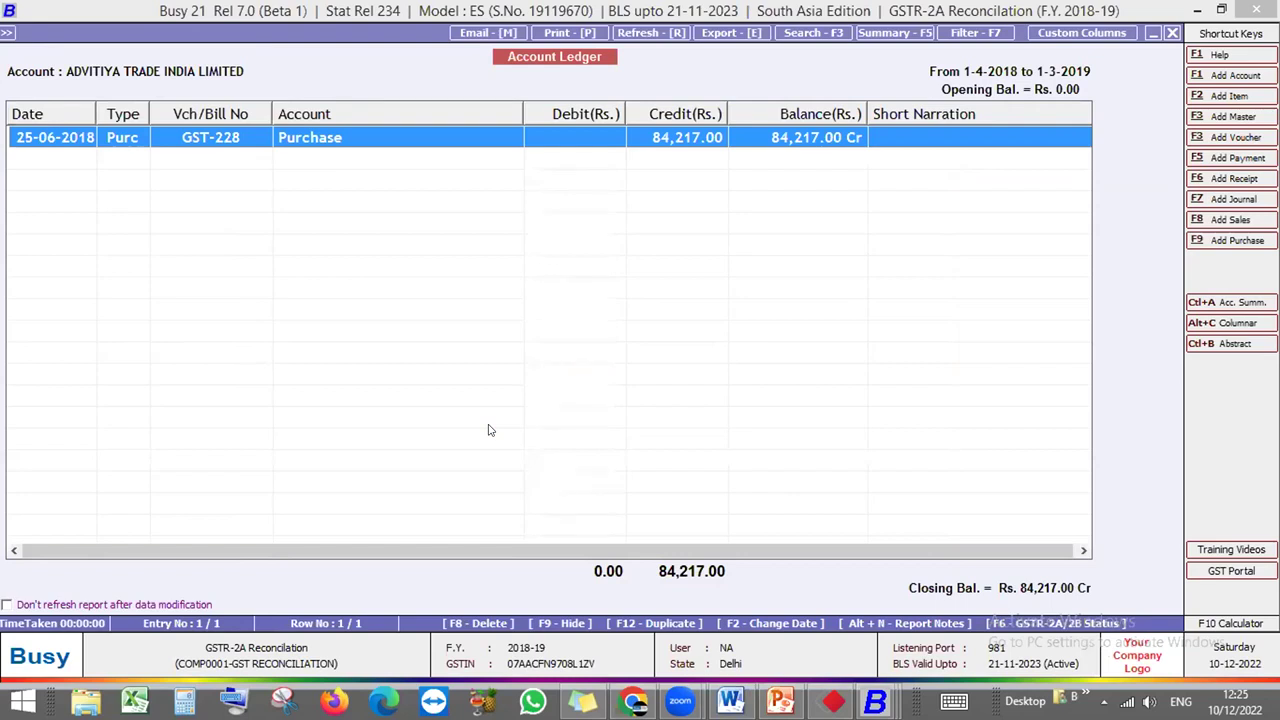
key(Escape)
key(Escape)
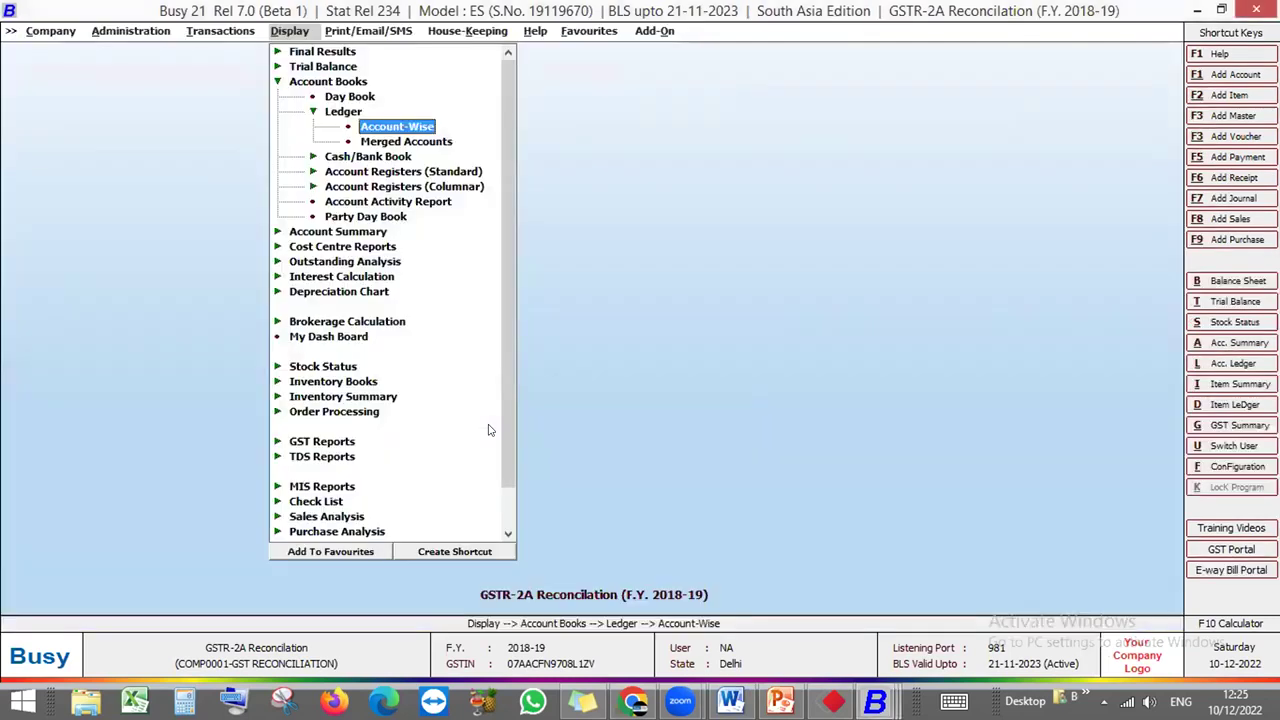
key(Escape)
Open sales voucher 452 of the Main series for modification and close it without changes
key(Left)
key(Up)
key(Up)
key(Up)
key(Up)
key(Up)
key(Up)
key(Up)
key(Up)
key(Up)
key(Up)
key(Up)
key(Up)
key(Up)
key(Up)
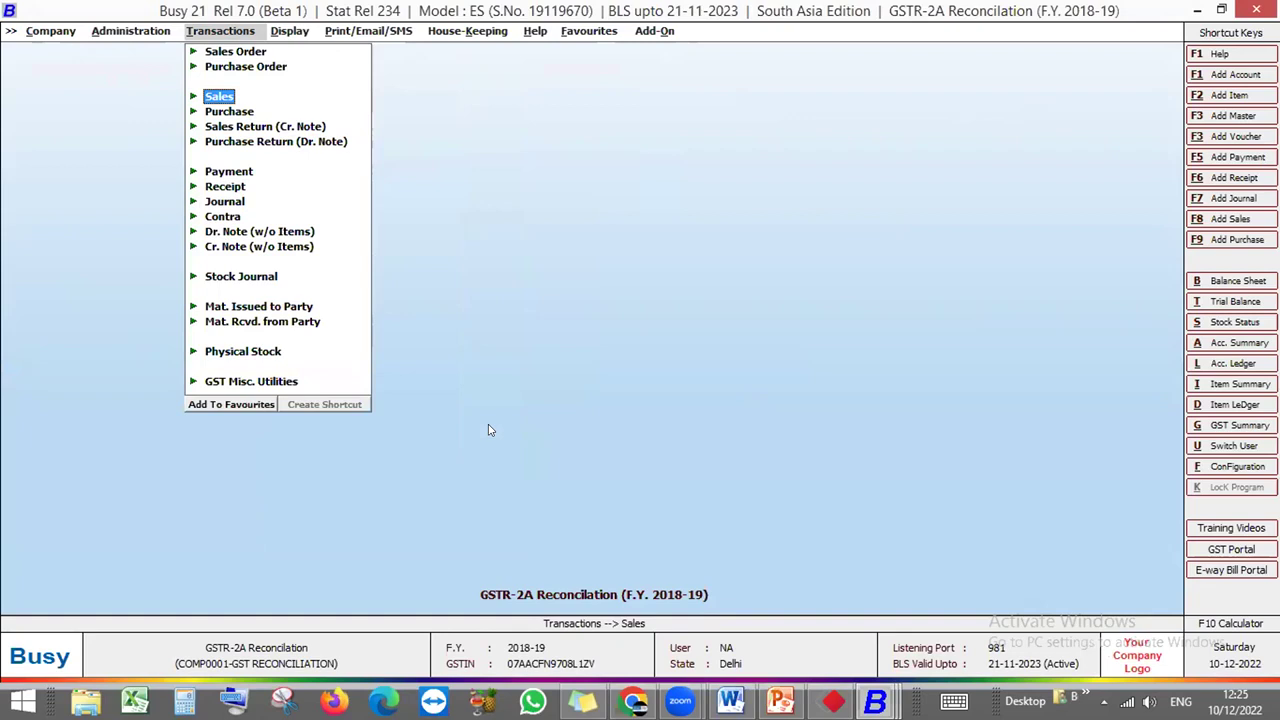
key(Return)
key(Down)
key(Return)
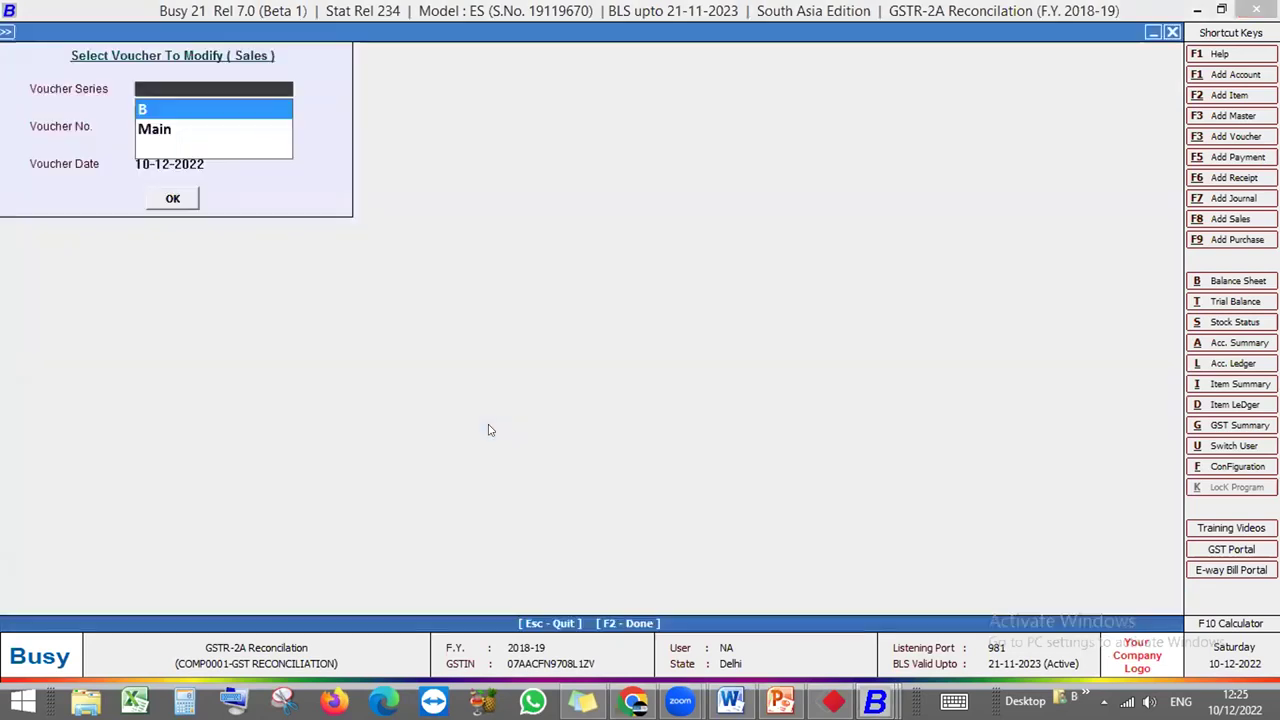
key(Return)
key(Escape)
key(Escape)
key(Return)
key(Down)
key(Return)
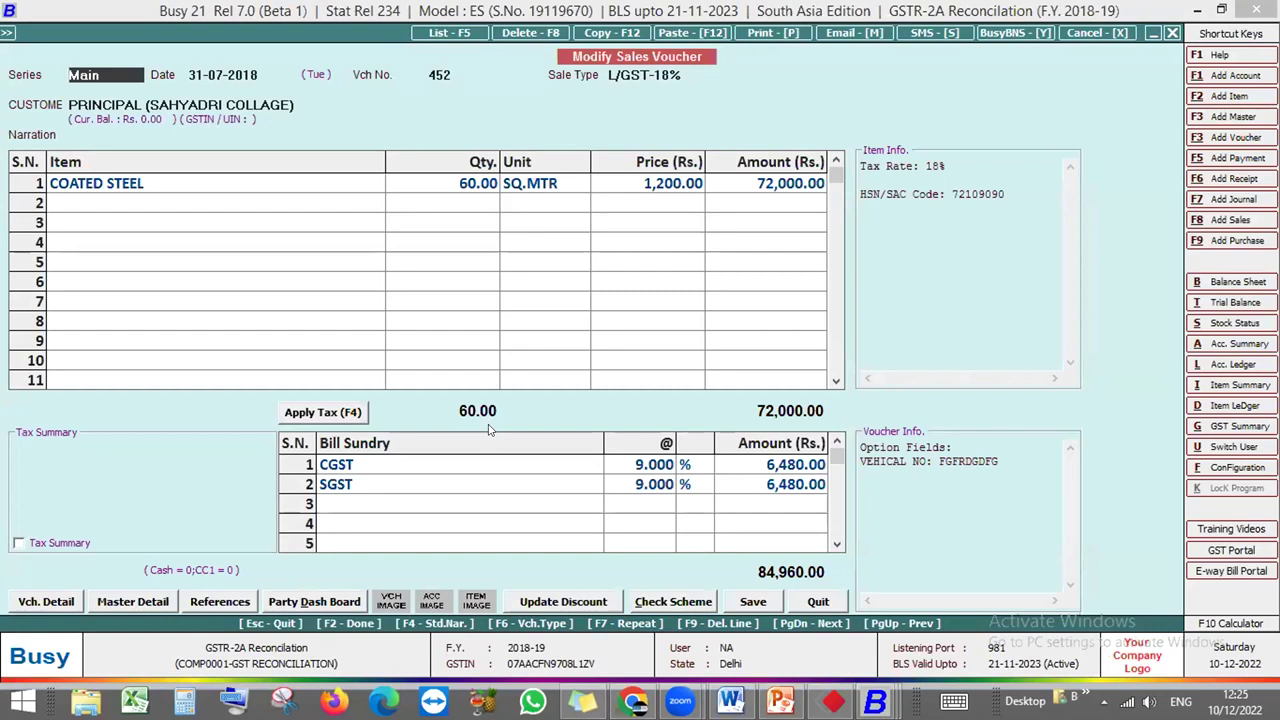
key(Escape)
Display the GST Misc. Utilities available under transactions
key(Left)
key(Right)
key(Down)
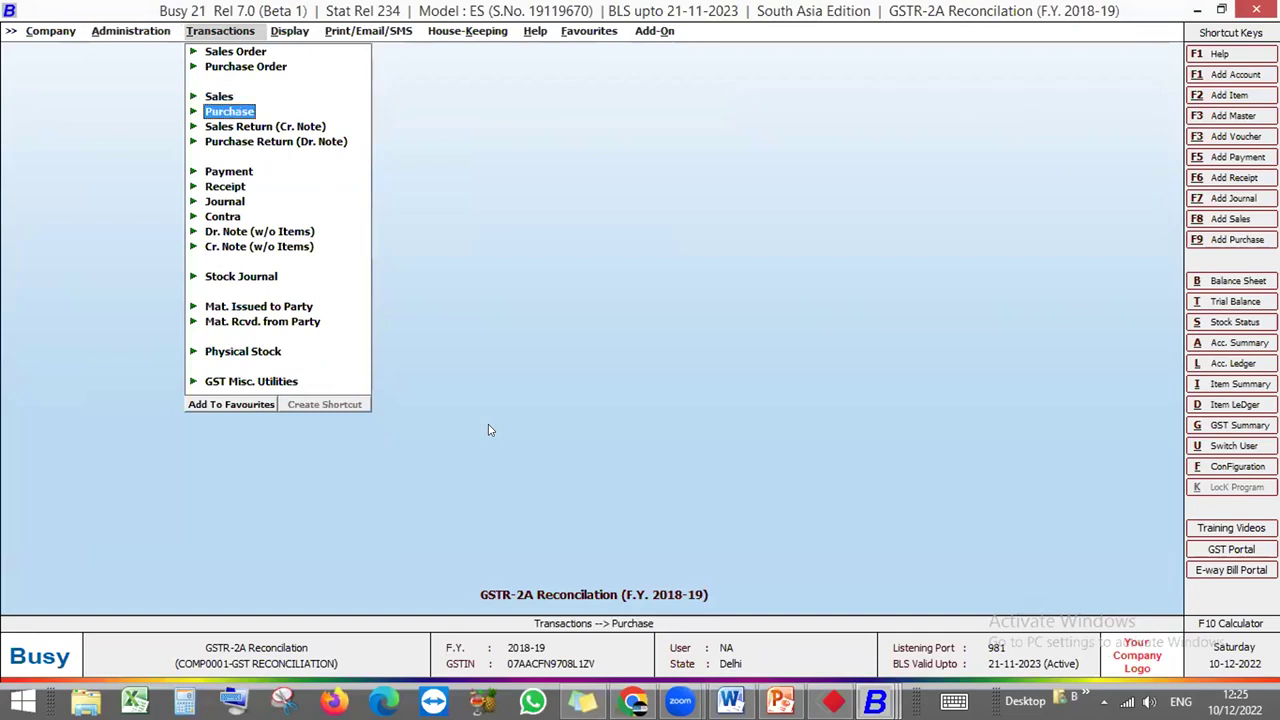
key(Down)
key(Down)
key(Down)
key(Down)
key(Down)
key(Down)
key(Down)
key(Down)
key(Down)
key(Down)
key(Down)
key(Down)
key(Down)
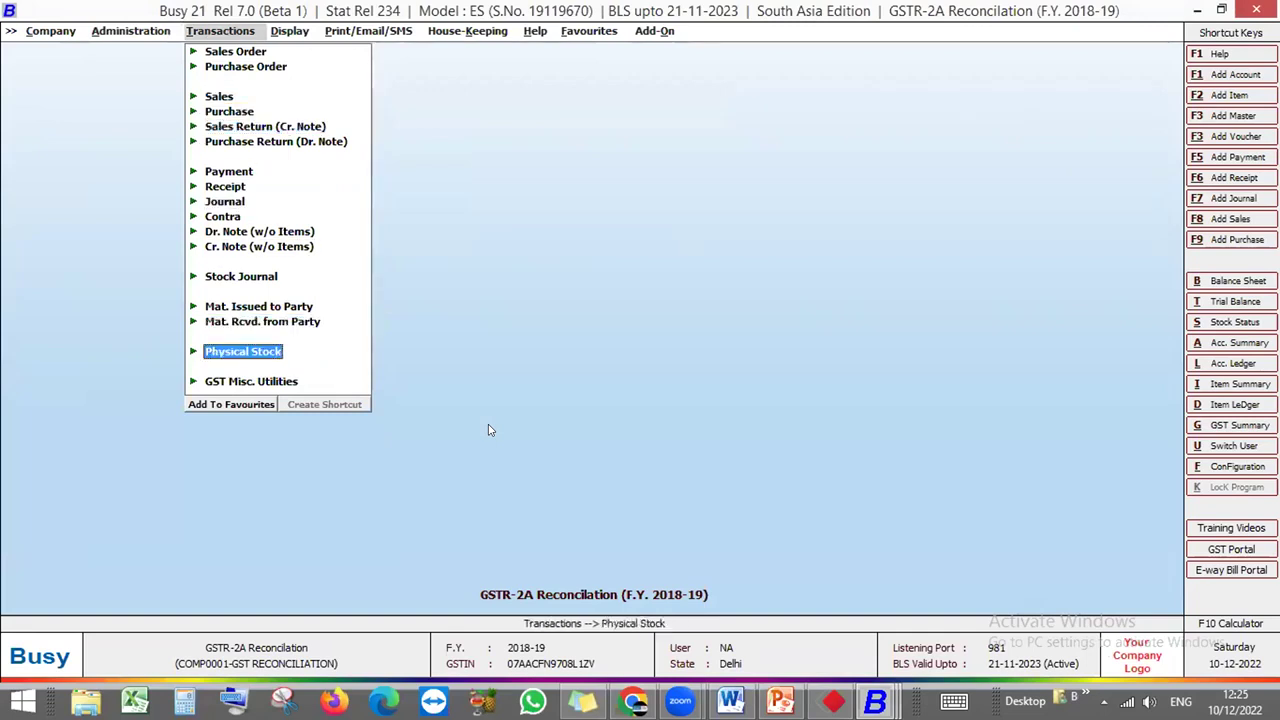
key(Return)
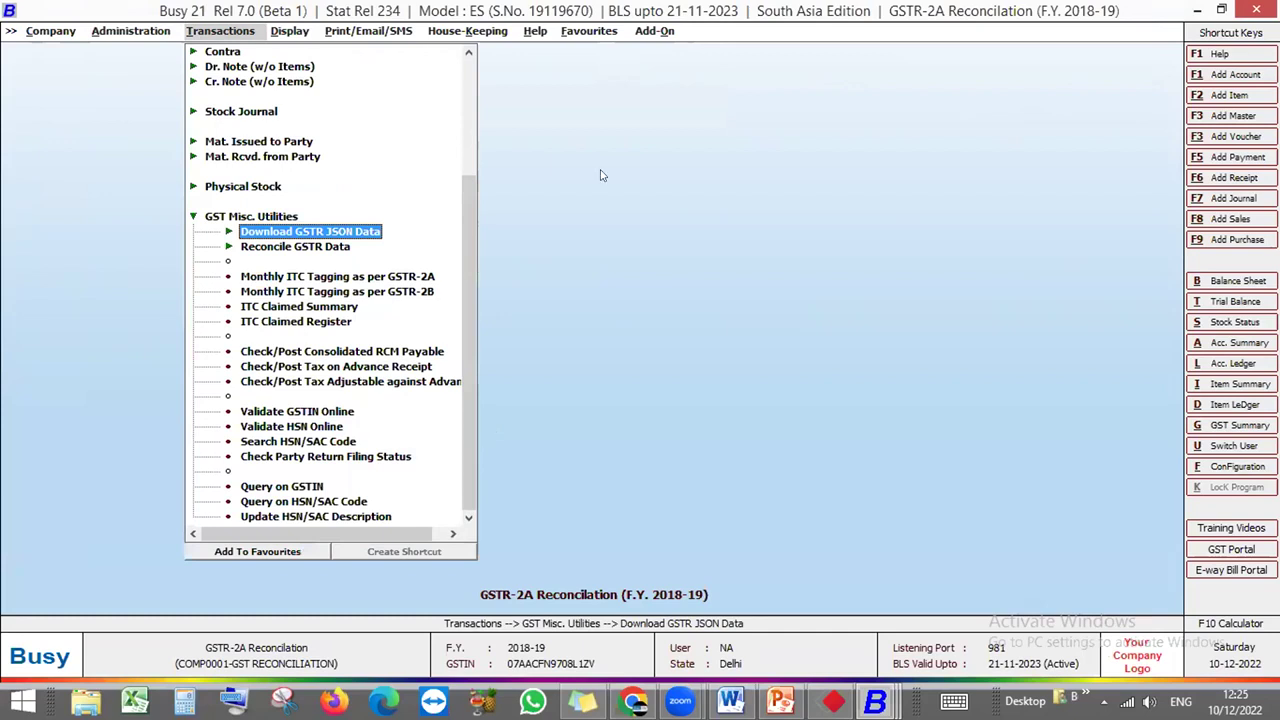
key(Return)
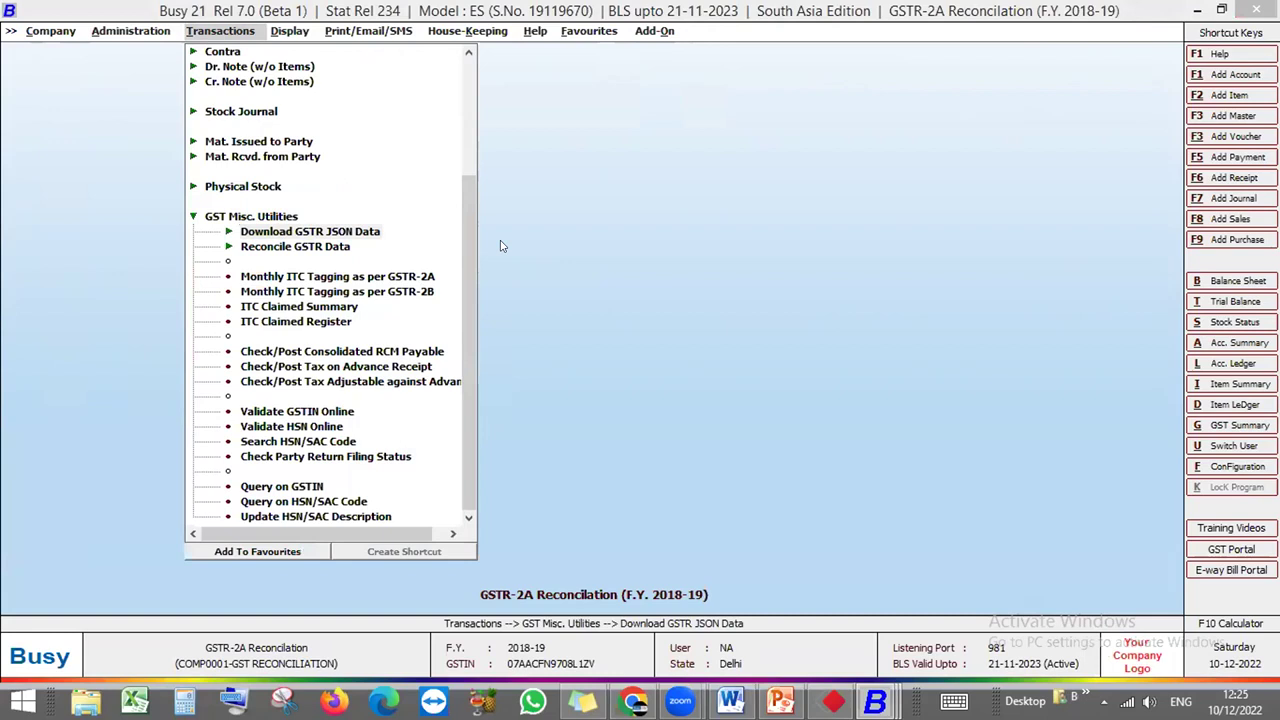
Generate the party-wise Monthly ITC Tagging as per GSTR-2A for April to March, all sections, and open invoice GST-228's GSTR-2A/2B details
click(383, 278)
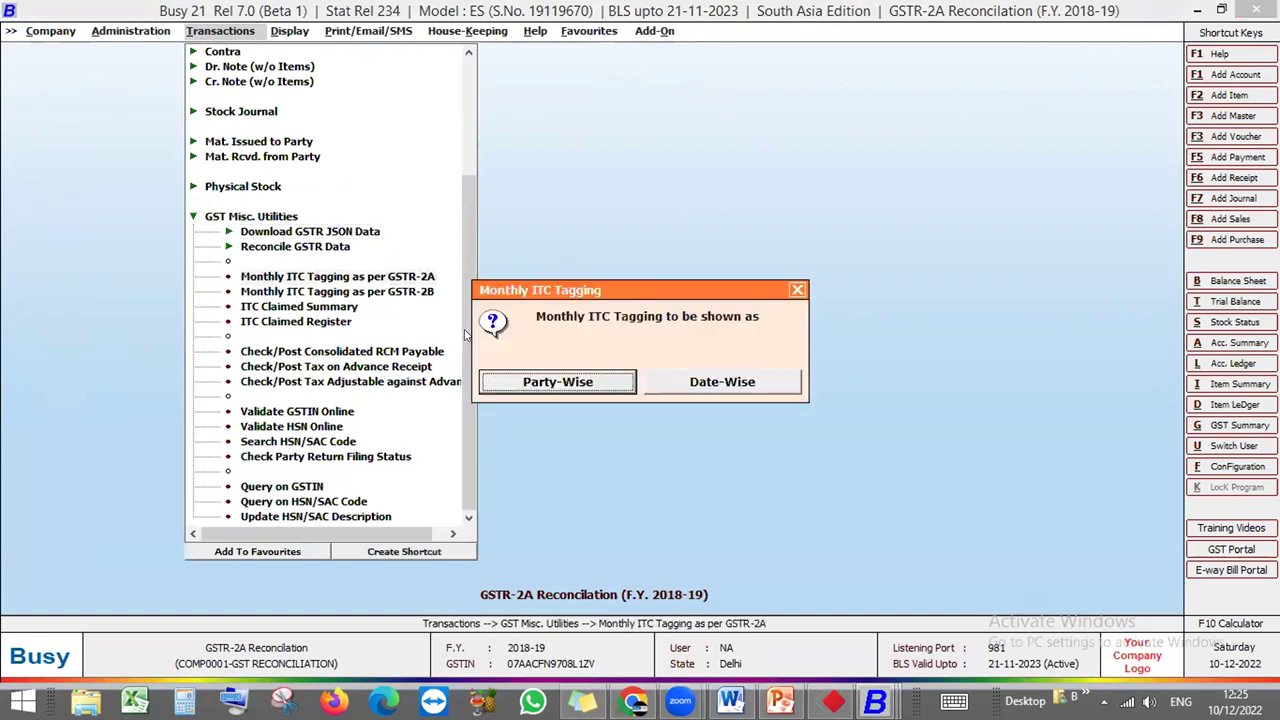
key(Return)
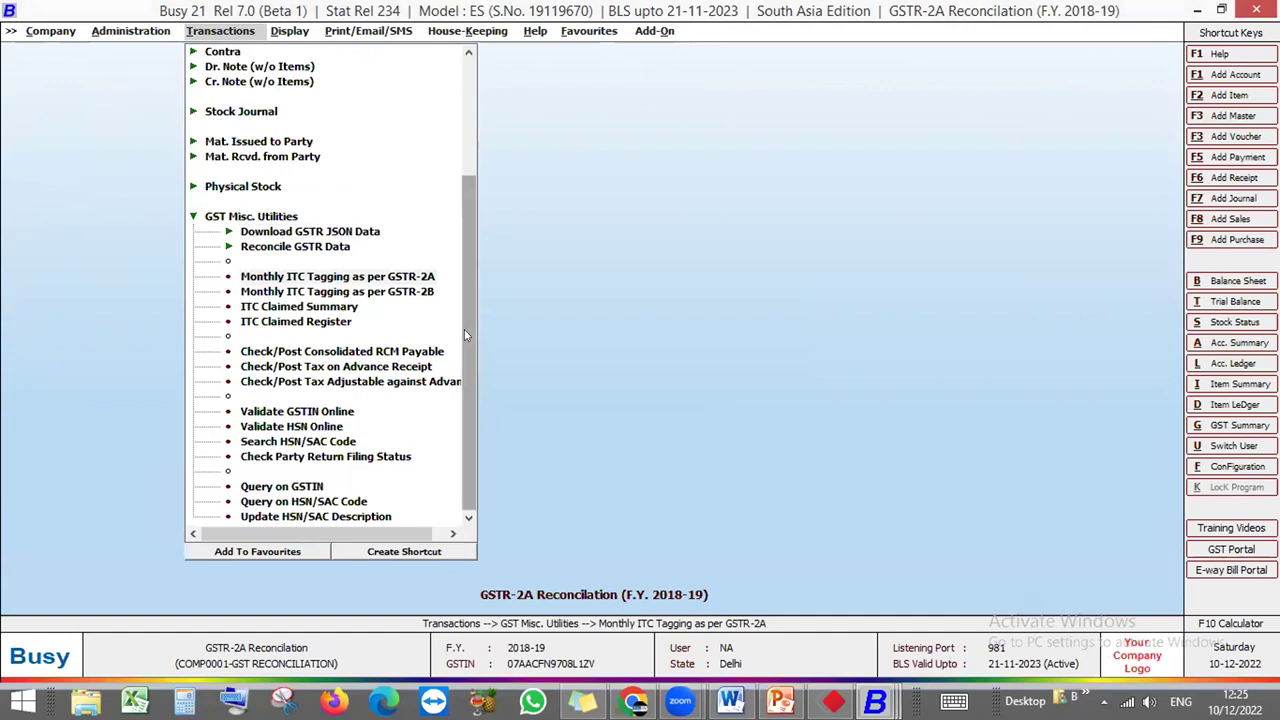
key(Return)
key(Return)
key(Return)
key(Return)
key(Return)
key(Return)
key(Return)
key(Return)
key(Return)
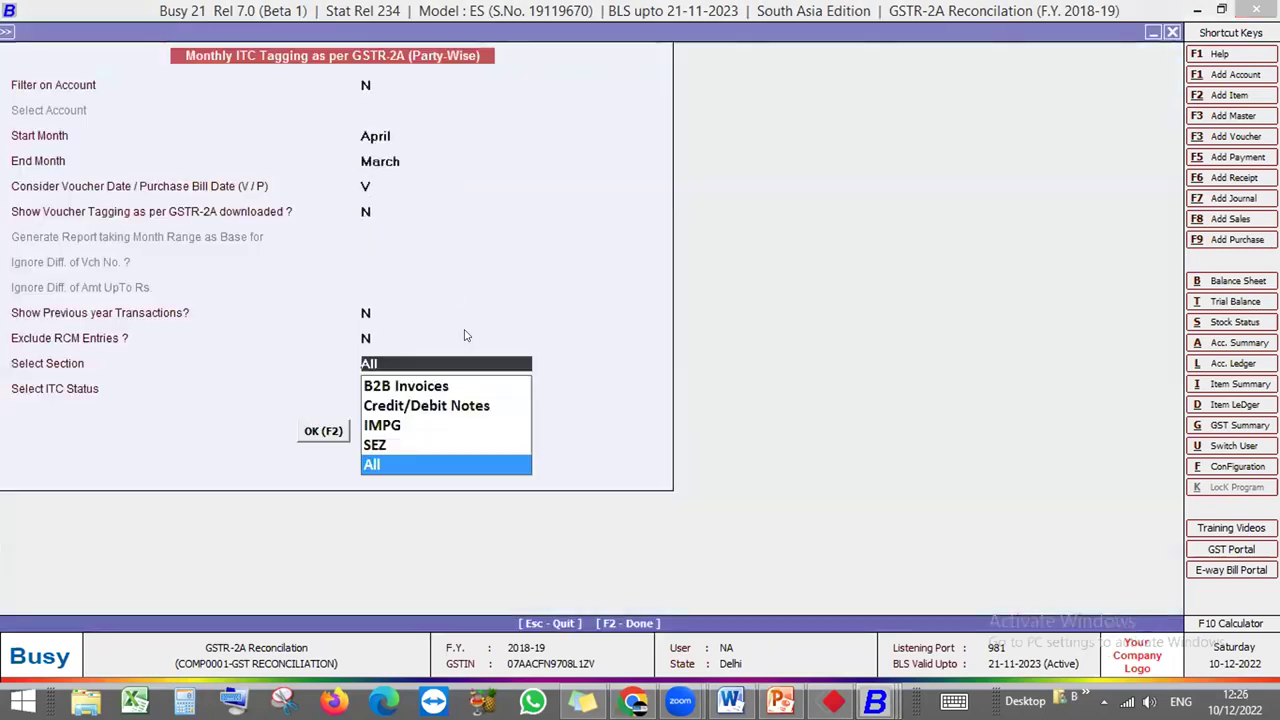
key(Return)
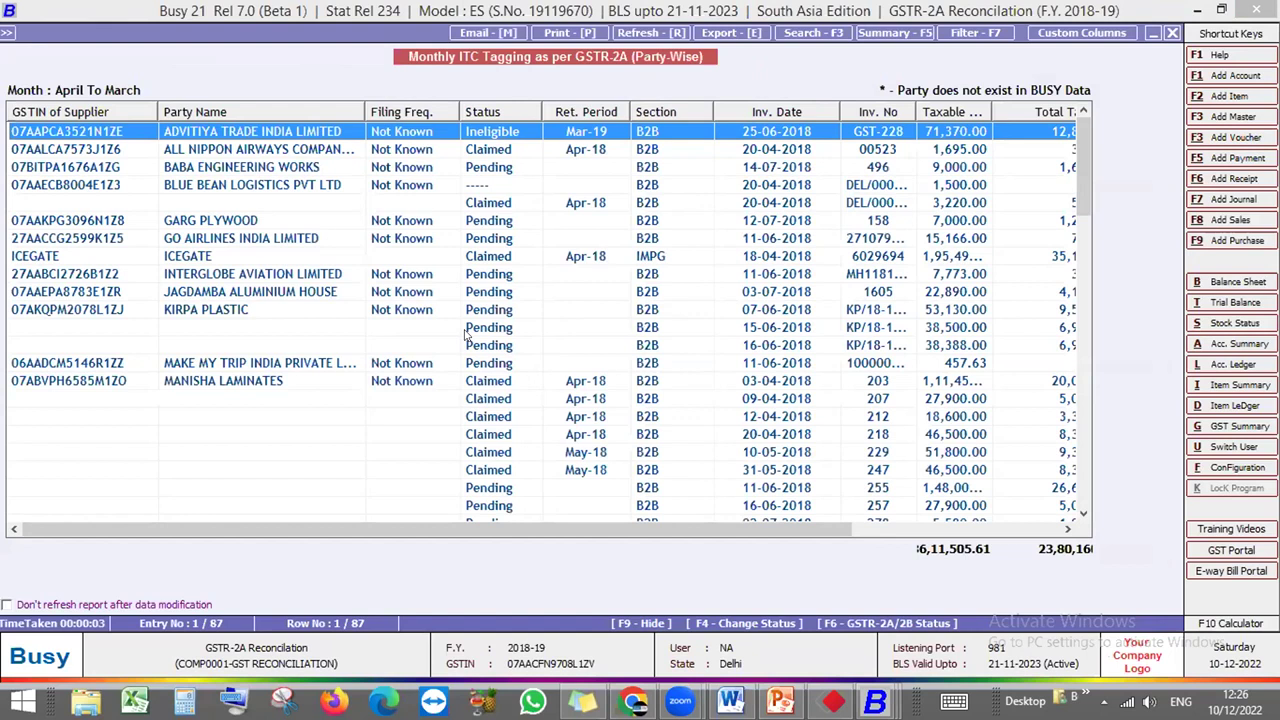
key(Return)
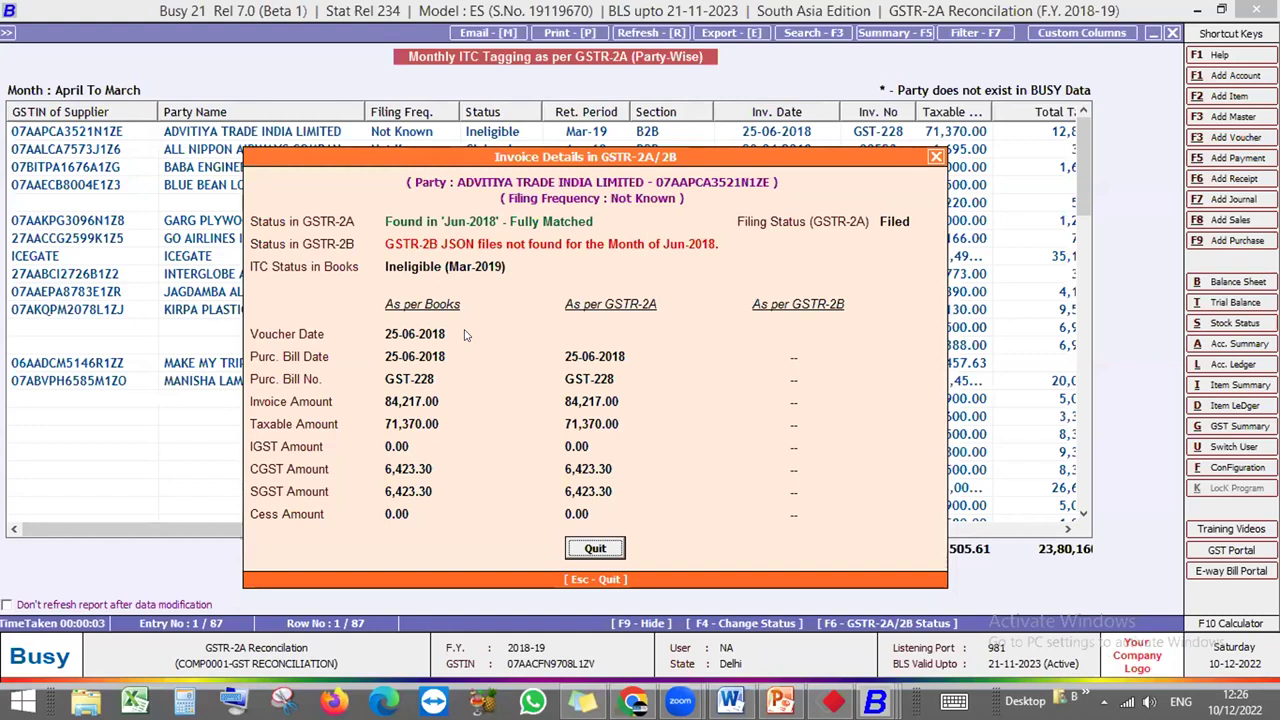
Change invoice GST-228's ITC status to Not to be Claimed with return period January - 2019
key(Escape)
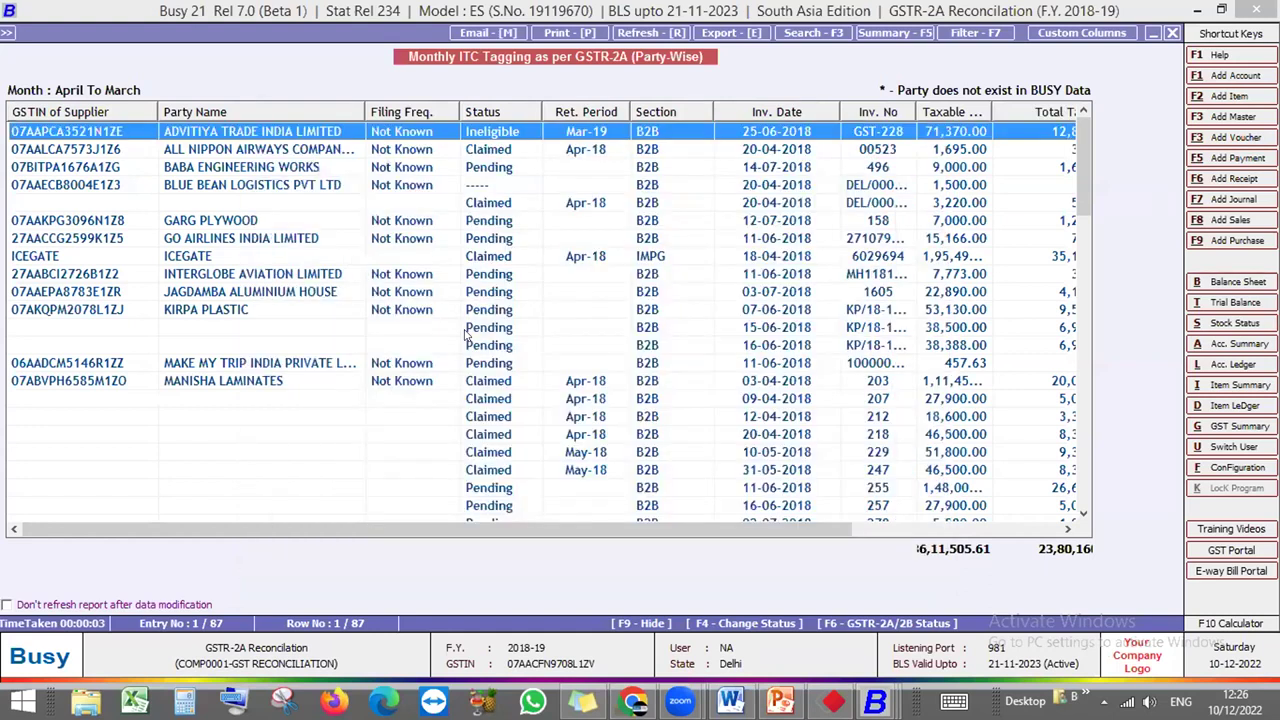
key(F4)
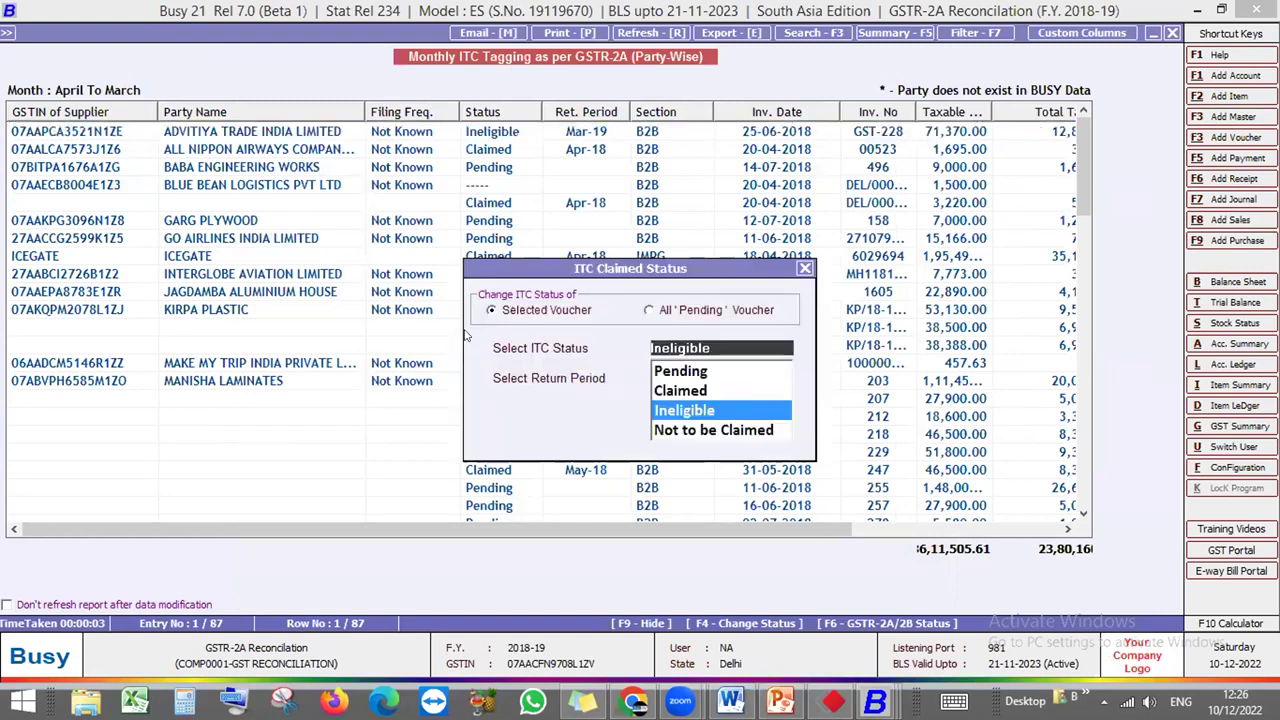
key(Up)
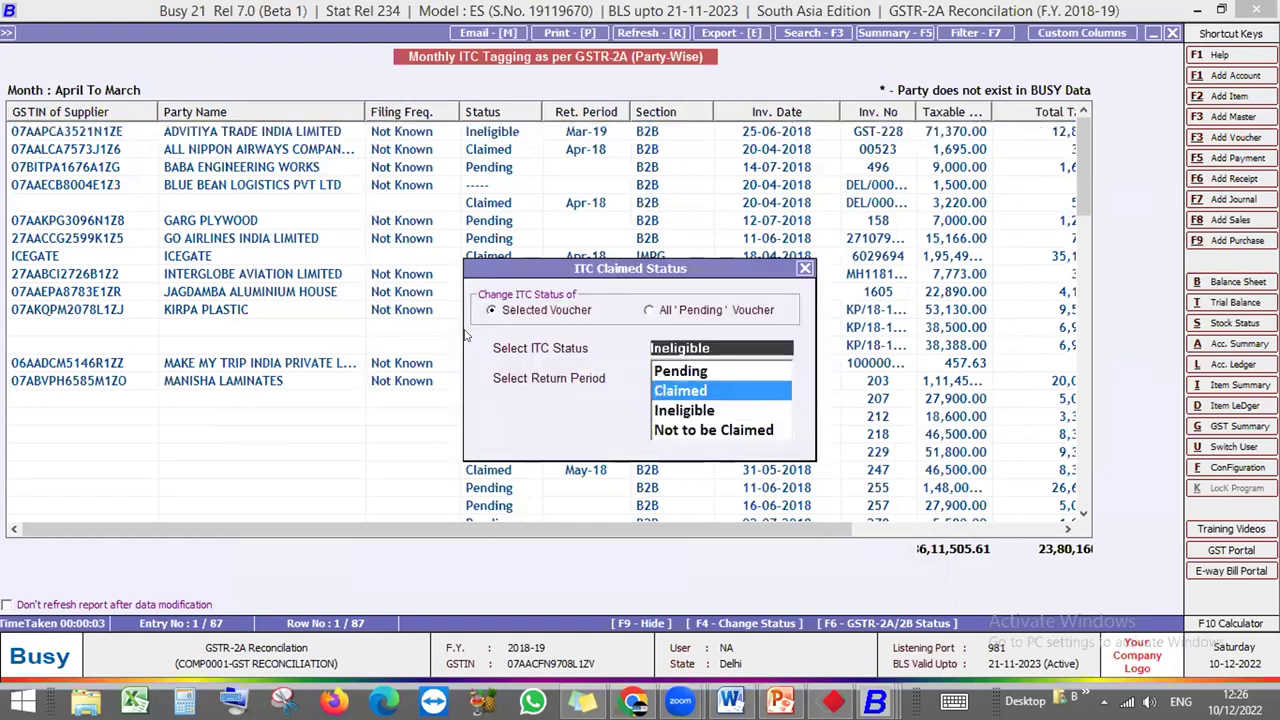
key(Down)
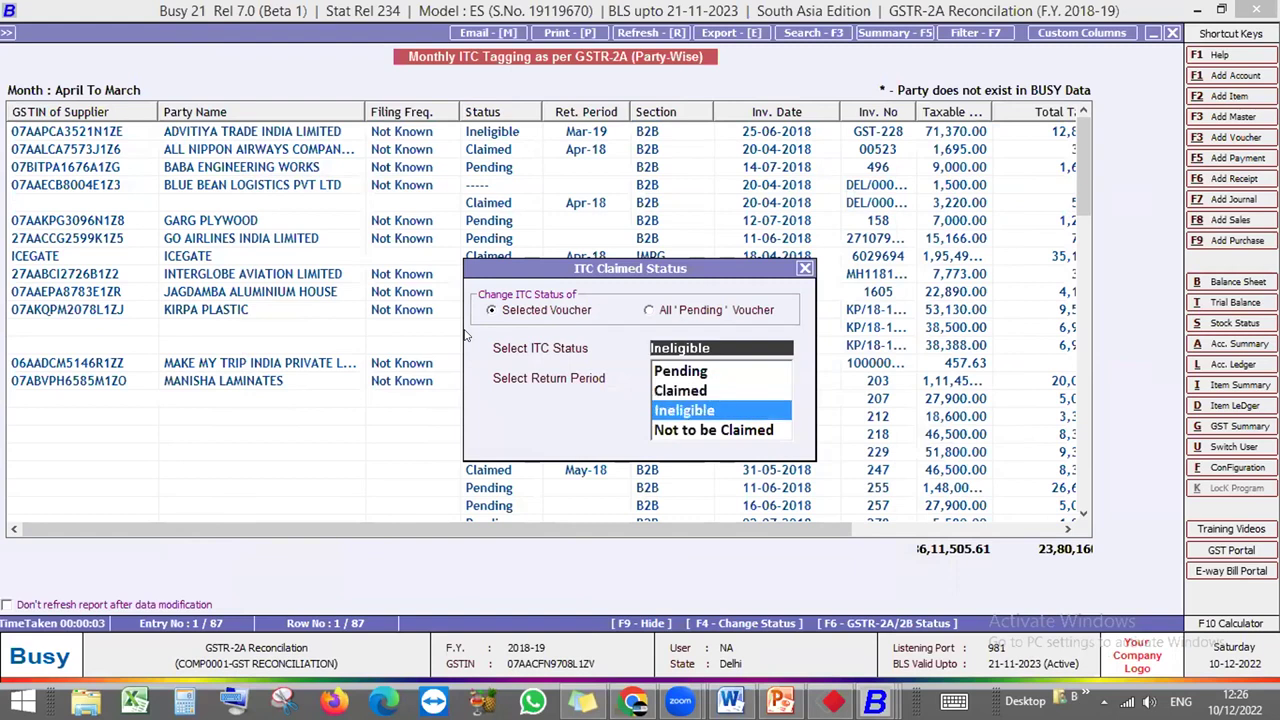
key(Down)
key(Return)
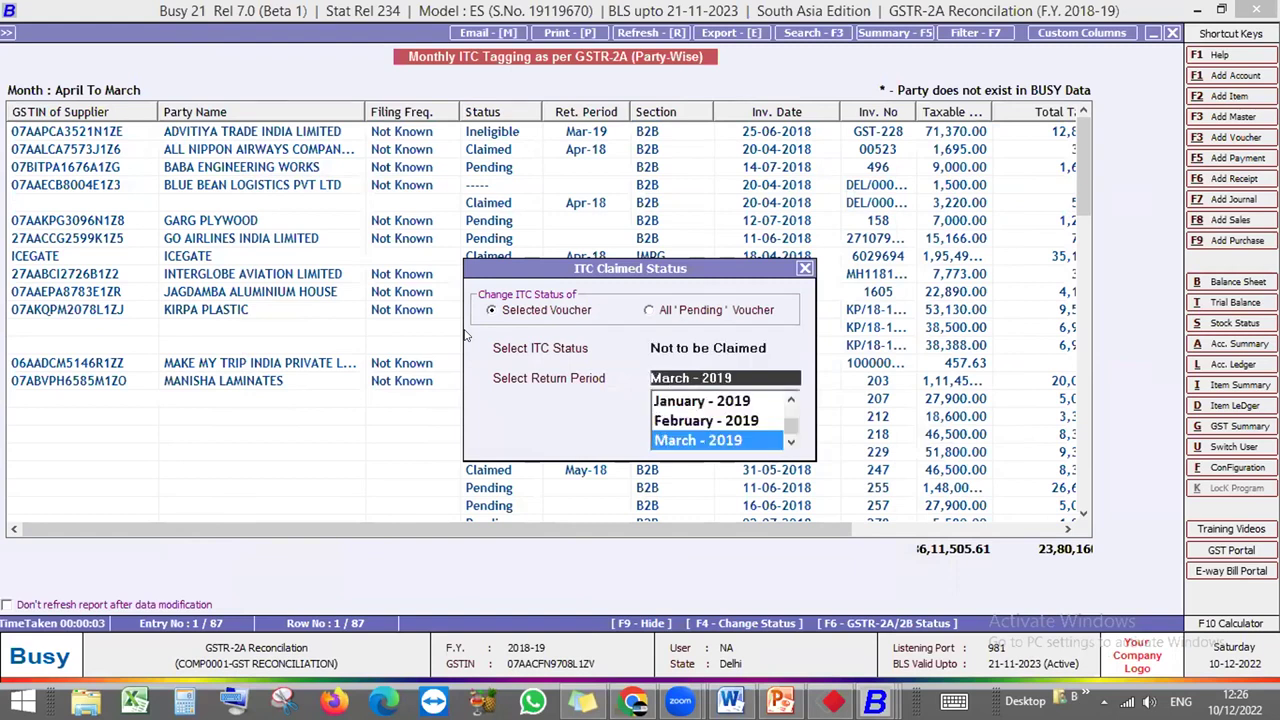
key(Up)
key(Up)
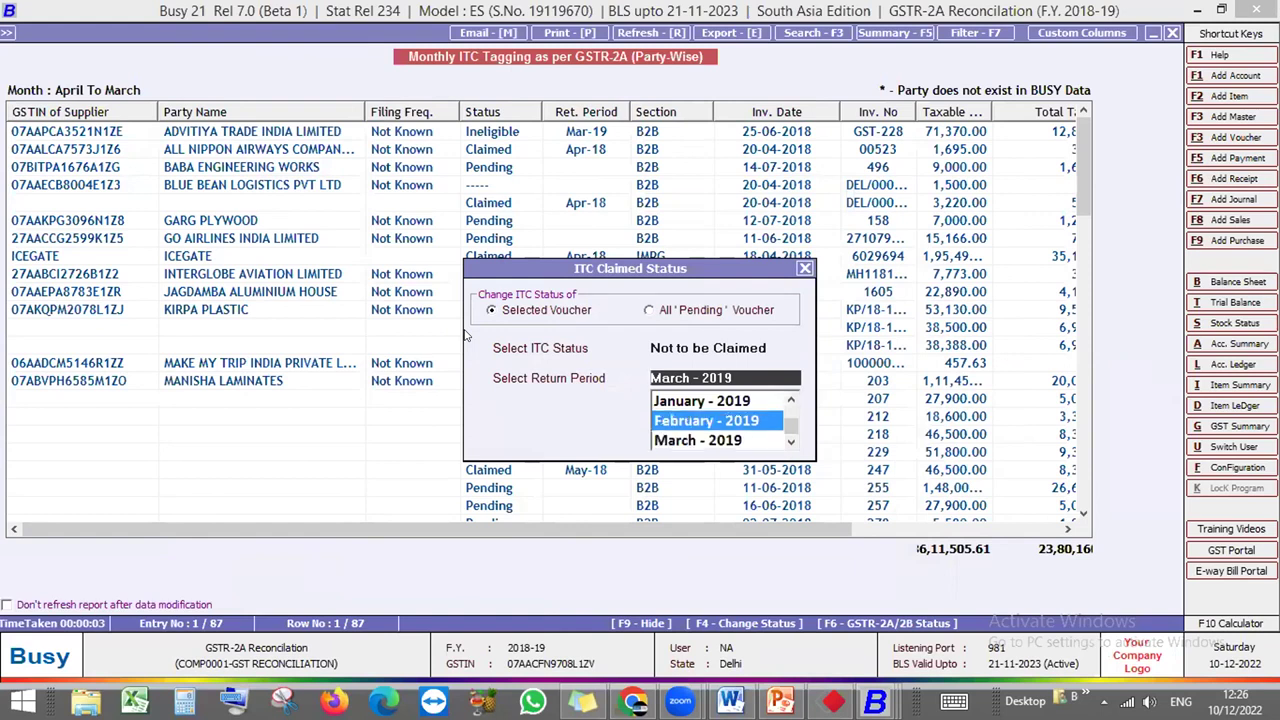
key(Return)
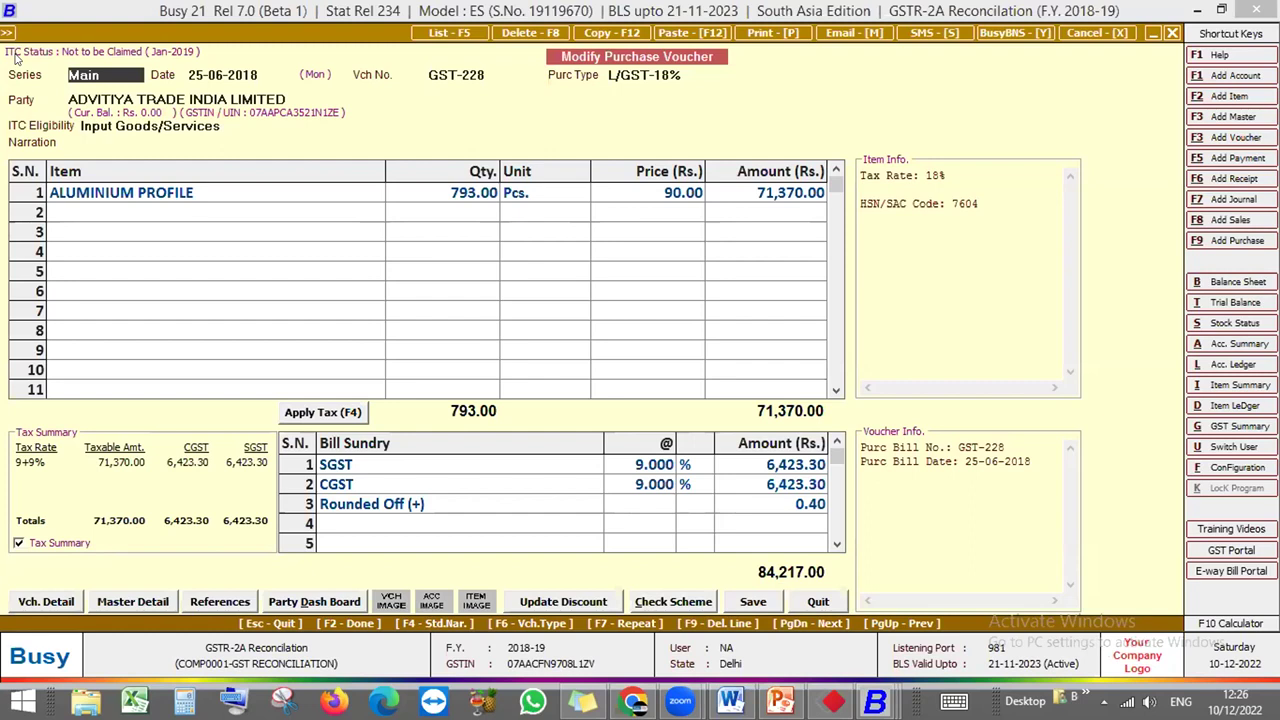
Try to delete the ITC-tagged purchase voucher GST-228, and close the voucher and the tagging report
mouse_move(225, 46)
mouse_down()
mouse_move(20, 46)
mouse_move(30, 72)
mouse_move(205, 33)
mouse_up()
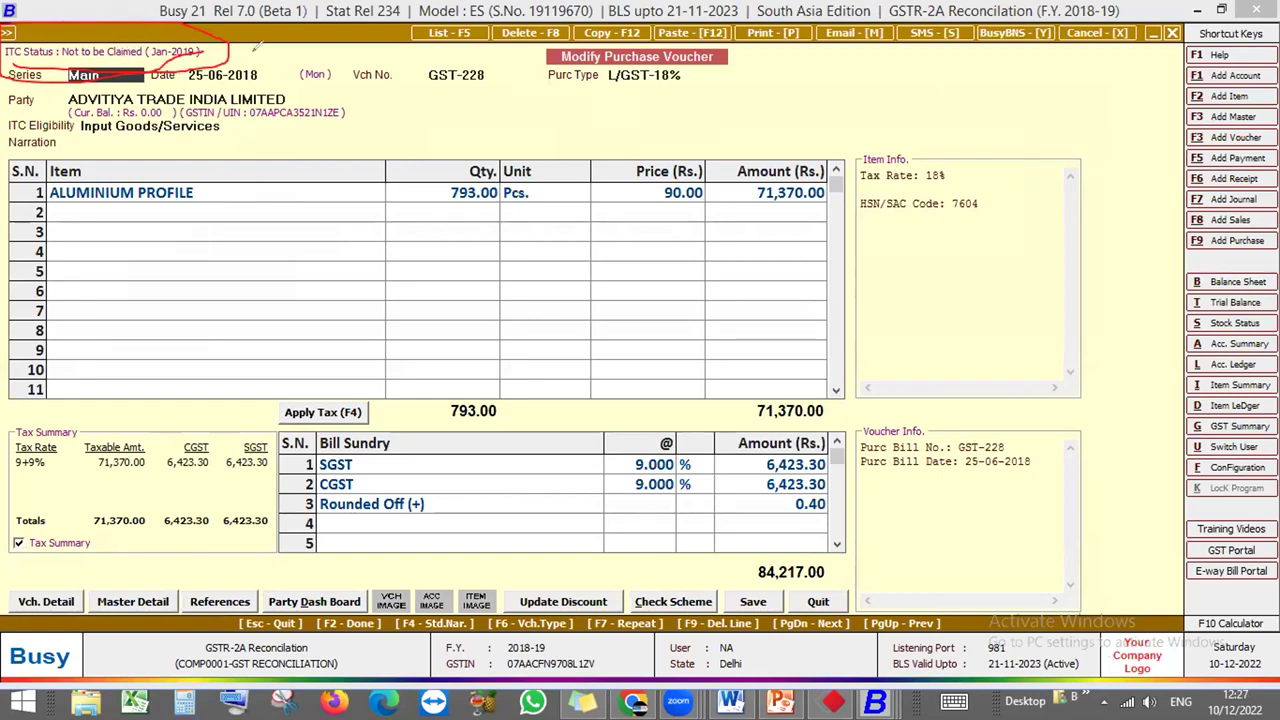
key(Escape)
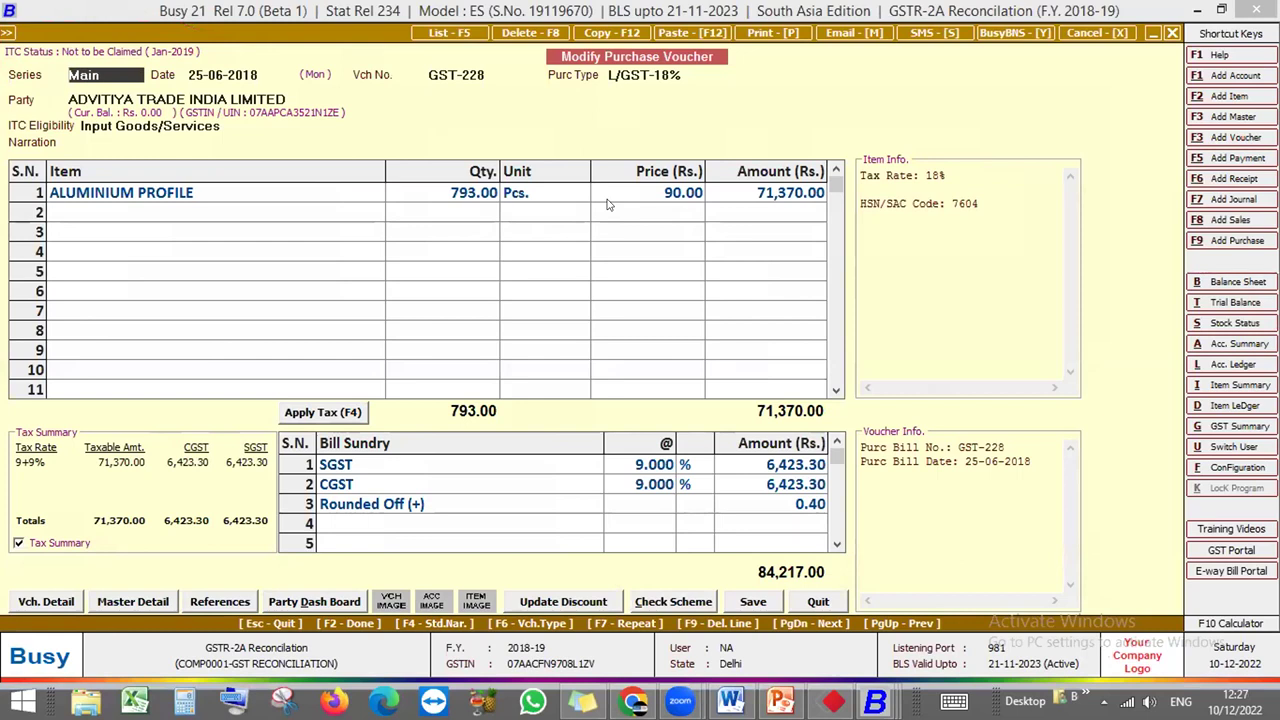
click(588, 250)
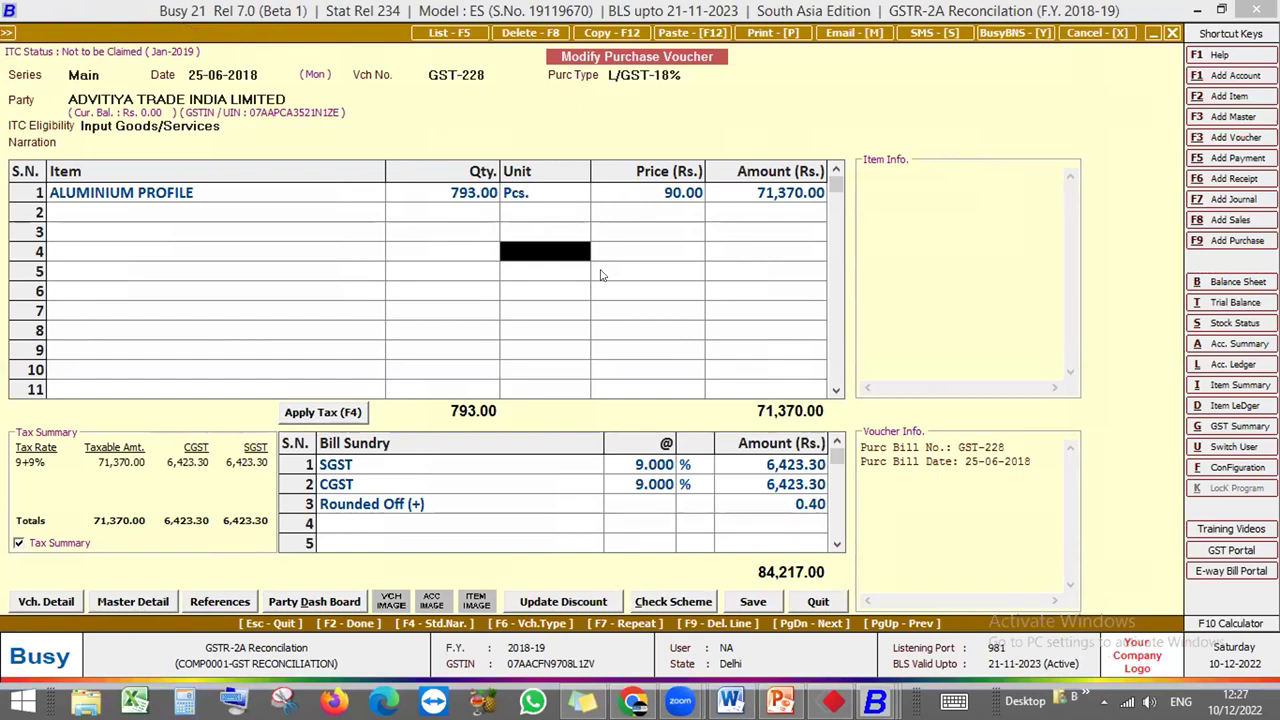
key(F8)
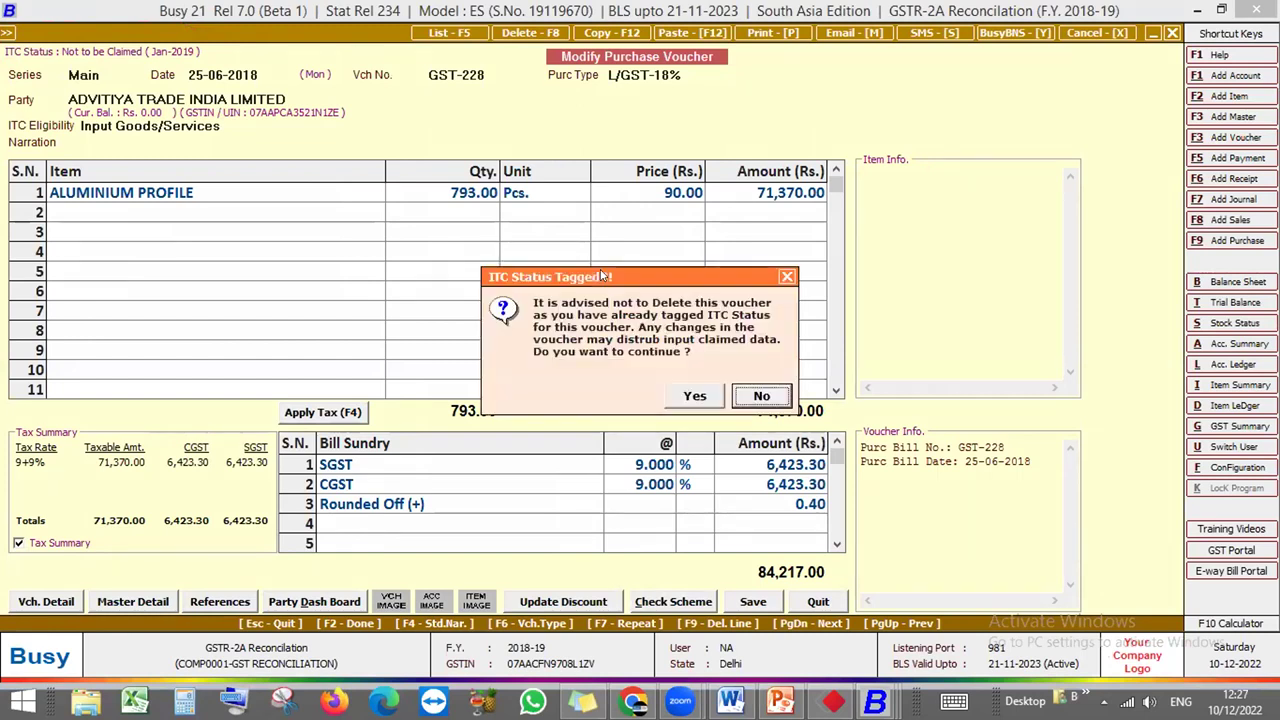
key(Left)
key(Return)
key(Right)
key(Return)
key(Escape)
key(Return)
key(Escape)
Switch to the BUSY 21 Realease 7.0 company, open sales voucher PF/896/22-23 from Global Marketing's ledger, and dismiss its deletion
click(876, 702)
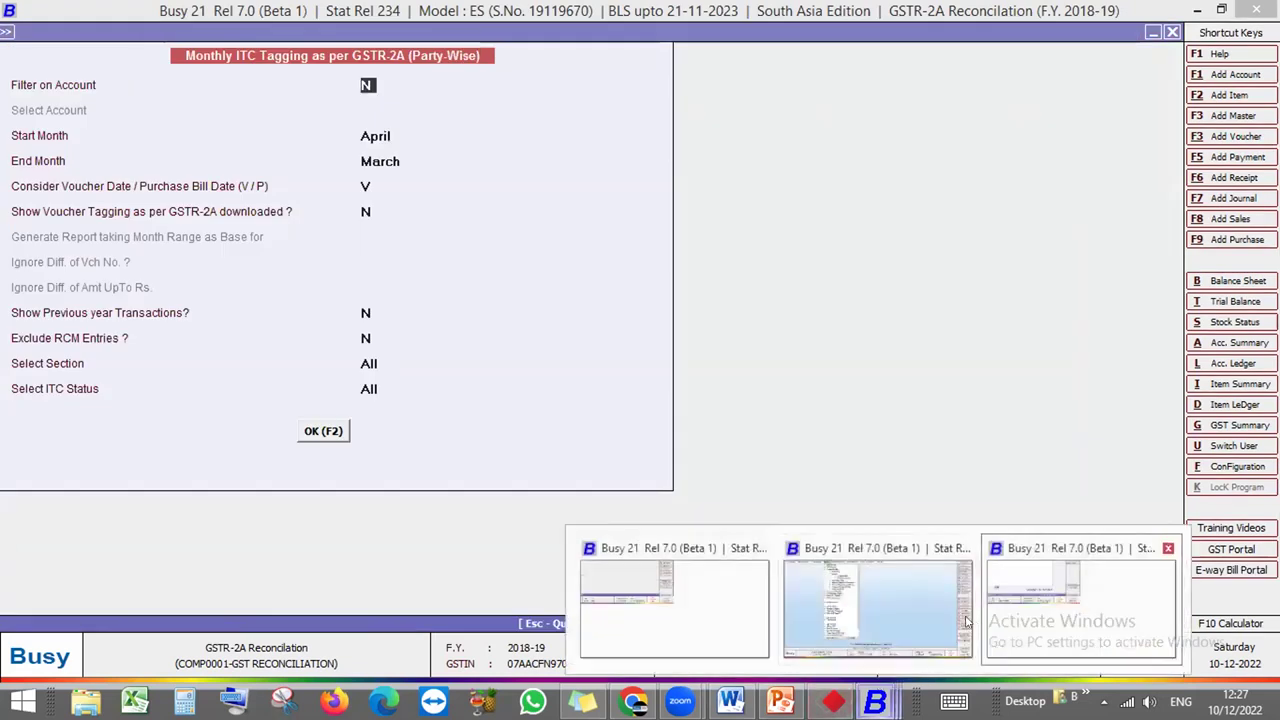
click(752, 607)
key(Up)
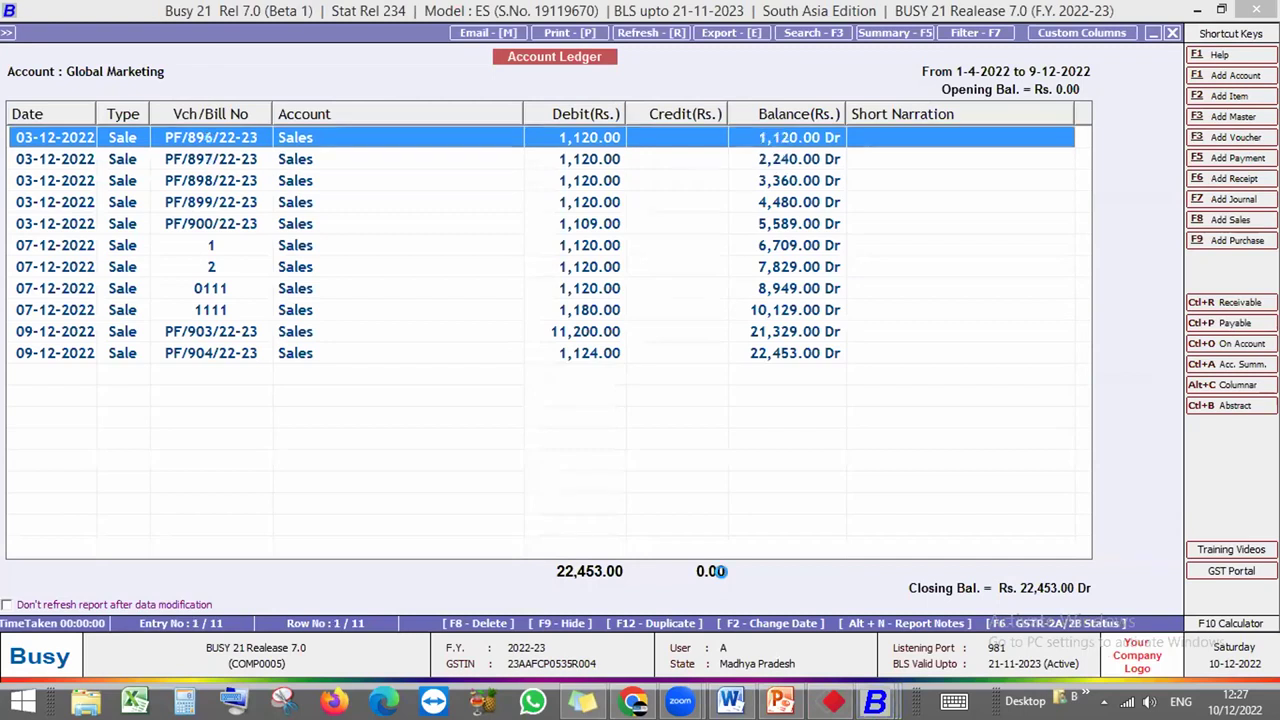
key(Return)
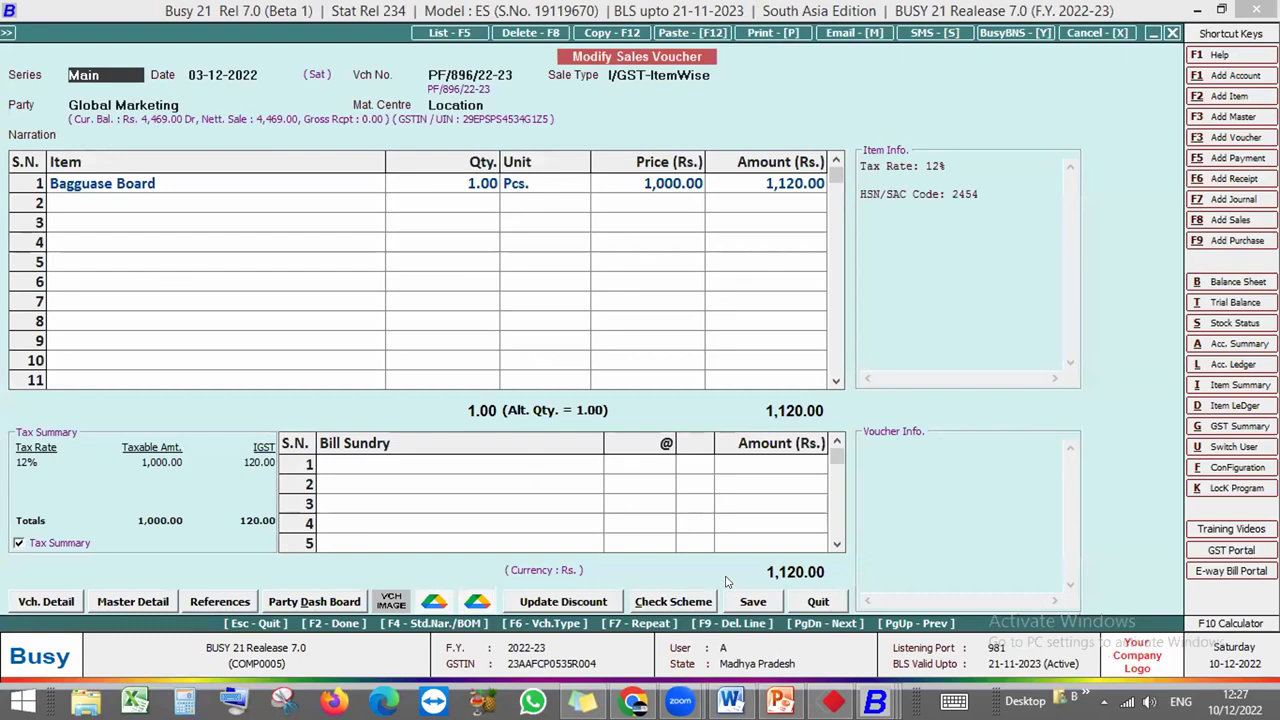
key(alt+f8)
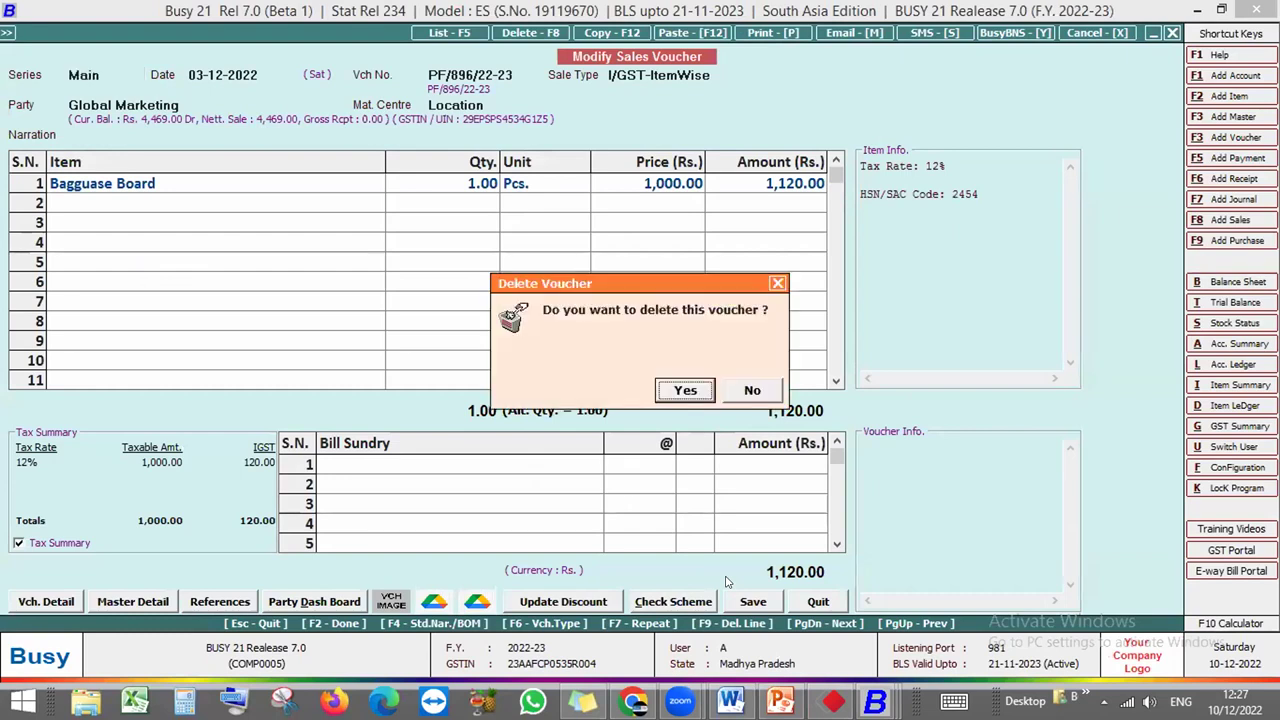
key(Escape)
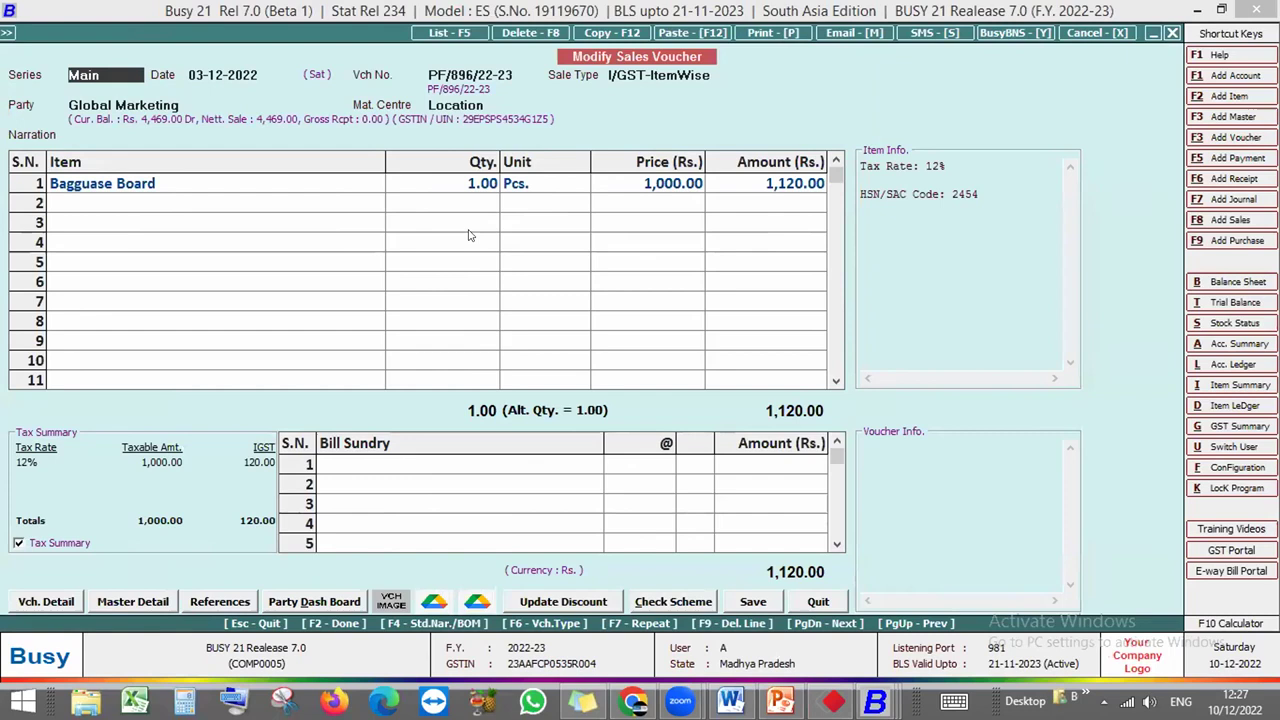
Cancel sales voucher PF/896/22-23 with the narration "Order Cancelled", without saving its image on Google Drive
key(Escape)
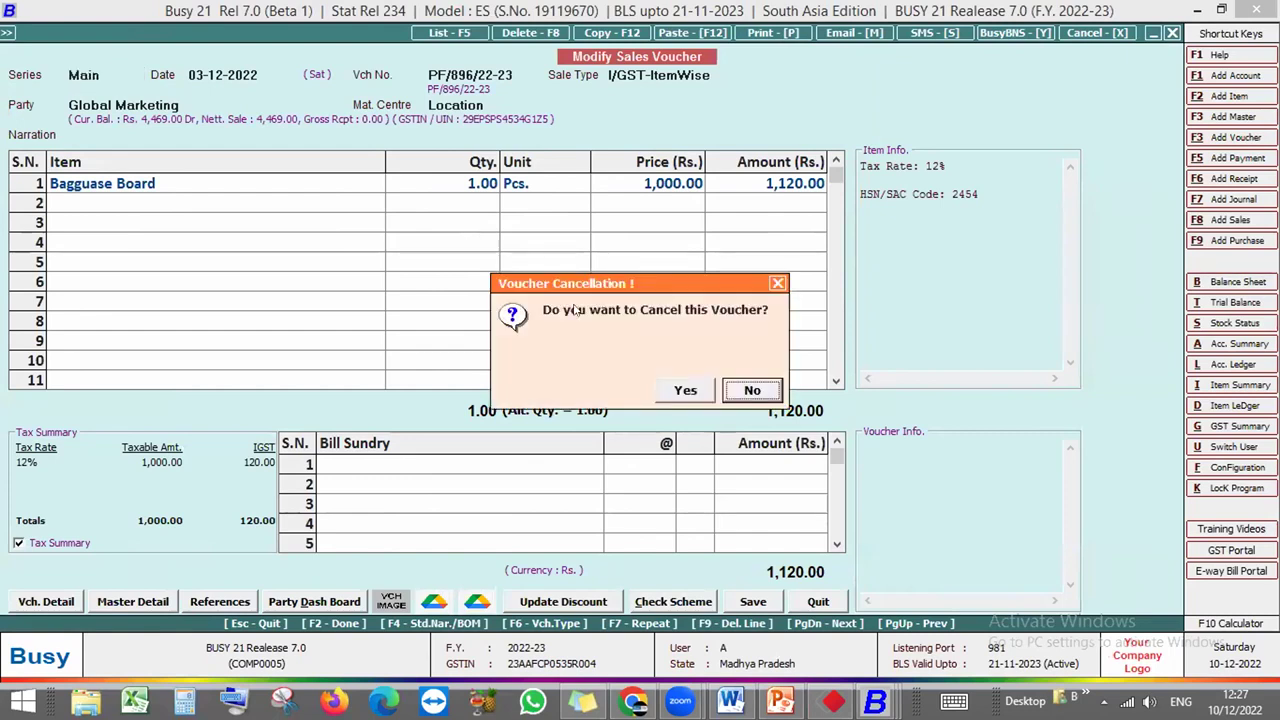
key(Left)
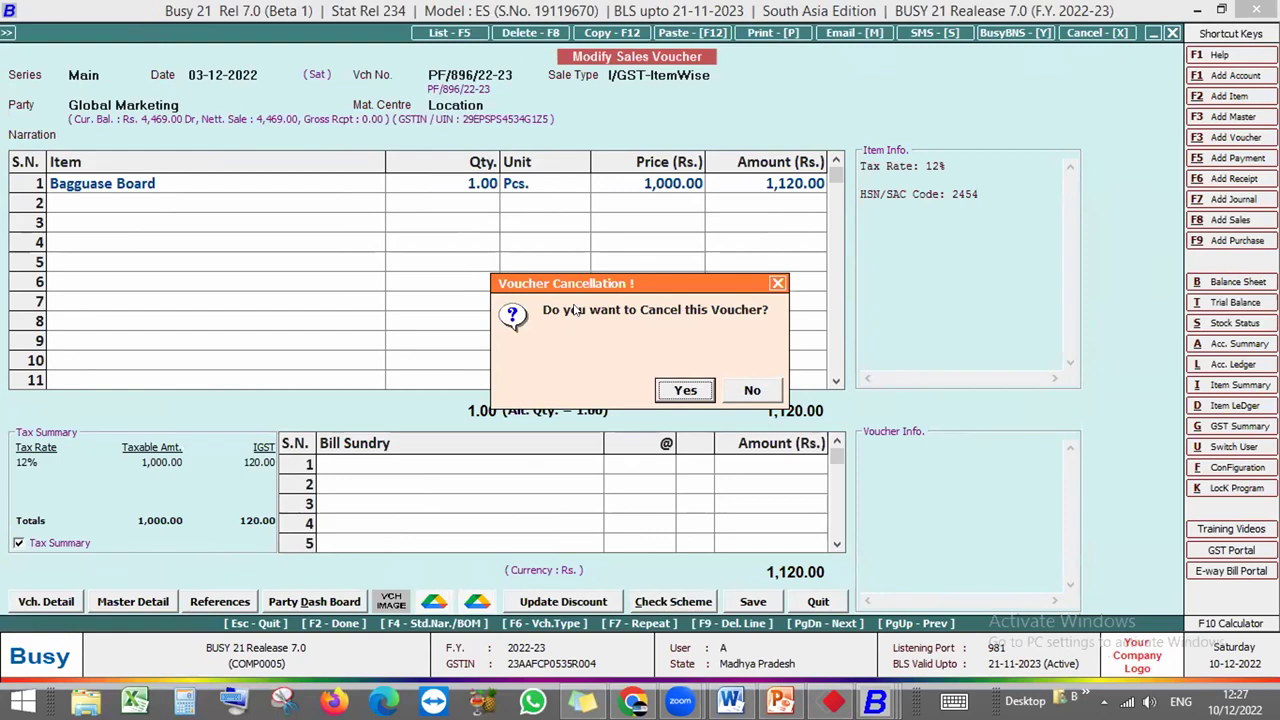
key(Return)
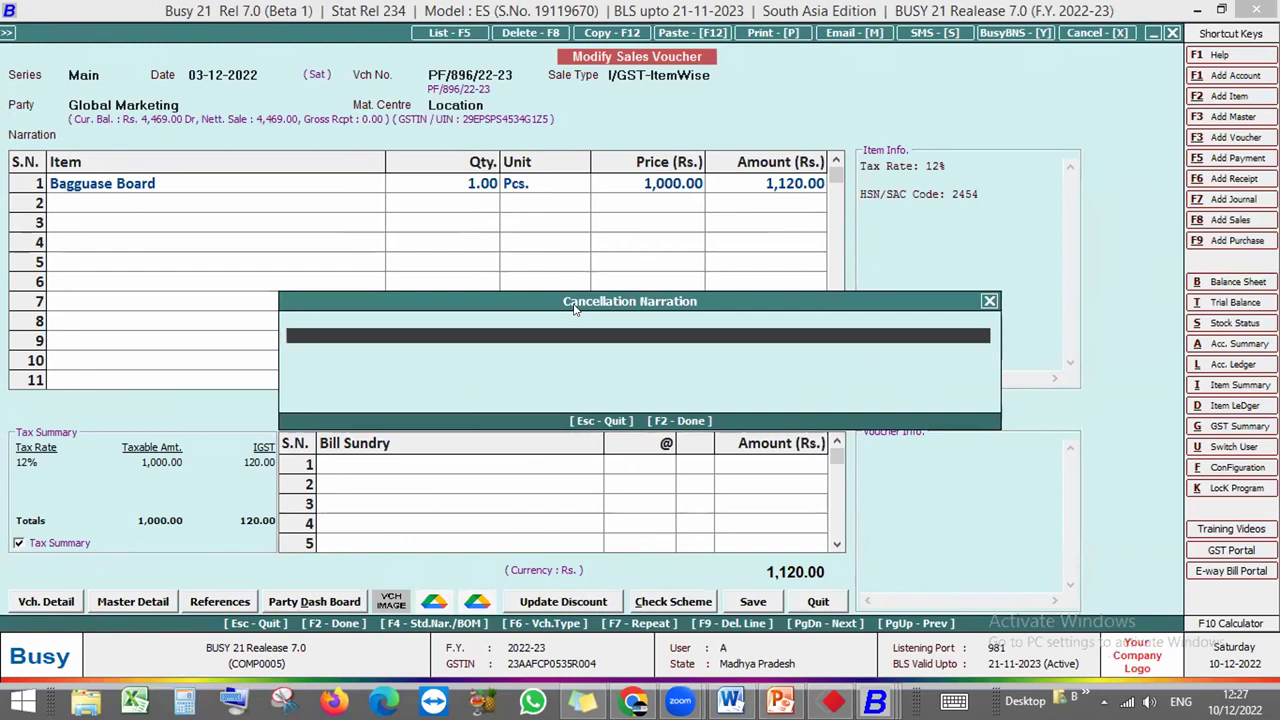
text(Order Cancelled)
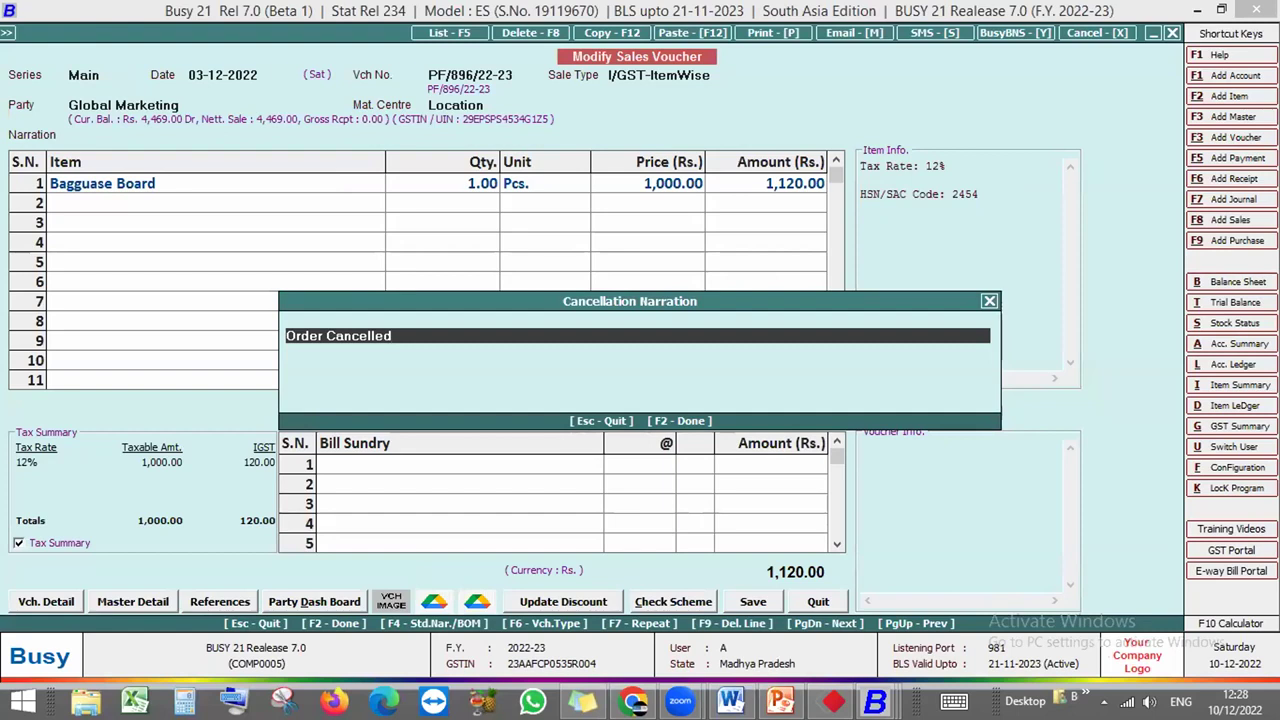
key(Return)
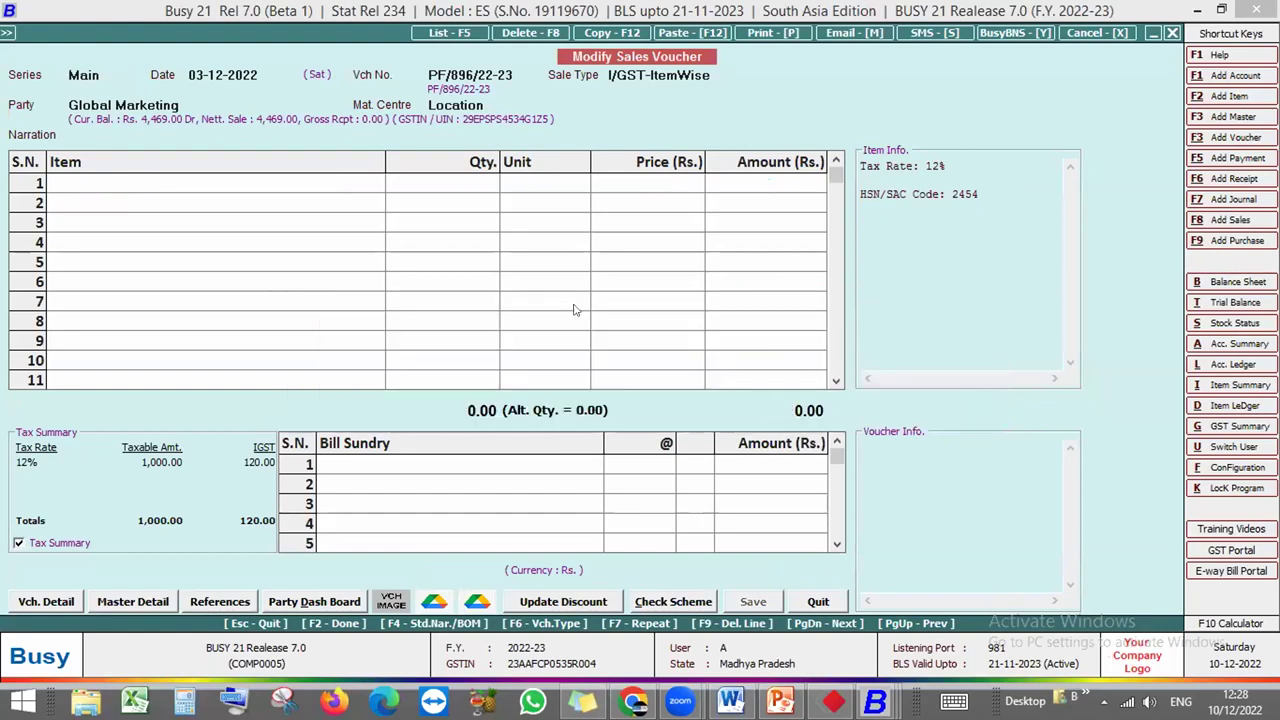
key(Right)
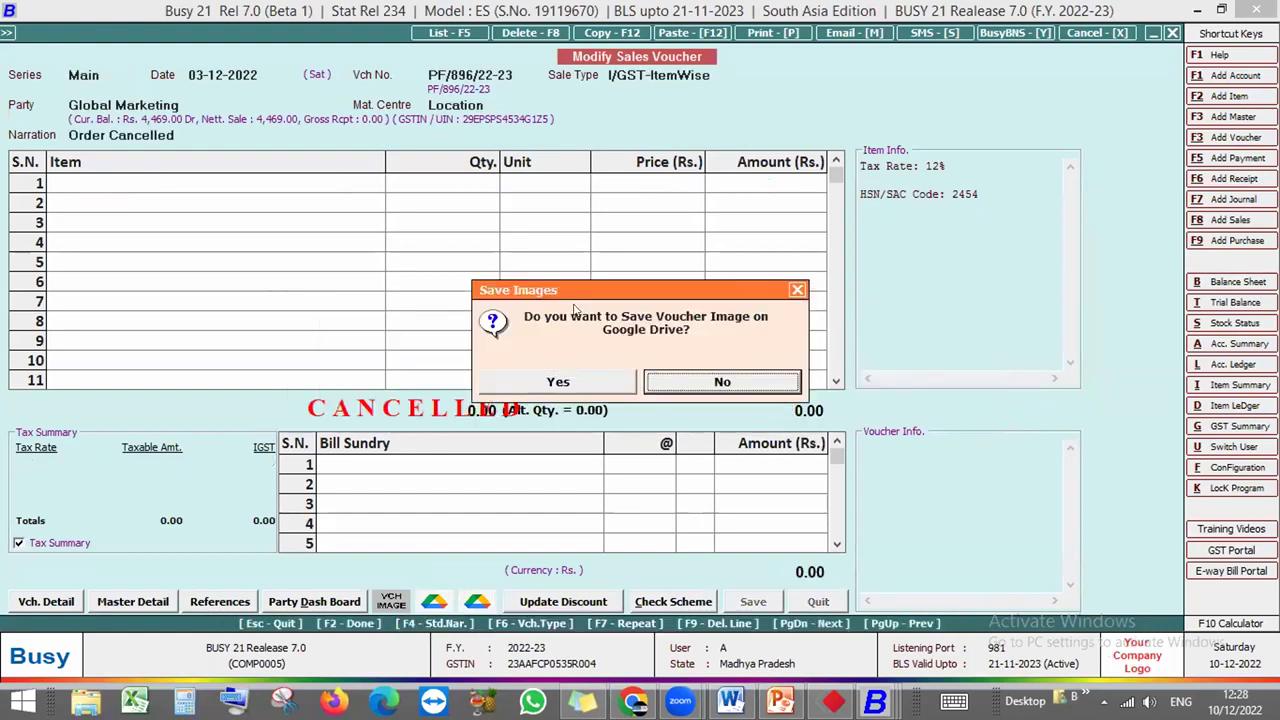
key(Return)
key(Return)
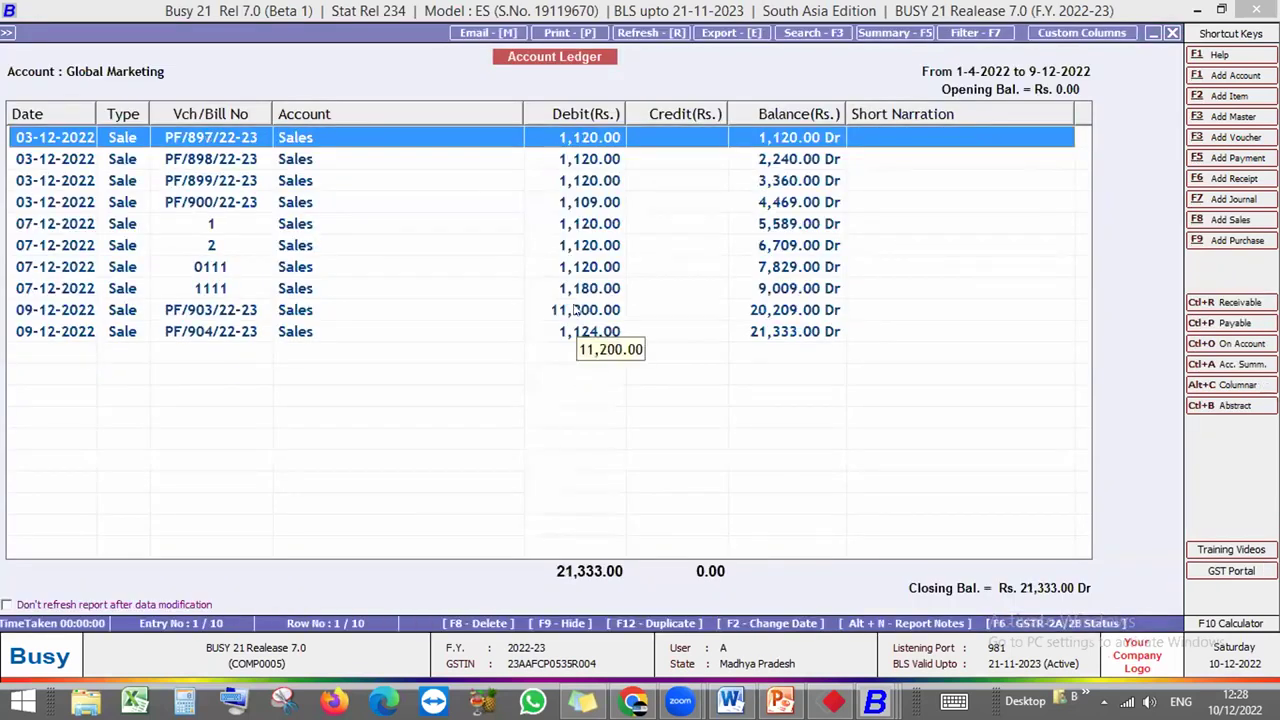
Open sales voucher PF/897/22-23 from the ledger, and close it and the ledger without changes
key(Return)
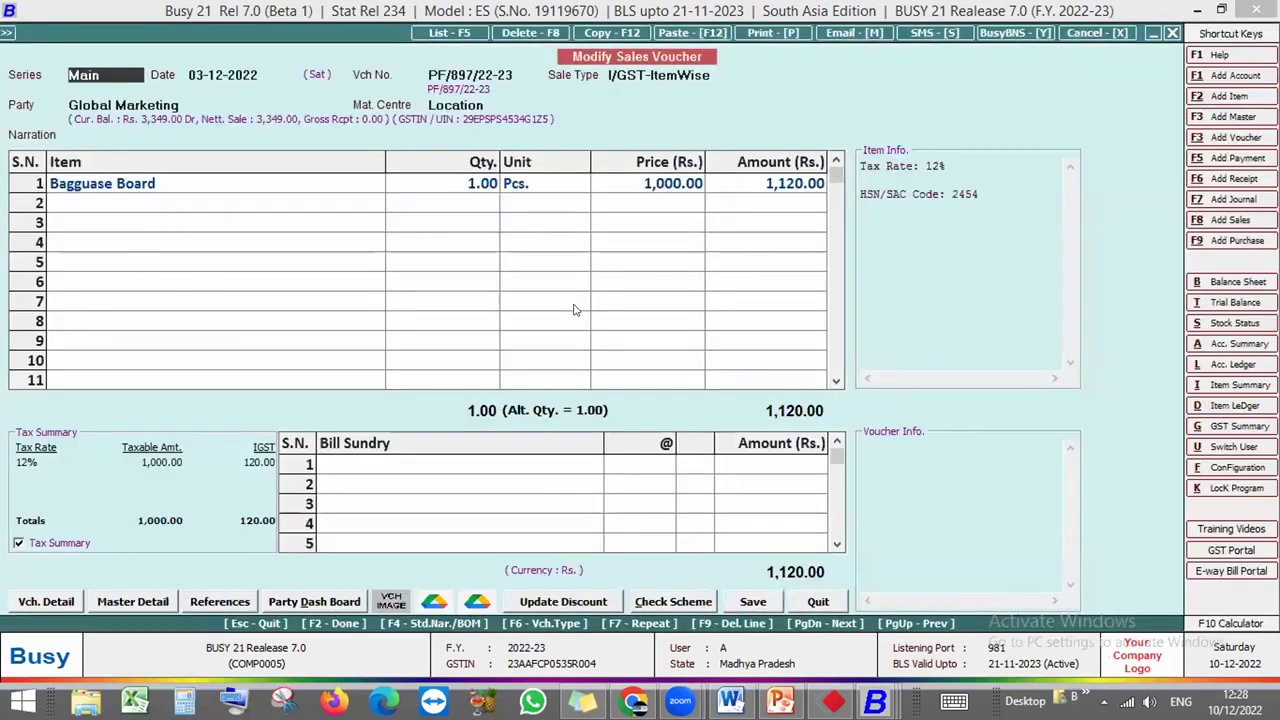
key(Escape)
key(Escape)
key(Escape)
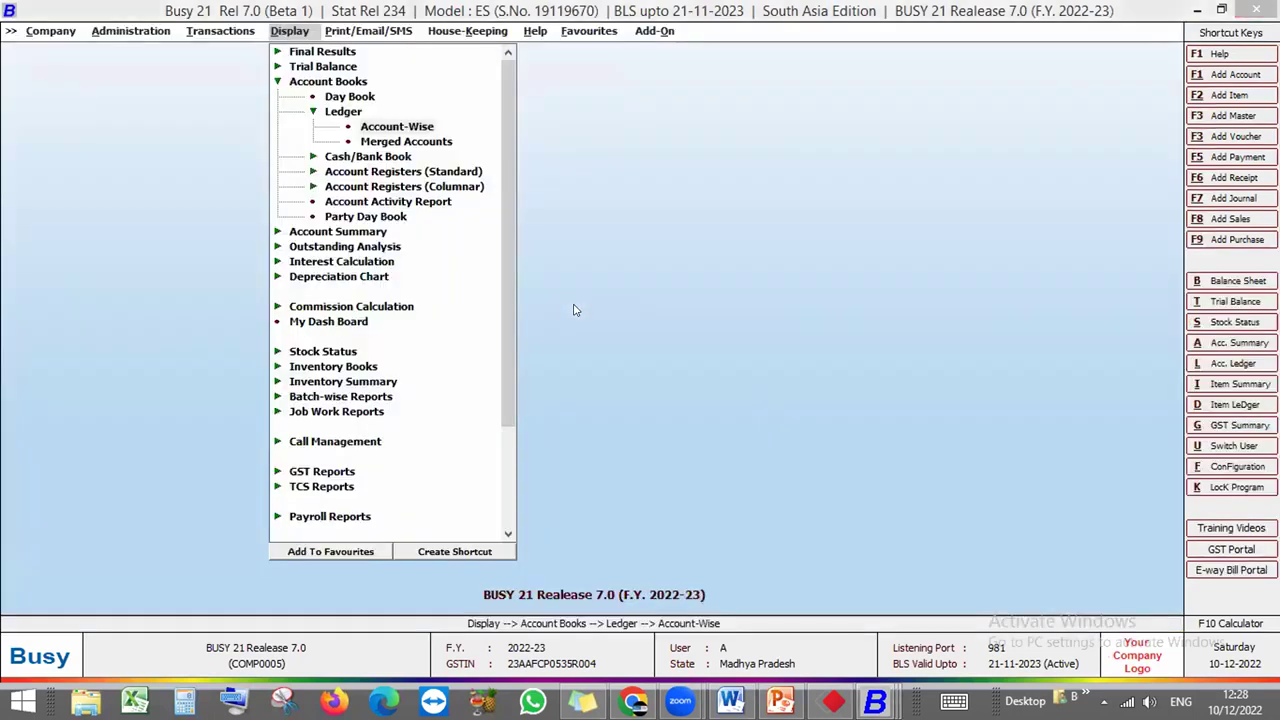
key(Return)
key(Escape)
key(Escape)
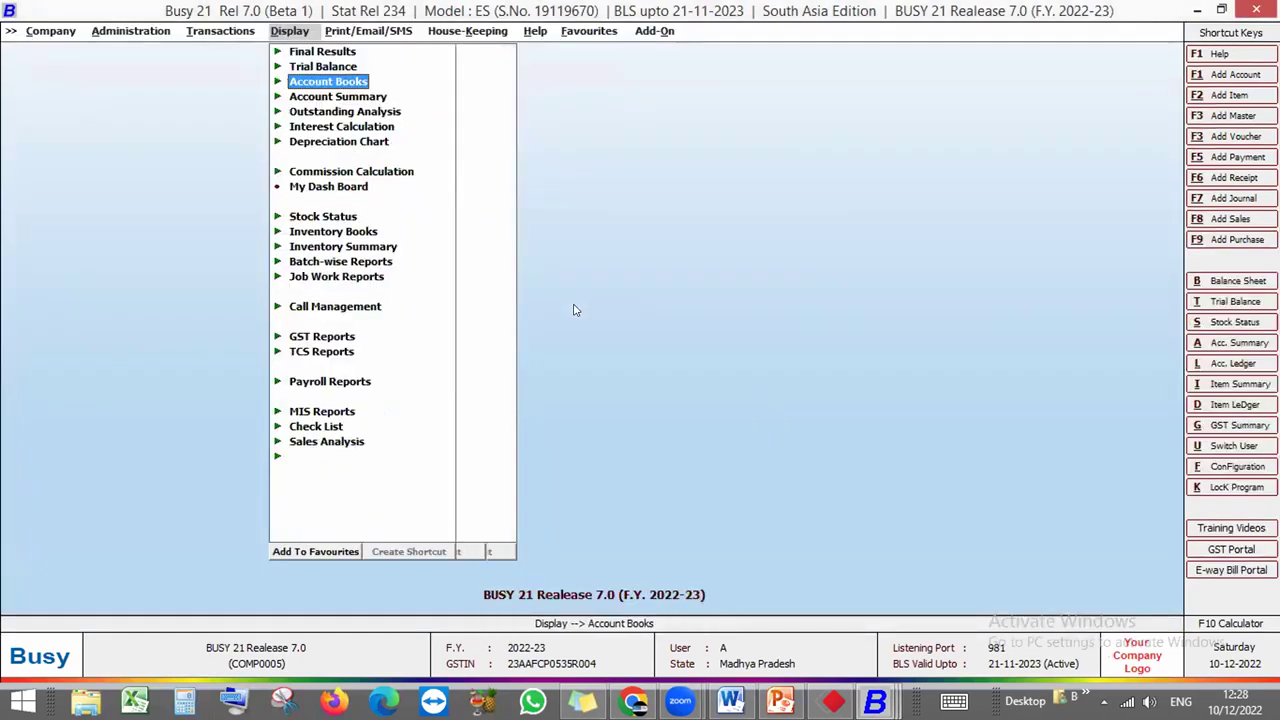
Look through the available Check List reports for one that covers the cancelled voucher
key(Down)
key(Down)
key(Down)
key(Down)
key(Down)
key(Down)
key(Down)
key(Down)
key(Down)
key(Down)
key(Down)
key(Down)
key(Down)
key(Down)
key(Down)
key(Down)
key(Down)
key(Down)
key(Up)
key(Return)
key(Down)
key(Down)
key(Down)
key(Down)
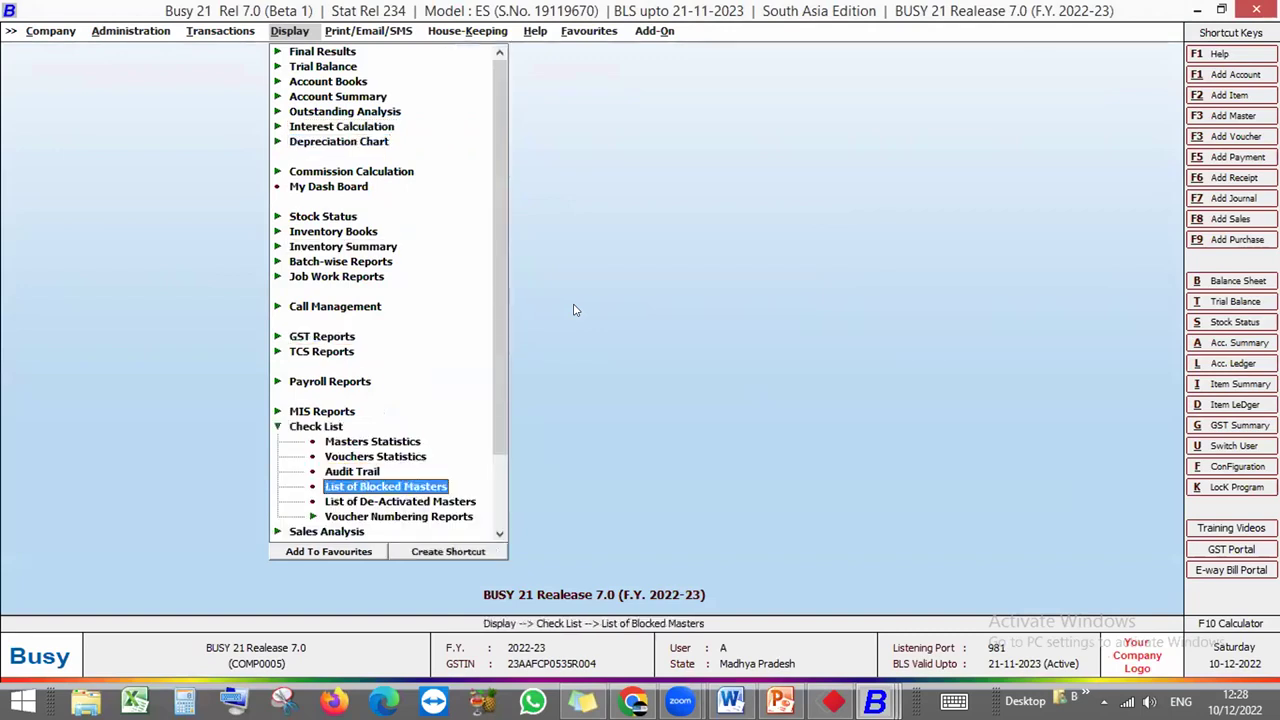
key(Up)
key(Up)
key(Up)
key(Up)
key(Up)
Call up sales voucher PF/904/22-23 of the Main series for modification and leave it without changes
key(Left)
key(Return)
key(Down)
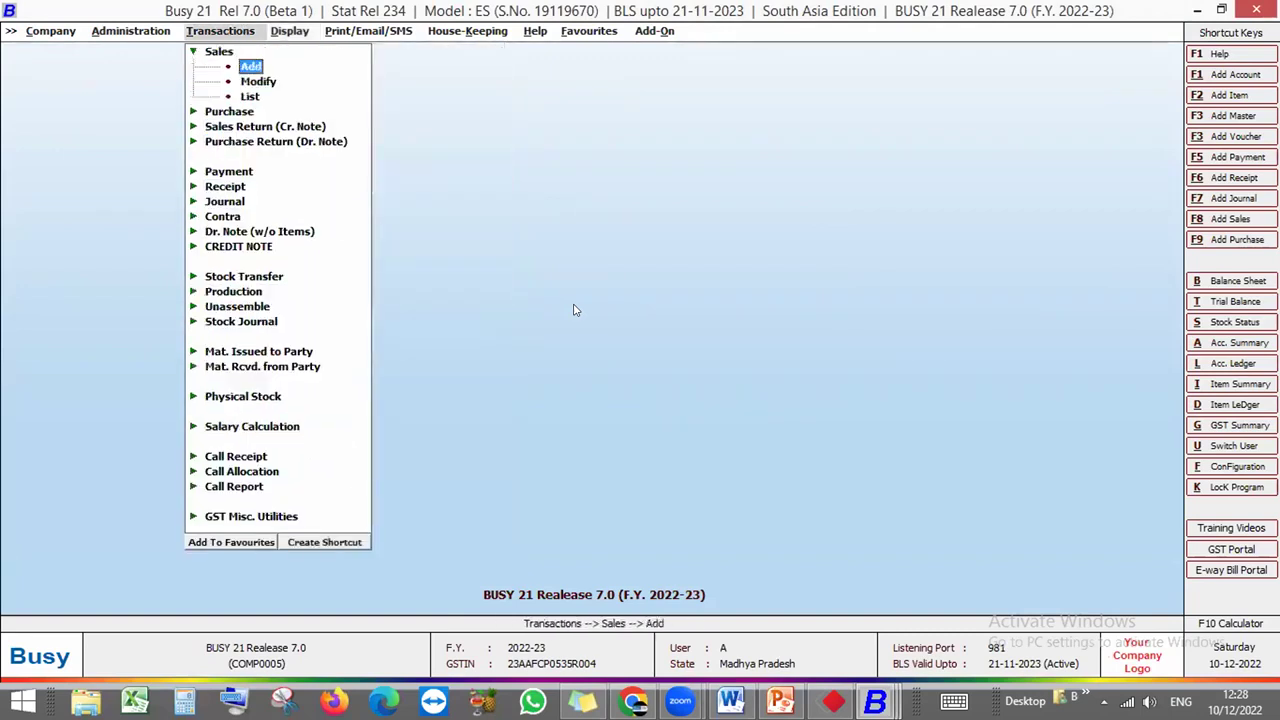
key(Down)
key(Return)
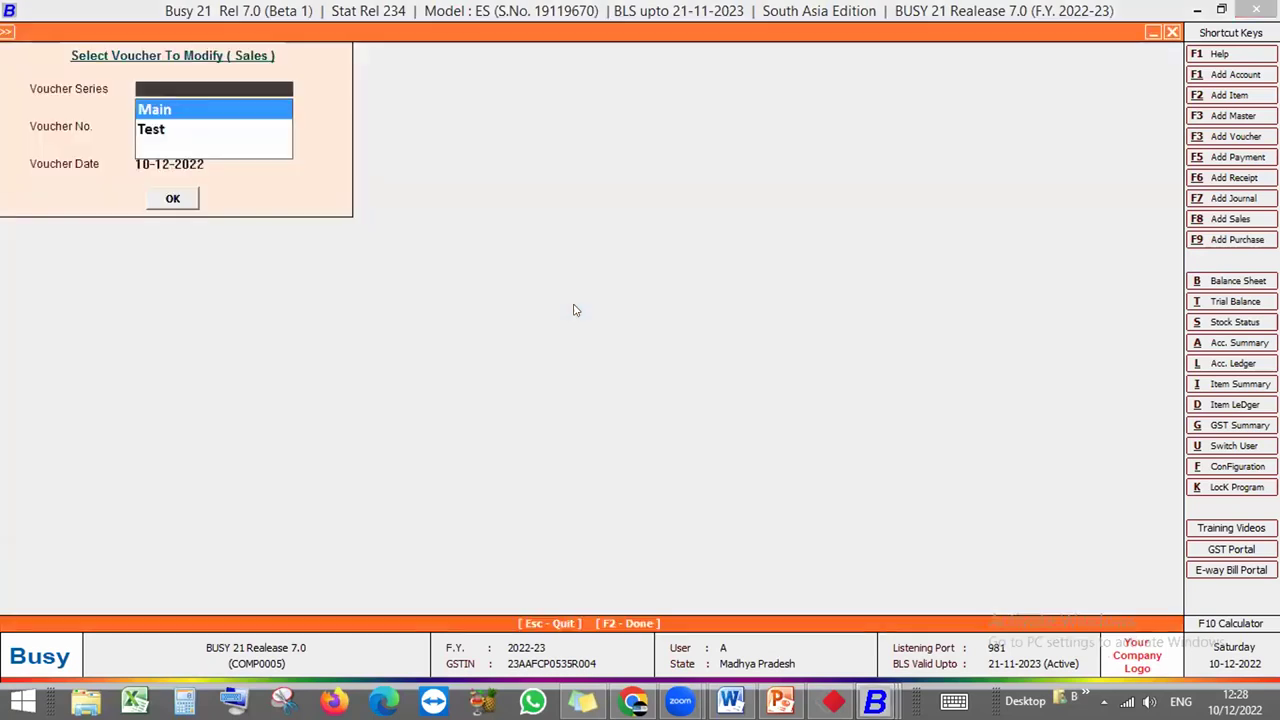
key(Return)
key(Return)
key(Return)
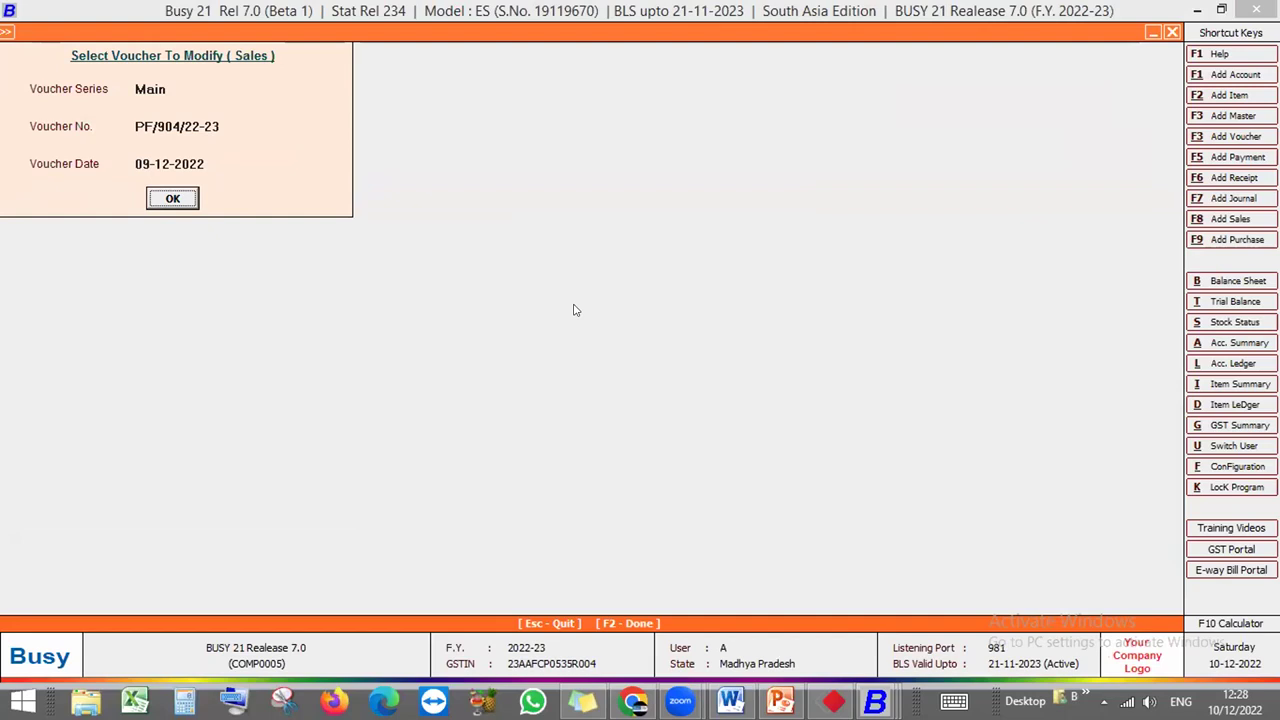
key(Return)
key(Escape)
Generate the list of sales vouchers for all series and salesmen from 01-04-2022 to 09-12-2022
key(Down)
key(Return)
key(Escape)
key(Return)
key(Return)
key(Return)
key(Return)
key(Return)
key(Up)
key(a)
key(Return)
key(F2)
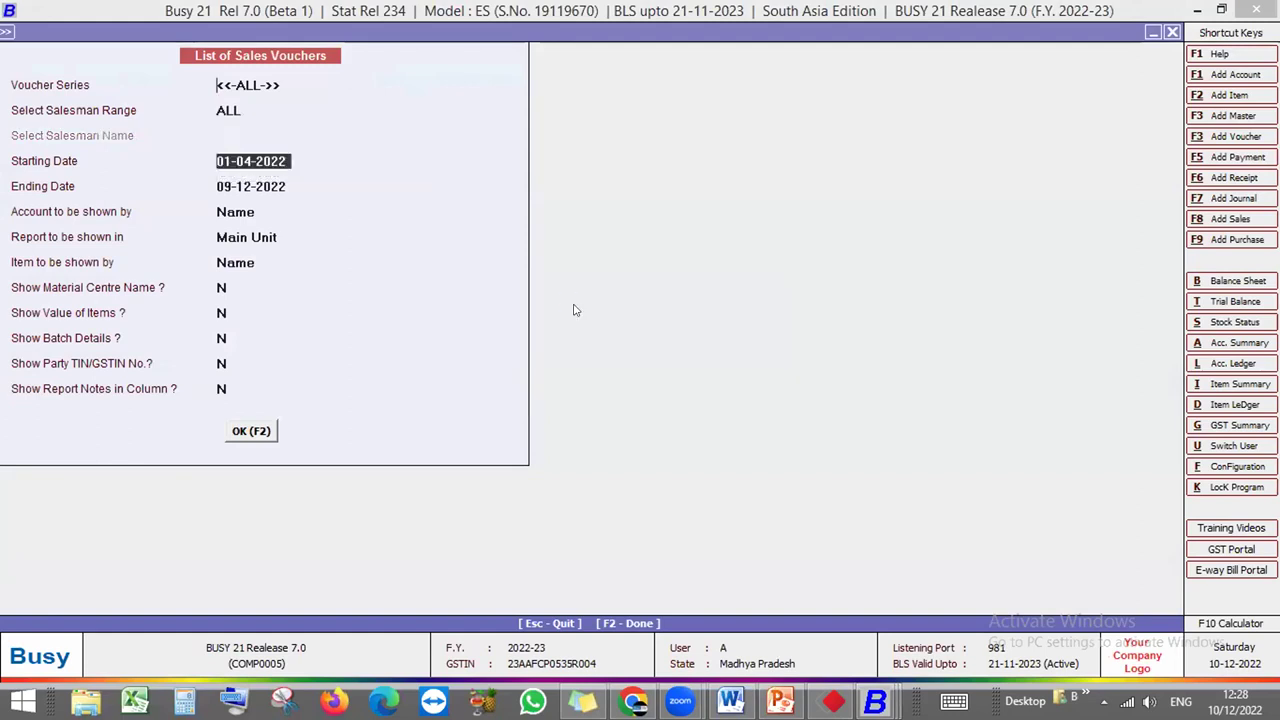
key(F2)
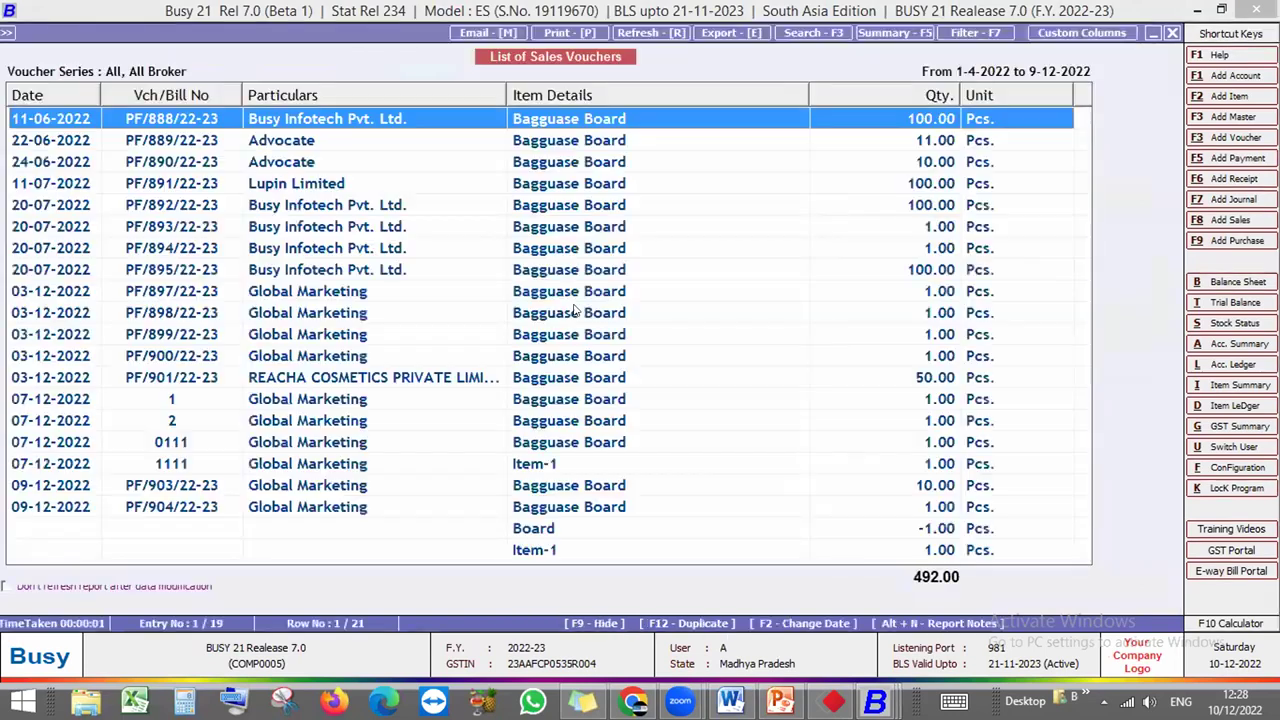
Look through the sales voucher list for the cancelled voucher PF/896/22-23 and close the list
key(Page_Down)
key(Page_Down)
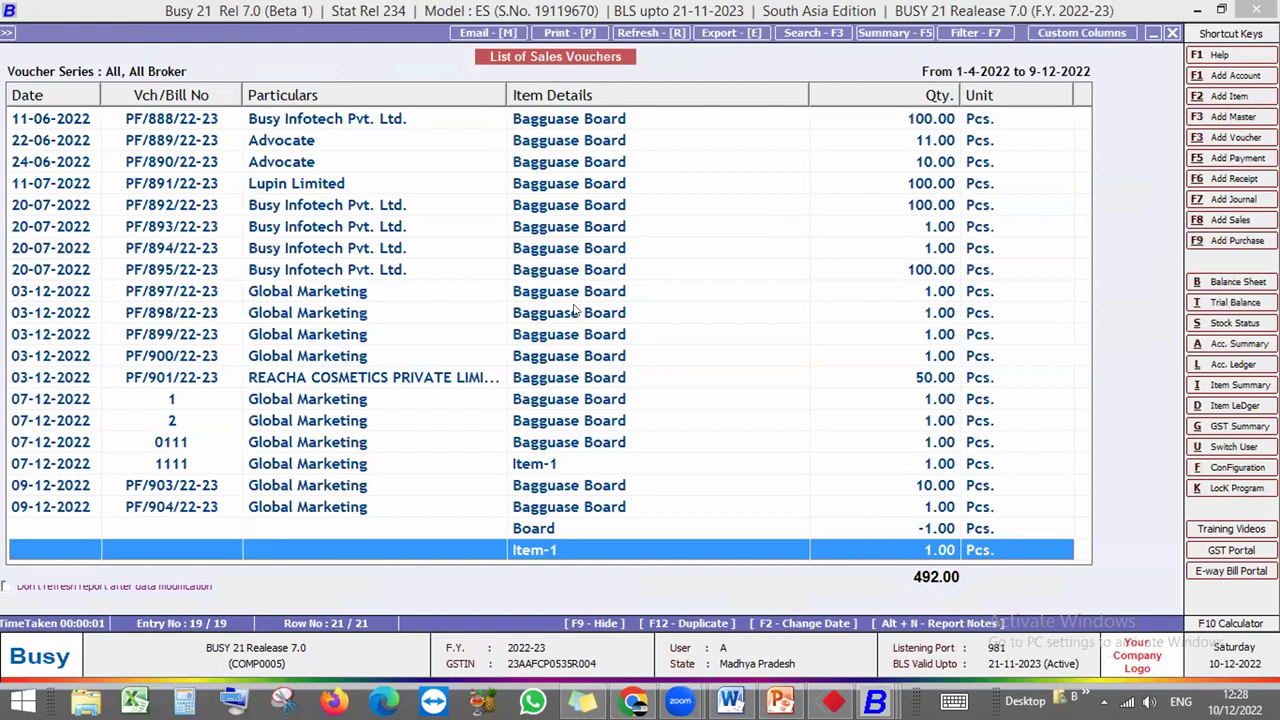
key(Up)
key(Up)
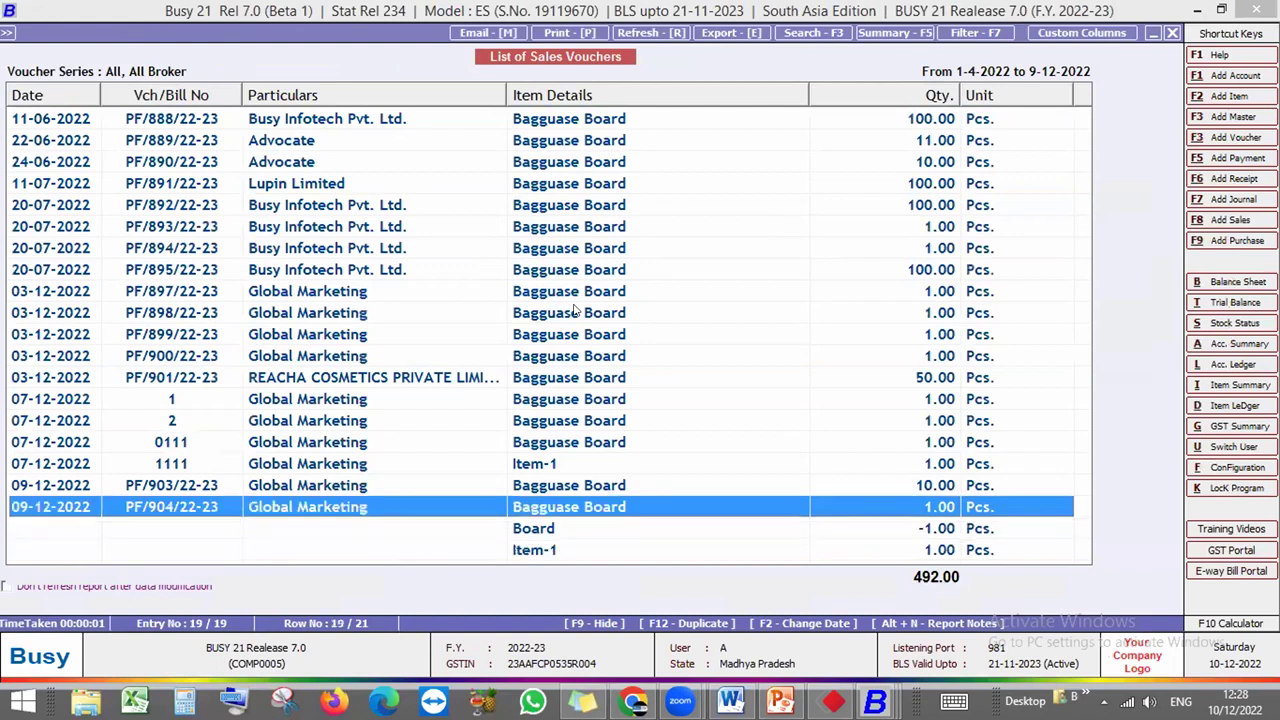
key(Up)
key(Up)
key(Up)
key(Home)
key(Escape)
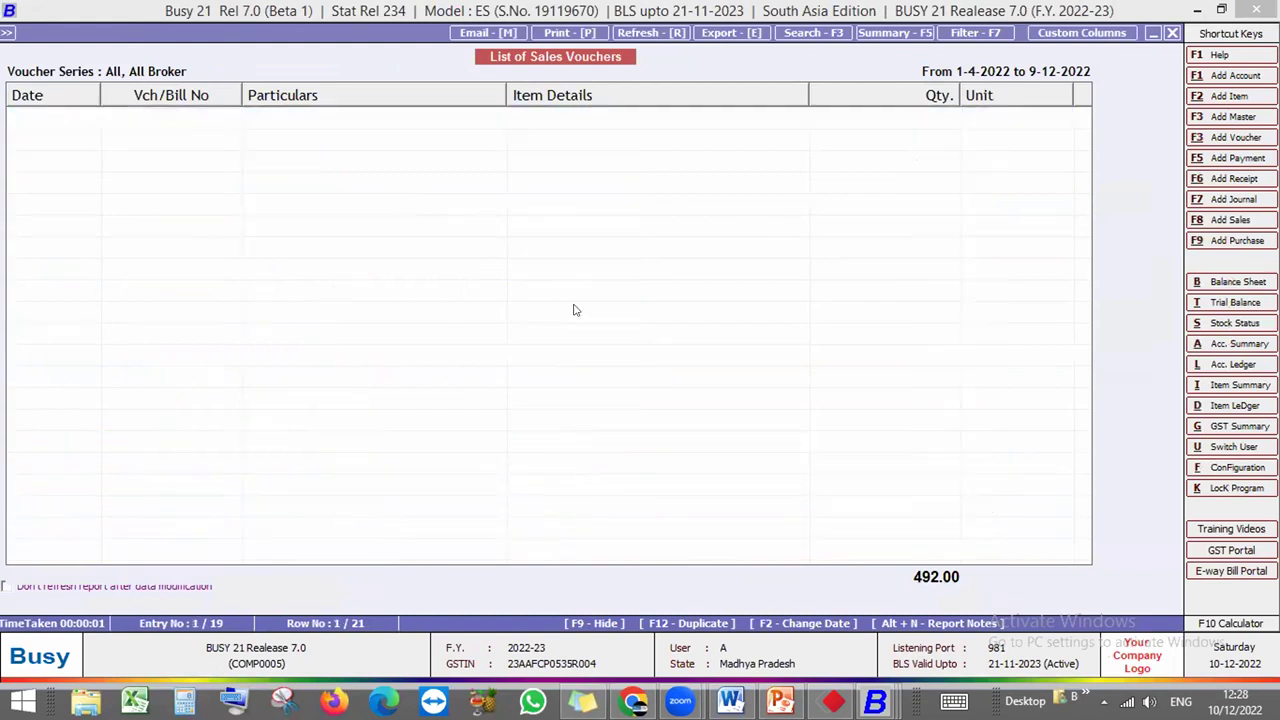
Generate the list of Test series sales vouchers from 01-04-2022 to 09-12-2022 and open voucher 1 of 07-12-2022
key(Return)
key(Return)
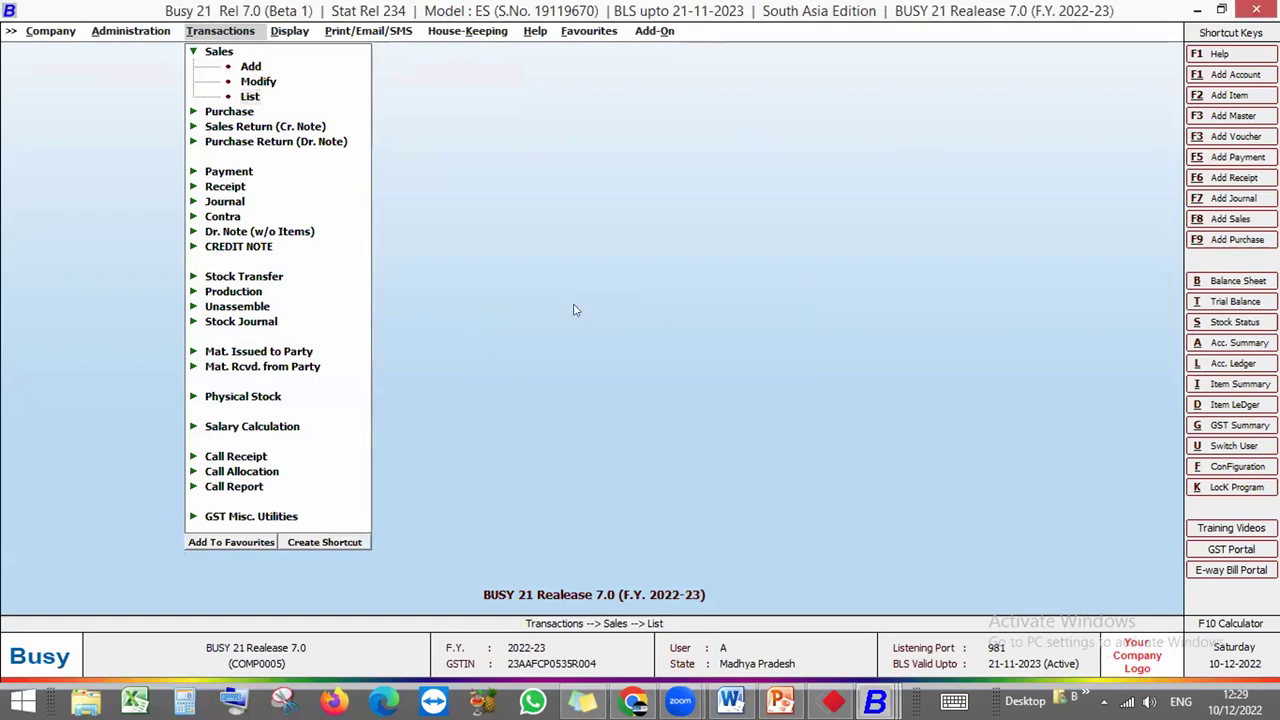
key(Down)
key(Down)
key(Return)
key(Return)
key(F2)
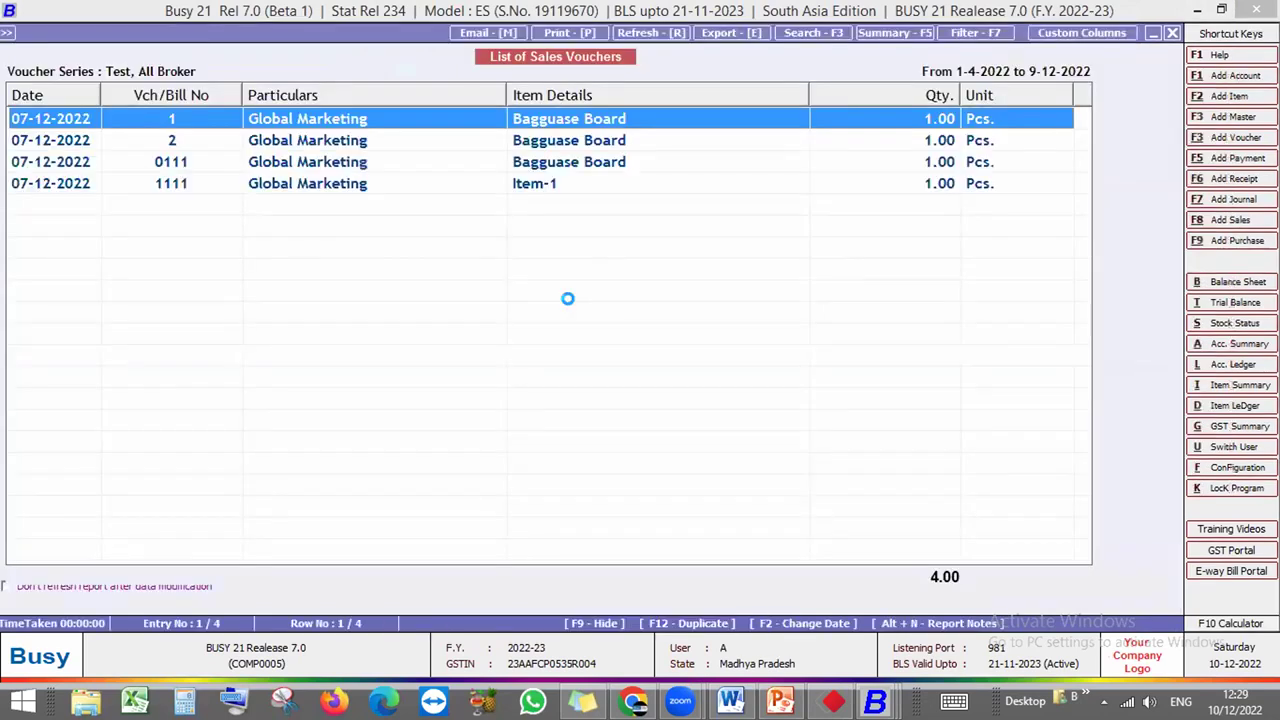
key(Return)
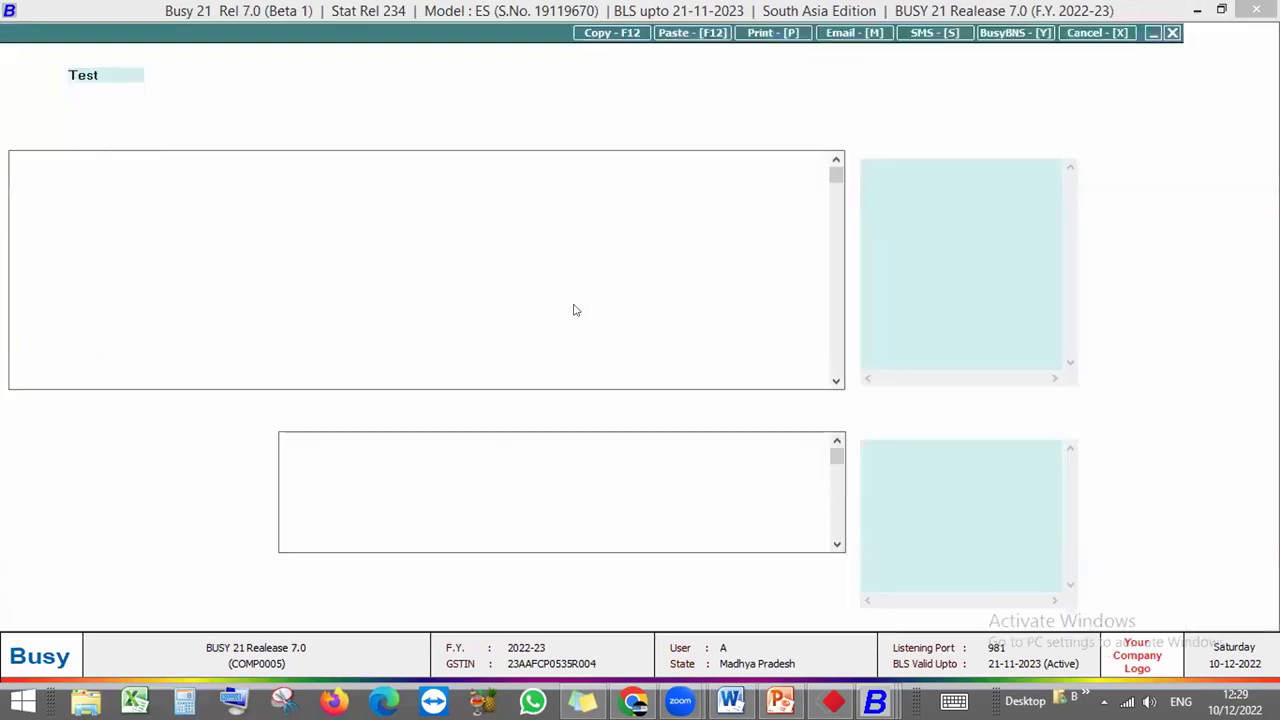
Cancel sales voucher 1 with the cancellation narration "order cancelled"
key(alt+x)
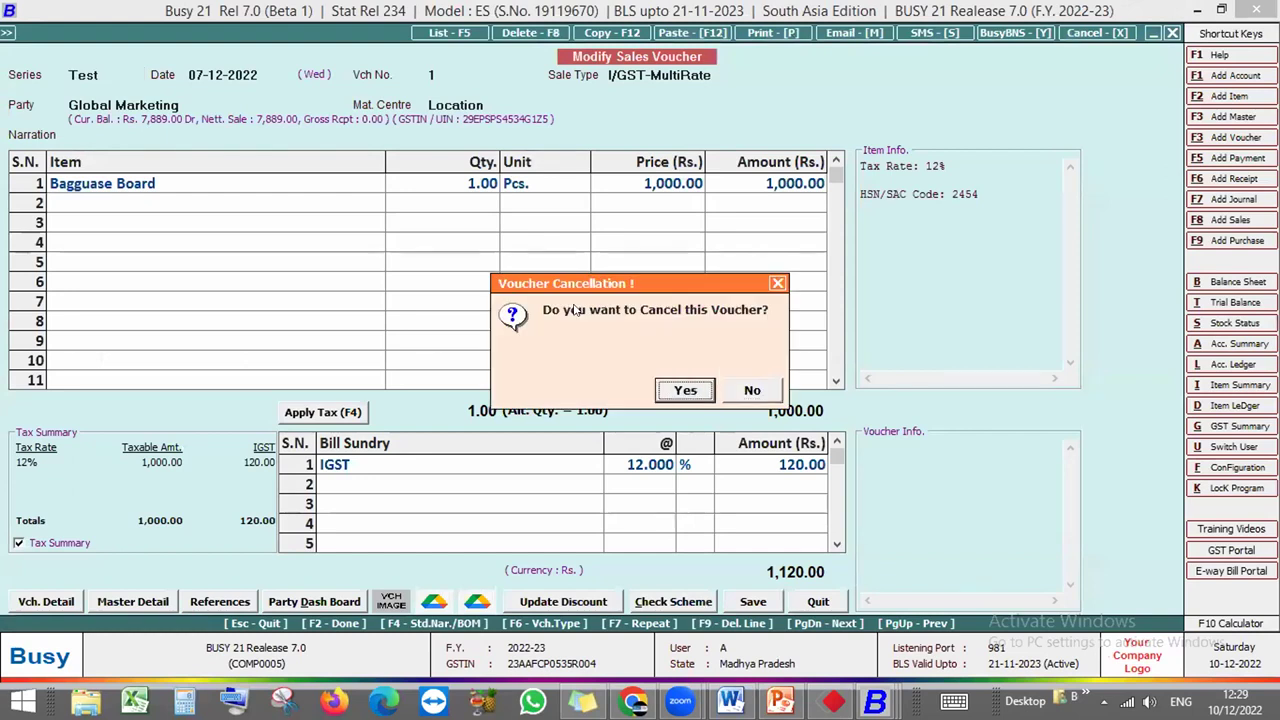
key(Return)
text(order can)
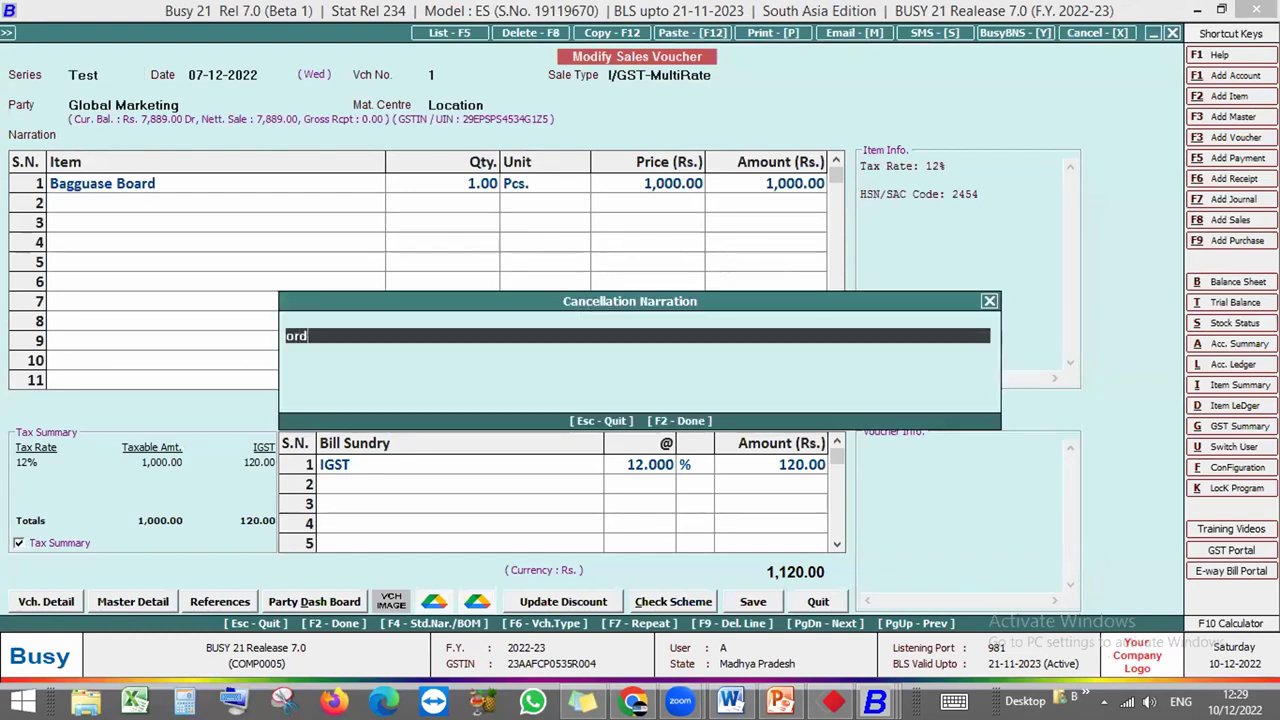
text(celled)
key(Return)
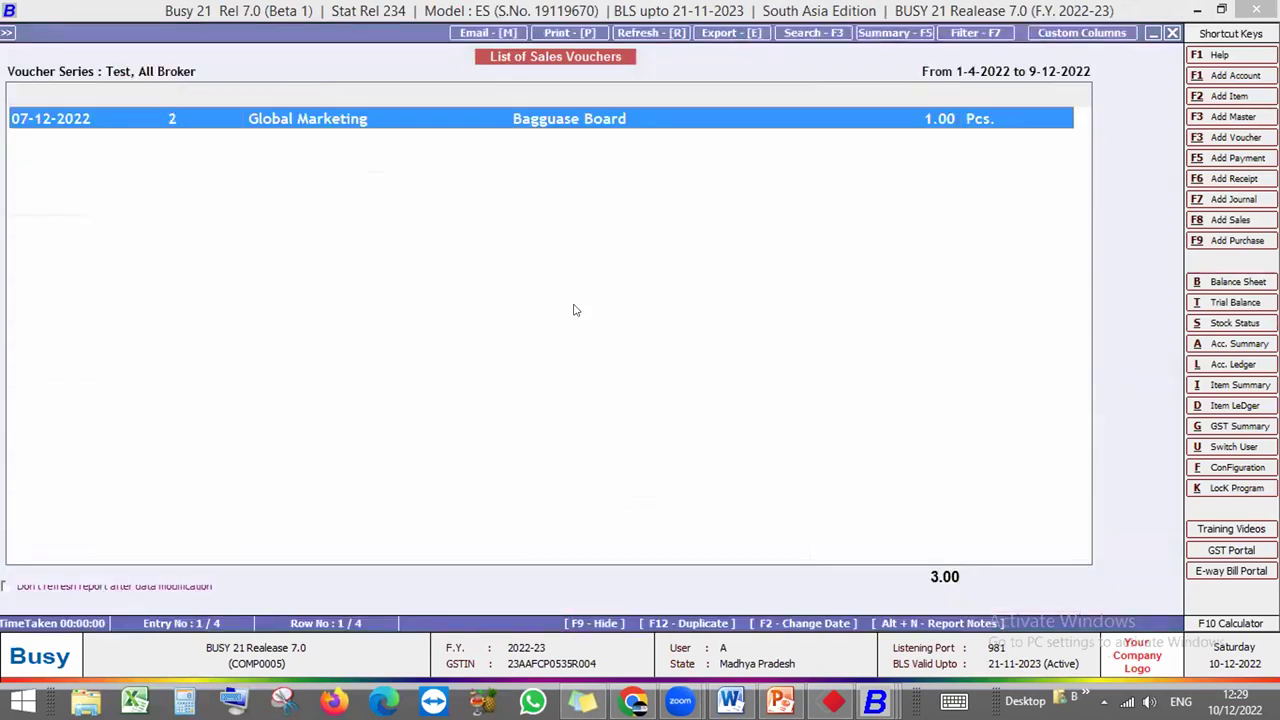
Close the sales voucher list, call up Test series voucher 1 for modification and check its narration, leaving it unchanged
key(Escape)
key(Escape)
key(Escape)
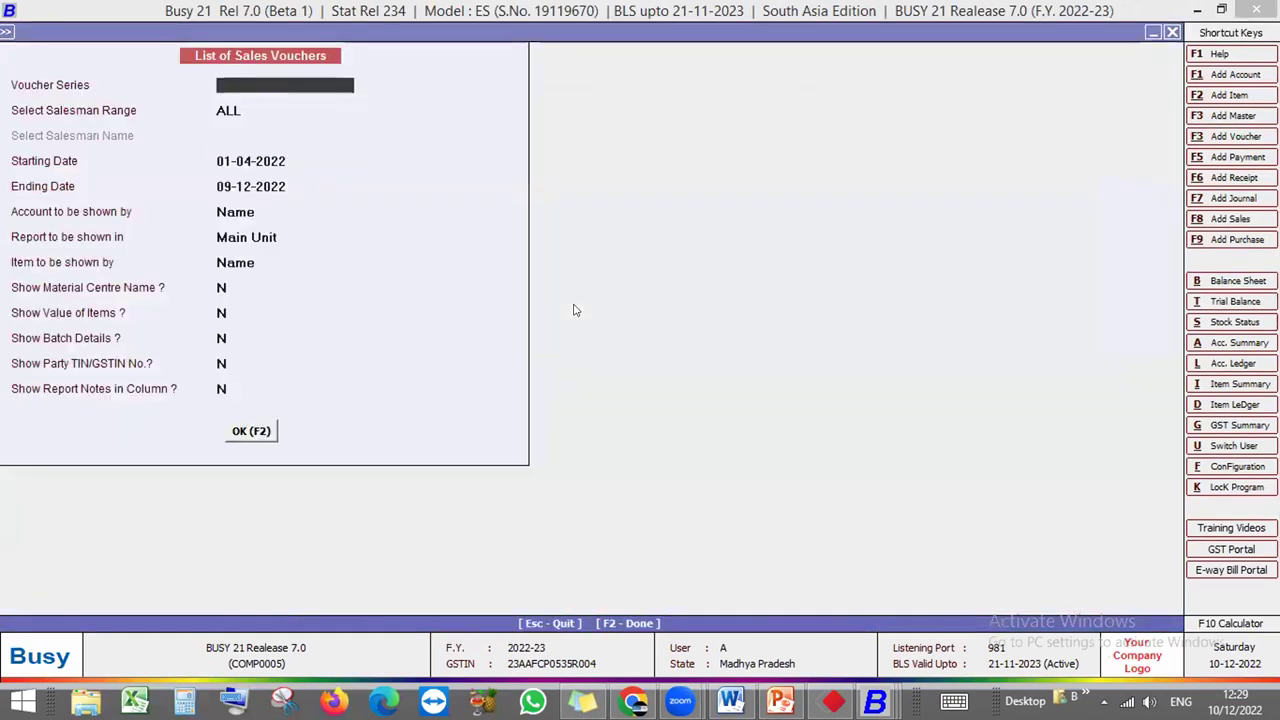
key(Up)
key(Return)
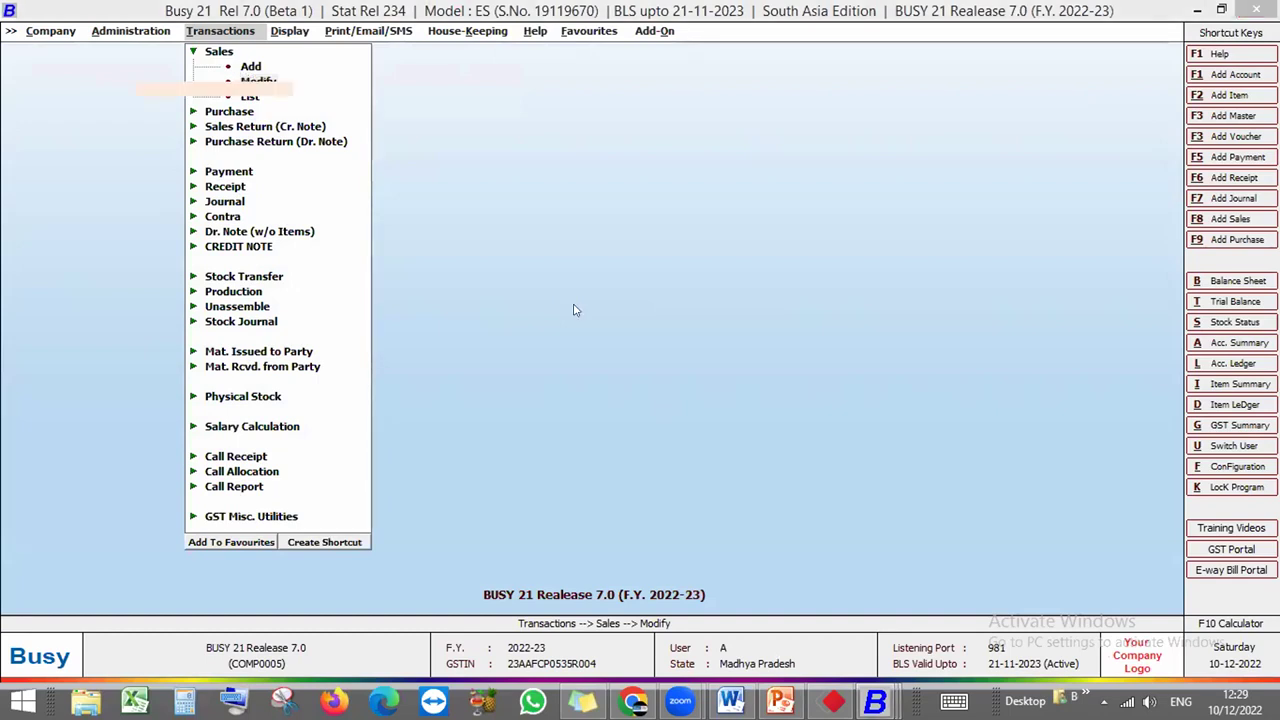
text(1)
key(Return)
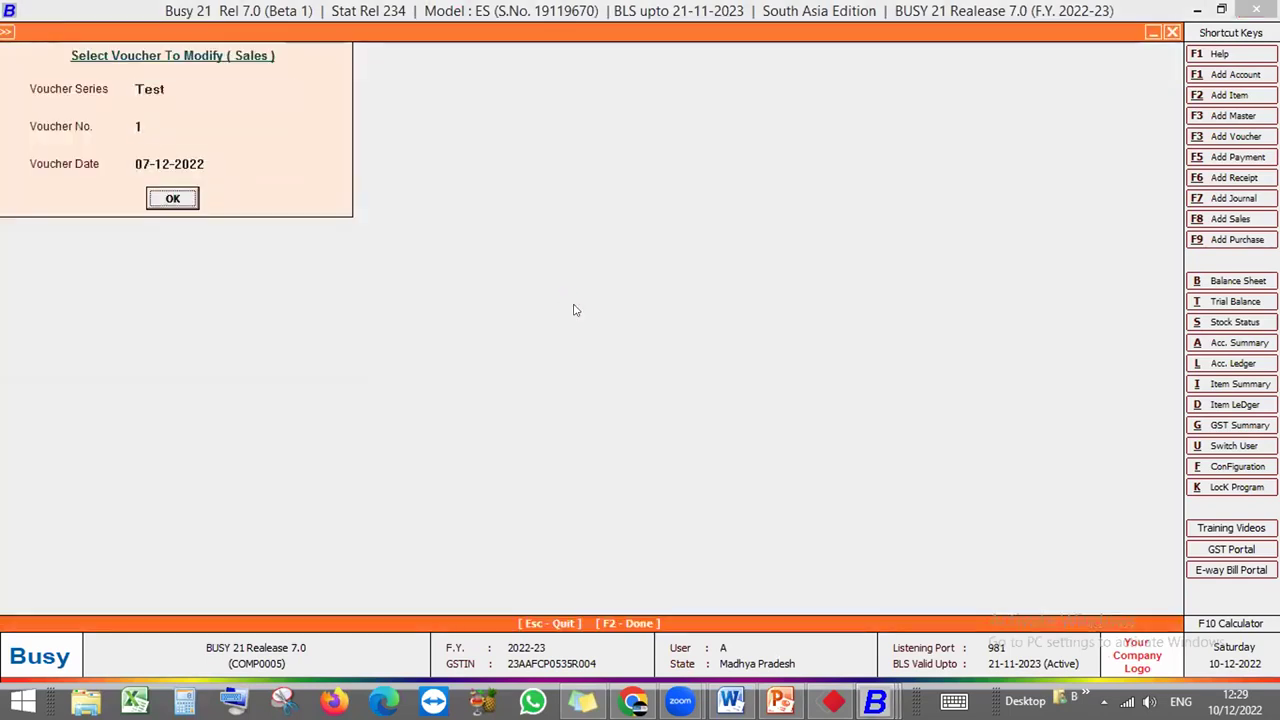
key(Return)
key(Return)
key(Return)
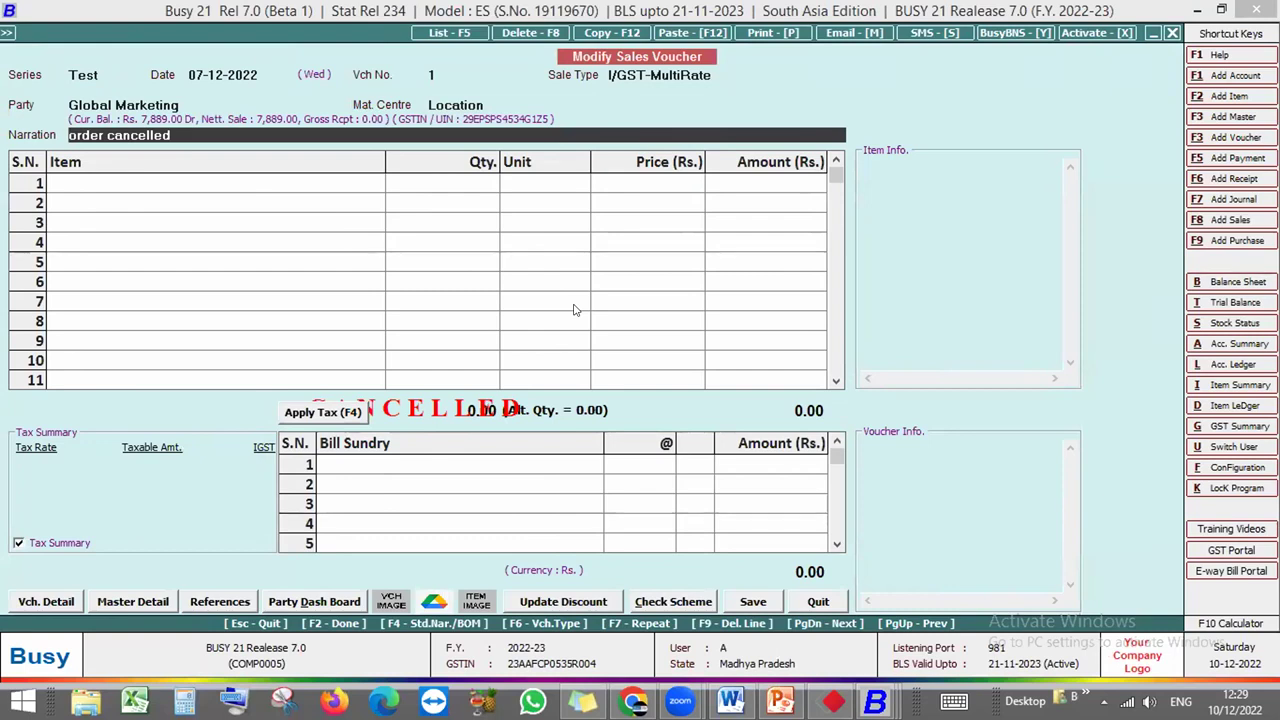
key(Return)
key(Escape)
Go through Main series sales voucher PF/904/22-23 past the billing details to its narration and quit without saving
key(Return)
key(Return)
key(Return)
key(Return)
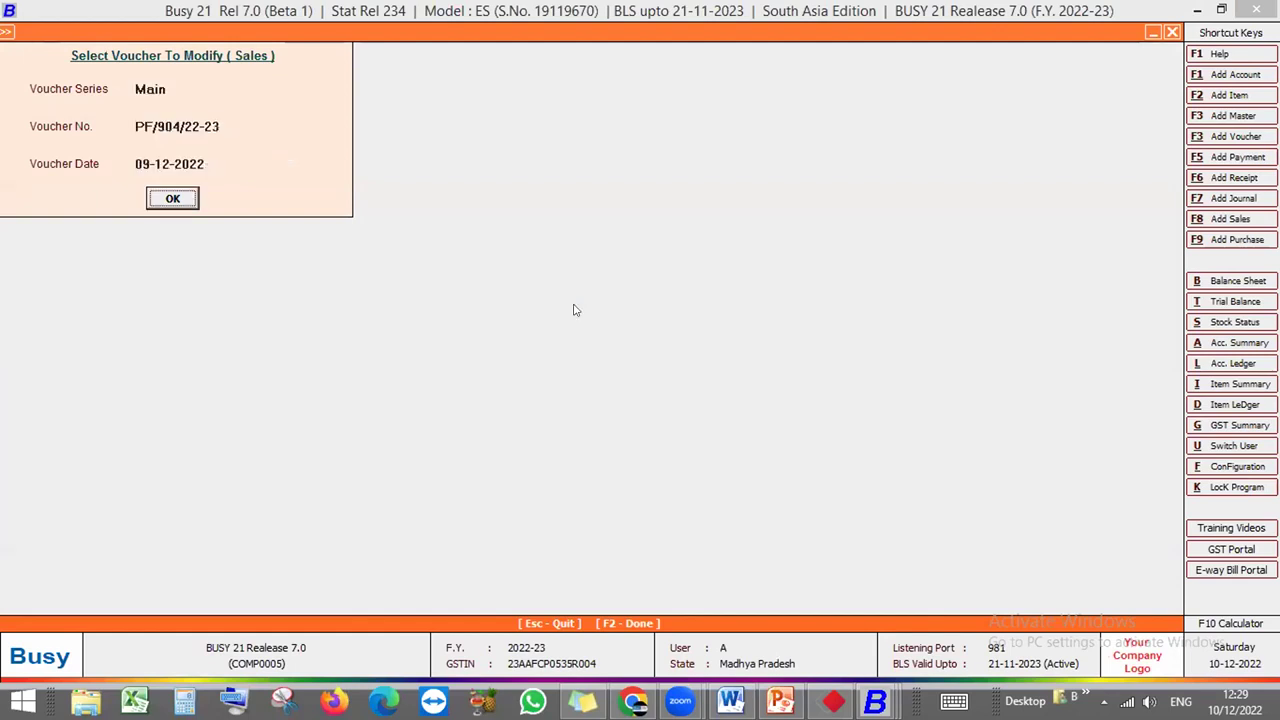
key(Return)
key(Return)
key(Return)
key(Return)
key(Return)
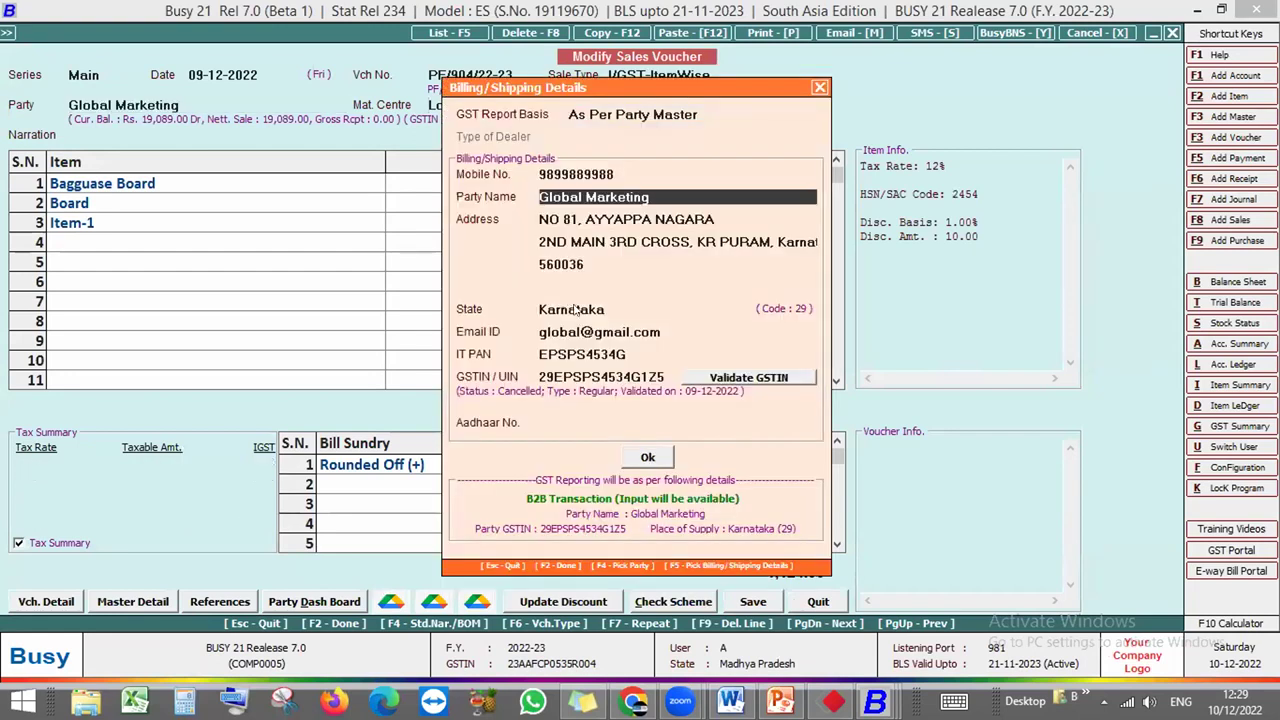
key(F2)
key(Return)
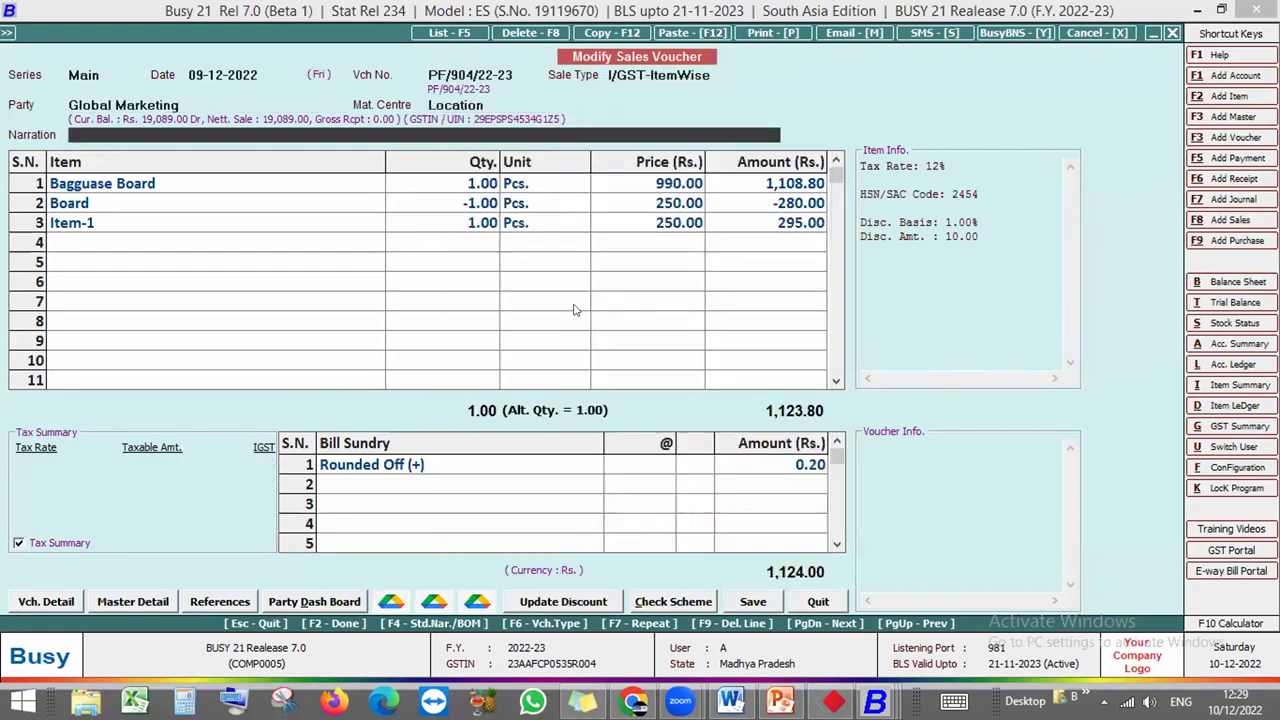
key(Return)
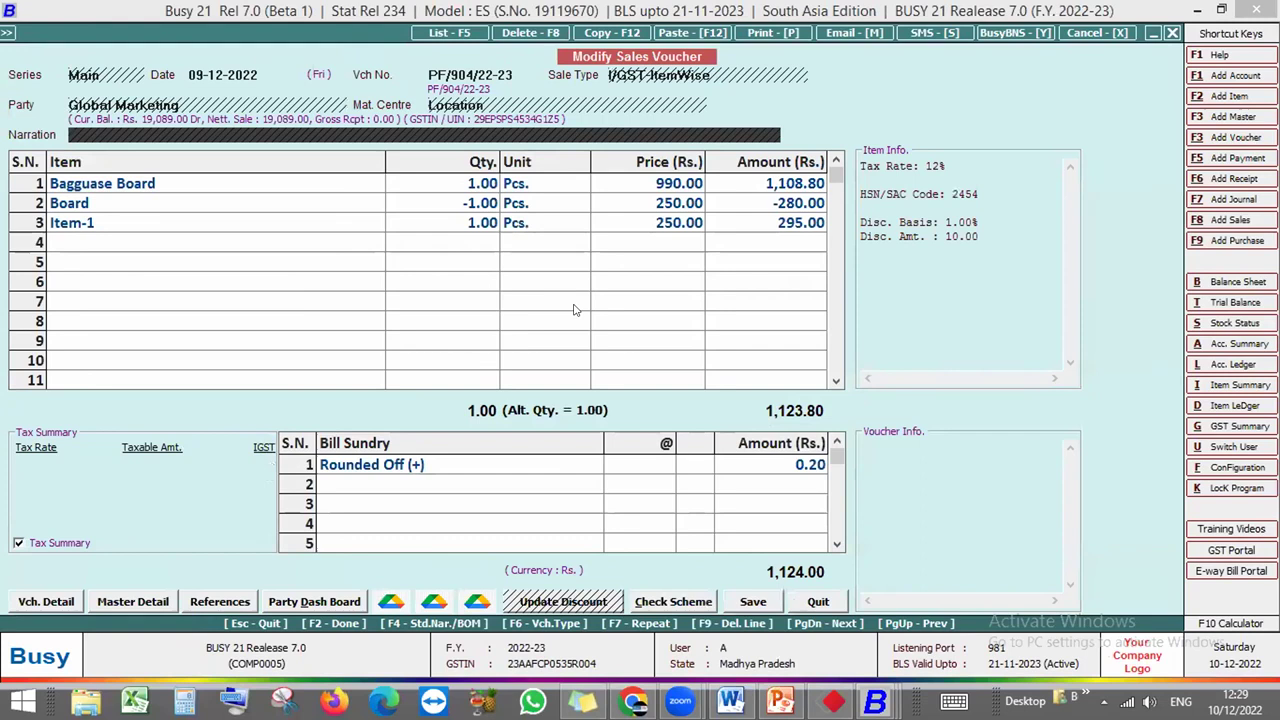
key(Return)
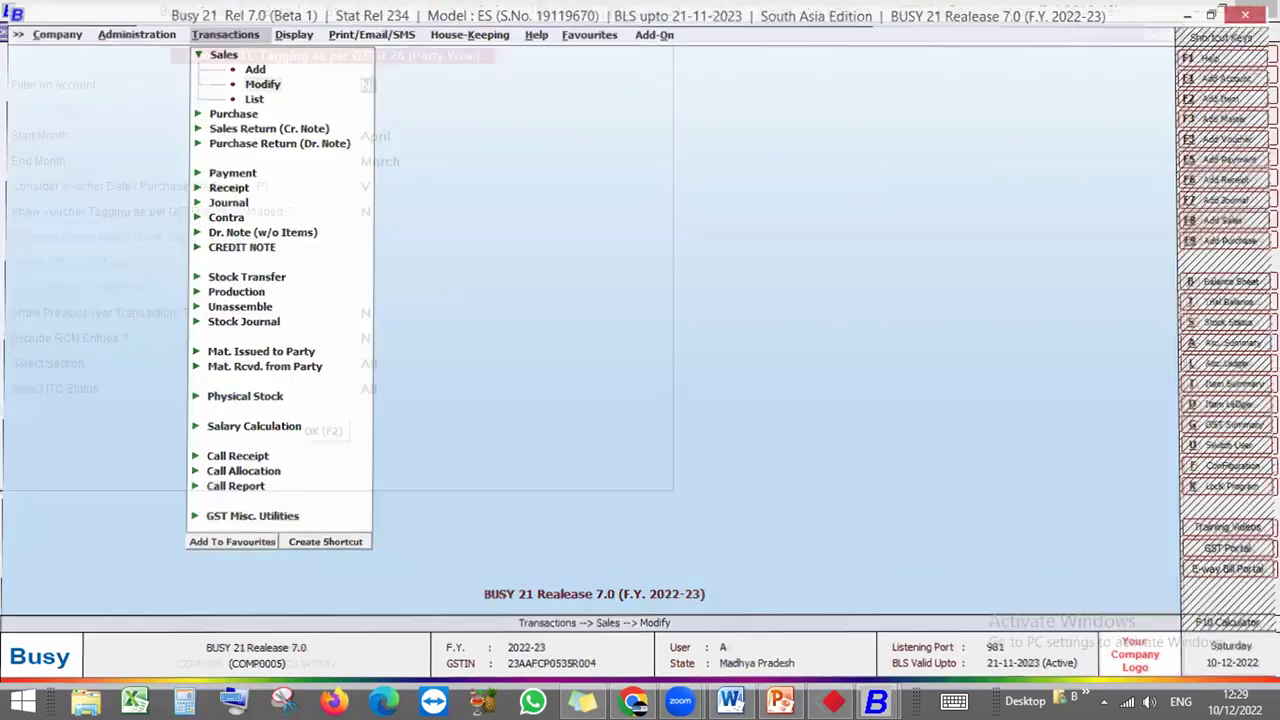
Switch to the Busy window of the company 2. E-Invoice Sand Box (WebTel)
right_click(876, 702)
click(838, 611)
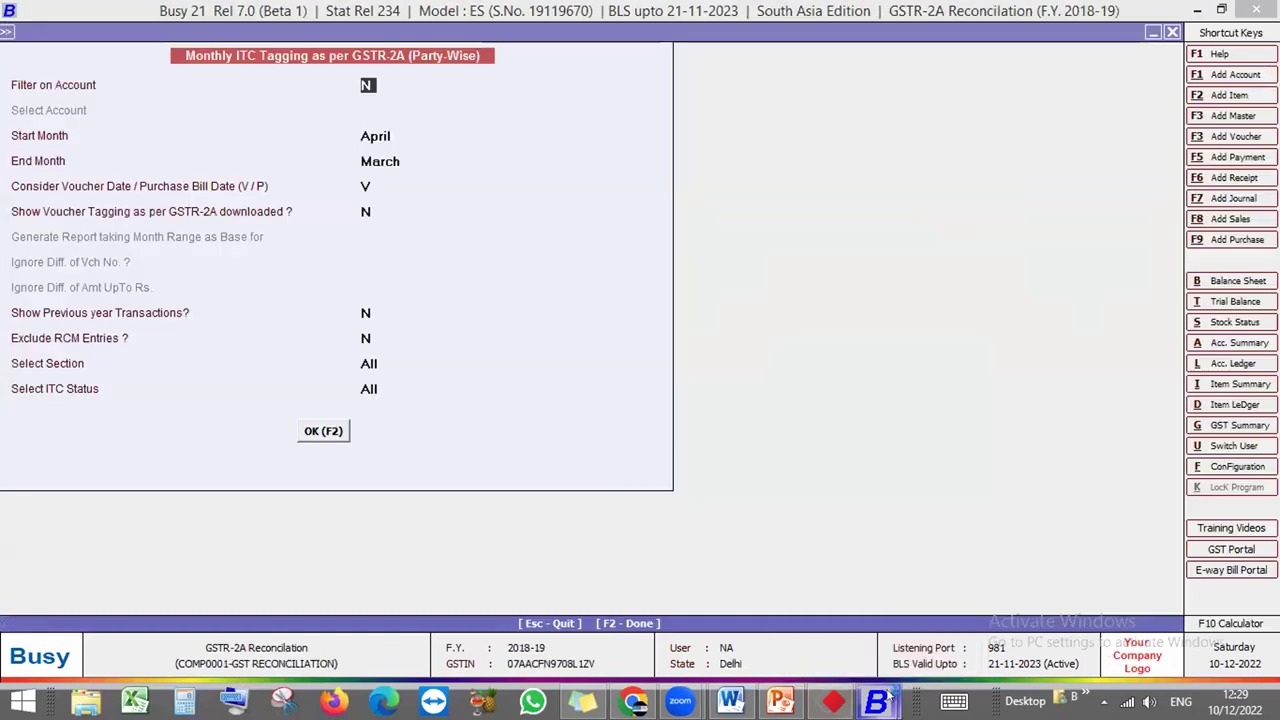
mouse_move(880, 700)
click(980, 610)
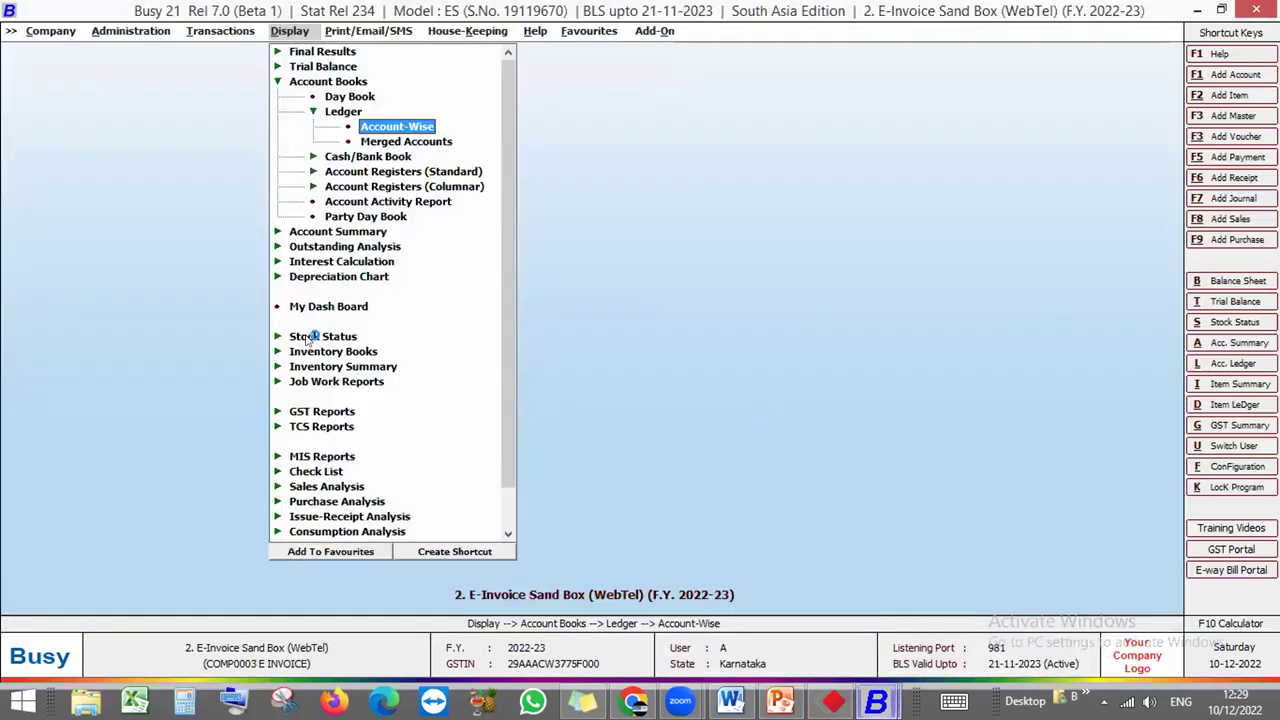
Open Main series sales voucher PNI/48/20202-21 of 14-09-2022 for modification, dismissing the crash dialog of the other Busy window
click(220, 31)
click(220, 49)
click(254, 84)
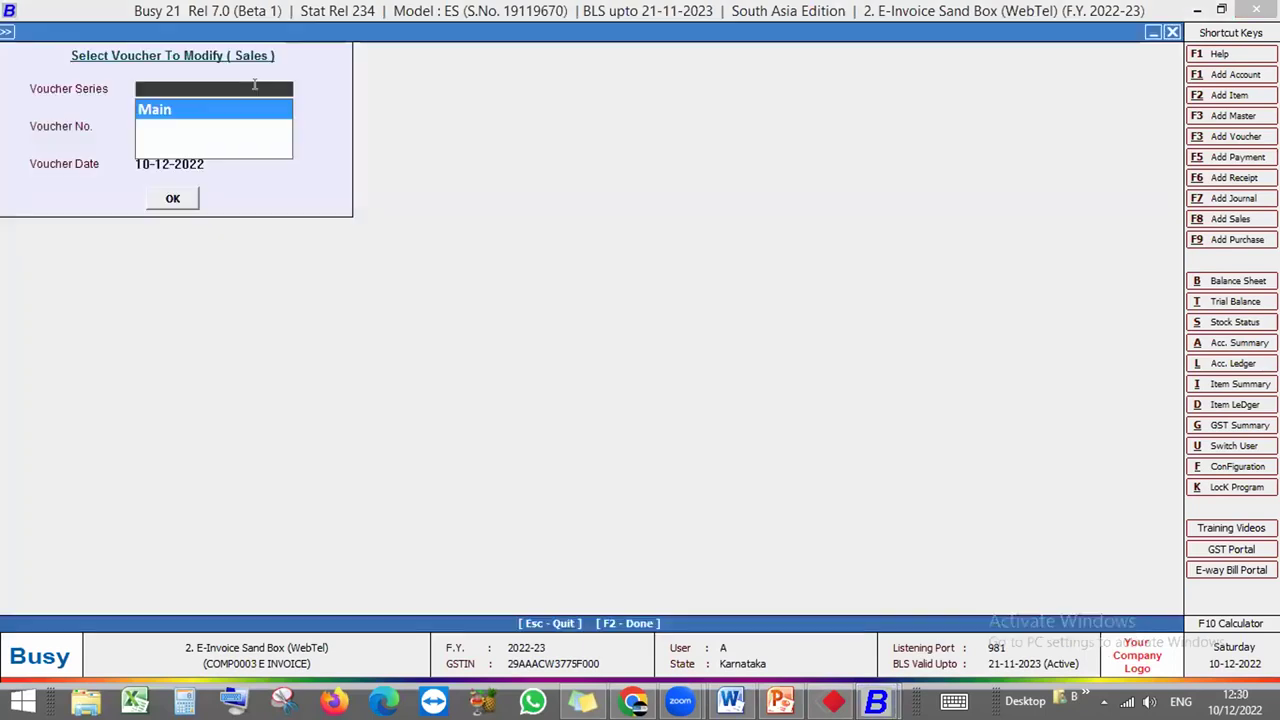
key(Return)
key(Return)
key(Return)
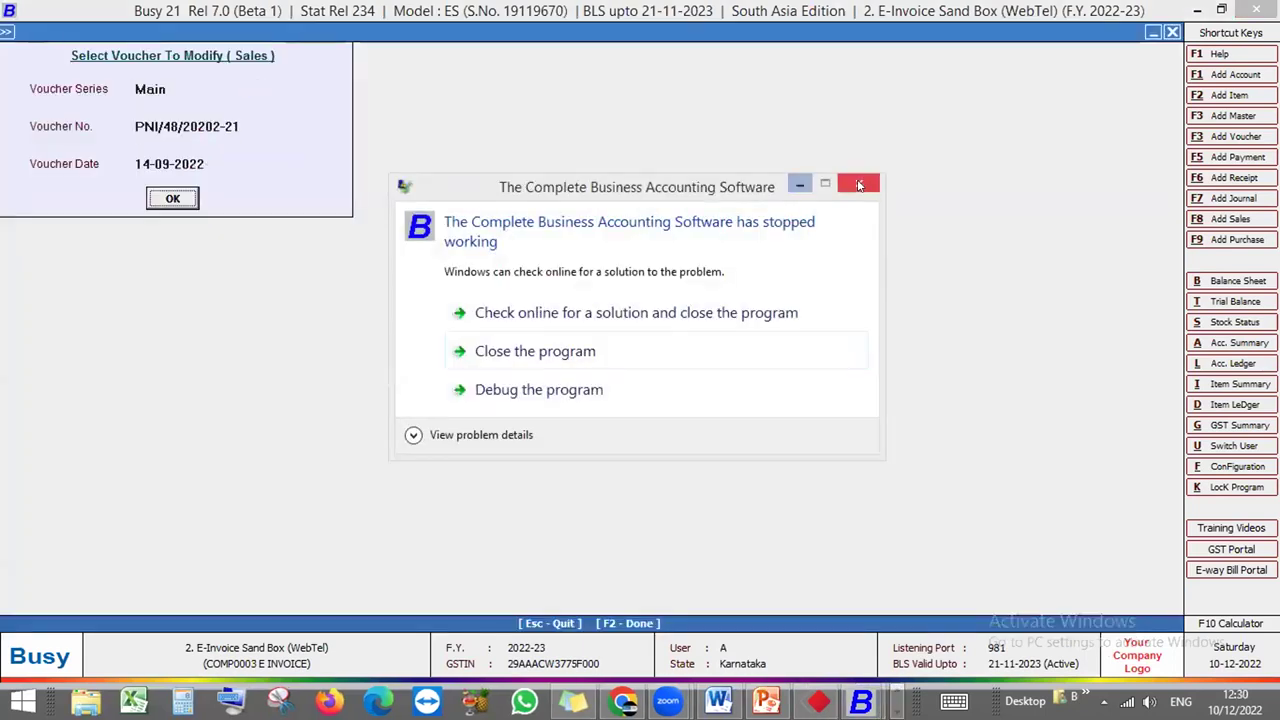
click(858, 185)
key(Return)
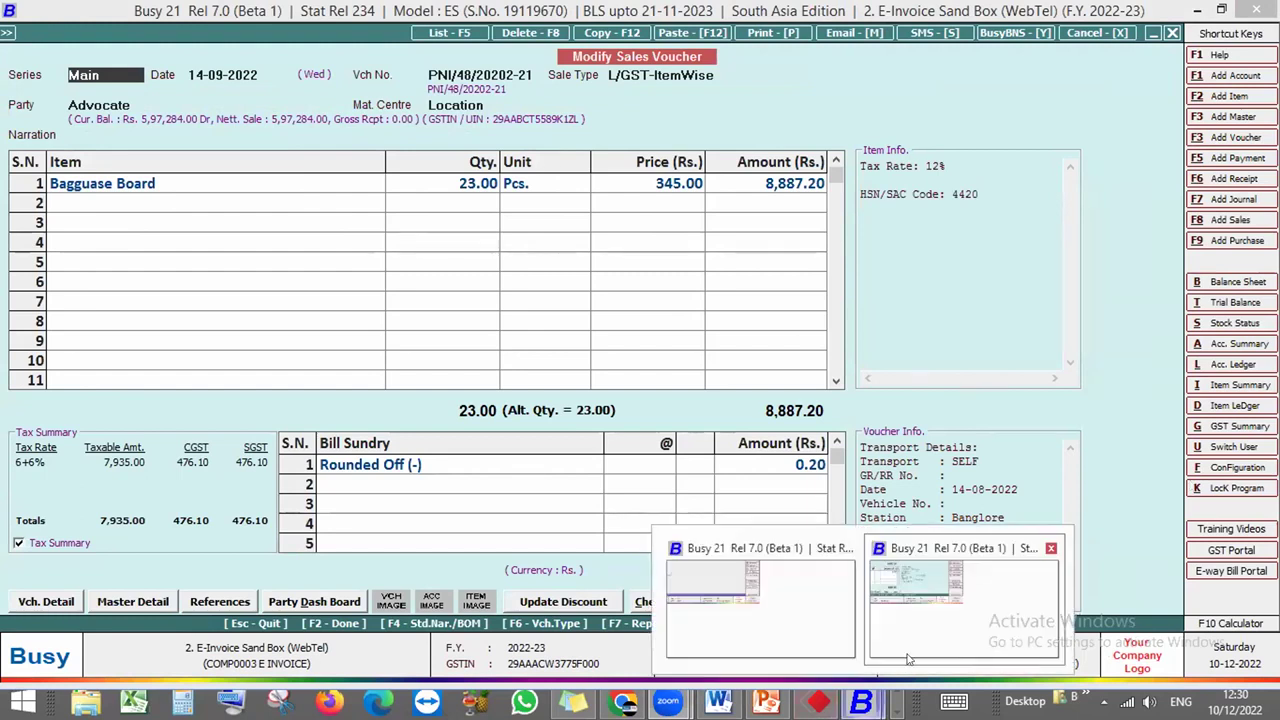
Try to pick a standard narration for the narration of sales voucher PNI/48/20202-21
click(149, 105)
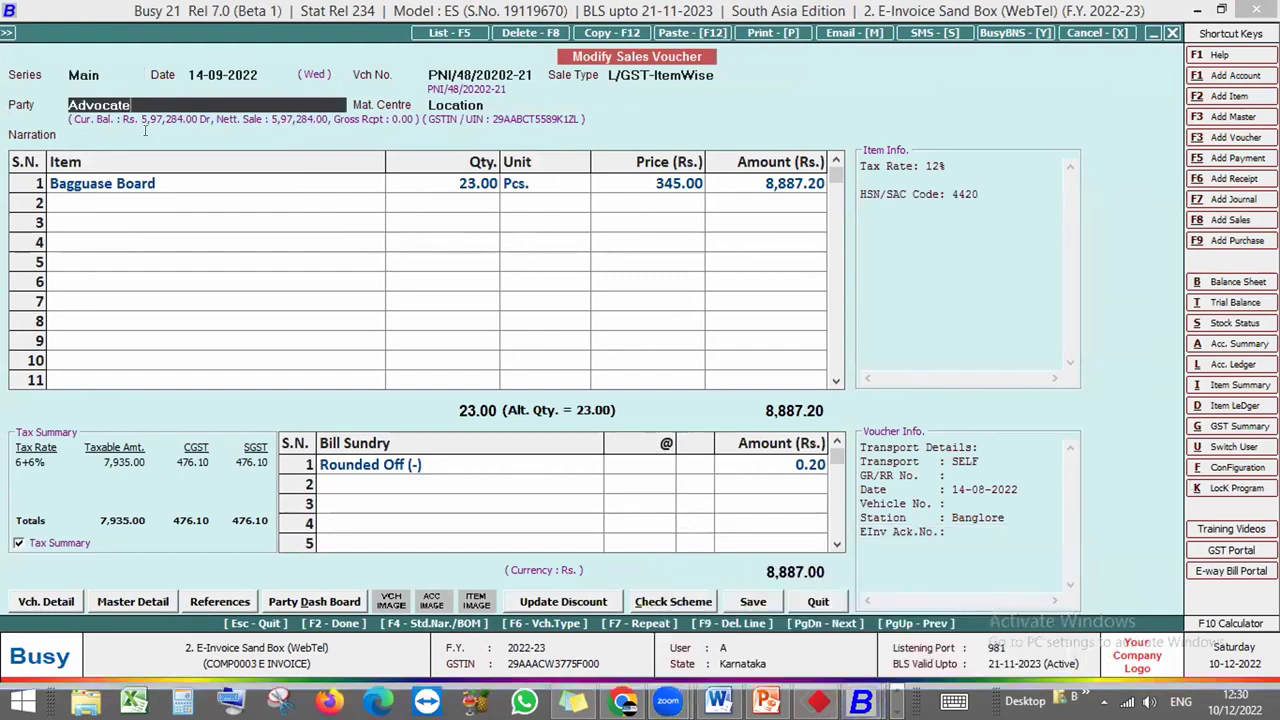
key(Return)
key(Return)
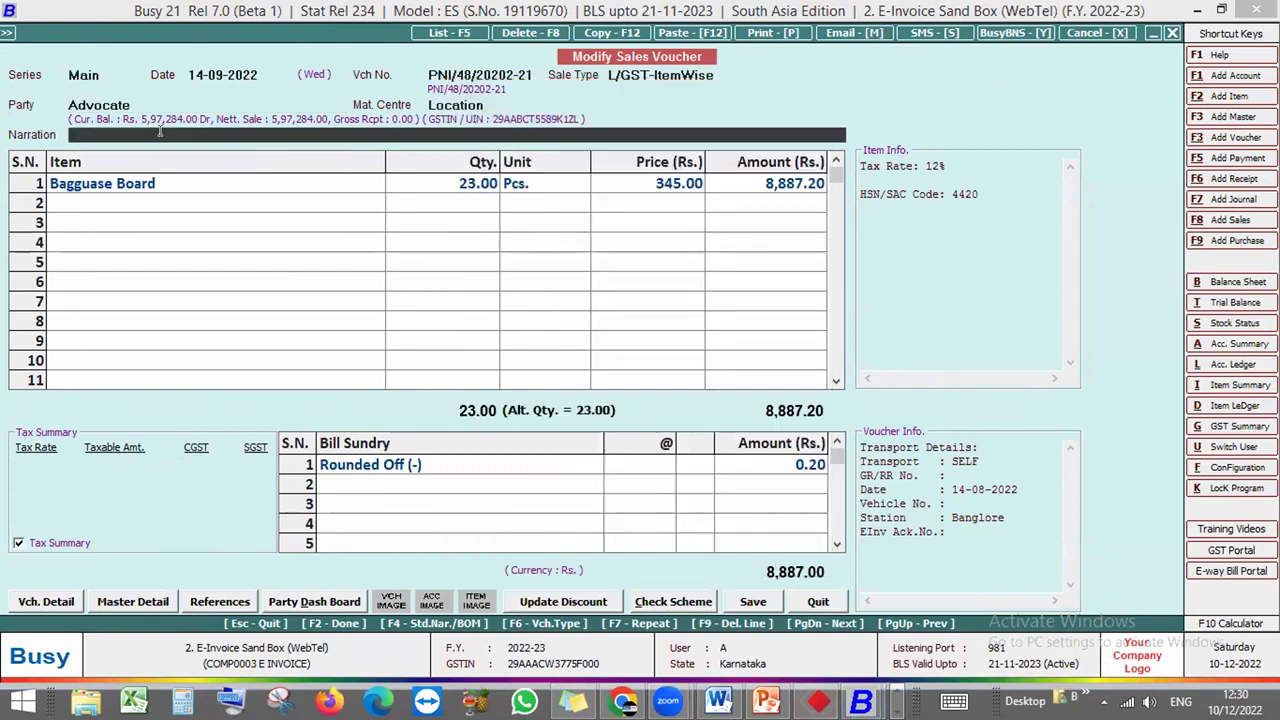
key(F4)
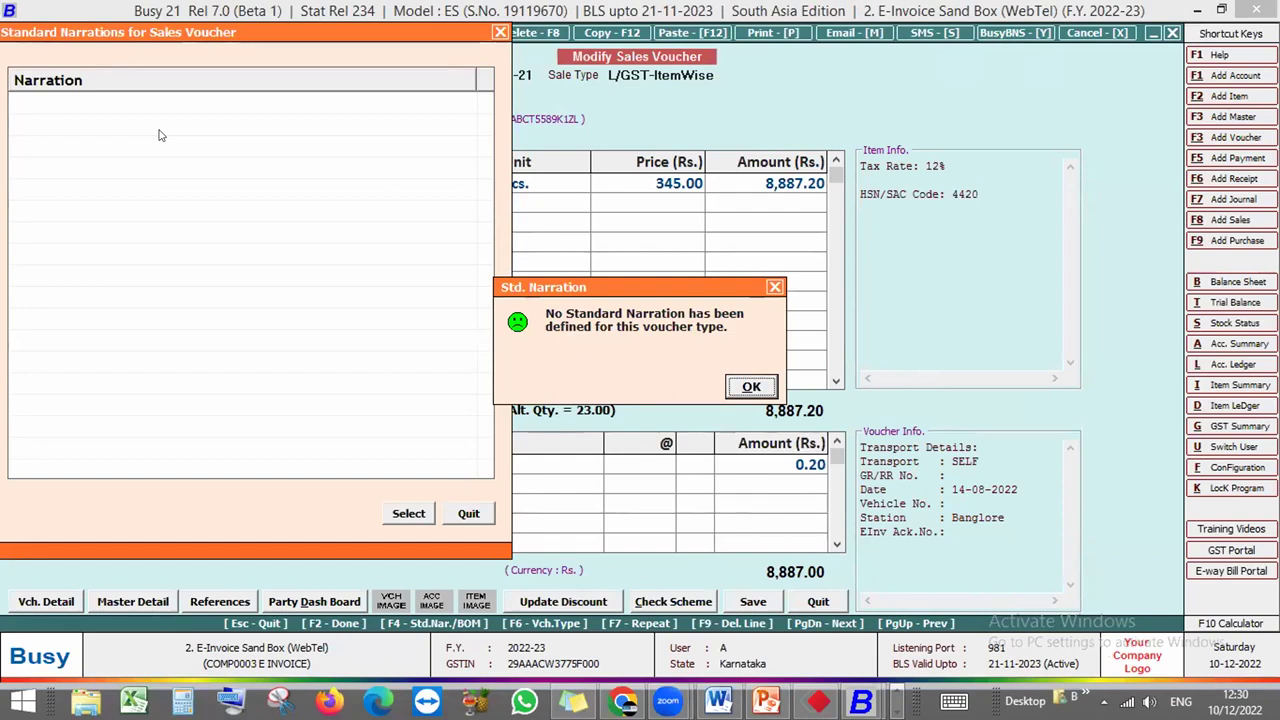
key(Return)
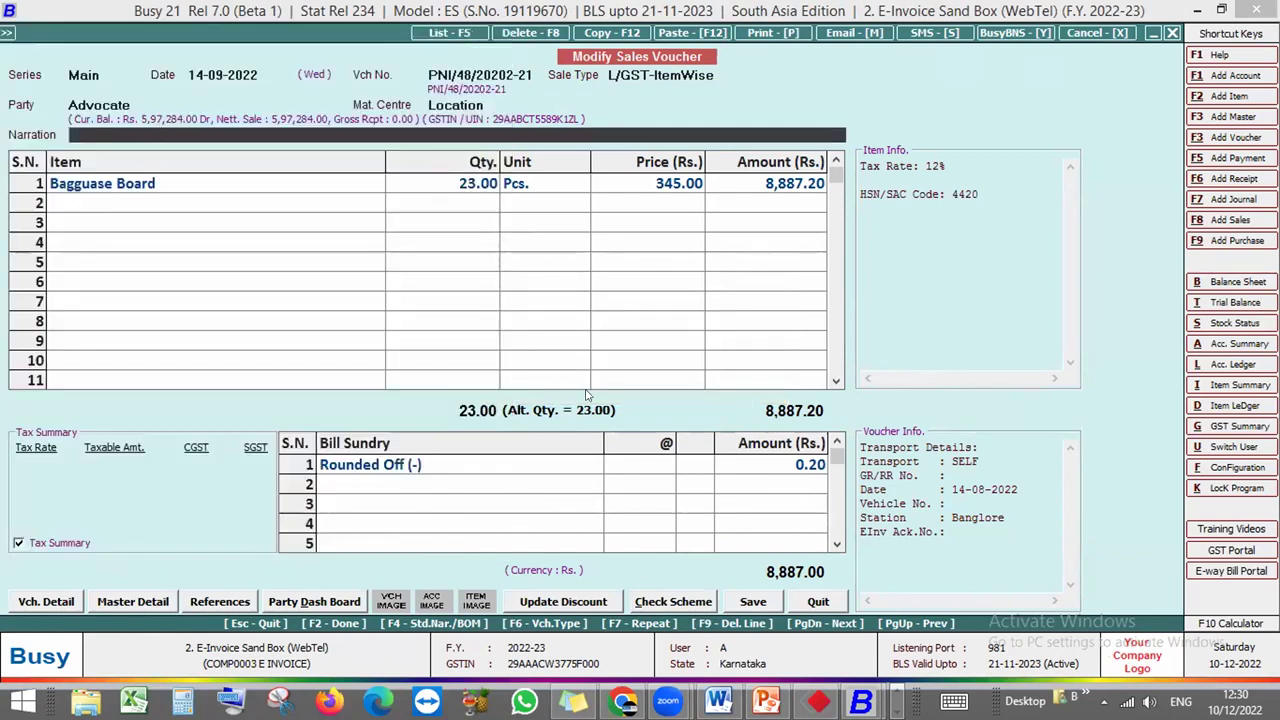
key(F4)
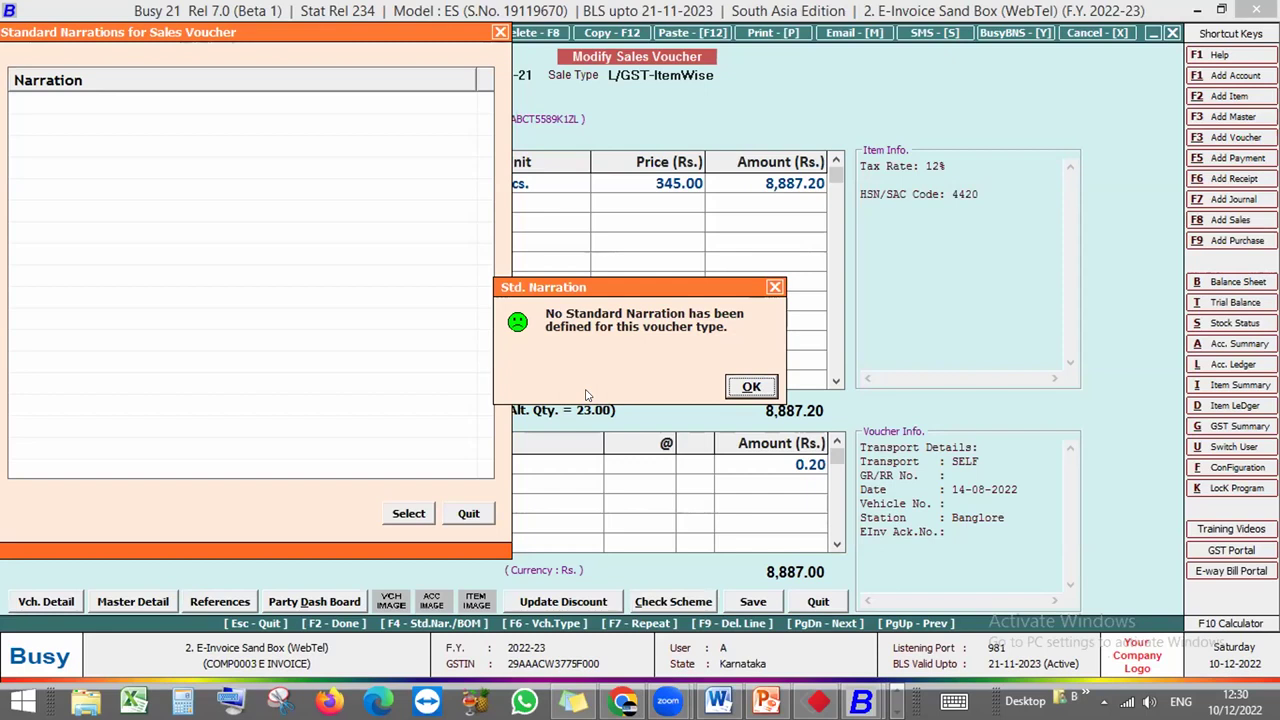
key(Return)
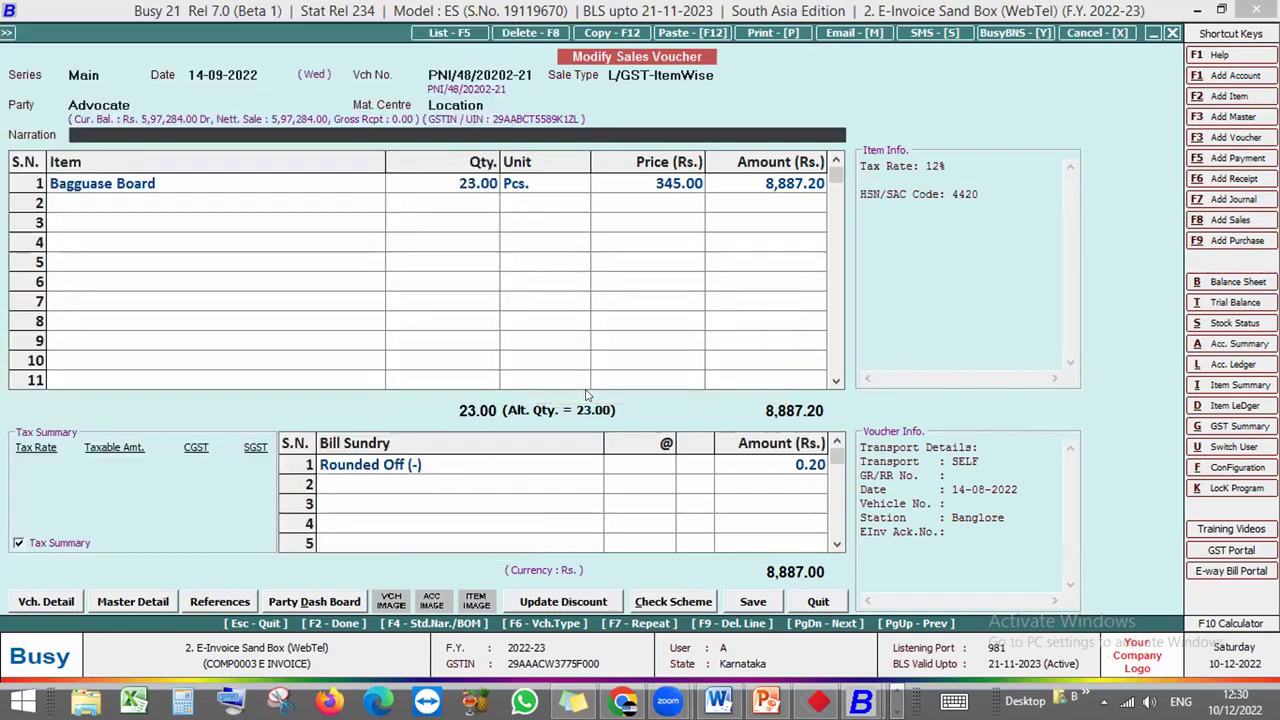
key(F4)
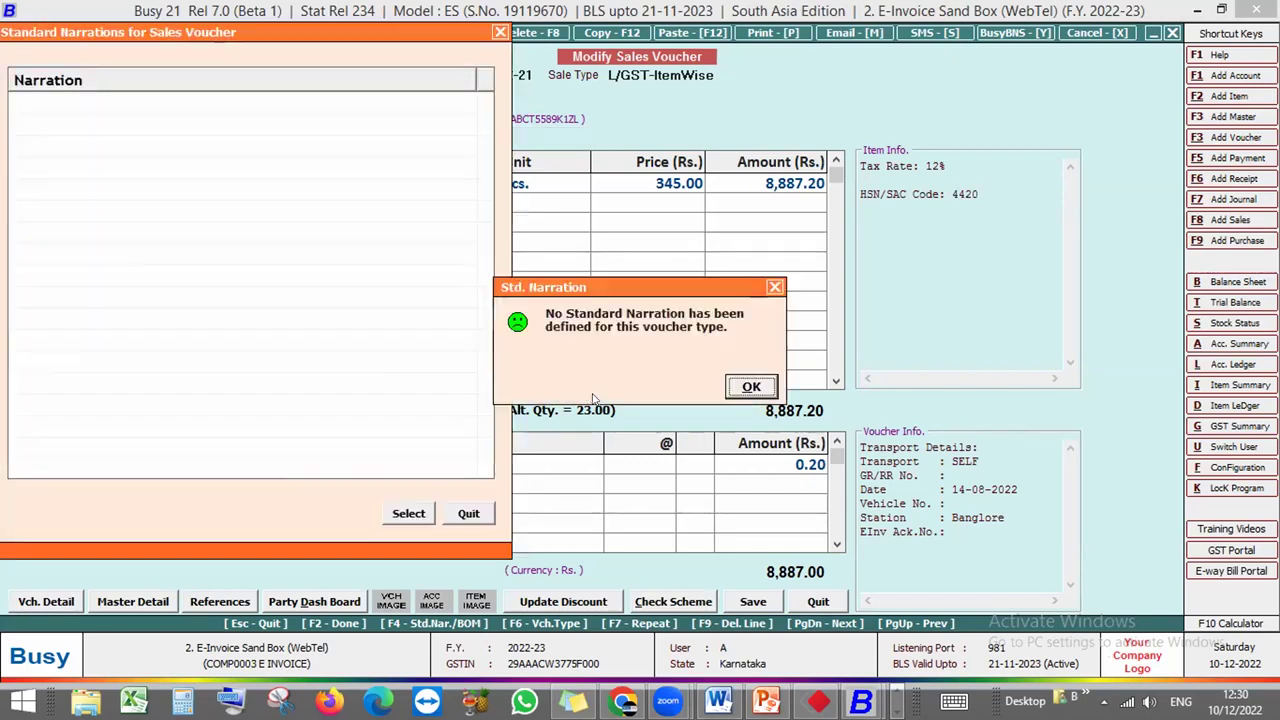
click(737, 387)
Start another instance of Busy 21 Access
mouse_move(862, 700)
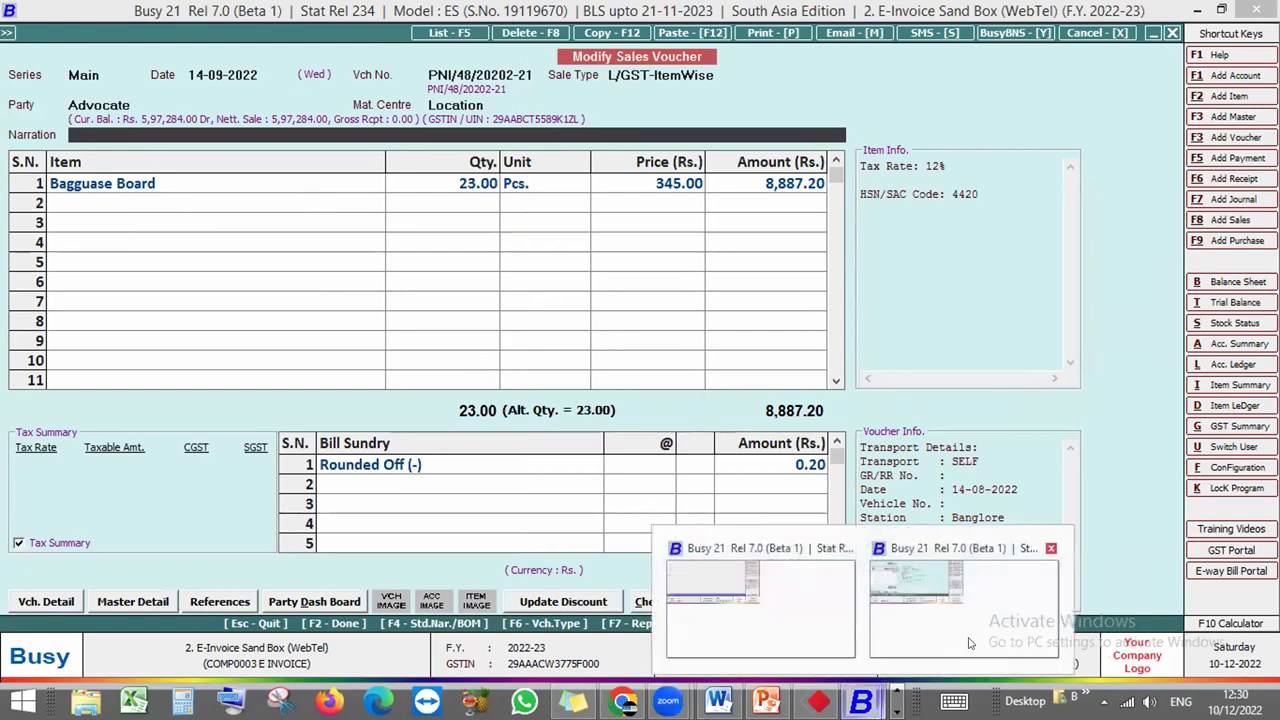
right_click(890, 698)
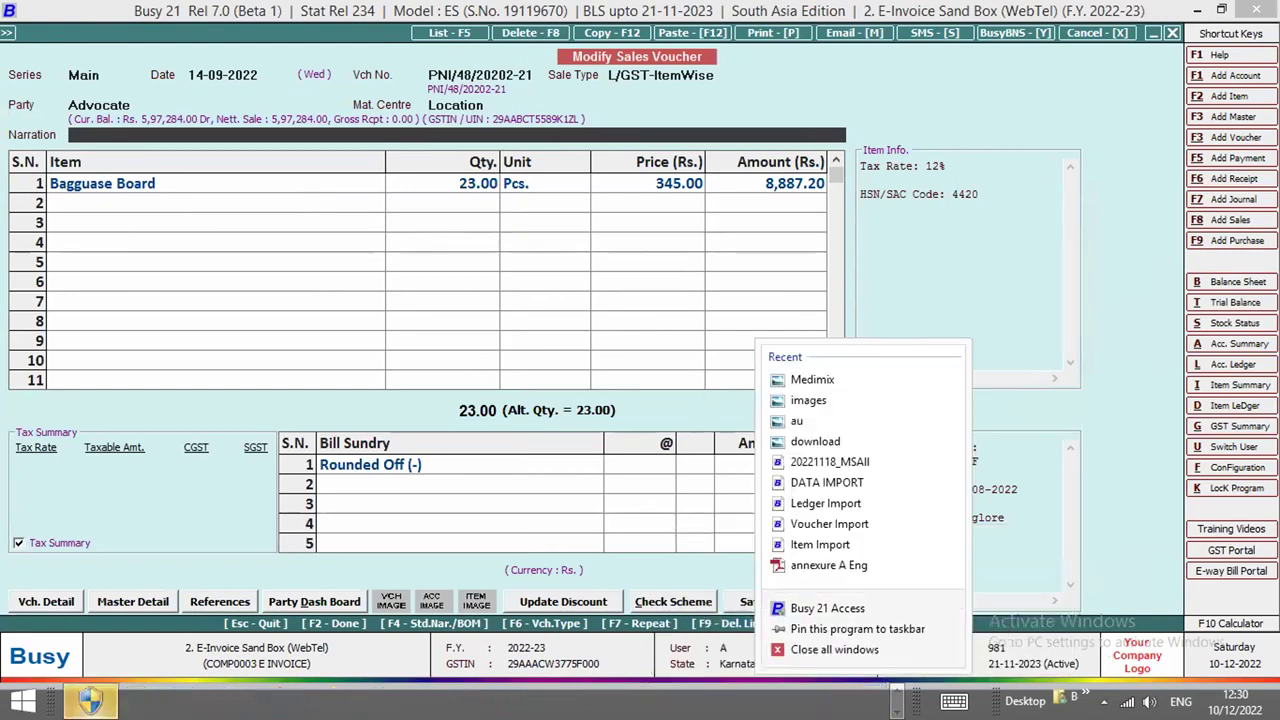
click(547, 432)
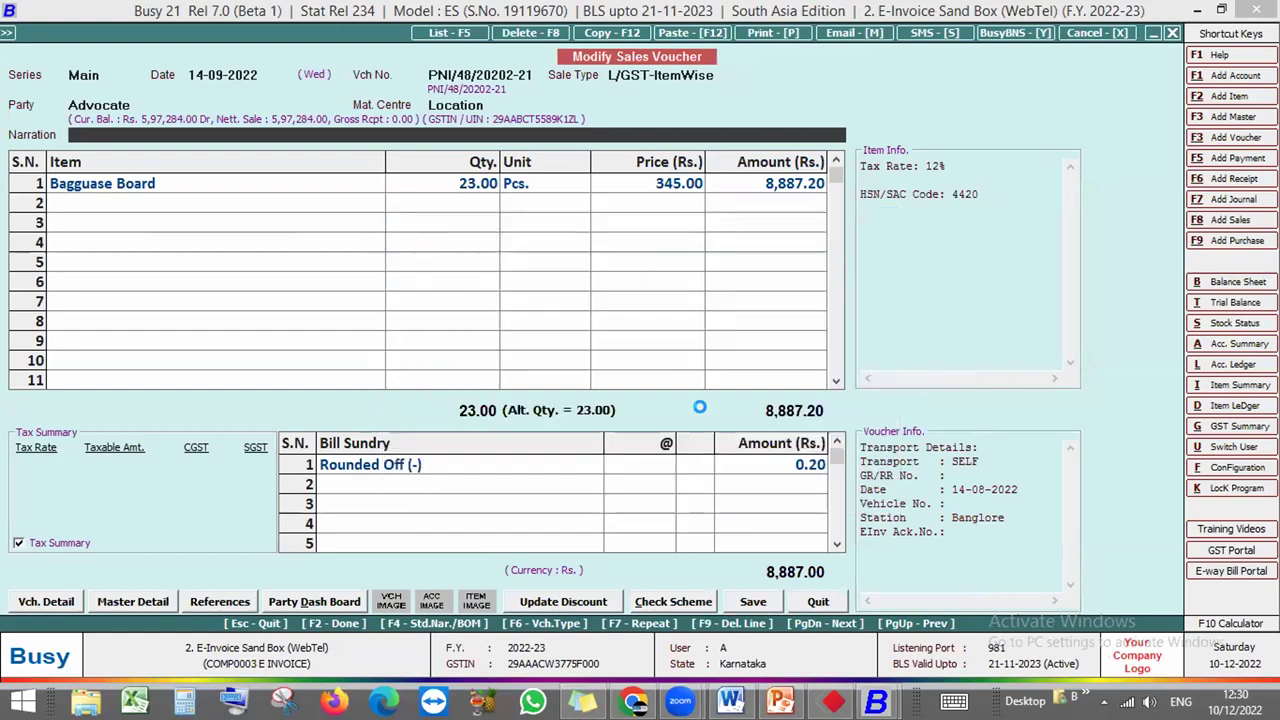
key(Return)
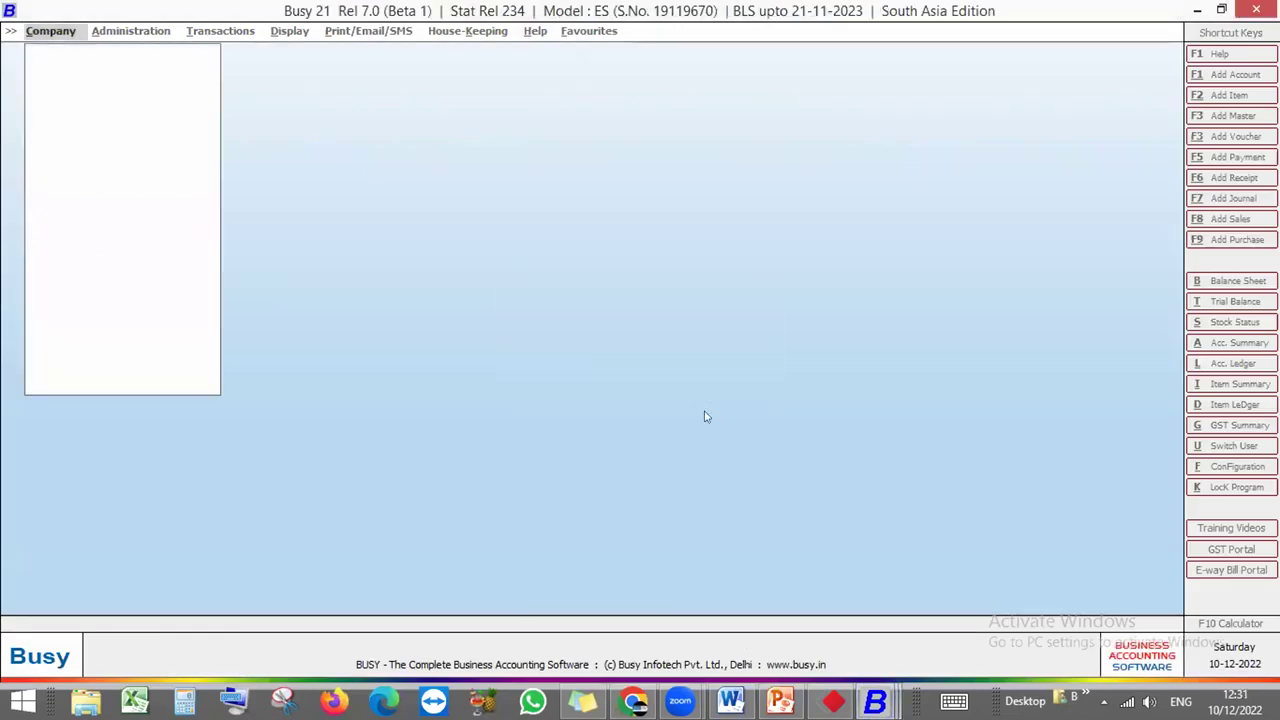
Set the data directory manually to the Desktop folder
key(Down)
key(Down)
key(Down)
key(Down)
key(Down)
key(Down)
key(Down)
key(Down)
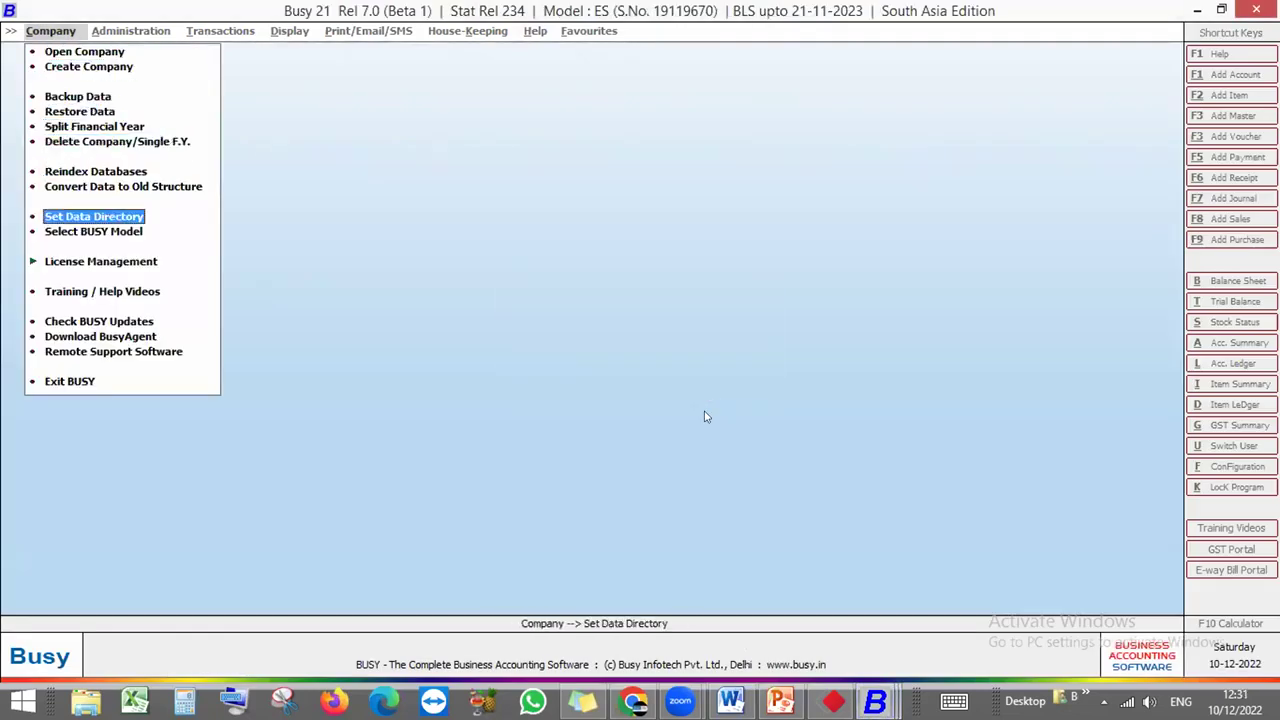
key(Return)
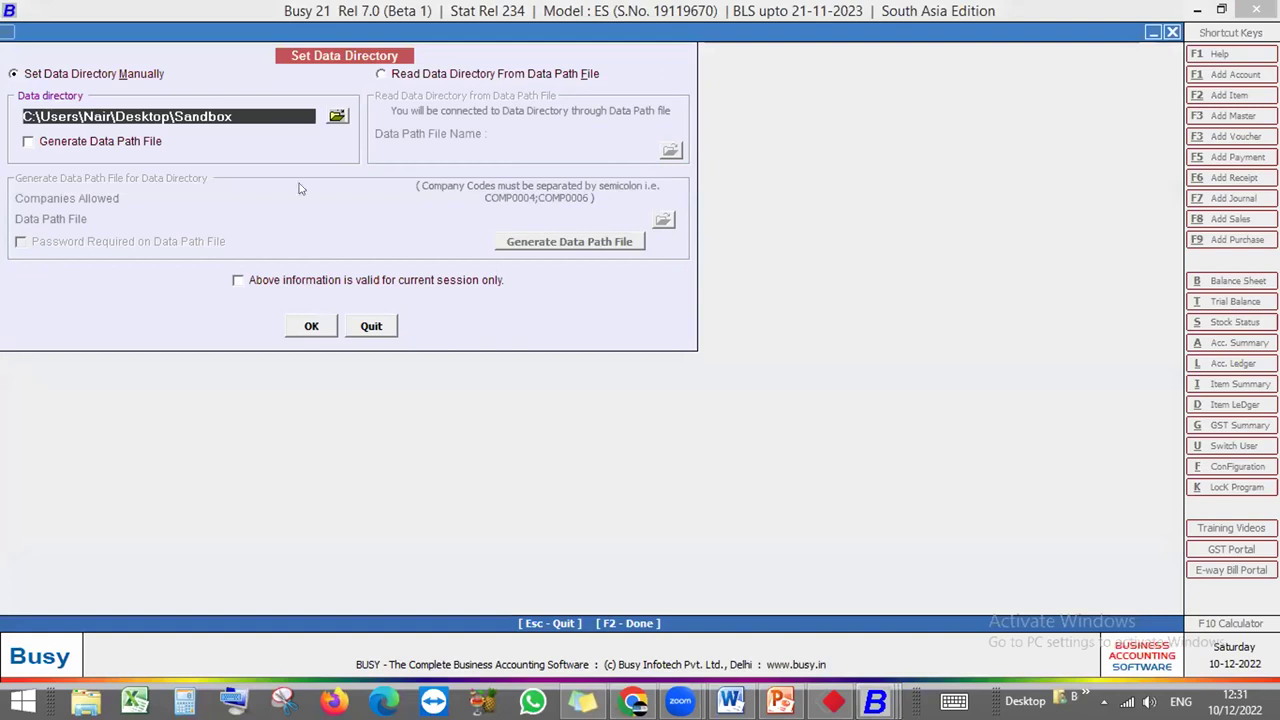
click(334, 117)
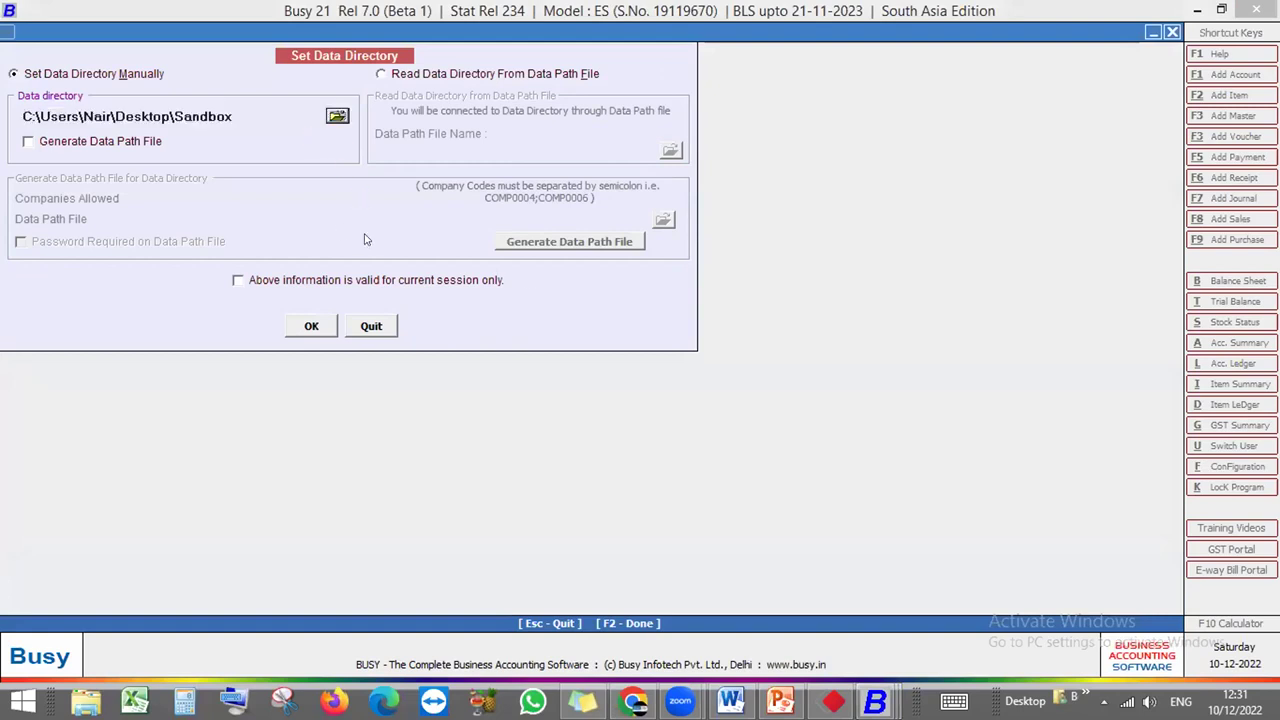
click(580, 310)
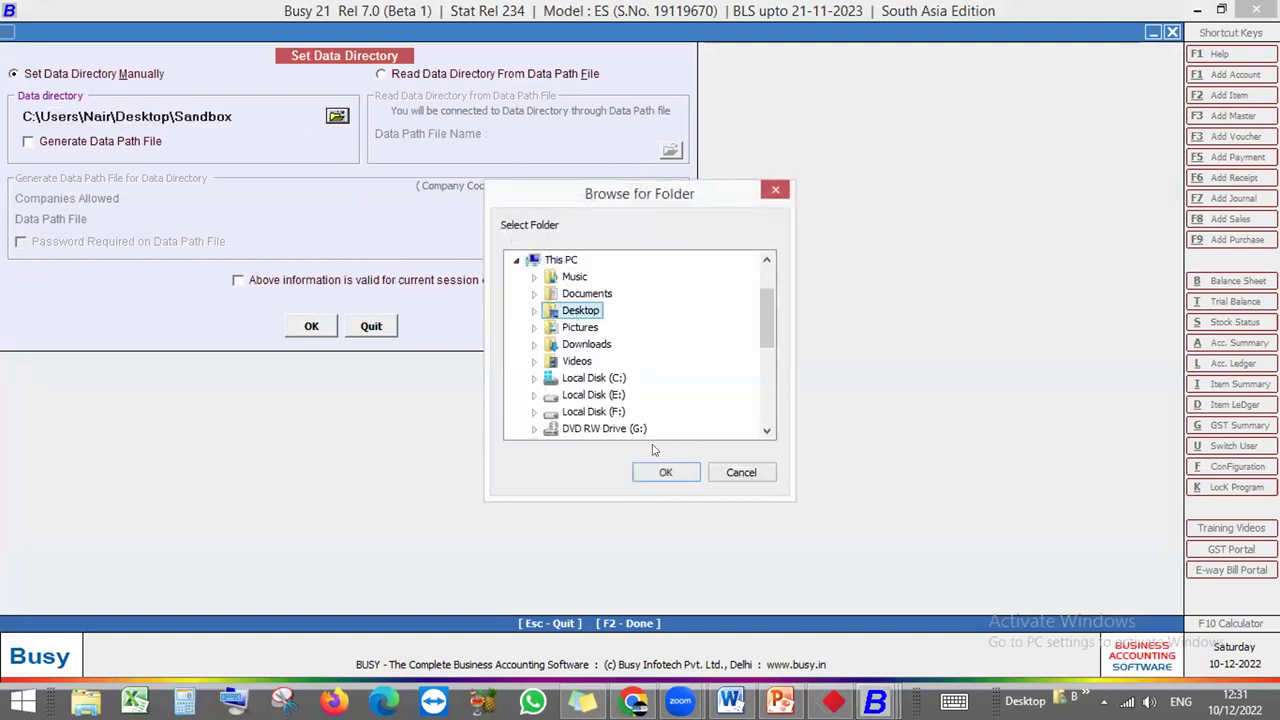
click(663, 472)
click(326, 324)
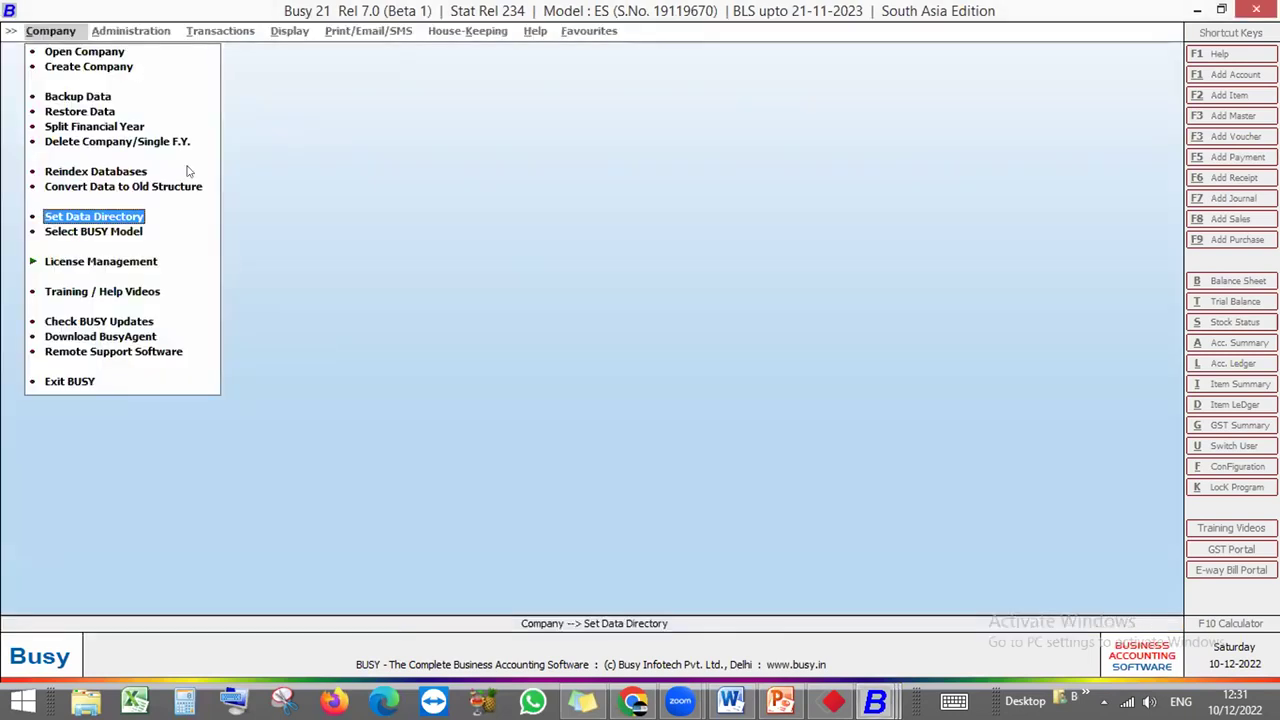
Try to open a company from the Desktop data directory and go through the options offered for company creation, data path and training videos
click(92, 53)
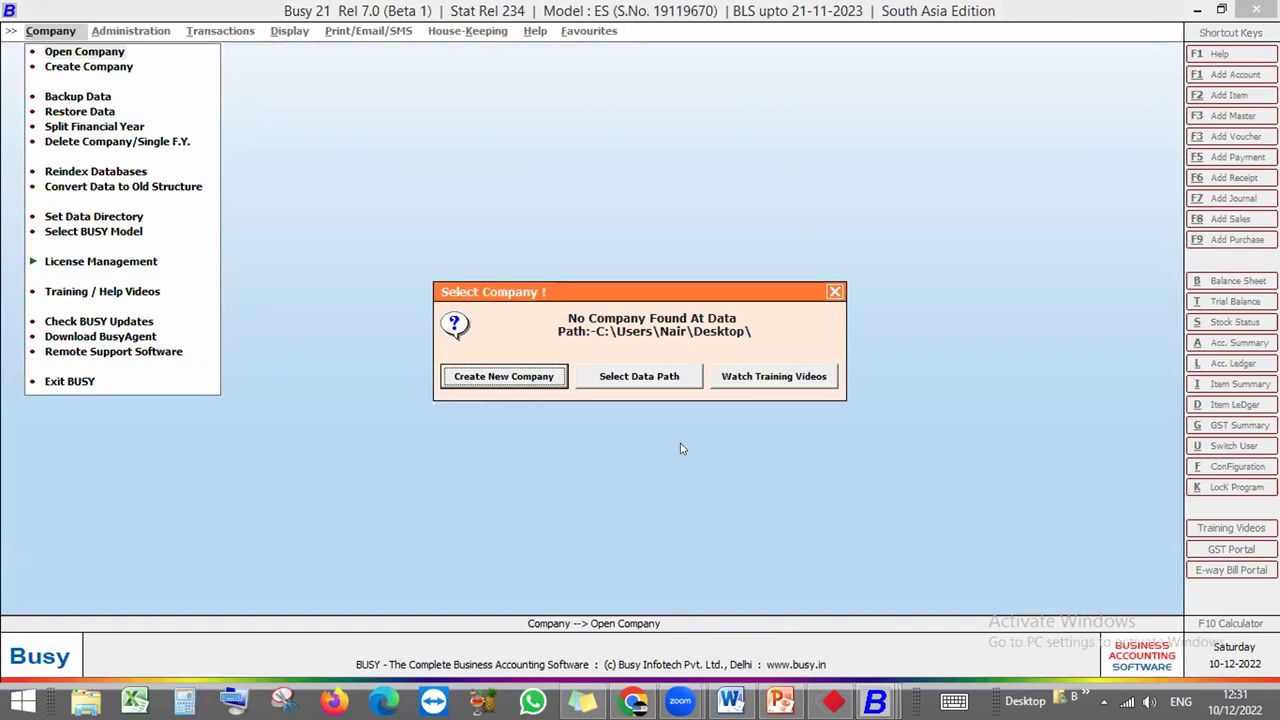
key(Tab)
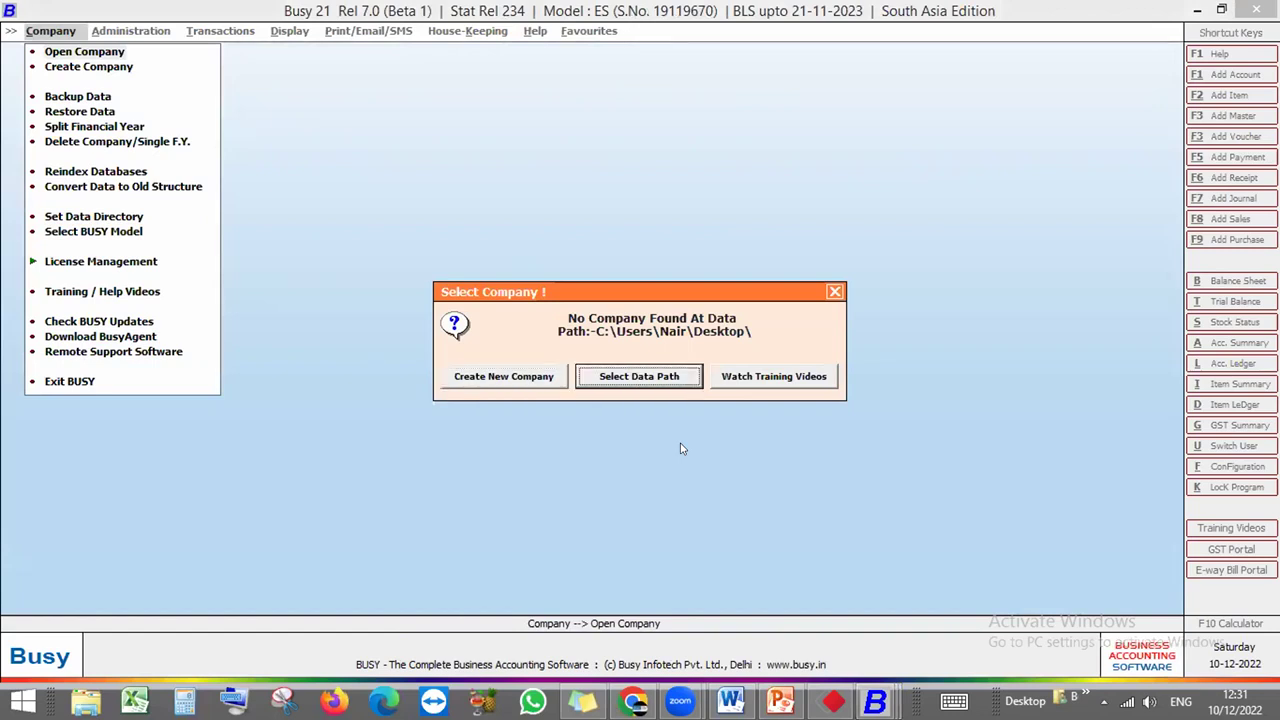
key(Tab)
key(shift+Tab)
key(shift+Tab)
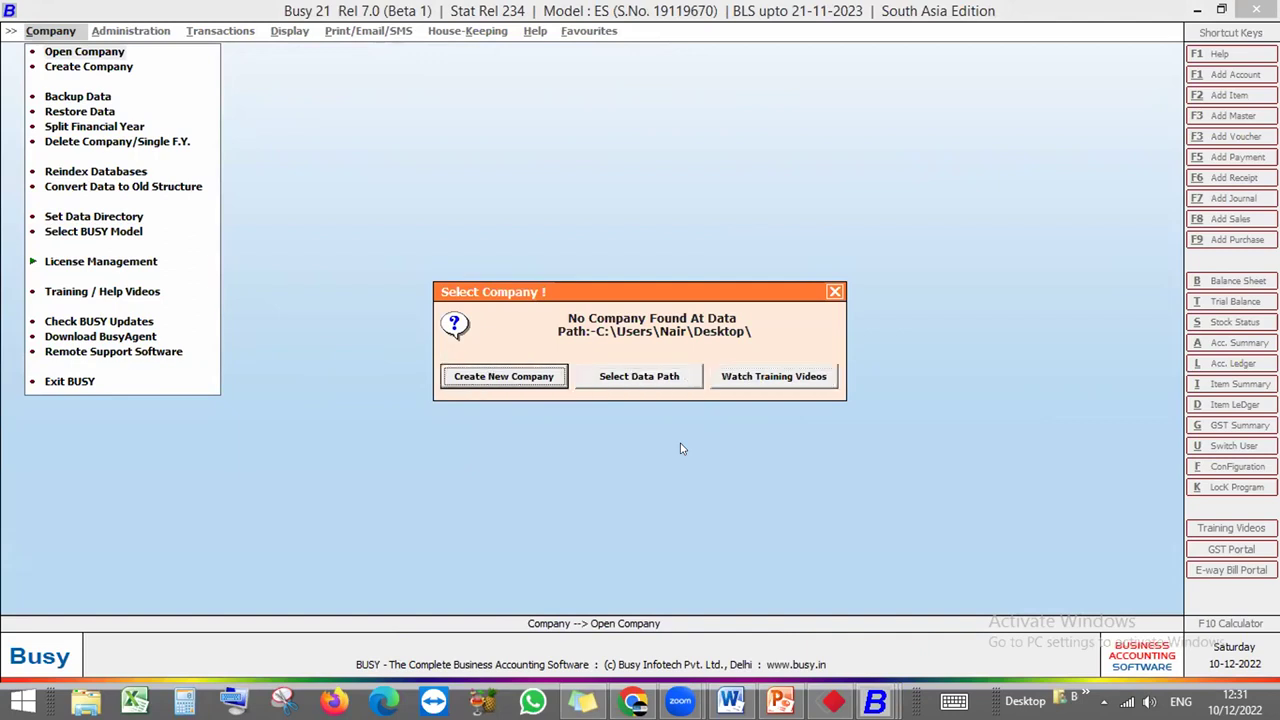
key(Tab)
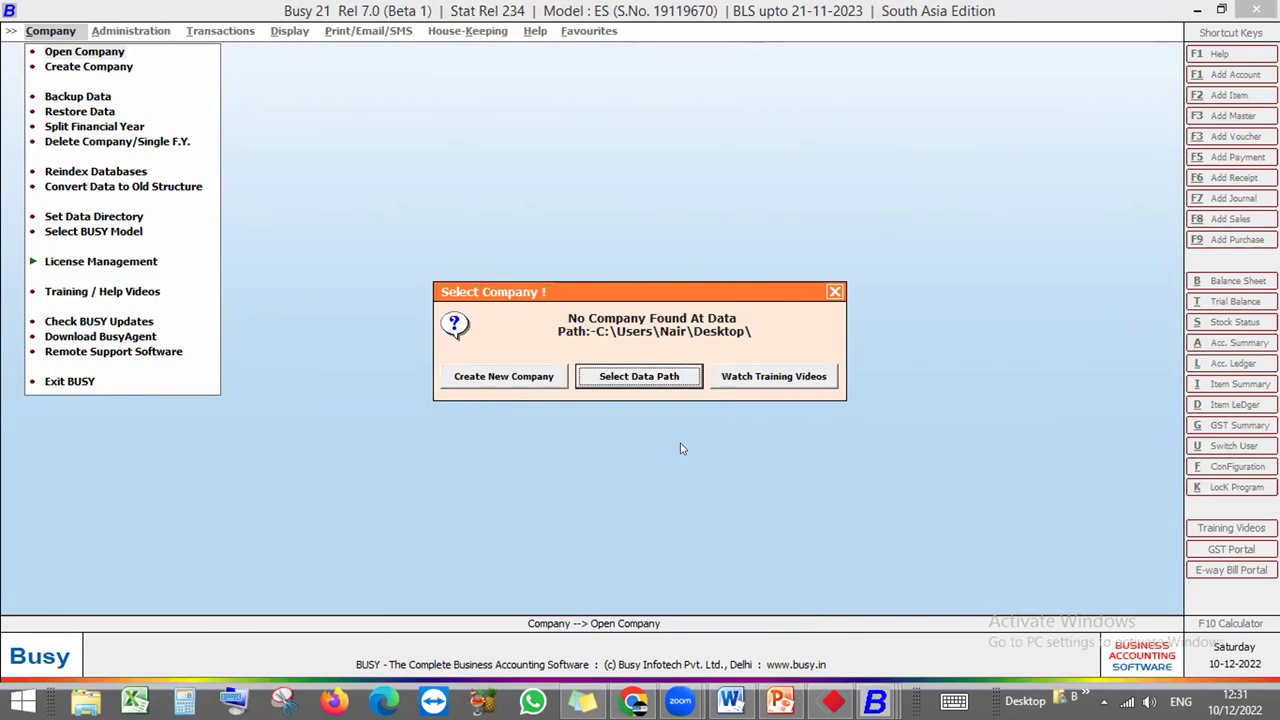
key(Escape)
Set the data directory to the Sandbox folder on the Desktop
key(Down)
key(Down)
key(Down)
key(Down)
key(Down)
key(Down)
key(Down)
key(Down)
key(Return)
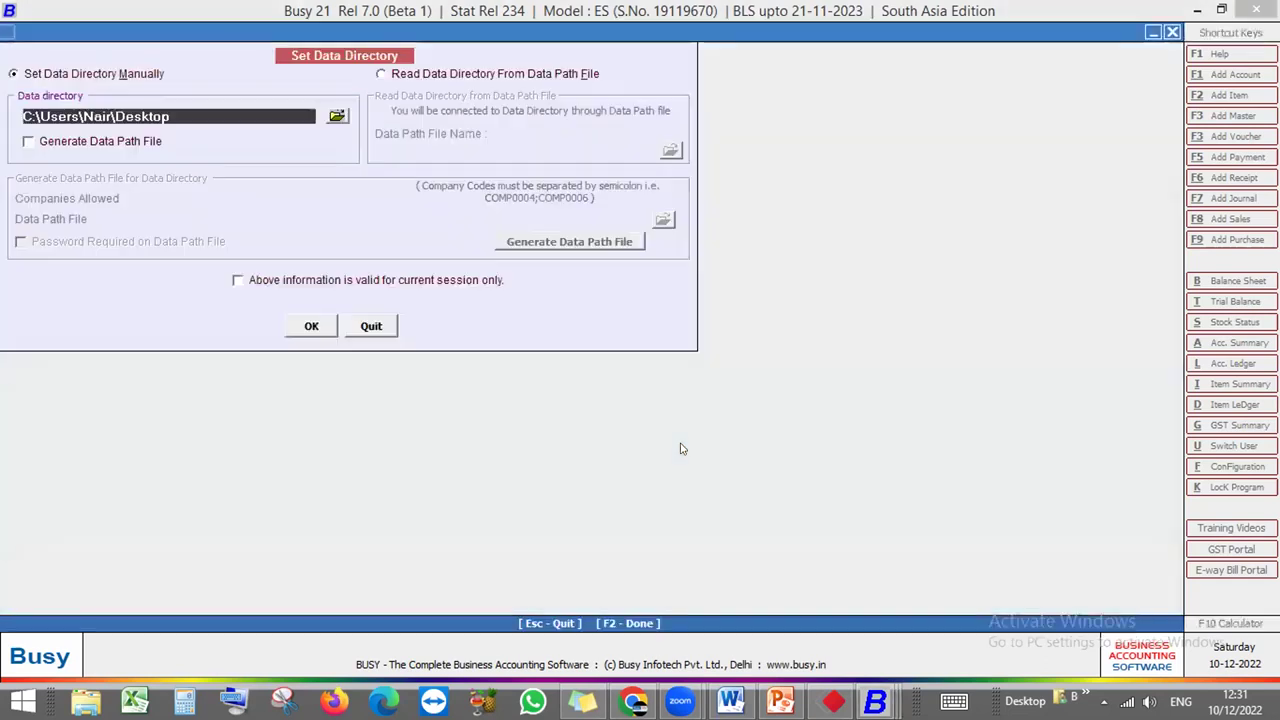
click(337, 116)
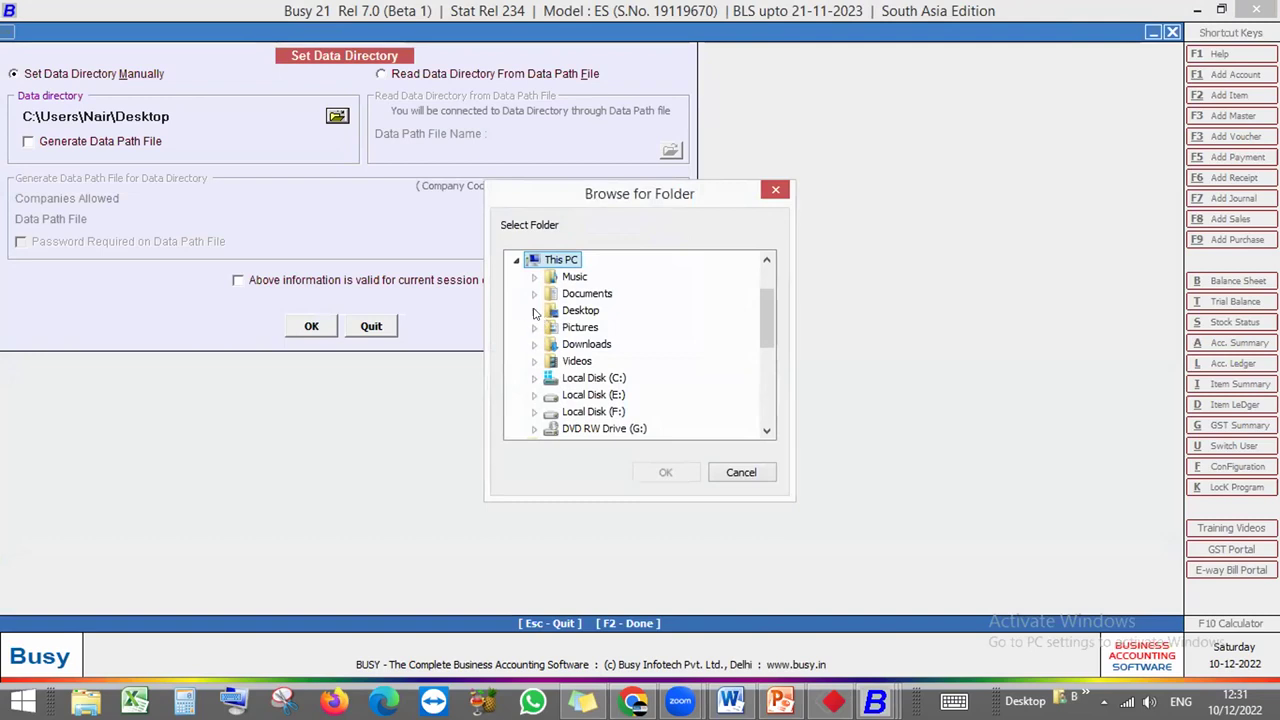
click(534, 311)
click(600, 428)
click(665, 472)
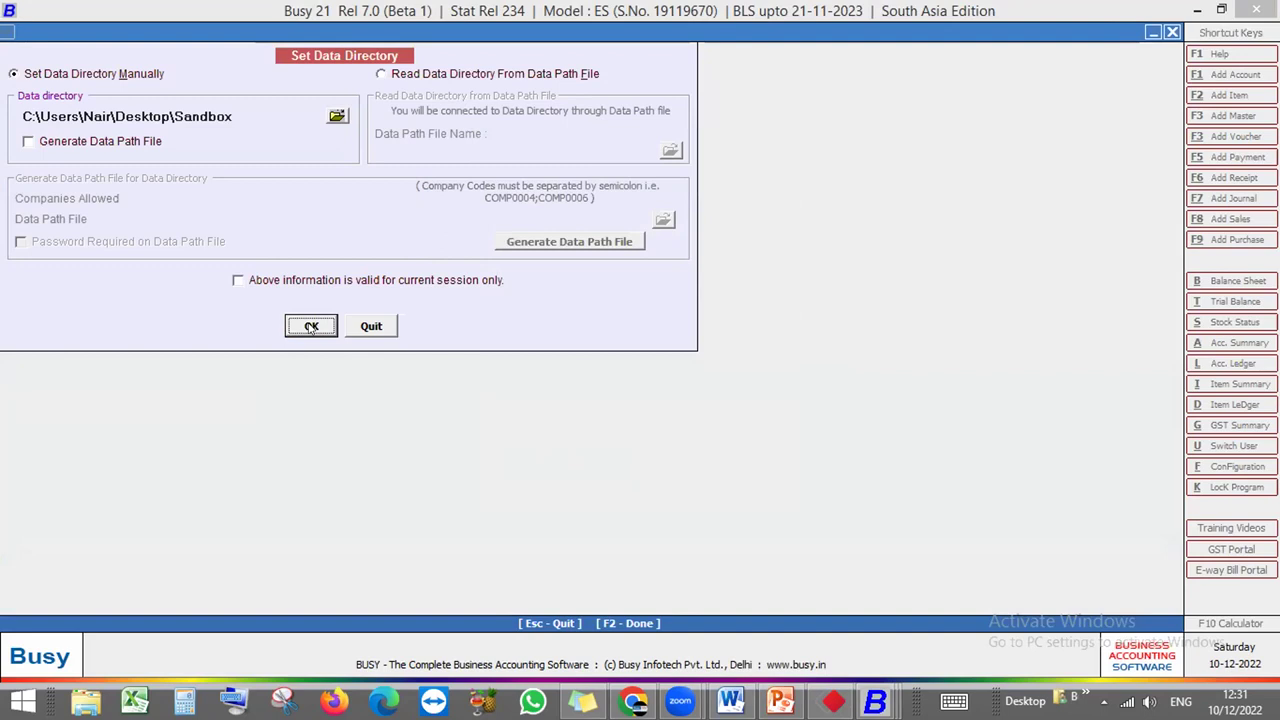
click(305, 336)
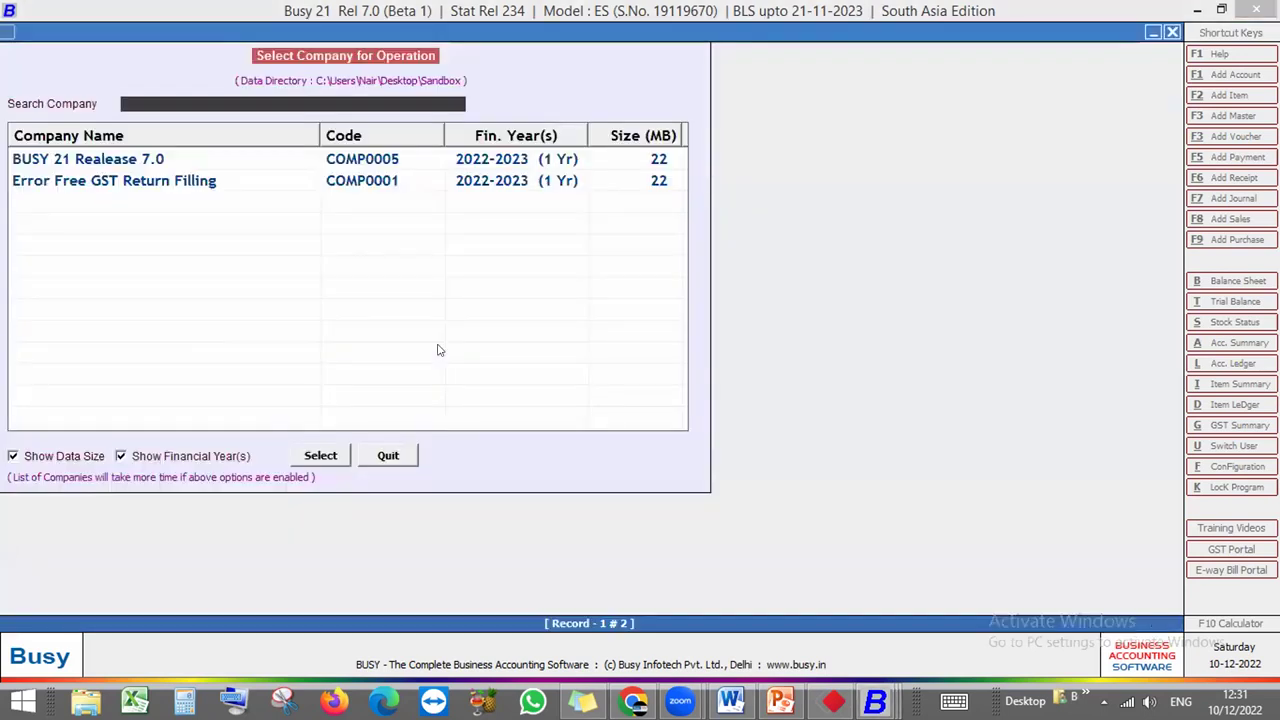
Open the company BUSY 21 Realease 7.0 and log in with the user name A
key(Return)
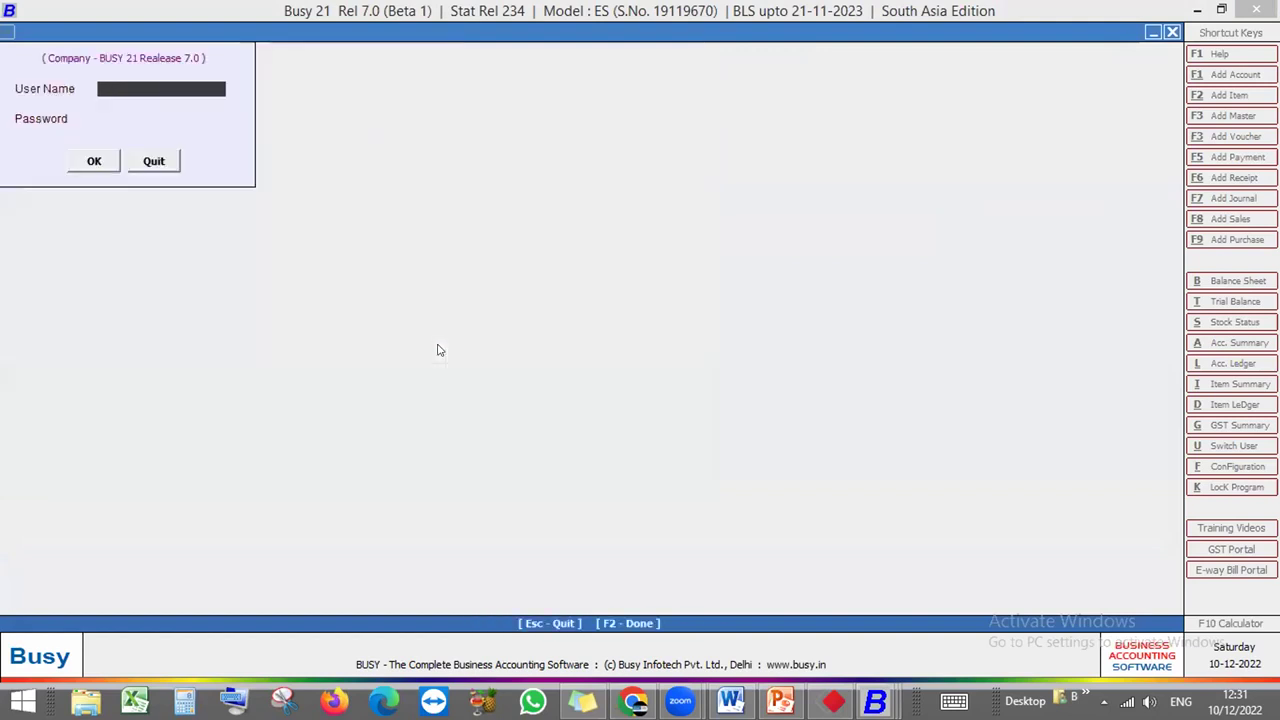
text(A)
key(Return)
key(Return)
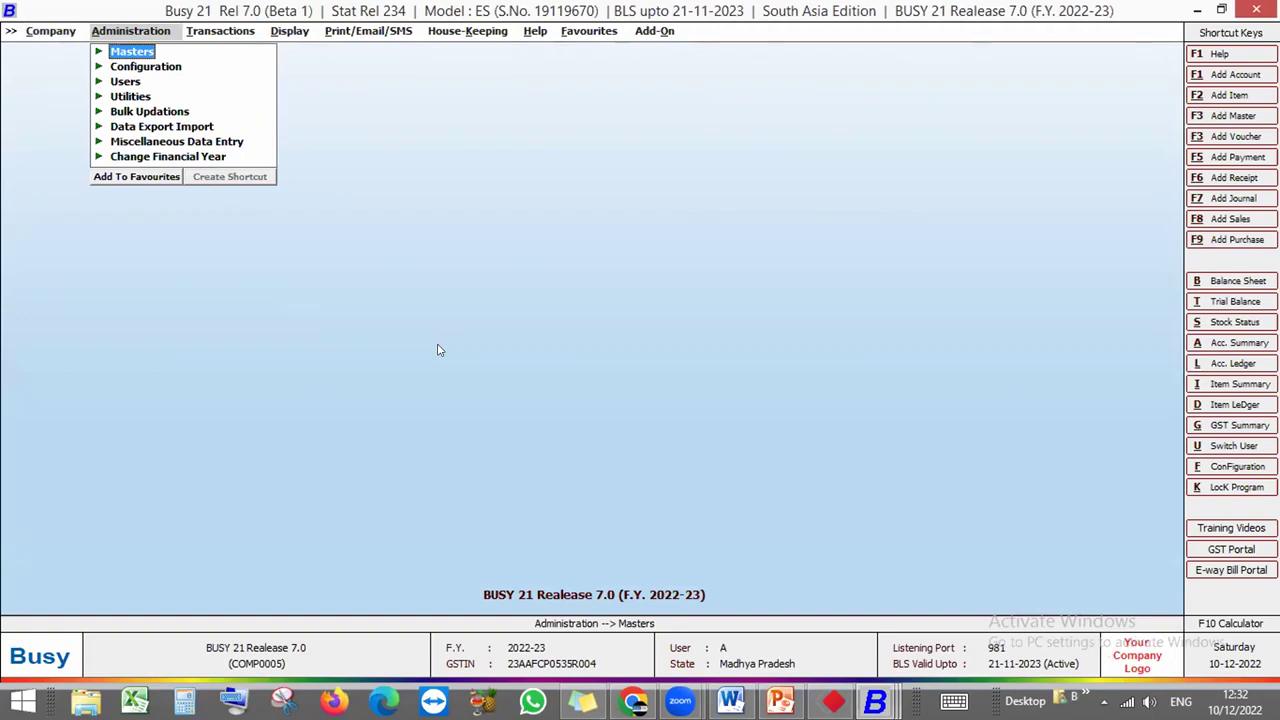
Generate the bill-wise Bills Receivable (FIFO Basis) report for all parties as on 09-12-2022
key(Right)
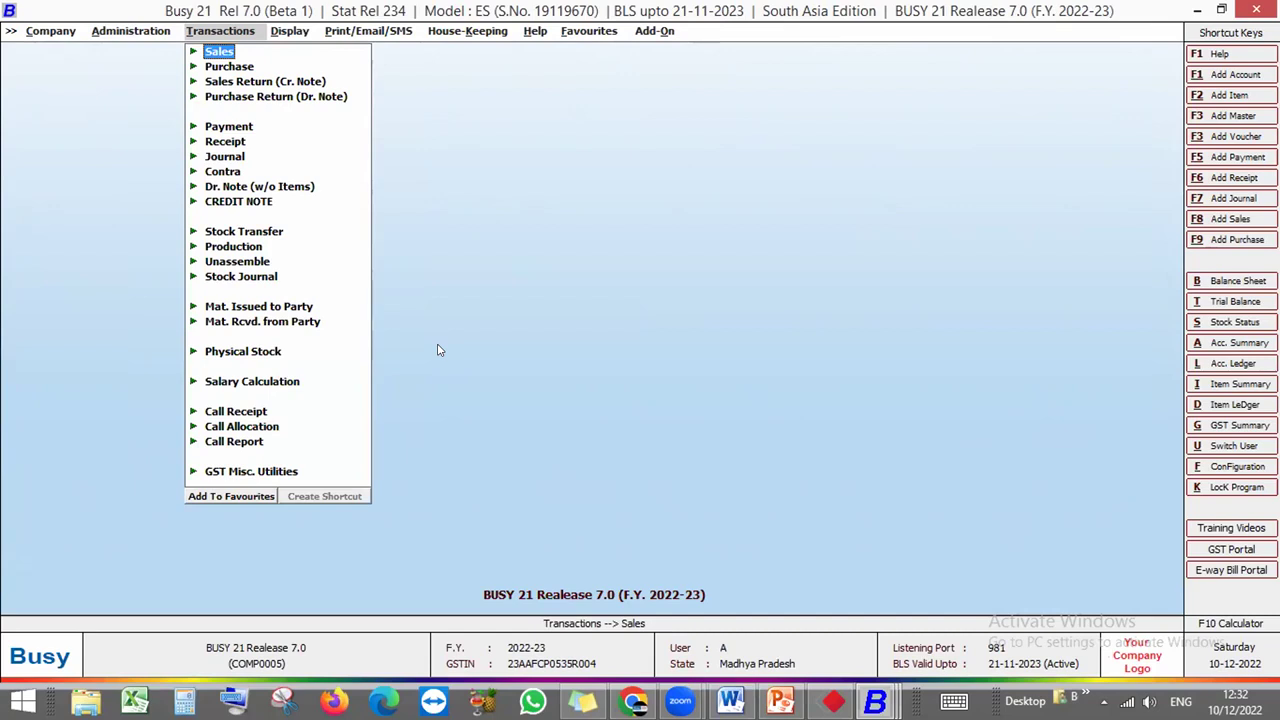
key(Right)
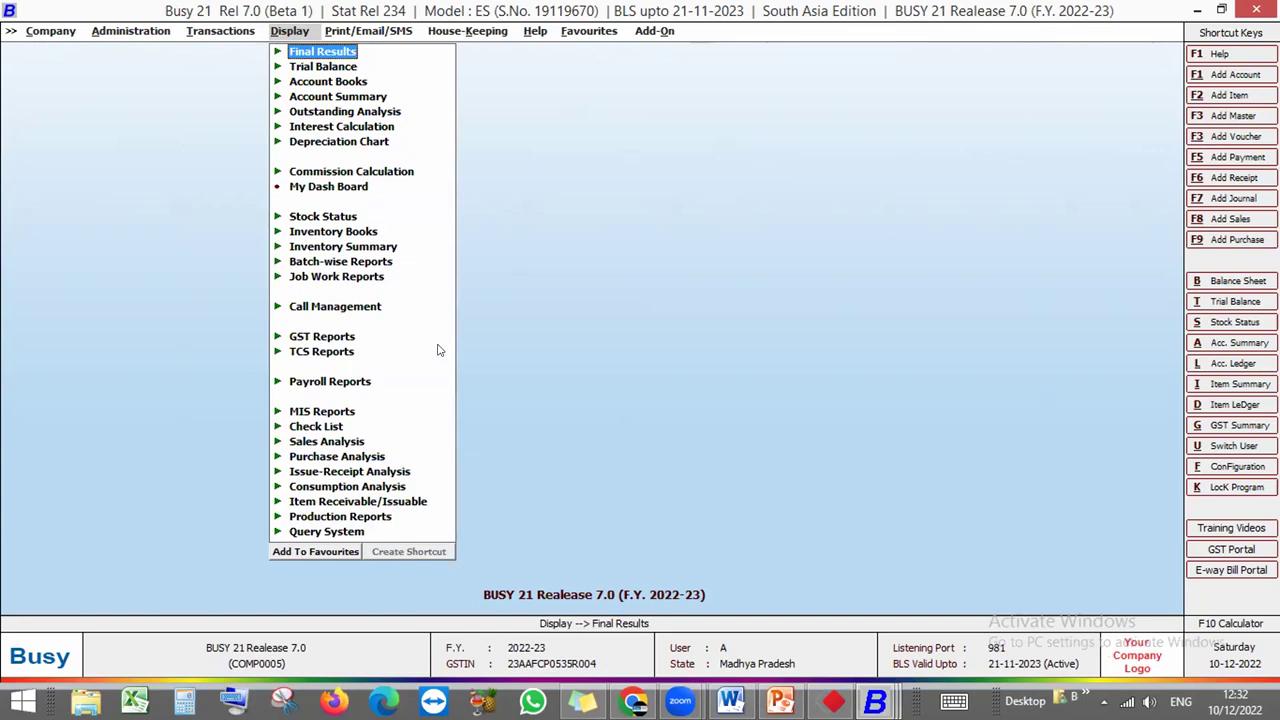
key(Down)
key(Down)
key(Down)
key(Down)
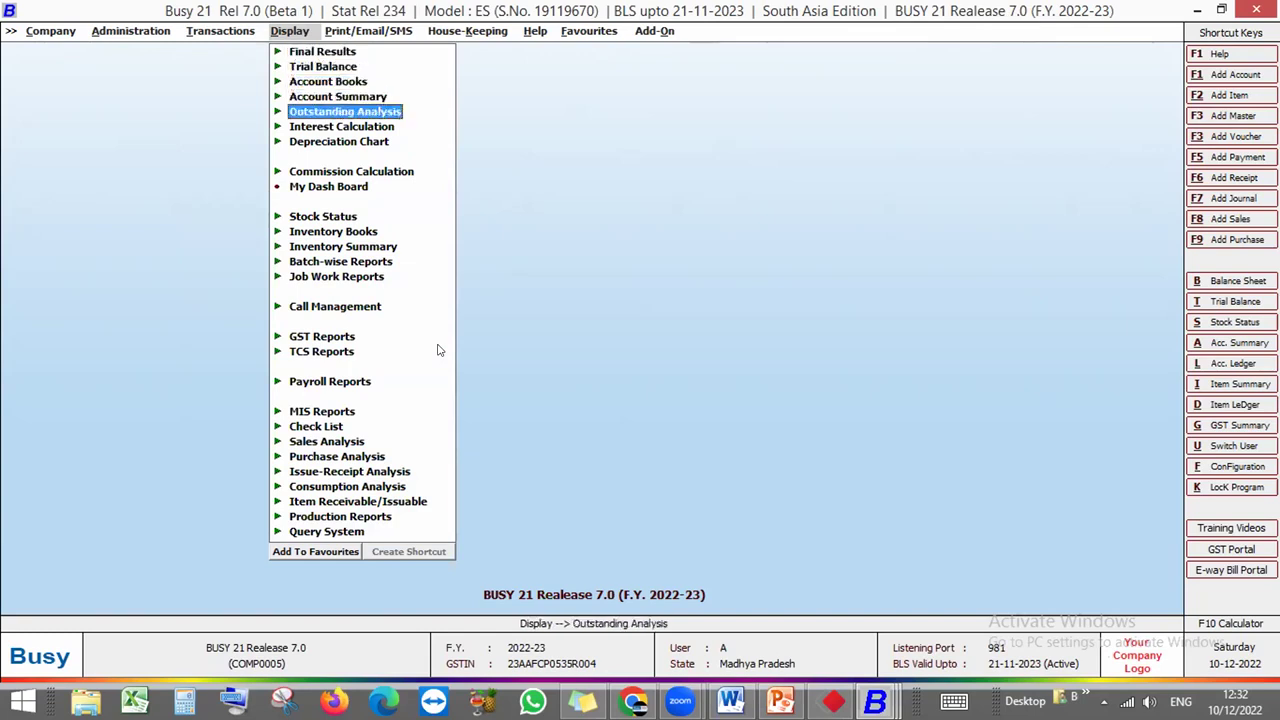
key(Return)
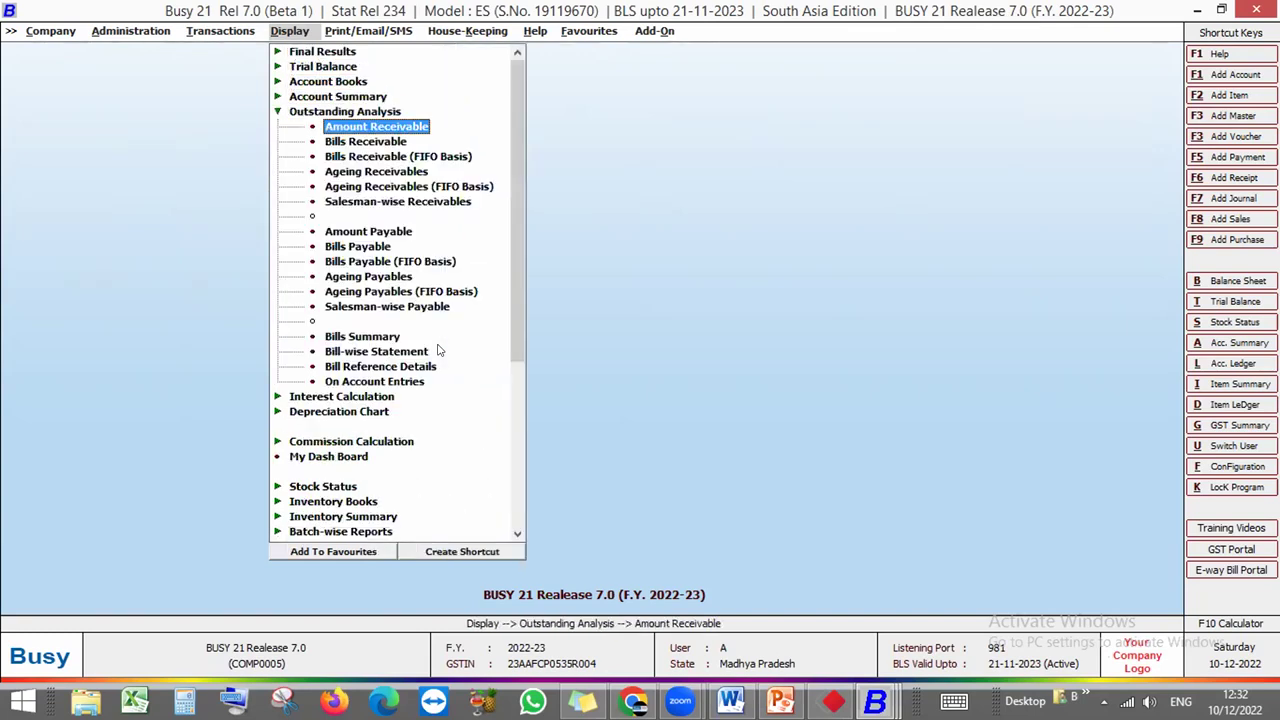
key(Down)
key(Down)
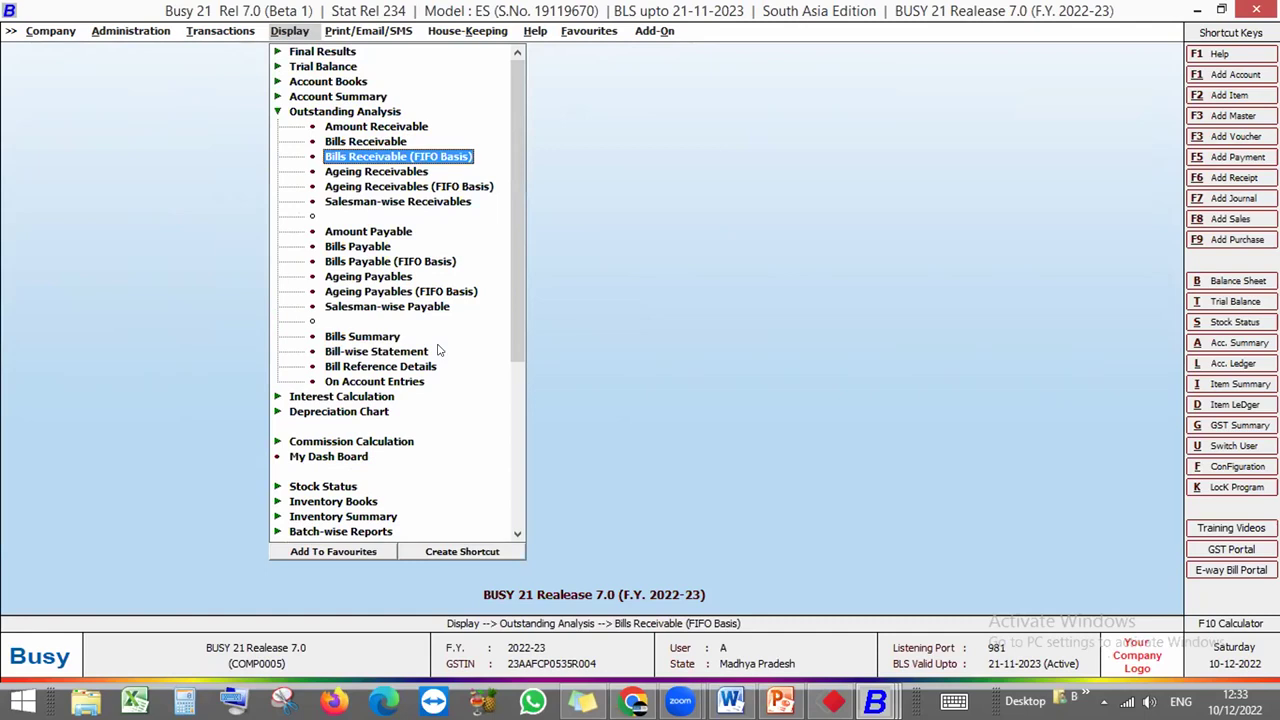
key(Return)
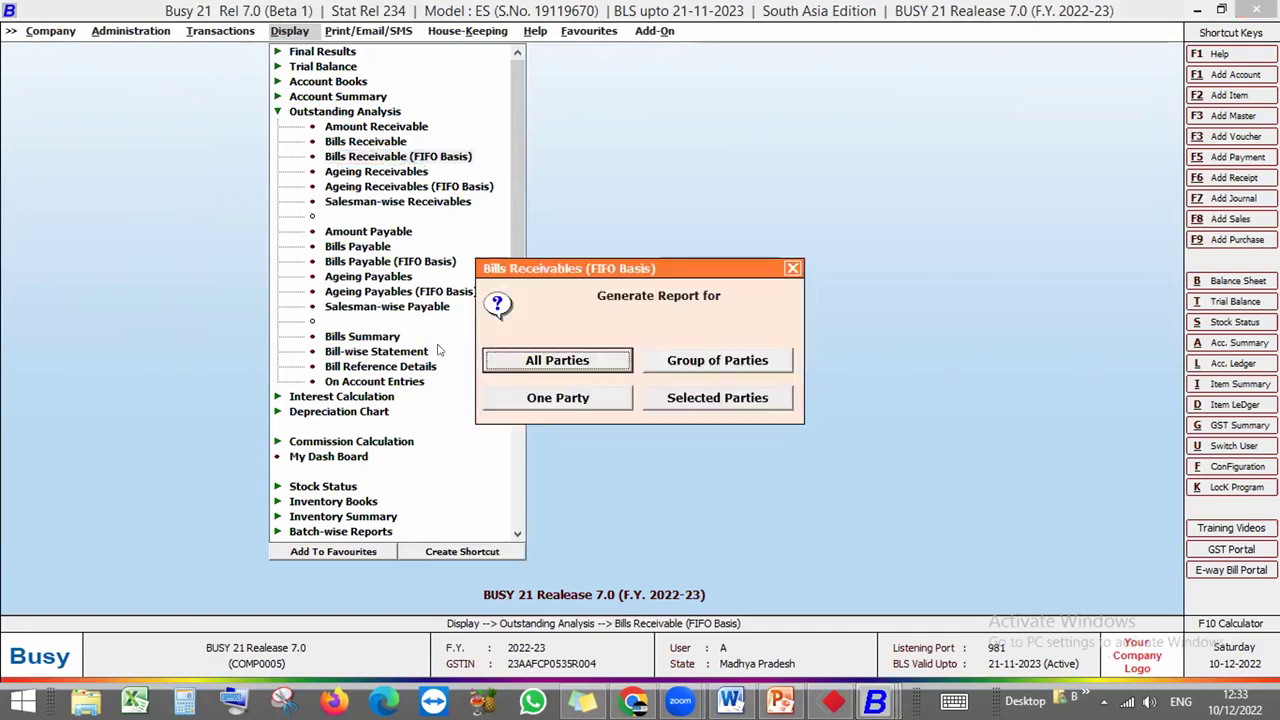
key(Return)
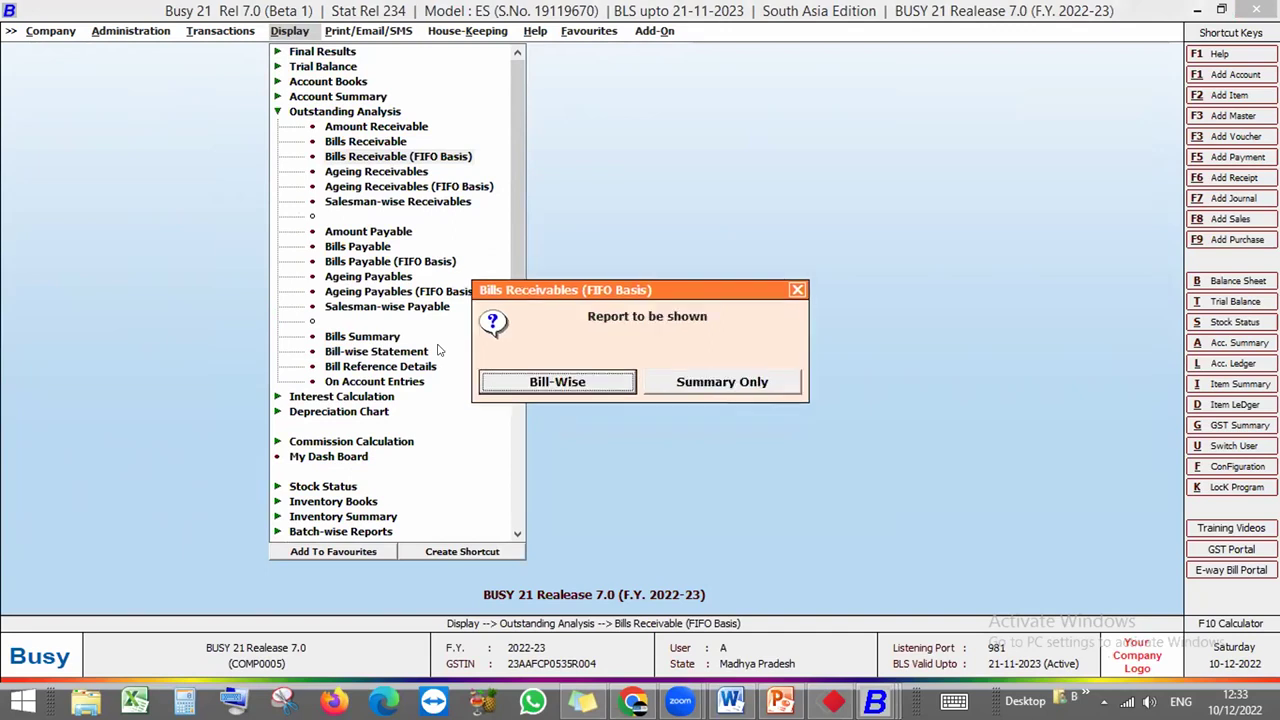
key(Return)
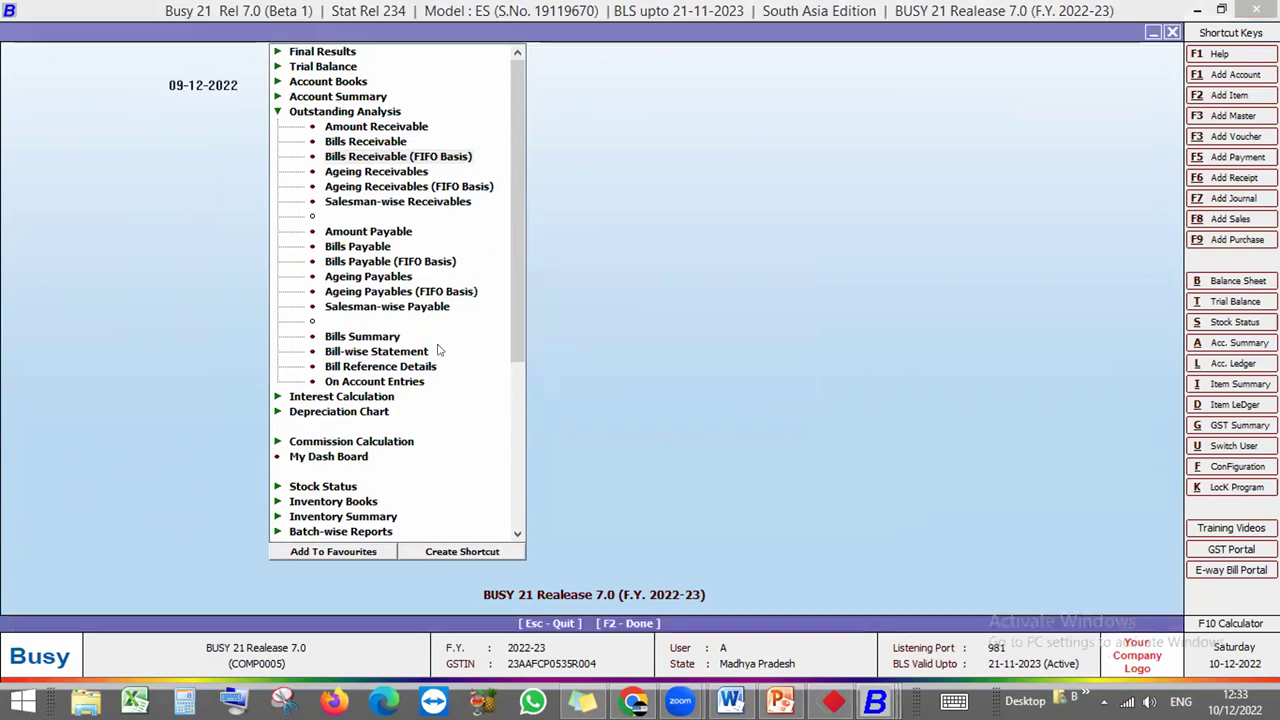
key(F2)
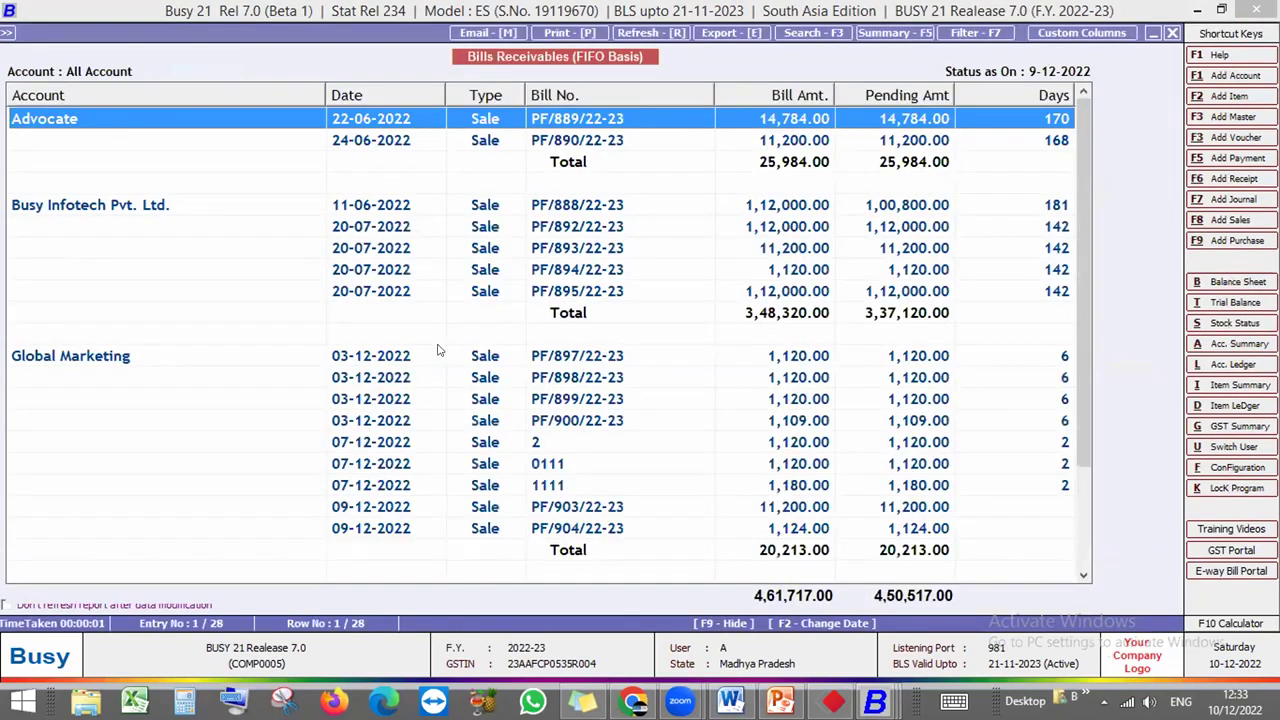
Examine the pending bills of each party in the Bills Receivables (FIFO Basis) report, then close it
key(Down)
key(Down)
key(Down)
key(Down)
key(Down)
key(Down)
key(Down)
key(Down)
key(Down)
key(Down)
key(Down)
key(Down)
key(Down)
key(Down)
key(Down)
key(Down)
key(Down)
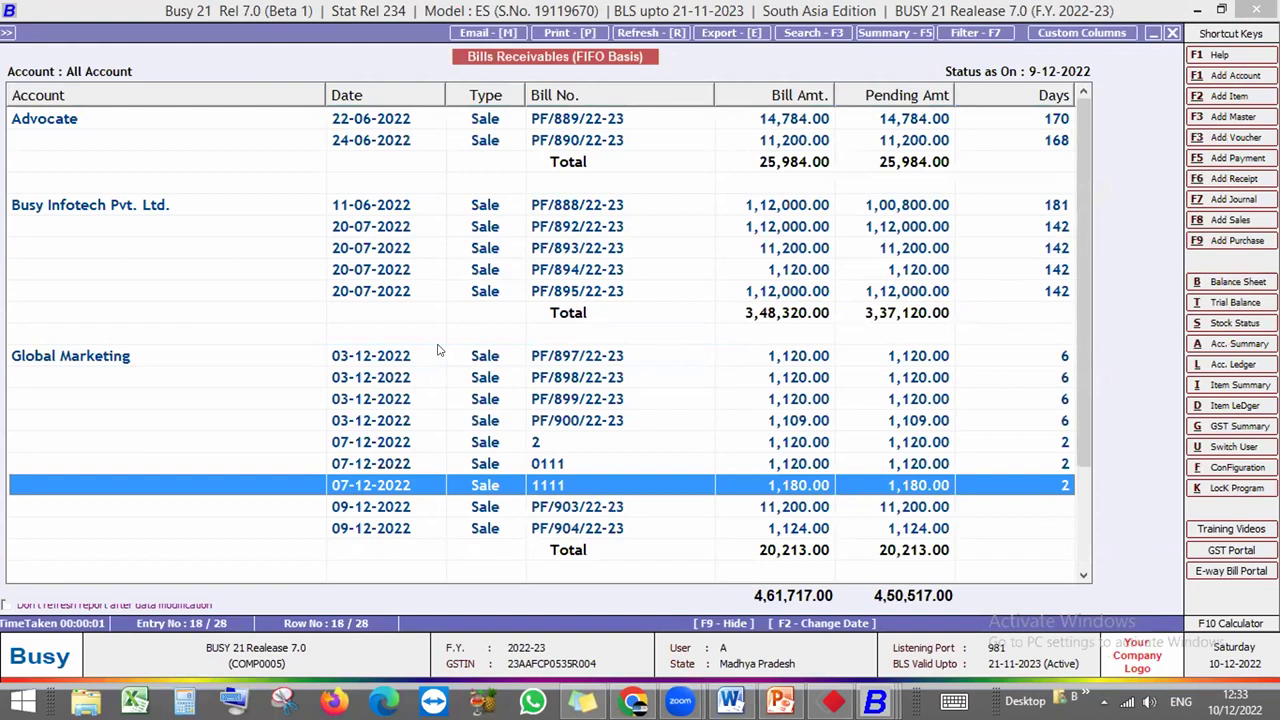
key(Escape)
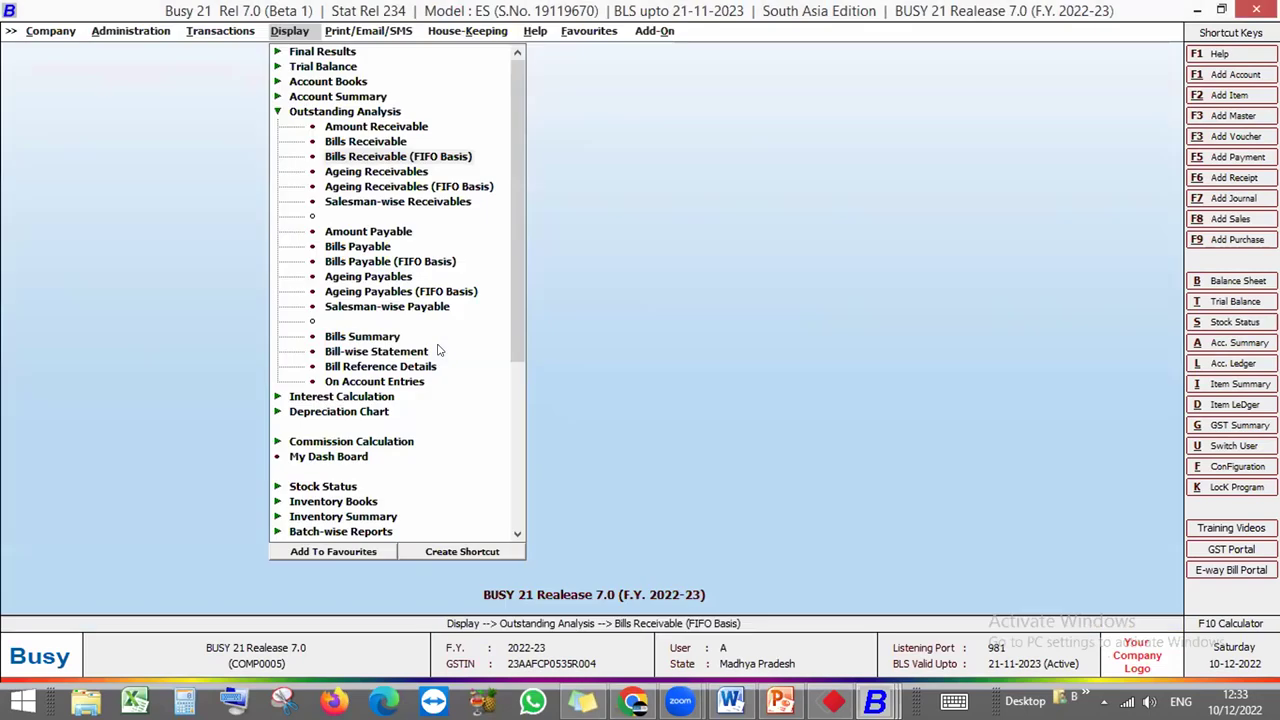
key(Escape)
Locate the Bills Payable (FIFO Basis) report among the outstanding analysis reports without opening it
key(Down)
key(Down)
key(Down)
key(Down)
key(Down)
key(Down)
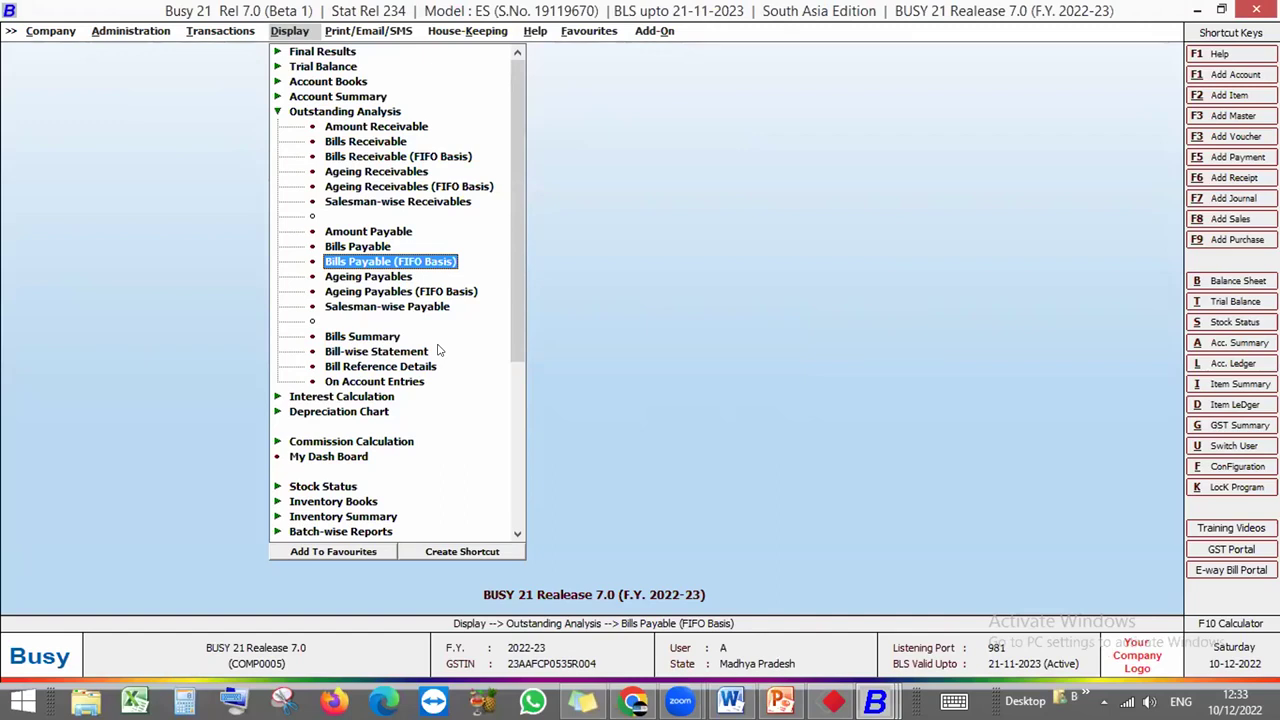
key(Escape)
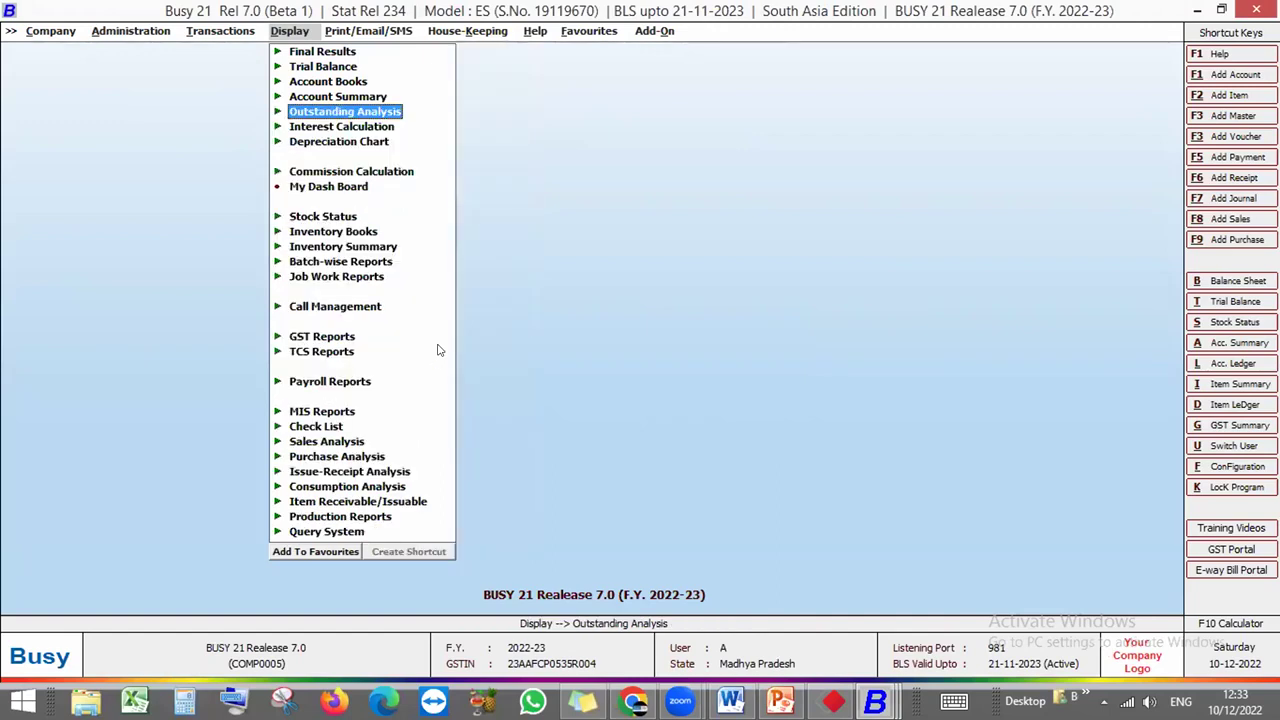
View the Unmoved Accounts report for all accounts from 1-4-2022 to 9-12-2022, then close it
key(Down)
key(Up)
key(Up)
key(Return)
key(Down)
key(Down)
key(Down)
key(Down)
key(Down)
key(Down)
key(Down)
key(Down)
key(Down)
key(Down)
key(Down)
key(Up)
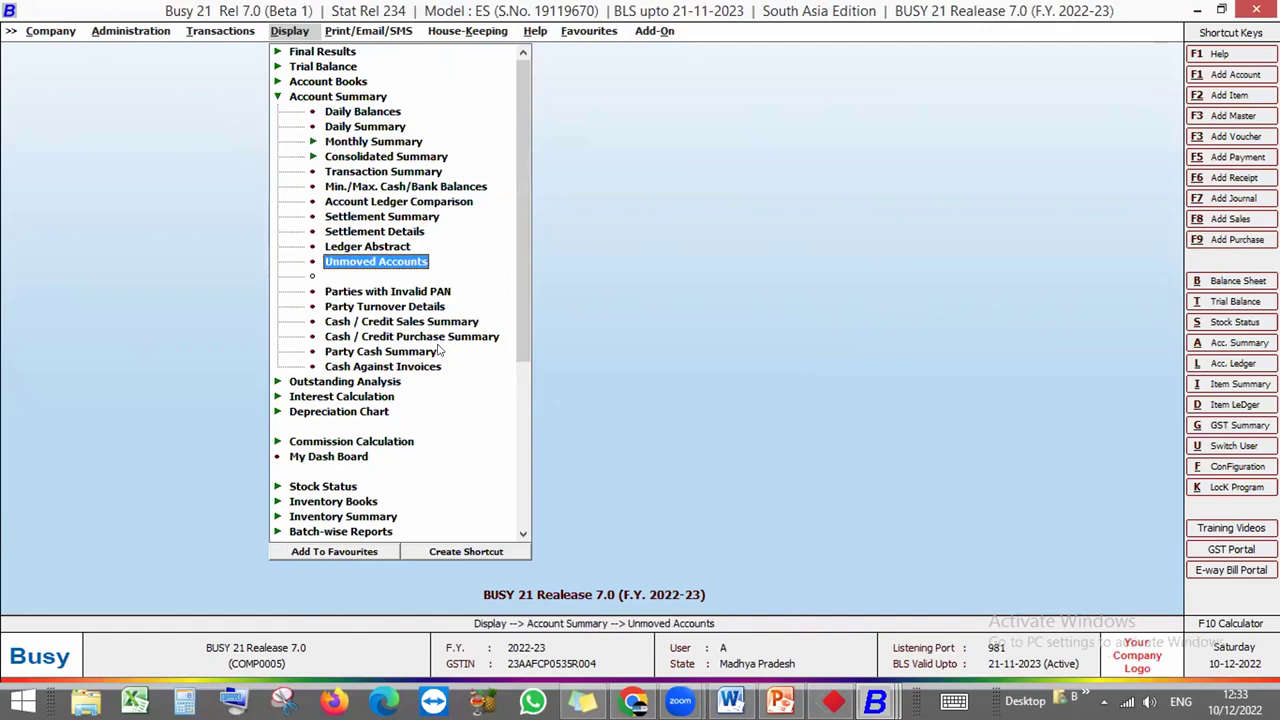
key(Return)
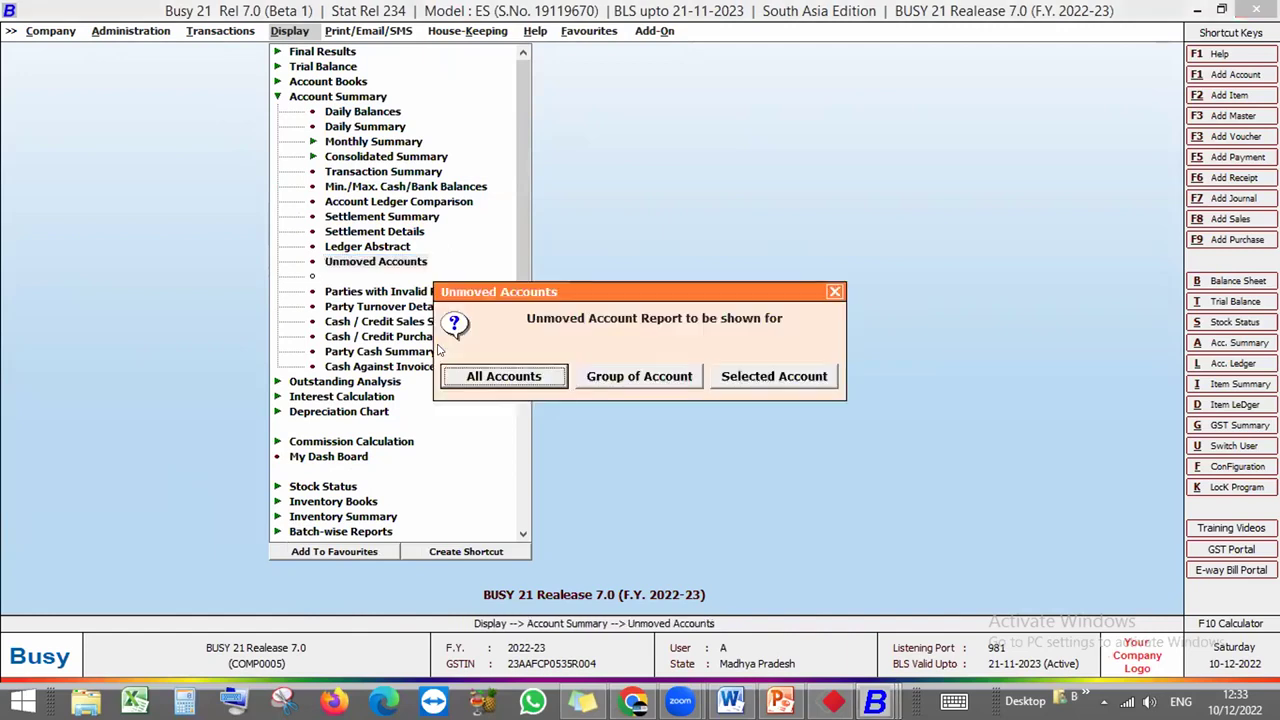
key(Escape)
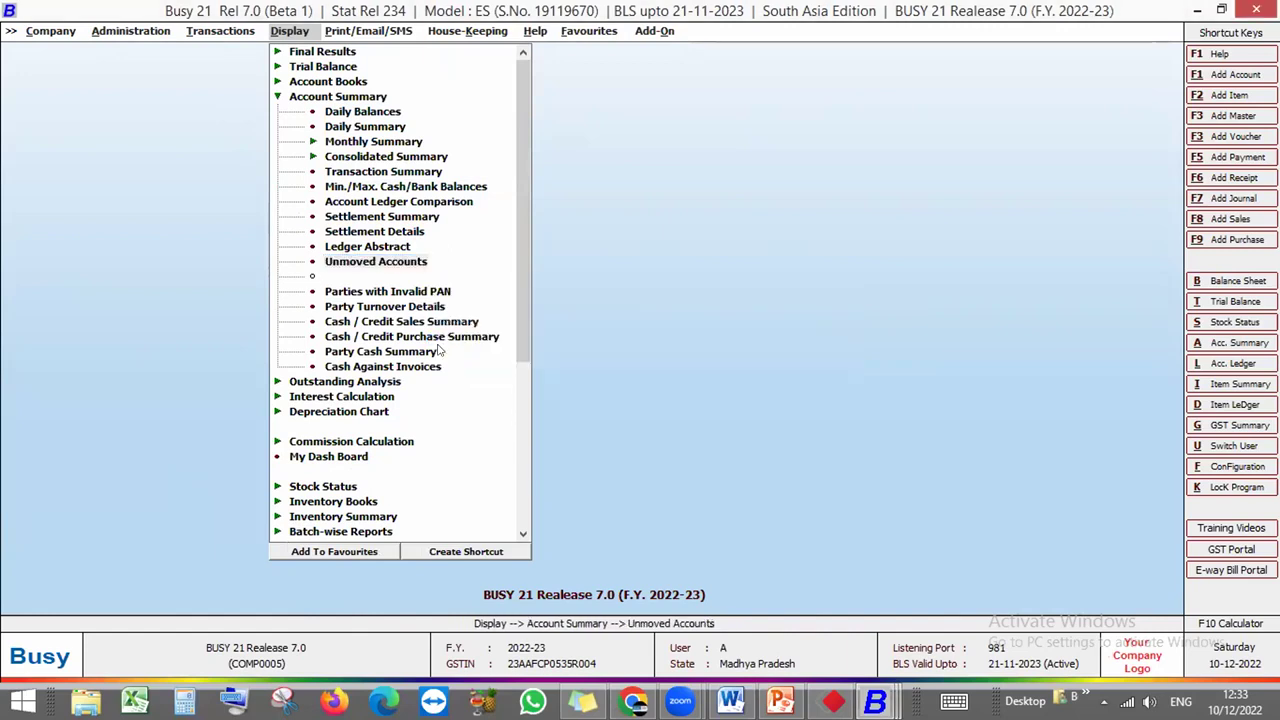
key(F2)
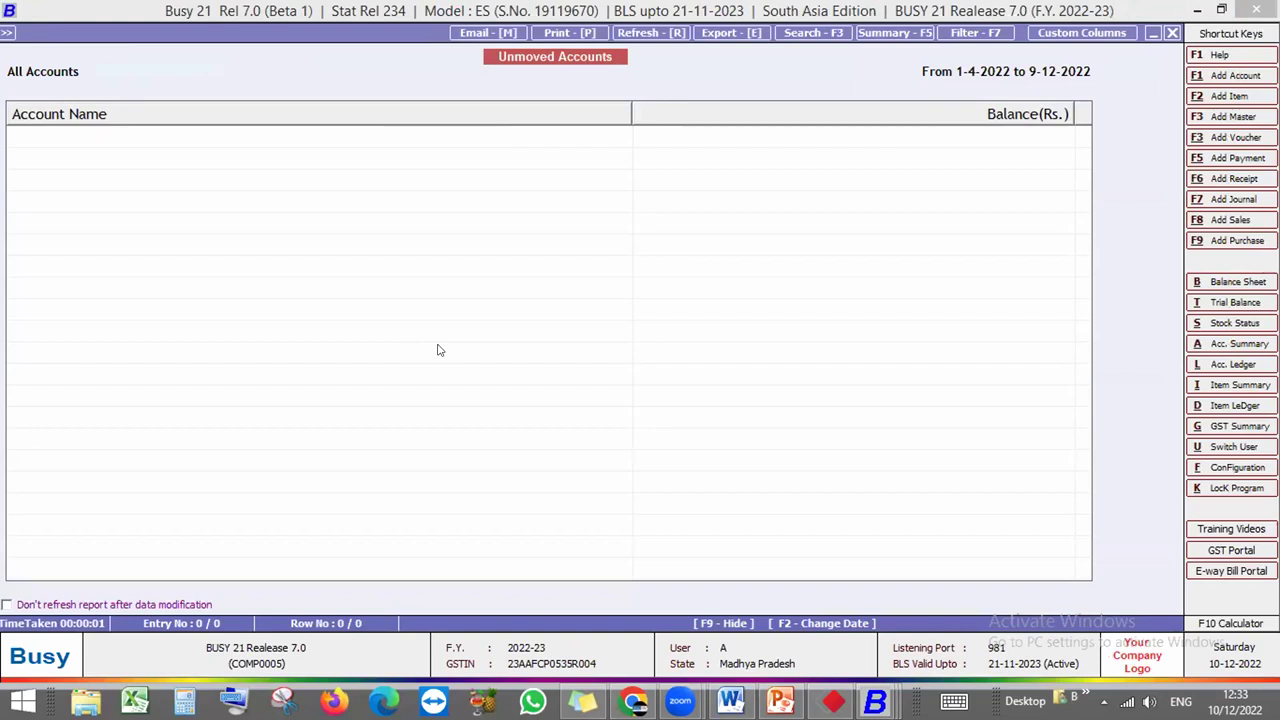
key(Escape)
key(Escape)
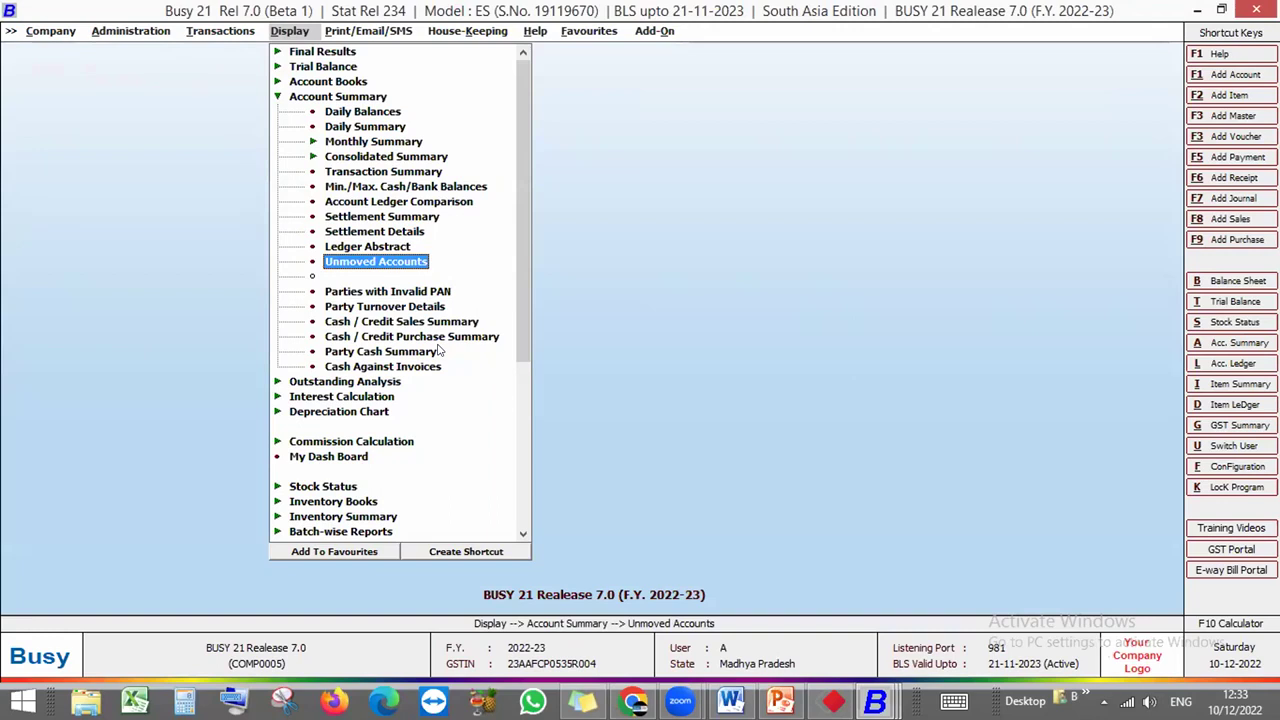
Open the Multi Company Results window from the MIS reports
key(Escape)
key(Left)
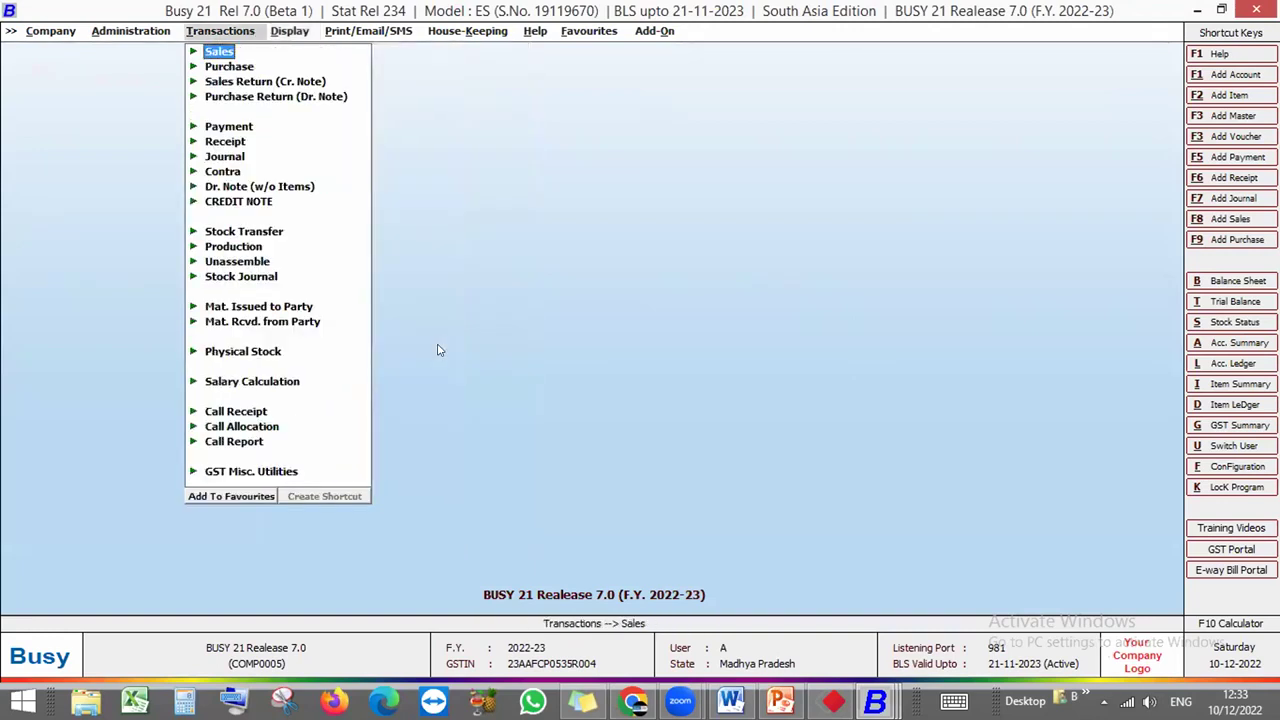
key(Right)
key(Down)
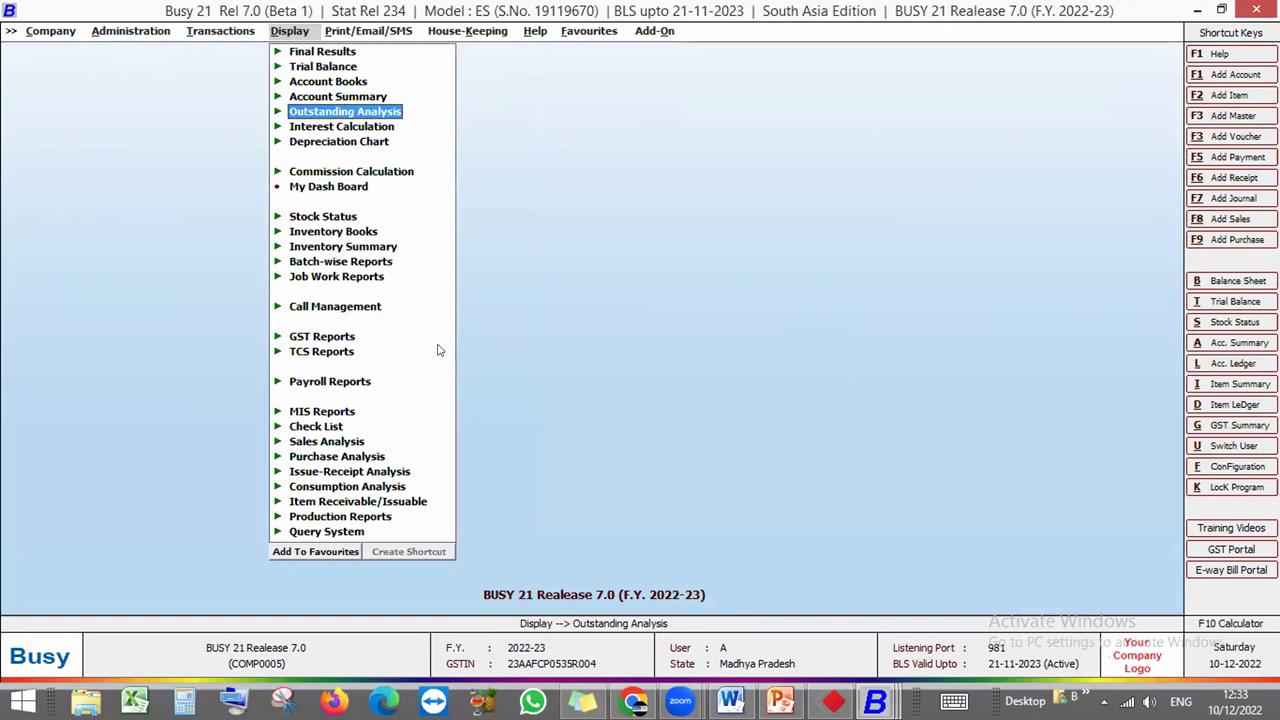
key(Down)
key(Down)
key(Down)
key(Down)
key(Down)
key(Down)
key(Down)
key(Down)
key(Down)
key(Down)
key(Down)
key(Down)
key(Down)
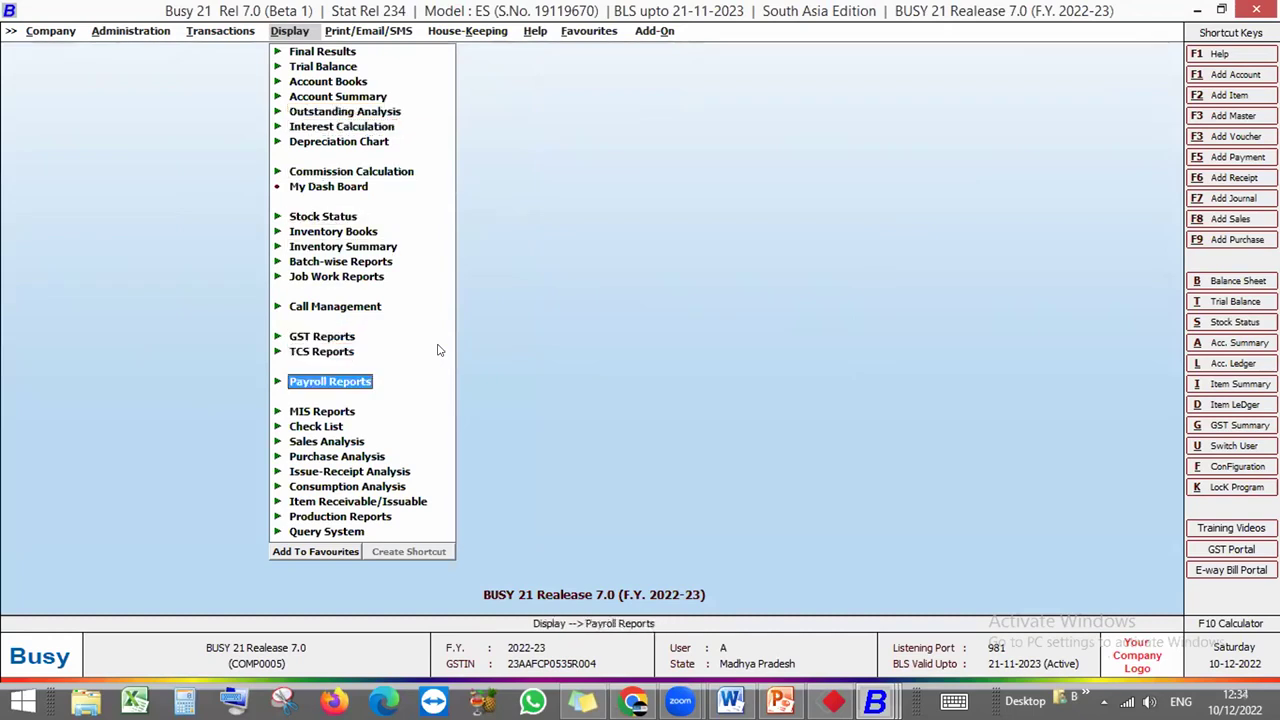
key(Down)
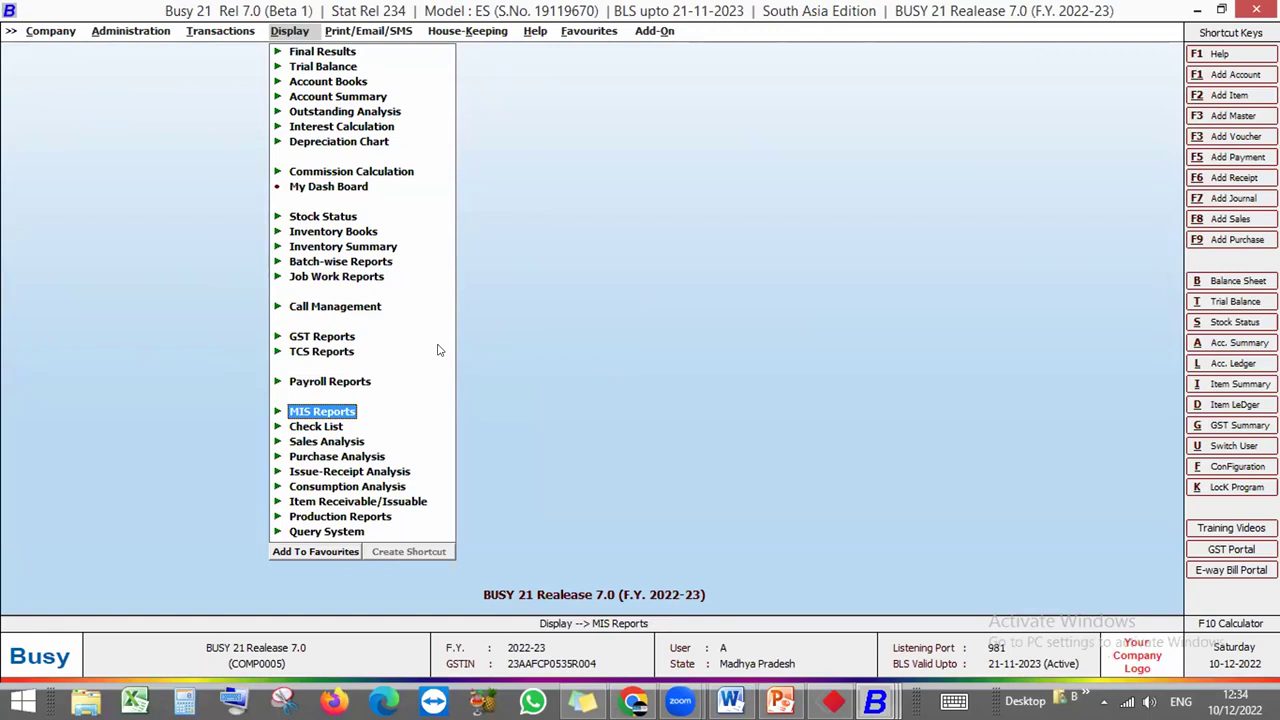
key(Return)
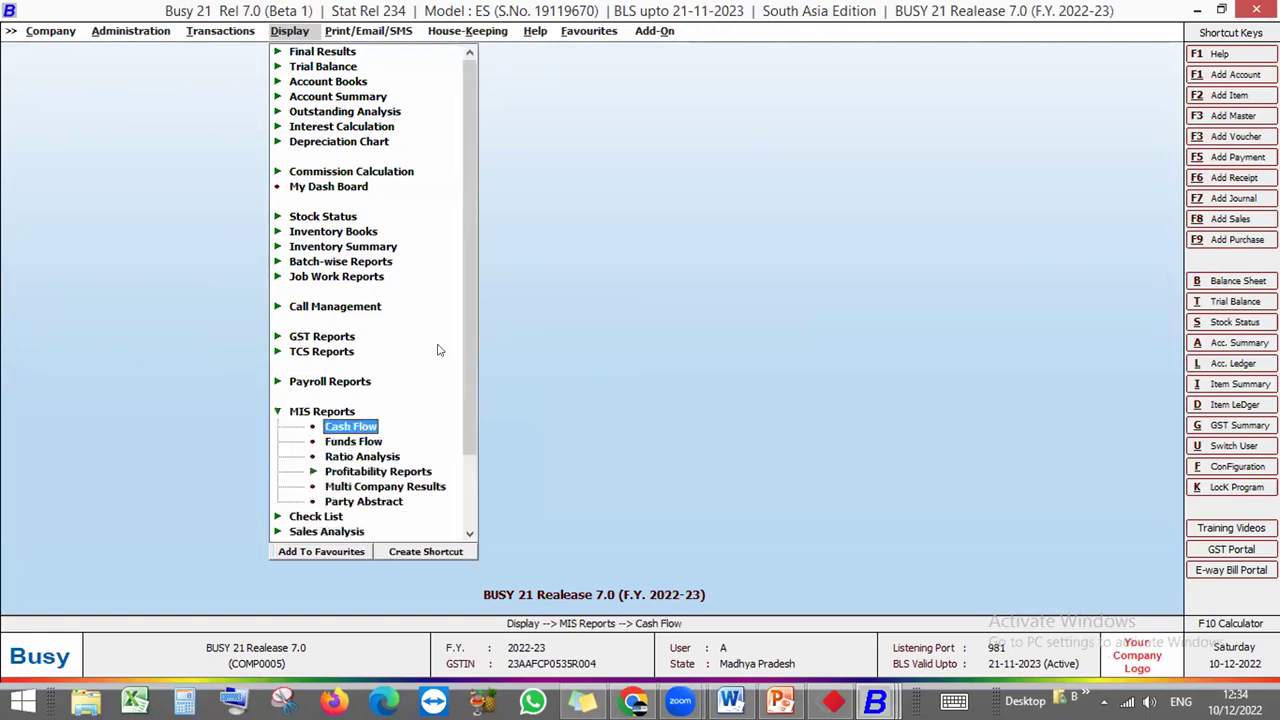
key(Down)
key(Down)
key(Down)
key(Down)
key(Return)
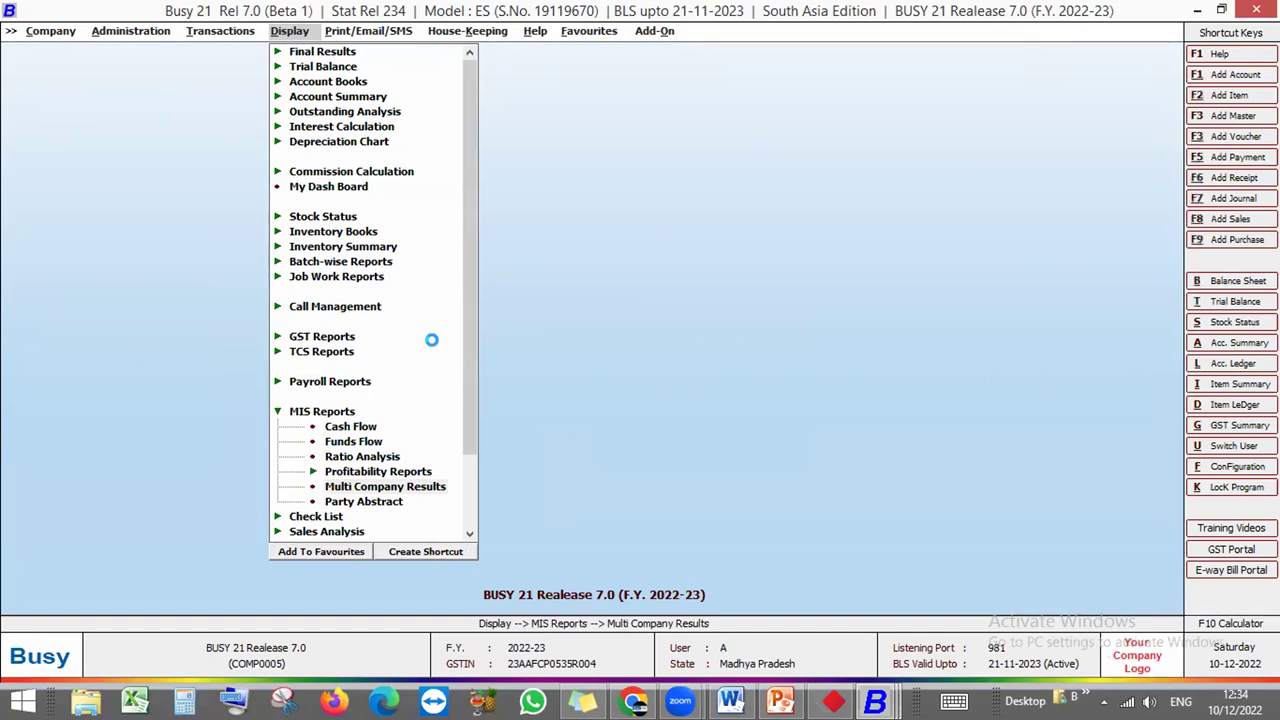
Include the company Error Free GST Return Filling in the multi-company selection, then close the window without generating a report
key(space)
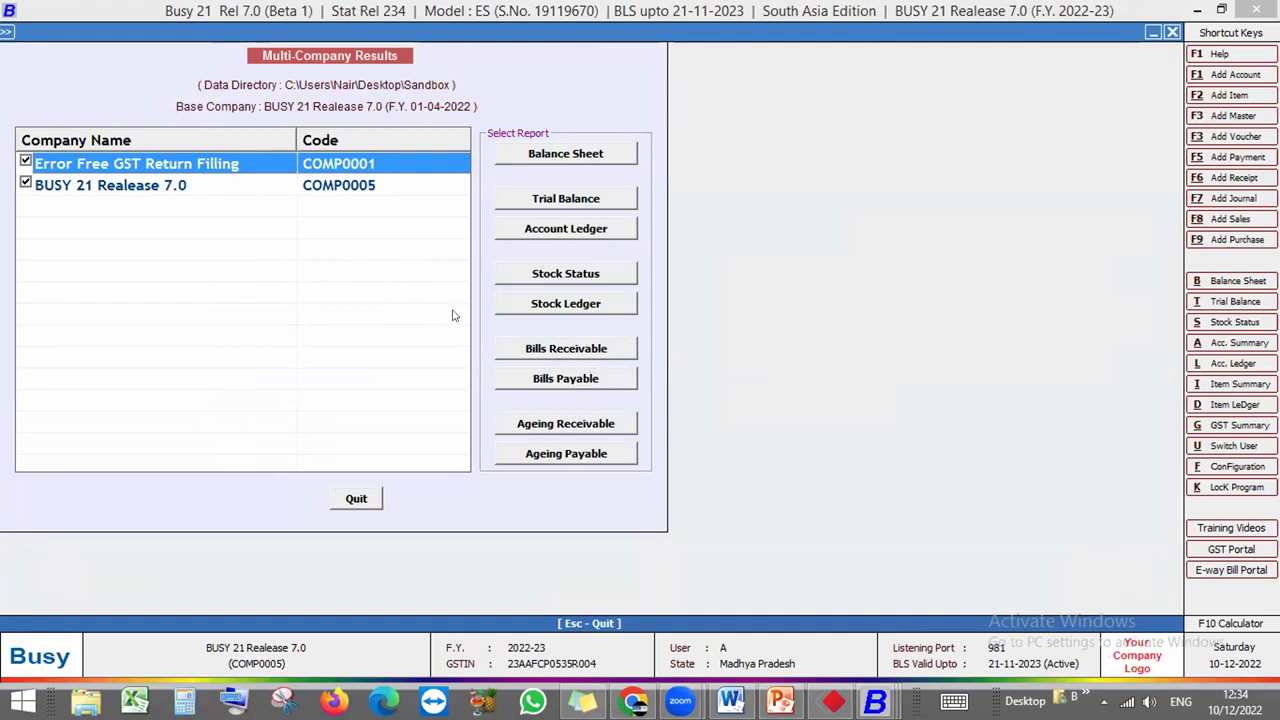
key(Escape)
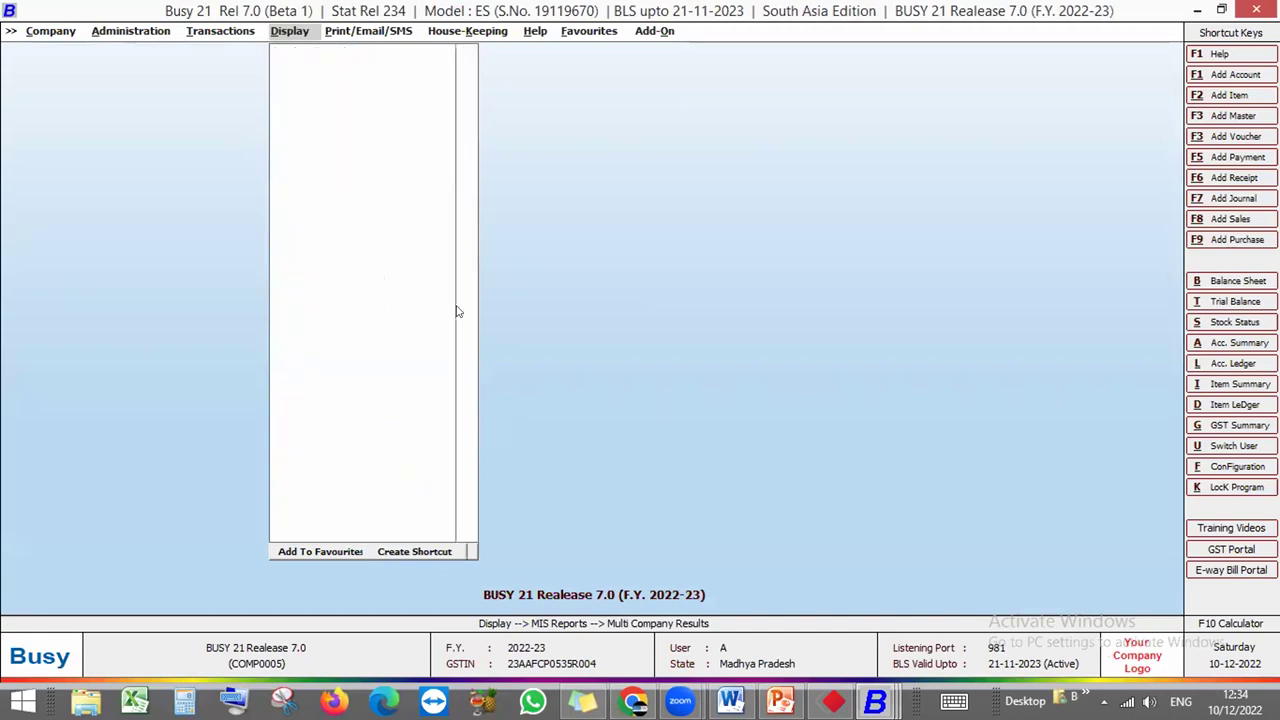
key(Escape)
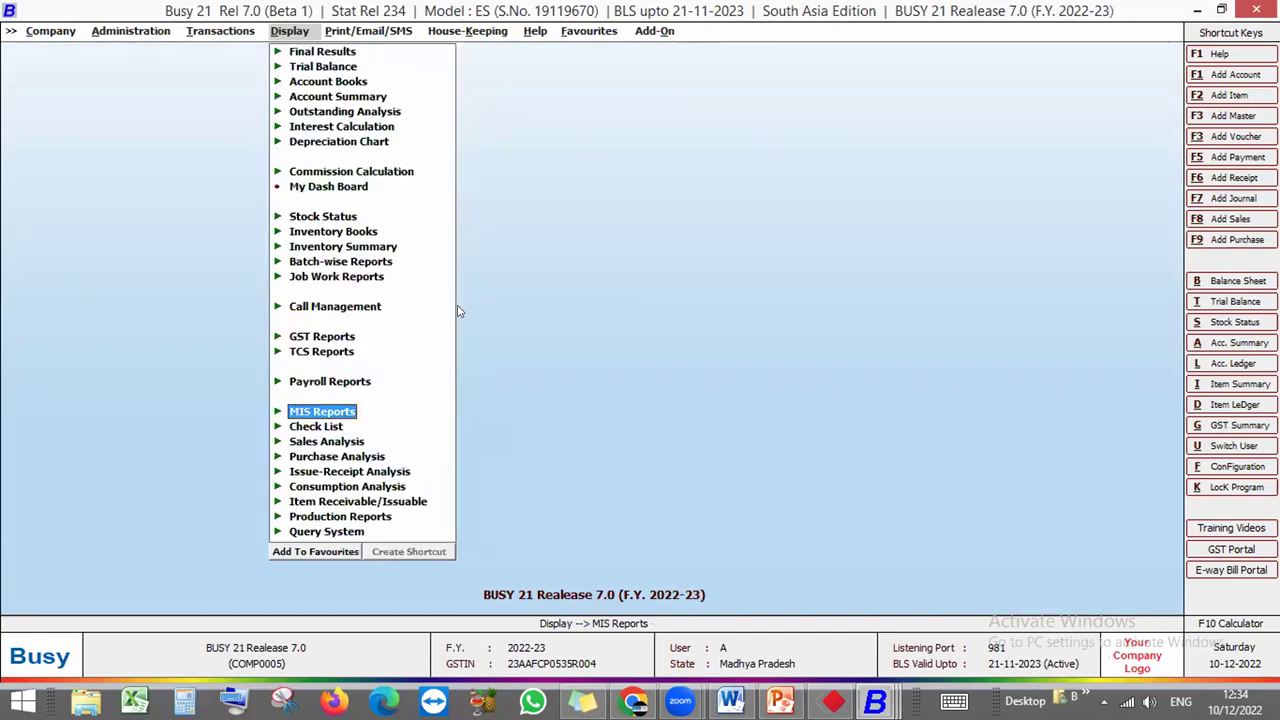
Open the list of salesmen from the administration masters
key(Escape)
key(Left)
key(Left)
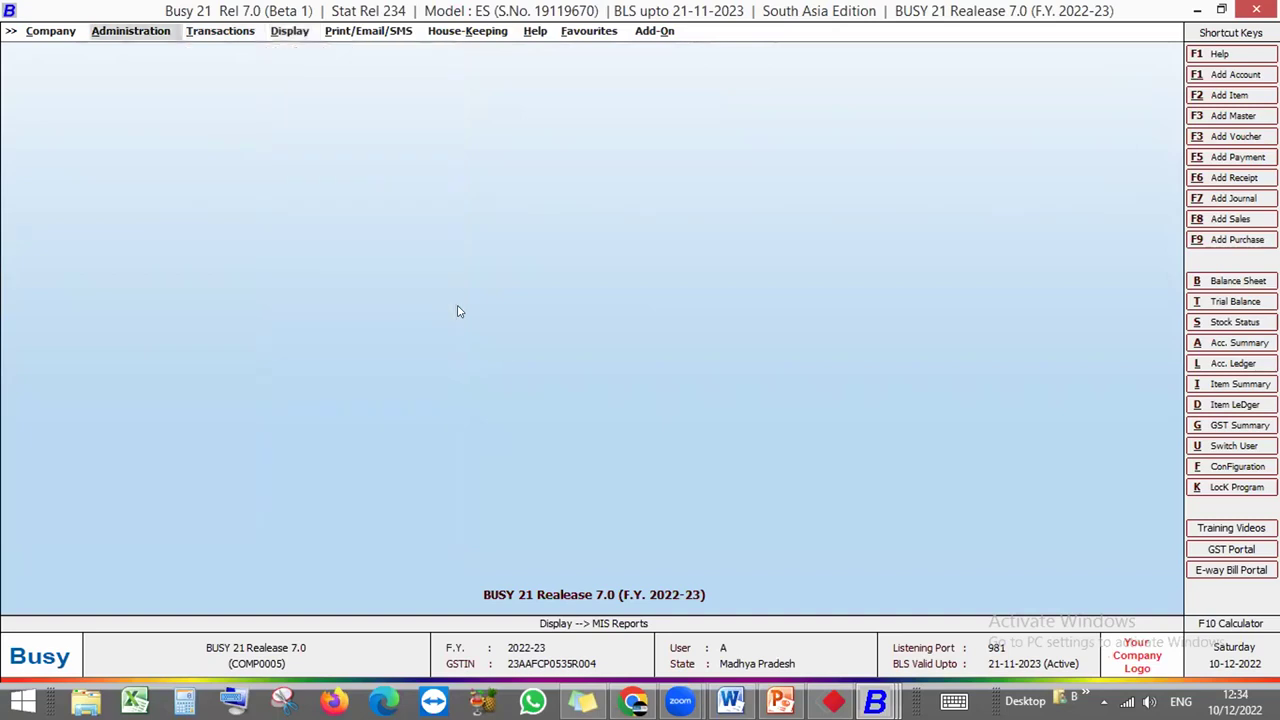
key(Return)
key(Down)
key(Down)
key(Down)
key(Down)
key(Down)
key(Down)
key(Down)
key(Down)
key(Down)
key(Down)
key(Down)
key(Down)
key(Down)
key(Down)
key(Down)
key(Down)
key(Down)
key(Down)
key(Down)
key(Down)
key(Down)
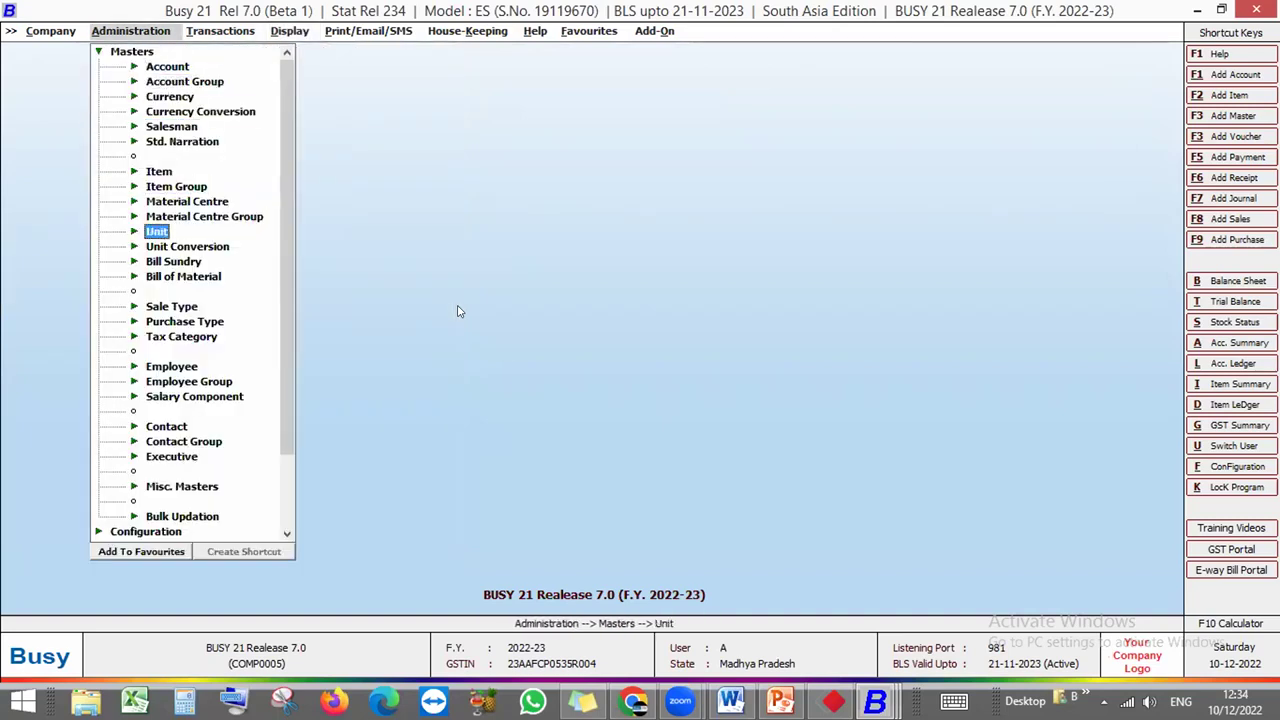
key(Down)
key(Up)
key(Up)
key(Up)
key(Up)
key(Up)
key(Up)
key(Up)
key(Up)
key(Up)
key(Up)
key(Up)
key(Up)
key(Up)
key(Up)
key(Up)
key(Up)
key(Up)
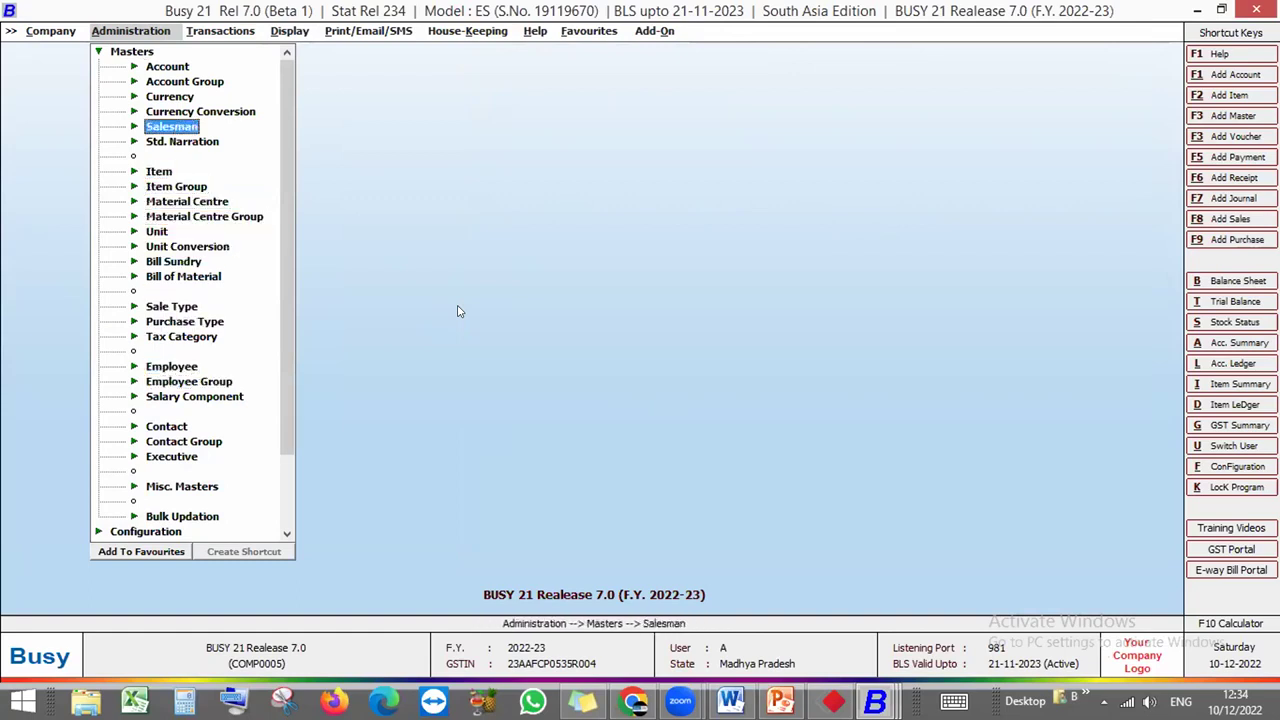
key(Return)
key(Down)
key(Down)
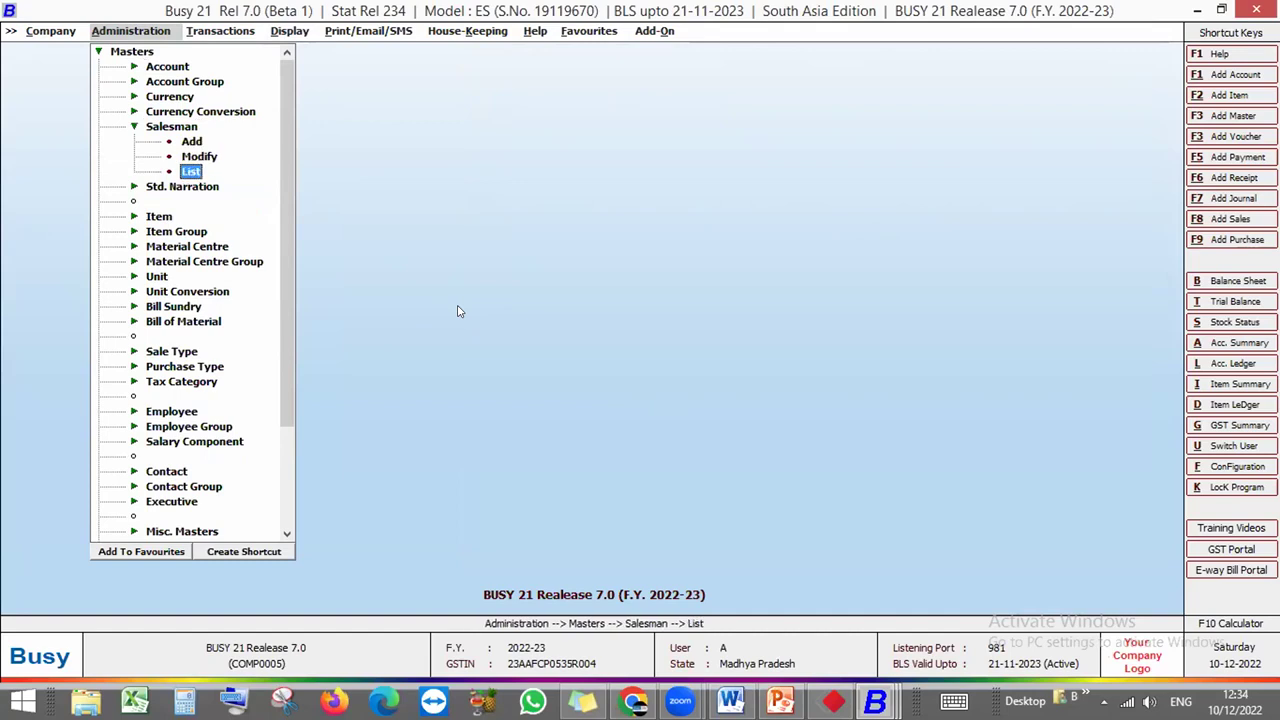
key(Return)
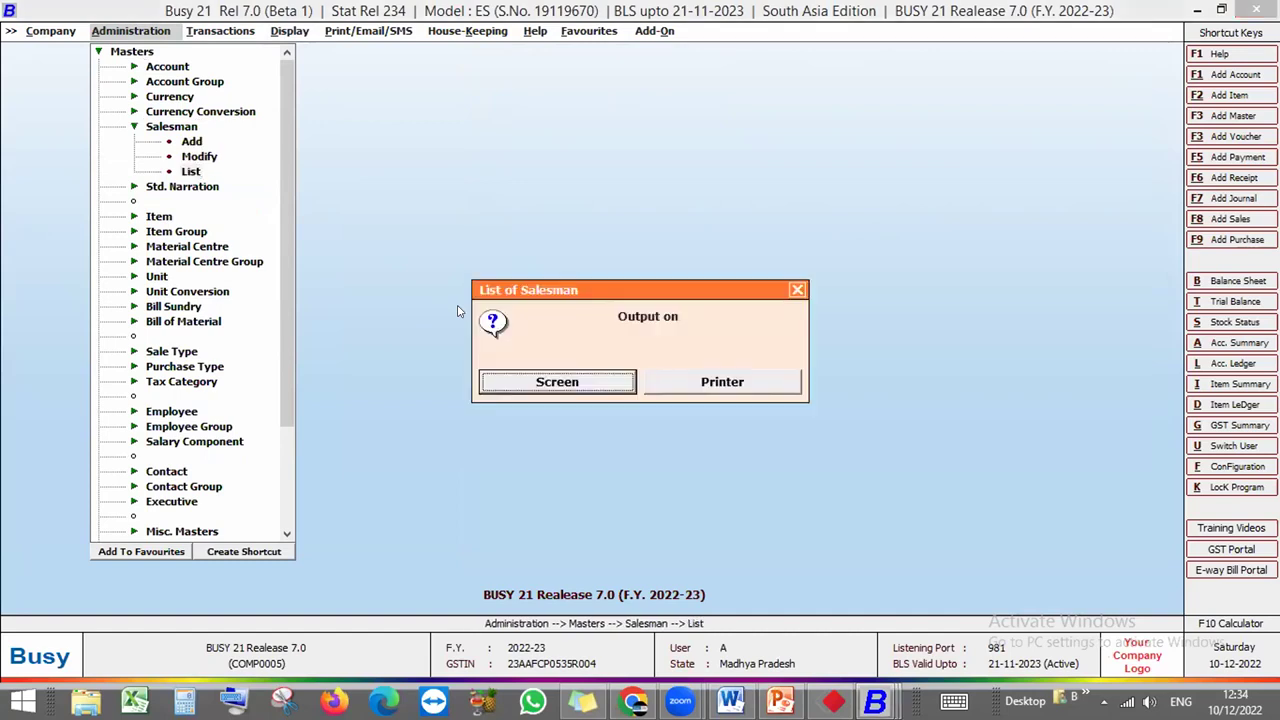
Display the salesman list on screen with Show Mobile No. and Address set to Y, then close it
key(Escape)
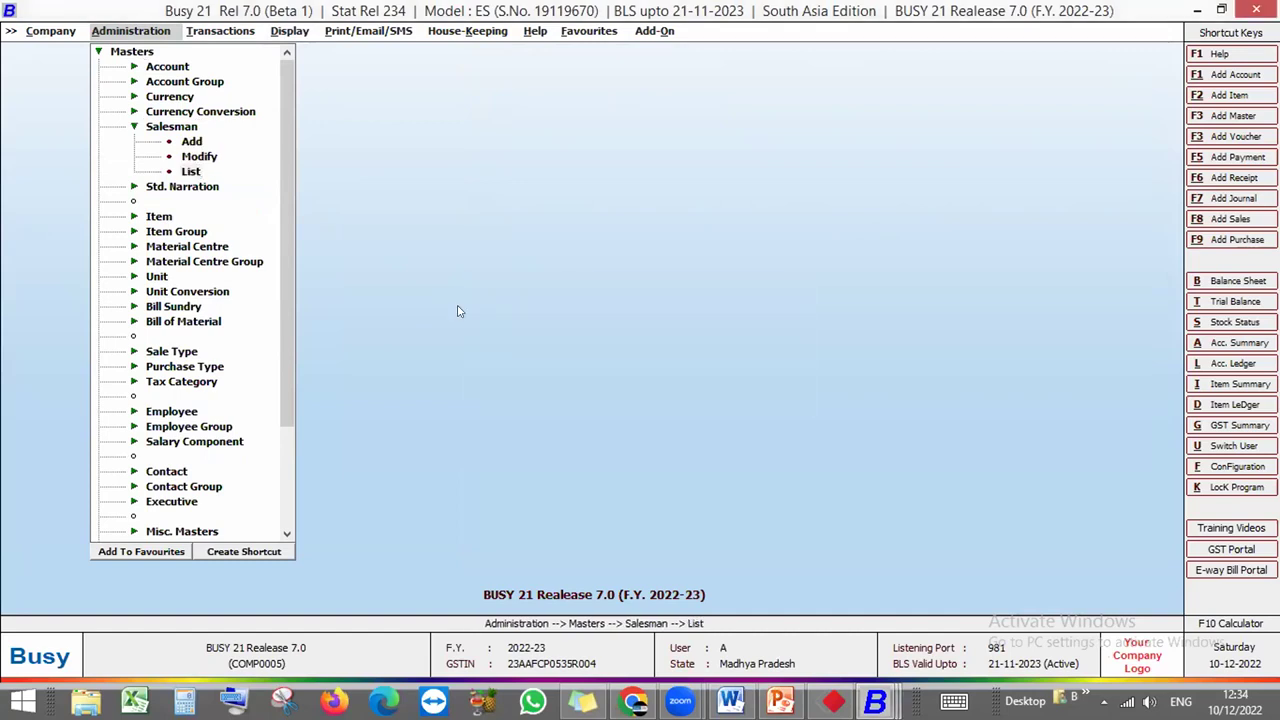
key(Return)
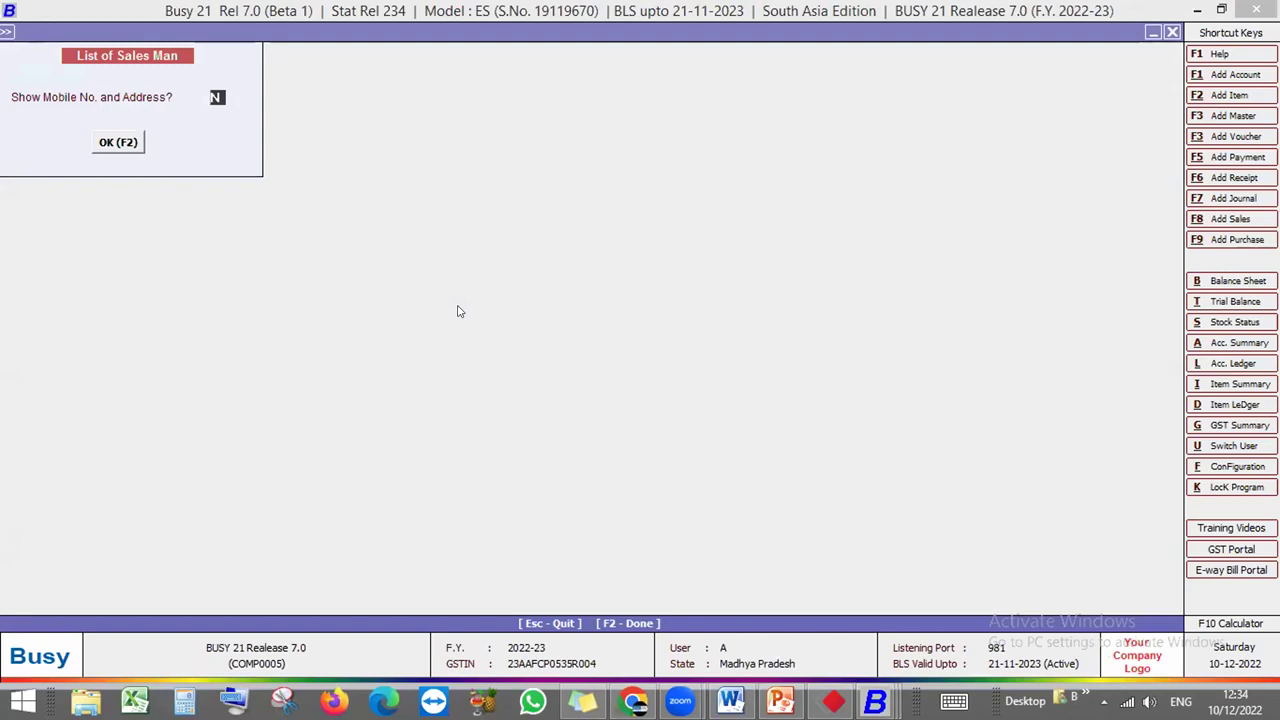
text(Y)
key(Return)
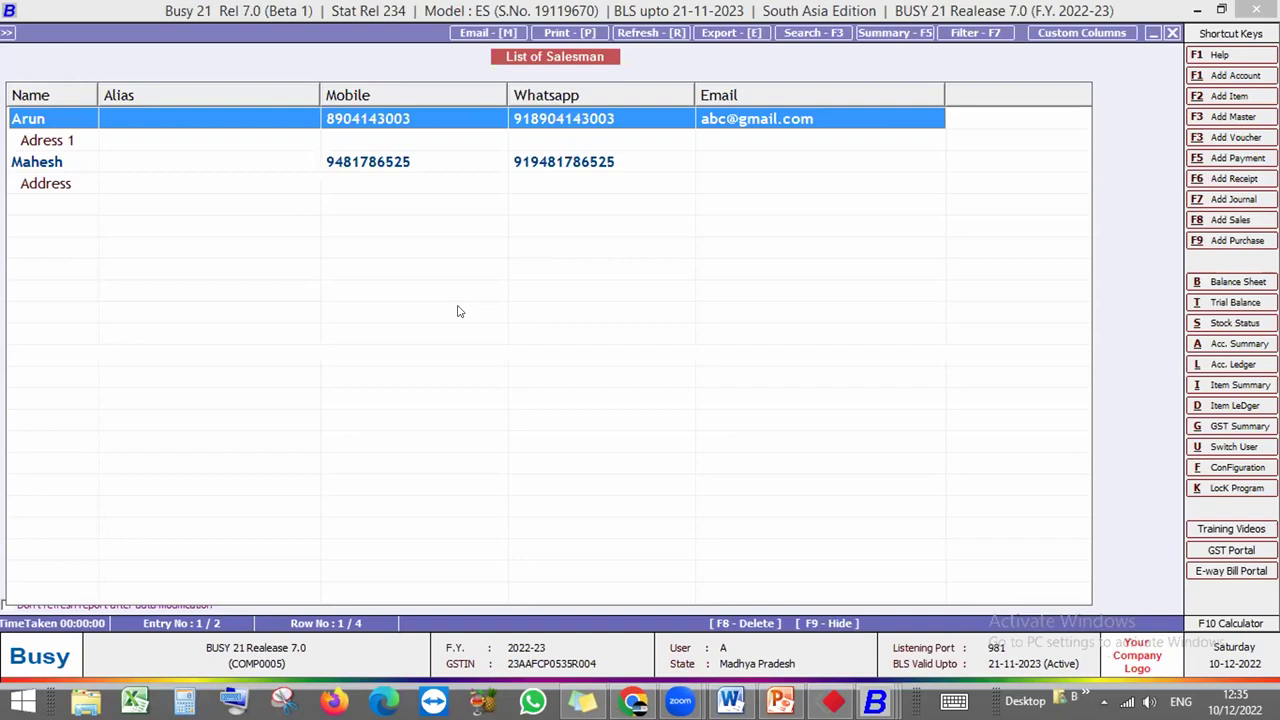
key(Escape)
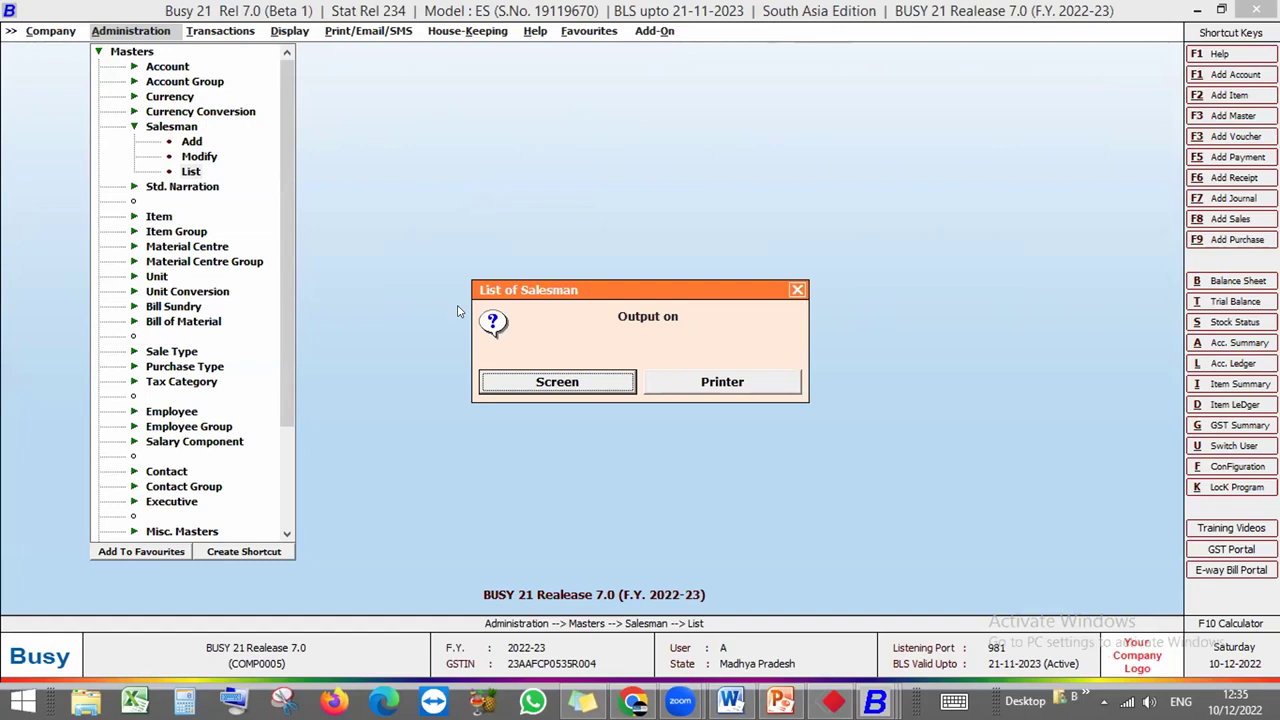
key(Escape)
key(Escape)
key(Escape)
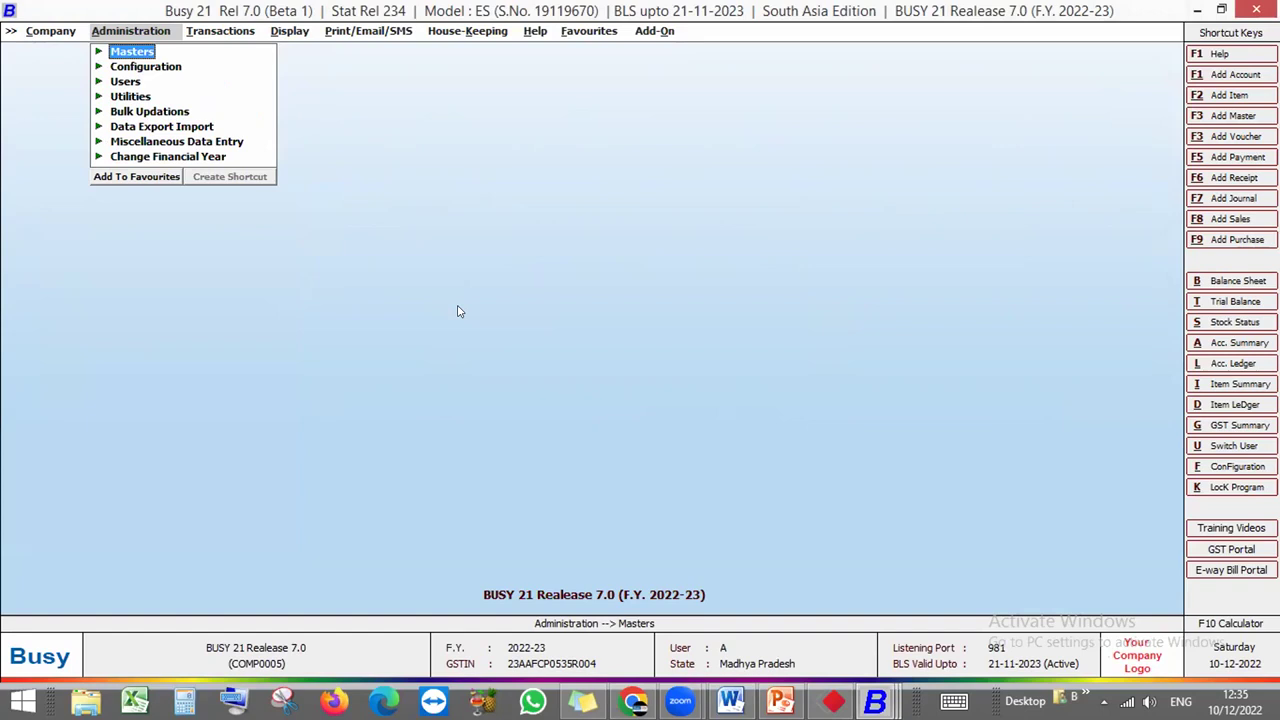
Open the list of states to modify in the miscellaneous masters, then close it without selecting a state
key(Down)
key(Down)
key(Down)
key(Down)
key(Down)
key(Down)
key(Down)
key(Down)
key(Down)
key(Down)
key(Down)
key(Down)
key(Down)
key(Down)
key(Down)
key(Down)
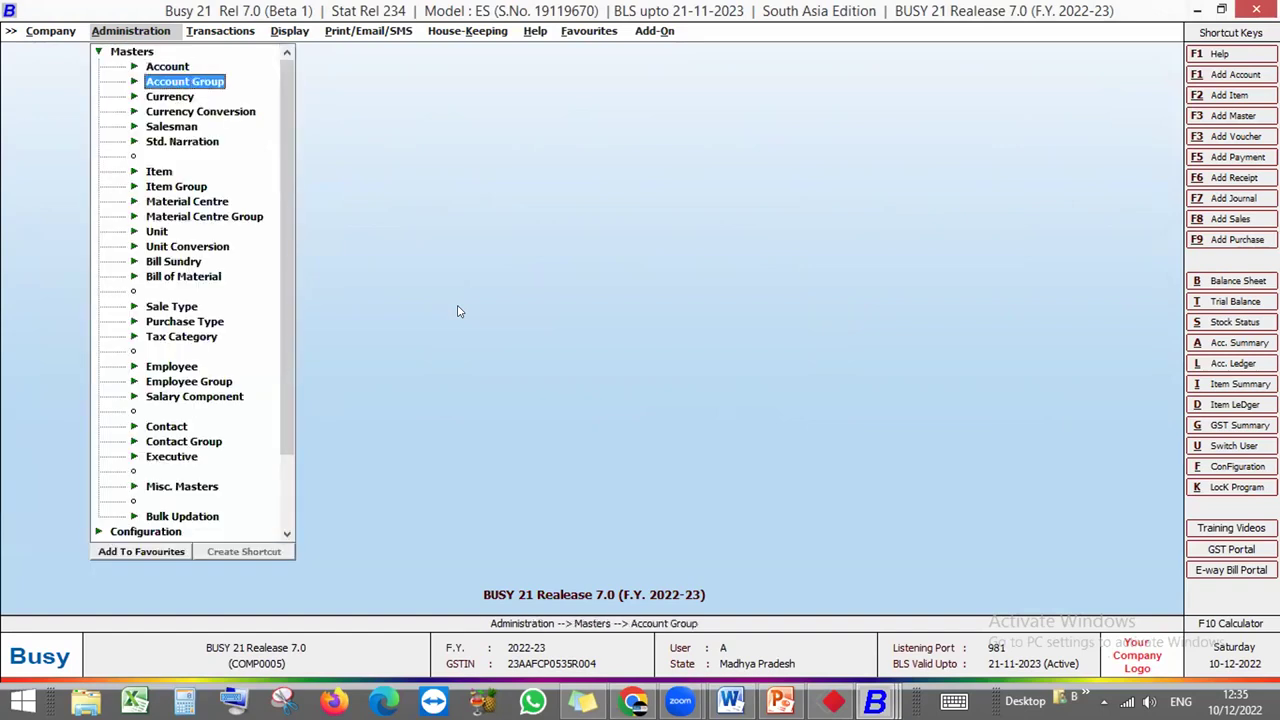
key(Down)
key(Down)
key(Down)
key(Down)
key(Down)
key(Down)
key(Down)
key(Down)
key(Down)
key(Down)
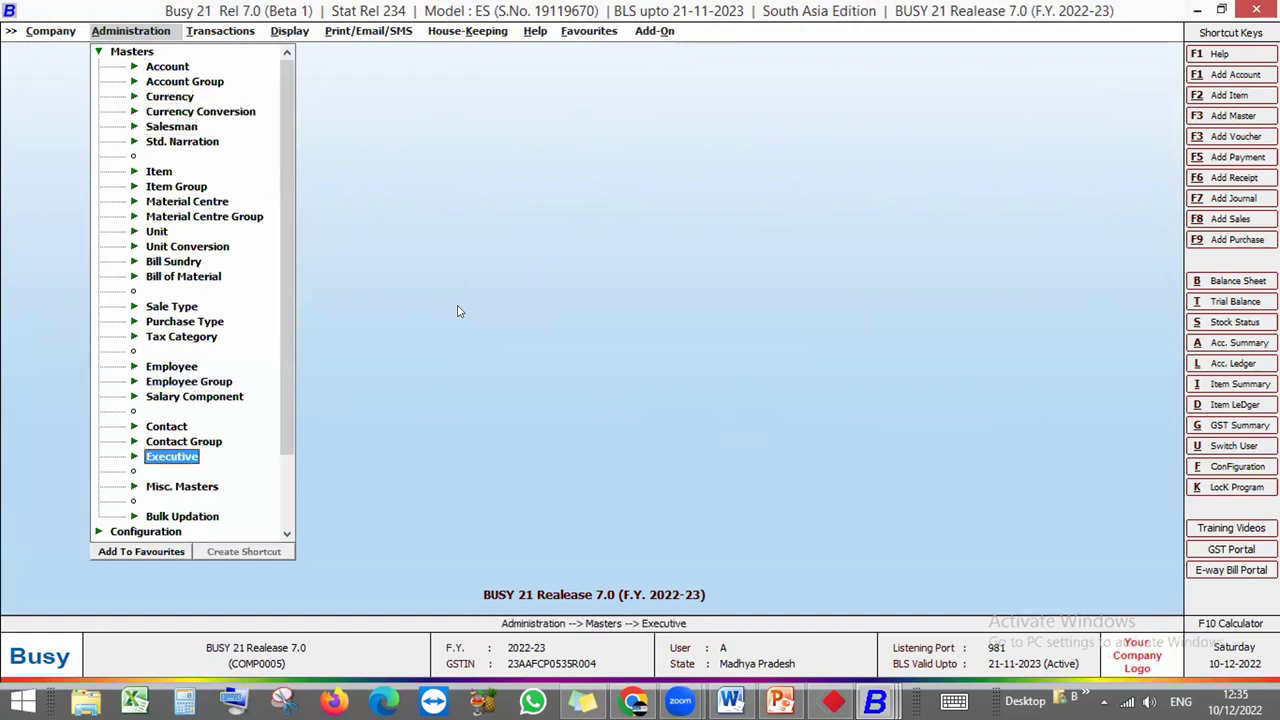
key(Down)
key(Down)
key(Return)
key(Down)
key(Down)
key(Return)
key(Down)
key(Down)
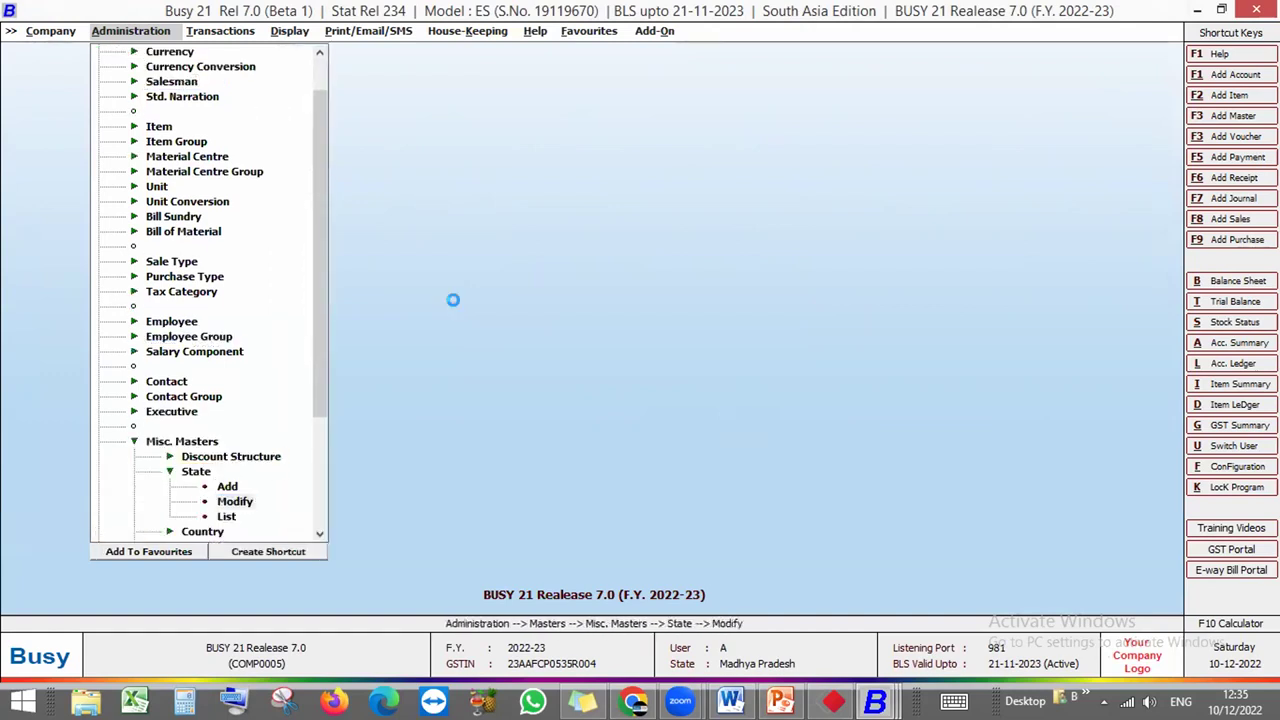
key(Return)
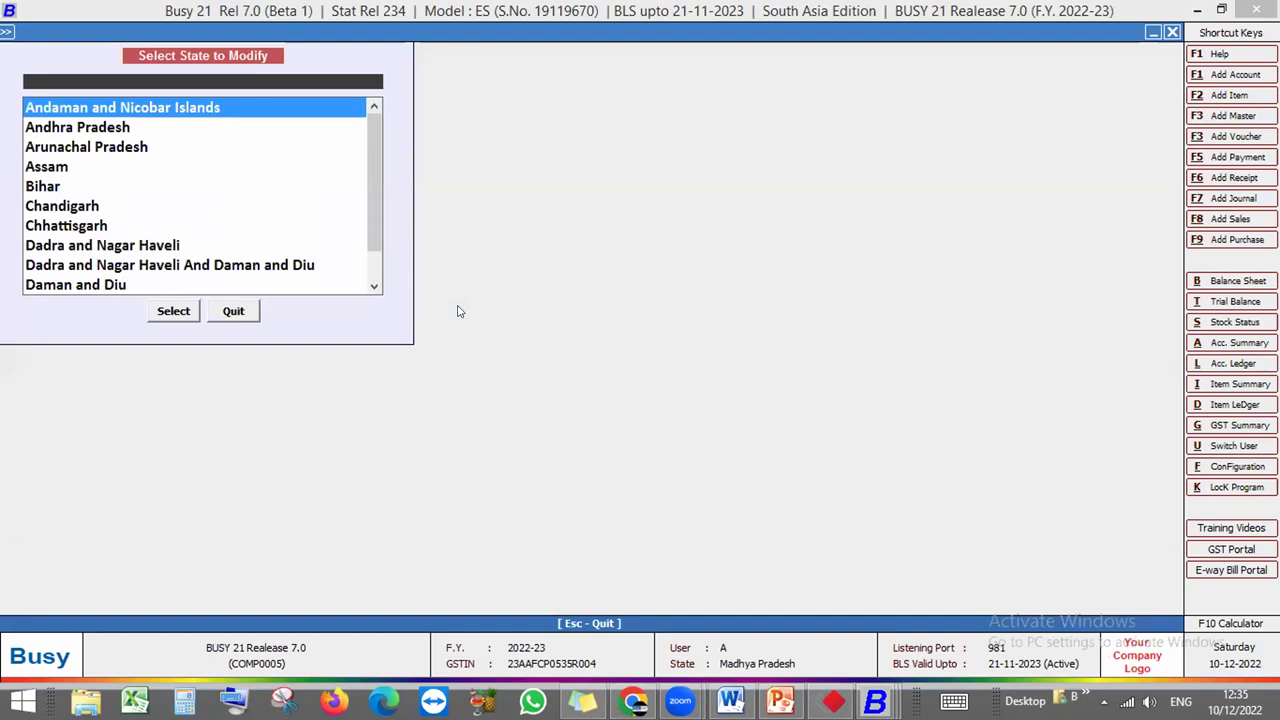
key(Escape)
key(Escape)
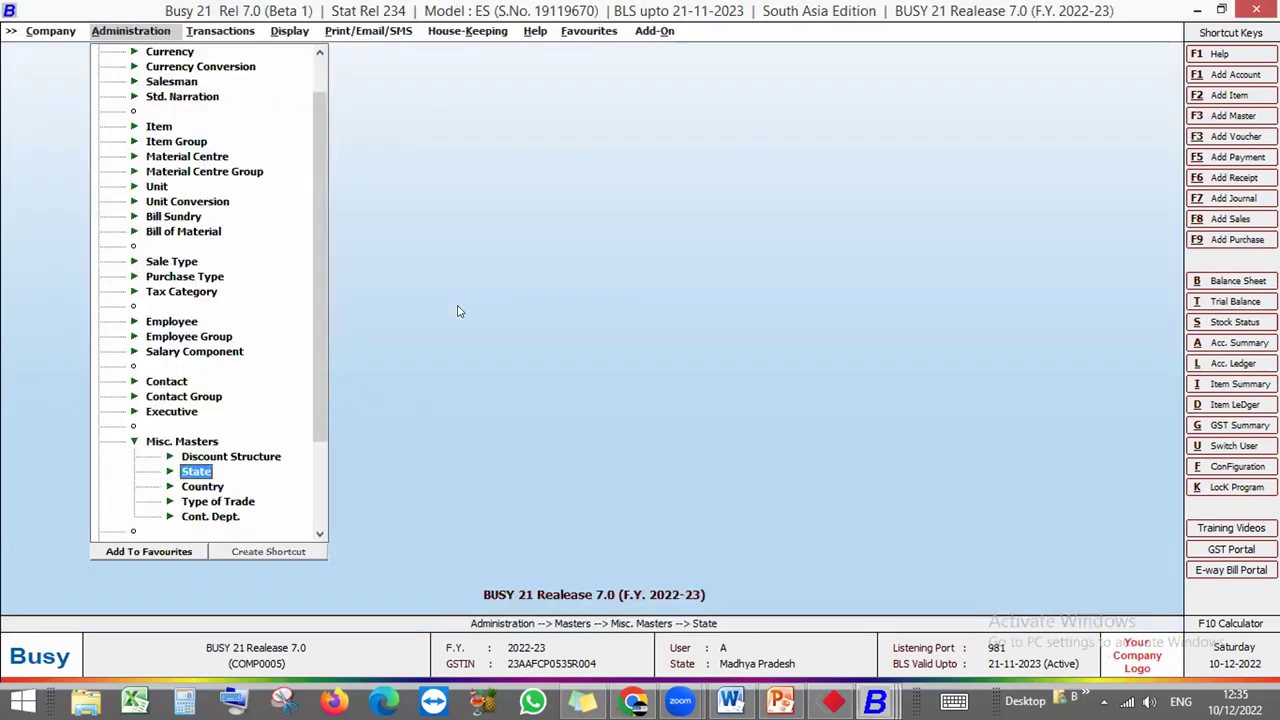
Reopen the state modification list to view the predefined states, then return to the miscellaneous masters
key(Escape)
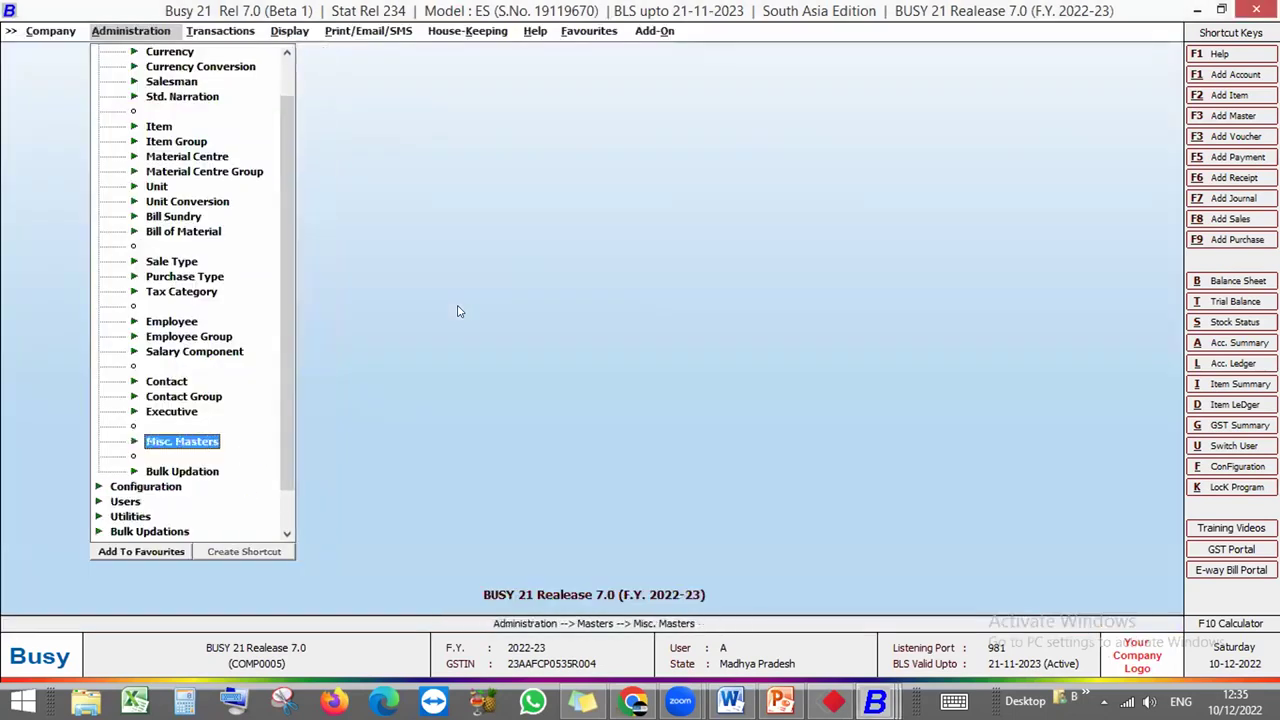
key(Return)
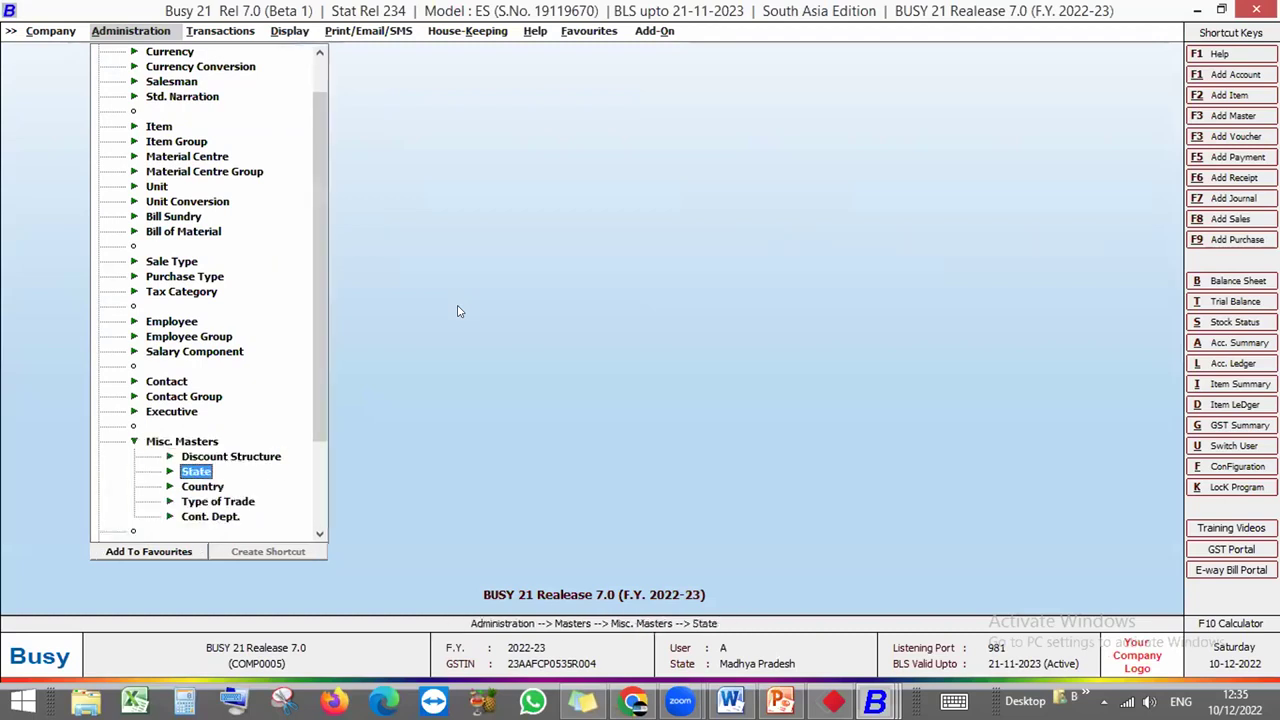
key(Return)
key(Down)
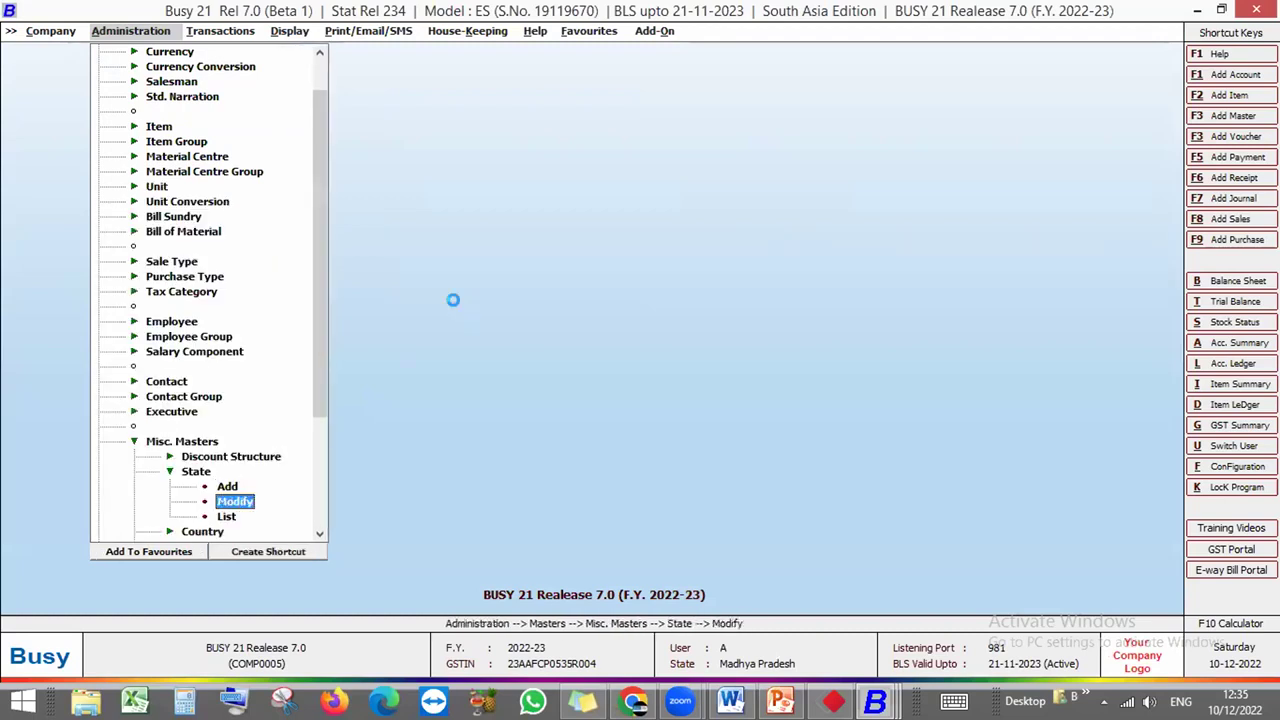
key(Return)
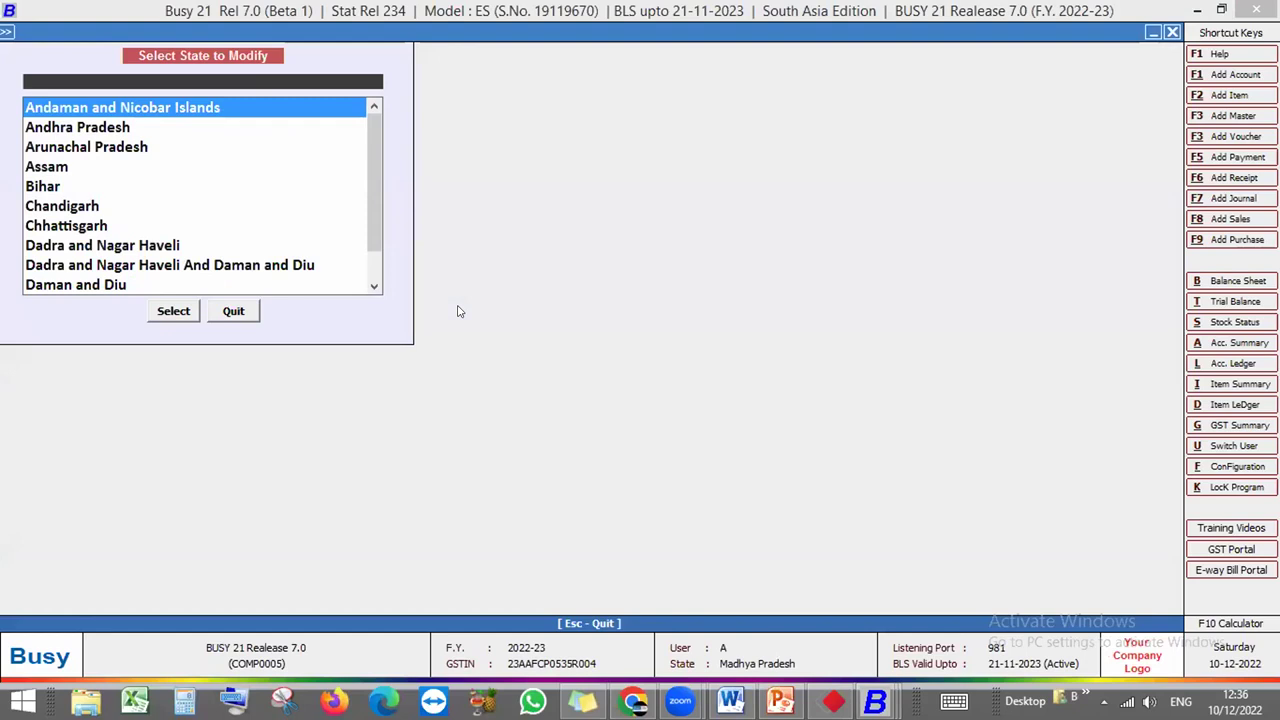
key(Escape)
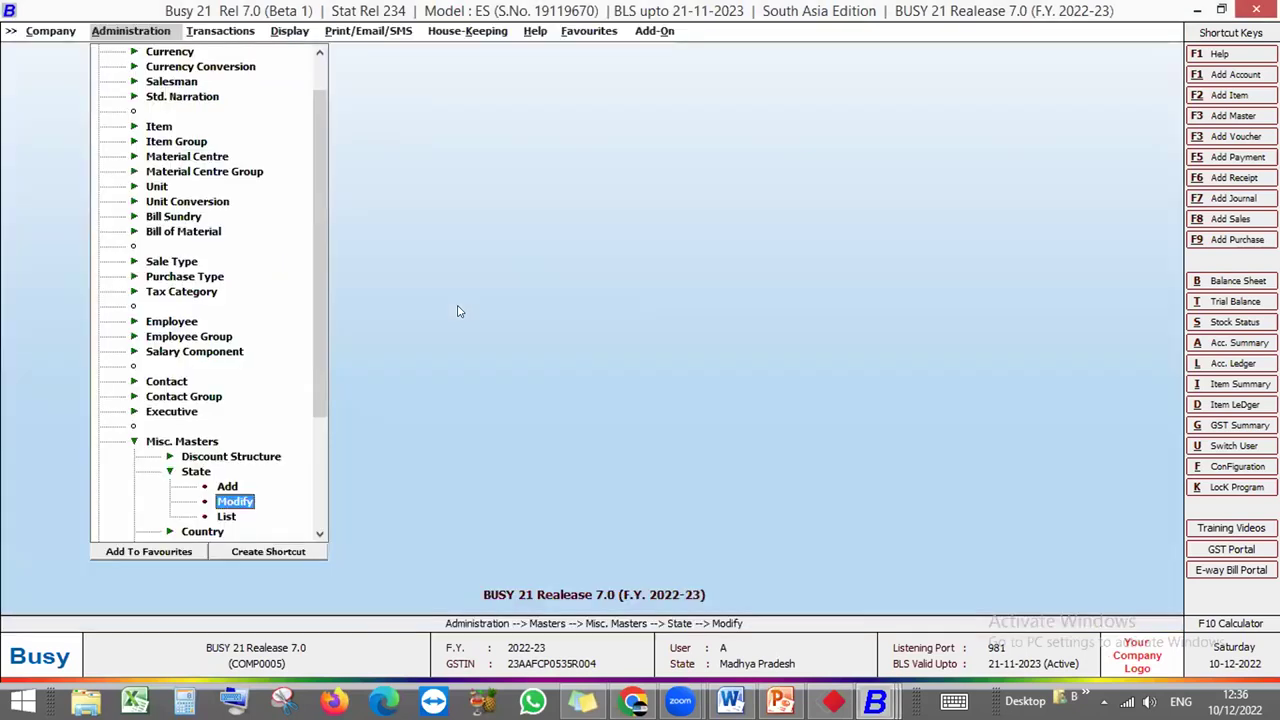
key(Escape)
key(Escape)
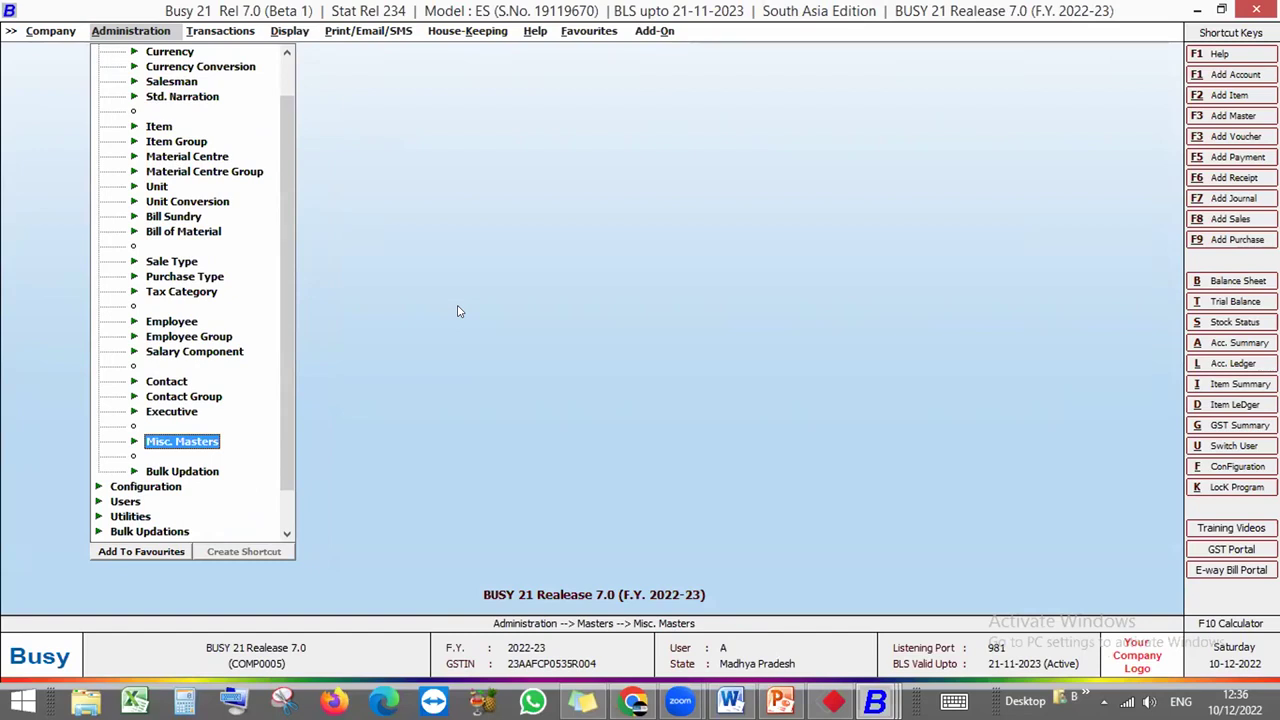
Open the Import Account Masters From Excel window from the data import options
key(Escape)
key(Right)
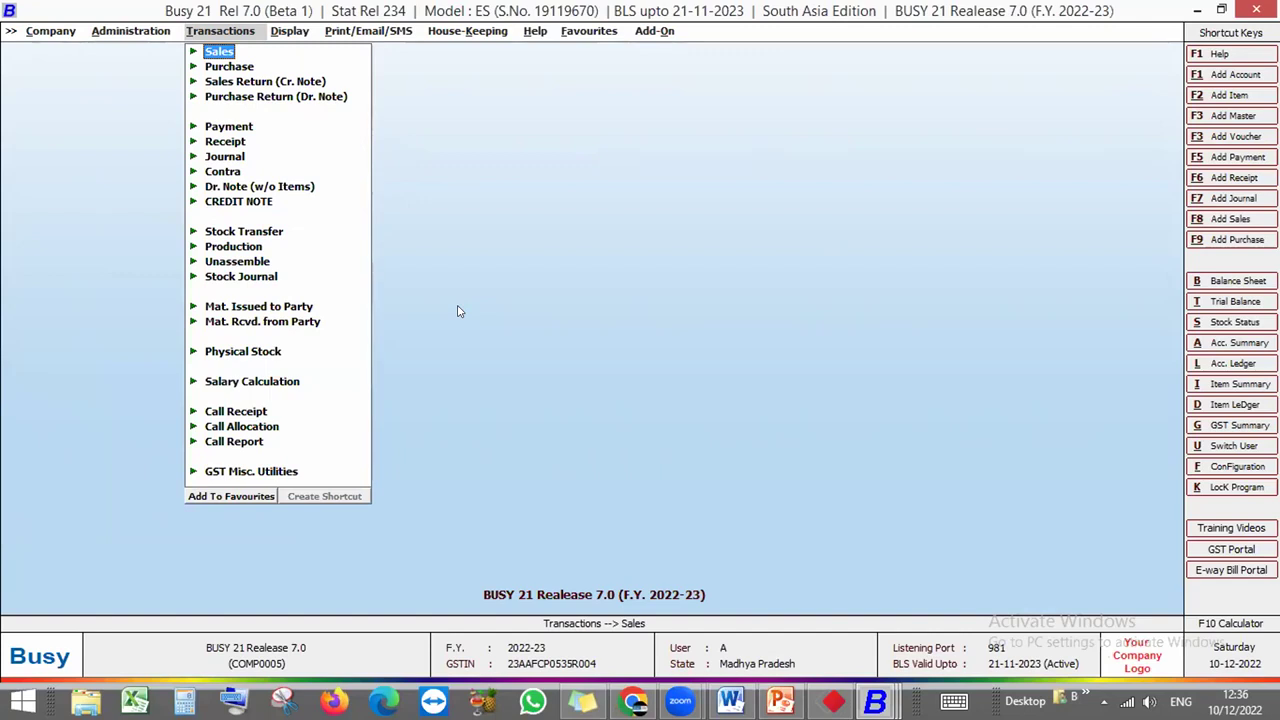
key(Left)
key(Right)
key(Left)
key(Down)
key(Down)
key(Down)
key(Down)
key(Down)
key(Return)
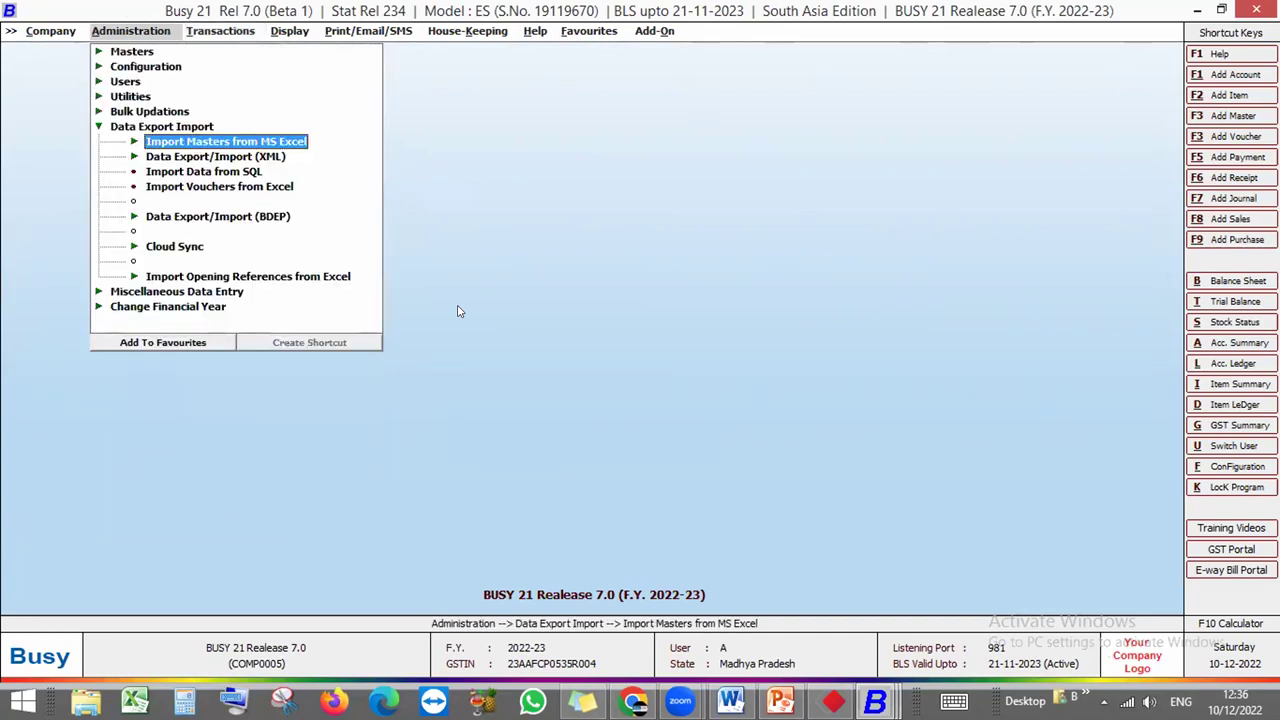
key(Return)
key(Down)
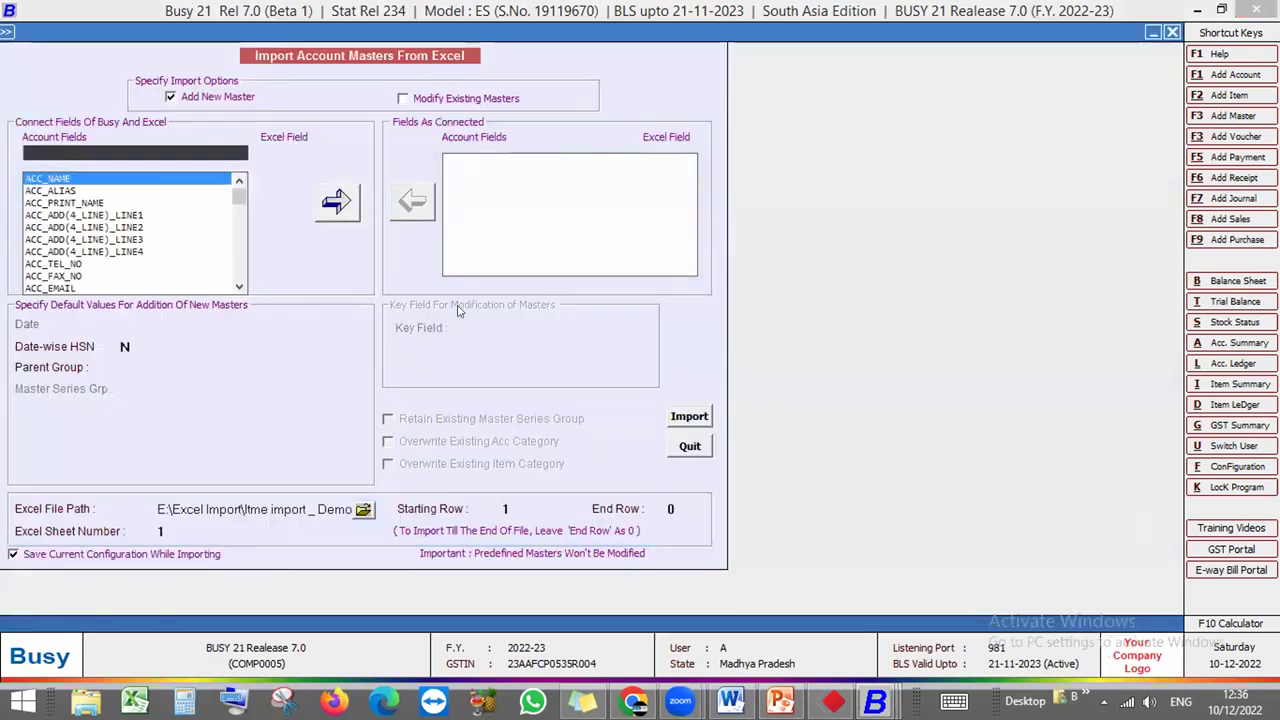
Filter the account fields by "acc" and look through the fields available for importing account masters from Excel
text(acc)
key(Down)
key(Down)
key(Down)
key(Down)
key(Down)
key(Down)
key(Down)
key(Down)
key(Down)
key(Down)
key(Down)
key(Down)
key(Down)
key(Down)
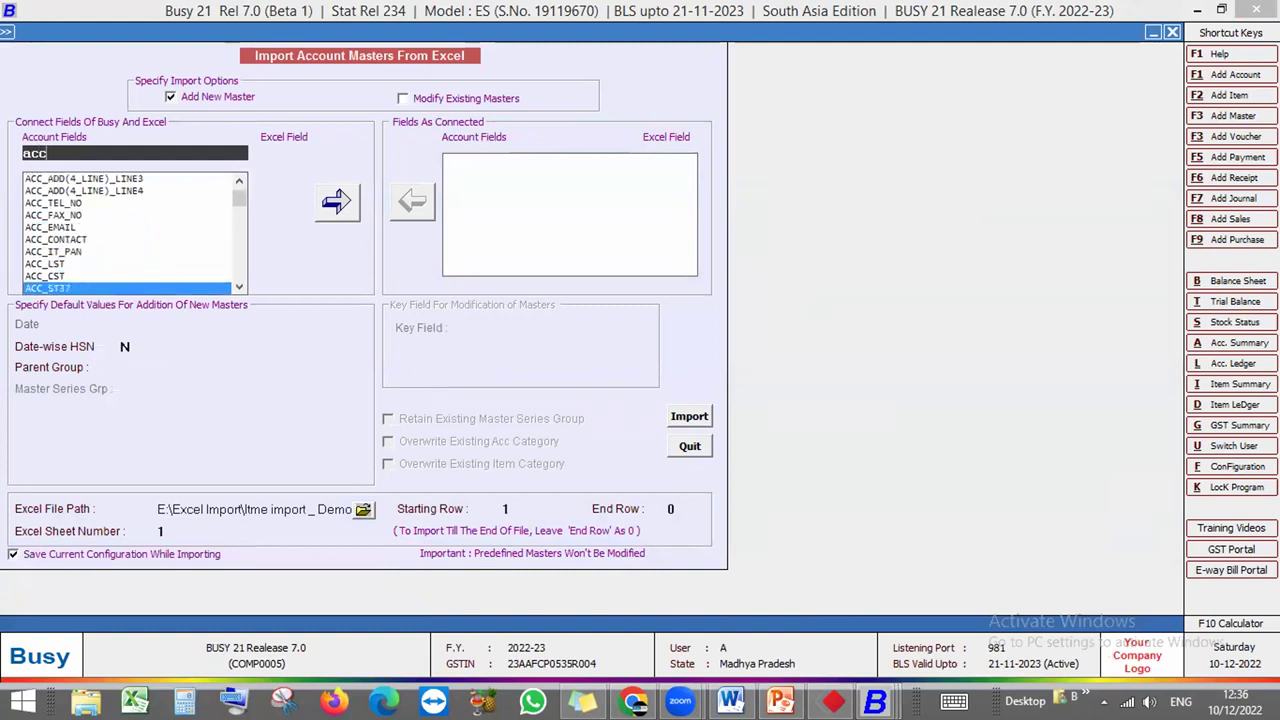
key(Down)
key(Down)
key(Down)
key(Down)
key(Down)
key(Down)
key(Down)
key(Down)
key(Down)
key(Down)
key(Down)
key(Down)
key(Down)
key(Down)
key(Down)
key(Down)
key(Down)
key(Down)
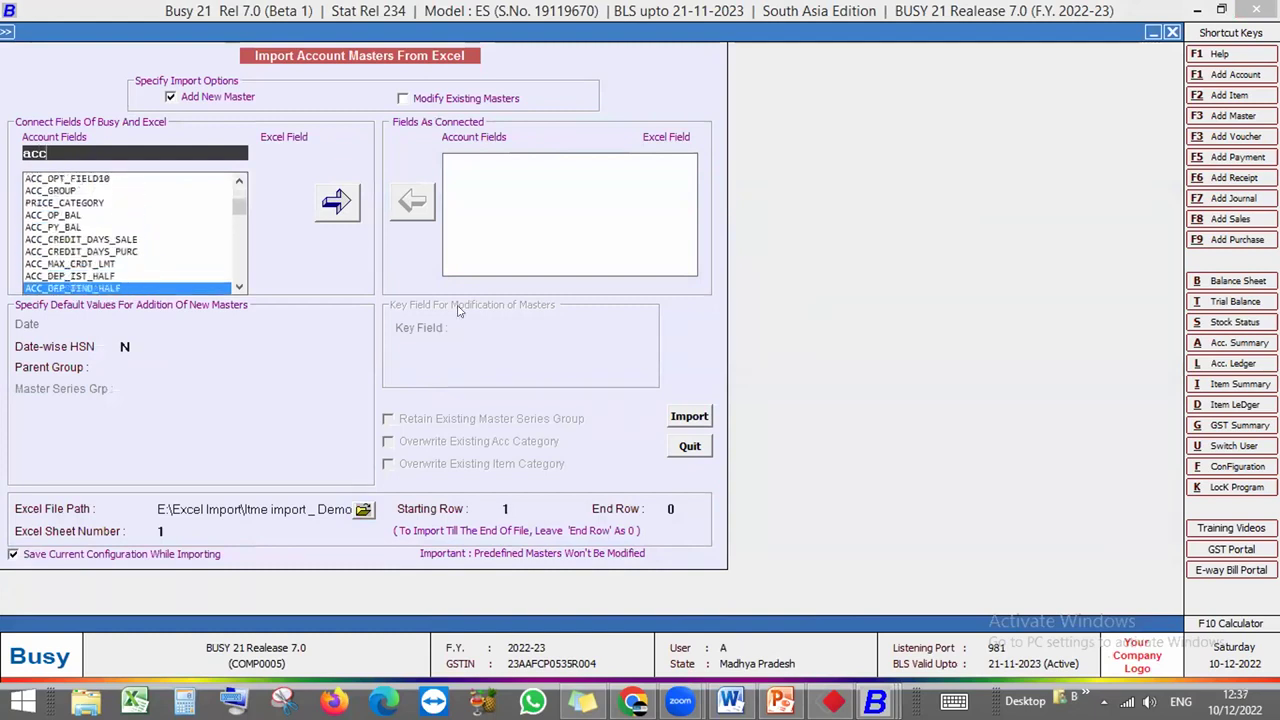
key(Up)
key(Up)
key(Up)
key(Up)
key(Up)
key(Up)
key(Up)
key(Down)
key(Down)
key(Down)
key(Down)
key(Down)
key(Down)
key(Down)
key(Down)
key(Down)
key(Down)
key(Down)
key(Down)
key(Down)
key(Down)
key(Down)
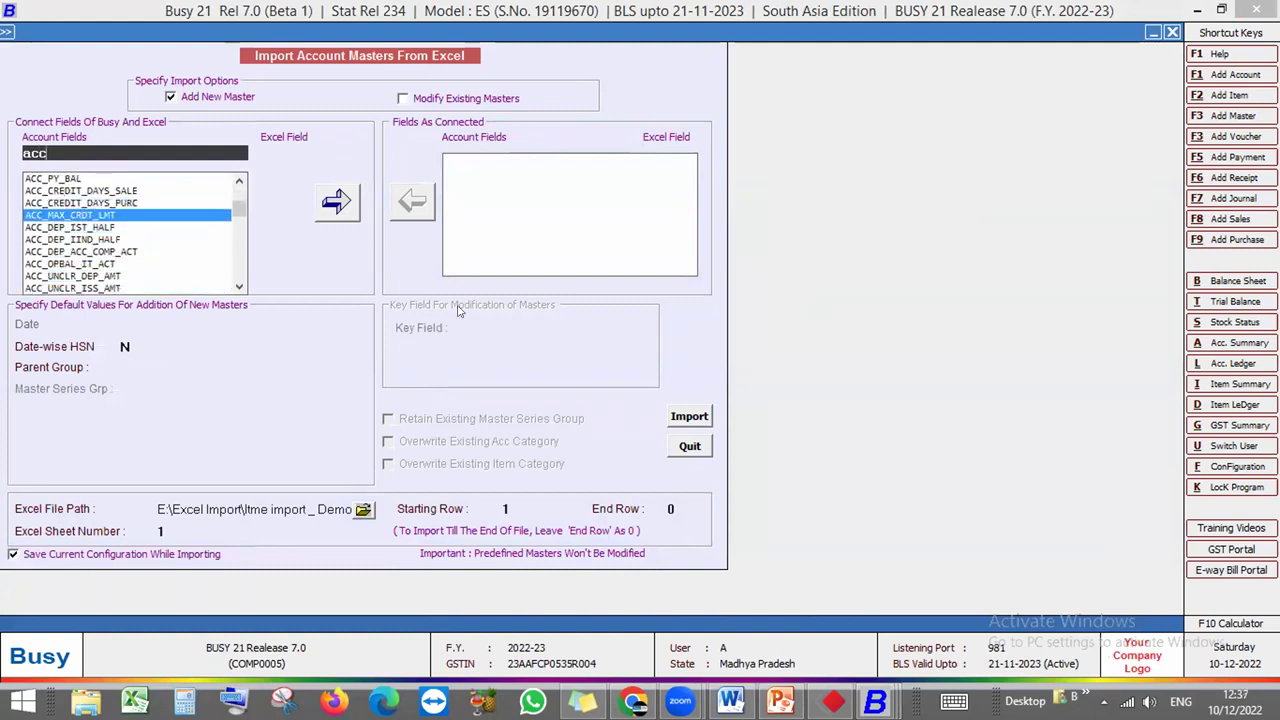
key(Down)
key(Down)
key(Down)
key(Down)
key(Down)
key(Down)
key(Down)
key(Down)
key(Down)
key(Down)
key(Down)
key(Down)
key(Down)
key(Down)
key(Down)
key(Down)
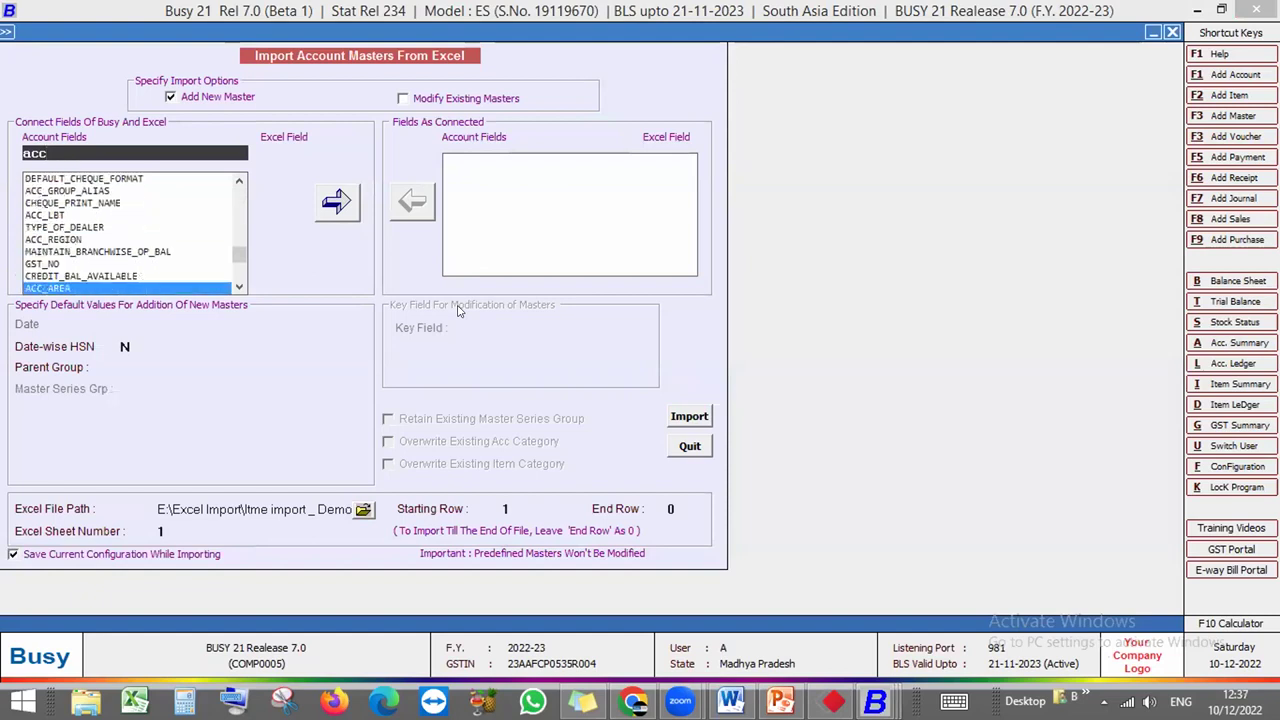
key(Down)
key(Down)
key(Down)
Connect the ACC_BDEP_ID account field to Excel column A in the import mapping
text(_)
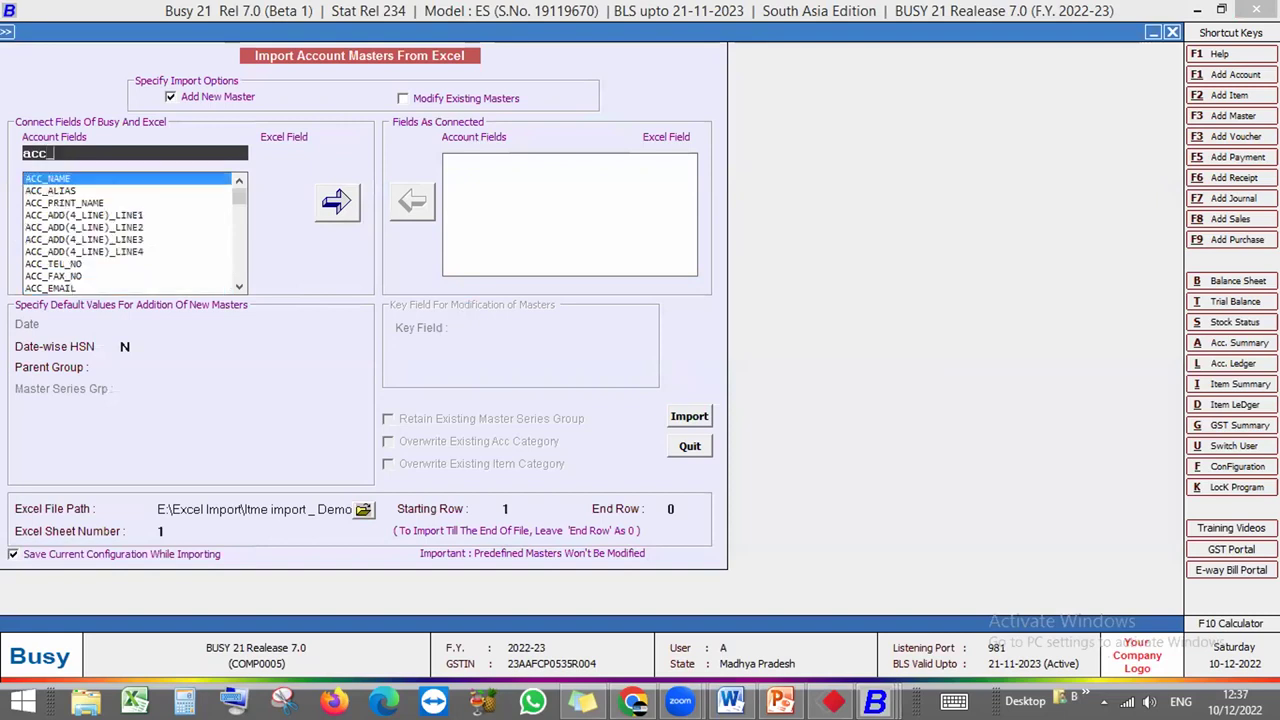
text(bd)
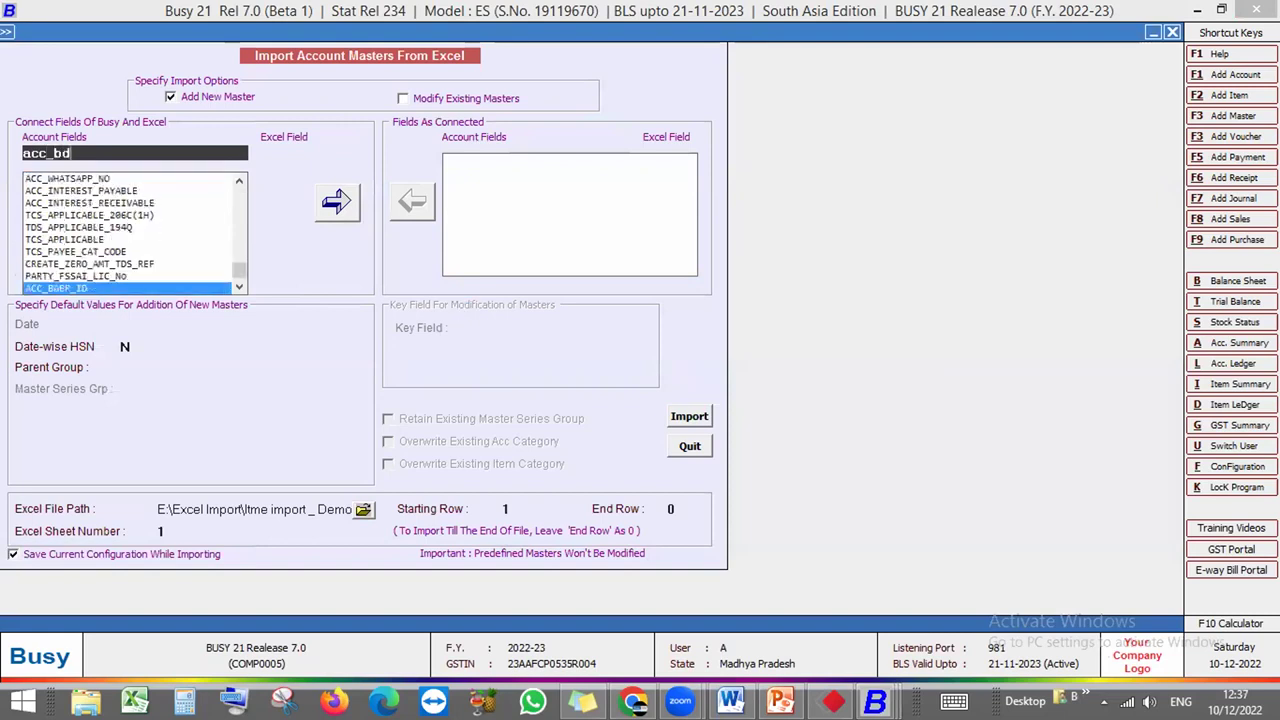
key(Return)
key(Return)
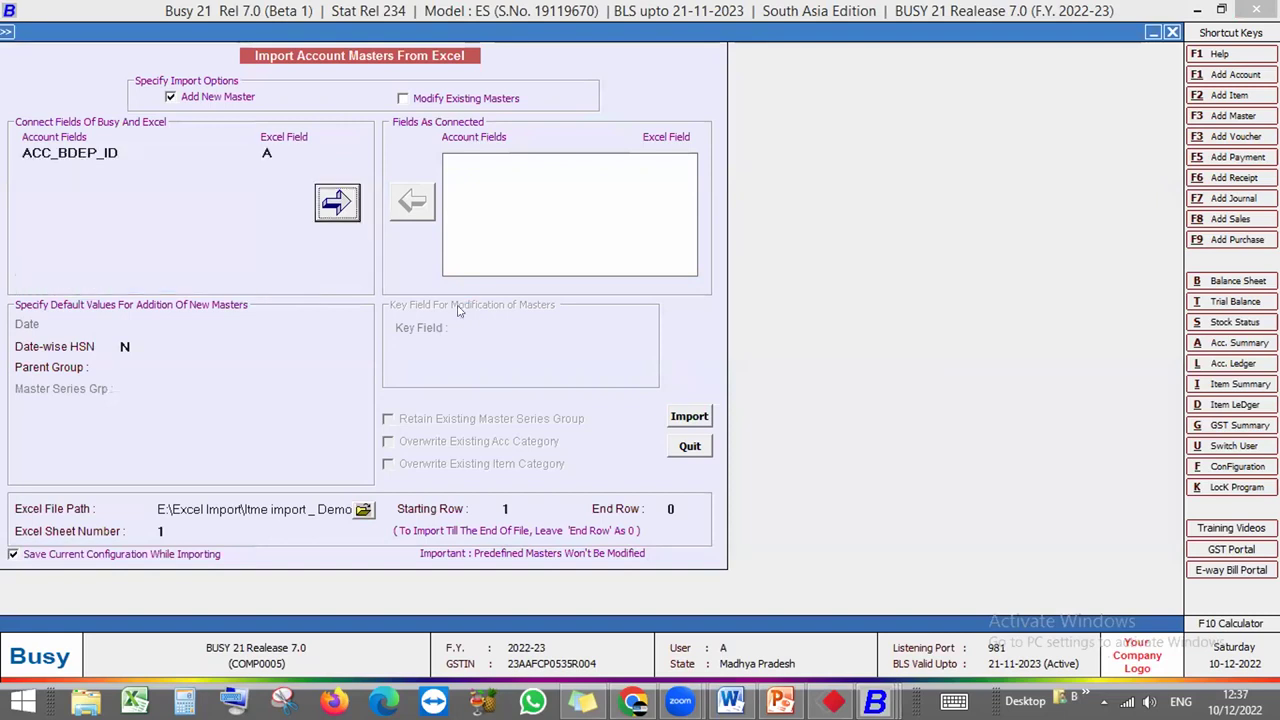
key(Return)
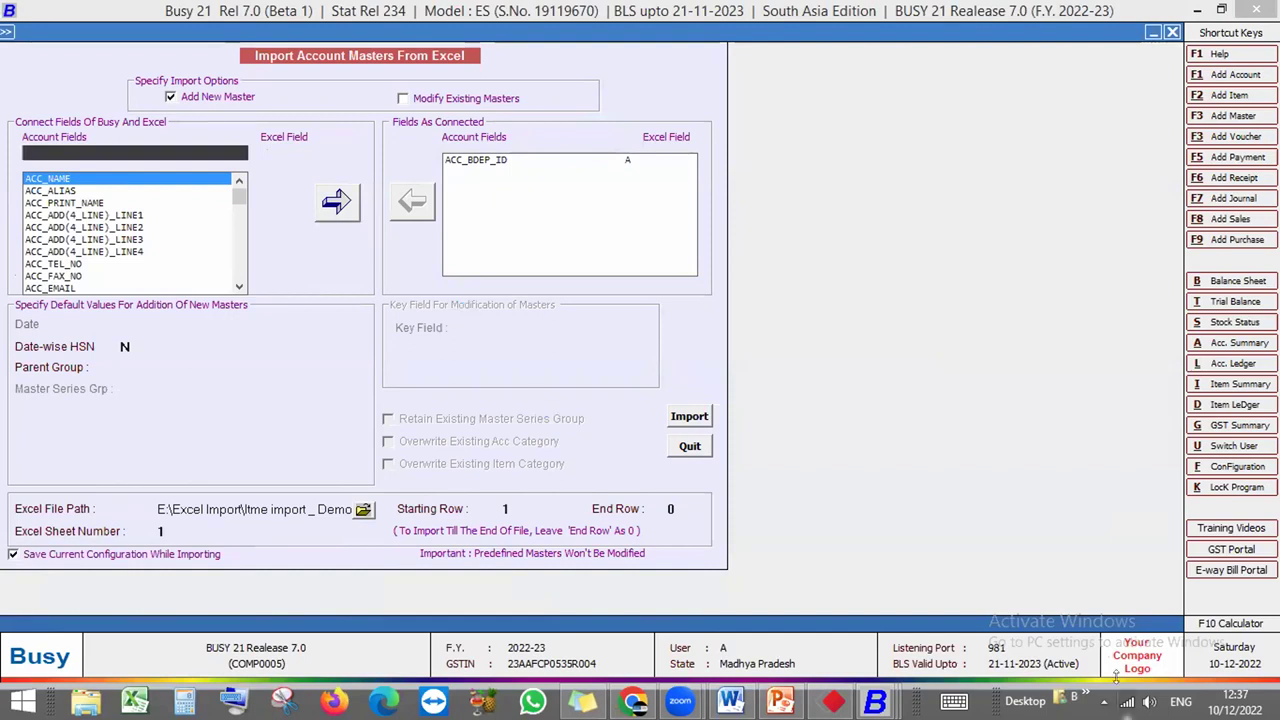
Quit the Import Account Masters From Excel window without importing and collapse the data import options
click(1127, 704)
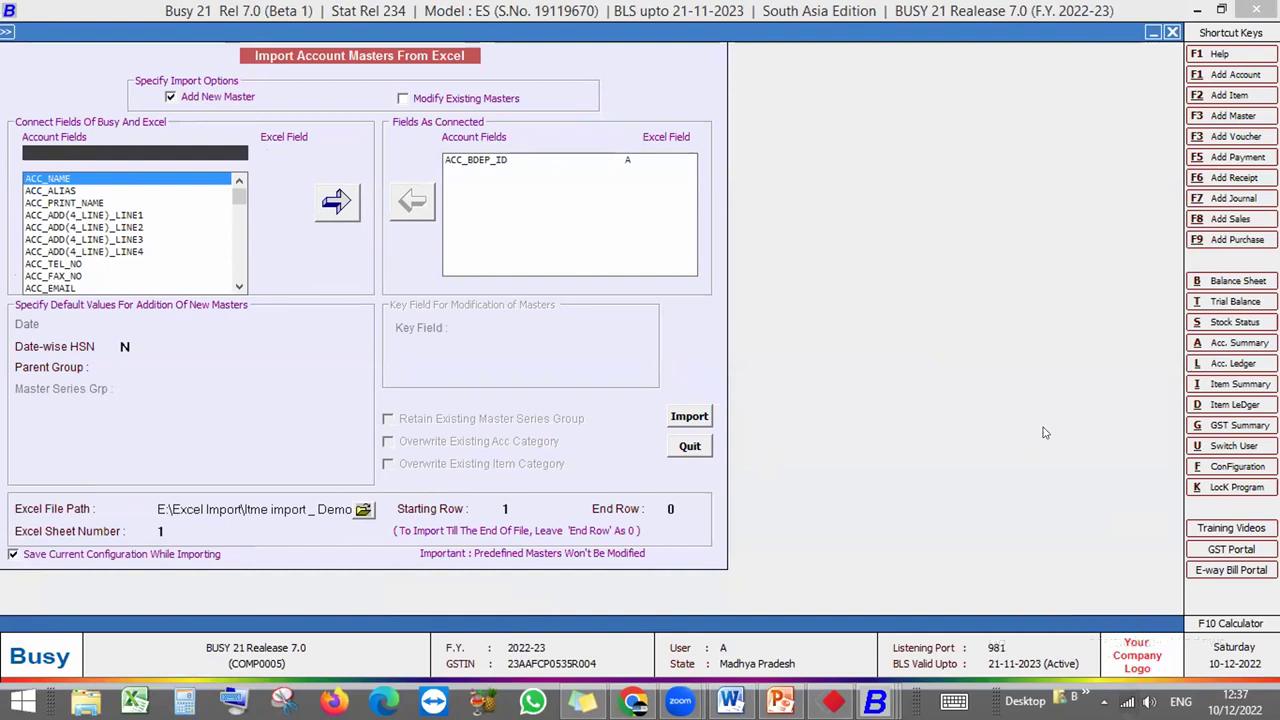
click(709, 387)
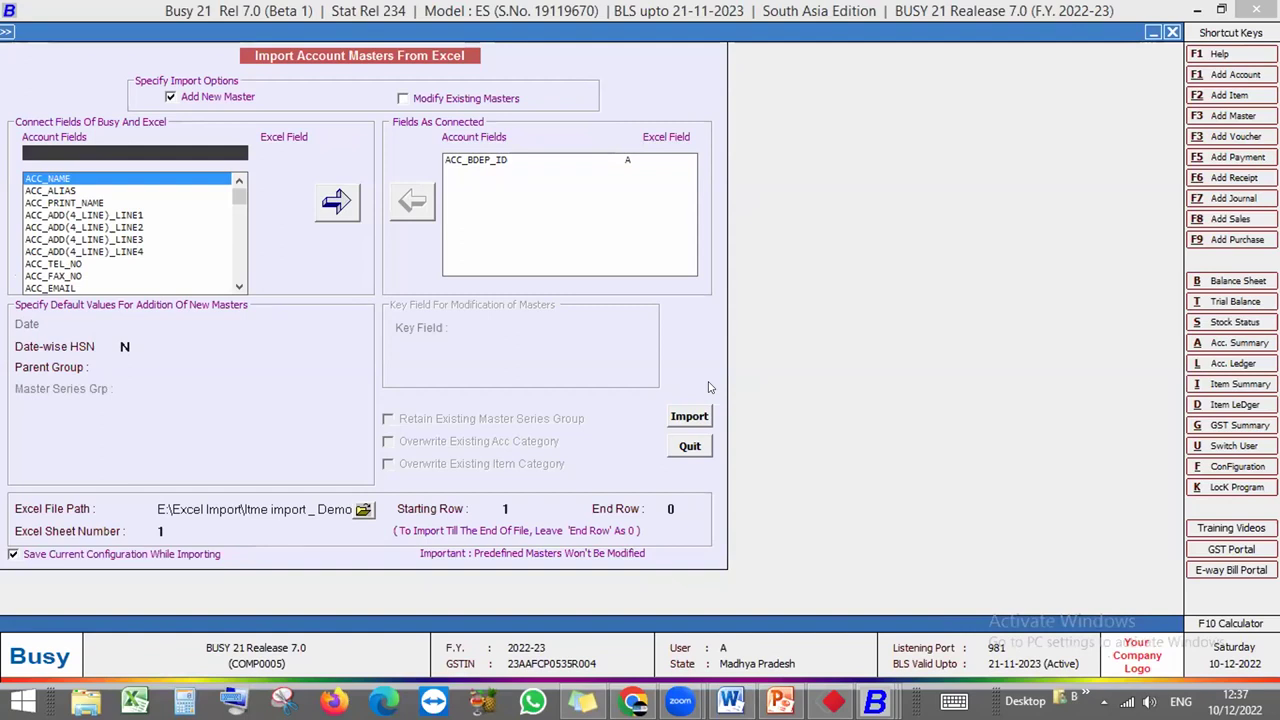
click(695, 452)
key(Escape)
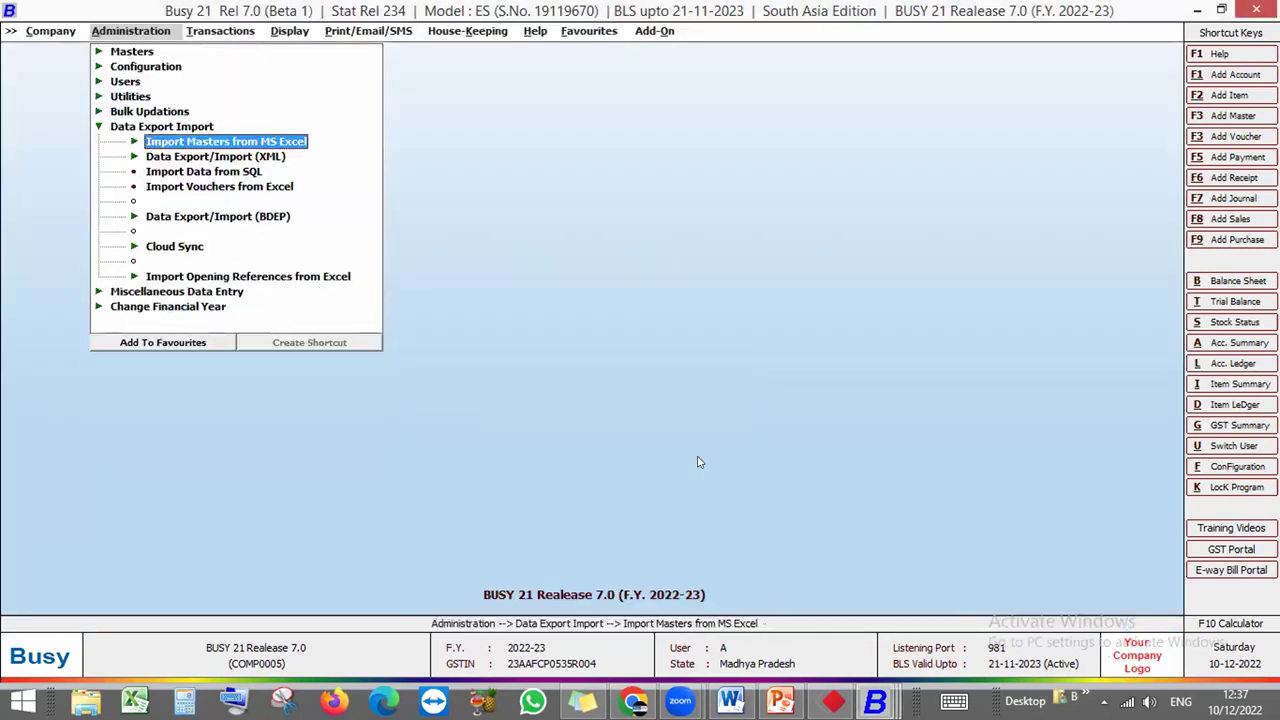
key(Escape)
Open the list of accounts to modify in the account masters
key(Up)
key(Up)
key(Up)
key(Up)
key(Up)
key(Up)
key(Down)
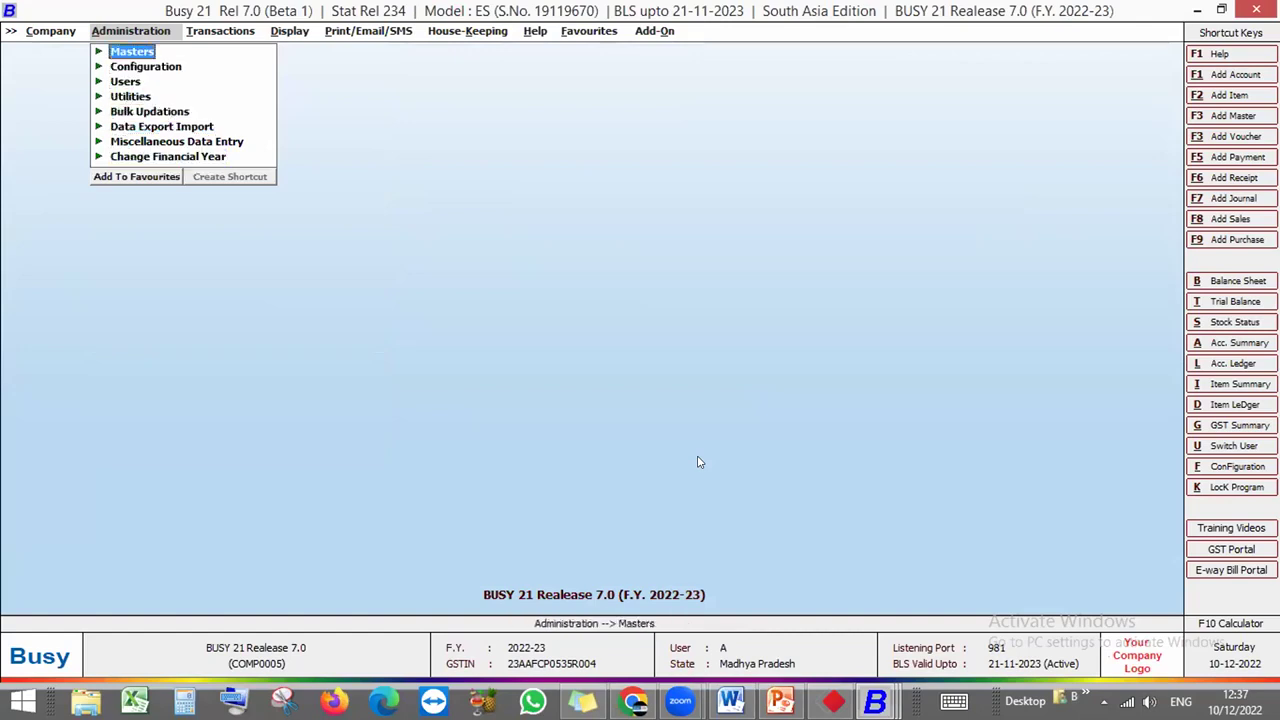
key(Return)
key(Down)
key(Down)
key(Up)
key(Up)
key(Return)
key(Down)
key(Down)
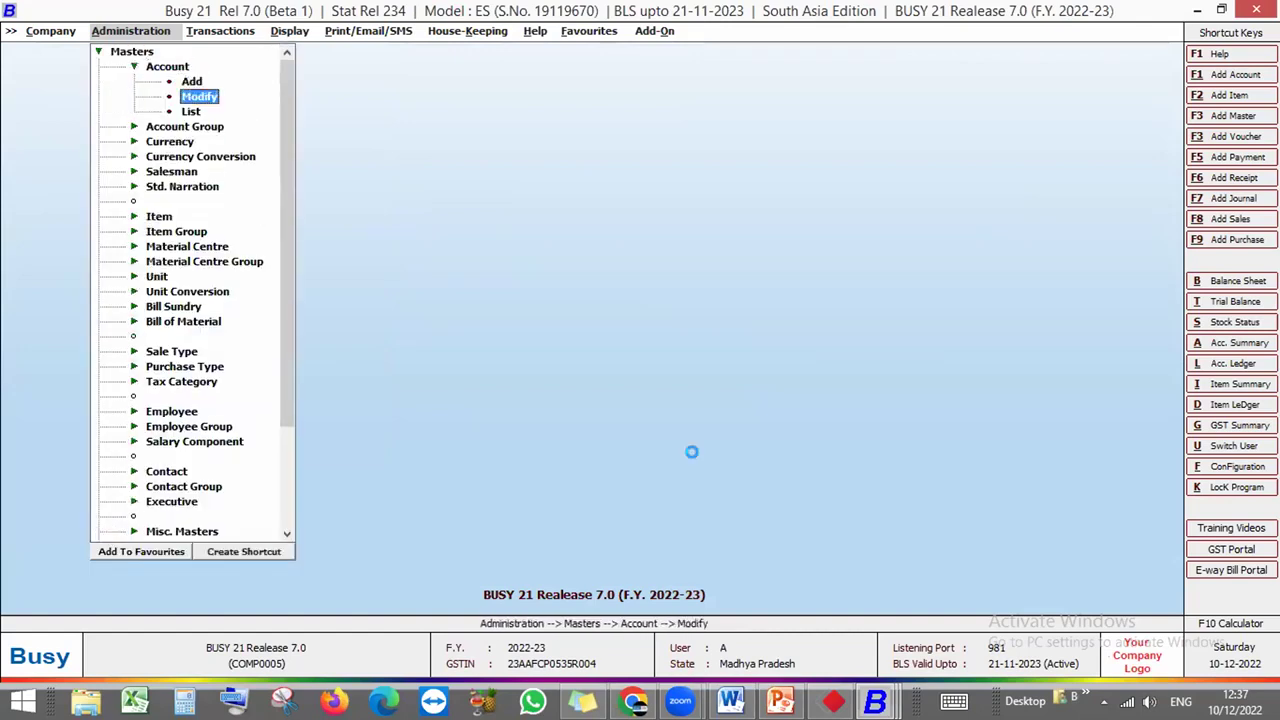
key(Return)
Select the Busy Infotech Pvt. Ltd. account and open it for modification
key(Down)
key(Down)
key(Down)
key(Down)
key(Down)
key(Down)
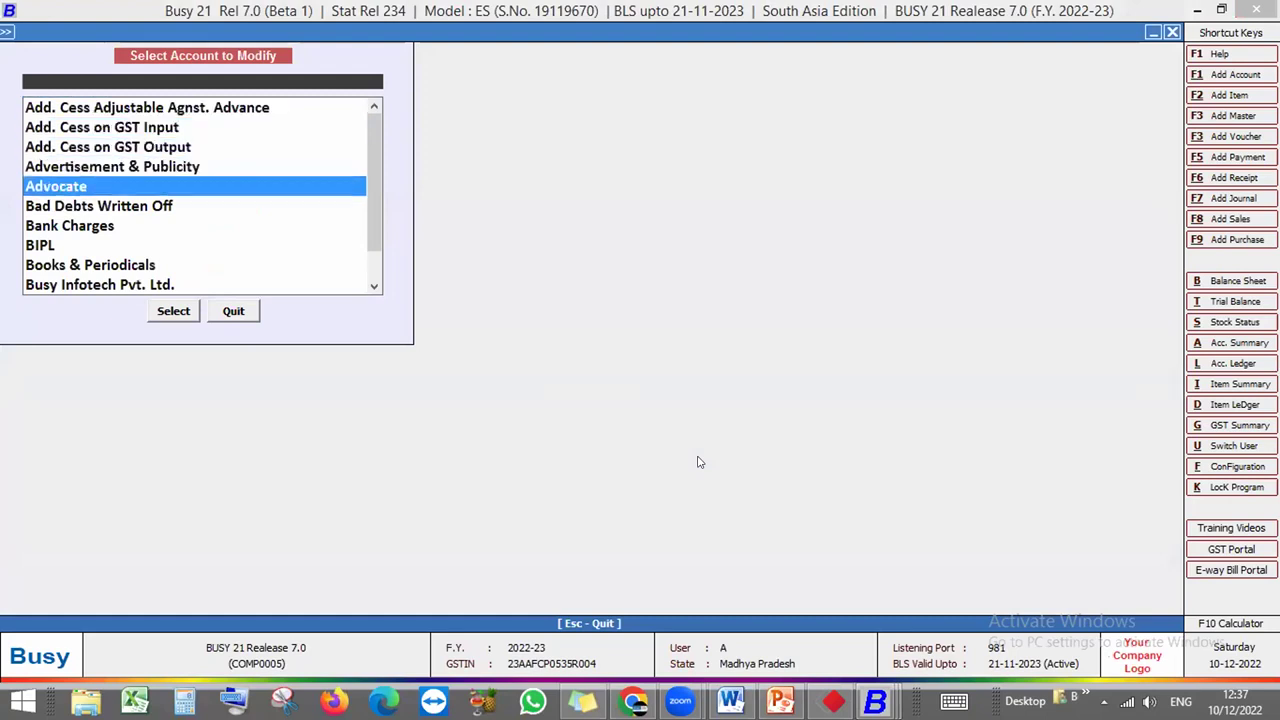
key(Down)
key(Down)
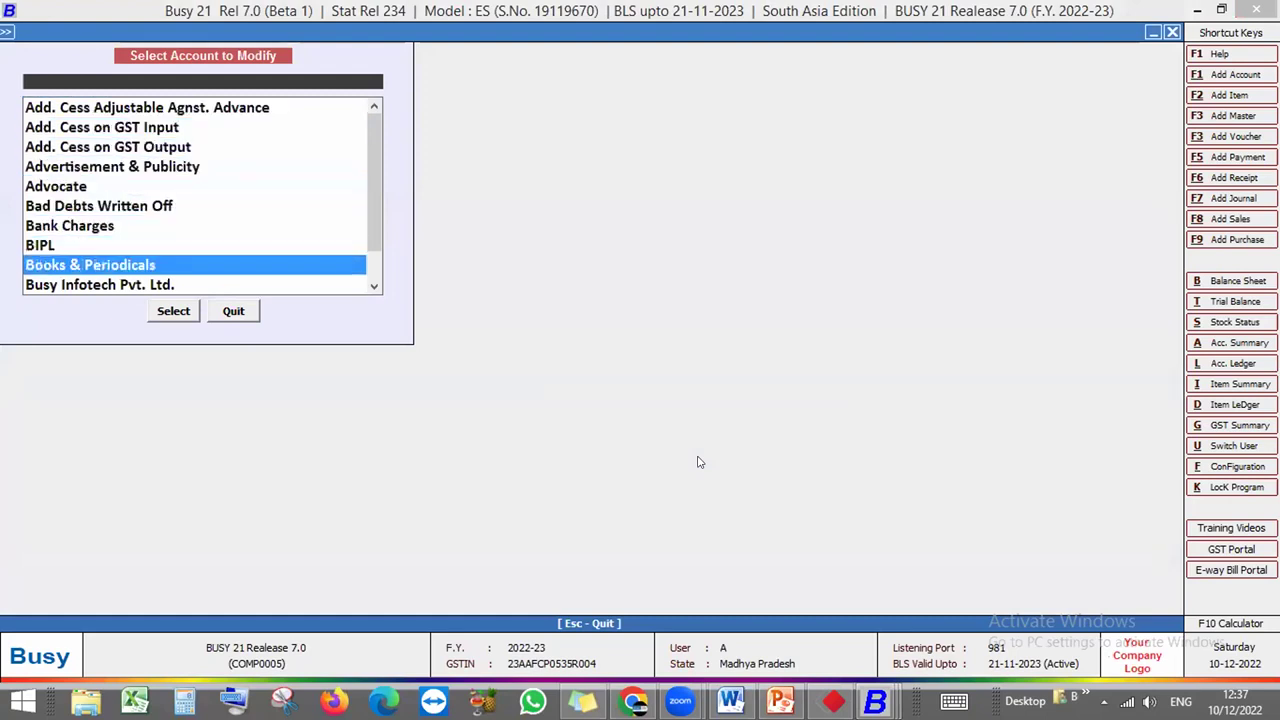
key(Down)
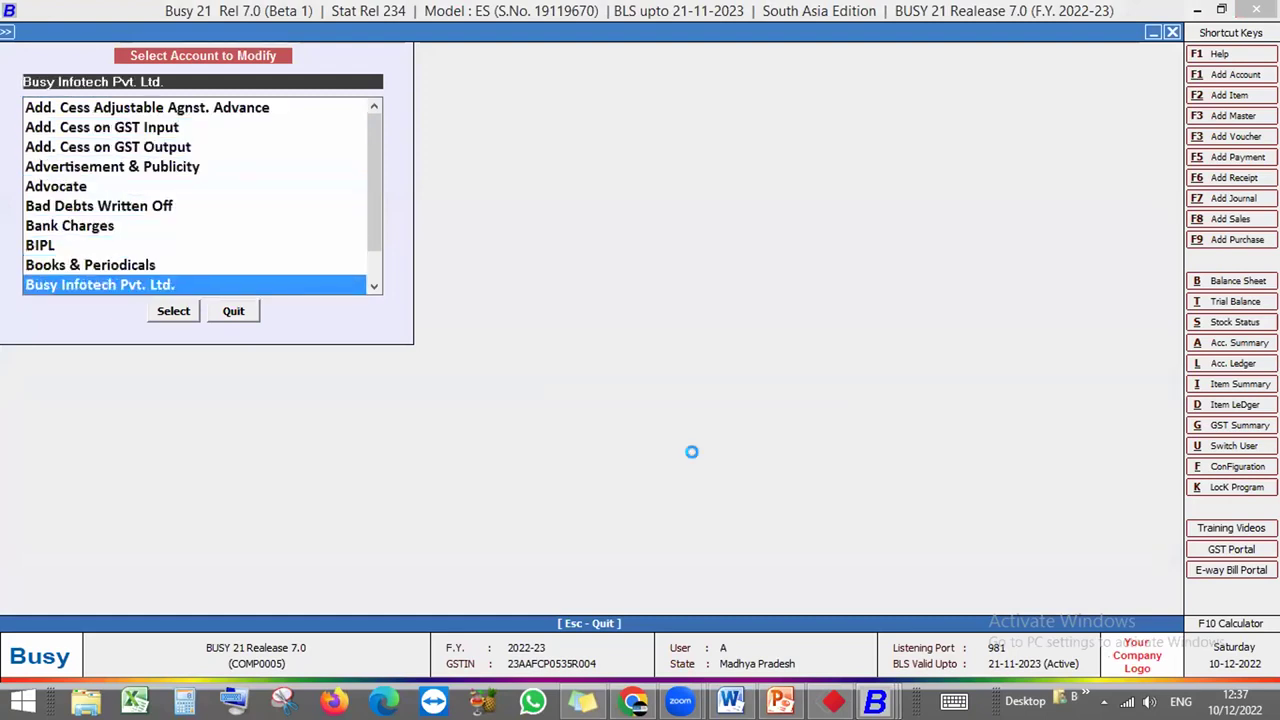
click(818, 432)
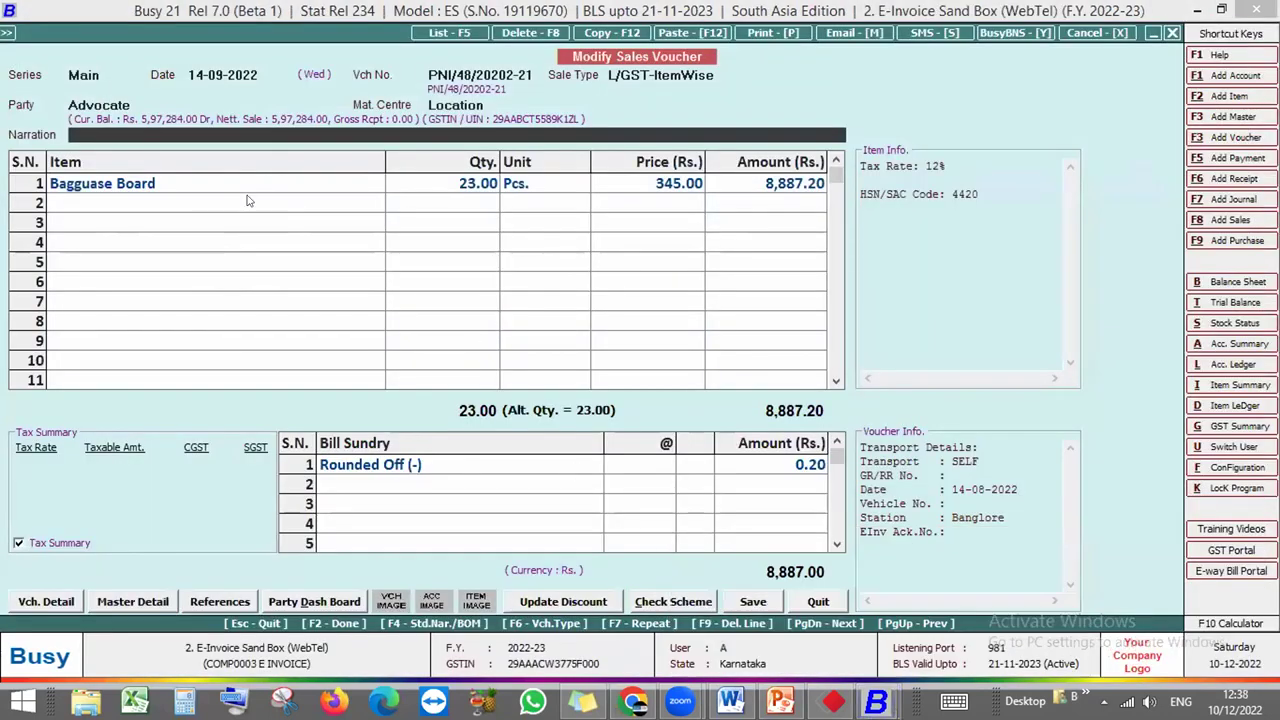
Open the Advocate party's master from the sales voucher, inspect its bank name and IFSC code fields, then close the master and voucher
click(135, 98)
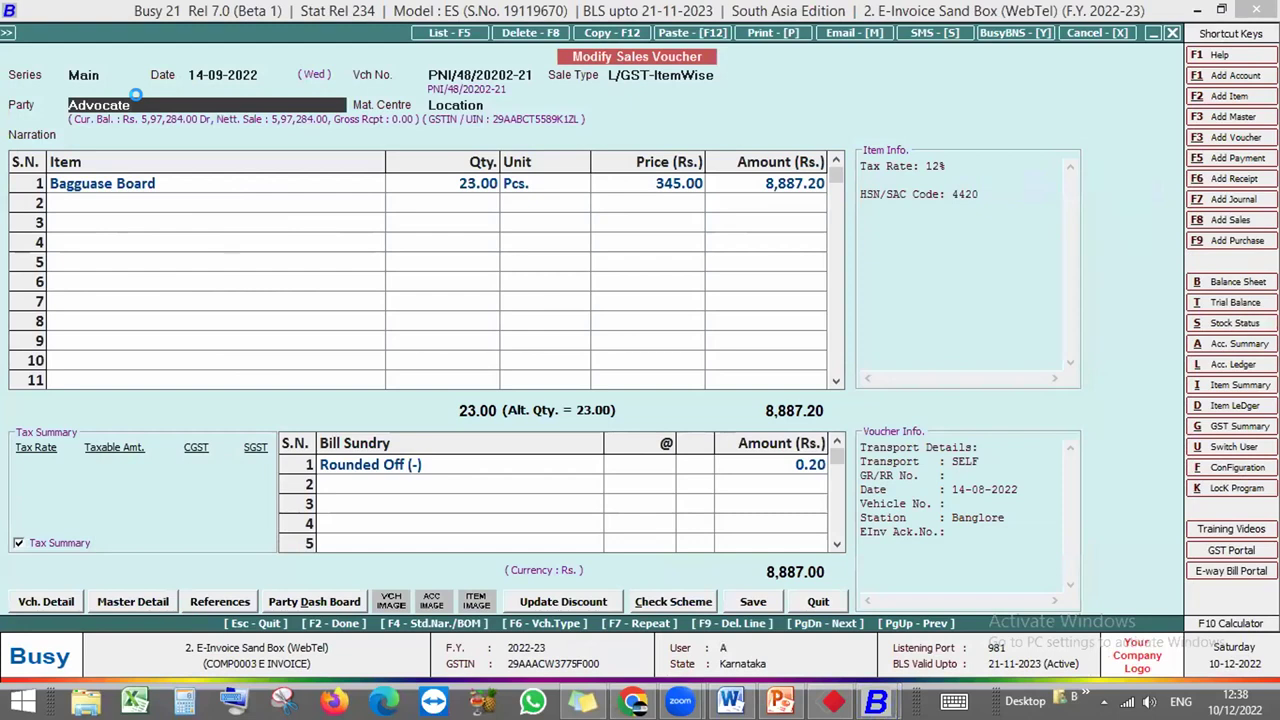
key(alt+m)
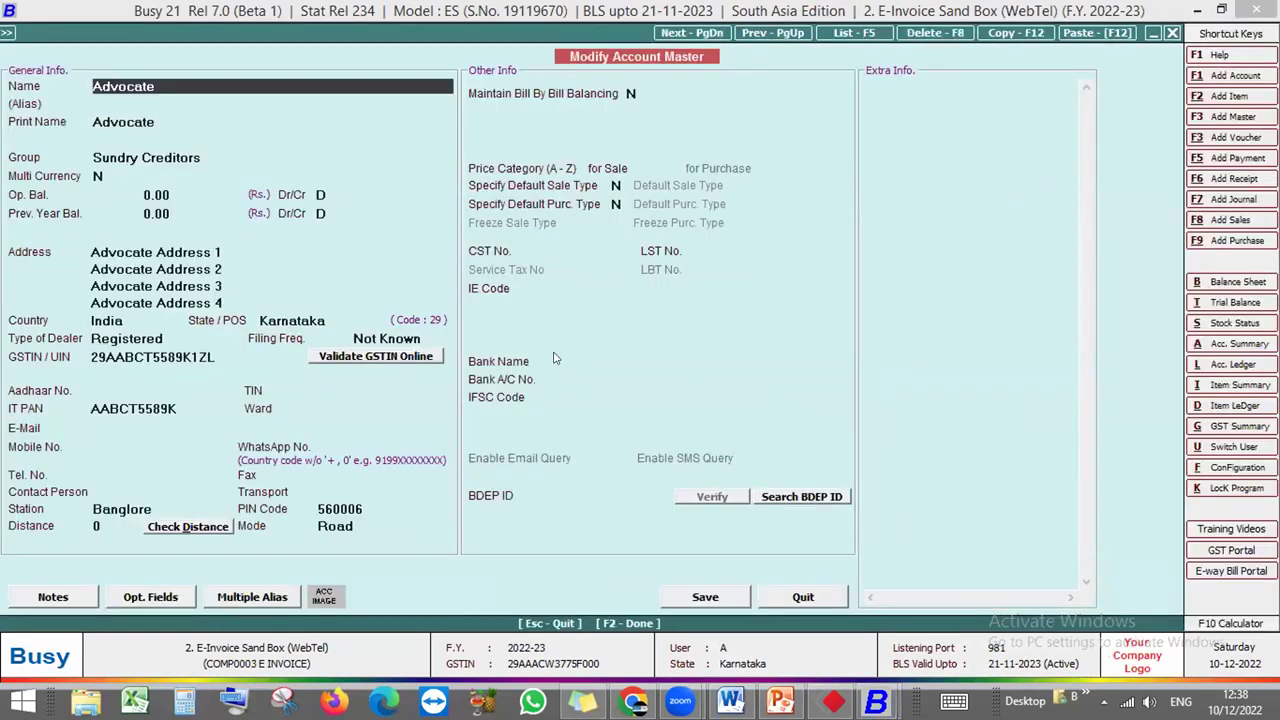
click(608, 362)
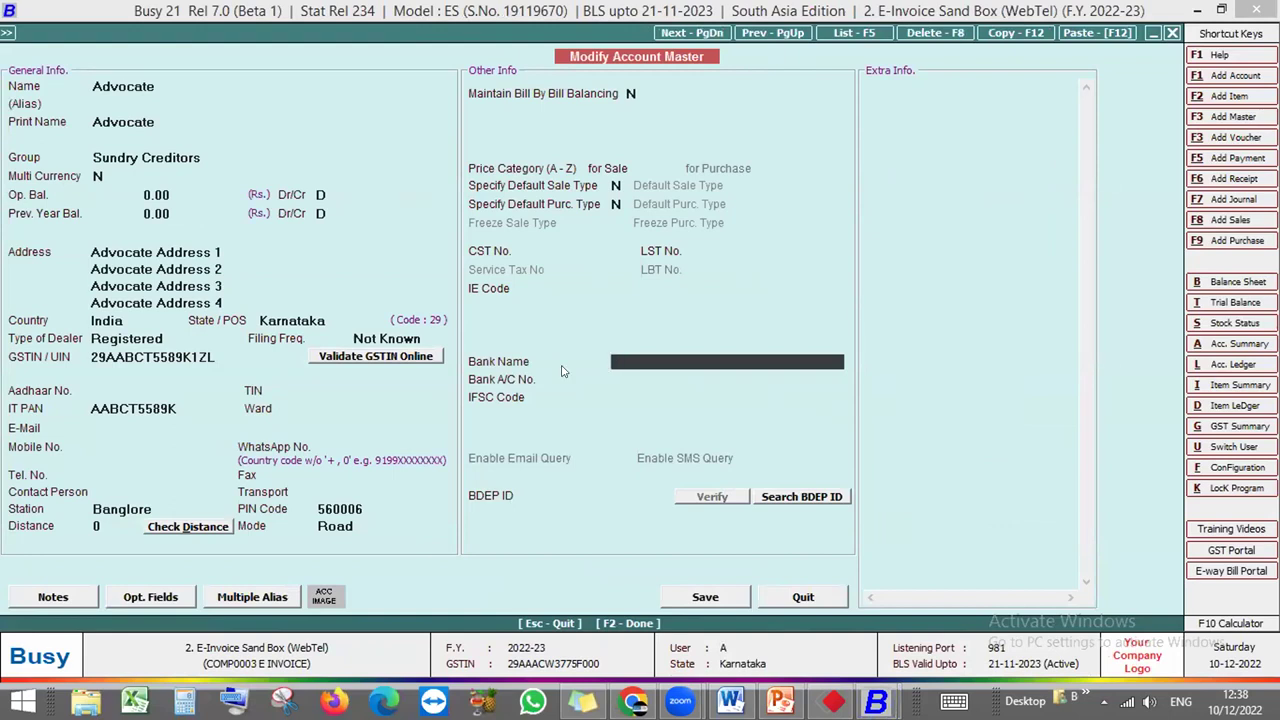
click(616, 397)
click(625, 356)
key(Escape)
key(Escape)
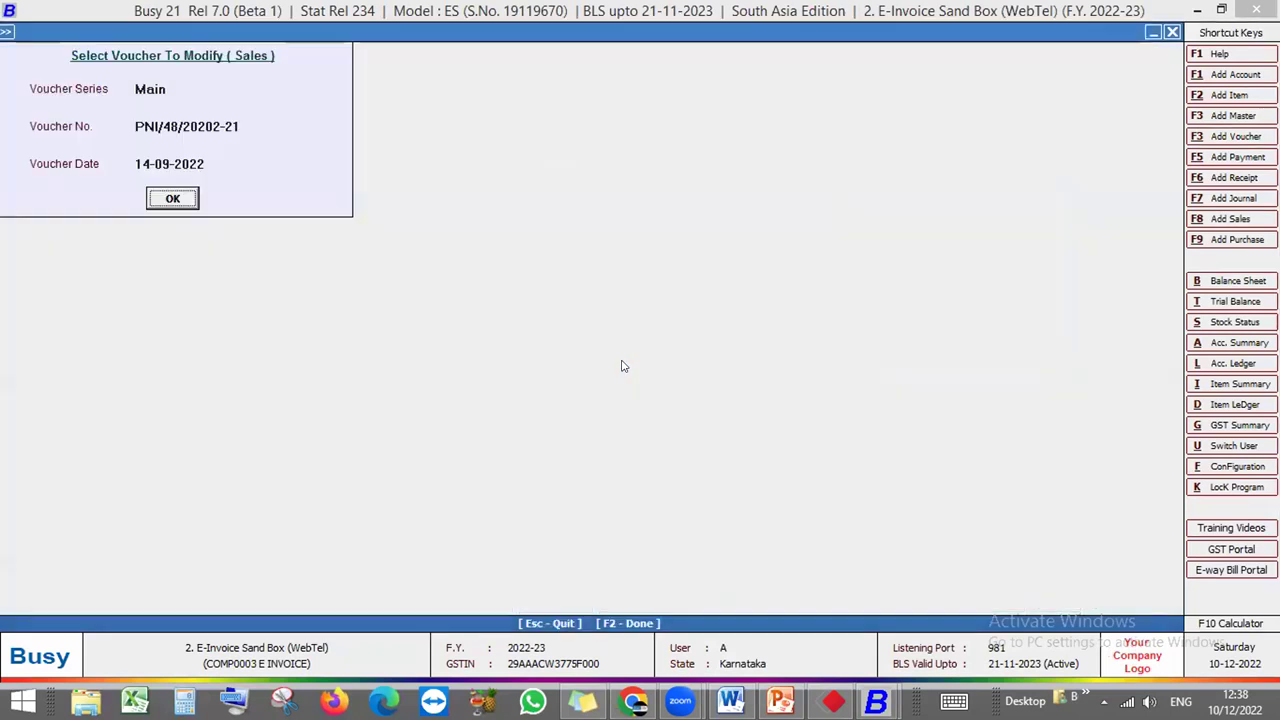
key(Escape)
Open a blank Add Account Master form from the account masters
key(Up)
key(Return)
key(Down)
key(Up)
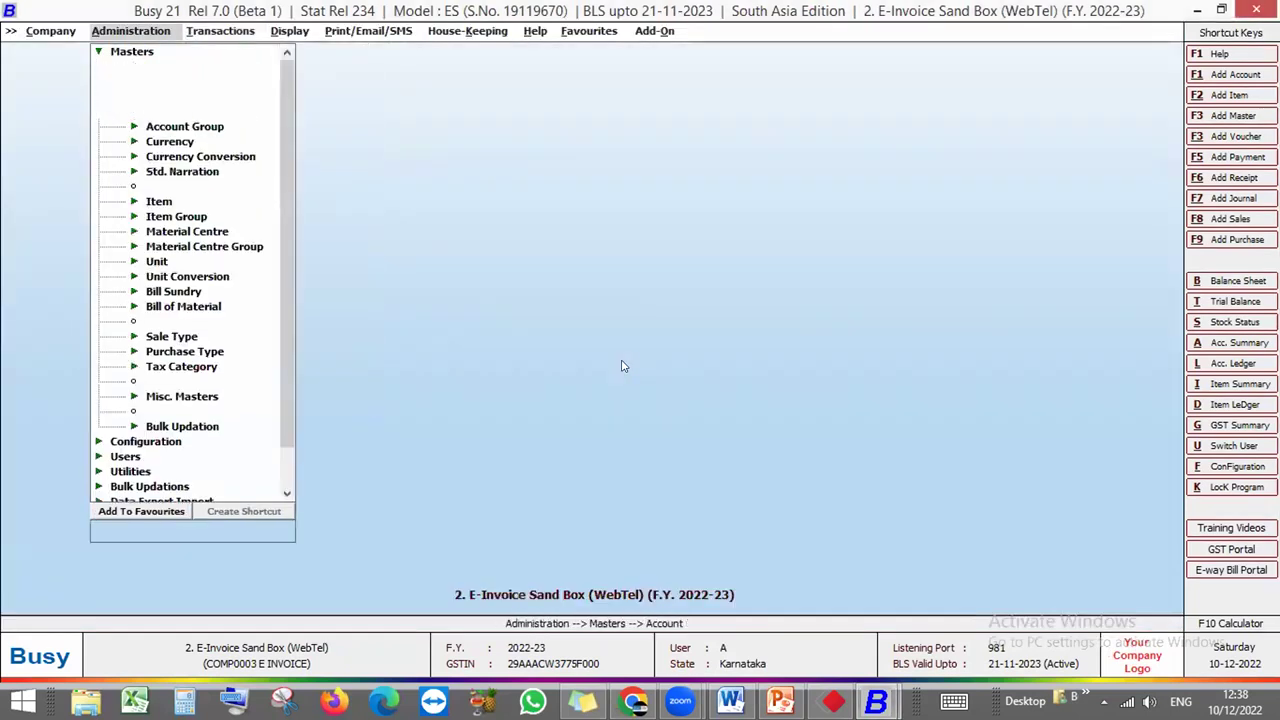
key(Return)
key(Down)
key(Return)
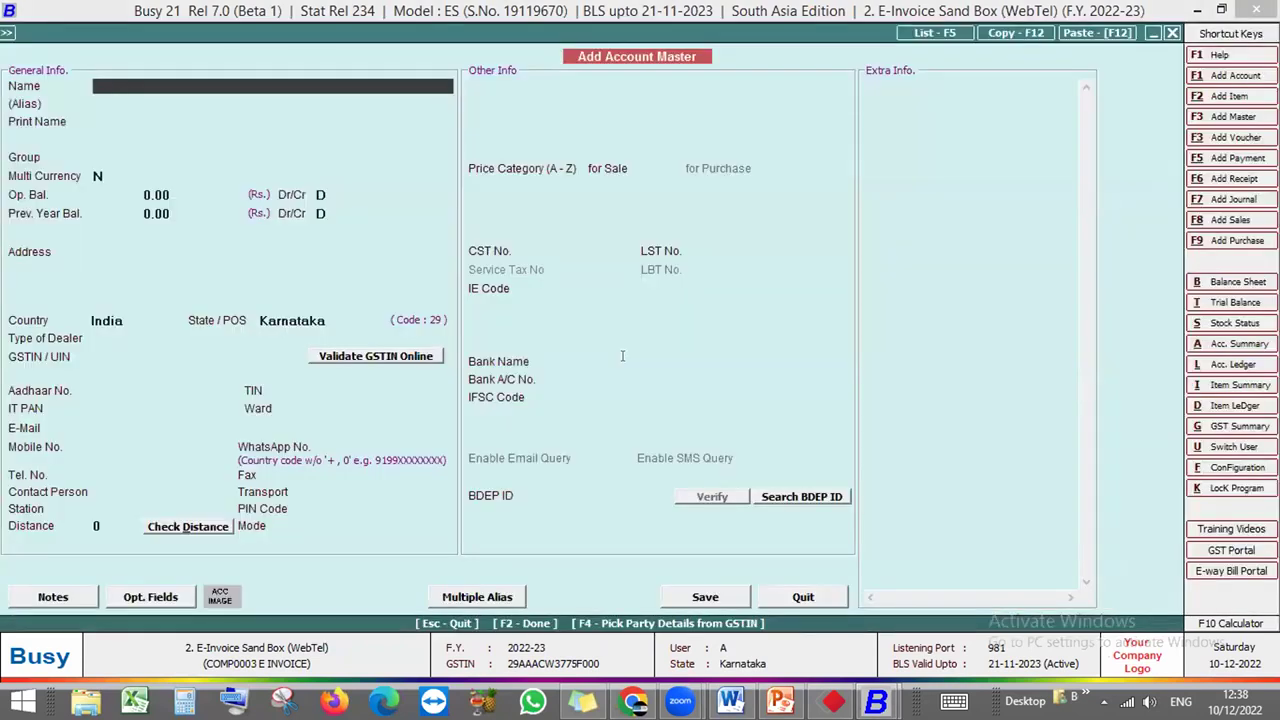
Name the new account Aaaa and assign it to the Expenses (Direct/Mfg.) group
text(Aaaa)
key(Return)
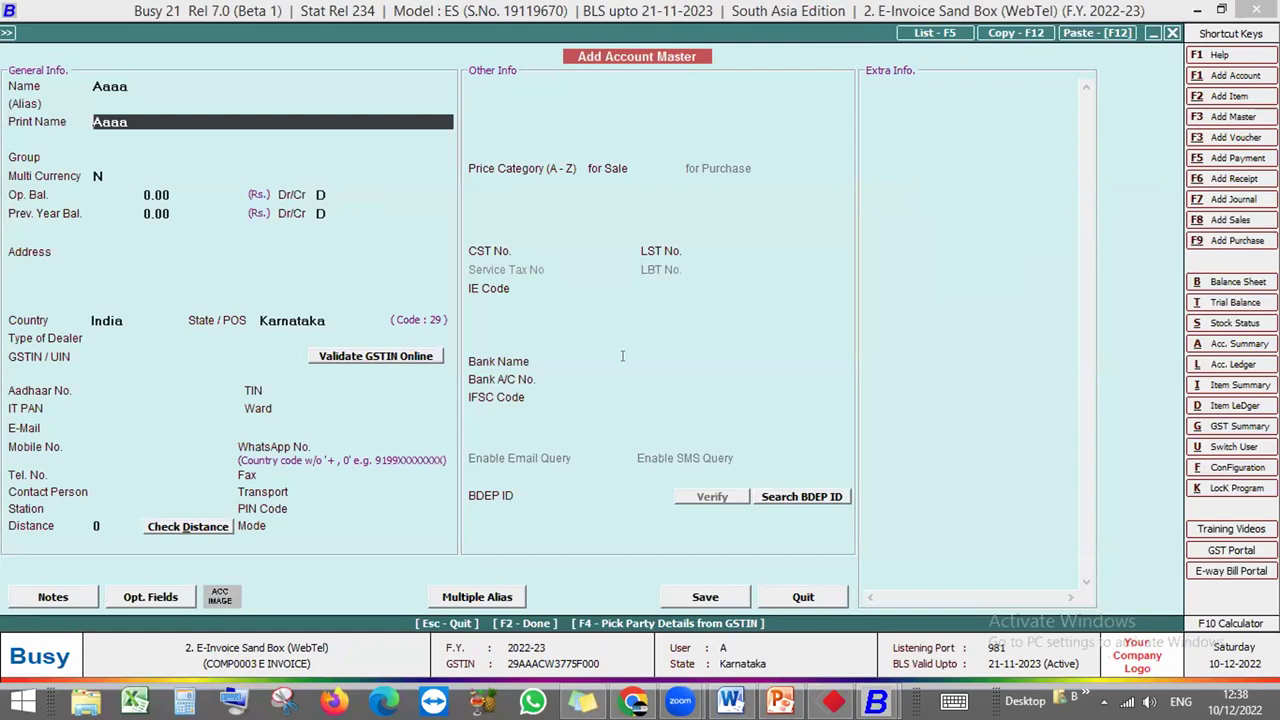
key(Return)
text(ex)
key(Return)
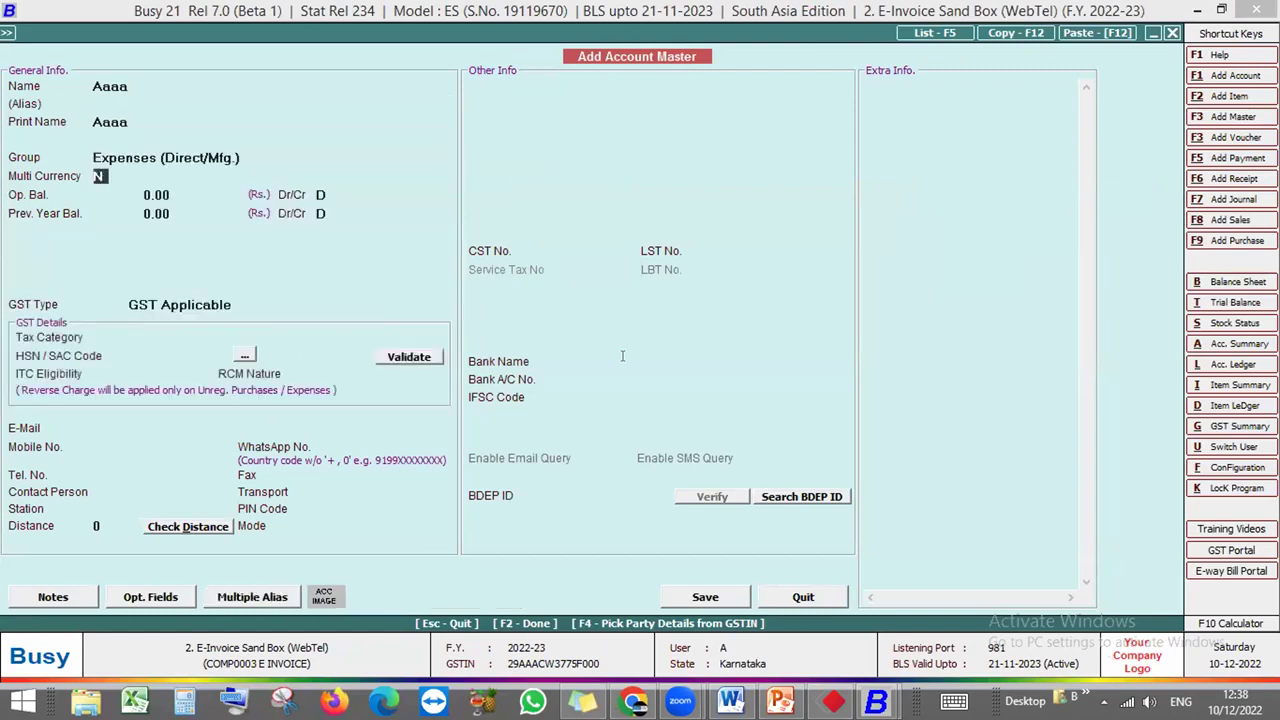
Go through the Bank Name, Bank A/C No. and IFSC Code fields, then quit the new account without saving
click(622, 358)
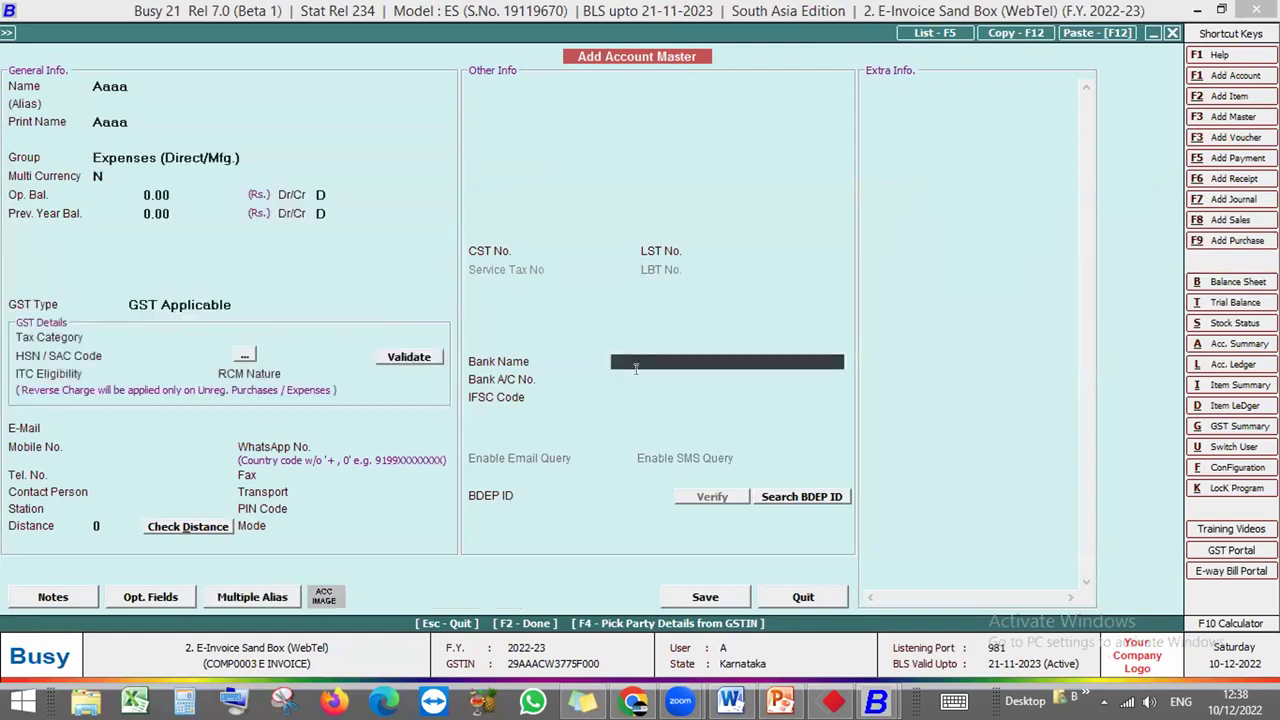
click(636, 380)
key(Return)
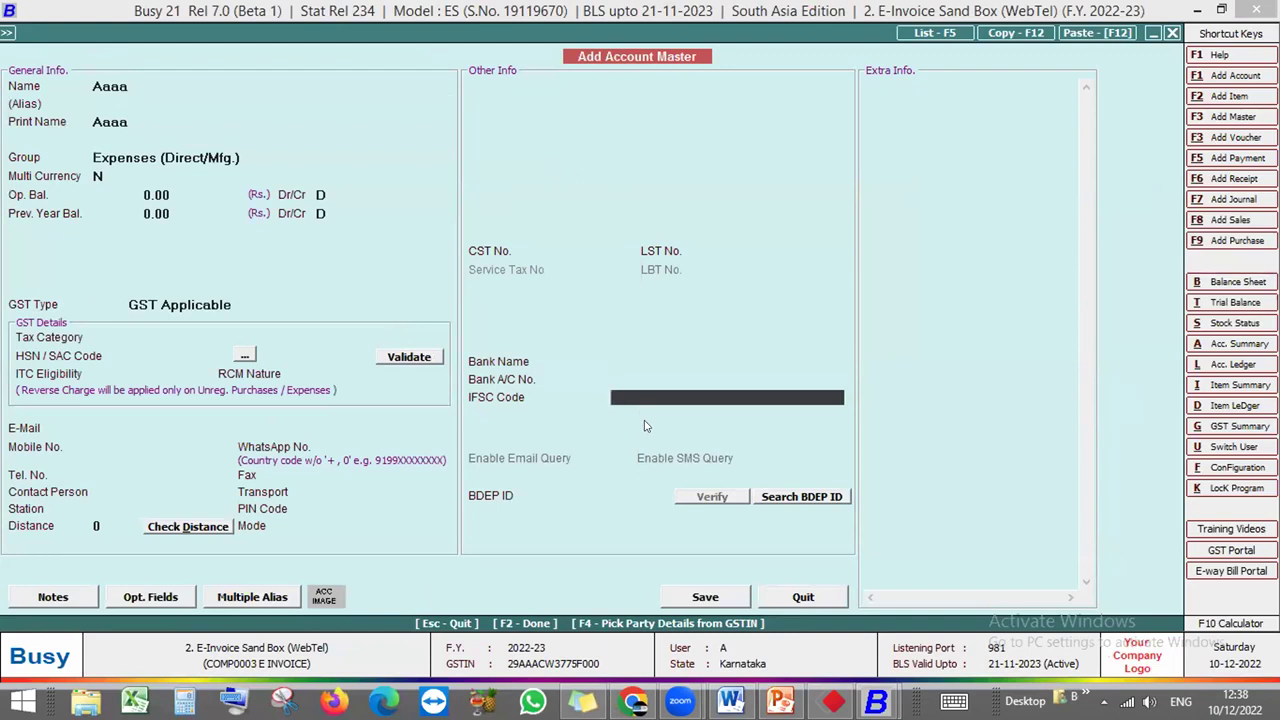
key(Escape)
key(Return)
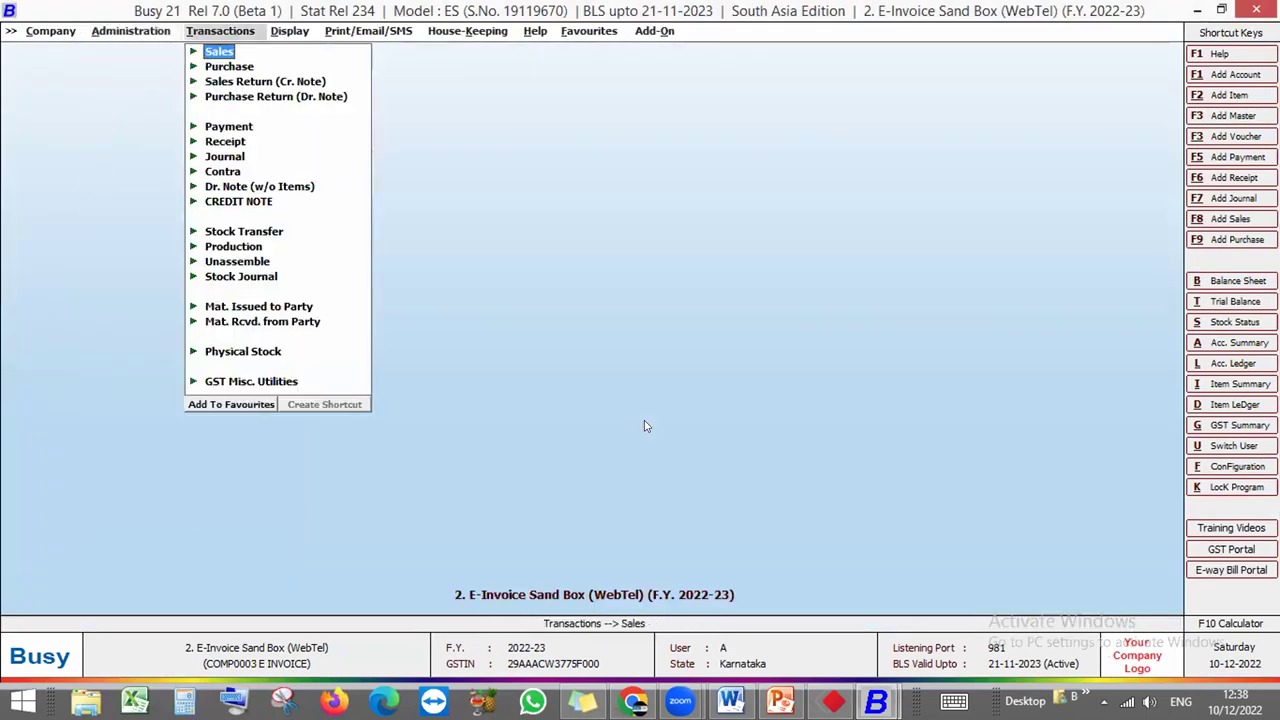
Start a new payment voucher in the Main series with Rs. as currency and proceed to the first account entry
key(Down)
key(Down)
key(Down)
key(Down)
key(Return)
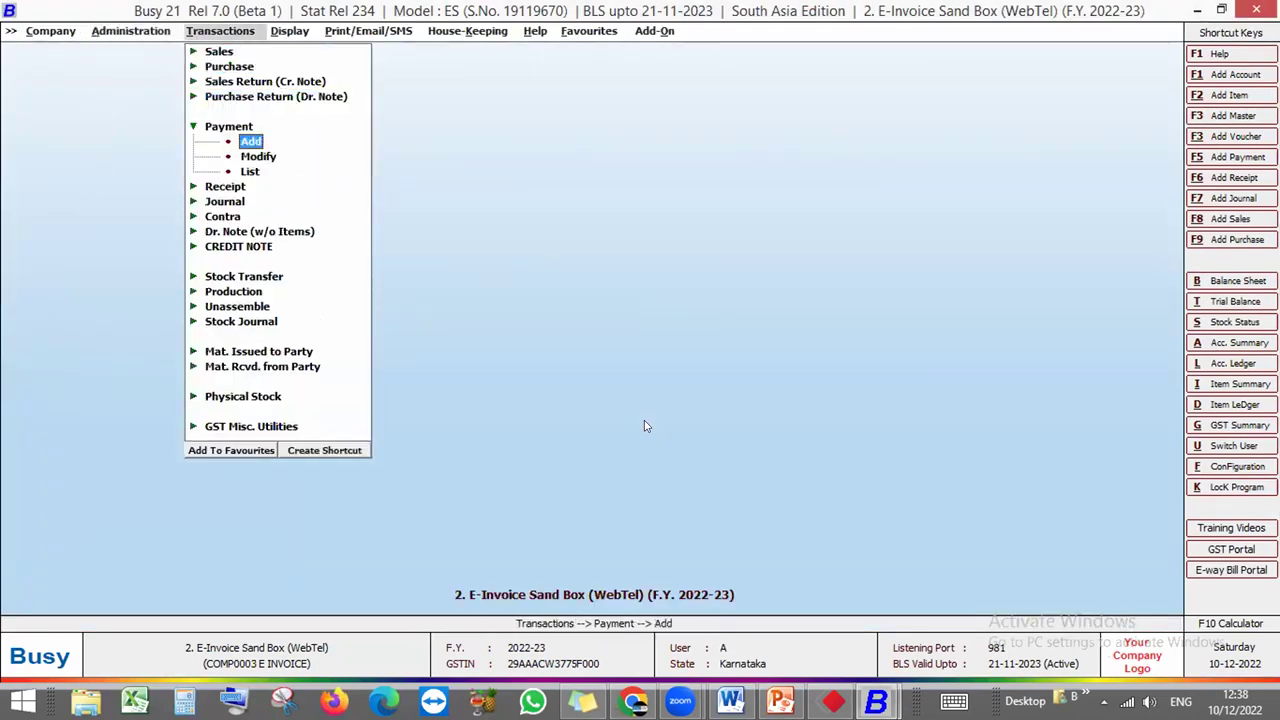
key(Return)
key(Return)
key(Return)
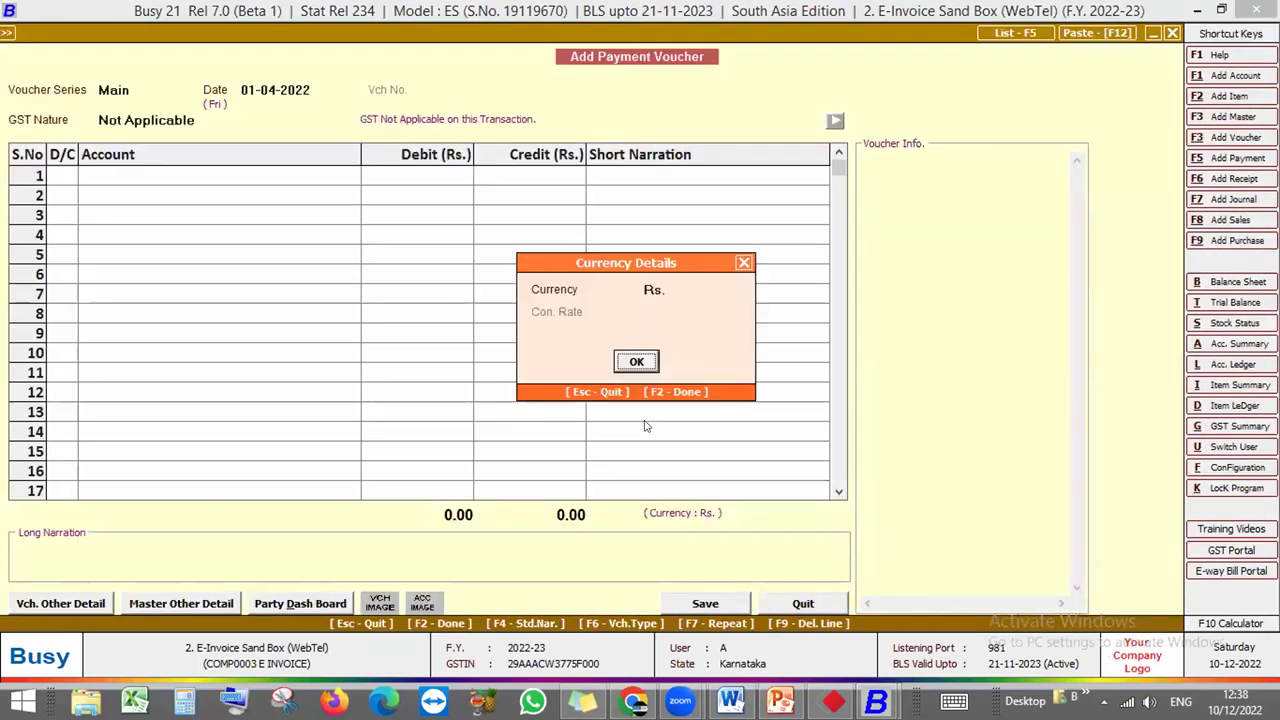
key(Return)
key(Return)
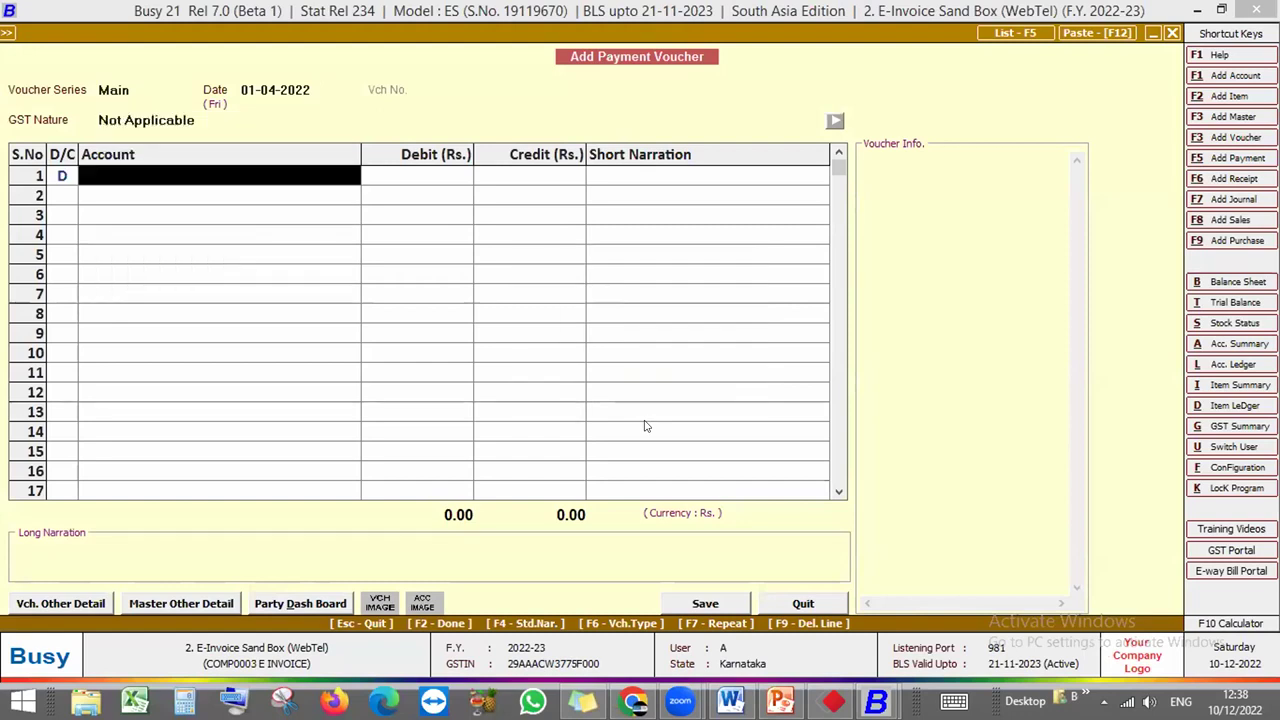
Return to the payment voucher's date field and step through it again, then close the voucher without saving
key(shift+Tab)
key(Return)
click(305, 95)
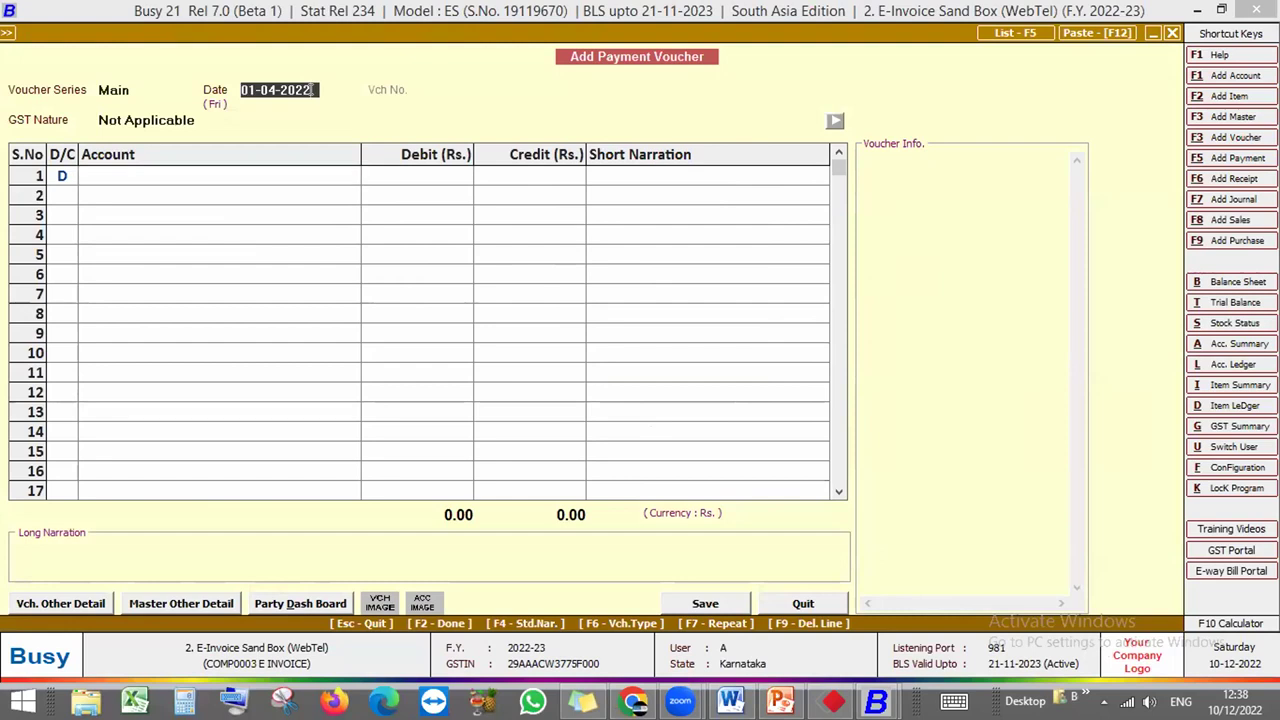
key(Return)
key(Return)
key(Escape)
key(Escape)
key(Escape)
Start a new receipt voucher and accept Rs. as its currency
key(Down)
key(Down)
key(Down)
key(Return)
key(Return)
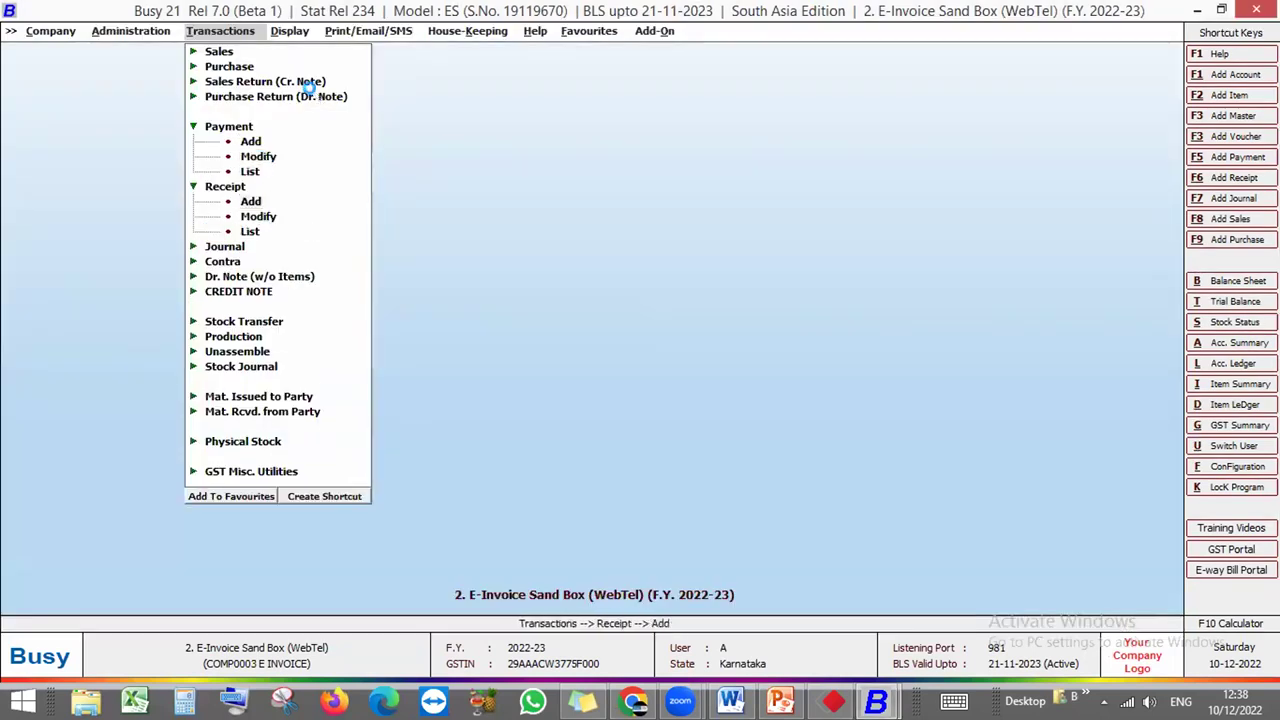
key(Return)
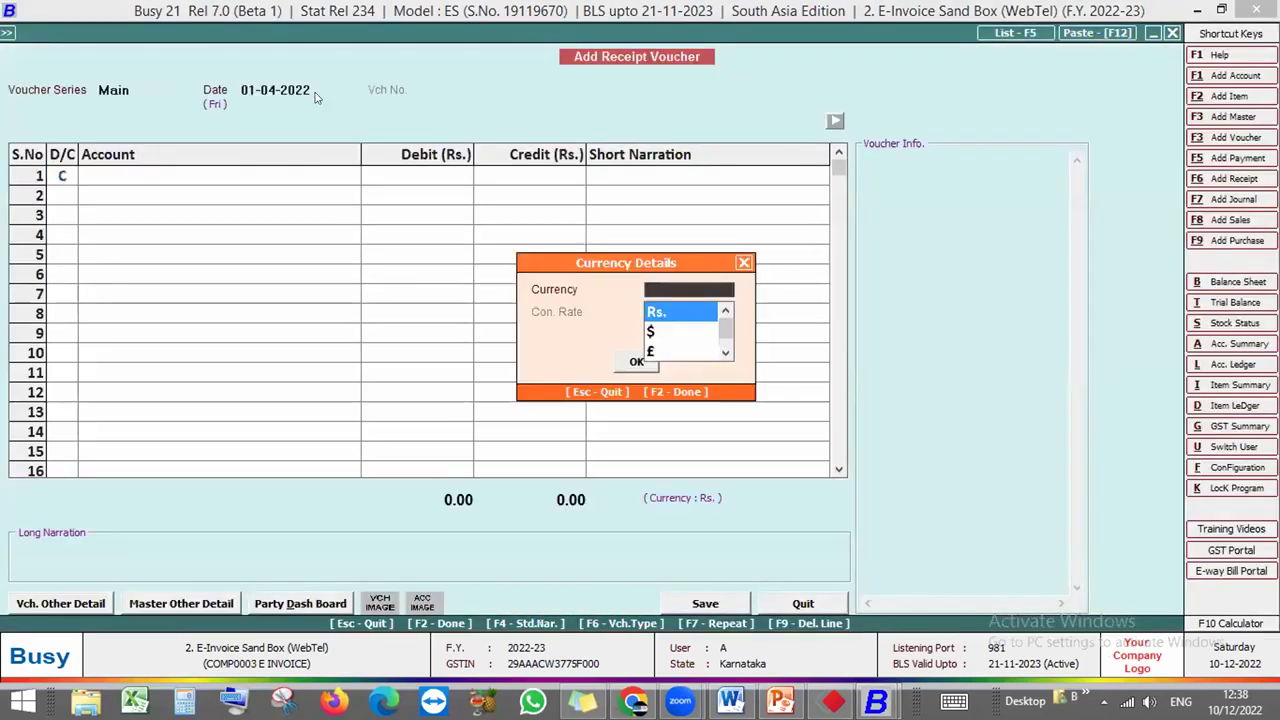
key(Return)
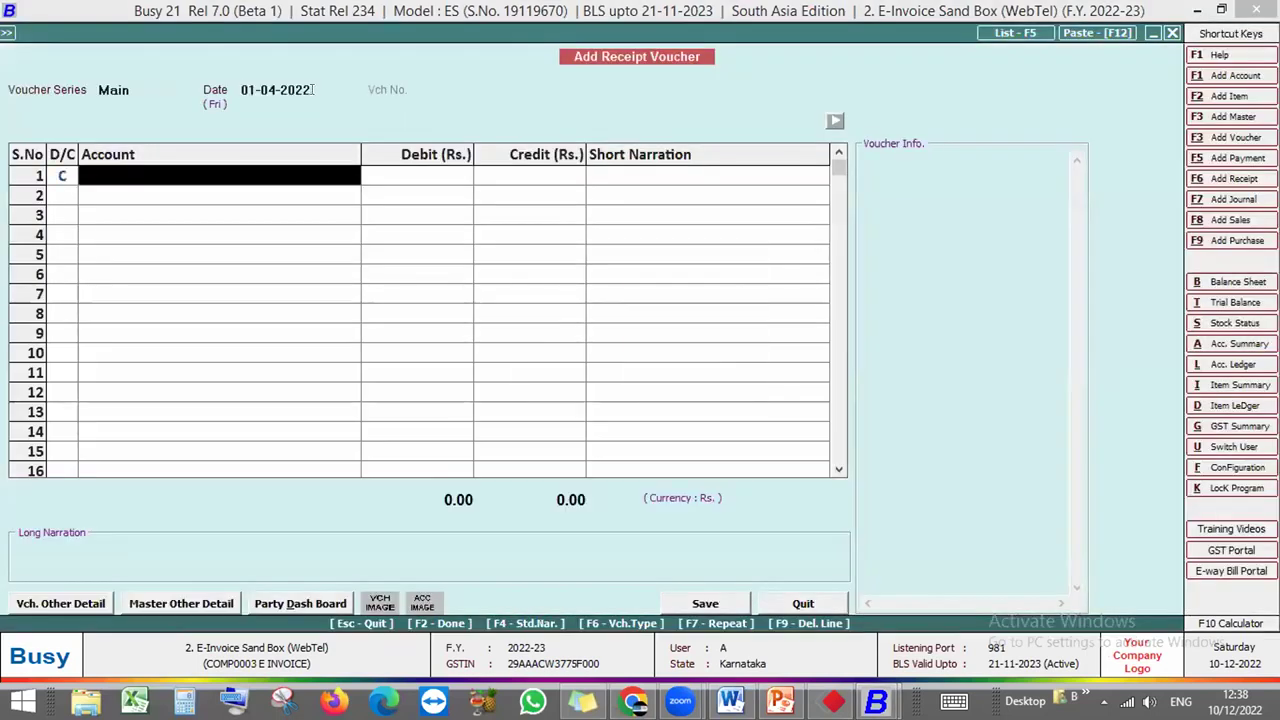
Return to the receipt voucher's date field, keep 01-04-2022 and accept Rs. as the currency again
click(306, 88)
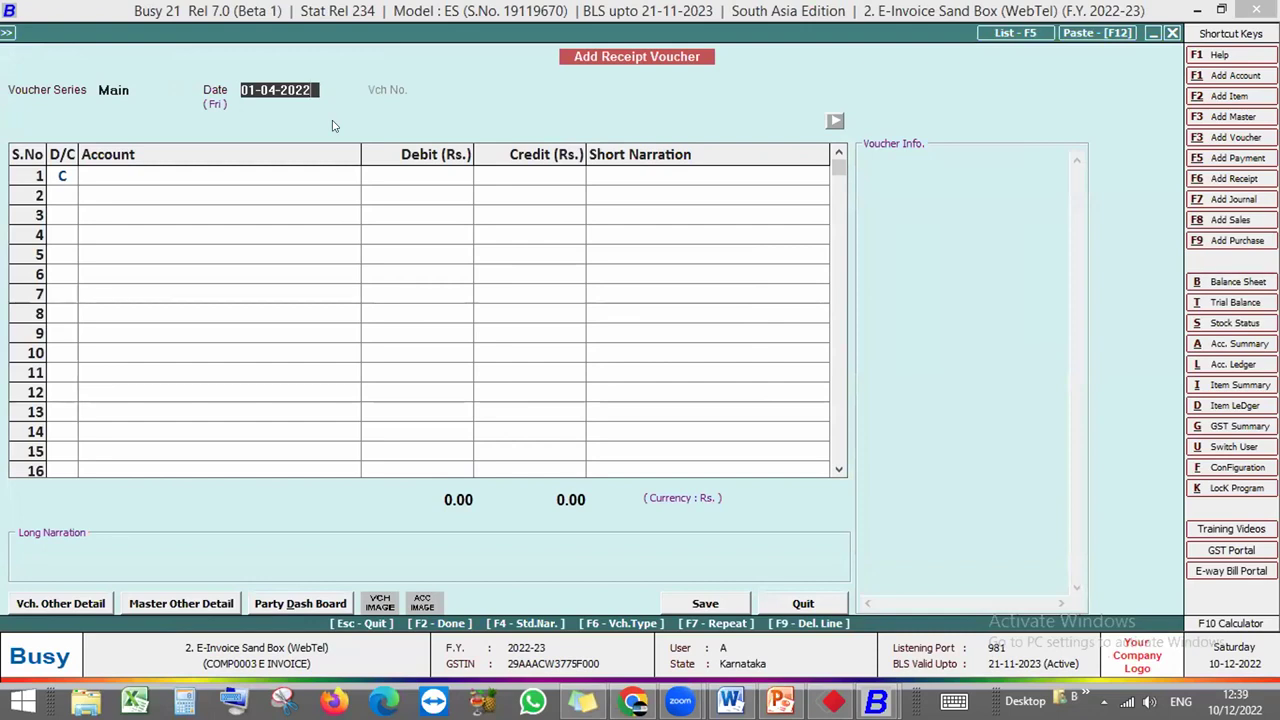
key(Return)
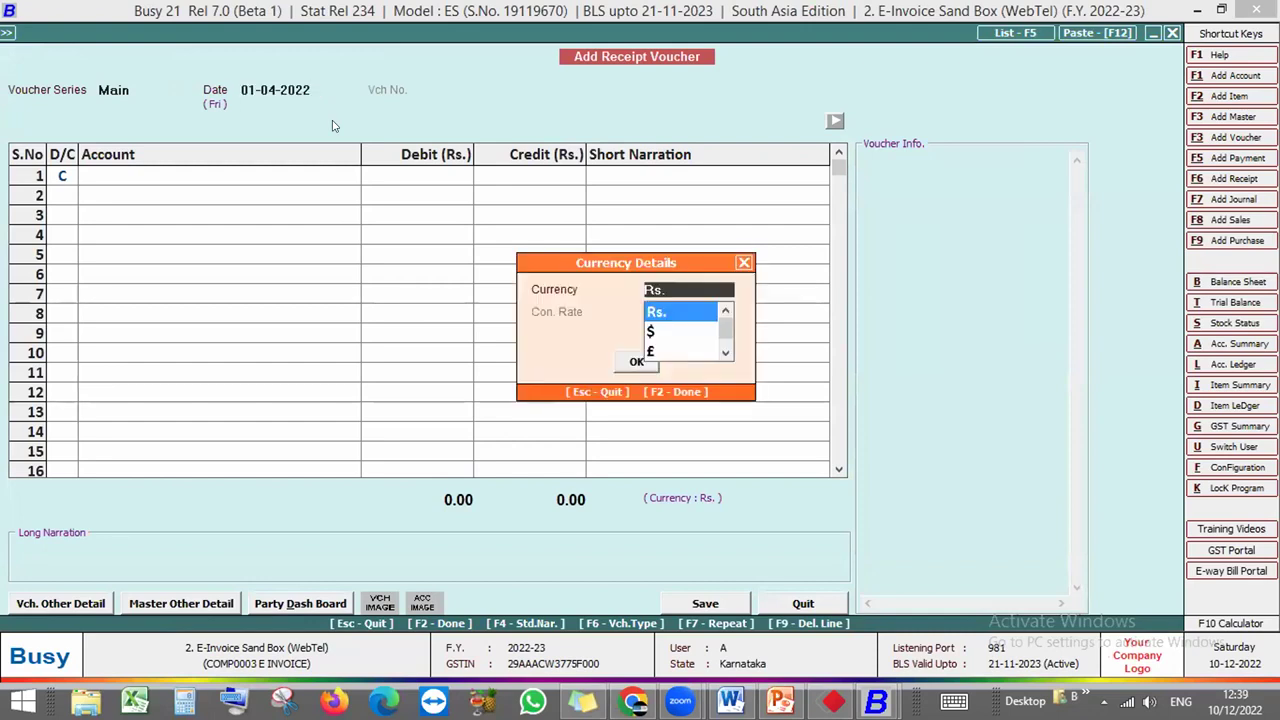
key(Return)
key(Return)
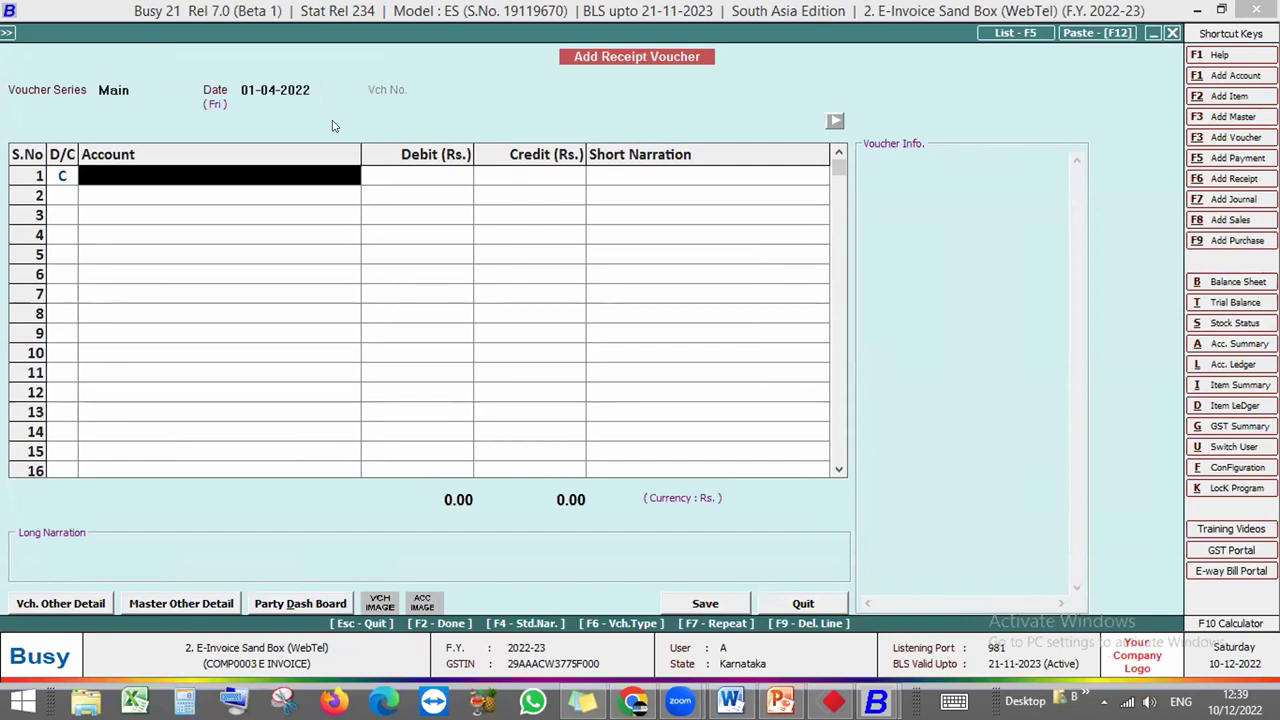
Credit Busy Infotech Pvt. Ltd. with 1,000.00 in the receipt voucher's first row
text(bus)
key(Return)
text(1000)
key(Return)
key(Return)
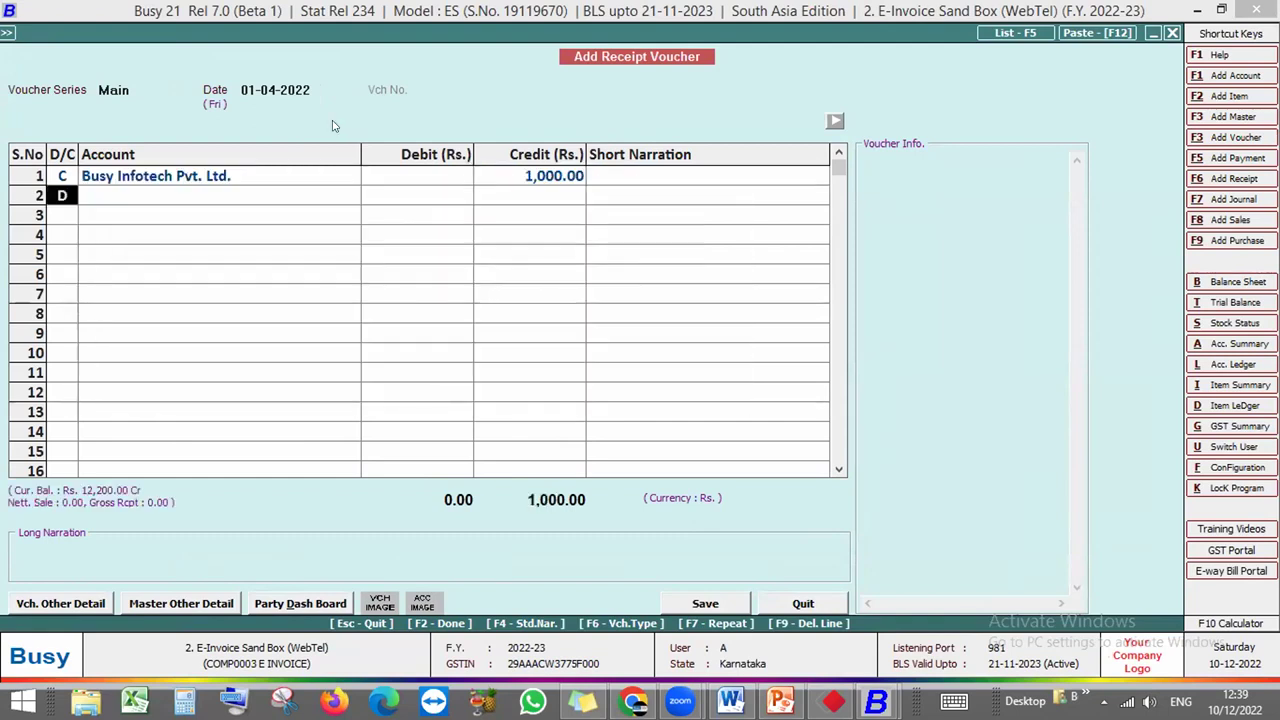
Go back and forth between the credit row and the empty debit row, checking how their cells are traversed
key(Up)
key(Down)
key(Up)
key(Down)
key(Return)
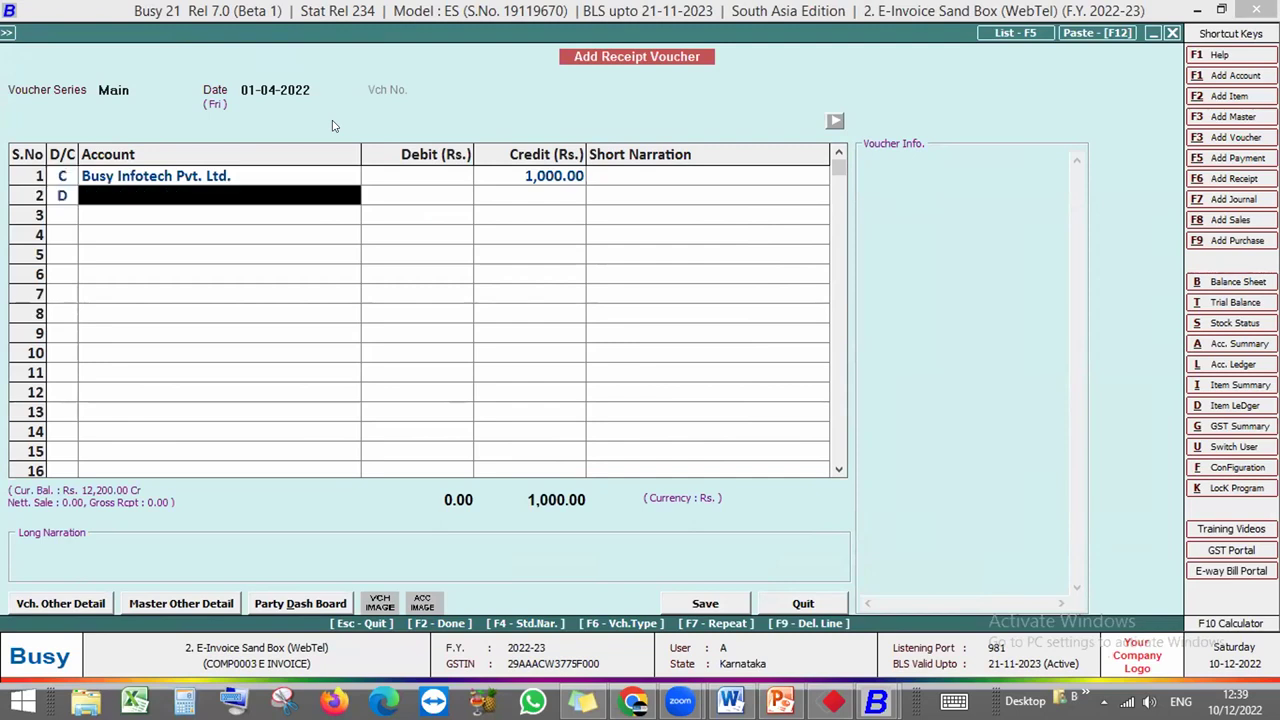
key(shift+Tab)
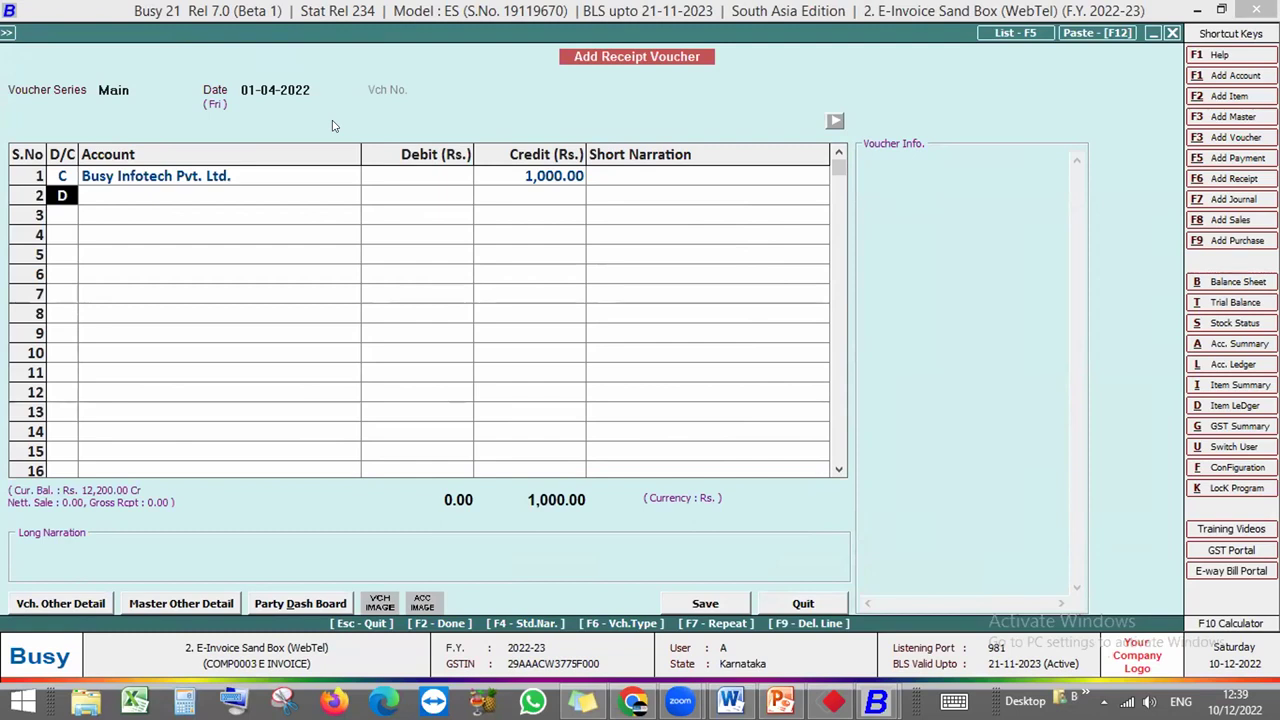
key(Return)
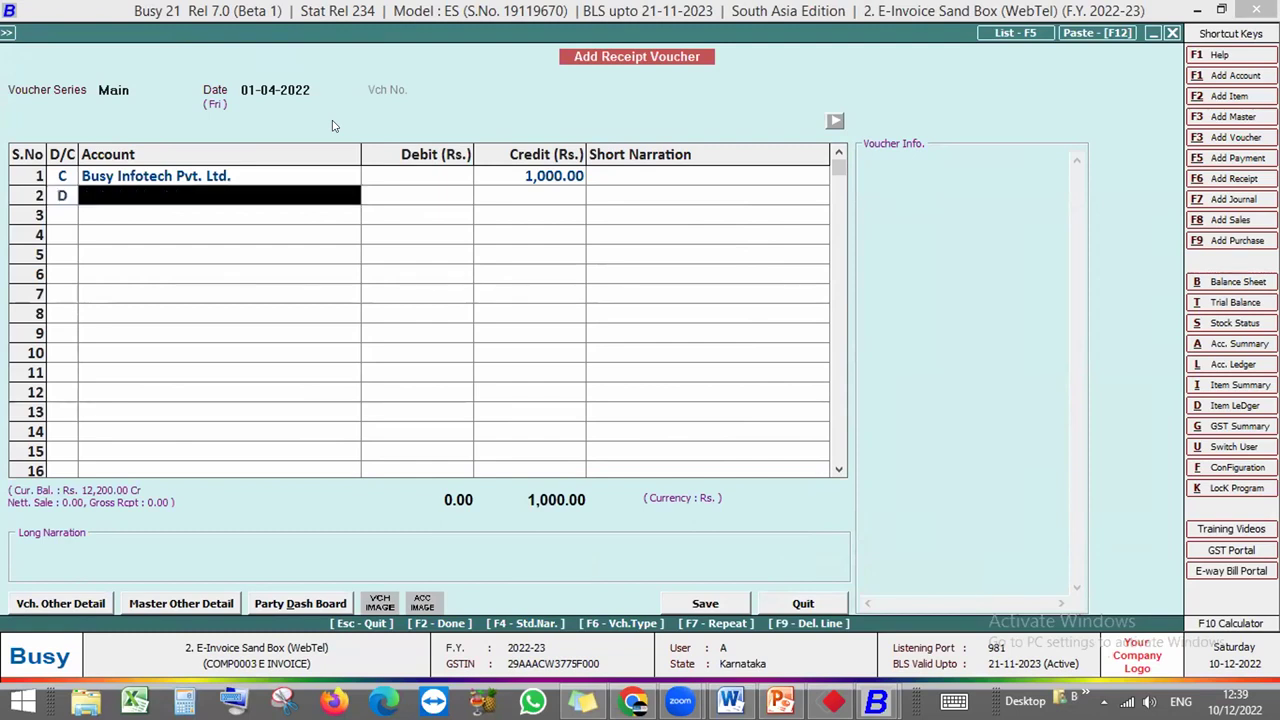
key(Up)
key(shift+Tab)
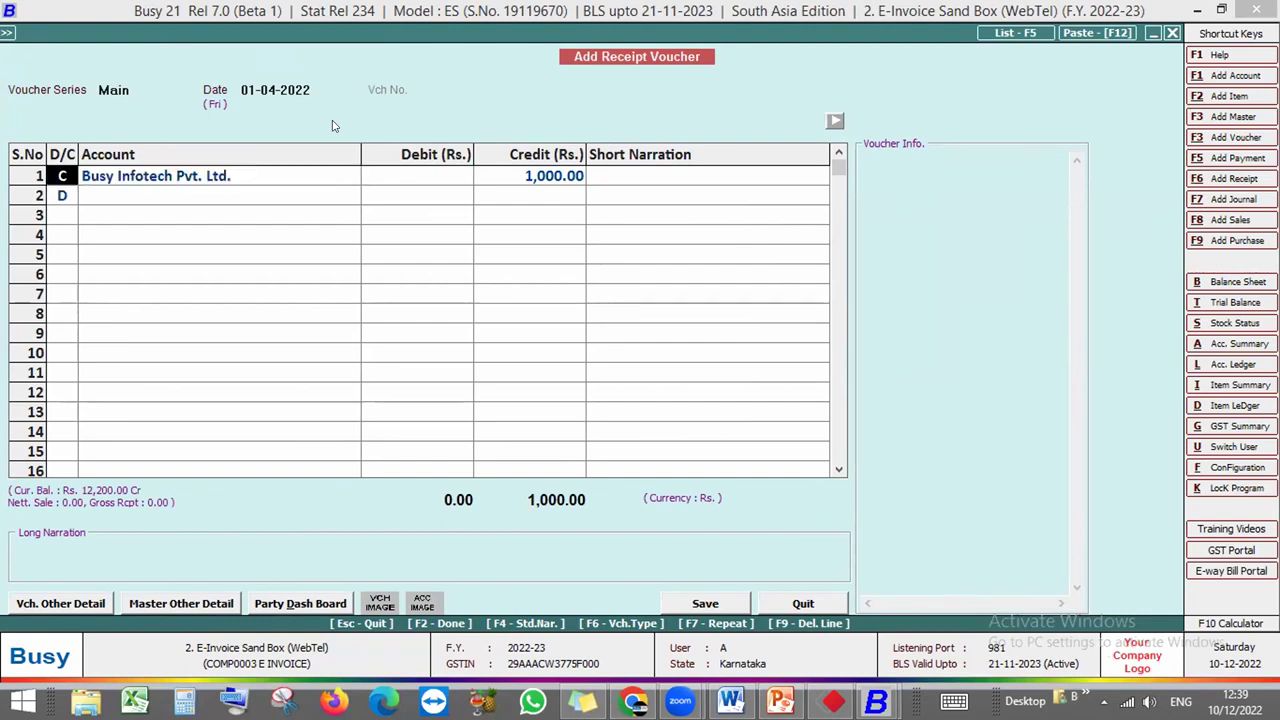
key(Down)
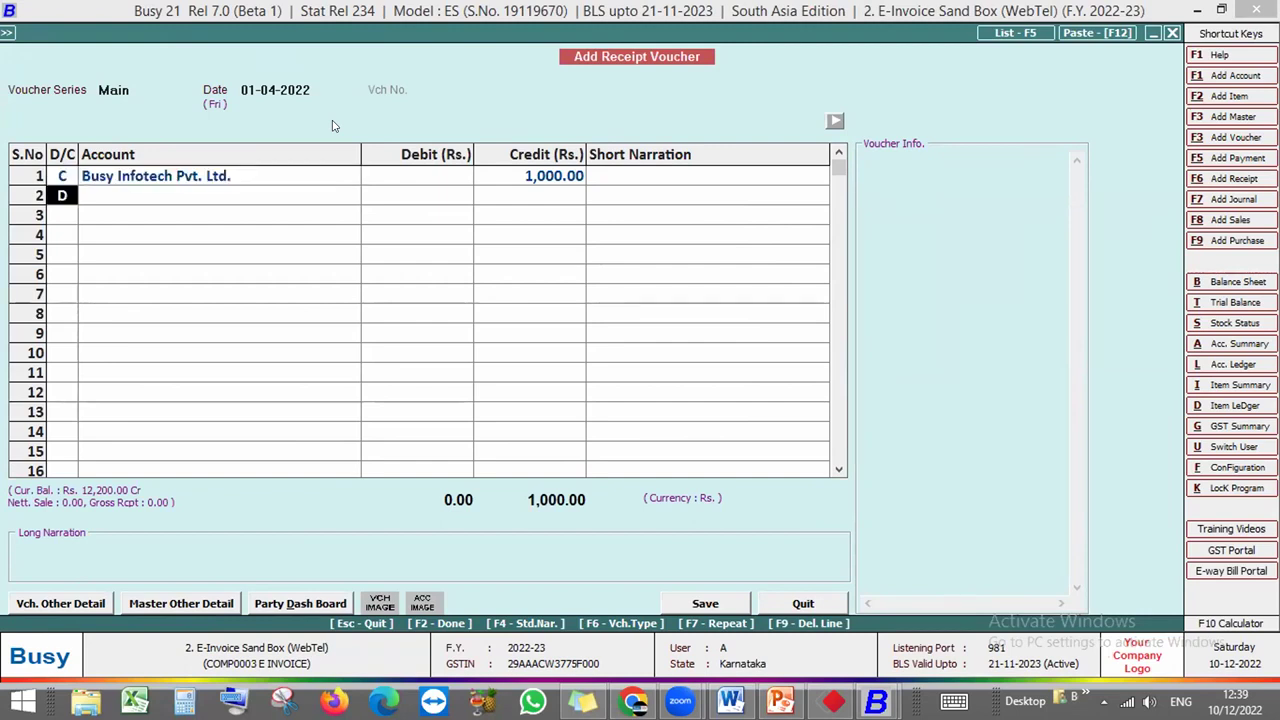
key(Up)
key(Down)
key(Up)
key(Return)
key(Return)
key(Return)
key(Return)
key(Return)
key(Return)
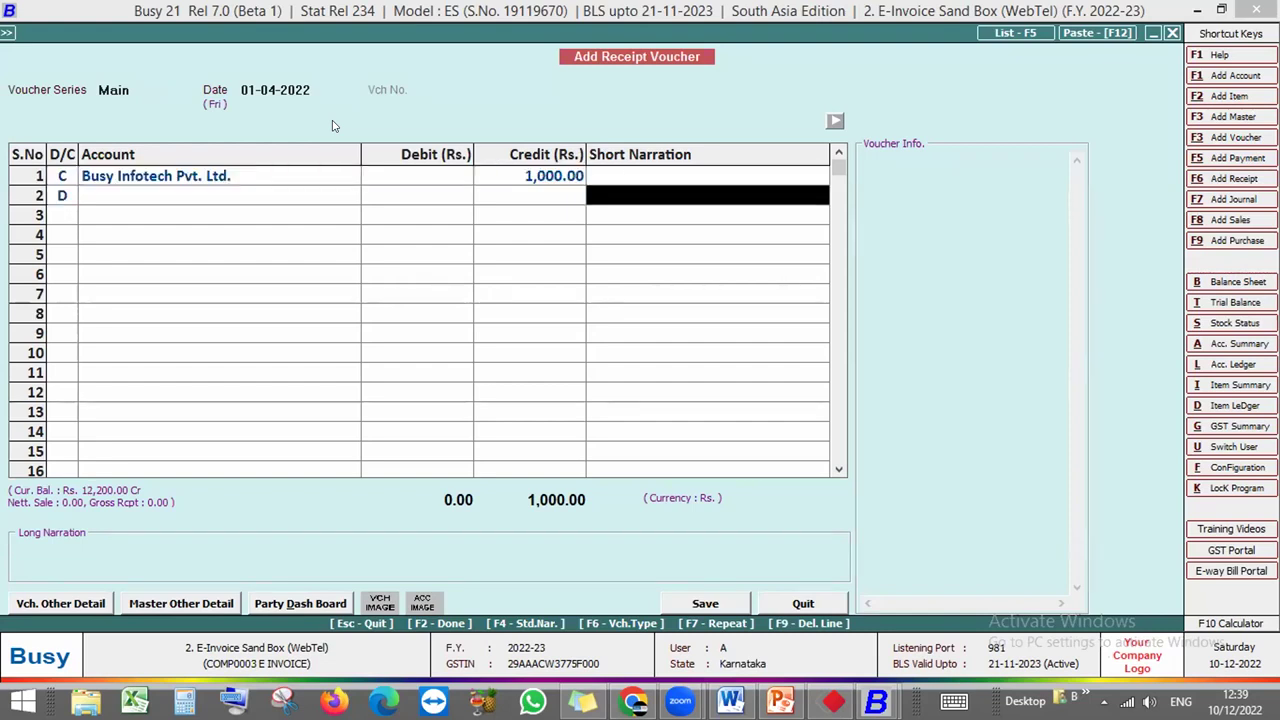
key(Left)
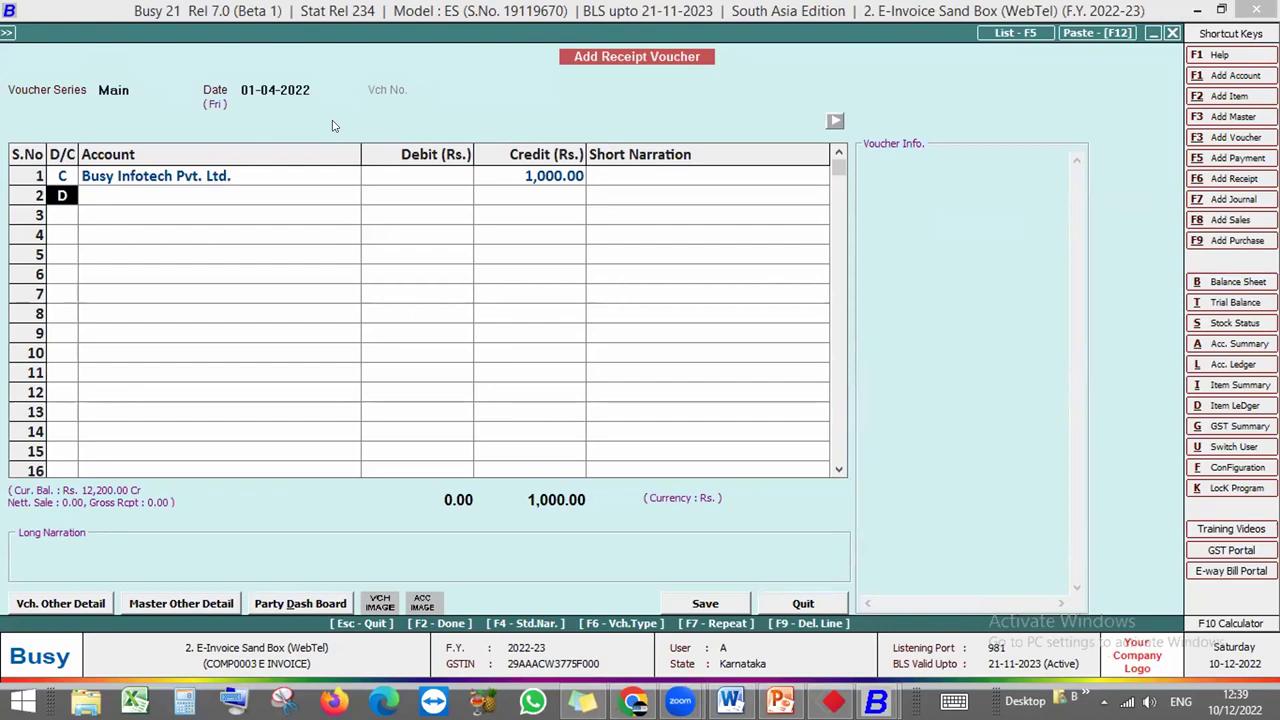
Quit the receipt voucher without saving it
key(Escape)
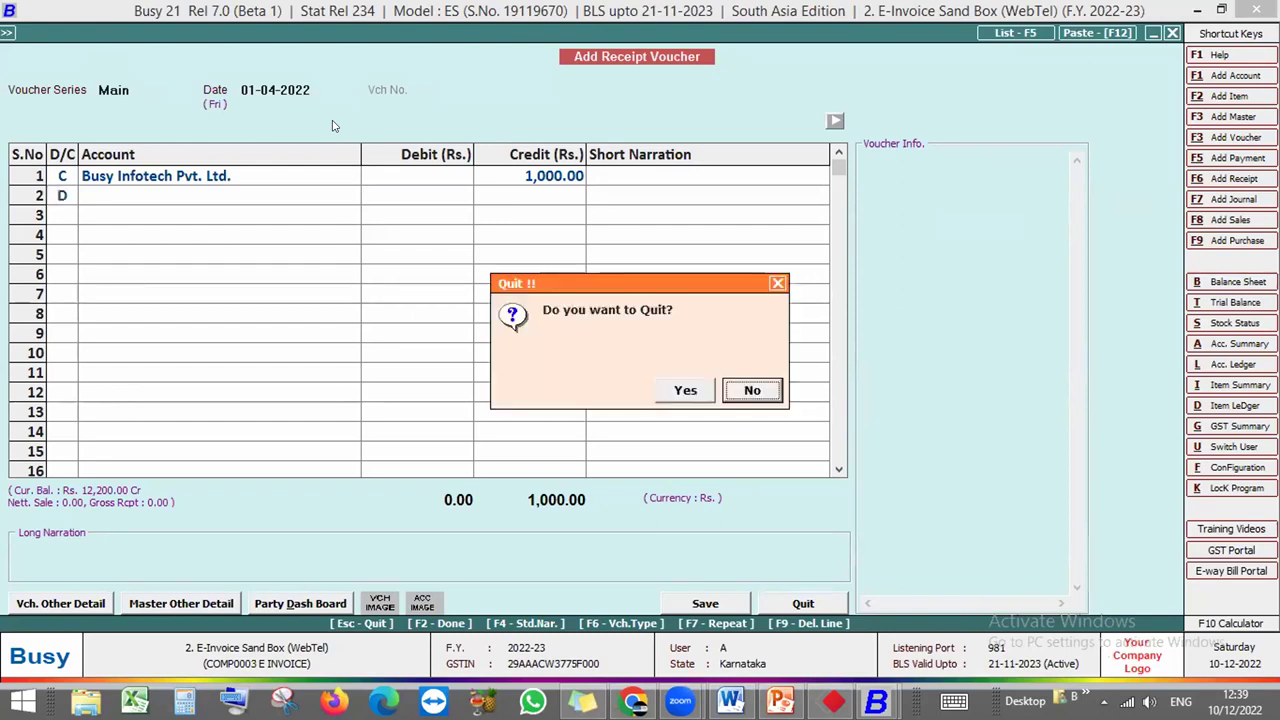
key(Left)
key(Return)
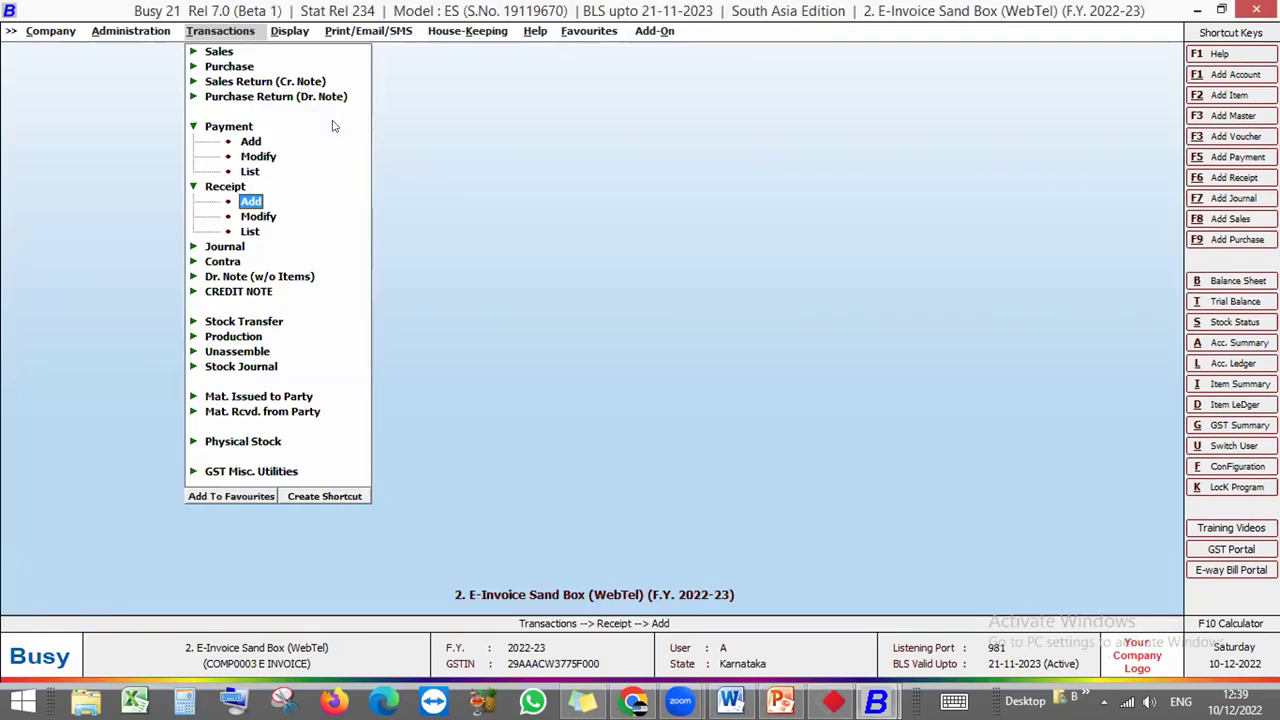
Open the advanced document configuration for invoice and document printing
key(Escape)
key(Return)
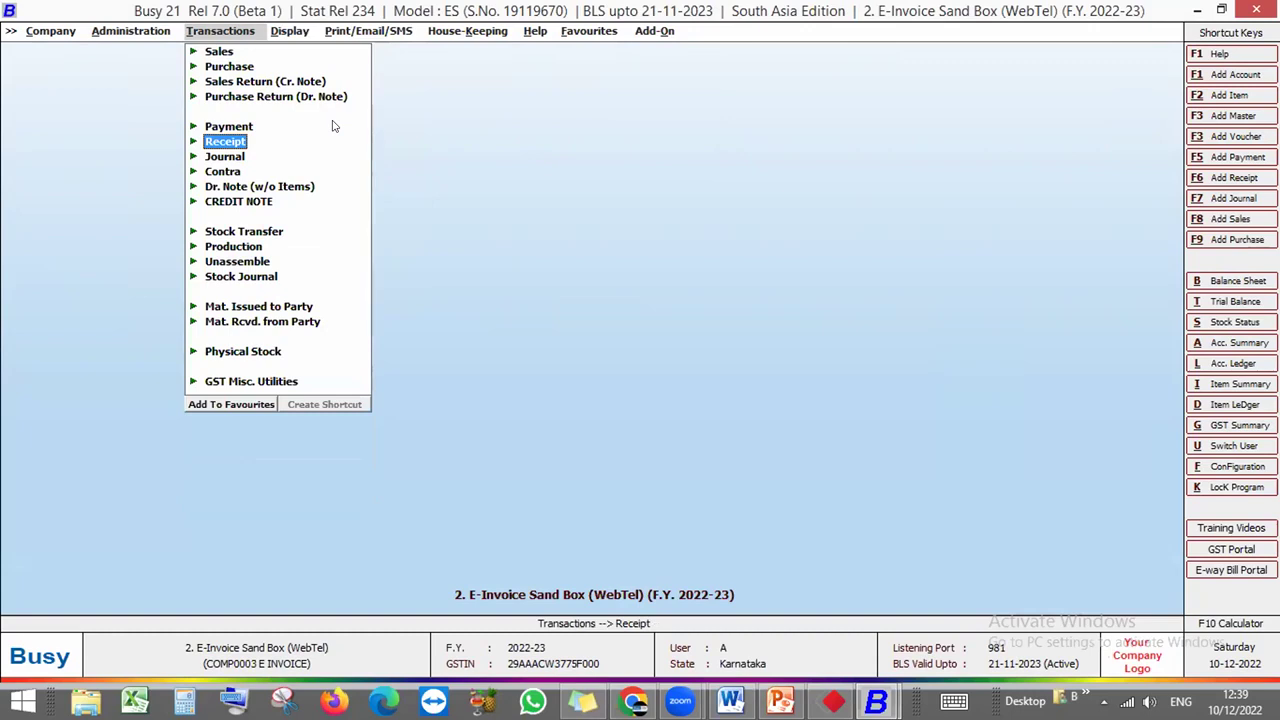
key(Left)
key(Right)
key(Left)
key(Down)
key(Right)
key(Down)
key(Down)
key(Down)
key(Down)
key(Down)
key(Down)
key(Down)
key(Down)
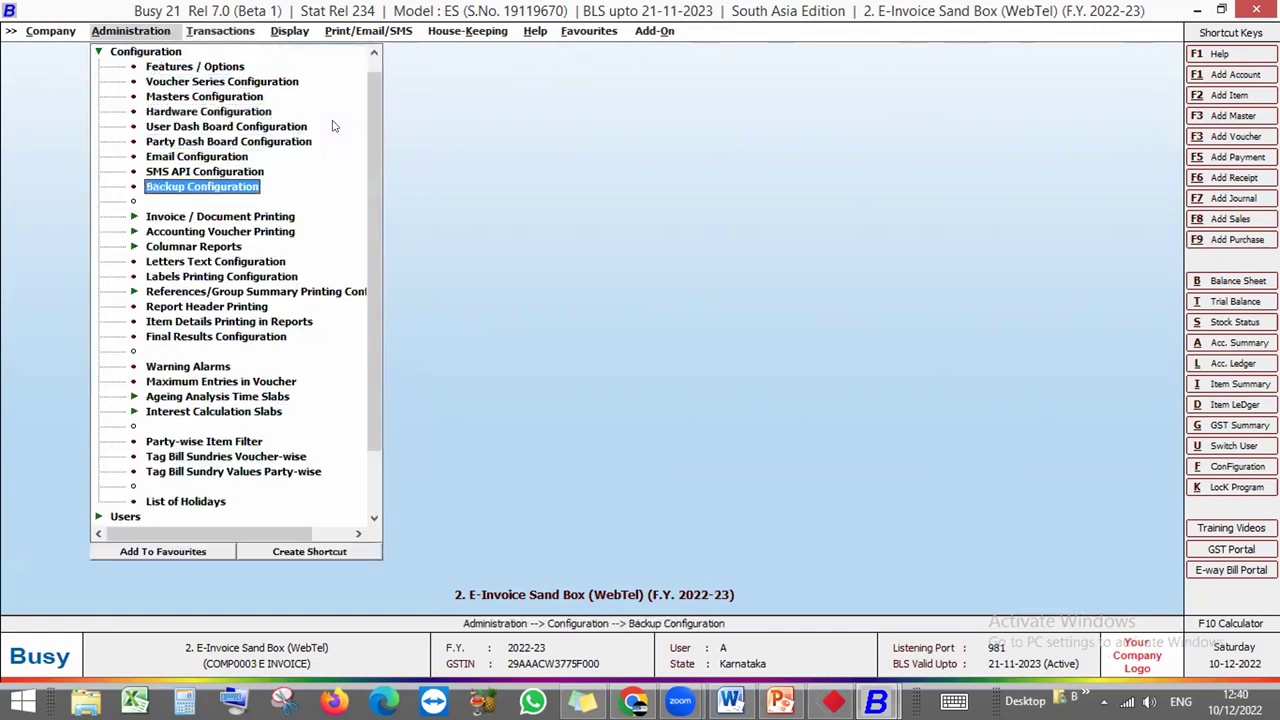
key(Down)
key(Right)
key(Down)
key(Down)
key(Return)
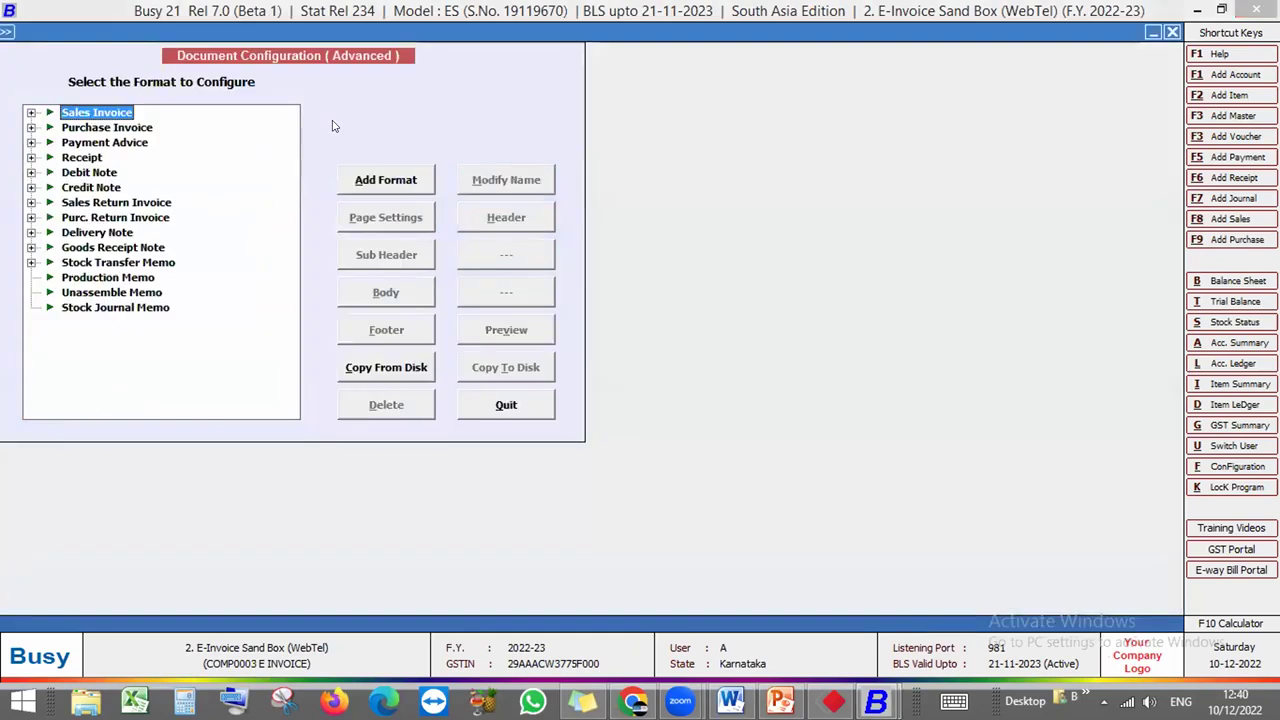
Open the header configuration of the A5 (Half Page) sales invoice format
key(Right)
key(Down)
key(Down)
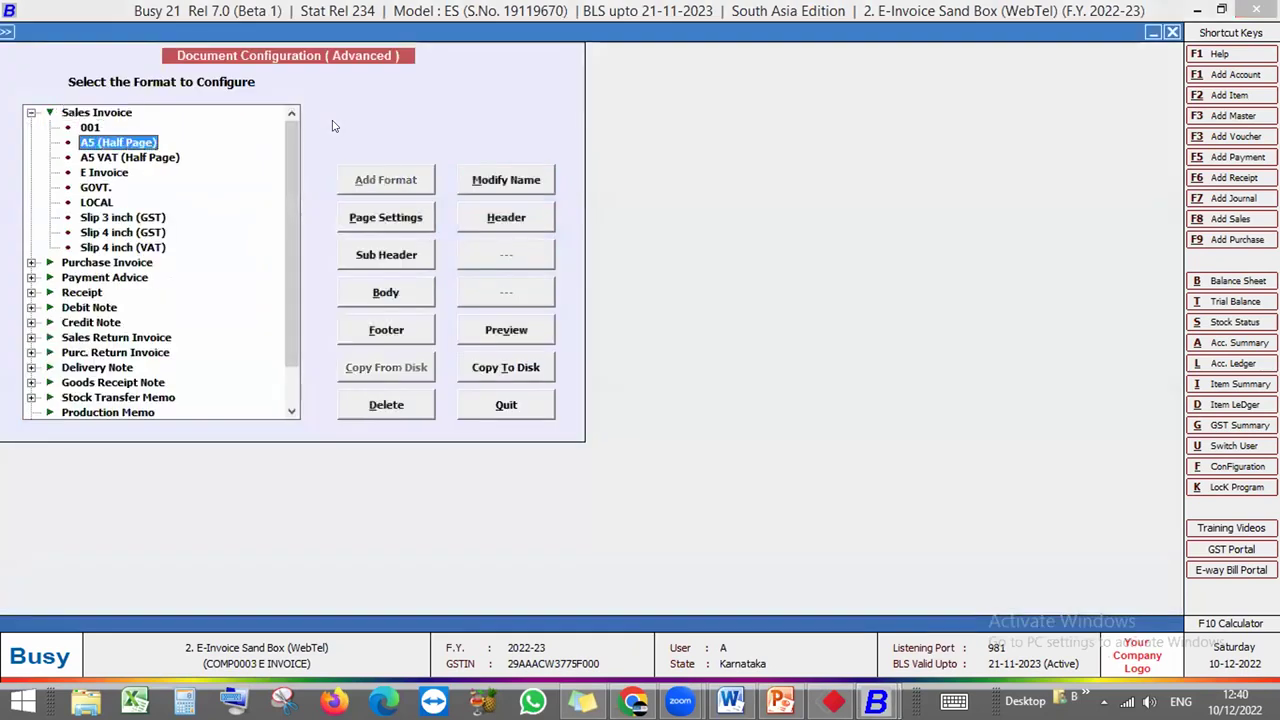
click(503, 231)
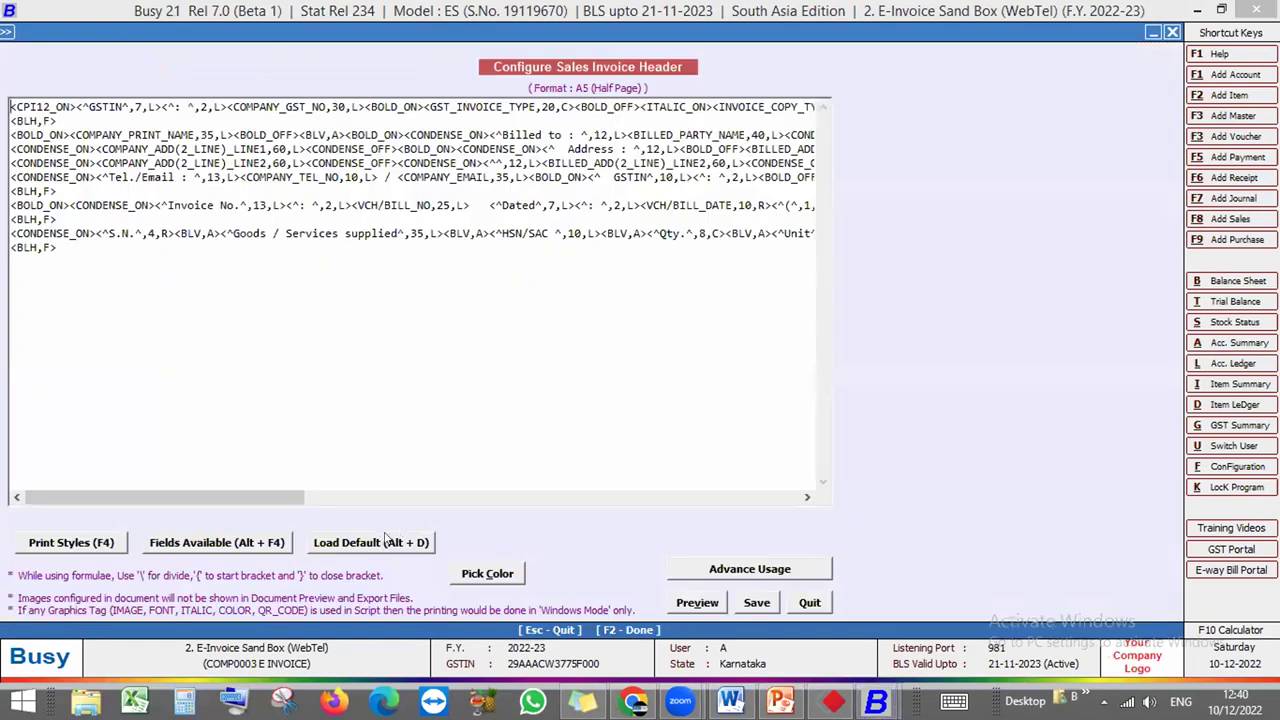
Show the fields available for the invoice header and look through those in the COMPANY category
click(215, 546)
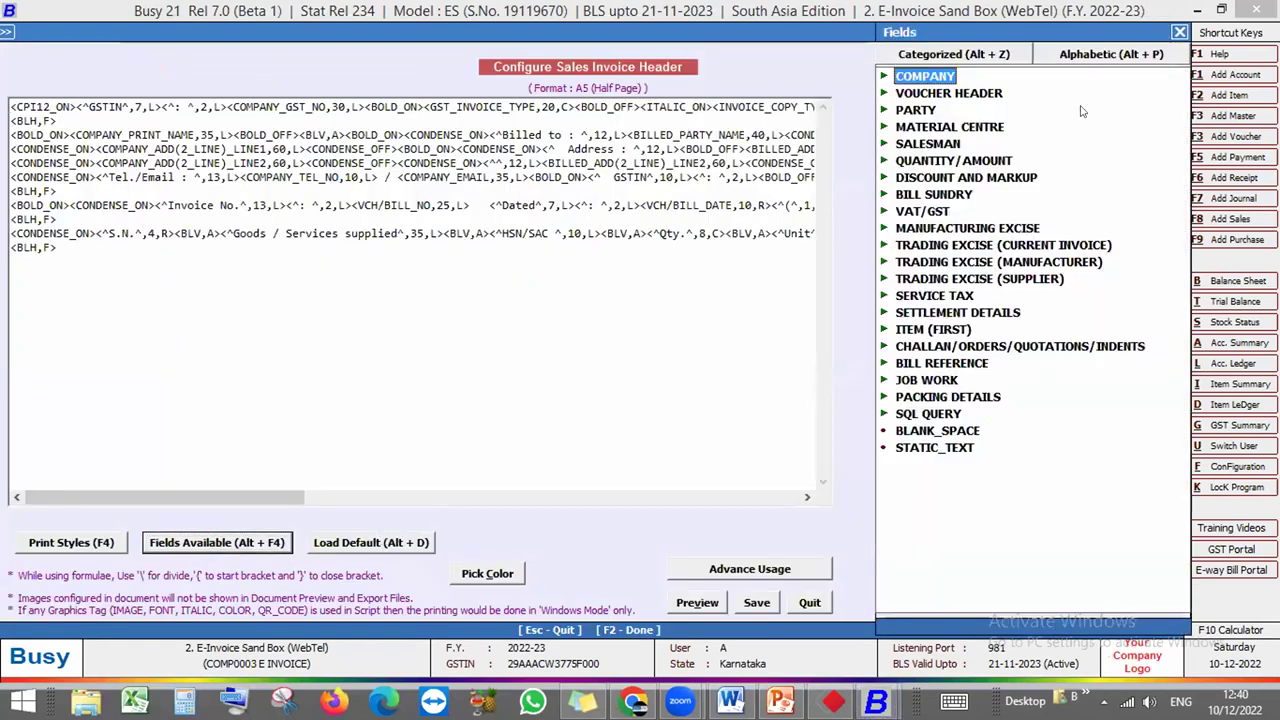
key(Down)
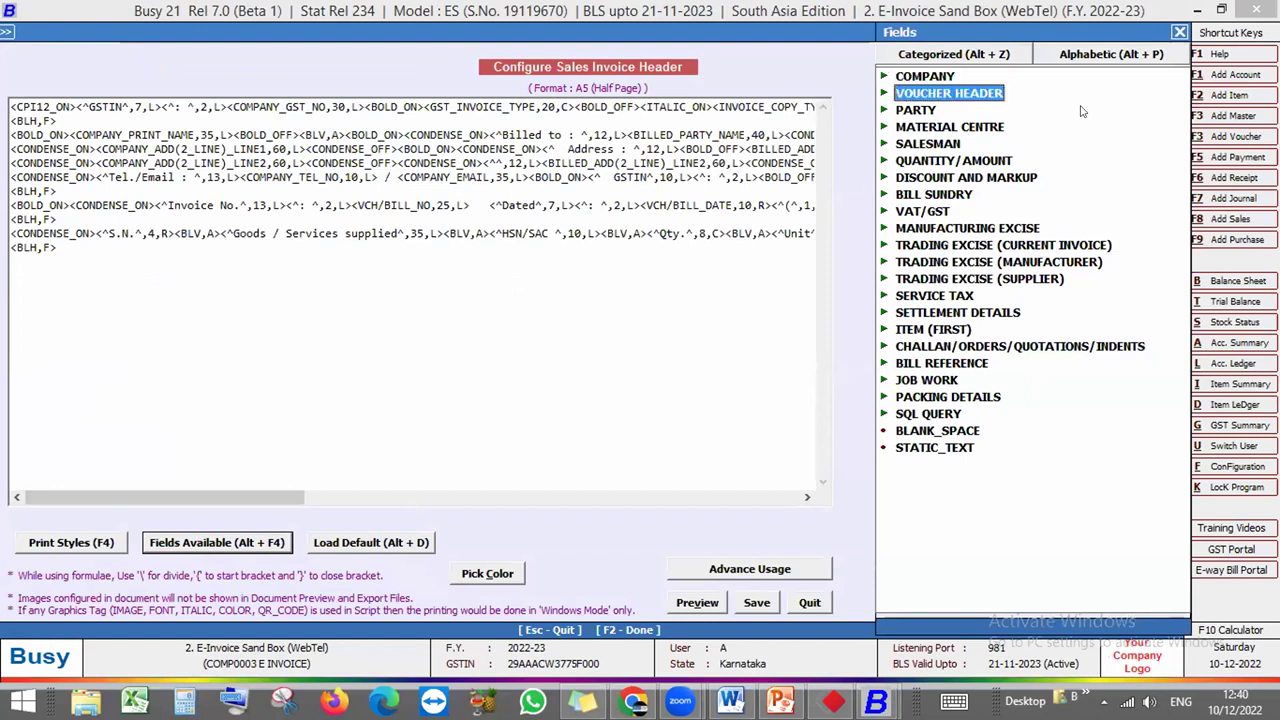
key(Up)
key(Right)
key(Down)
key(Down)
key(Down)
key(Down)
key(Down)
key(Down)
key(Down)
key(Down)
key(Down)
key(Down)
key(Down)
key(Down)
key(Down)
key(Down)
key(Down)
key(Down)
key(Down)
key(Down)
key(Down)
key(Down)
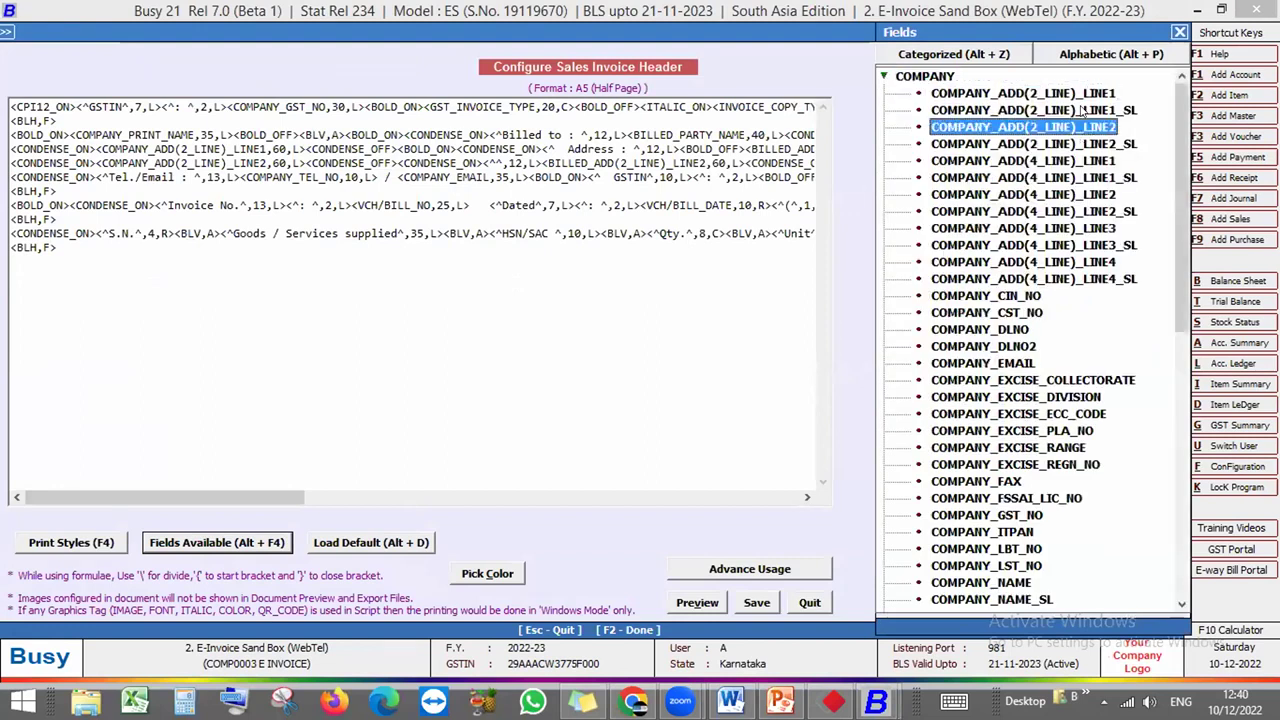
key(Down)
key(Down)
key(Down)
key(Down)
key(Down)
key(Down)
key(Down)
key(Down)
key(Down)
key(Down)
key(Down)
key(Down)
key(Down)
key(Down)
key(Down)
key(Down)
key(Down)
key(Down)
key(Down)
key(Down)
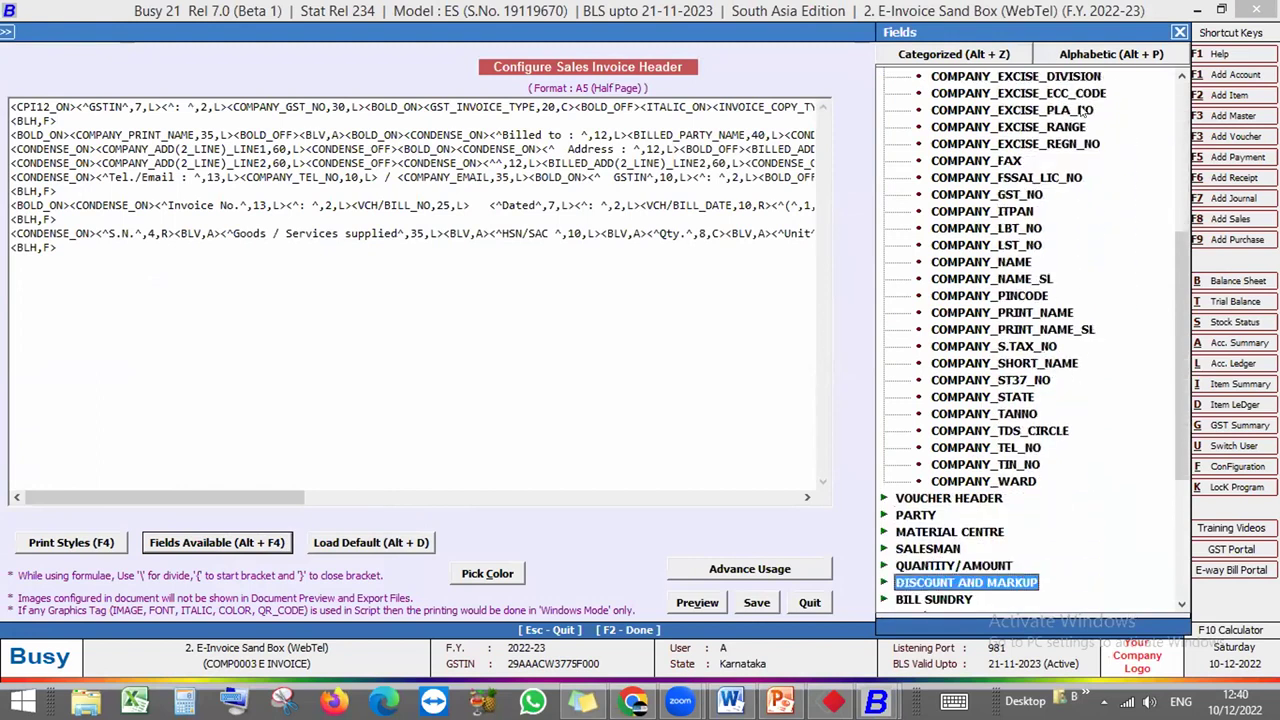
Expand the VOUCHER HEADER category and look through its fields down to INVOICE_PREP_DATE
key(Up)
key(Up)
key(Up)
key(Up)
key(Up)
key(Right)
key(Down)
key(Down)
key(Down)
key(Down)
key(Down)
key(Down)
key(Down)
key(Down)
key(Down)
key(Down)
key(Down)
key(Down)
key(Down)
key(Down)
key(Down)
key(Down)
key(Down)
key(Down)
key(Down)
key(Down)
key(Down)
key(Down)
key(Down)
key(Down)
key(Down)
key(Down)
key(Down)
key(Down)
key(Down)
key(Down)
key(Down)
key(Down)
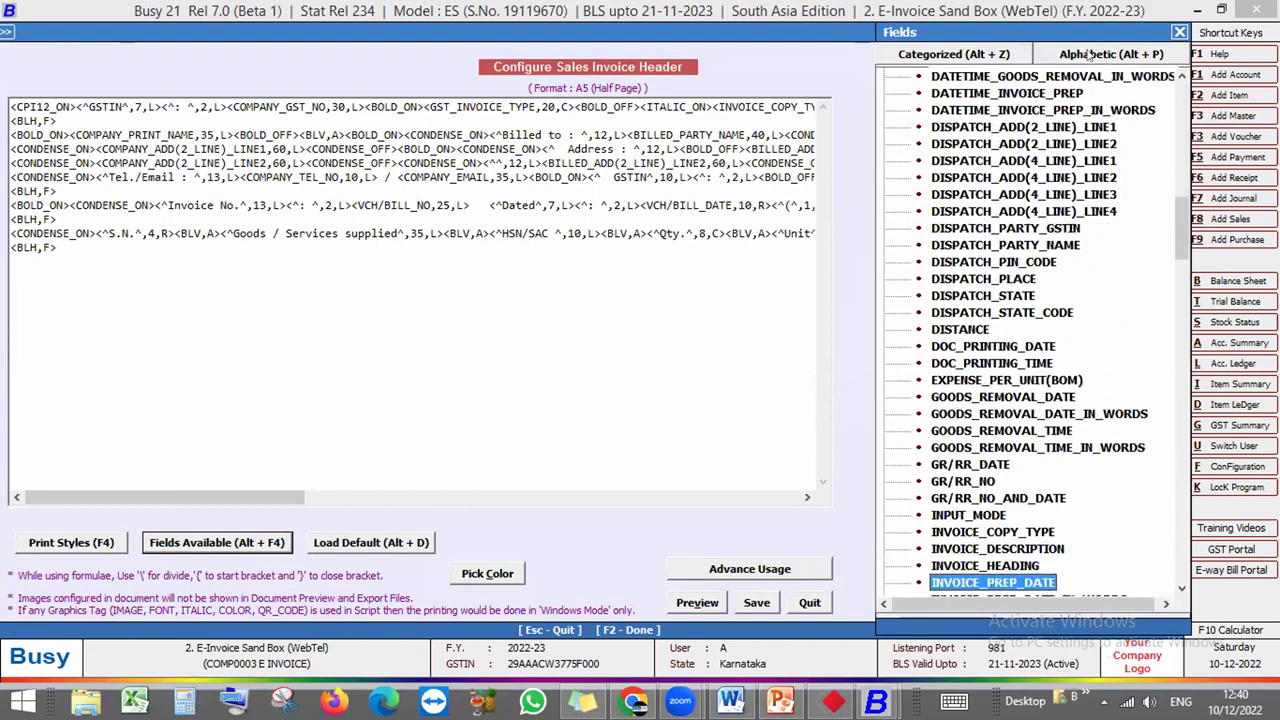
List the available header fields alphabetically and look through the MC fields to find MC_FROM_STATE
click(1090, 55)
key(c)
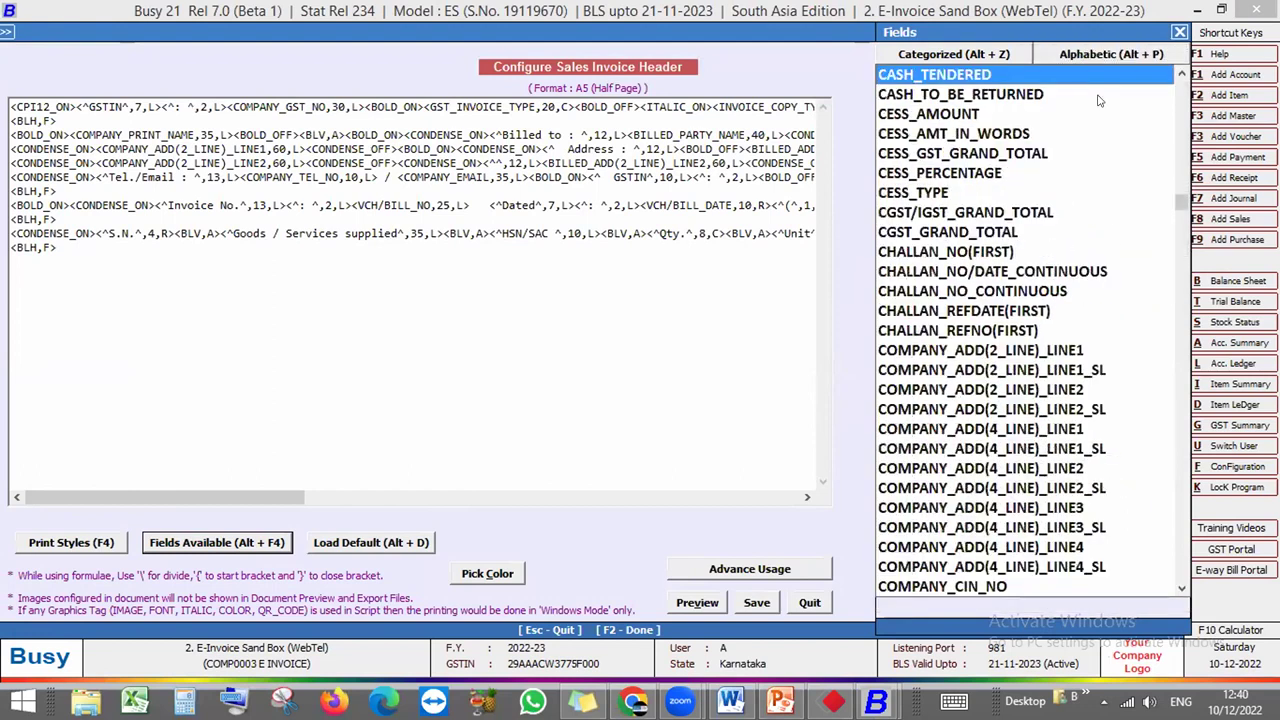
key(m)
key(Down)
key(Down)
key(Down)
key(Down)
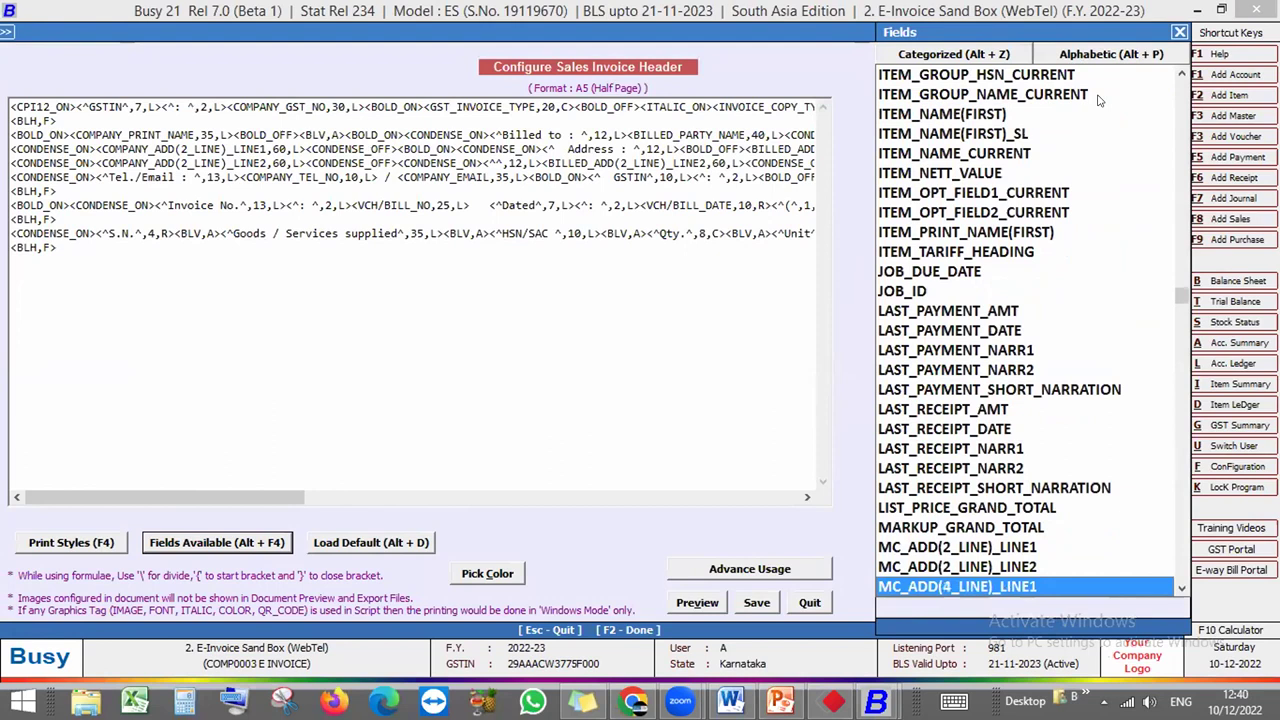
key(Down)
key(Down)
key(Down)
key(Down)
key(Down)
key(Down)
key(Down)
key(Down)
key(Down)
key(Down)
key(Down)
key(Down)
key(Down)
key(Down)
key(Down)
key(Down)
key(Down)
key(Down)
key(Down)
key(Down)
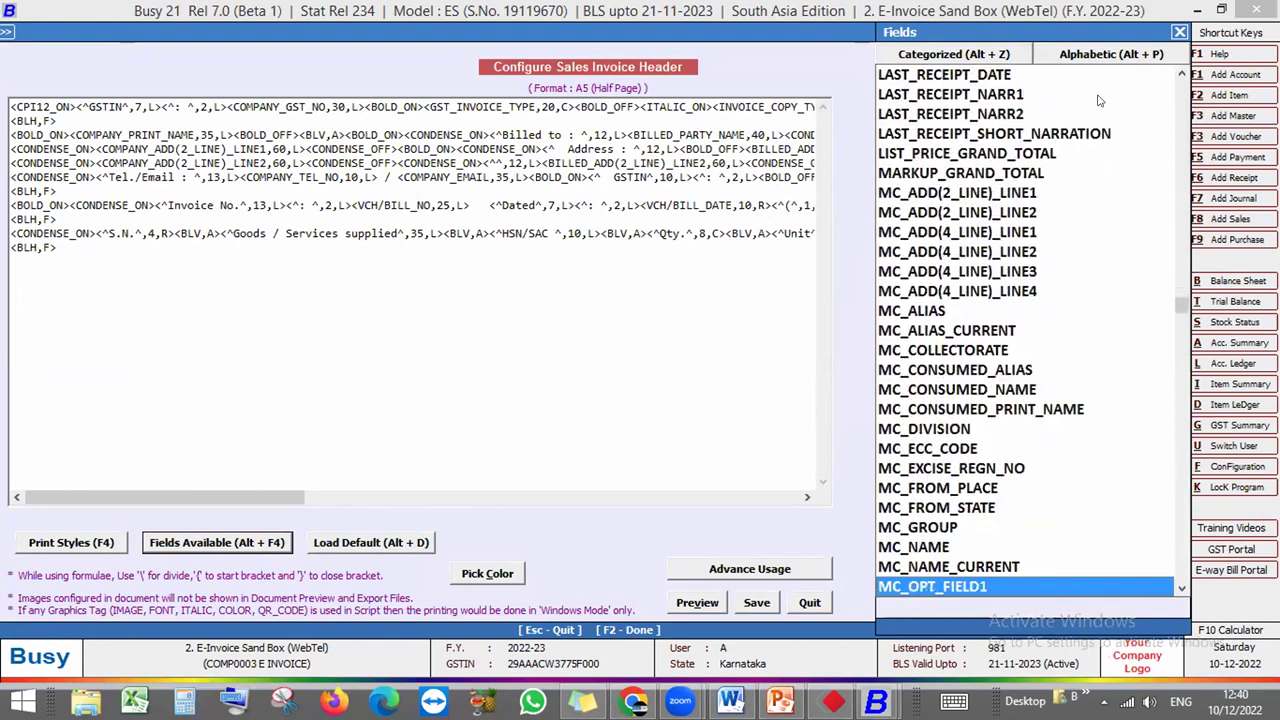
key(Up)
key(Up)
key(Up)
key(Up)
key(Up)
key(Up)
key(Up)
key(Up)
key(Down)
key(Up)
key(Up)
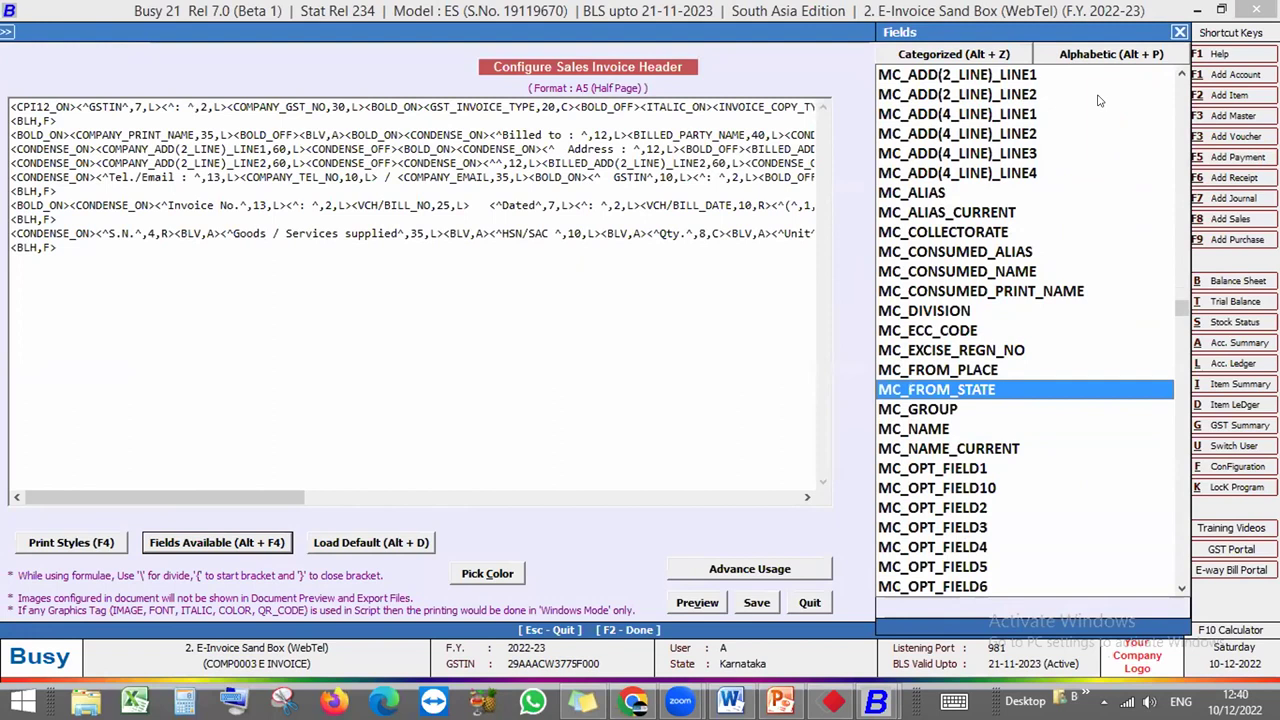
Look through the remaining MC fields and the first MFR fields, and highlight MC_PINCODE
key(Down)
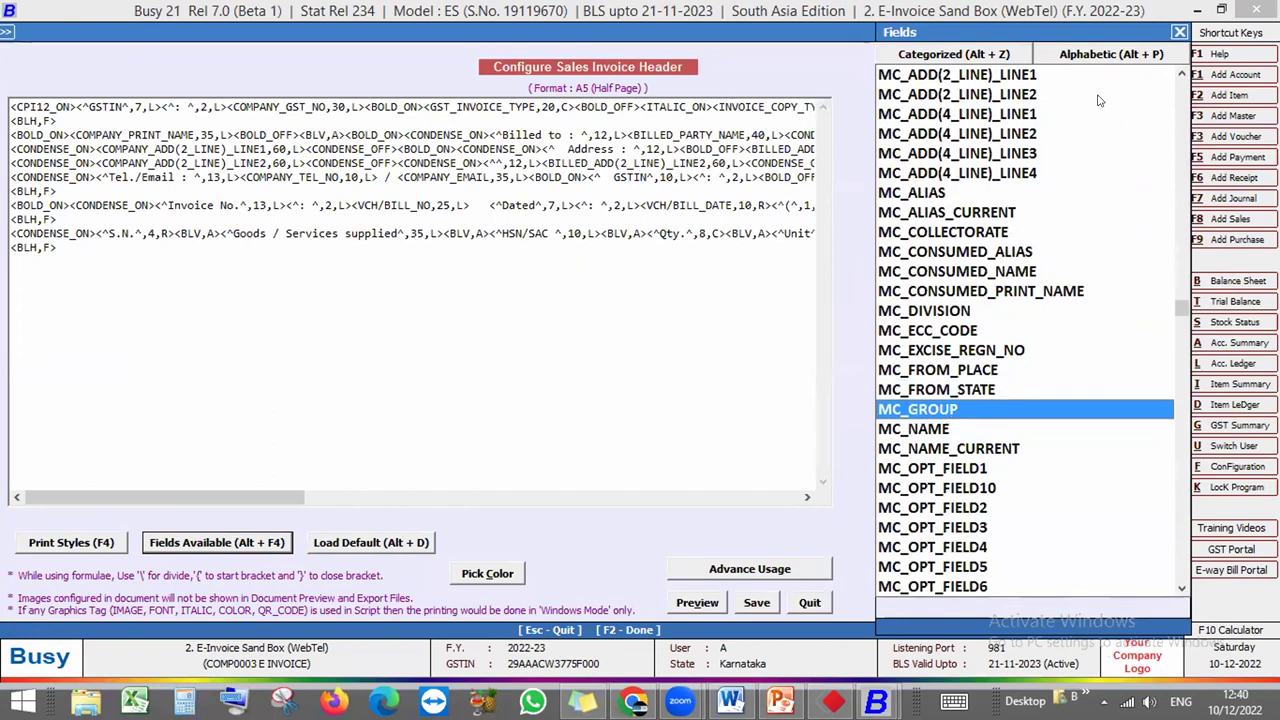
key(Down)
key(Down)
key(Down)
key(Down)
key(Down)
key(Down)
key(Down)
key(Down)
key(Down)
key(Down)
key(Down)
key(Down)
key(Down)
key(Down)
key(Down)
key(Down)
key(Down)
key(Down)
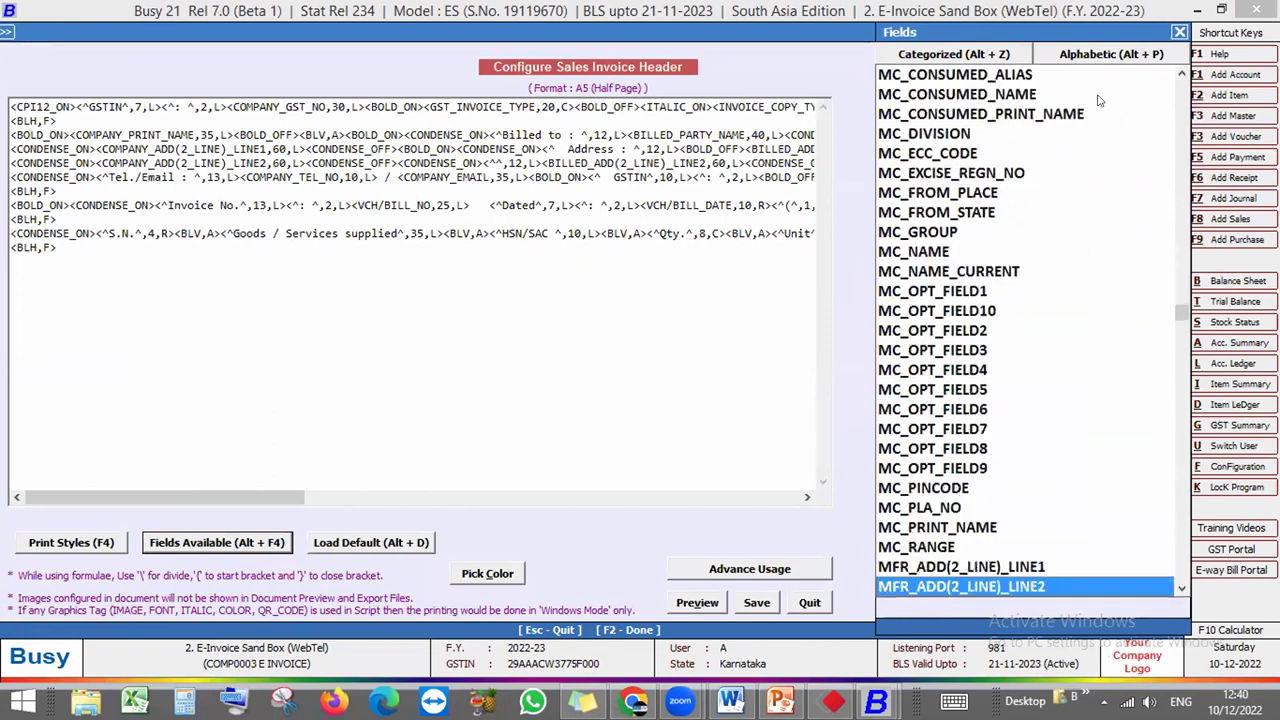
key(Down)
key(Down)
key(Down)
key(Down)
key(Down)
key(Down)
key(Up)
key(Up)
key(Up)
key(Up)
key(Up)
key(Up)
key(Up)
key(Up)
key(Up)
key(Up)
key(Up)
key(Up)
key(Up)
key(Up)
key(Up)
key(Up)
key(Up)
key(Up)
key(Up)
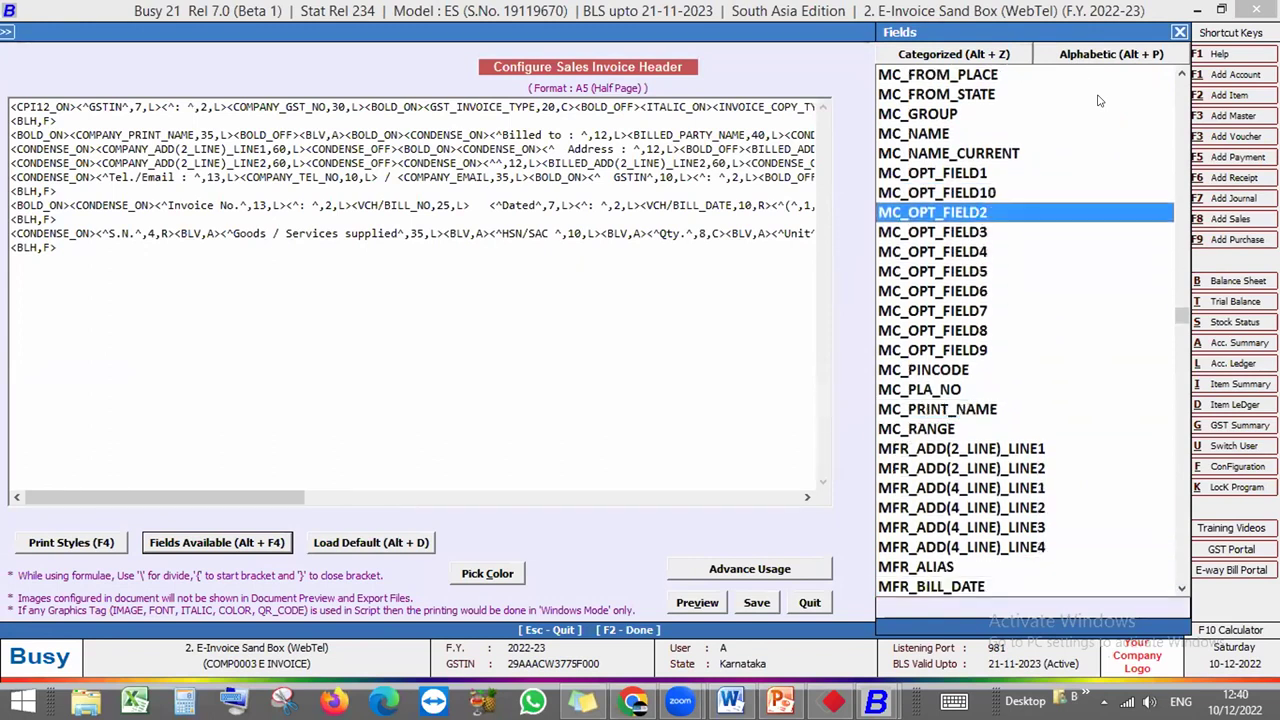
key(Down)
key(Down)
key(Down)
key(Down)
key(Down)
key(Down)
key(Down)
key(Down)
key(Down)
key(Up)
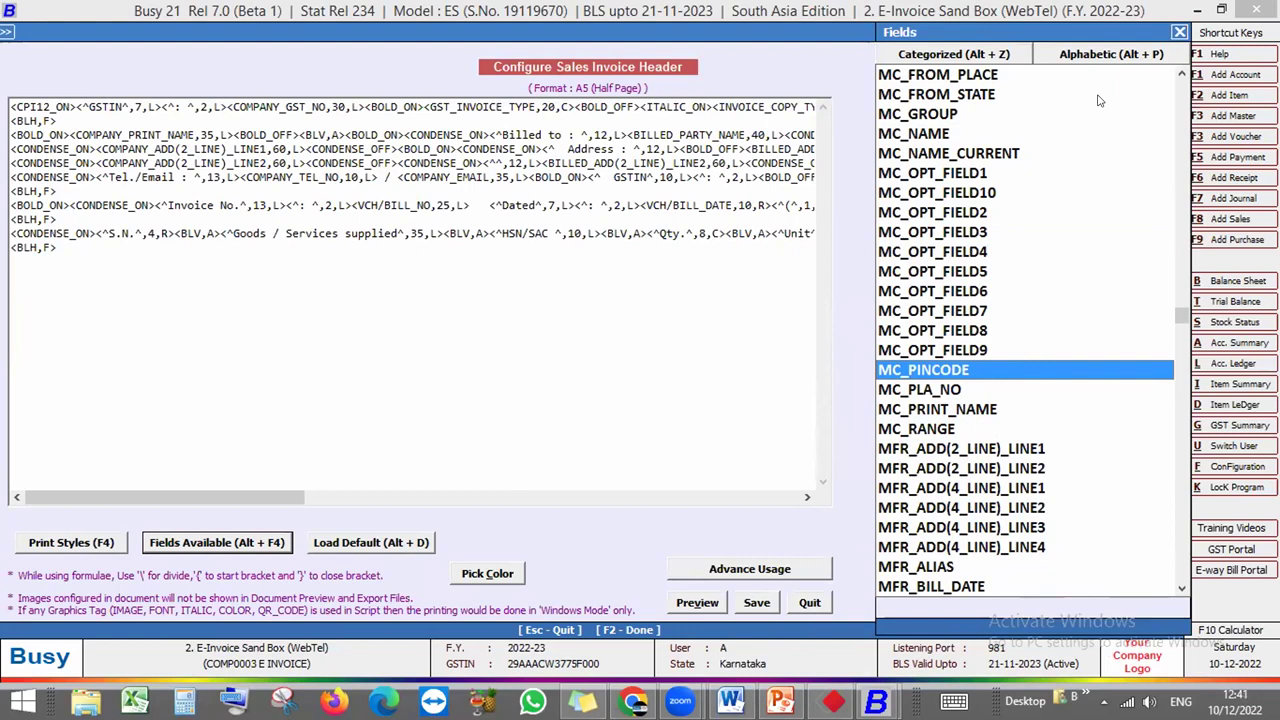
Close the field list and leave the sales invoice header configuration
key(Escape)
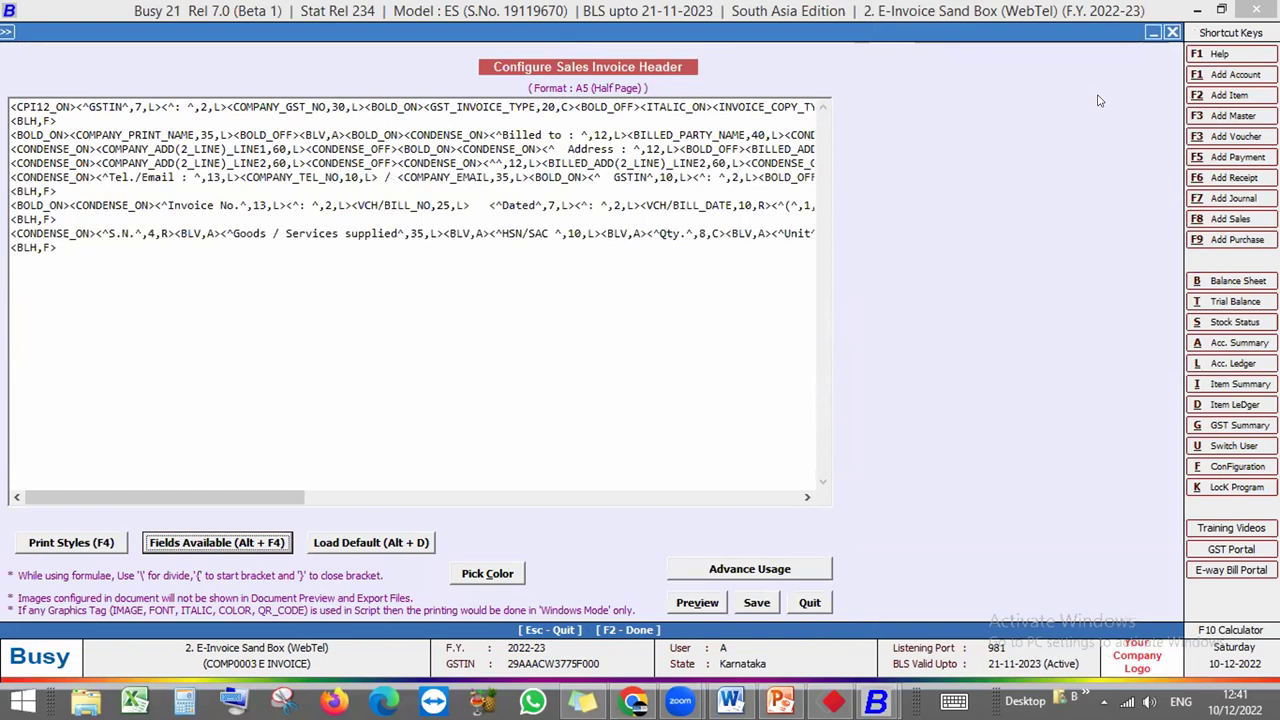
key(Escape)
key(Return)
key(Escape)
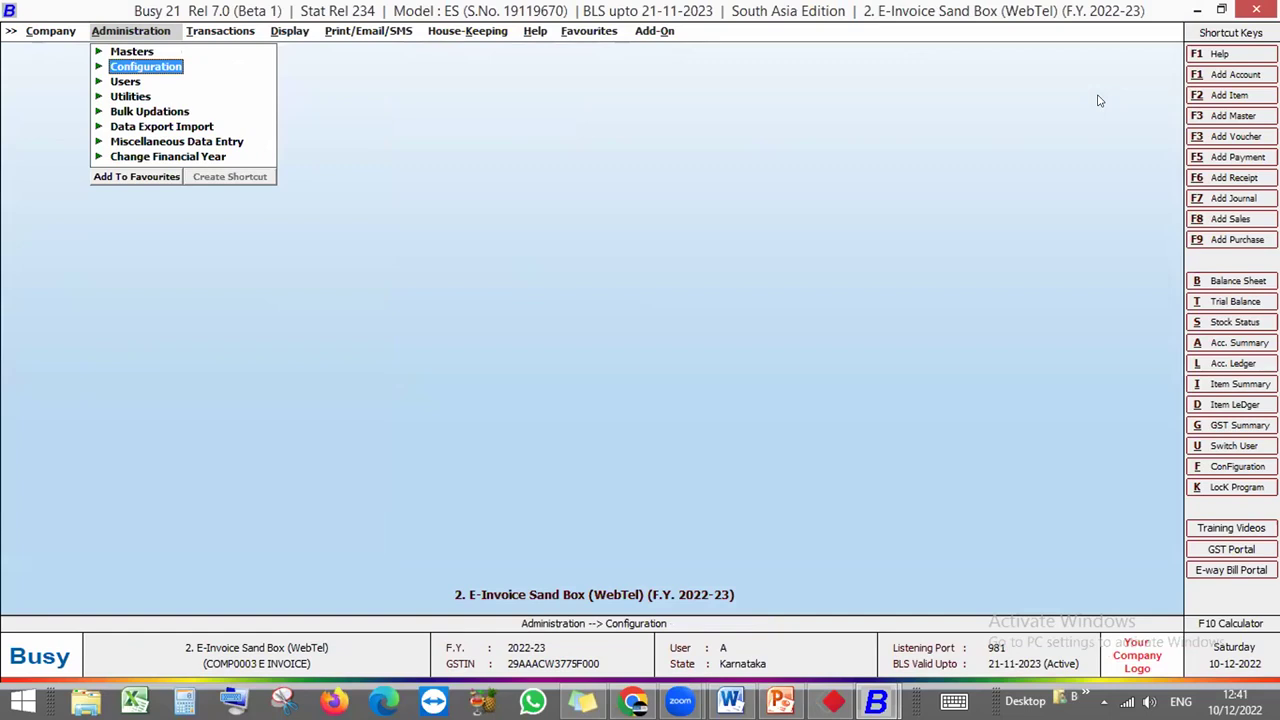
key(Return)
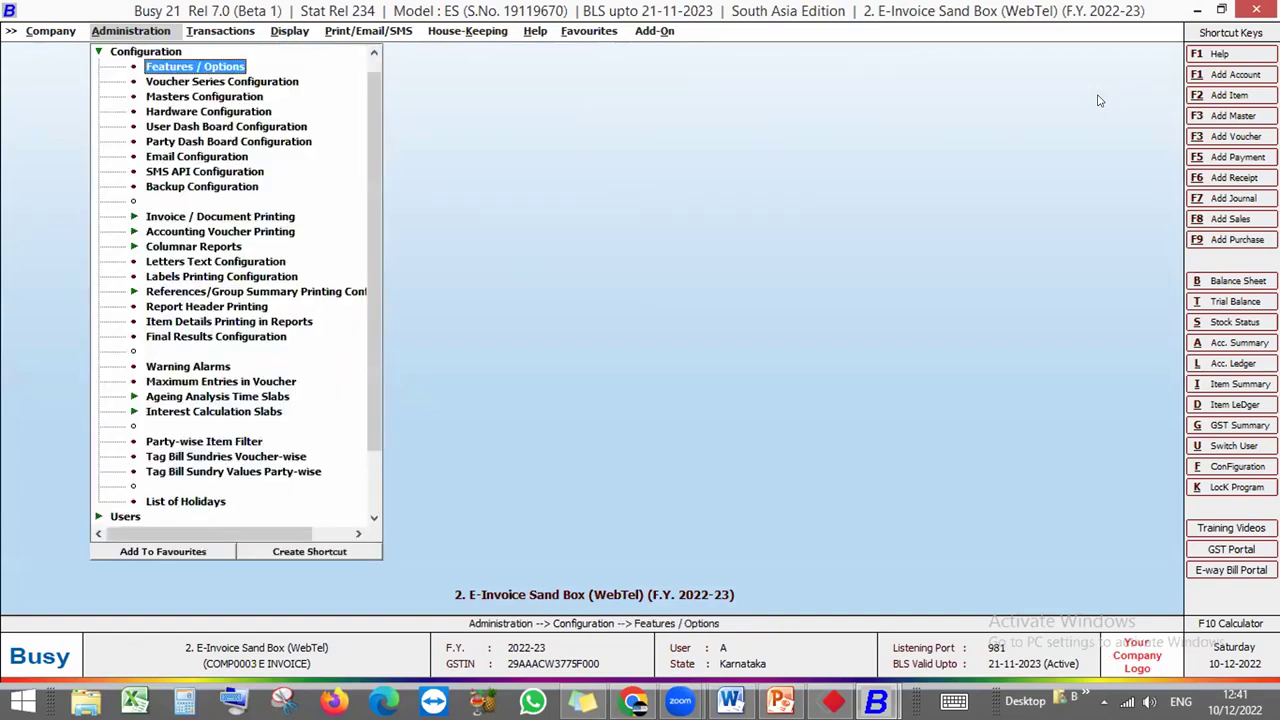
key(Escape)
key(Down)
key(Down)
key(Down)
key(Return)
key(Down)
key(Down)
key(Escape)
key(Down)
key(Up)
key(Up)
key(Up)
key(Up)
key(Down)
key(Down)
key(Up)
key(Up)
key(Return)
key(Down)
key(Down)
key(Down)
key(Down)
key(Down)
key(Escape)
key(Down)
key(Down)
key(Down)
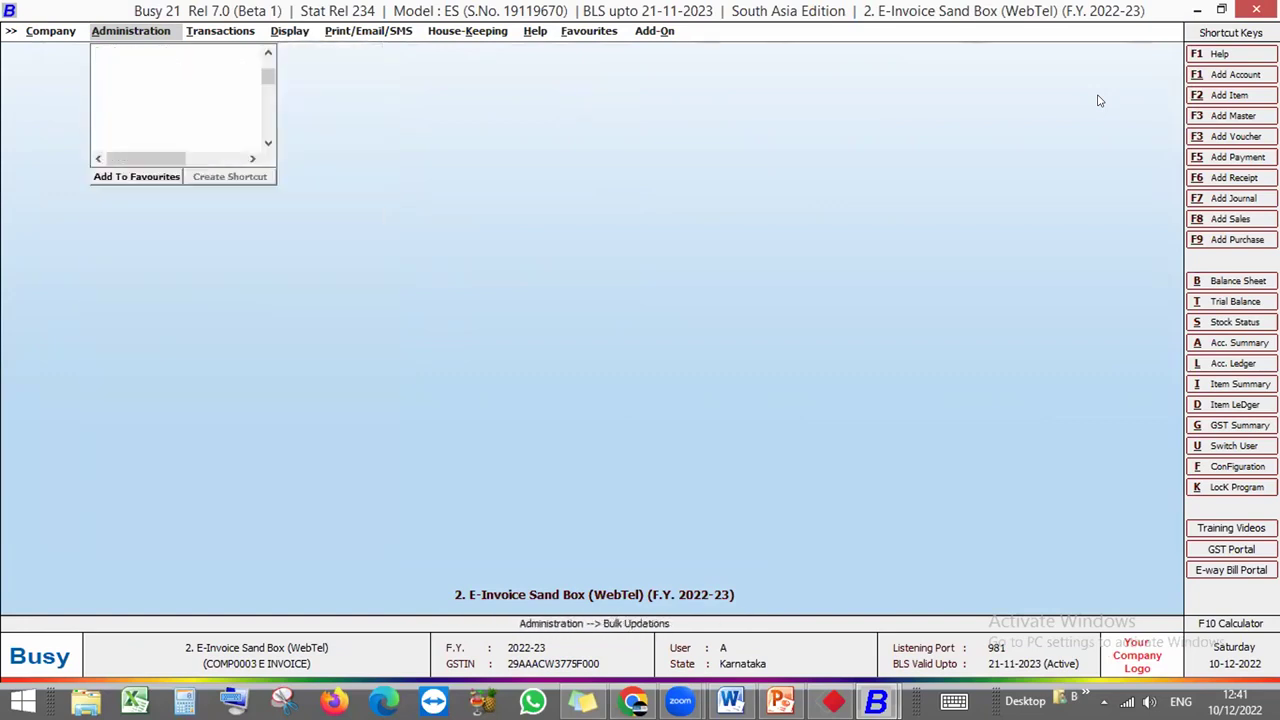
key(Return)
key(Down)
key(Down)
key(Down)
key(Down)
key(Escape)
key(Down)
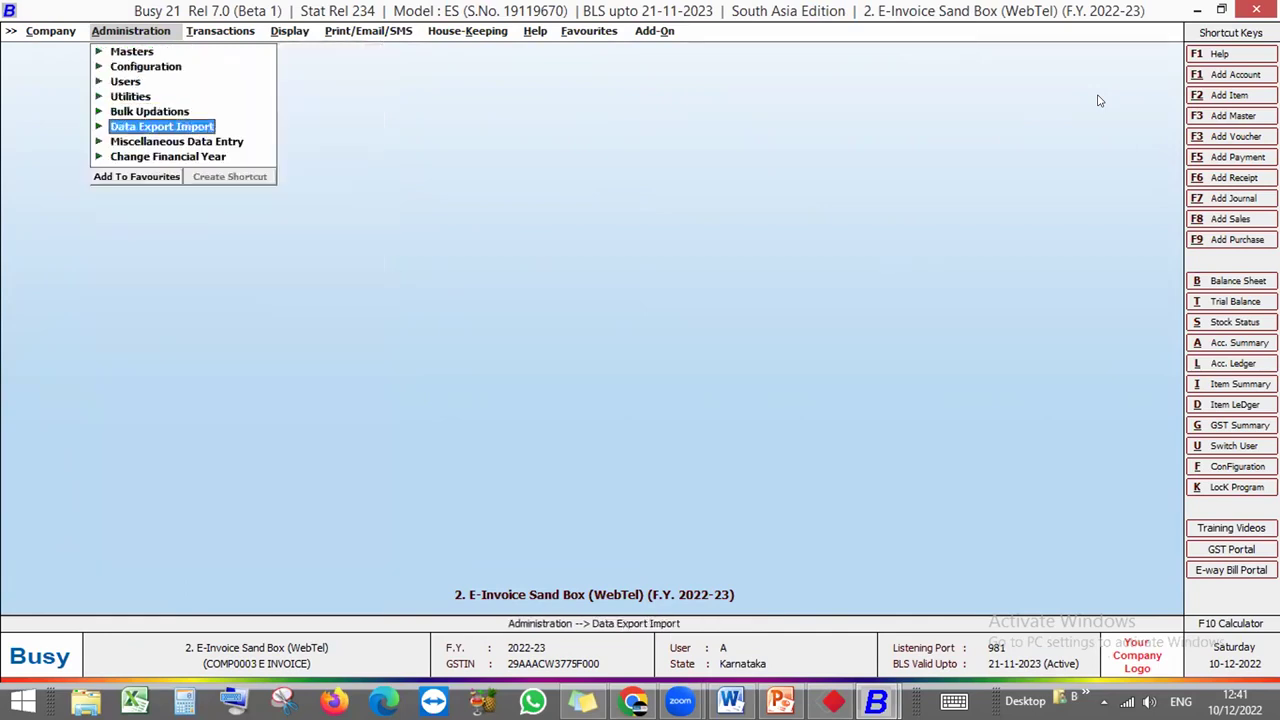
key(Up)
key(Up)
key(Return)
key(Escape)
key(Up)
key(Up)
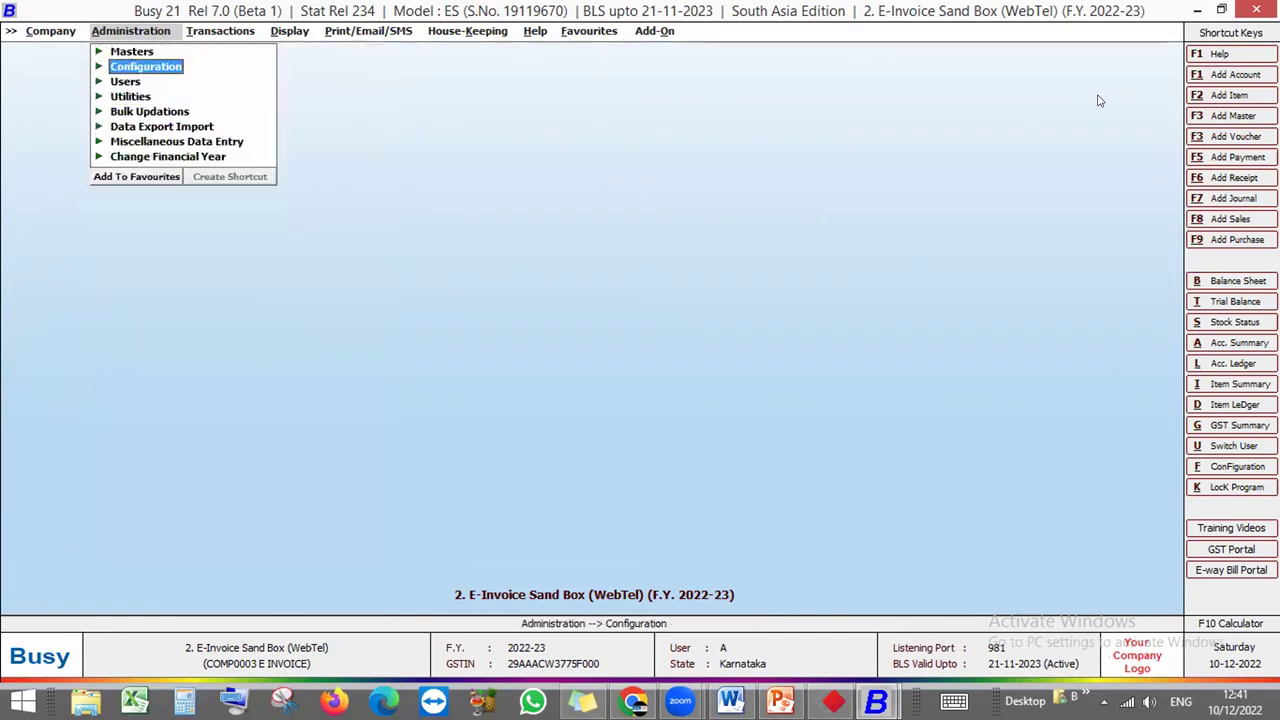
Look through the report types available under the Columnar Reports configuration
key(Return)
key(Down)
key(Down)
key(Down)
key(Down)
key(Down)
key(Down)
key(Down)
key(Down)
key(Down)
key(Down)
key(Down)
key(Down)
key(Down)
key(Down)
key(Up)
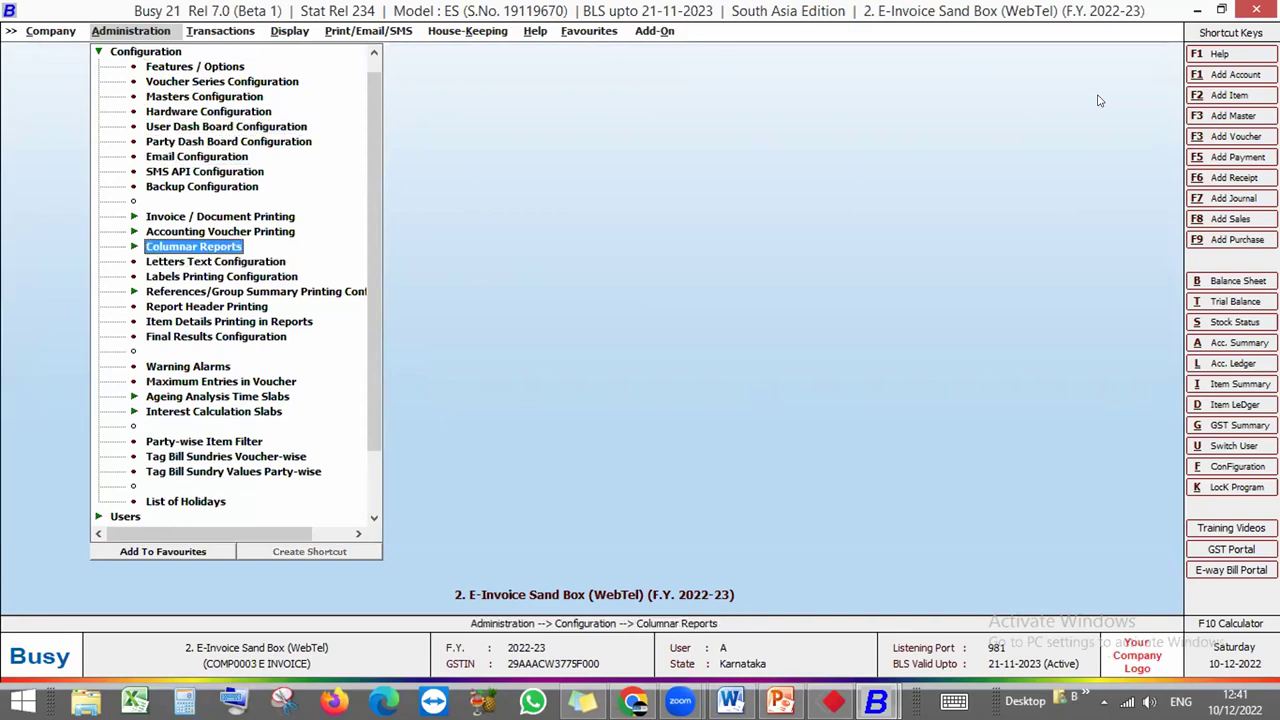
key(Return)
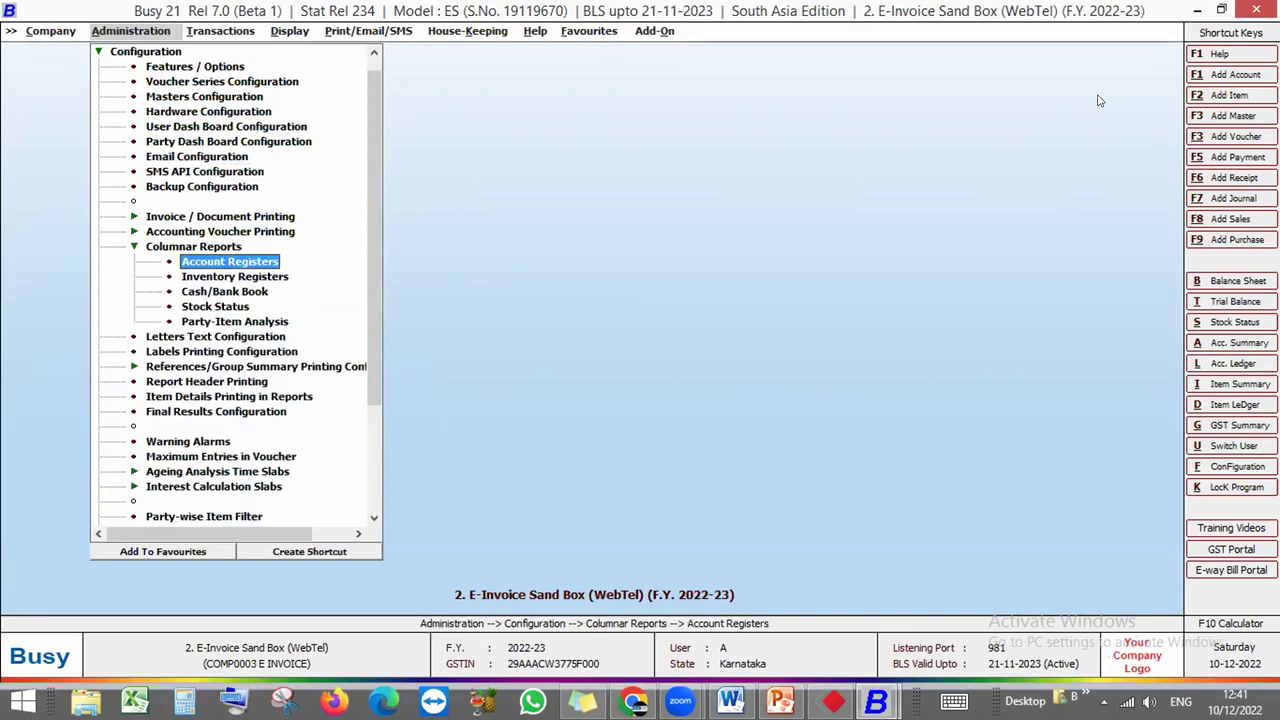
key(Down)
key(Down)
key(Up)
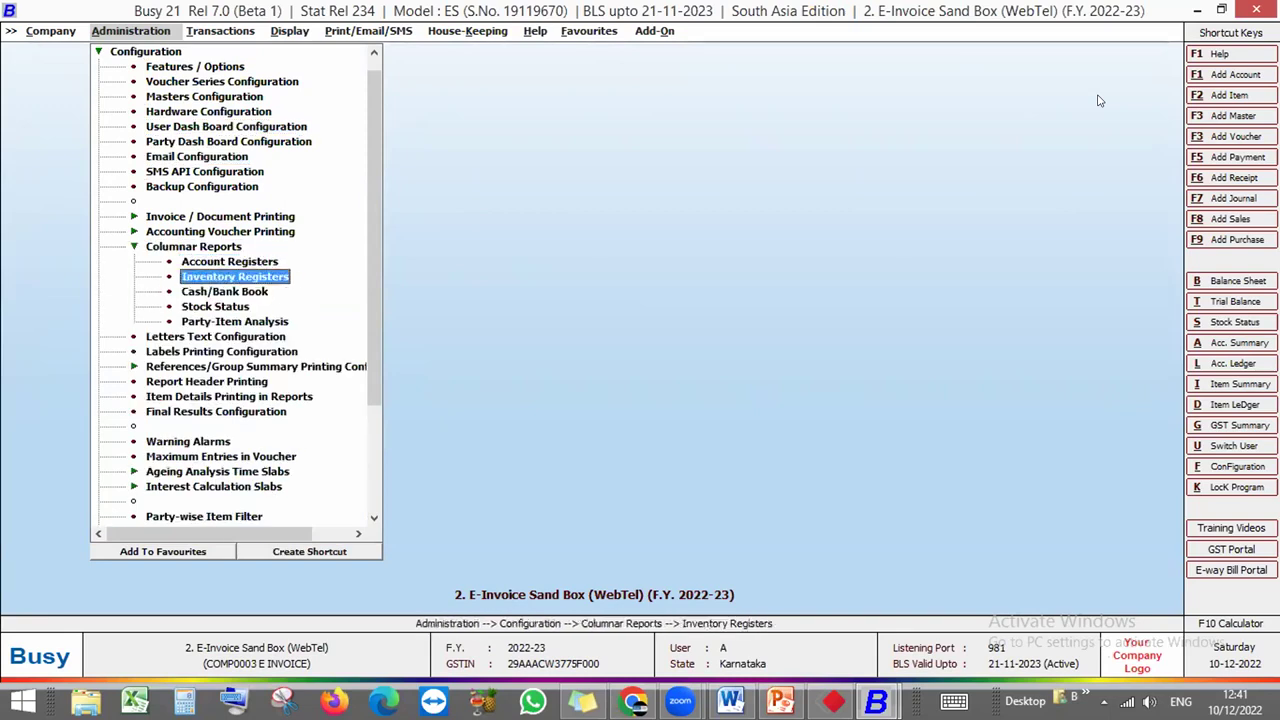
key(Down)
key(Down)
Enable Payroll in the enterprise features, save the setting and leave the Features / Options configuration
key(Escape)
key(Escape)
key(Return)
key(Return)
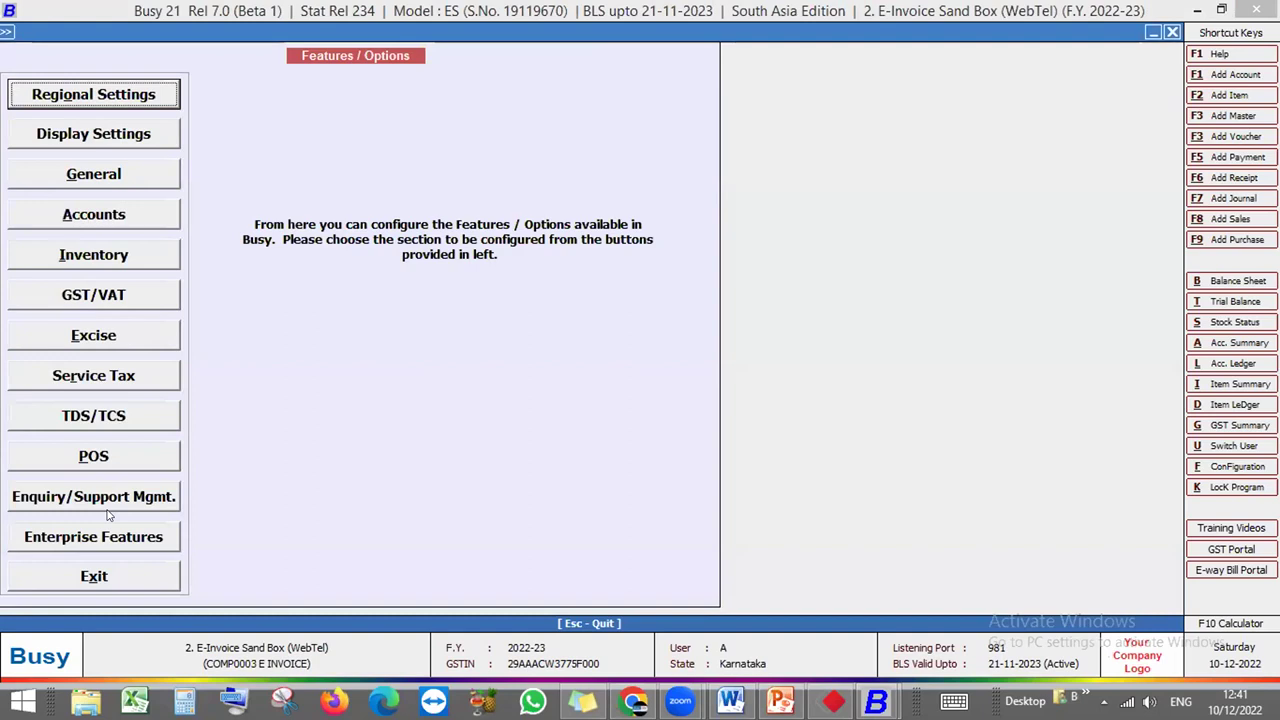
click(112, 527)
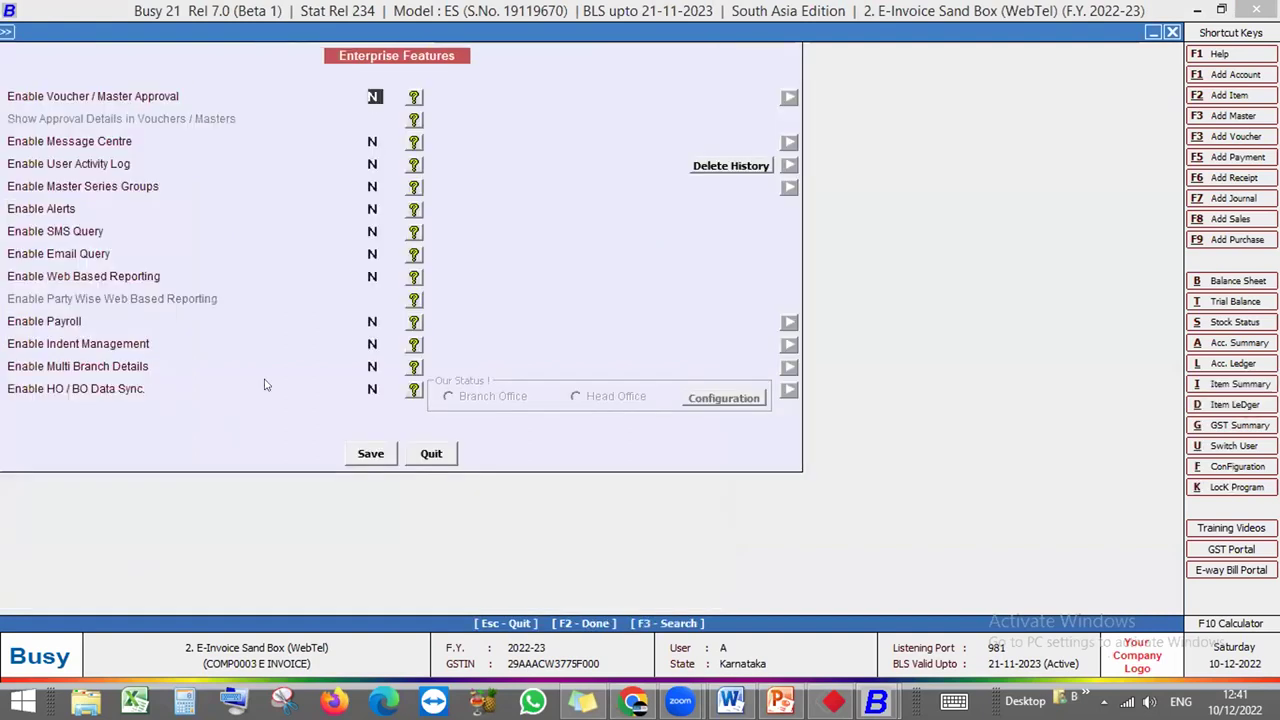
double_click(372, 321)
click(372, 453)
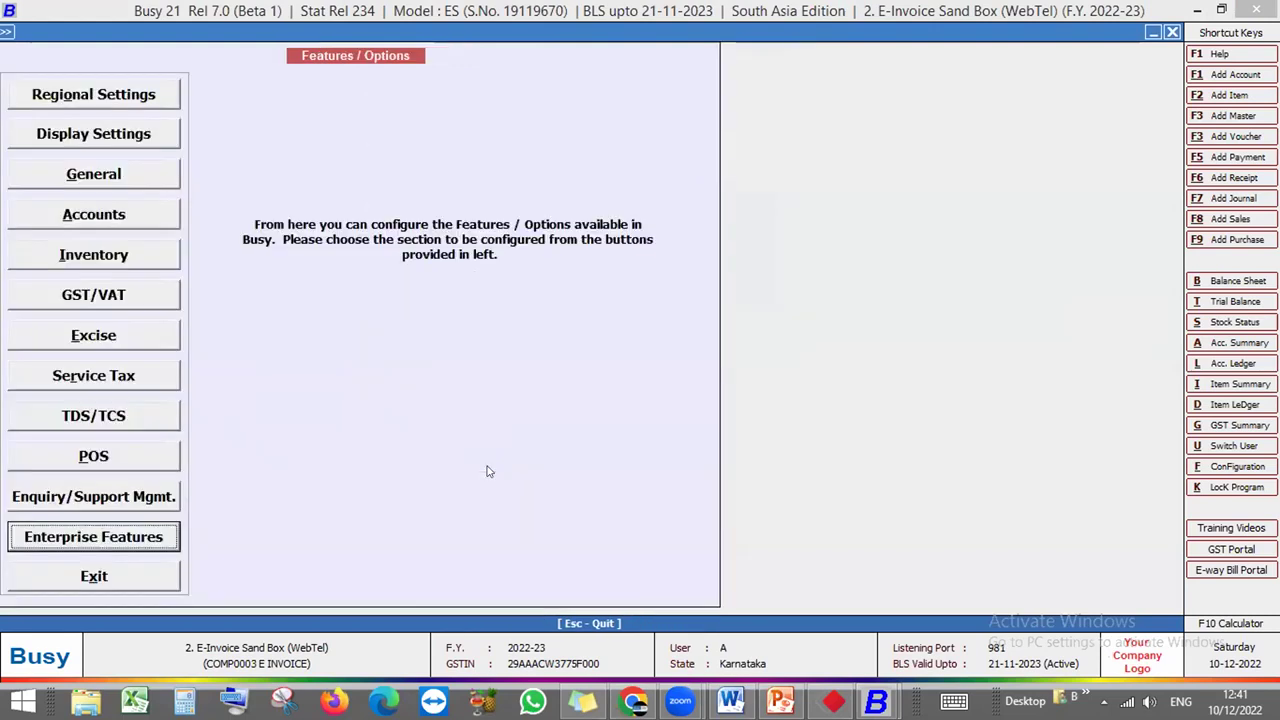
key(Escape)
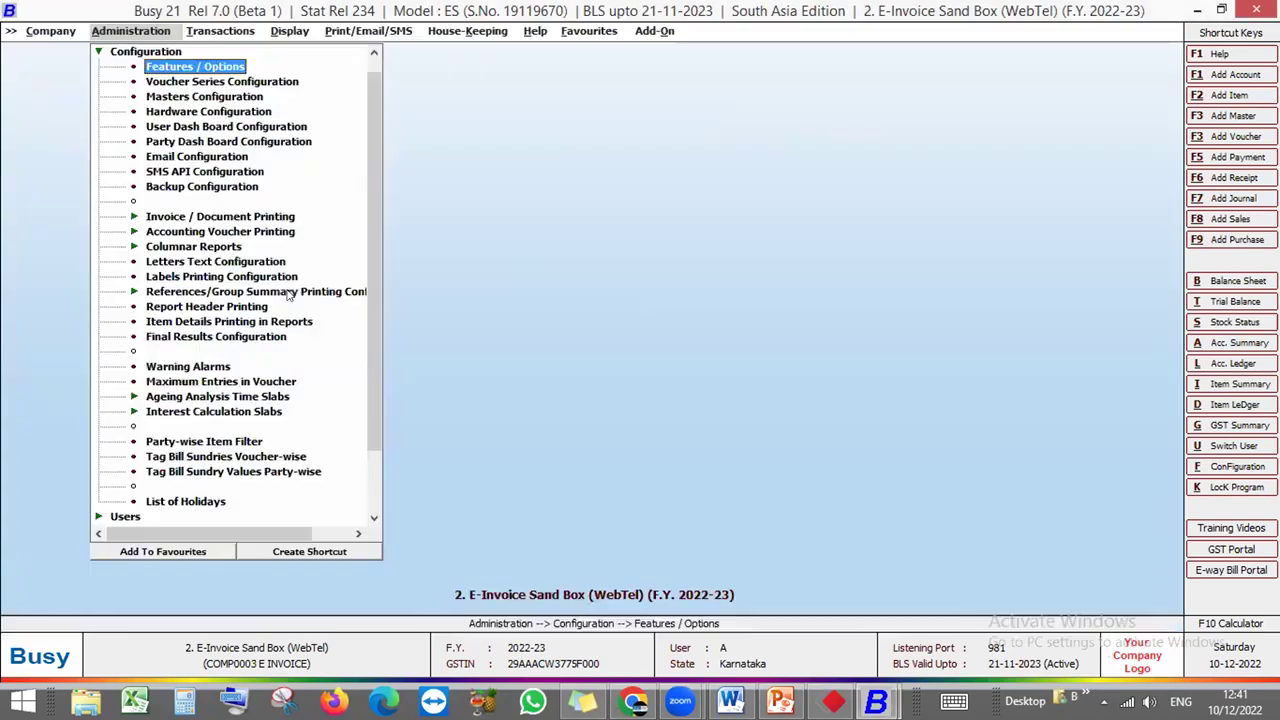
Open the payroll registers configuration under Columnar Reports
key(Down)
key(Down)
key(Down)
key(Down)
key(Down)
key(Down)
key(Down)
key(Down)
key(Down)
key(Down)
key(Down)
key(Down)
key(Down)
key(Up)
key(Return)
key(Down)
key(Down)
key(Down)
key(Return)
Add a new Salary Register format named A
key(Down)
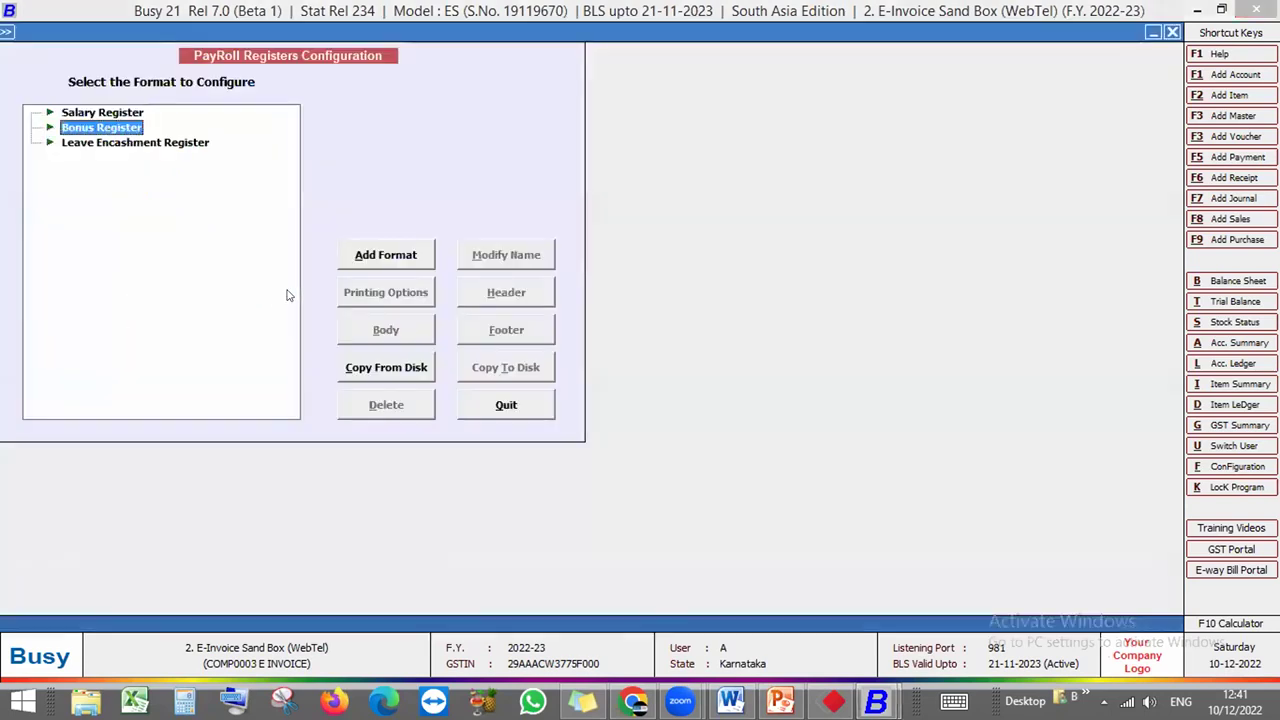
key(Up)
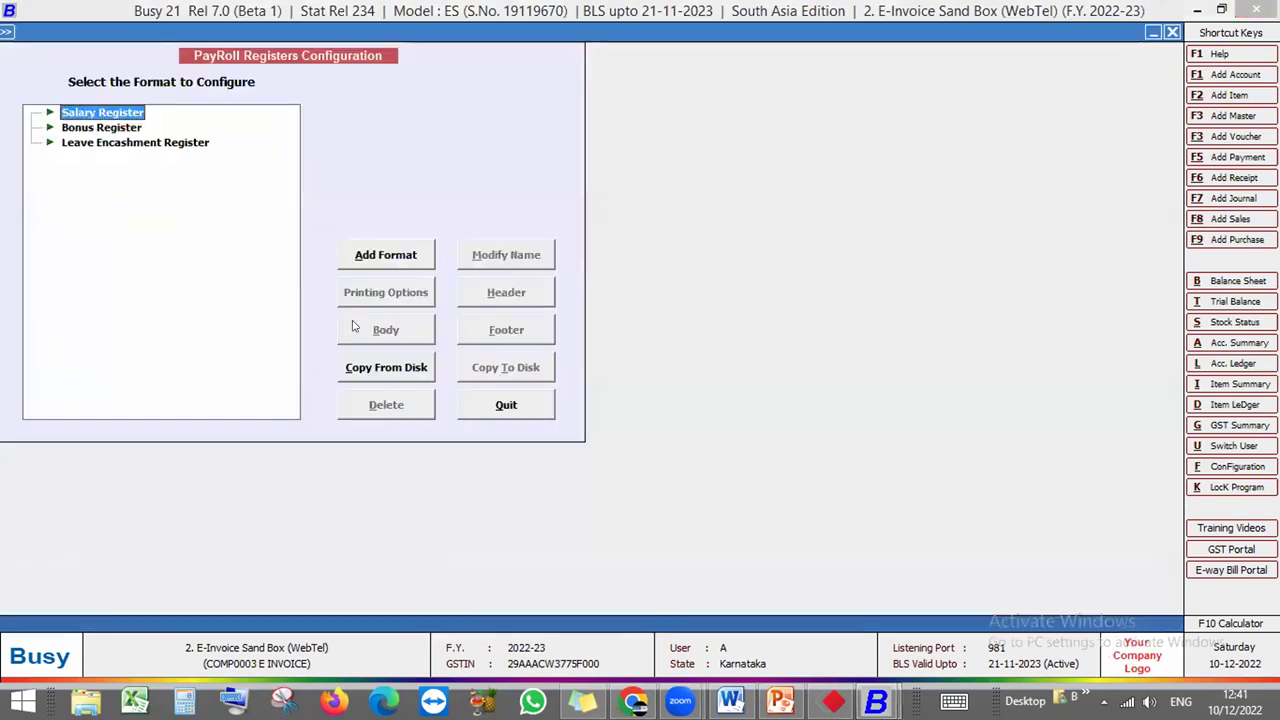
click(379, 258)
text(A)
click(434, 391)
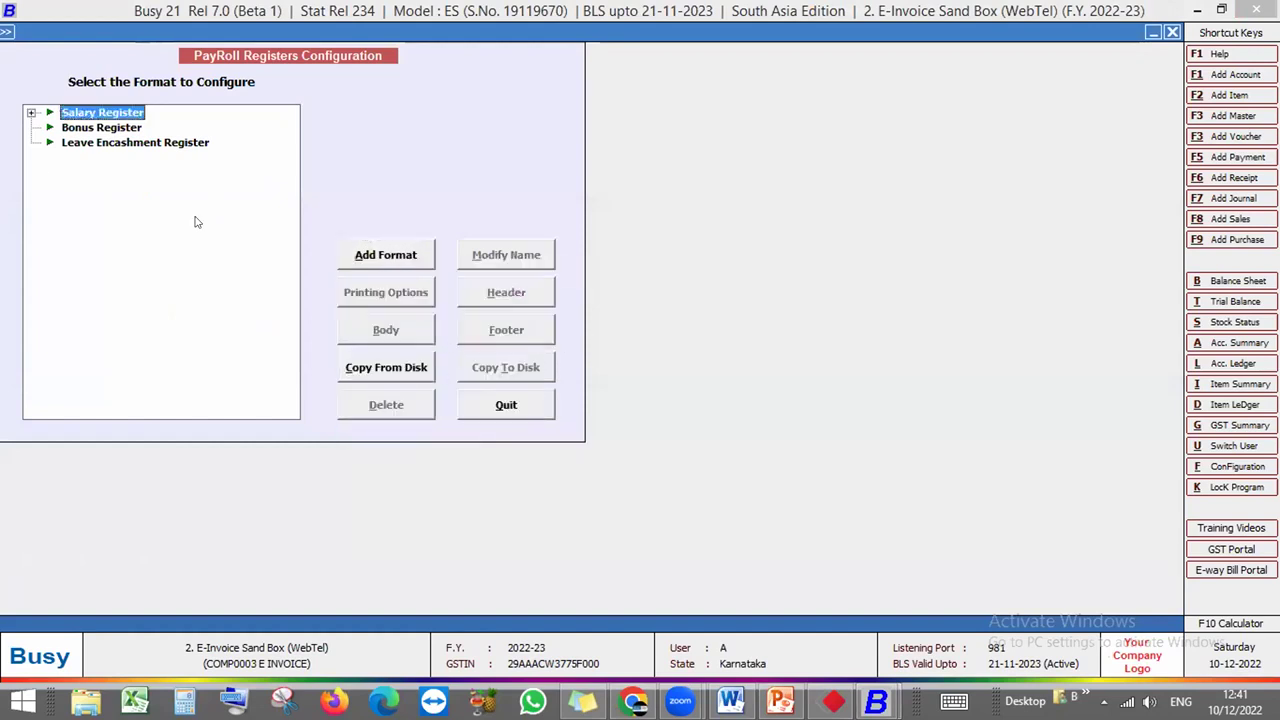
Open the header configuration of Salary Register format A, view its available fields and leave it
click(31, 112)
click(84, 127)
click(498, 294)
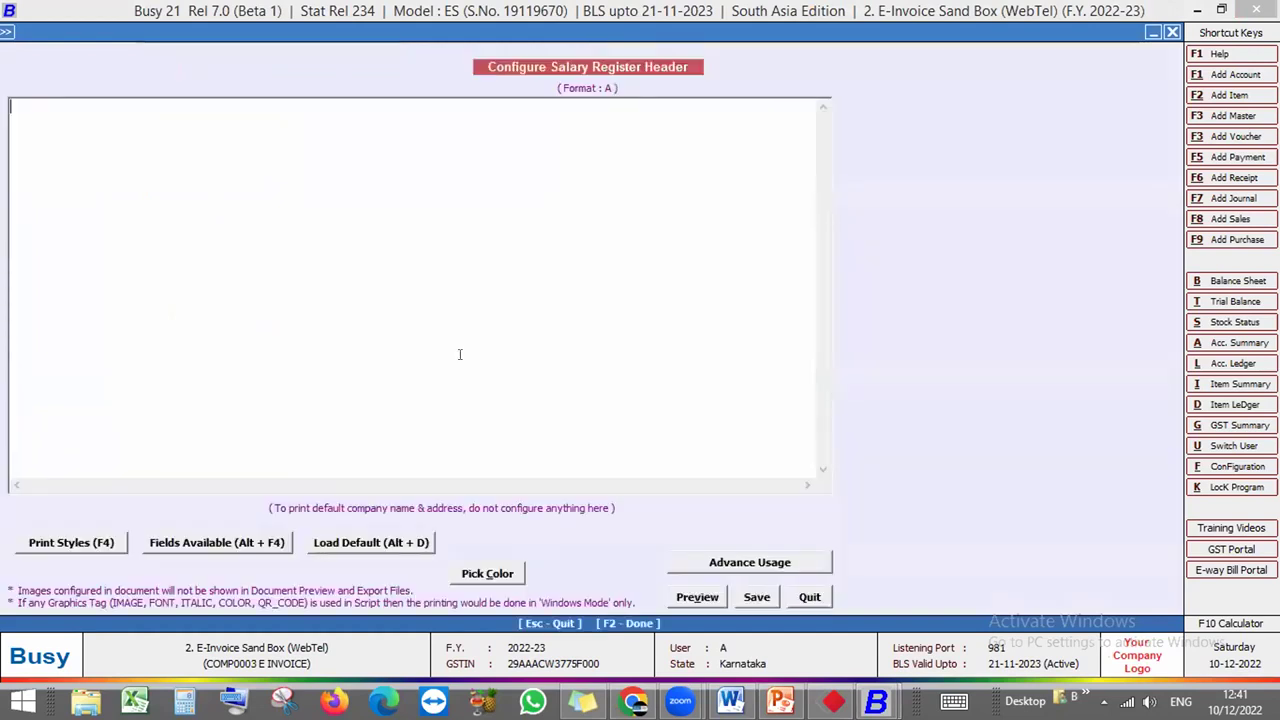
click(232, 546)
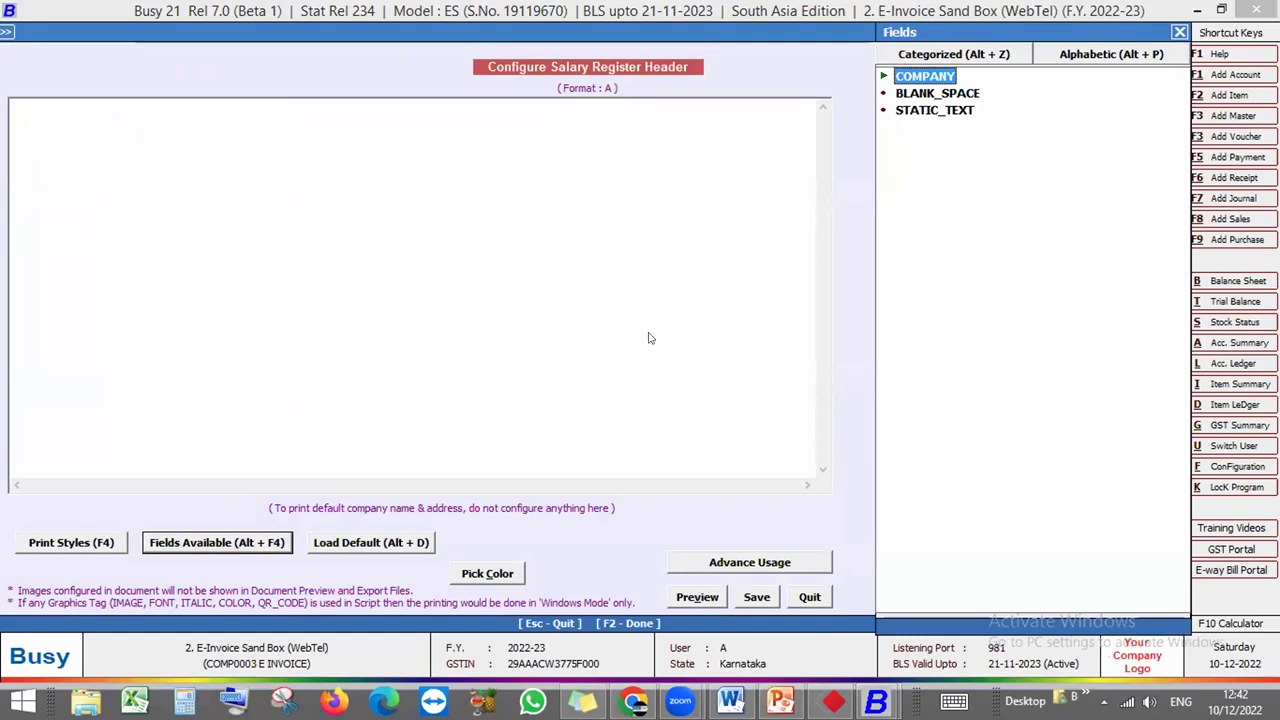
key(Escape)
key(Return)
Load the default body columns for Salary Register format A and set column 11's type to Salary Field
click(422, 329)
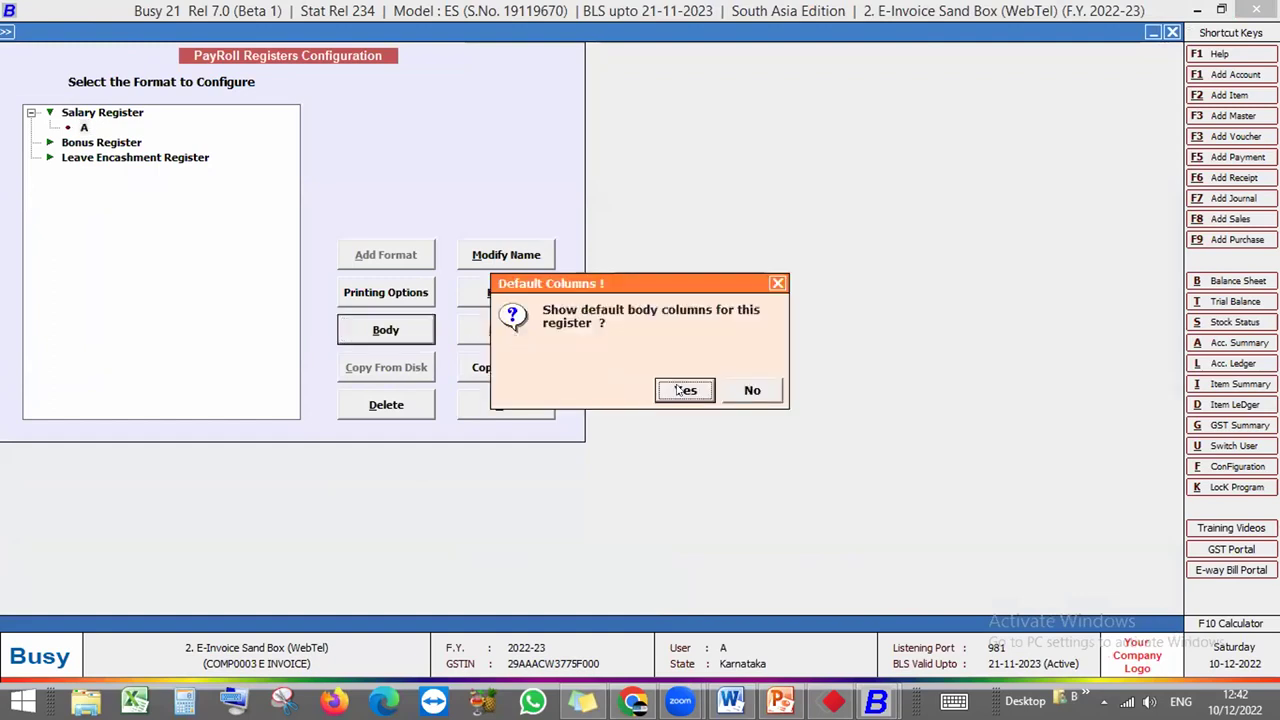
key(Return)
click(137, 330)
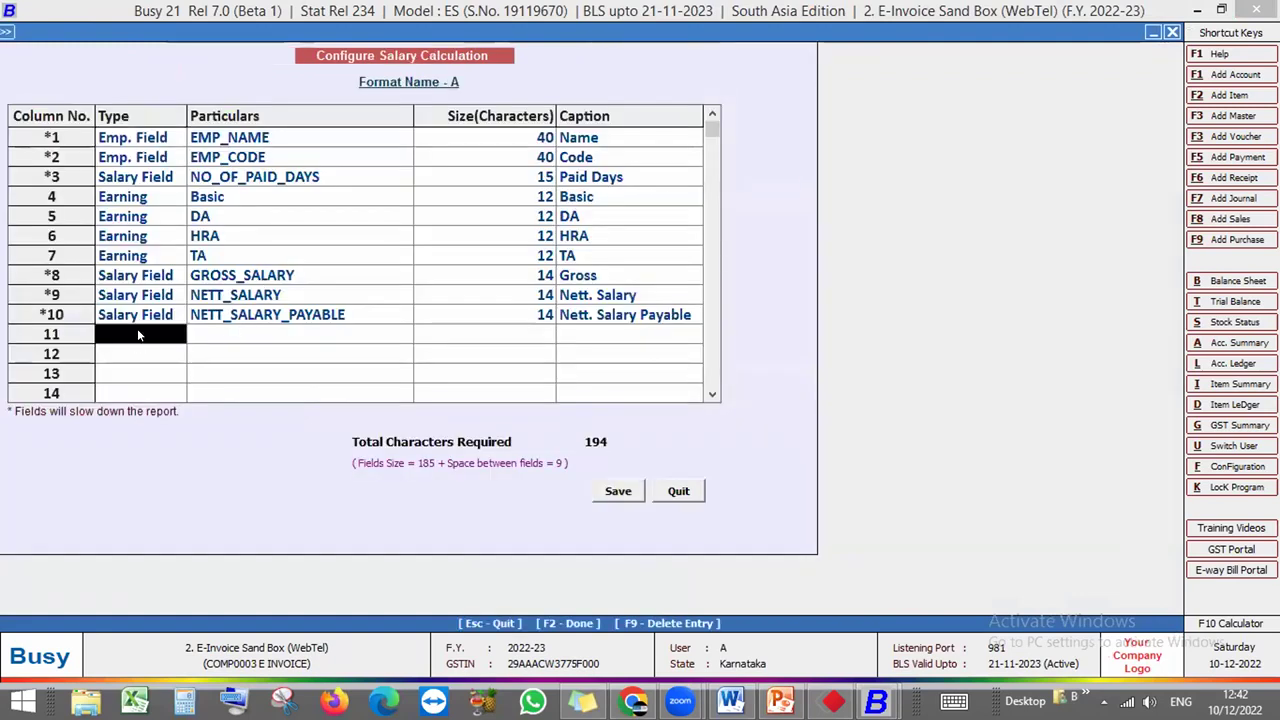
key(Return)
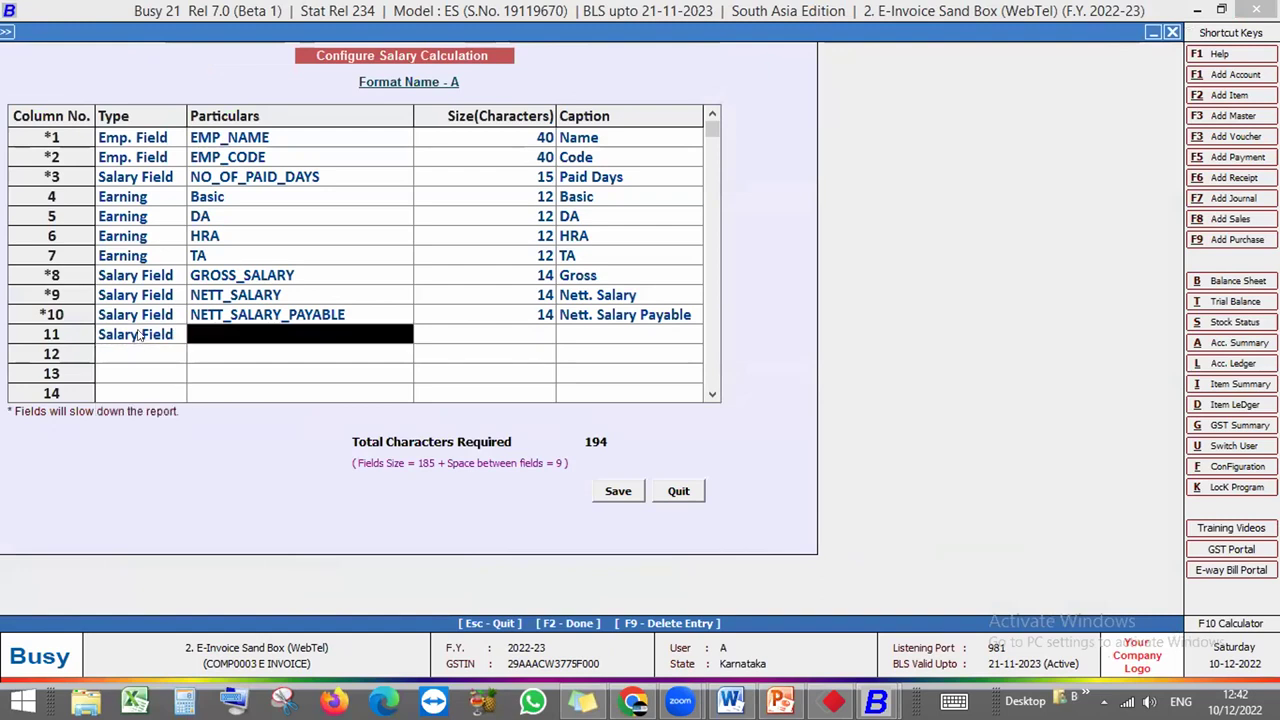
Look through the SALARY DETAILS fields down to EMP_REMARKS and leave the payroll registers configuration
key(Right)
key(Down)
key(Down)
key(Down)
key(Down)
key(Down)
key(Down)
key(Down)
key(Down)
key(Down)
key(Down)
key(Down)
key(Down)
key(Down)
key(Down)
key(Down)
key(Down)
key(Down)
key(Down)
key(Down)
key(Down)
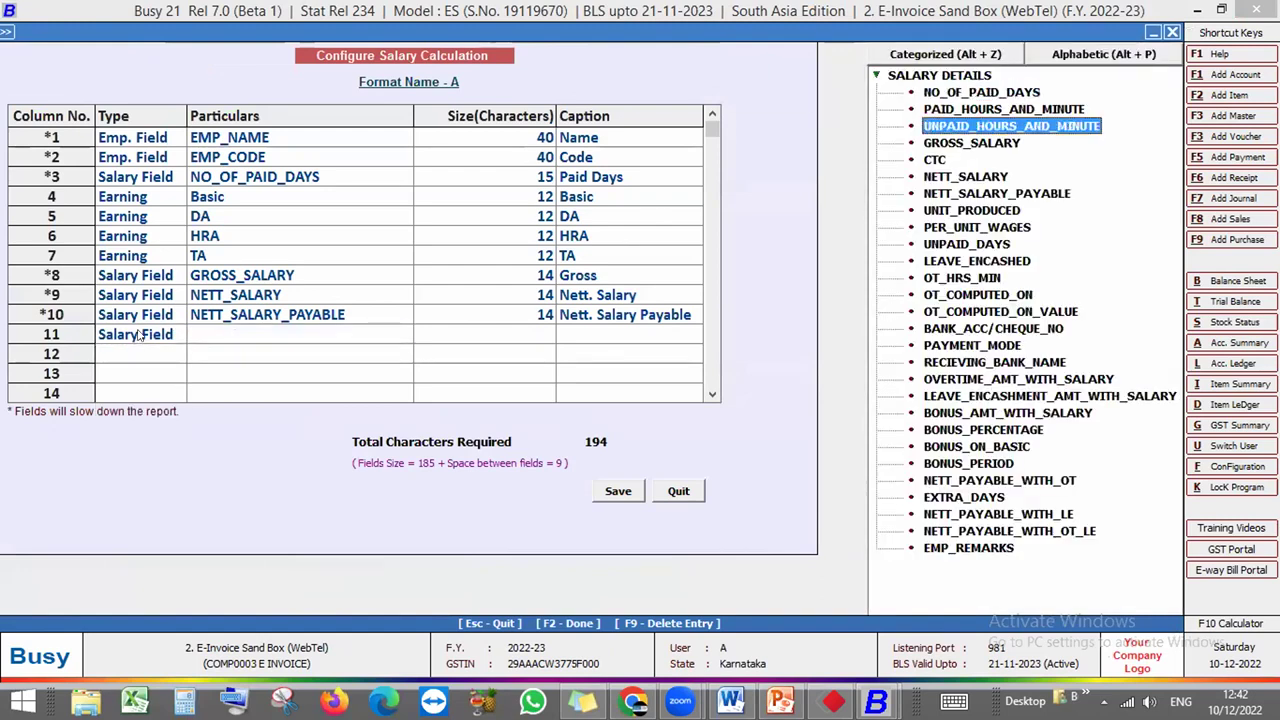
key(Down)
key(Down)
key(Down)
key(Down)
key(Down)
key(Down)
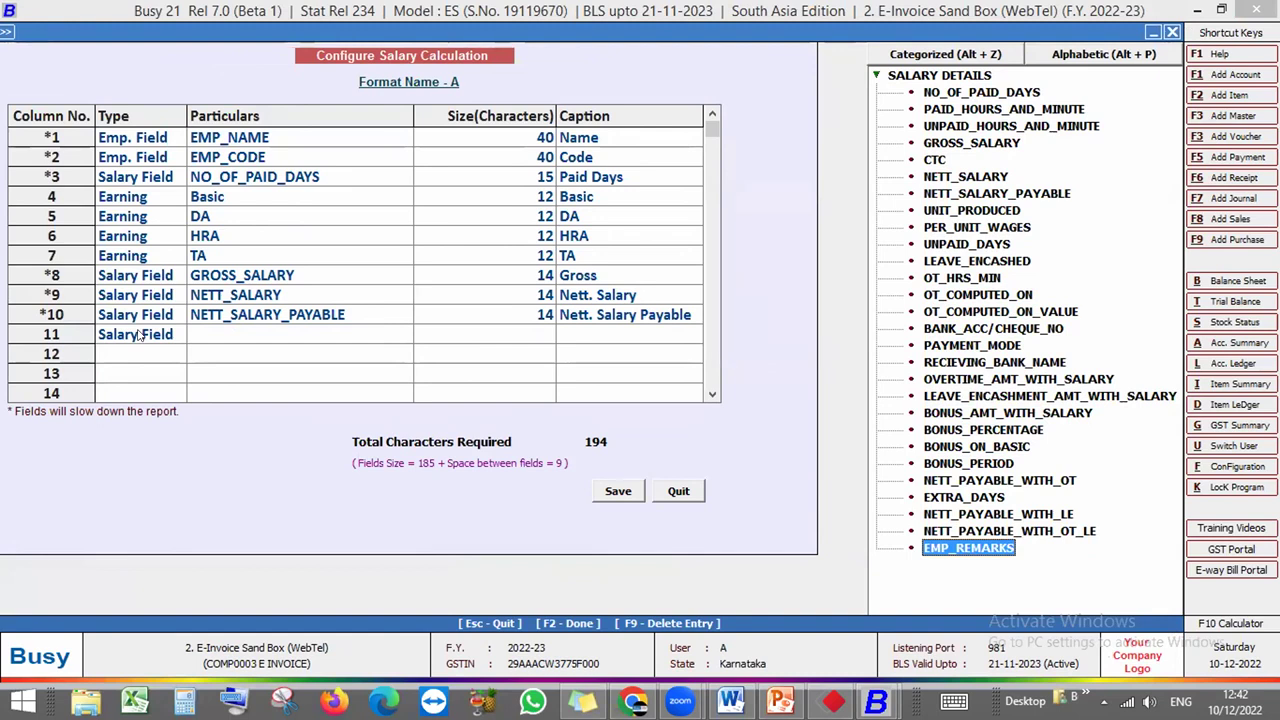
key(Escape)
key(Escape)
key(Escape)
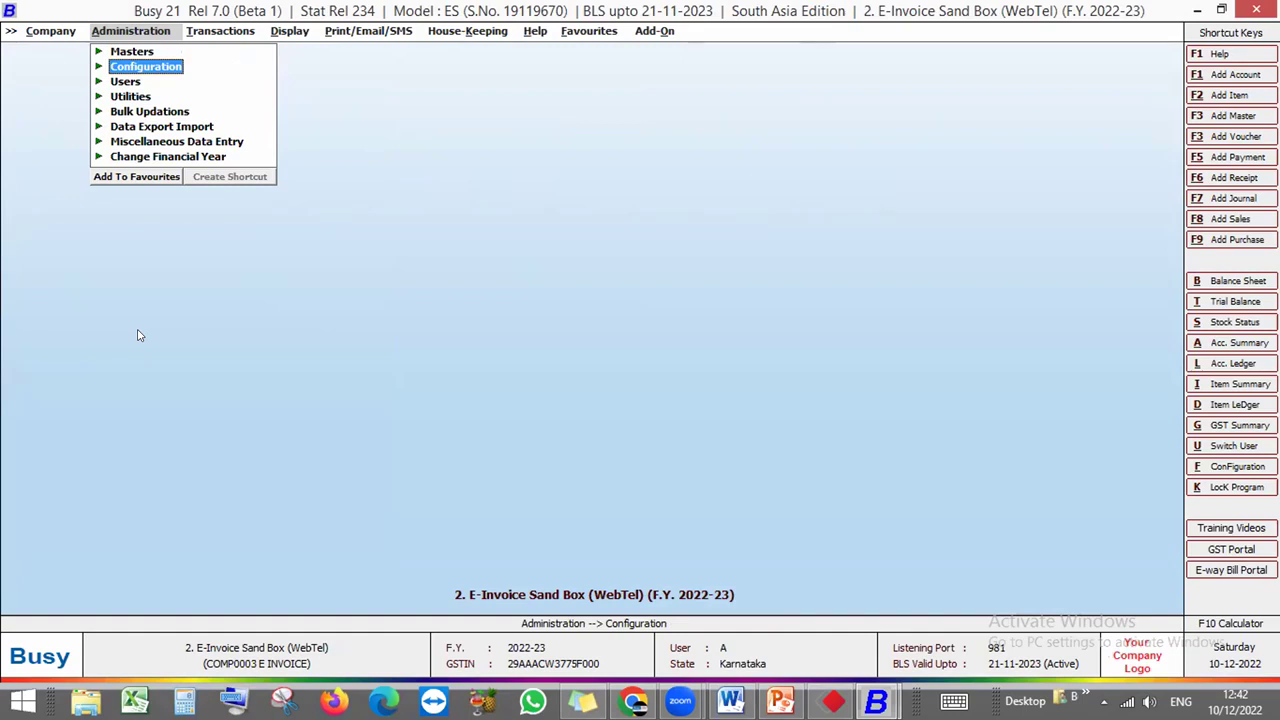
Open the Block Account/Item/Employee utility
key(Down)
key(Down)
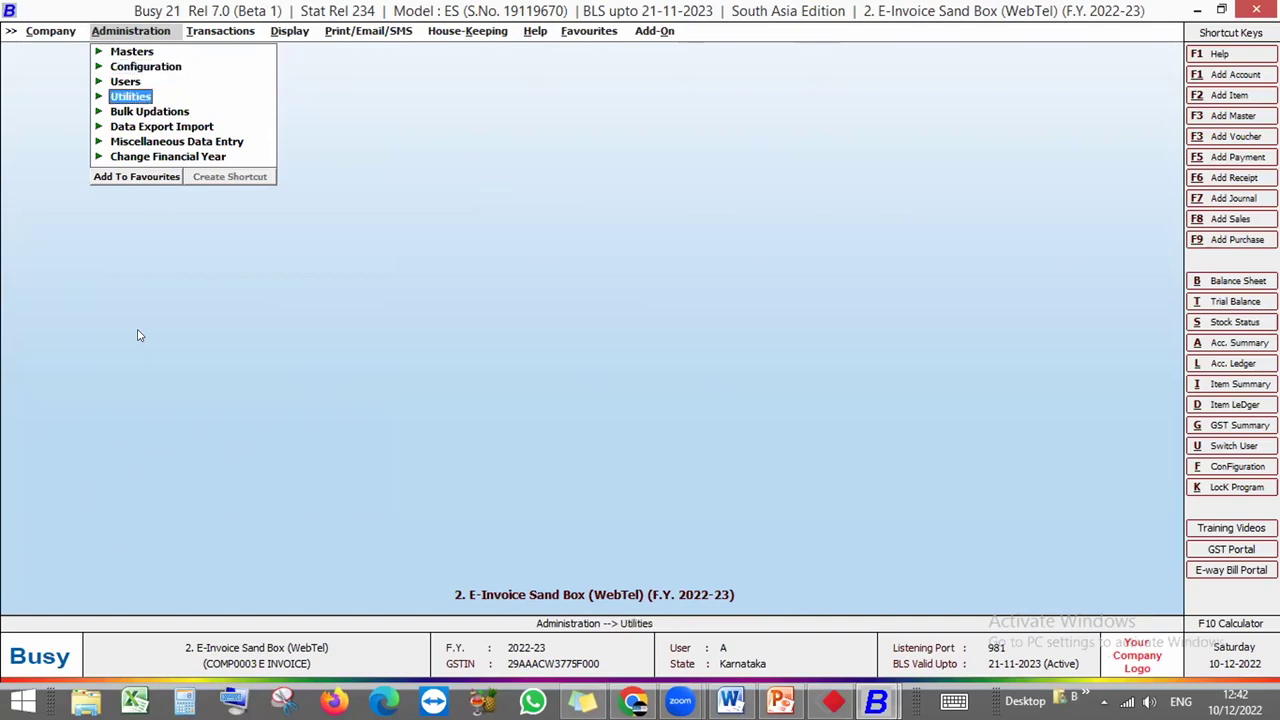
key(Return)
key(Escape)
key(Return)
key(Down)
key(Down)
key(Down)
key(Down)
key(Down)
key(Down)
key(Down)
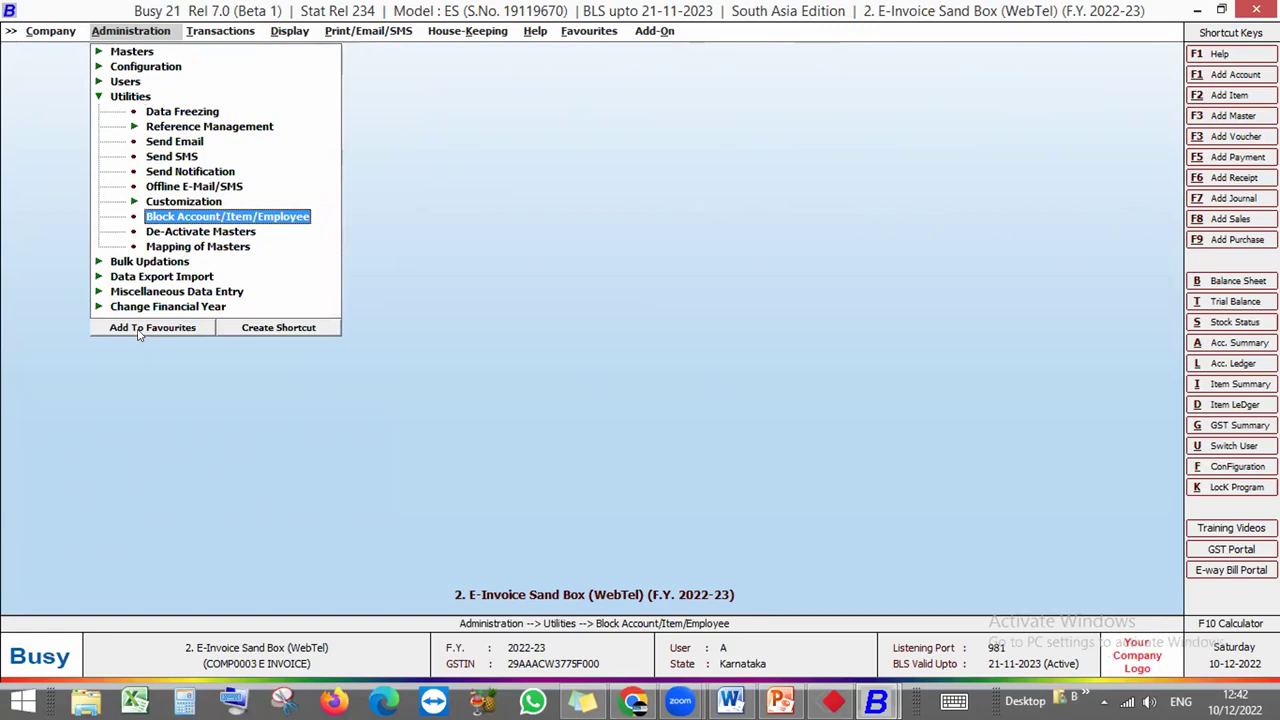
click(139, 330)
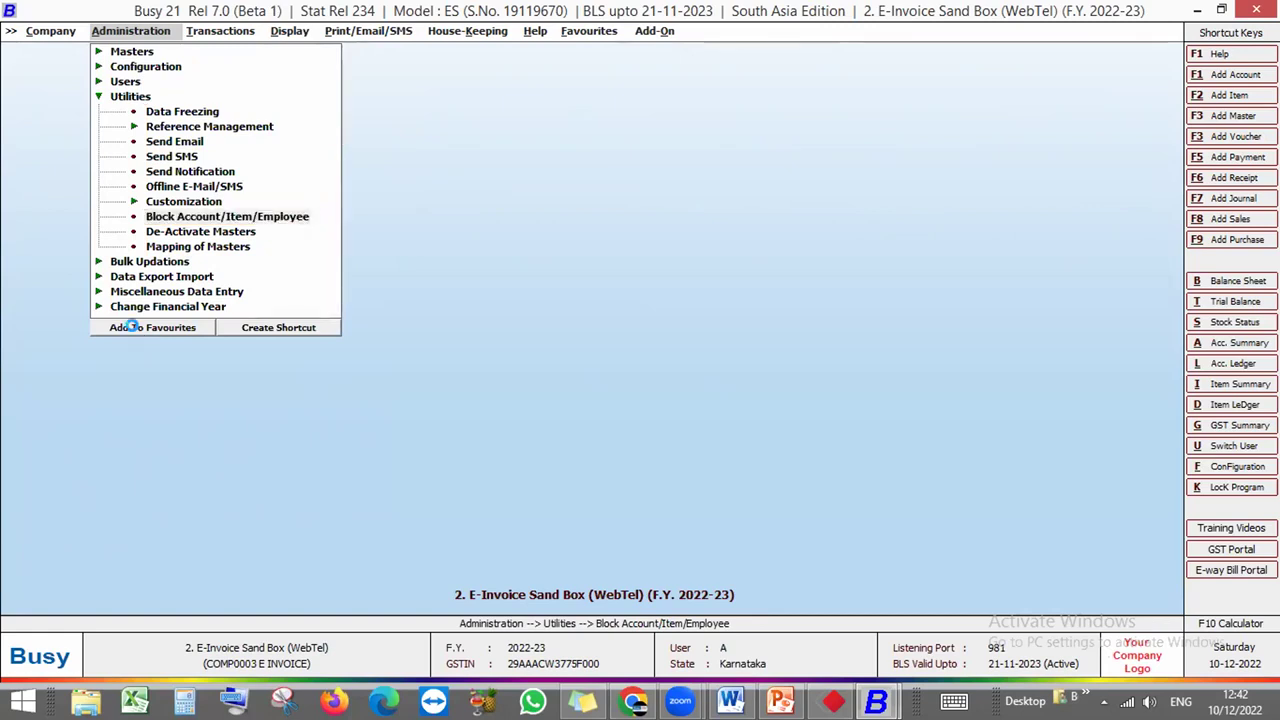
key(Return)
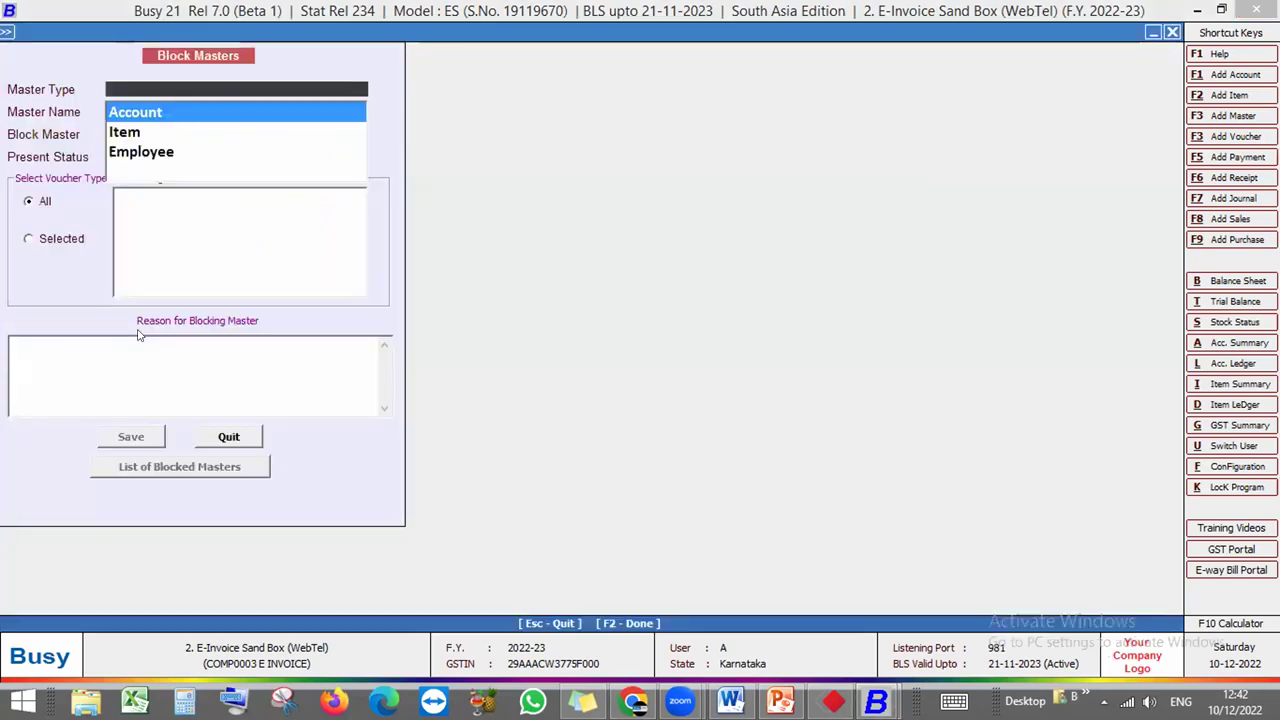
Choose the Sundry Debtors group of accounts as the master to block and leave the form without saving
key(Return)
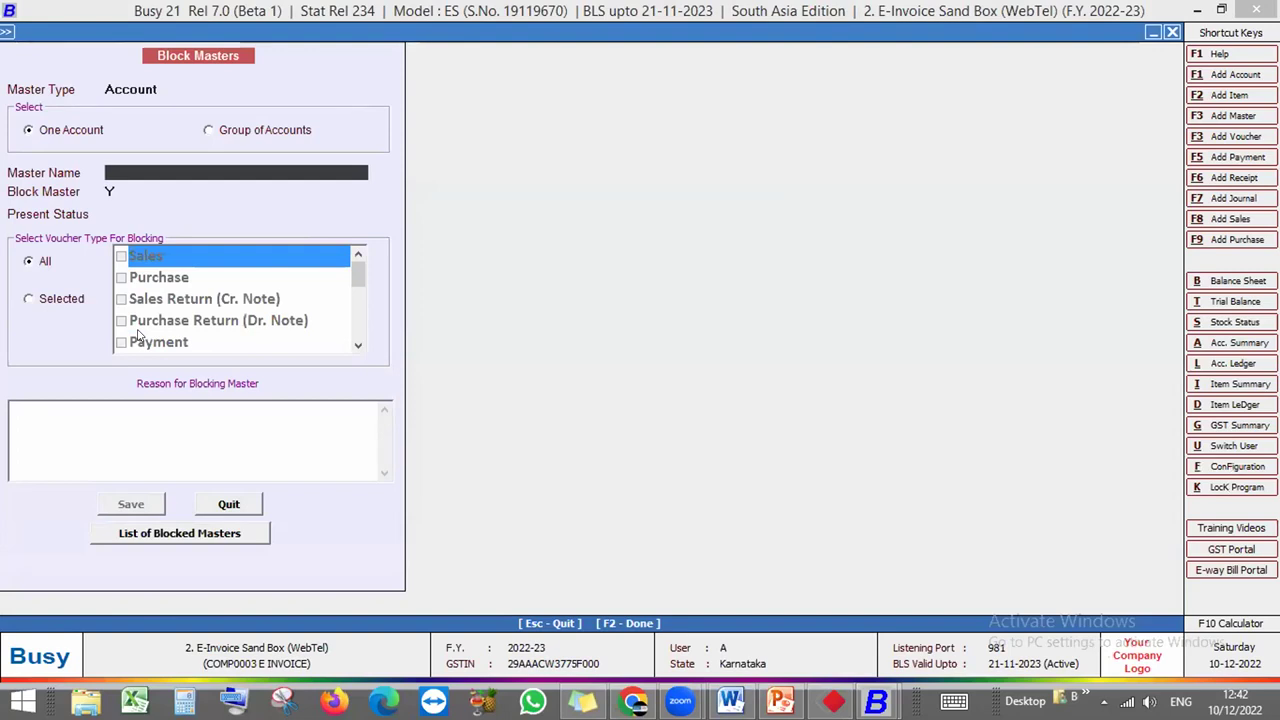
click(228, 135)
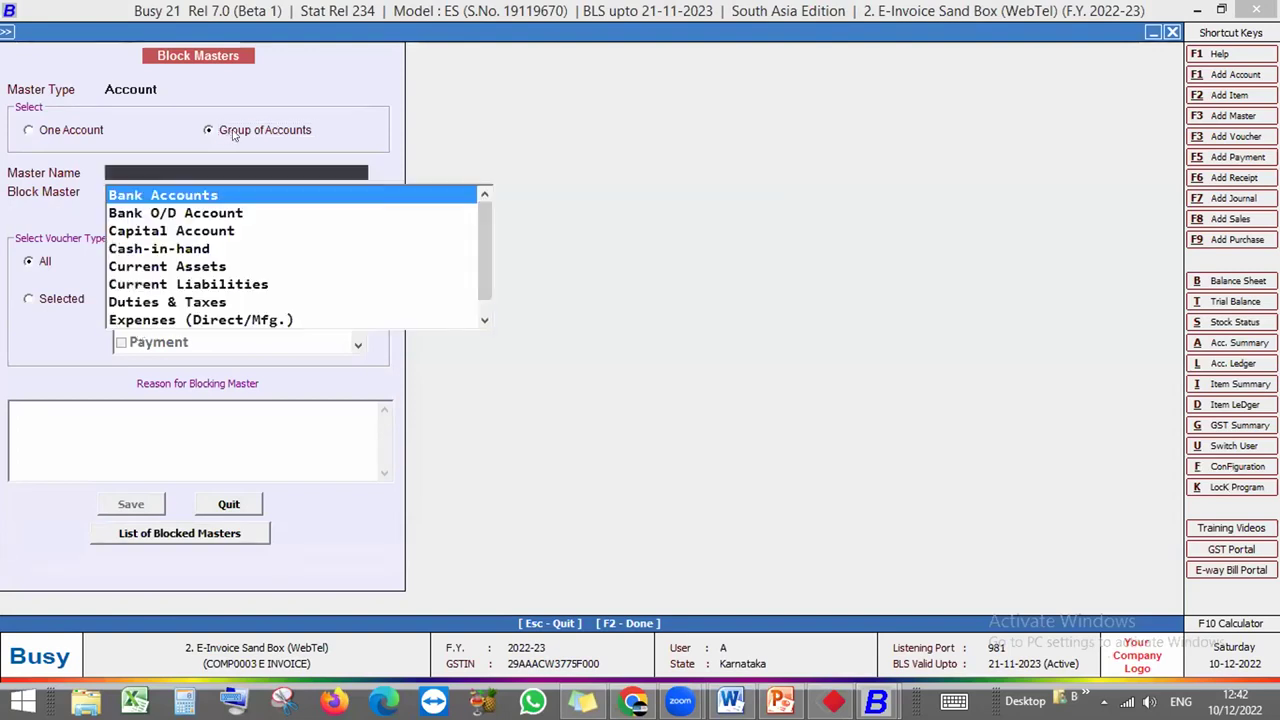
text(sun)
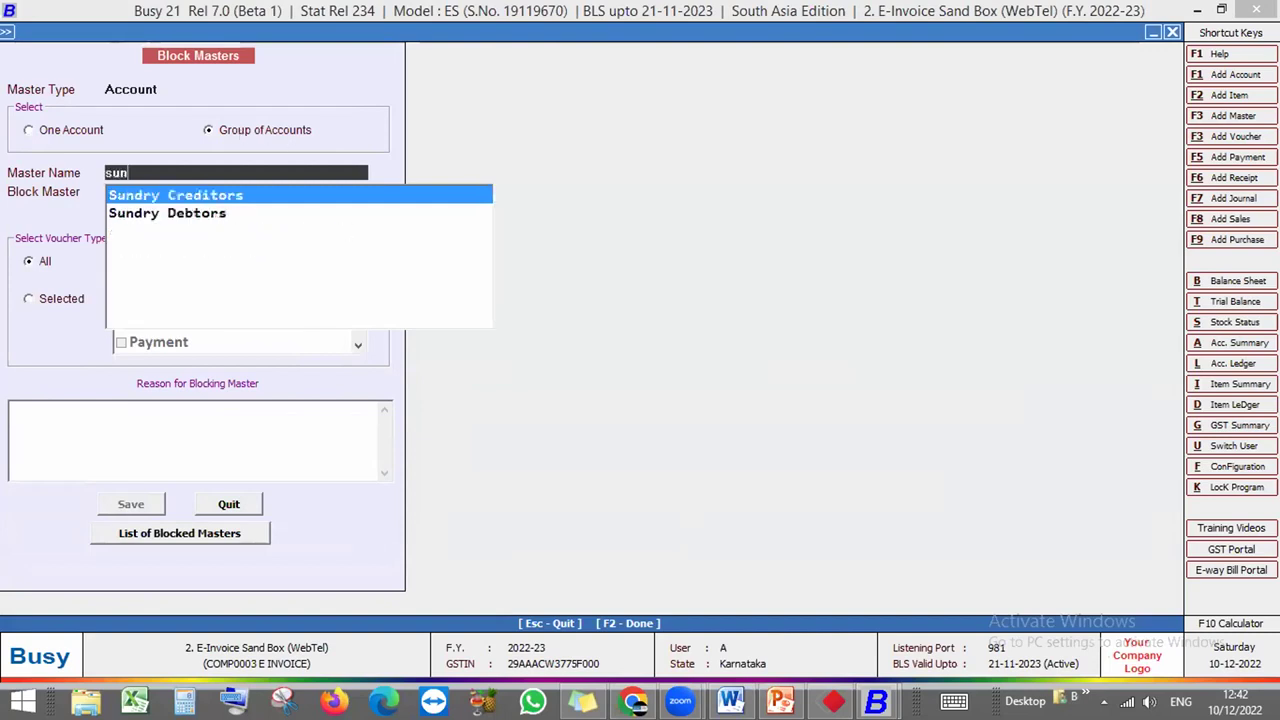
key(Down)
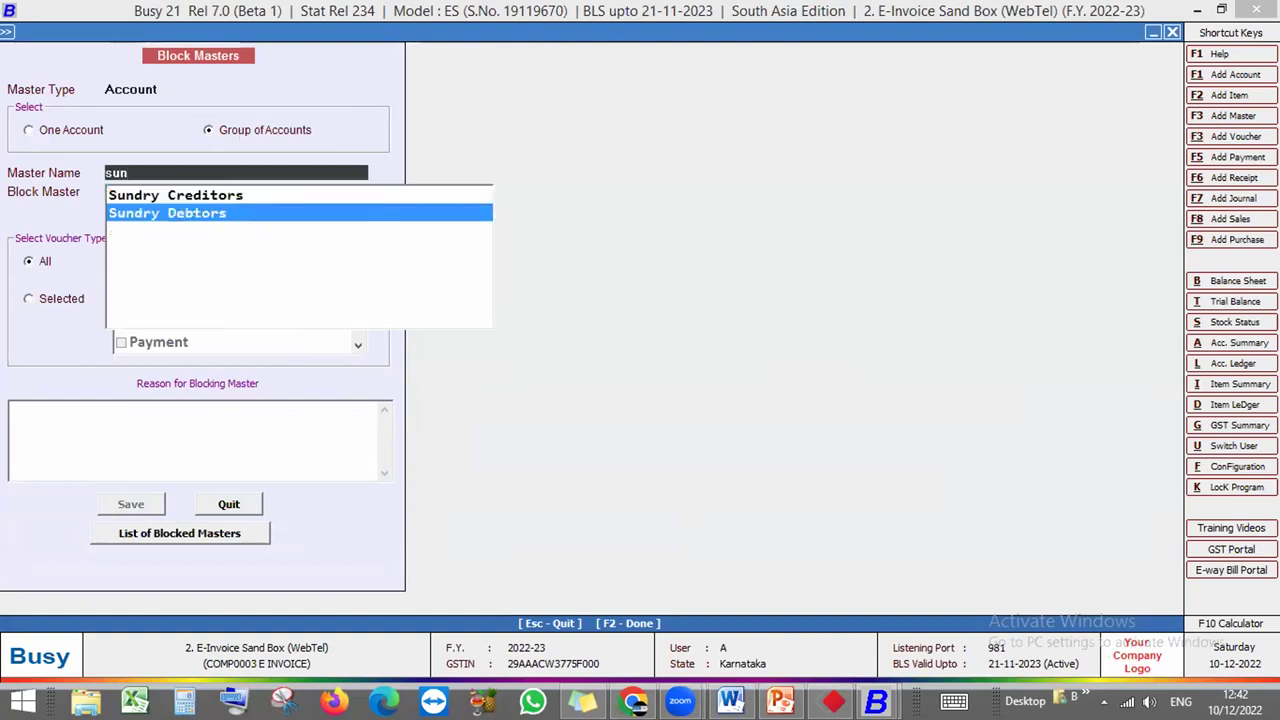
key(Return)
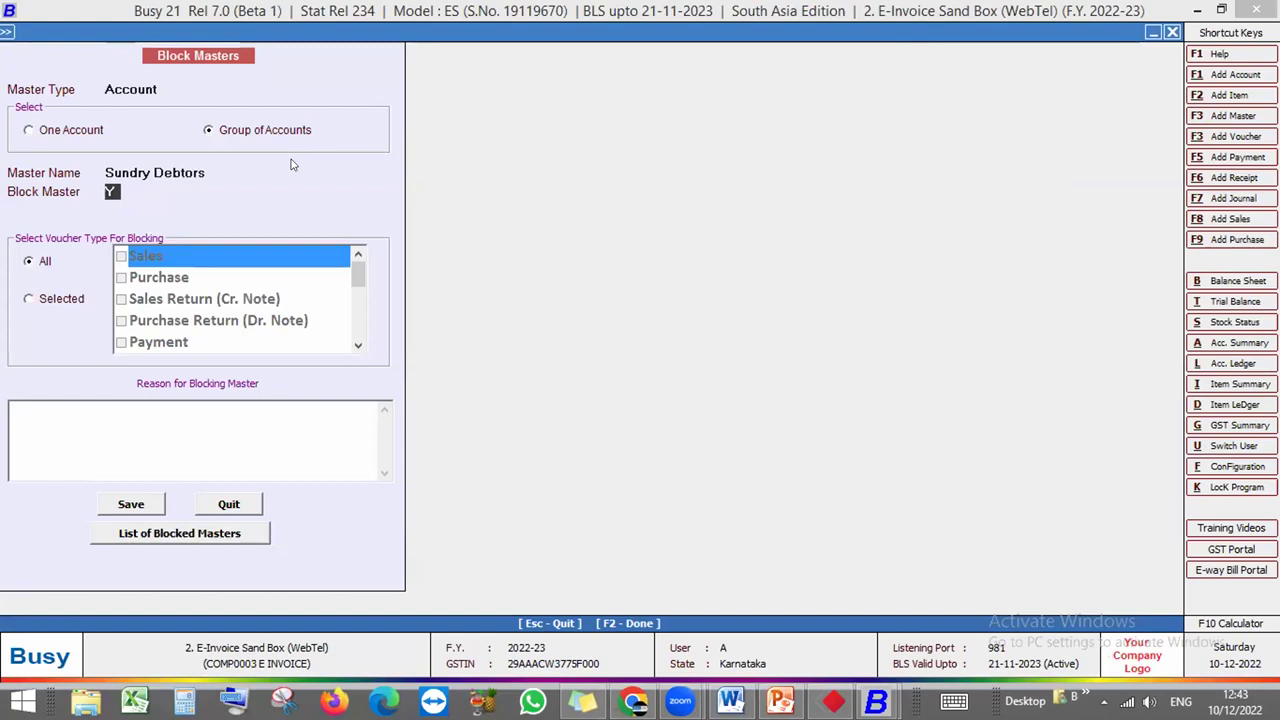
key(Escape)
key(Escape)
Open the item-wise gross profit report from the MIS profitability reports
key(Right)
key(Right)
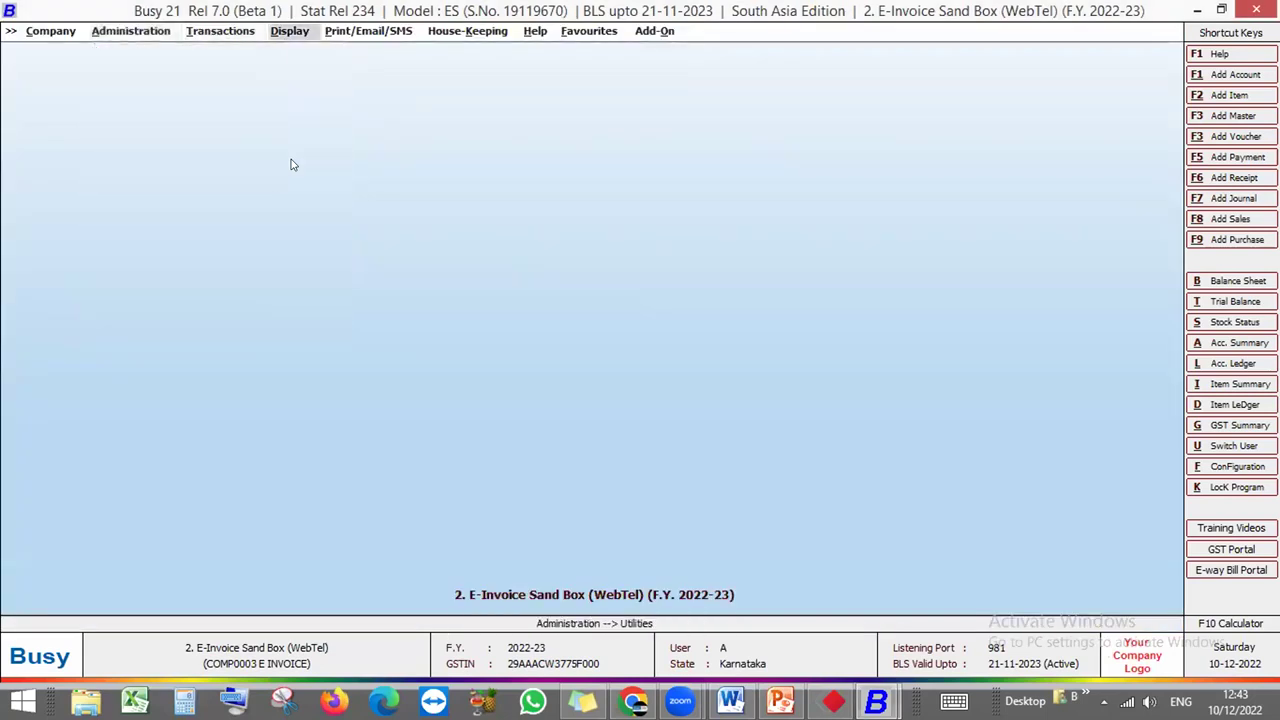
key(Return)
key(Down)
key(Down)
key(Down)
key(Down)
key(Down)
key(Down)
key(Down)
key(Down)
key(Down)
key(Down)
key(Down)
key(Down)
key(Down)
key(Down)
key(Down)
key(Down)
key(Up)
key(Return)
key(Down)
key(Down)
key(Down)
key(Return)
key(Down)
key(Down)
key(Down)
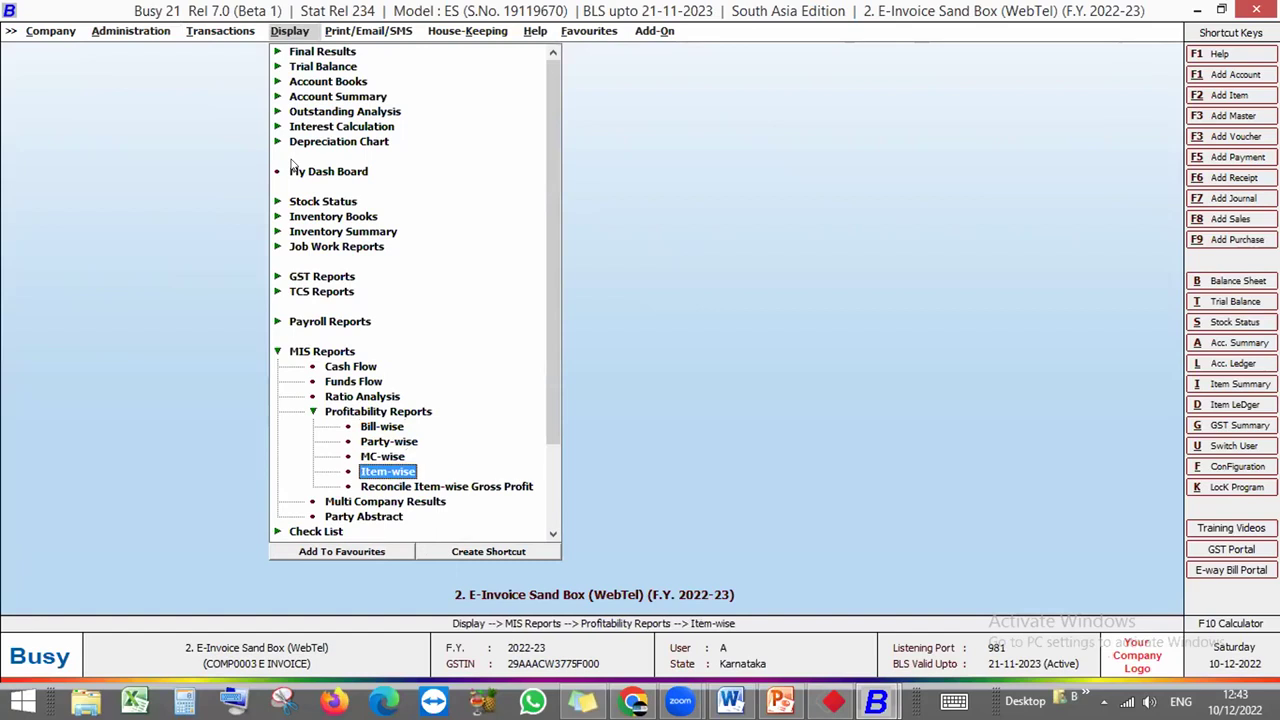
key(Return)
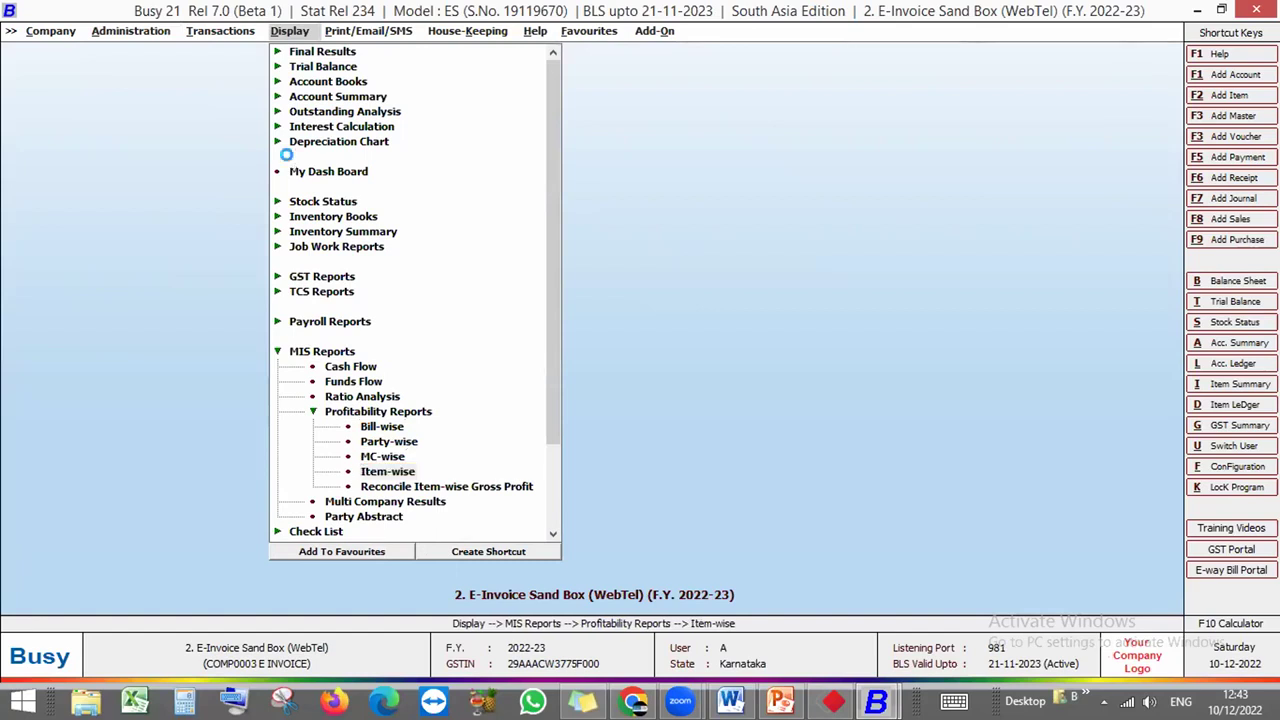
key(Return)
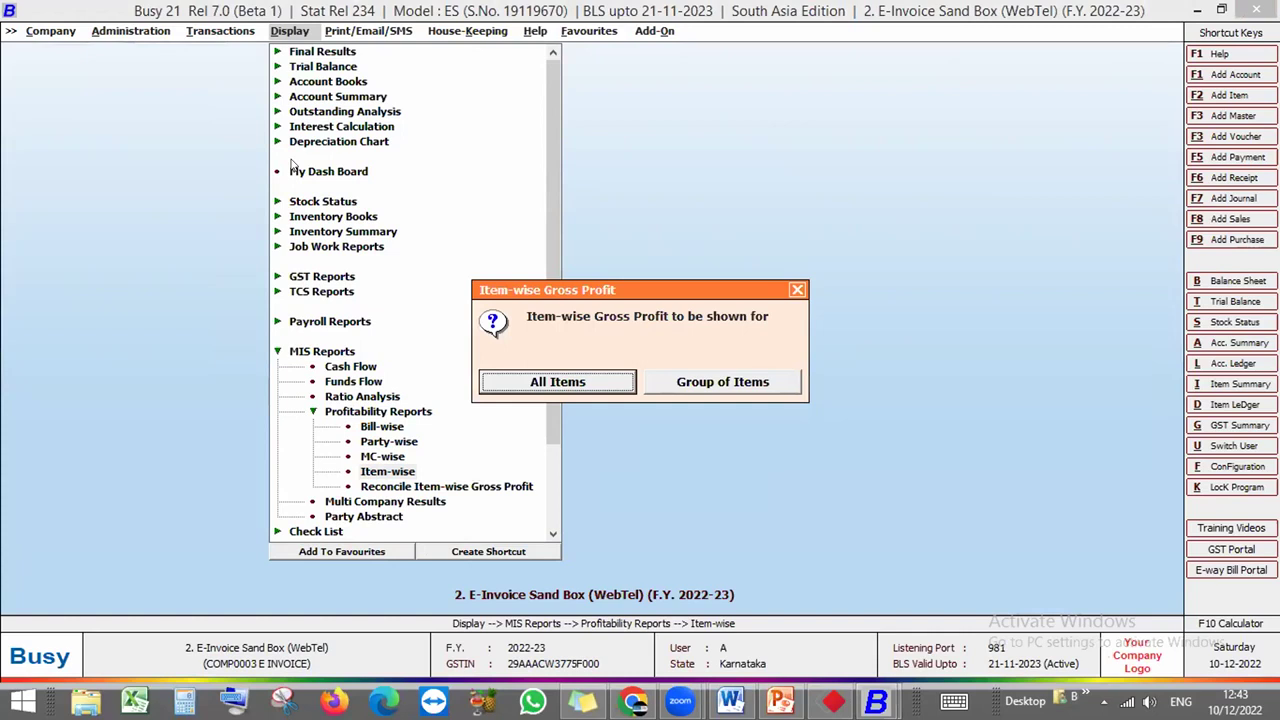
Show the item-wise gross profit for all items from 01-04-2022 to 14-09-2022 with quantities, and close the report
key(Escape)
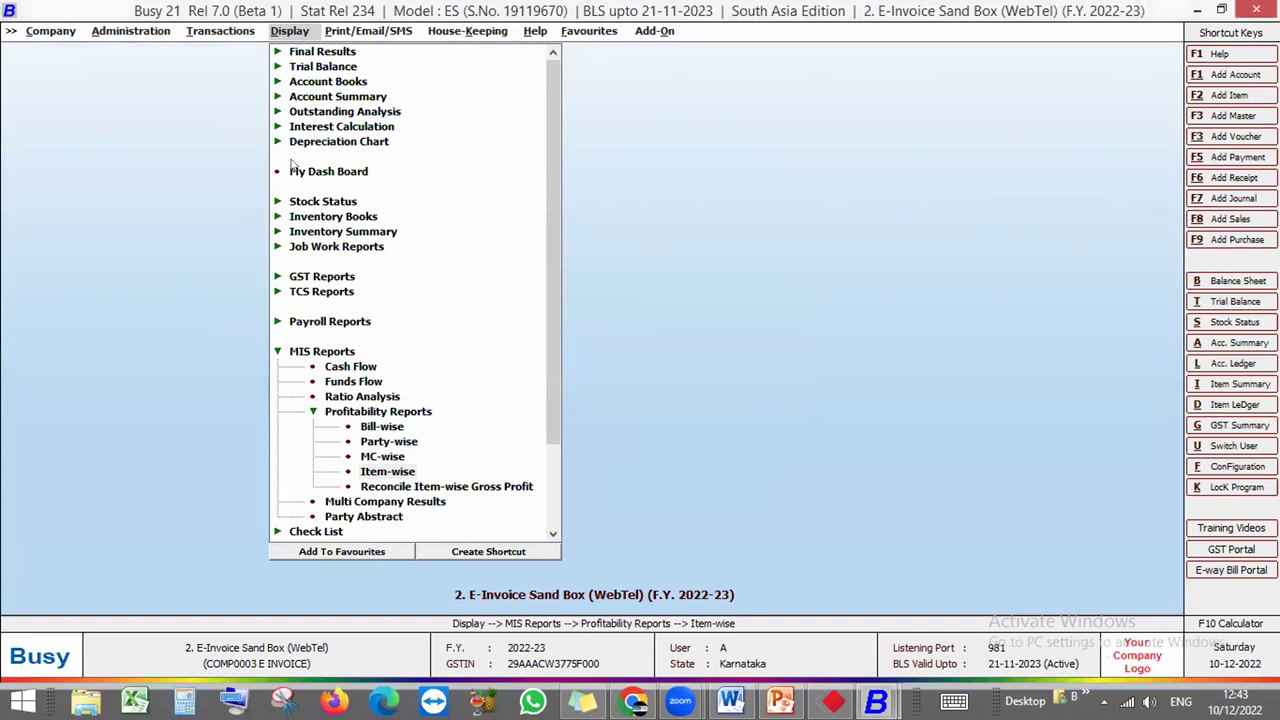
key(Return)
key(Return)
key(Return)
key(Return)
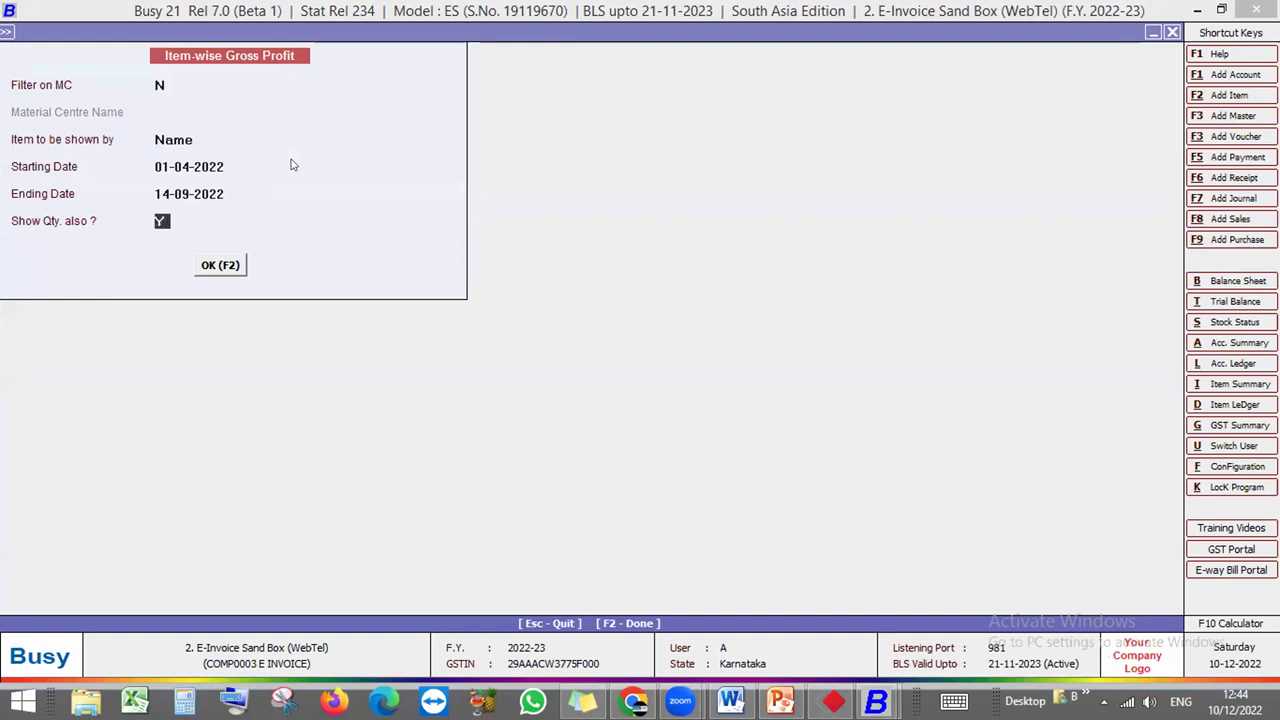
text(y)
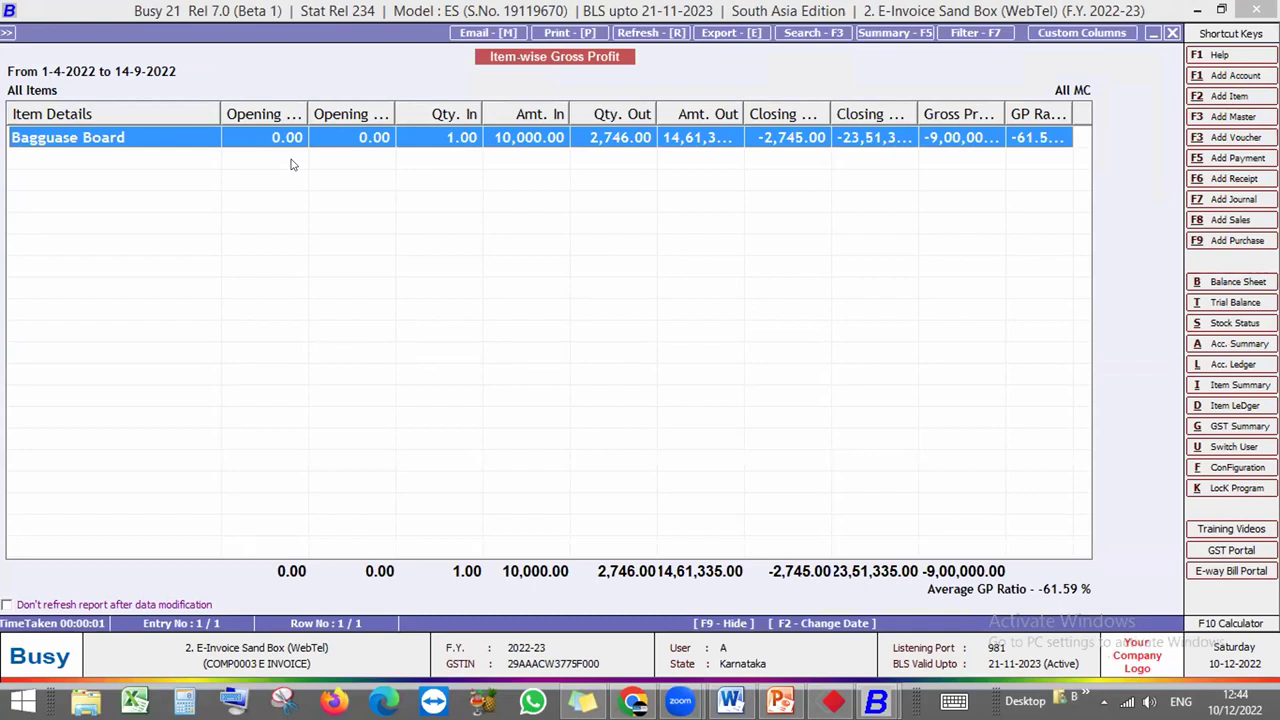
key(Escape)
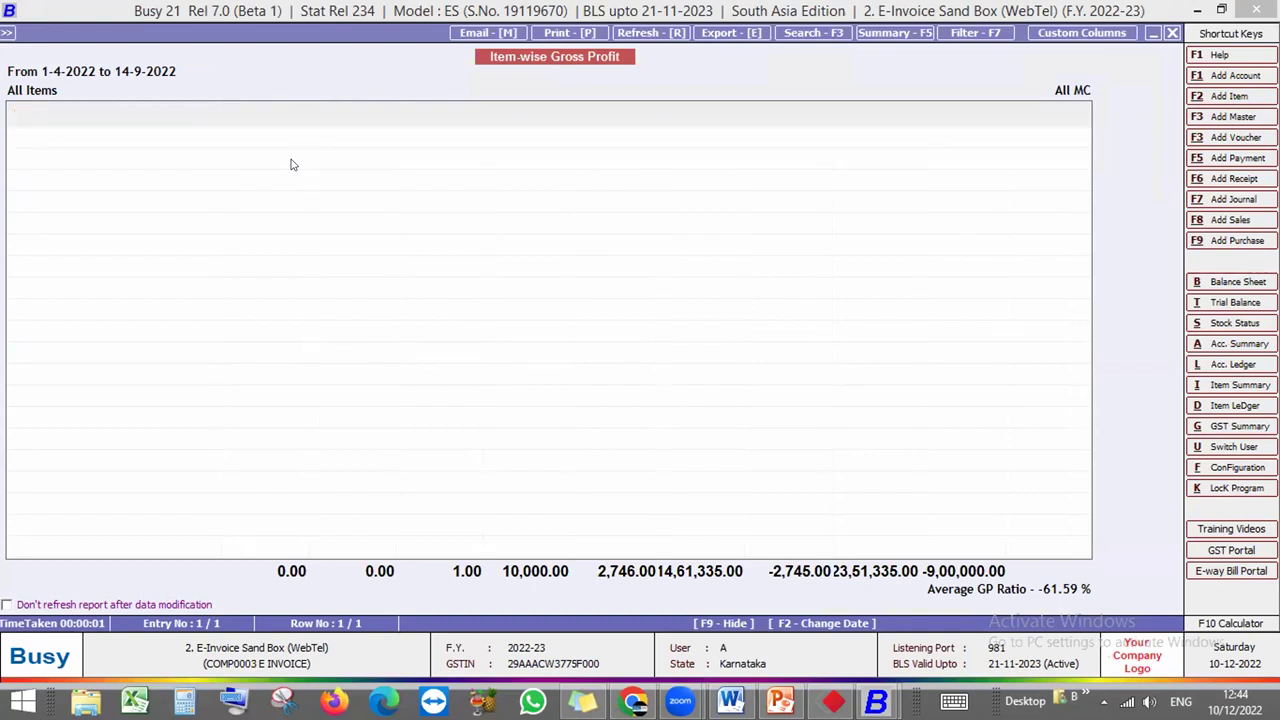
Close the Item-wise Gross Profit report and go to the administration functions
key(Escape)
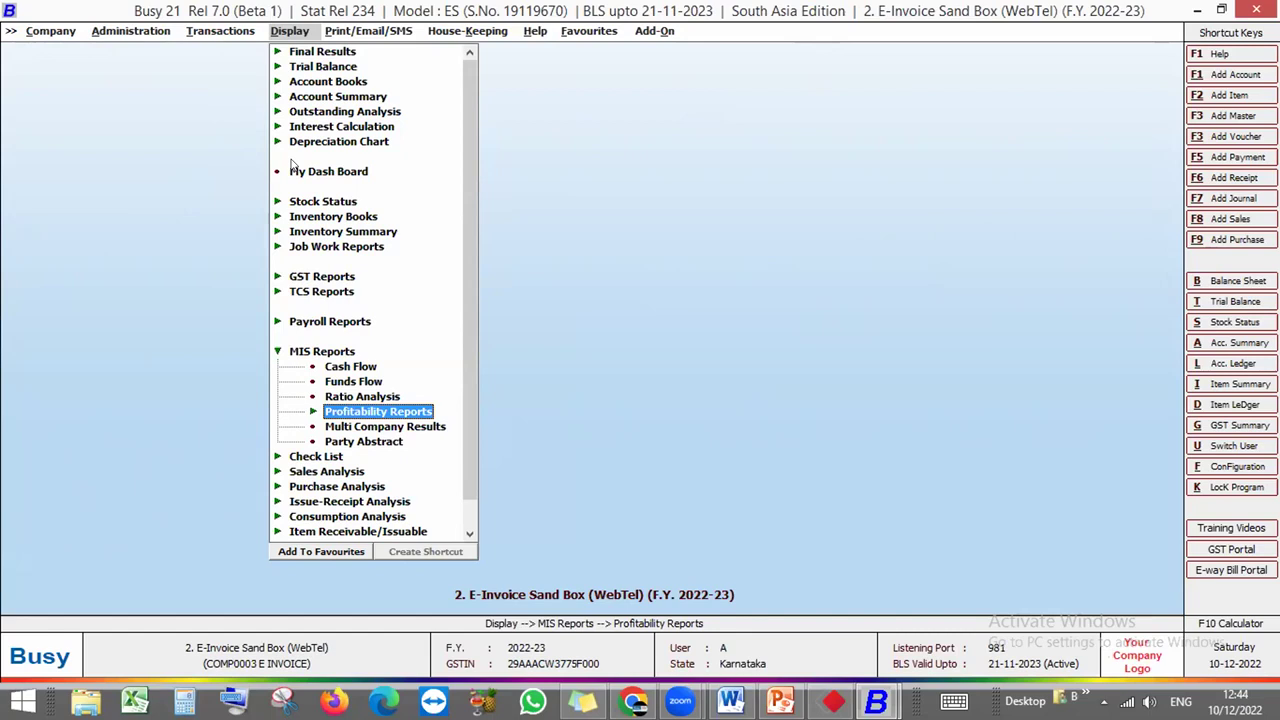
key(Escape)
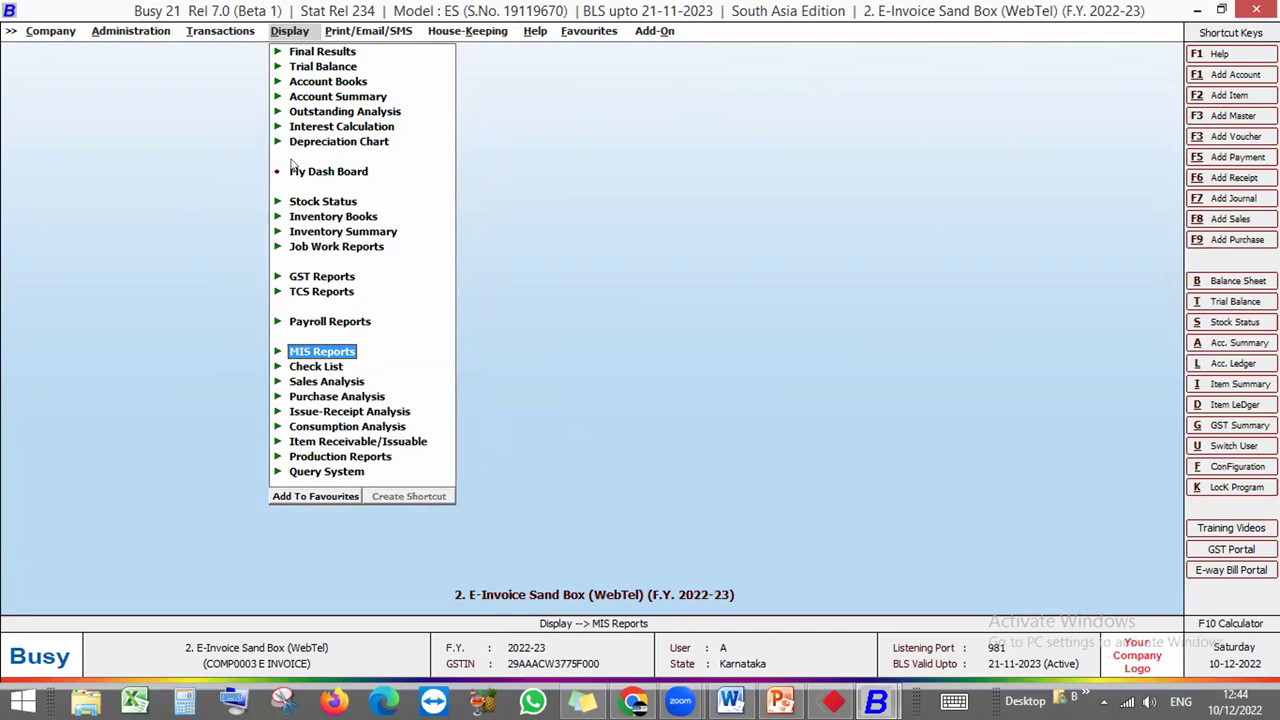
key(Left)
key(Left)
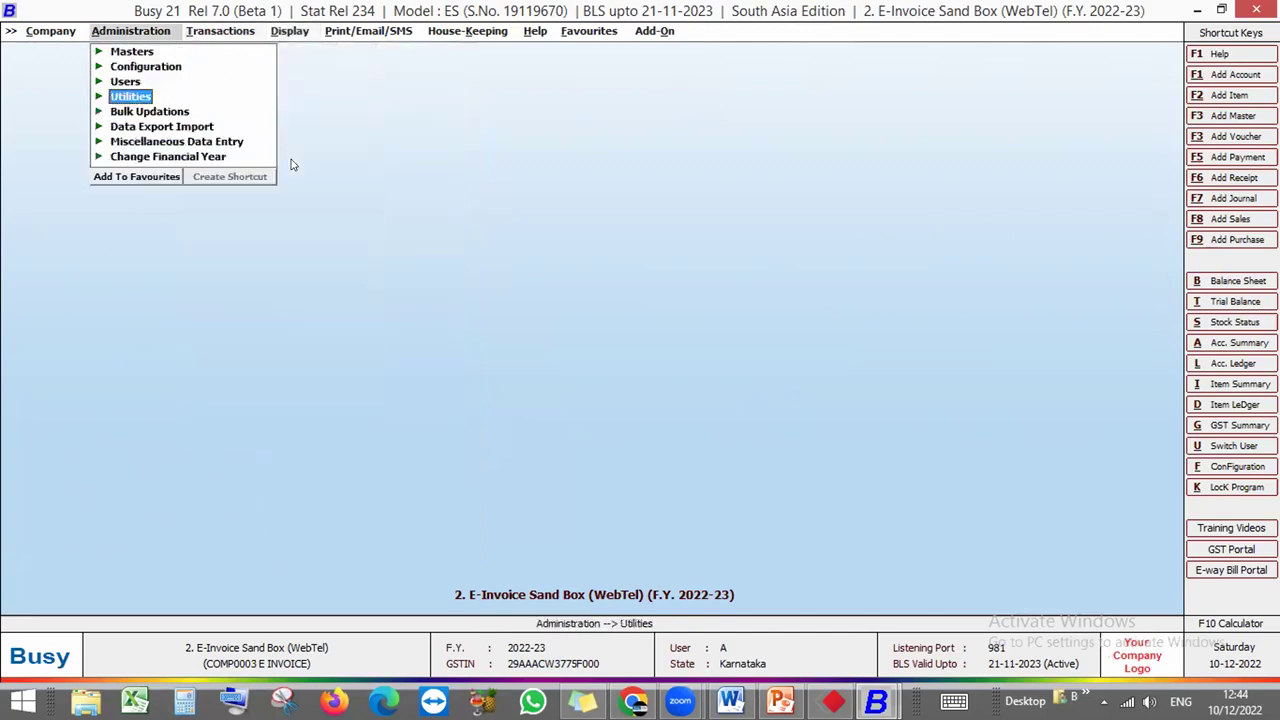
Open the Tag Voucher Templates with Masters utility to show its enlarged form, and leave it without tagging a template
key(Up)
key(Up)
key(Down)
key(Down)
key(Down)
key(Down)
key(Up)
key(Up)
key(Down)
key(Return)
key(Down)
key(Down)
key(Down)
key(Down)
key(Down)
key(Down)
key(Down)
key(Down)
key(Down)
key(Down)
key(Down)
key(Down)
key(Down)
key(Down)
key(Down)
key(Down)
key(Down)
key(Down)
key(Down)
key(Down)
key(Down)
key(Up)
key(Down)
key(Return)
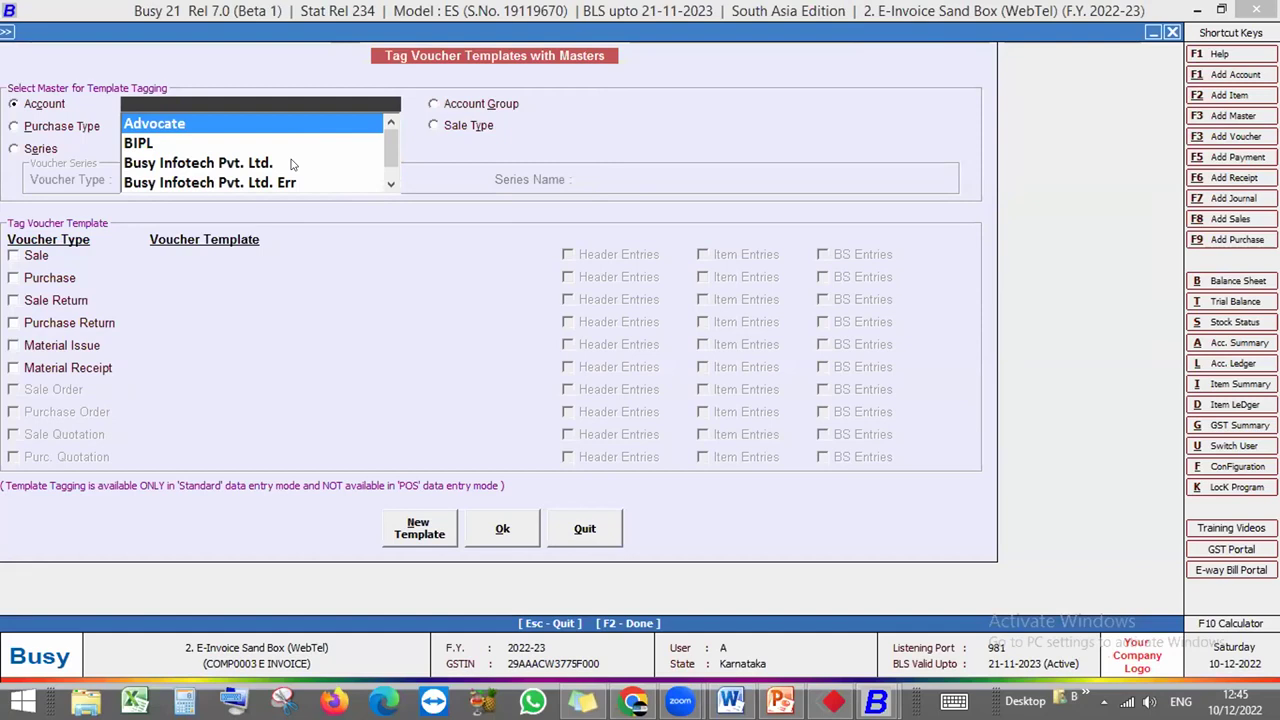
key(Escape)
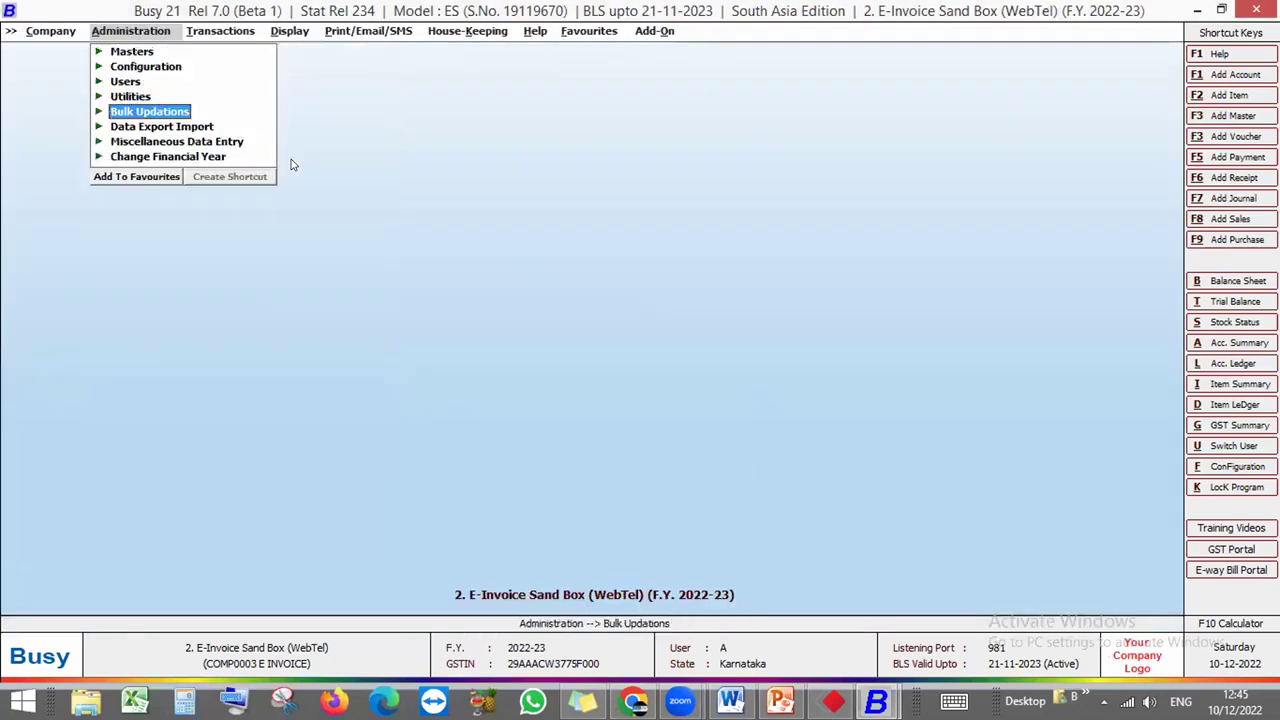
key(Up)
key(Up)
key(Down)
key(Down)
key(Down)
key(Down)
key(Down)
key(Right)
key(Right)
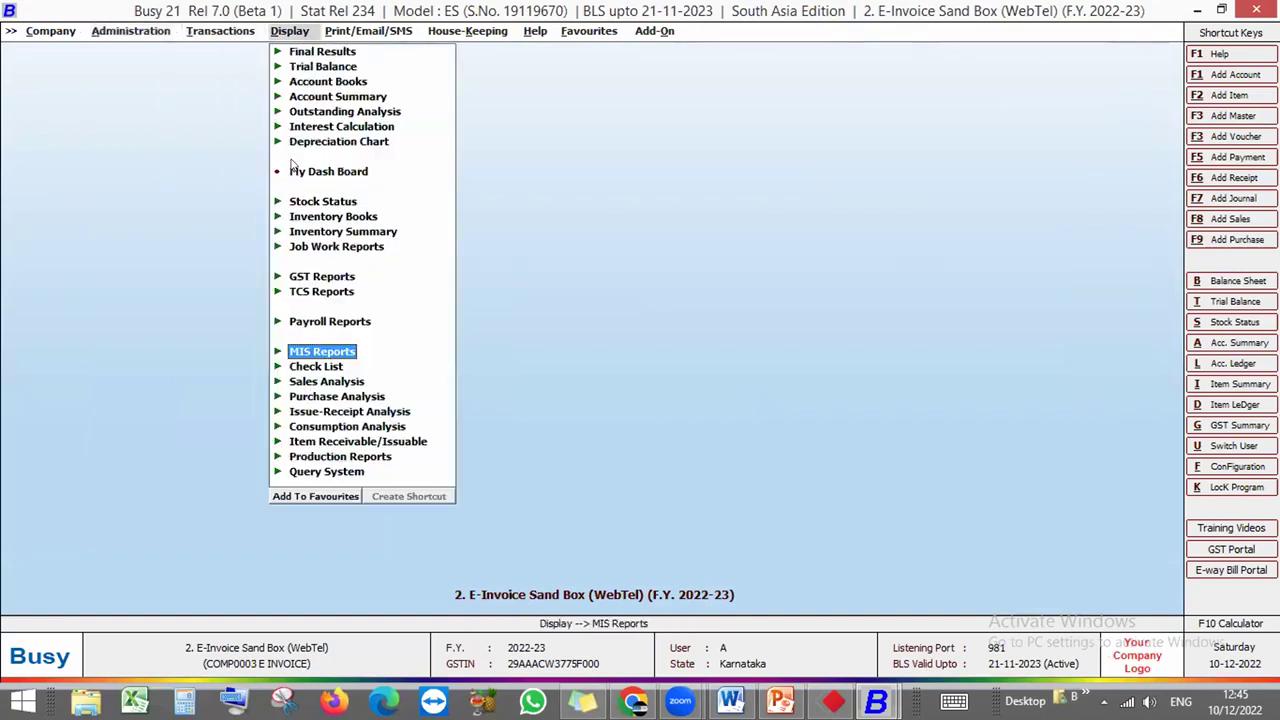
key(Left)
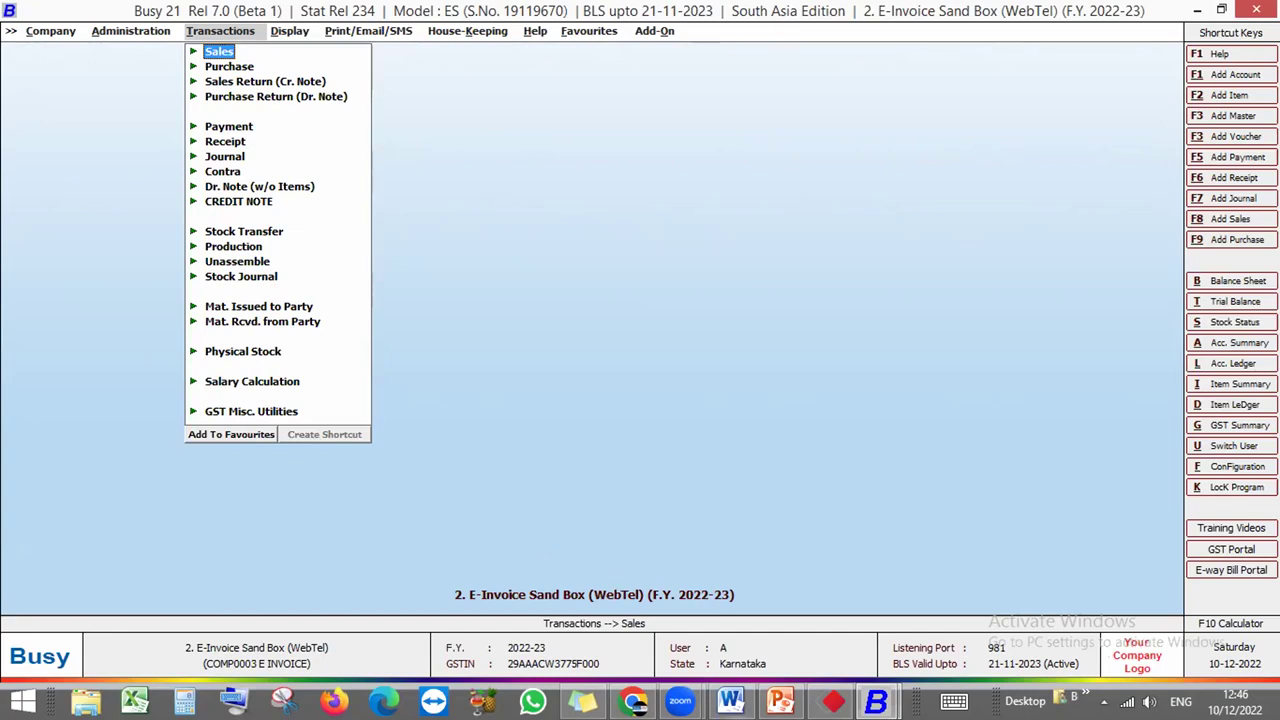
Switch to the PR 21 (Rel 7.0) release document in Word and return to the Major Changes on its first page
click(730, 700)
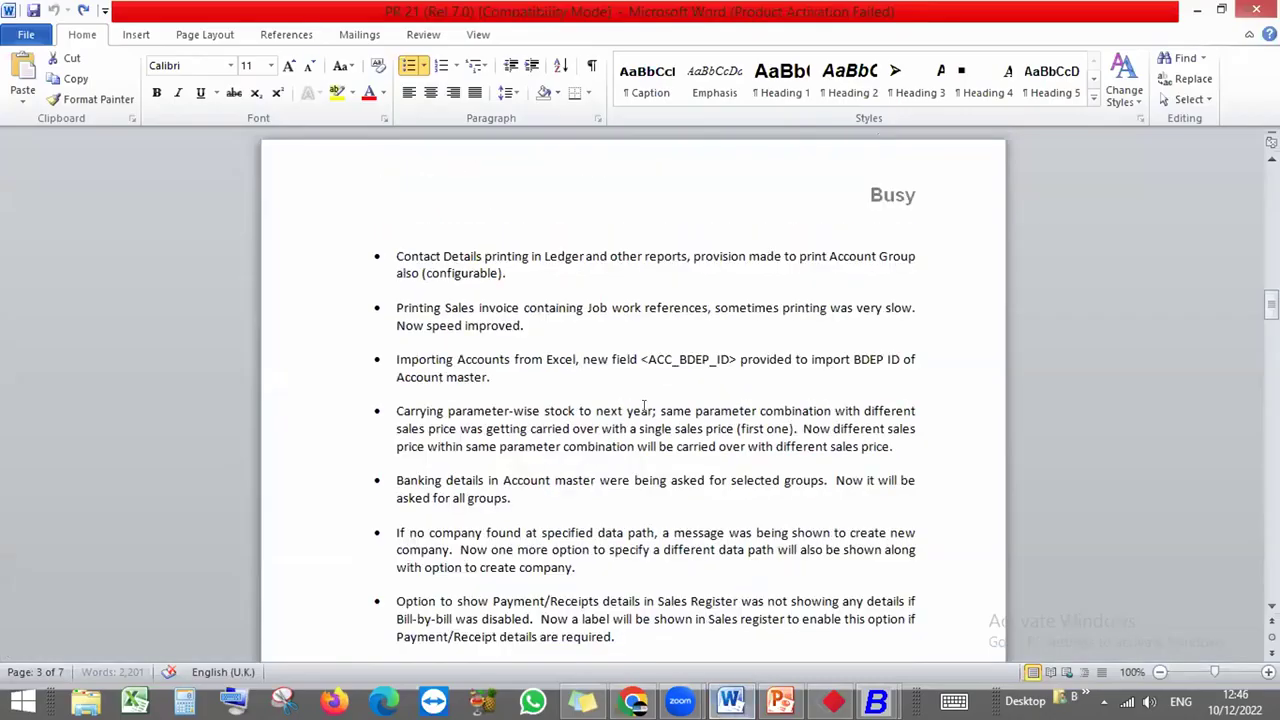
scroll(643, 404, up, 15)
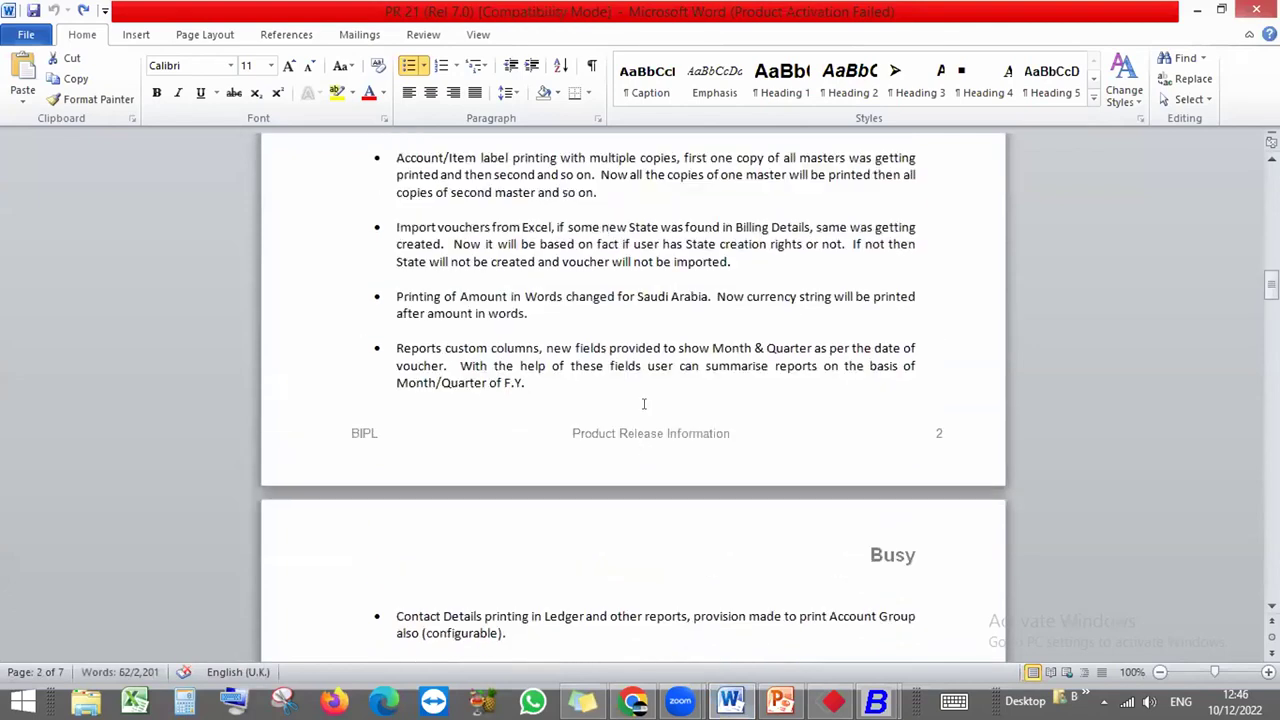
scroll(643, 404, up, 7)
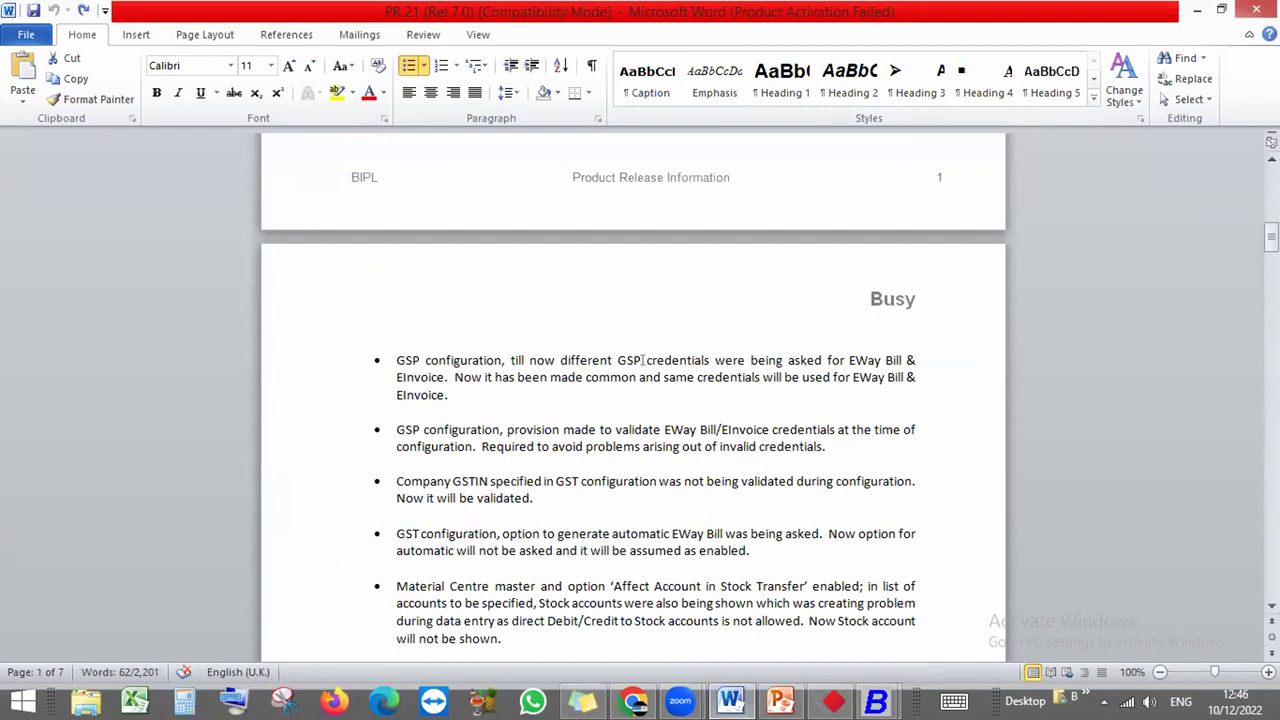
scroll(645, 397, up, 6)
scroll(636, 386, up, 10)
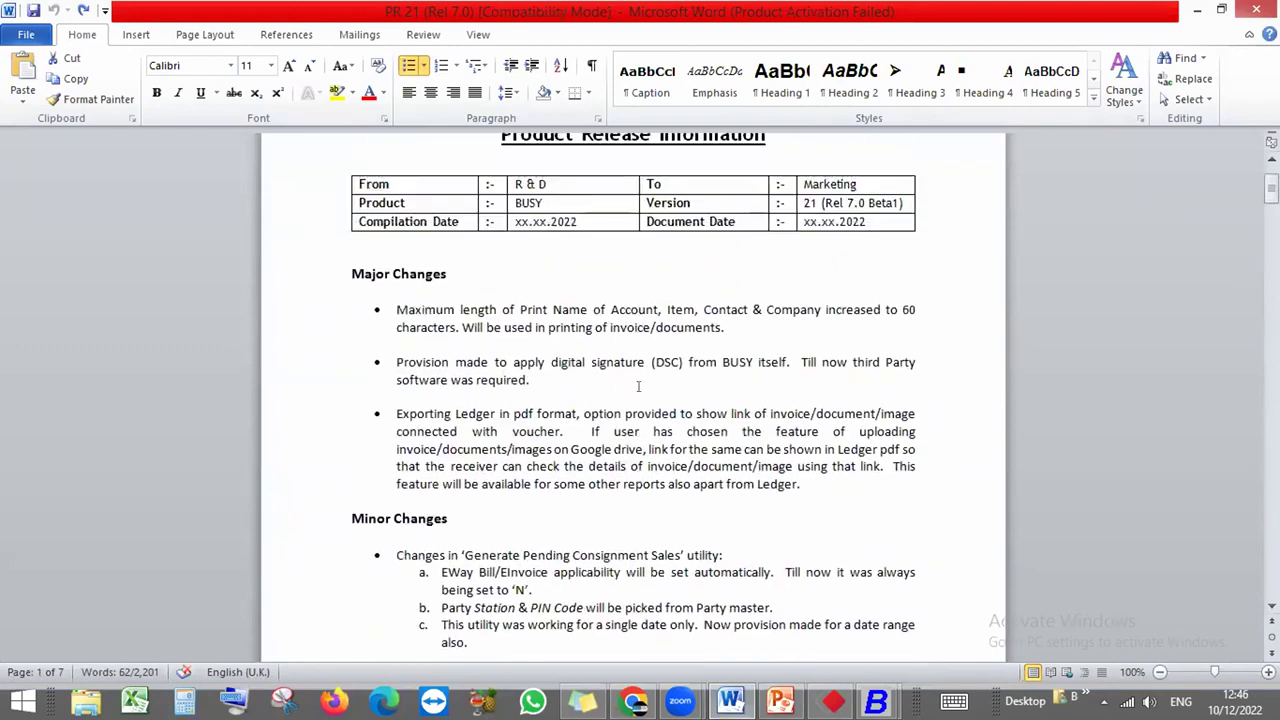
Review the release document from the Minor Changes through the Bugs Removed entries on page 5, clearing the text selection on page 3
scroll(638, 386, down, 13)
scroll(638, 386, down, 3)
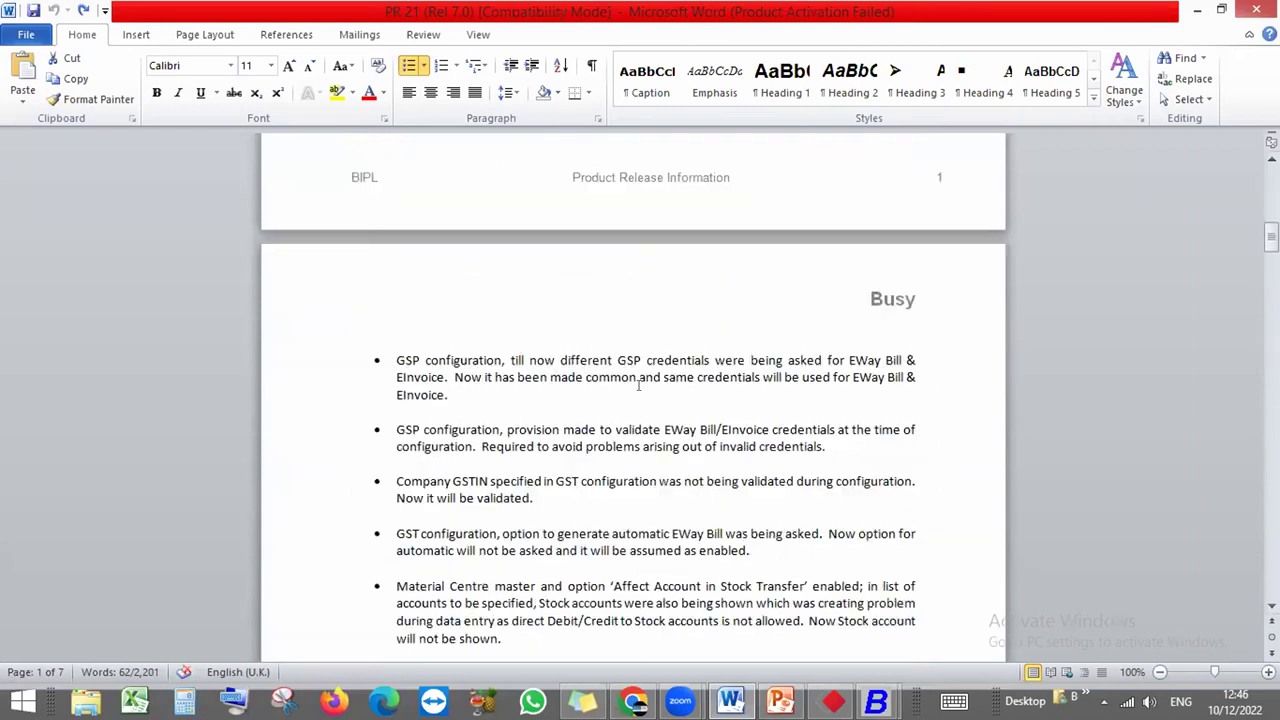
scroll(638, 386, down, 10)
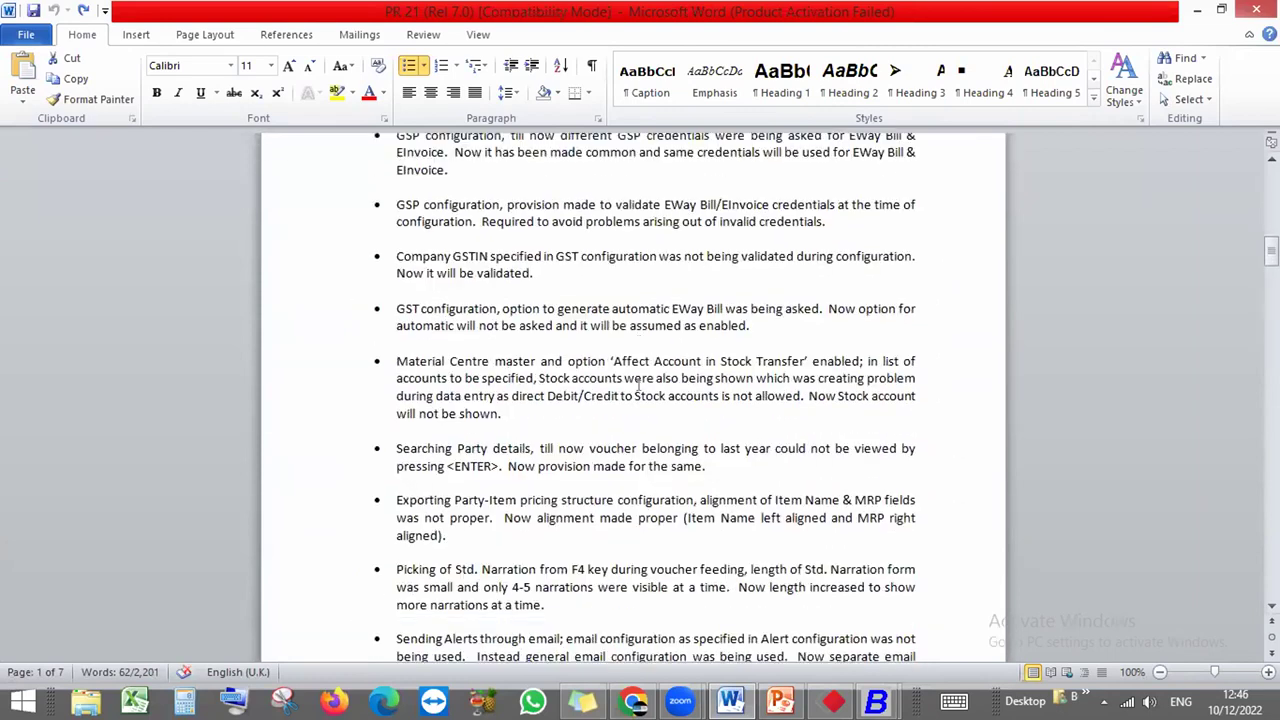
scroll(638, 386, down, 12)
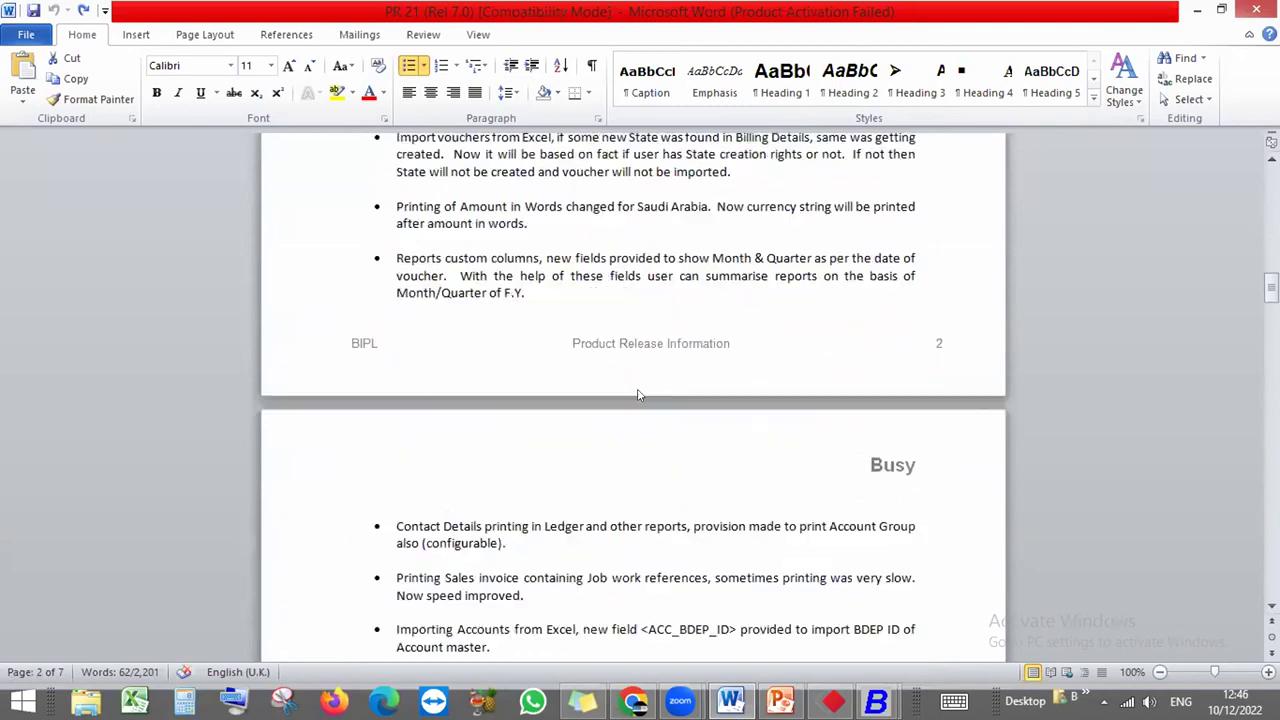
scroll(638, 396, down, 10)
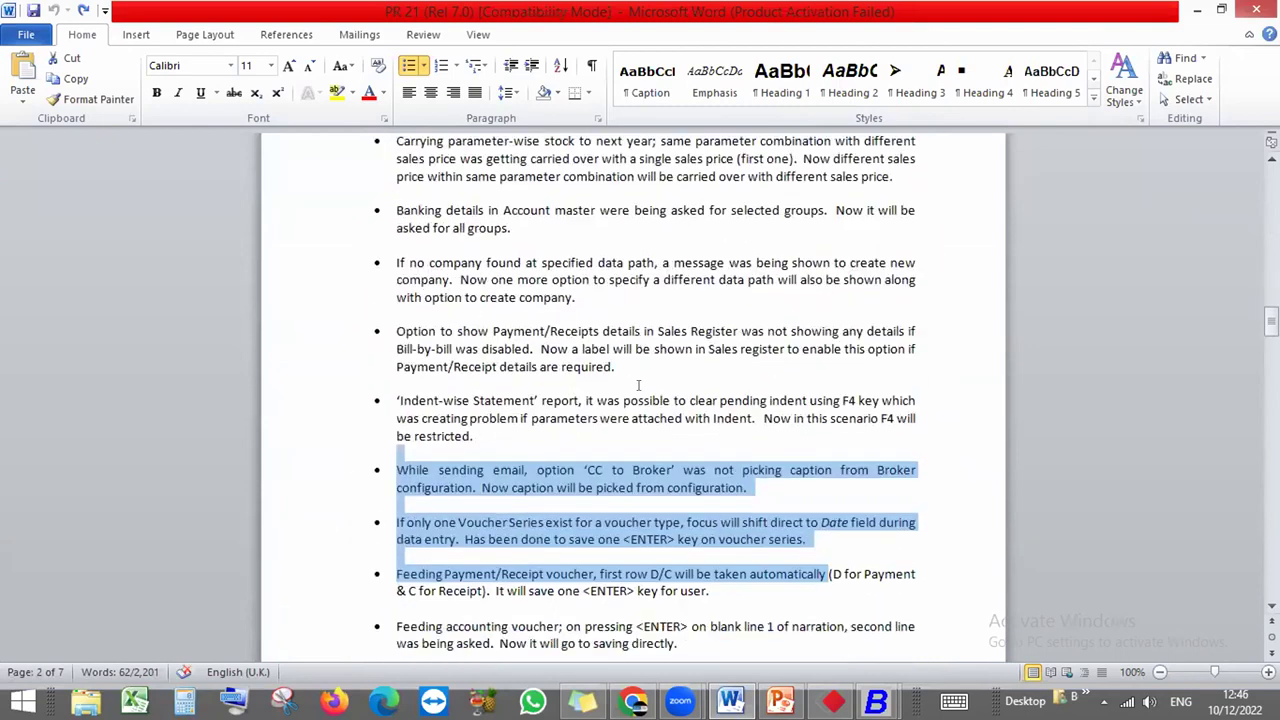
scroll(638, 386, down, 5)
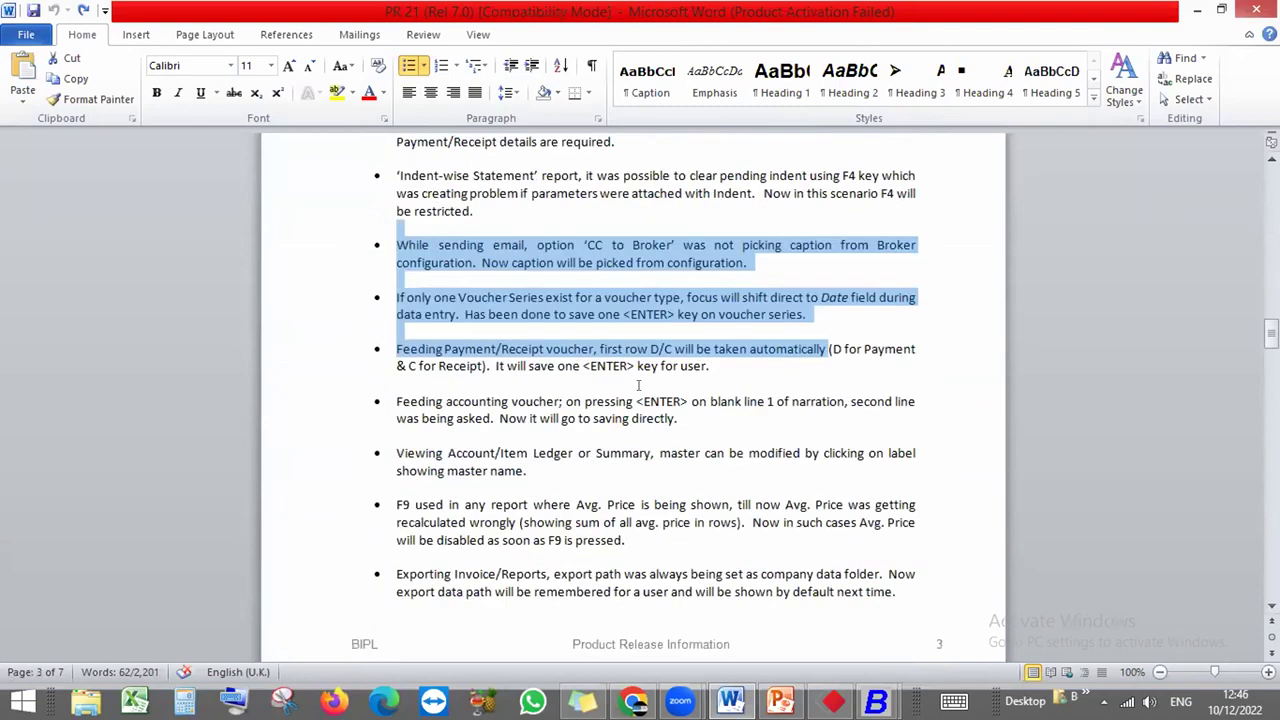
click(669, 400)
scroll(669, 405, down, 8)
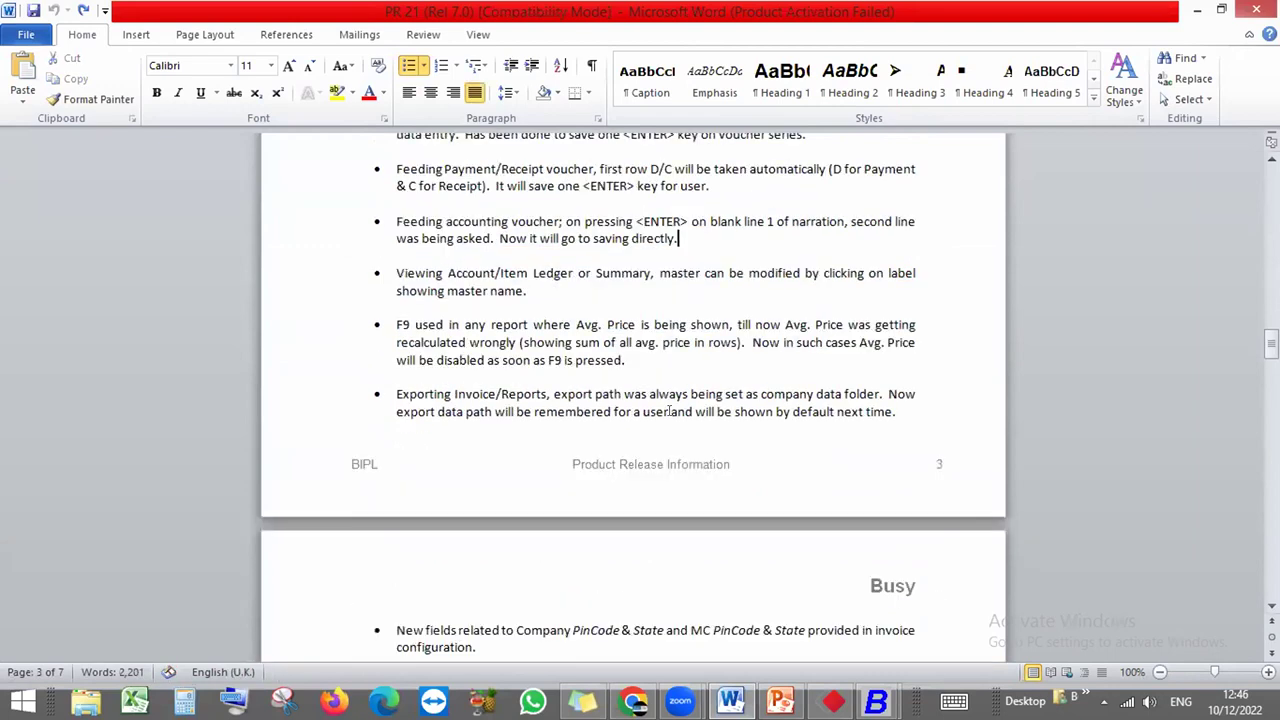
scroll(669, 410, down, 1)
scroll(669, 408, down, 5)
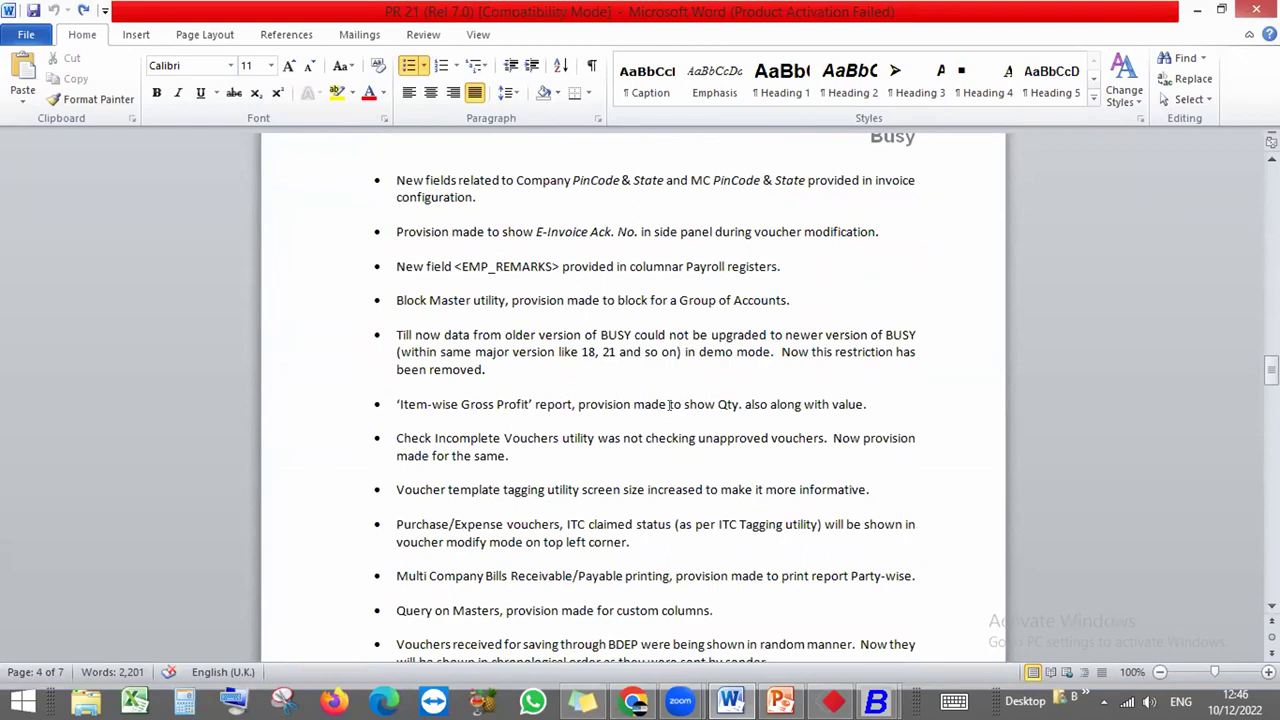
scroll(668, 404, down, 4)
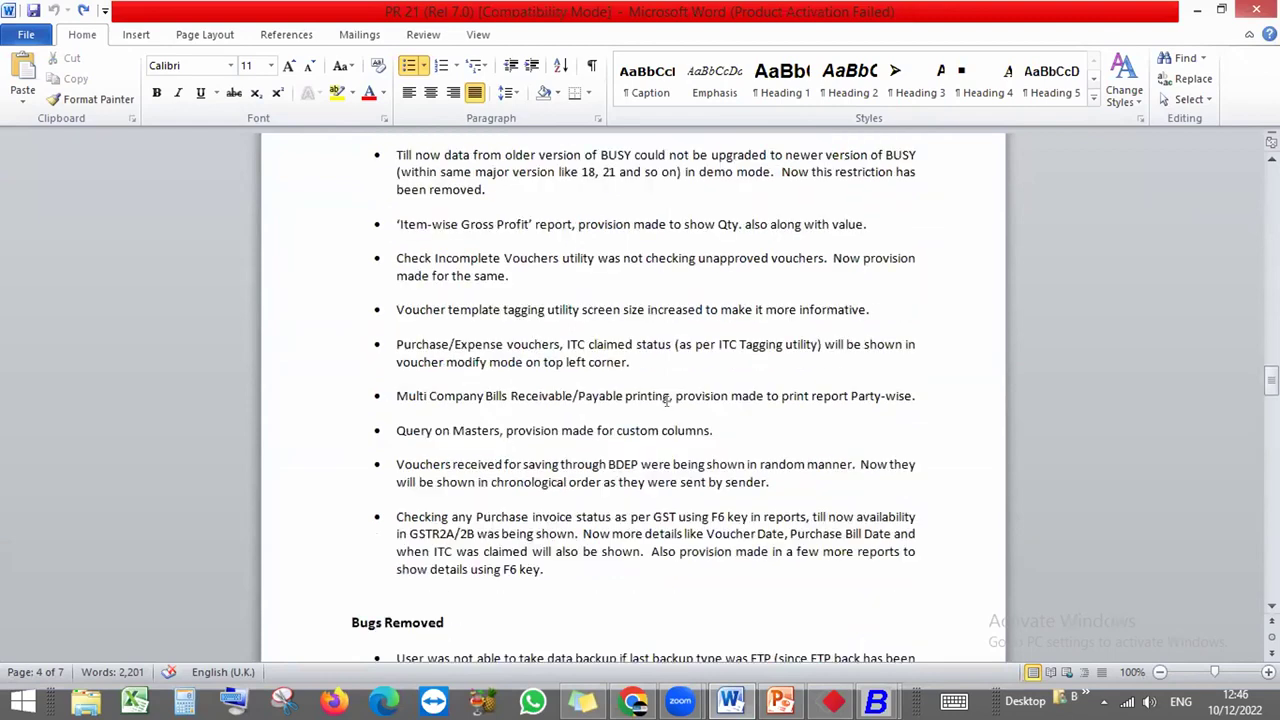
scroll(668, 400, down, 5)
scroll(666, 400, down, 6)
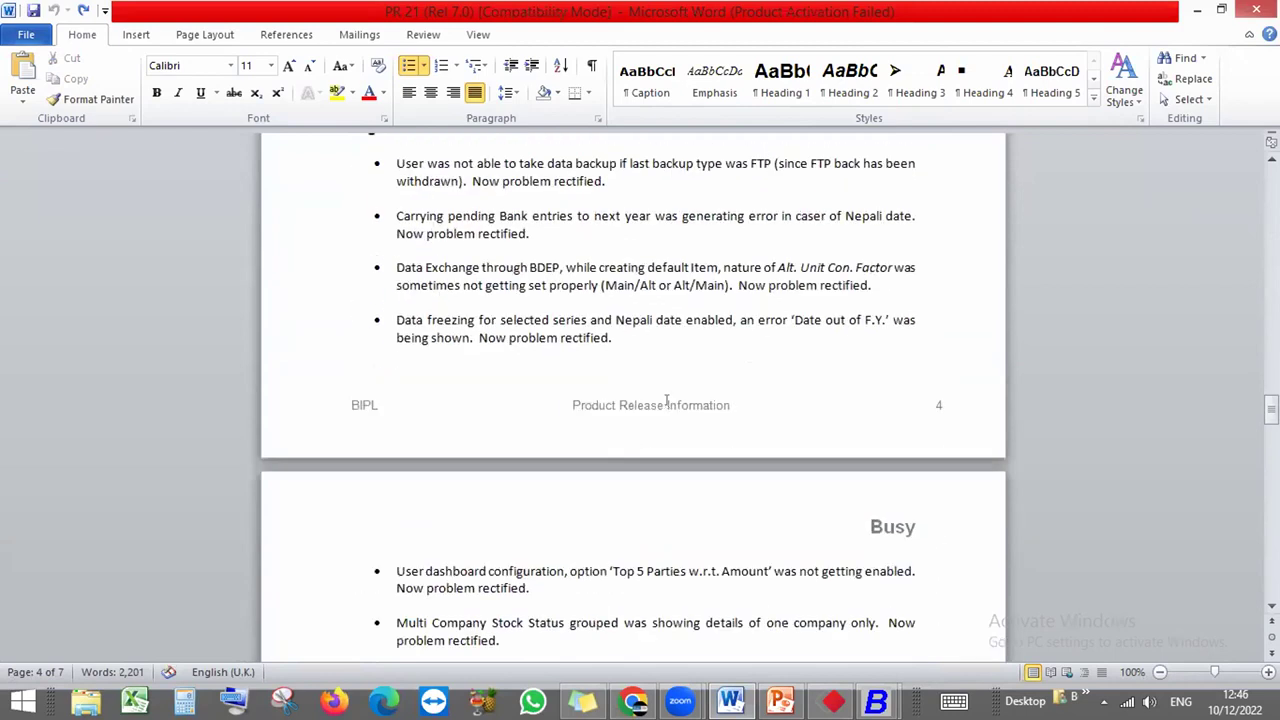
scroll(666, 400, down, 6)
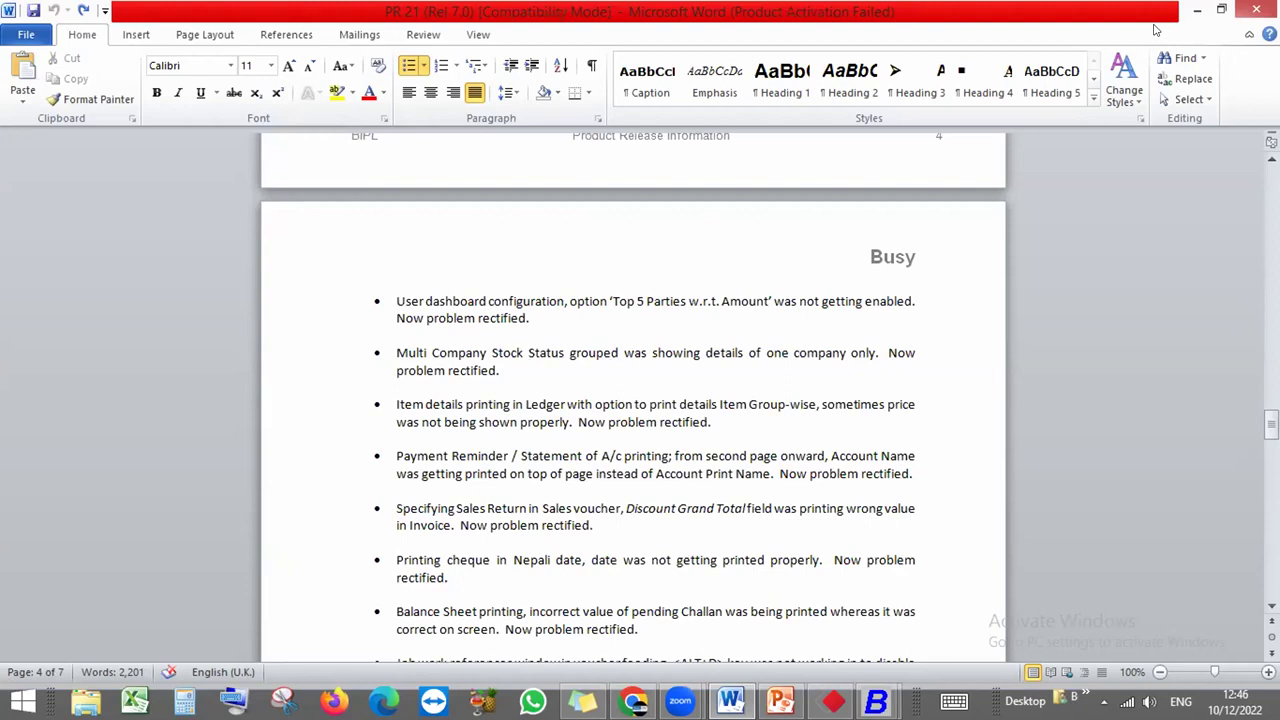
Switch back to the Busy 21 window
key(alt+Tab)
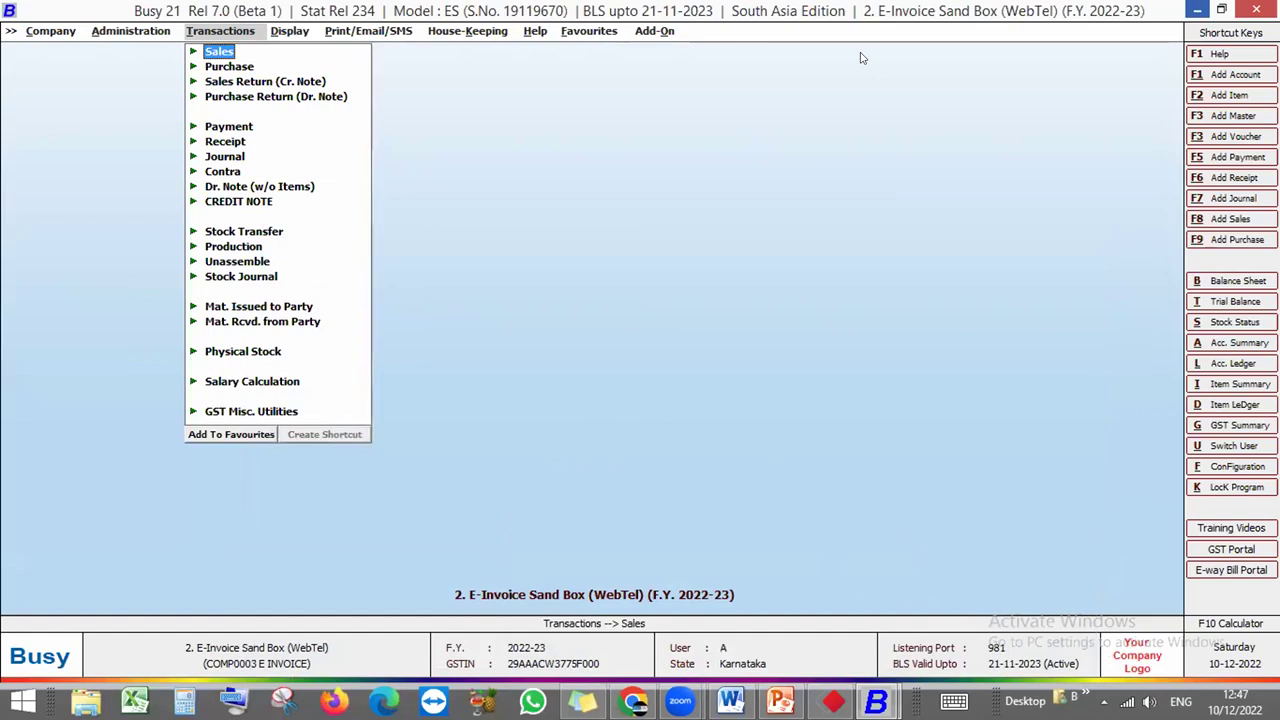
click(655, 219)
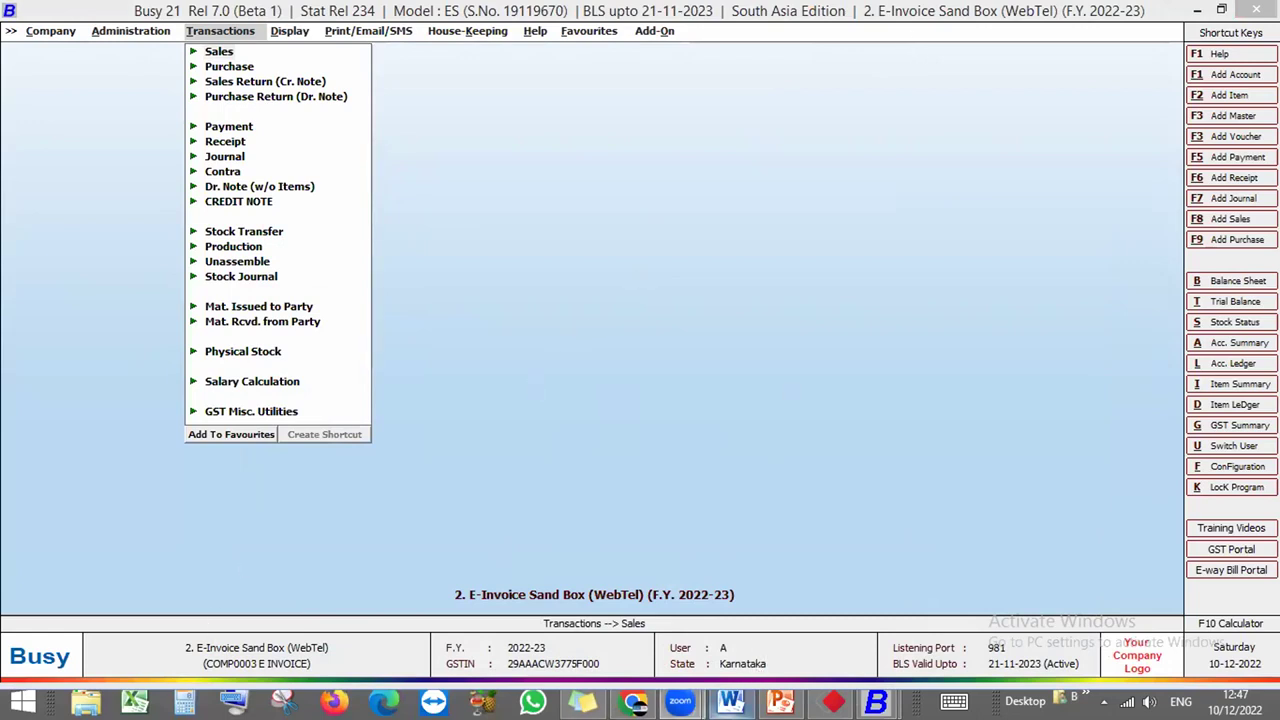
mouse_move(730, 702)
mouse_move(680, 702)
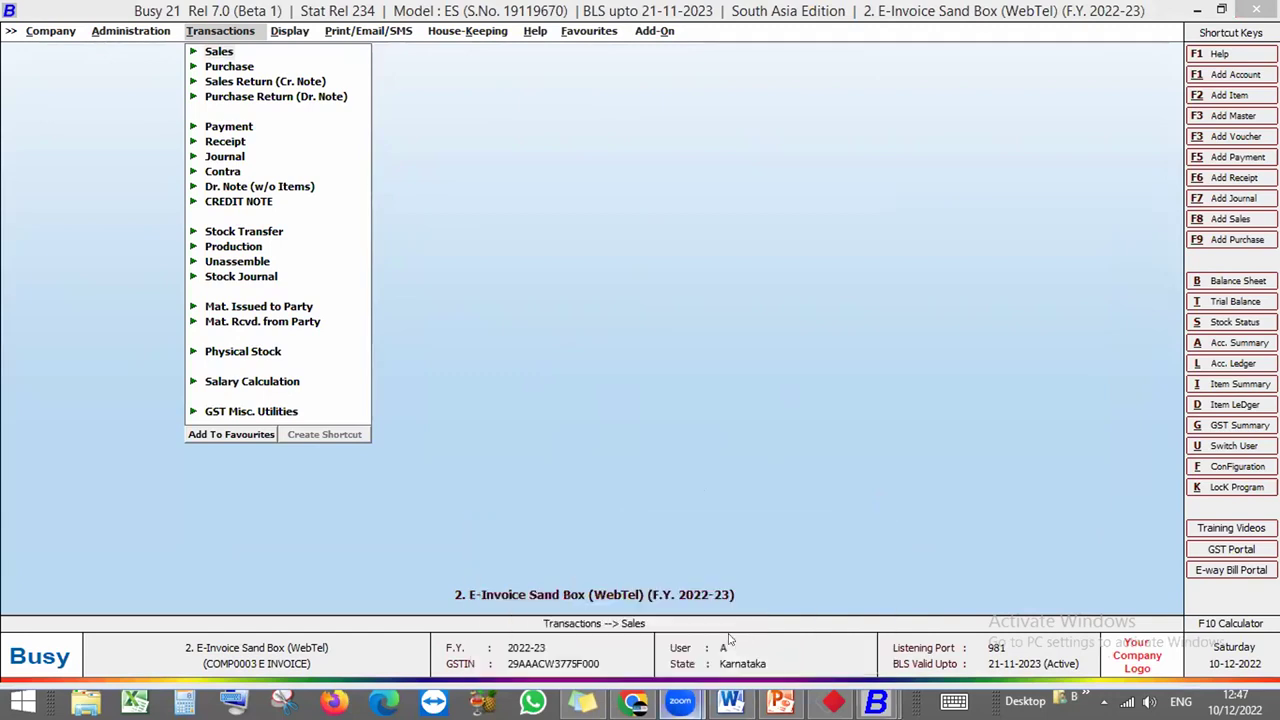